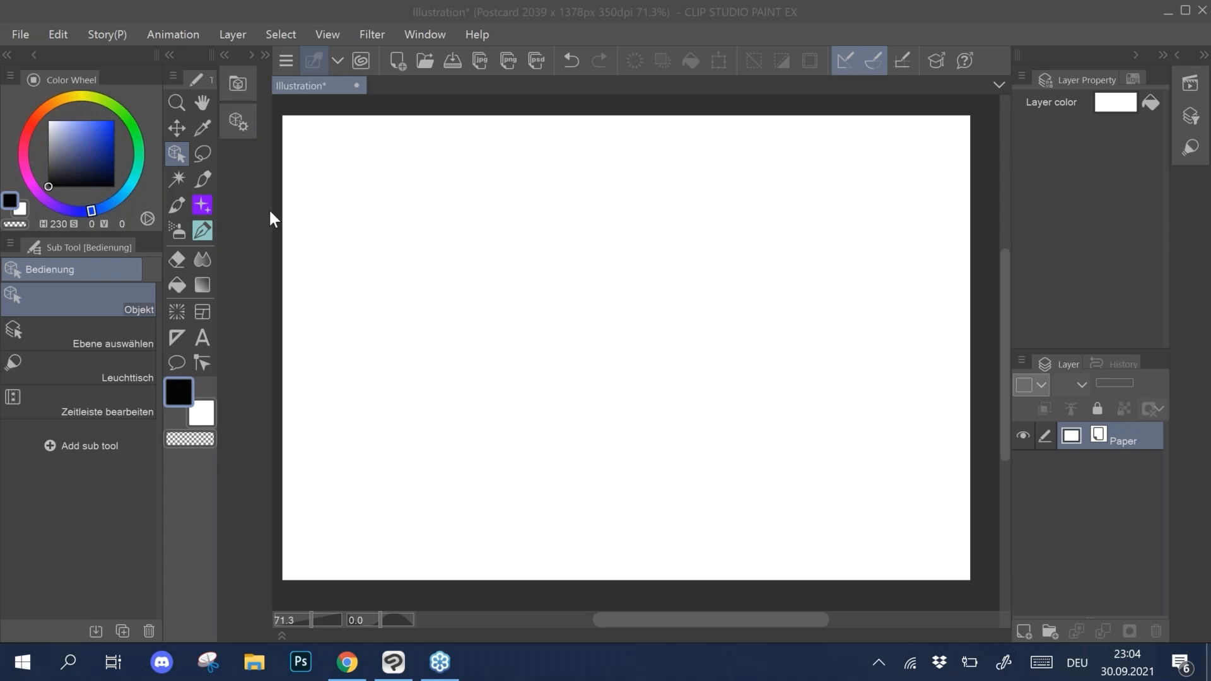
left_click(369, 89)
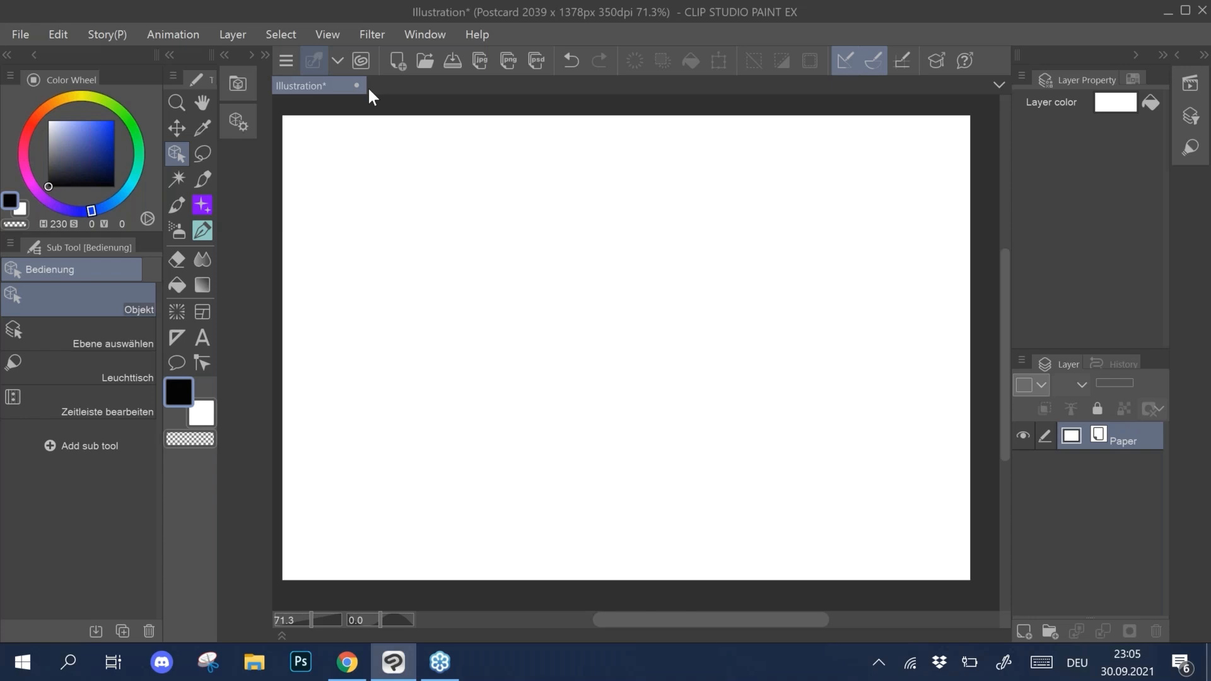
left_click(366, 34)
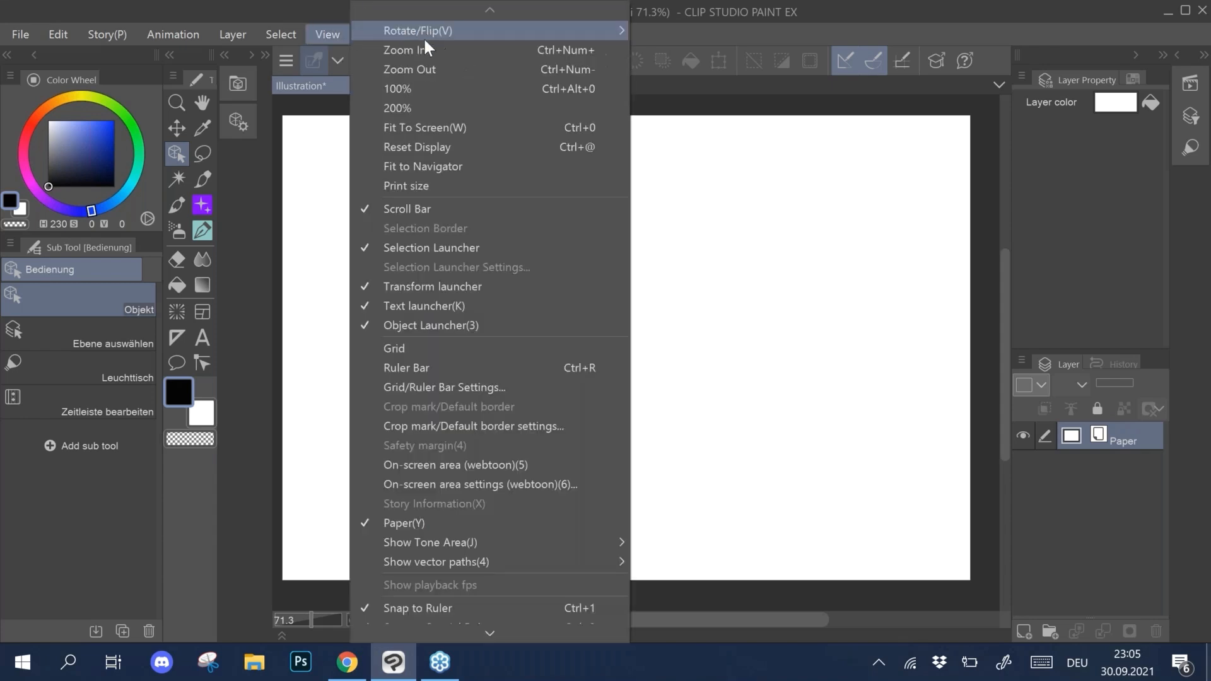
mouse_move(233, 37)
left_click(777, 29)
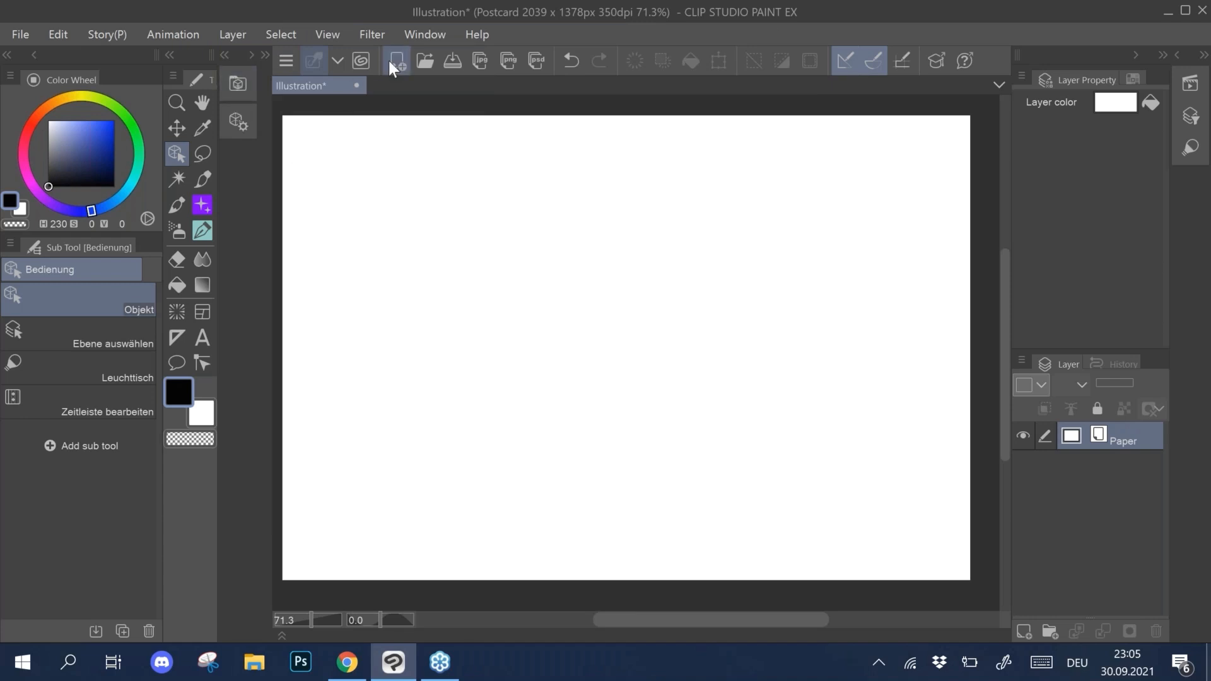
left_click(422, 33)
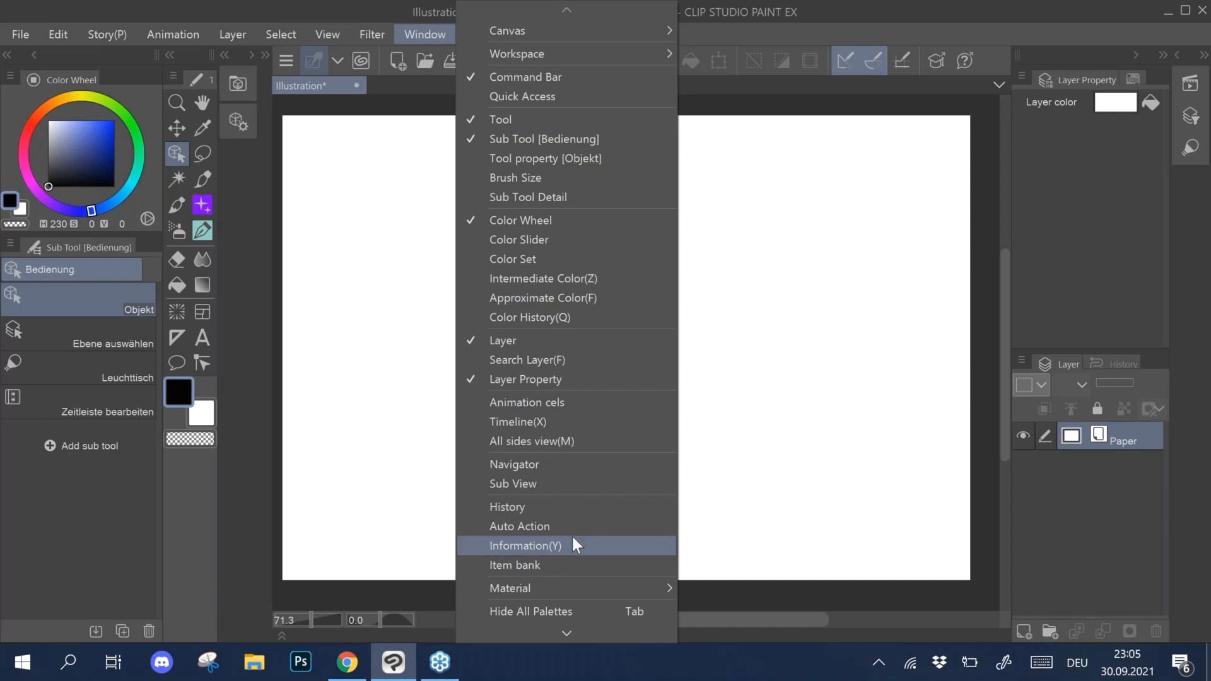
mouse_move(558, 597)
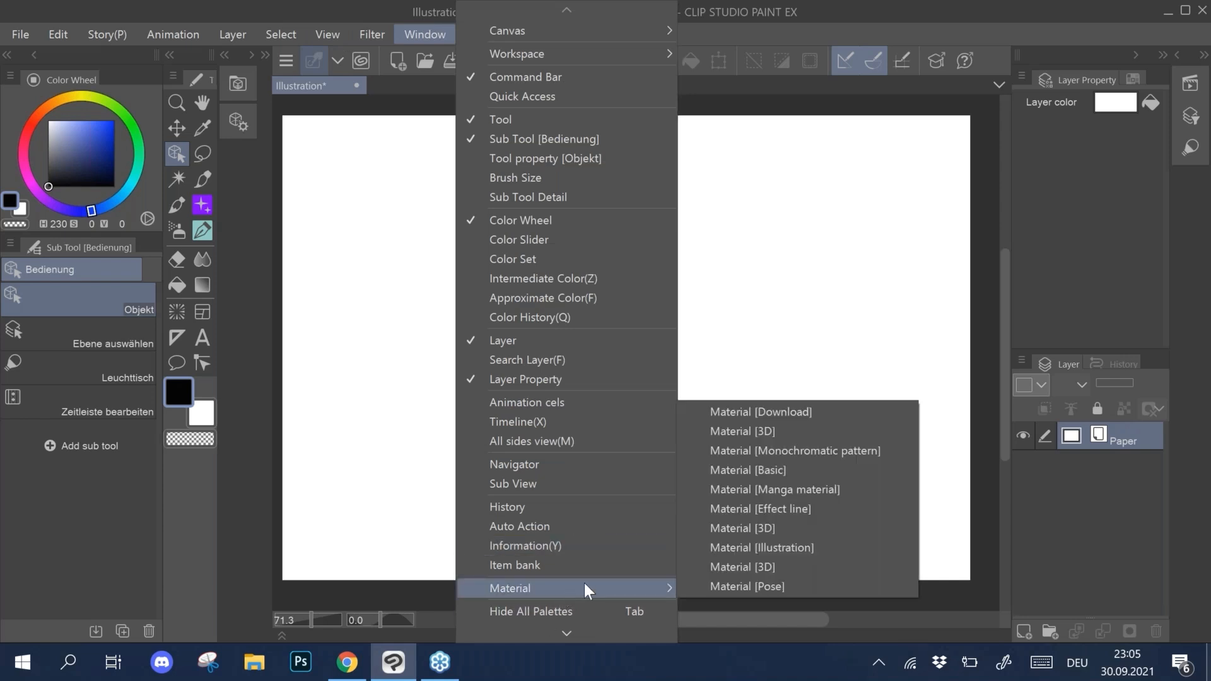
left_click(232, 88)
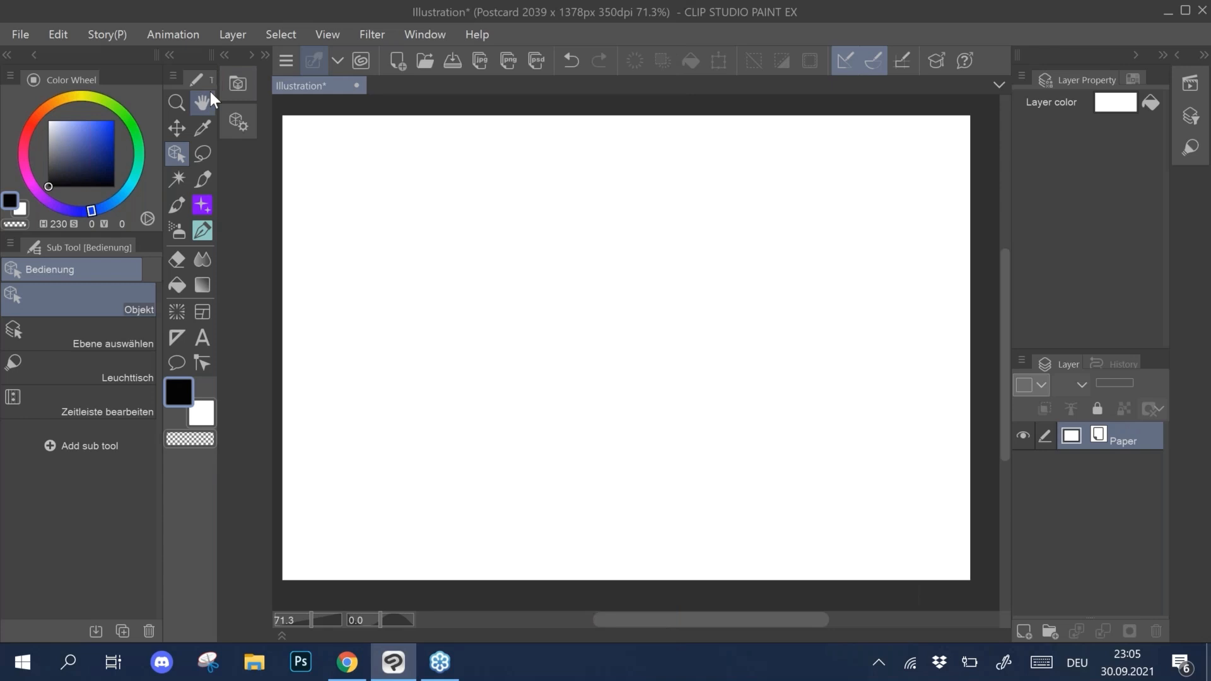
Step: Place the male 3D drawing figure-Ver.2 from the 3D body type materials onto the canvas
left_click(230, 86)
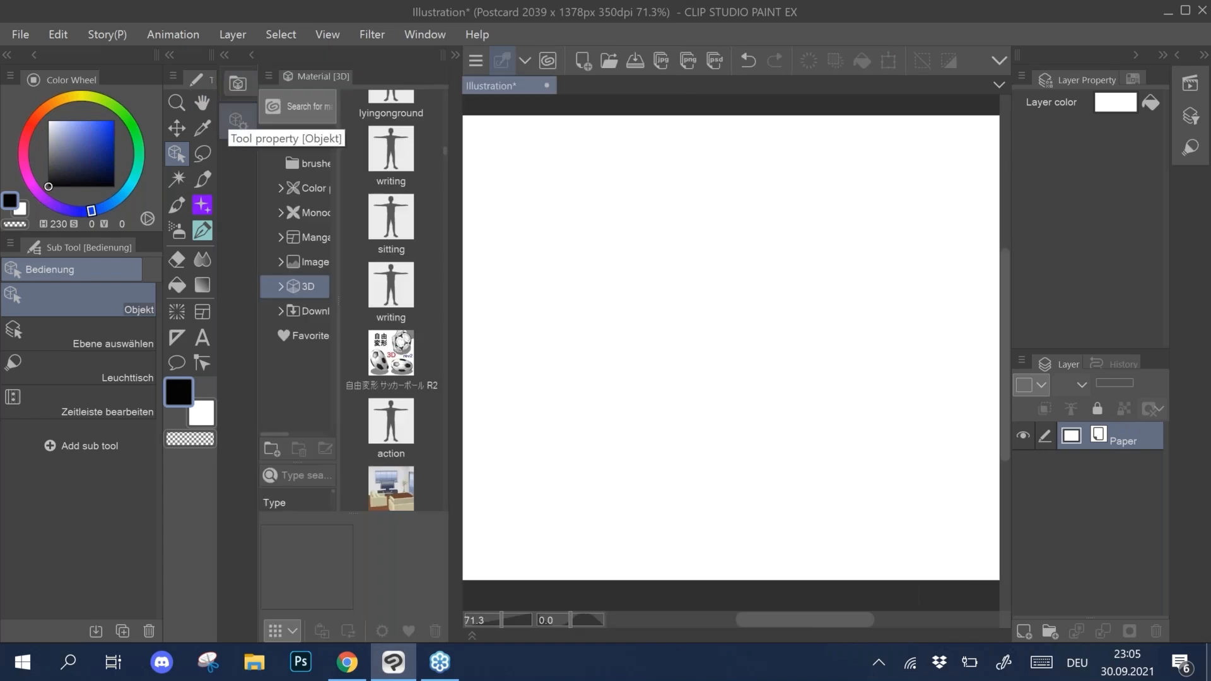
left_click(281, 286)
left_click(304, 252)
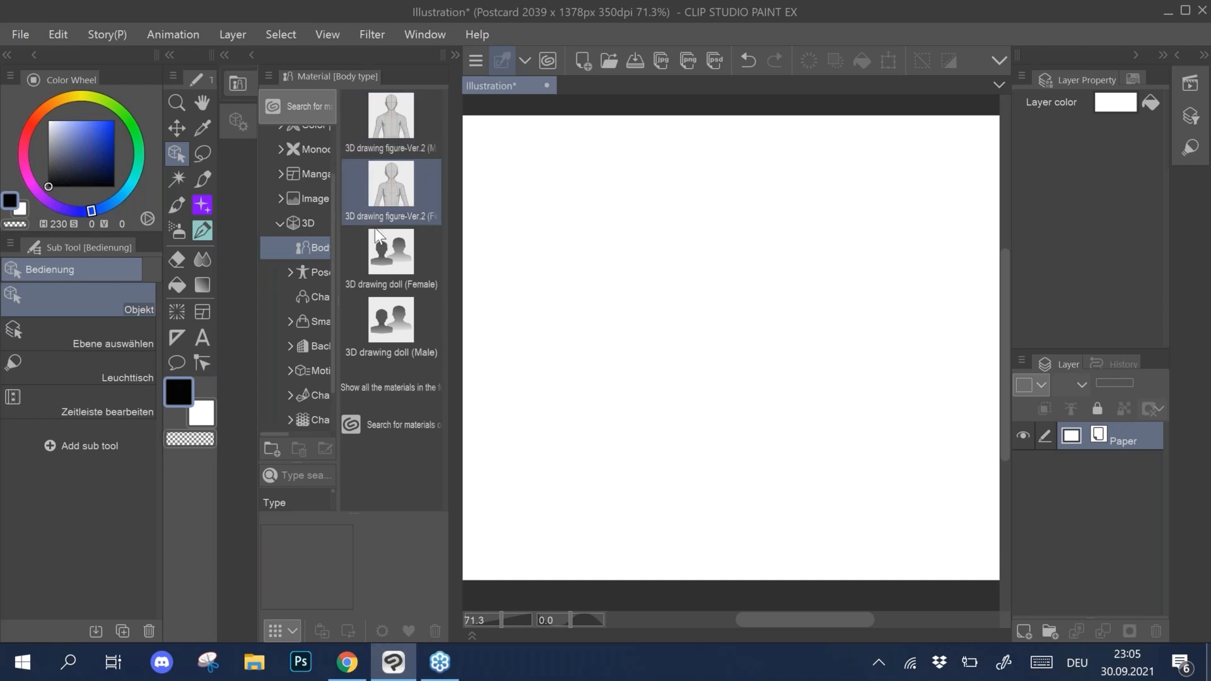
mouse_move(399, 145)
left_mouse_down()
mouse_move(693, 304)
mouse_move(707, 338)
left_mouse_up()
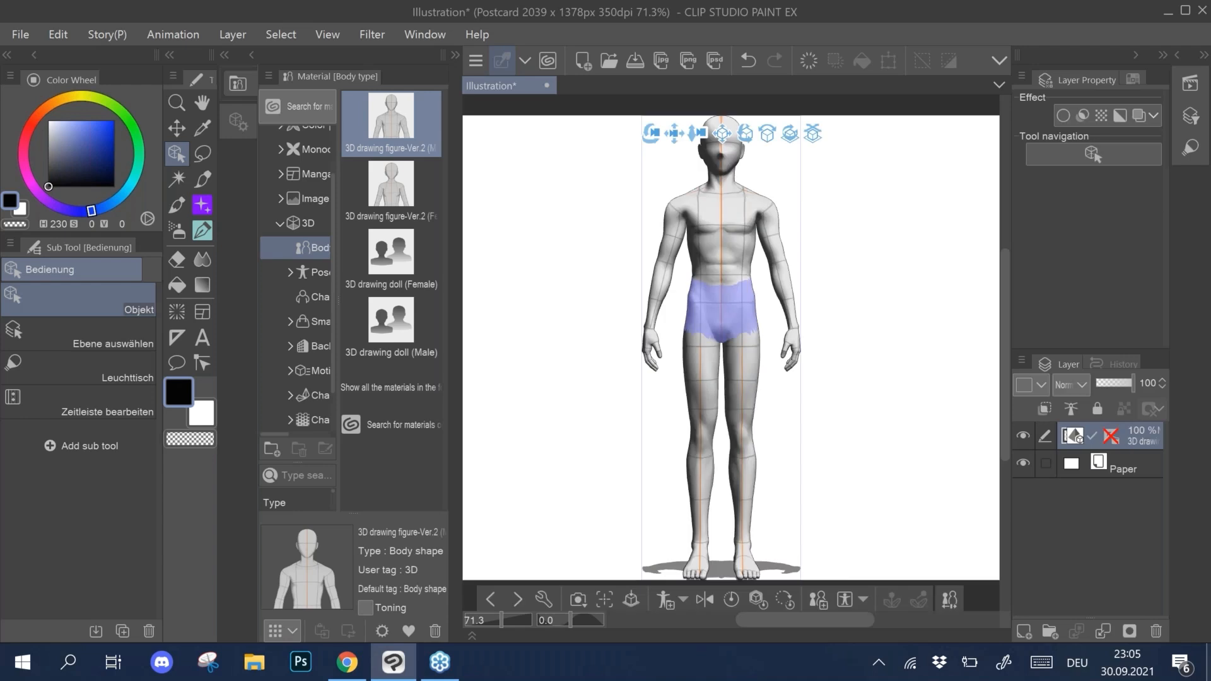
left_click(236, 58)
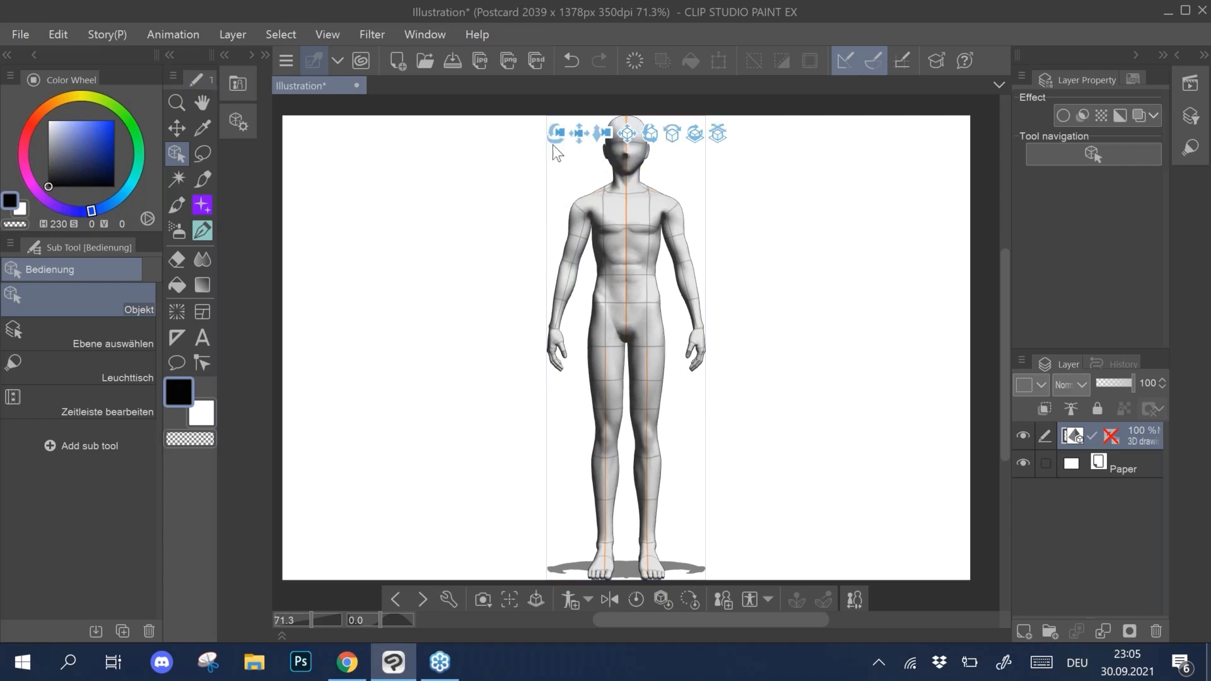
Step: Rotate the 3D camera to view the figure from slightly above and shift the camera's framing
left_click_drag(555, 139, 560, 172)
mouse_move(811, 228)
left_mouse_down()
mouse_move(801, 266)
mouse_move(839, 260)
mouse_move(842, 235)
mouse_move(772, 247)
mouse_move(770, 263)
mouse_move(771, 176)
mouse_move(808, 195)
mouse_move(779, 179)
mouse_move(772, 218)
mouse_move(797, 247)
mouse_move(861, 216)
mouse_move(871, 192)
mouse_move(781, 182)
mouse_move(835, 210)
mouse_move(824, 215)
left_mouse_up()
left_click_drag(577, 134, 645, 134)
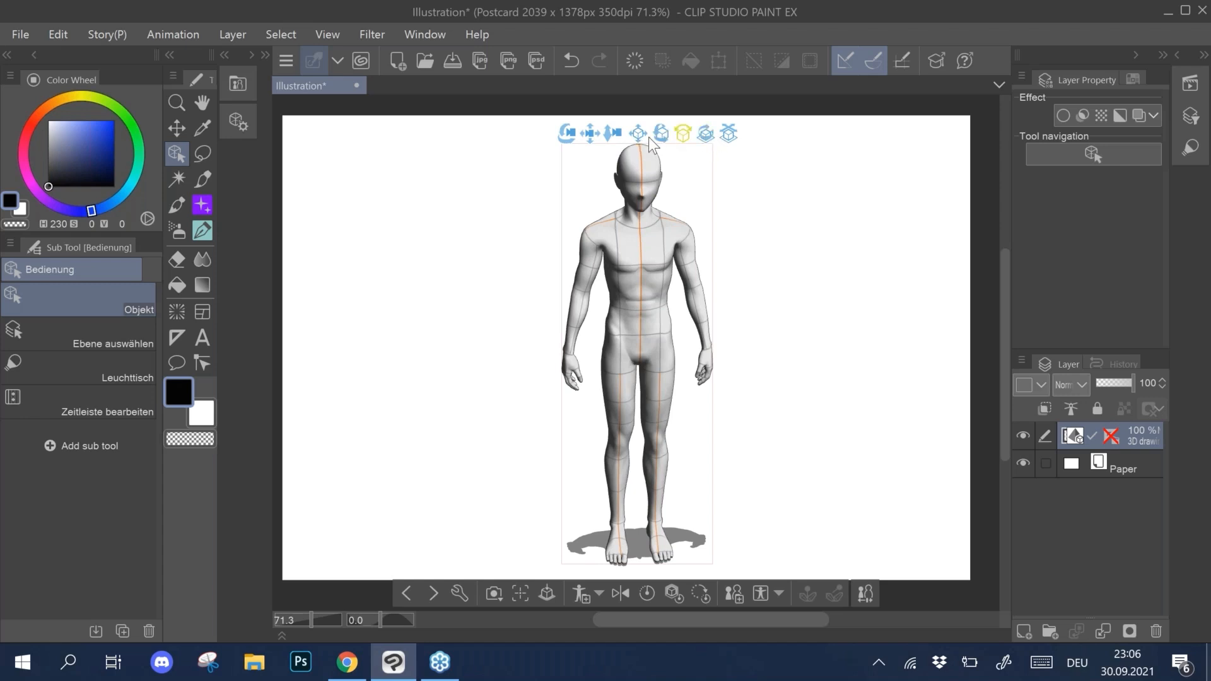
Step: Try moving and rotating the 3D figure with its object manipulation controls
left_click_drag(638, 133, 641, 78)
left_click_drag(663, 138, 702, 166)
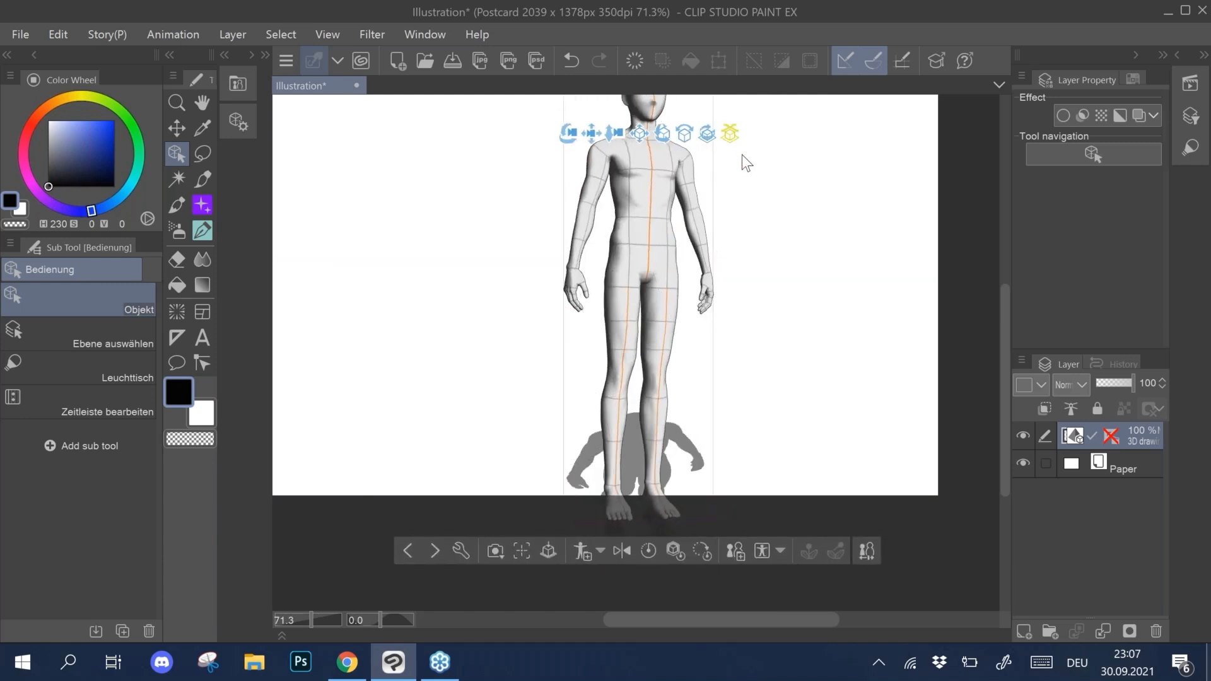
left_click_drag(754, 213, 653, 367)
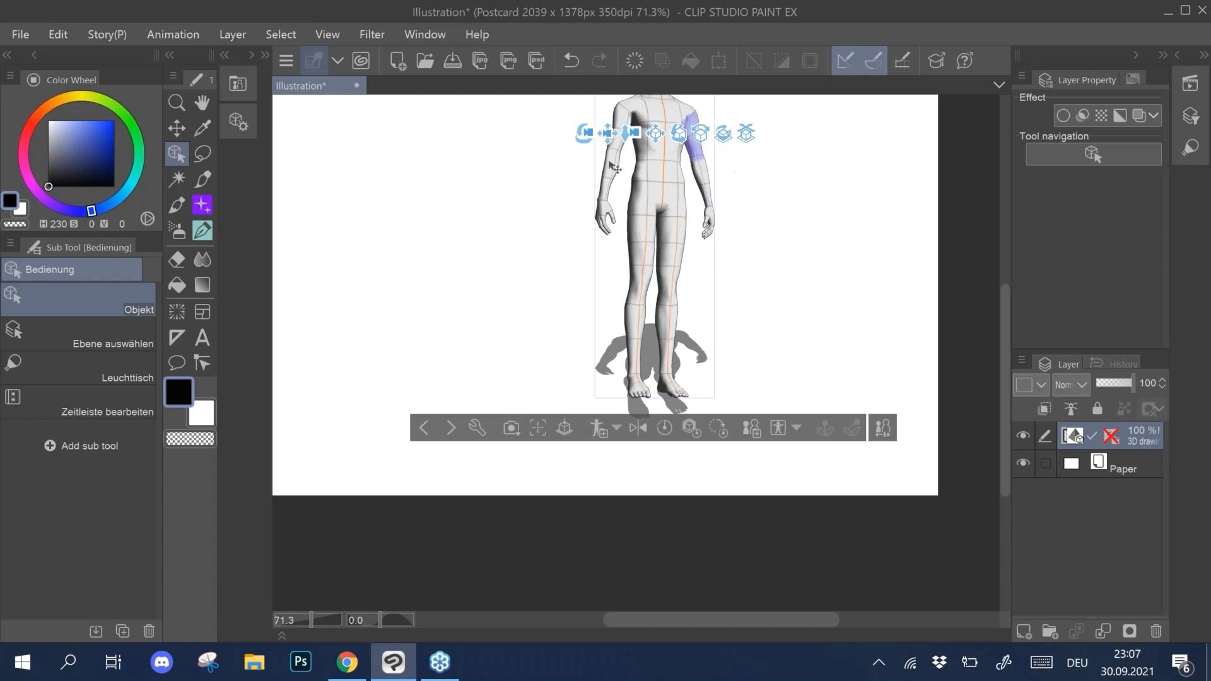
left_click_drag(1006, 365, 1006, 339)
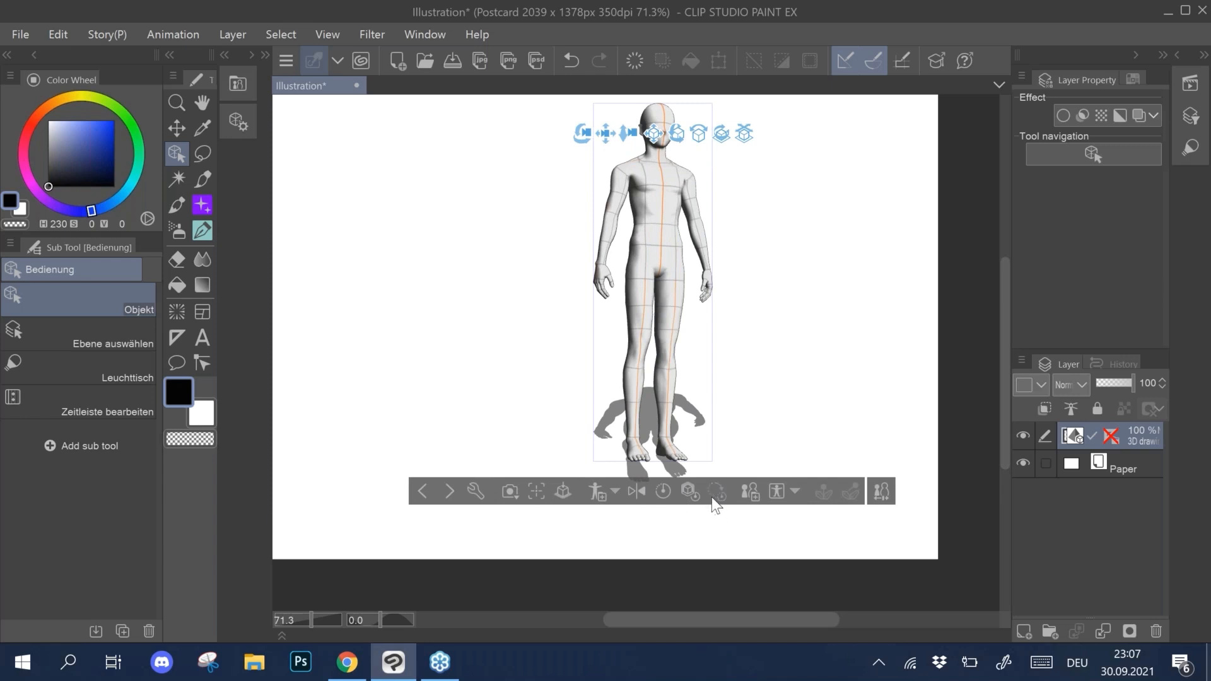
Step: Reset the figure's model rotation and ground it on the 3D base
left_click(662, 492)
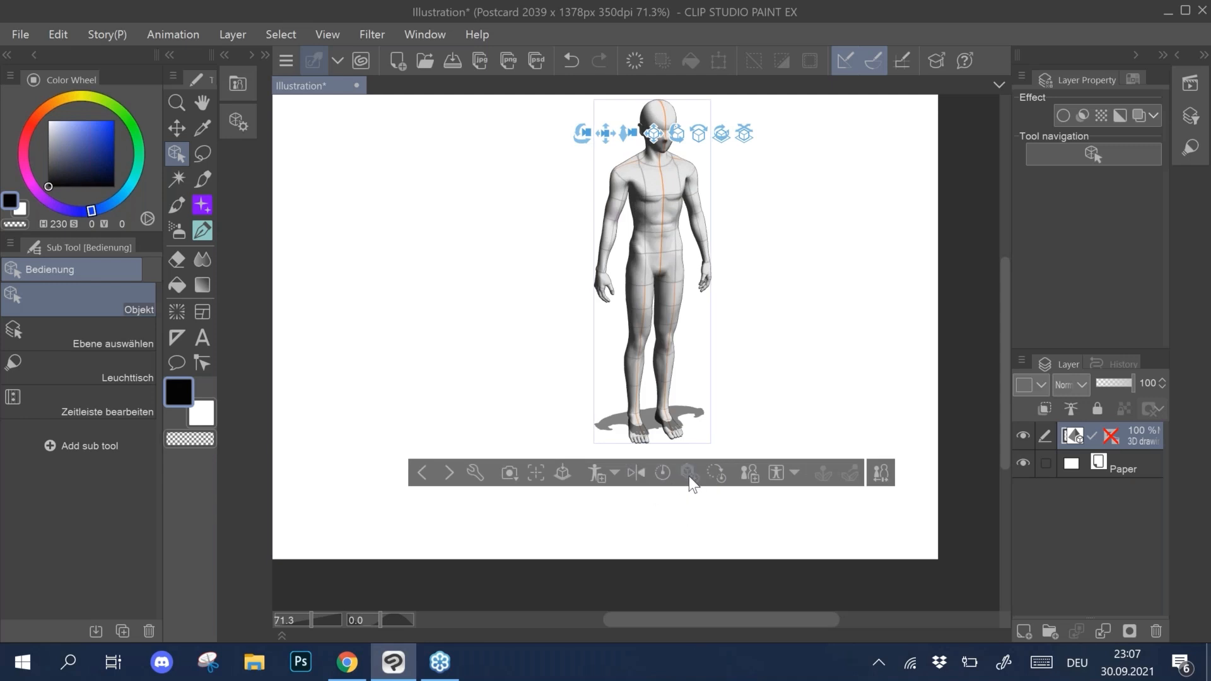
left_click(716, 474)
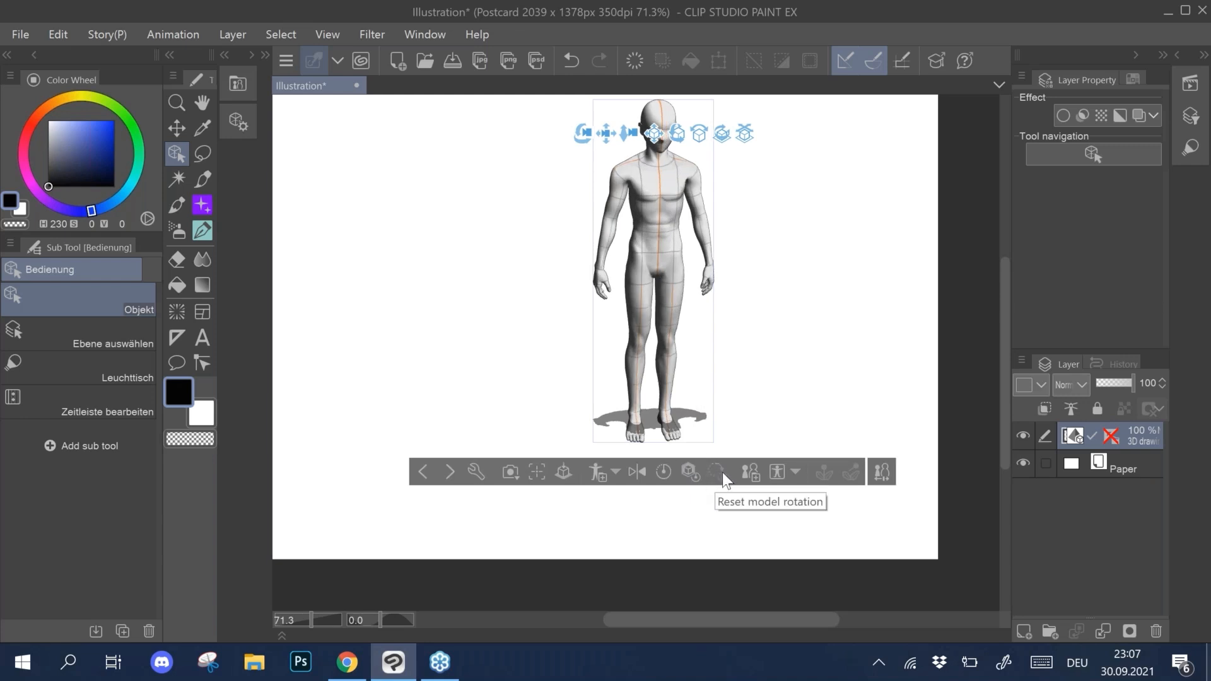
left_click(561, 475)
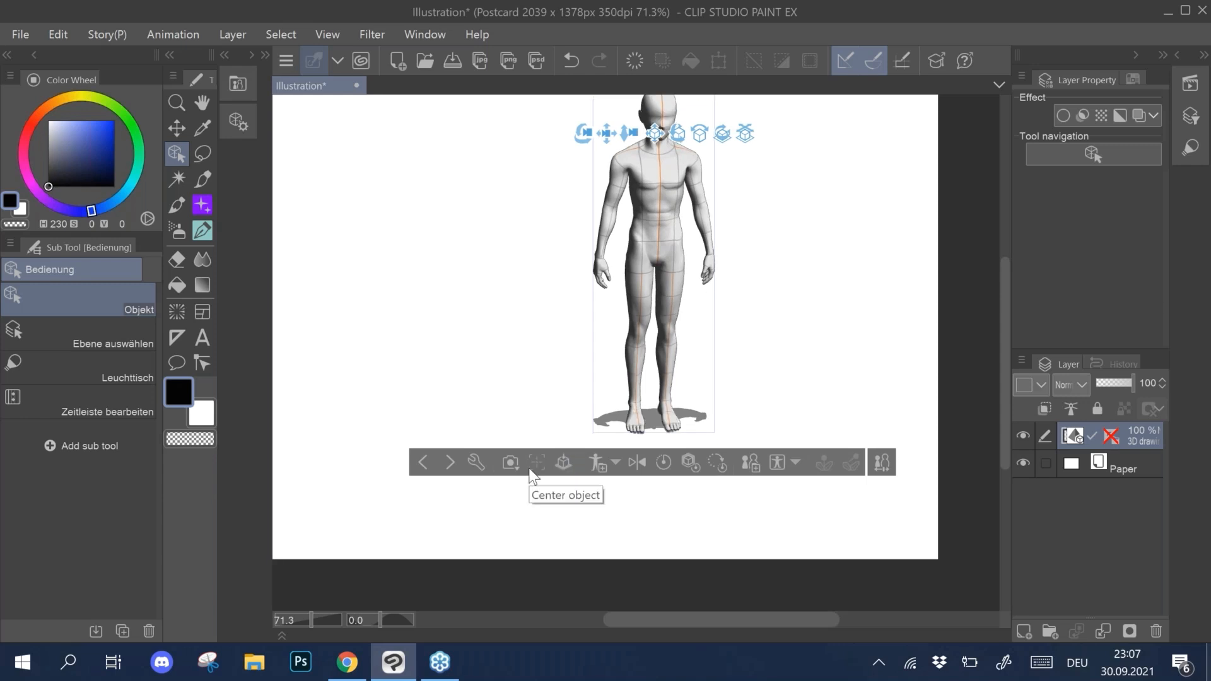
Step: Move the 3D camera closer to the figure so it fills more of the canvas
scroll(779, 384, "up", 2)
left_click_drag(779, 384, 792, 417)
scroll(834, 384, "down", 3)
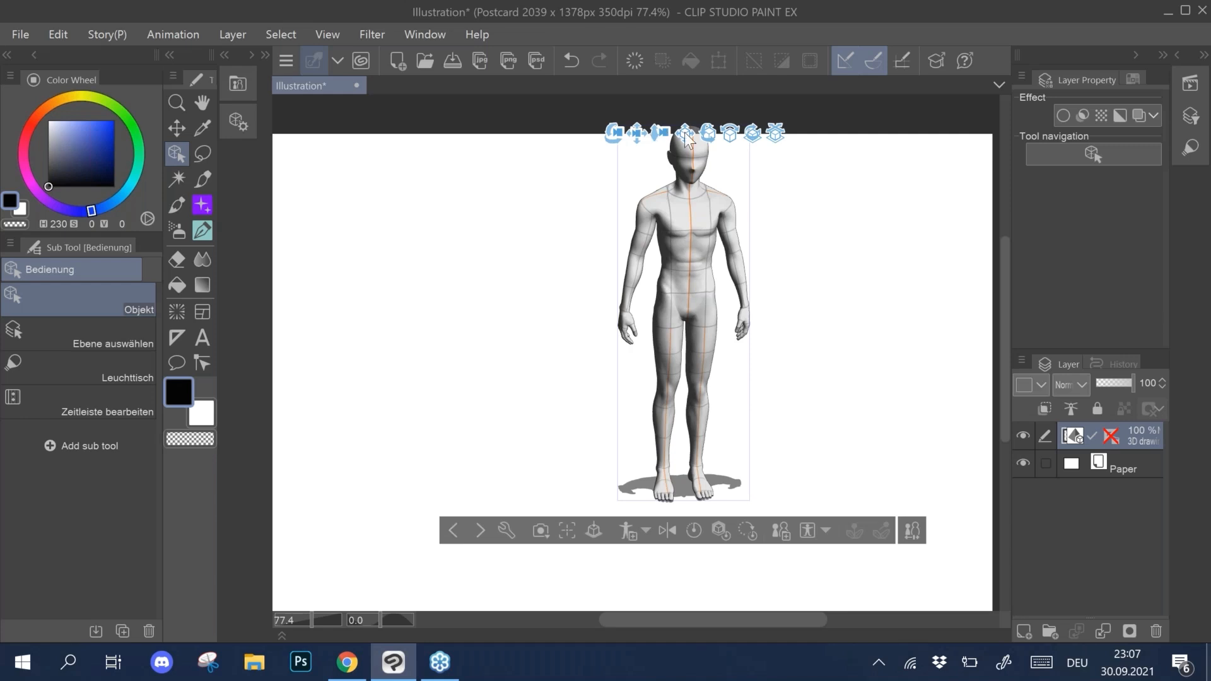
left_click_drag(661, 134, 592, 203)
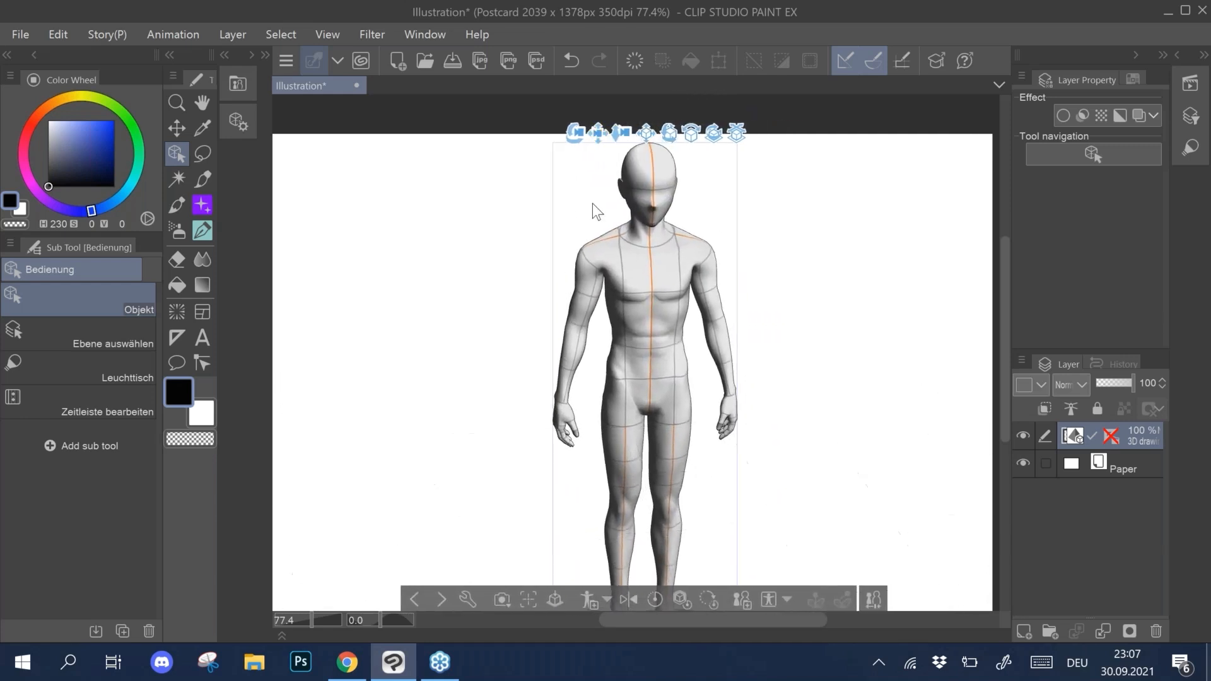
Step: Show the figure's tool properties, collapse the Angle settings and open the Sub Tool Detail settings
left_click(237, 121)
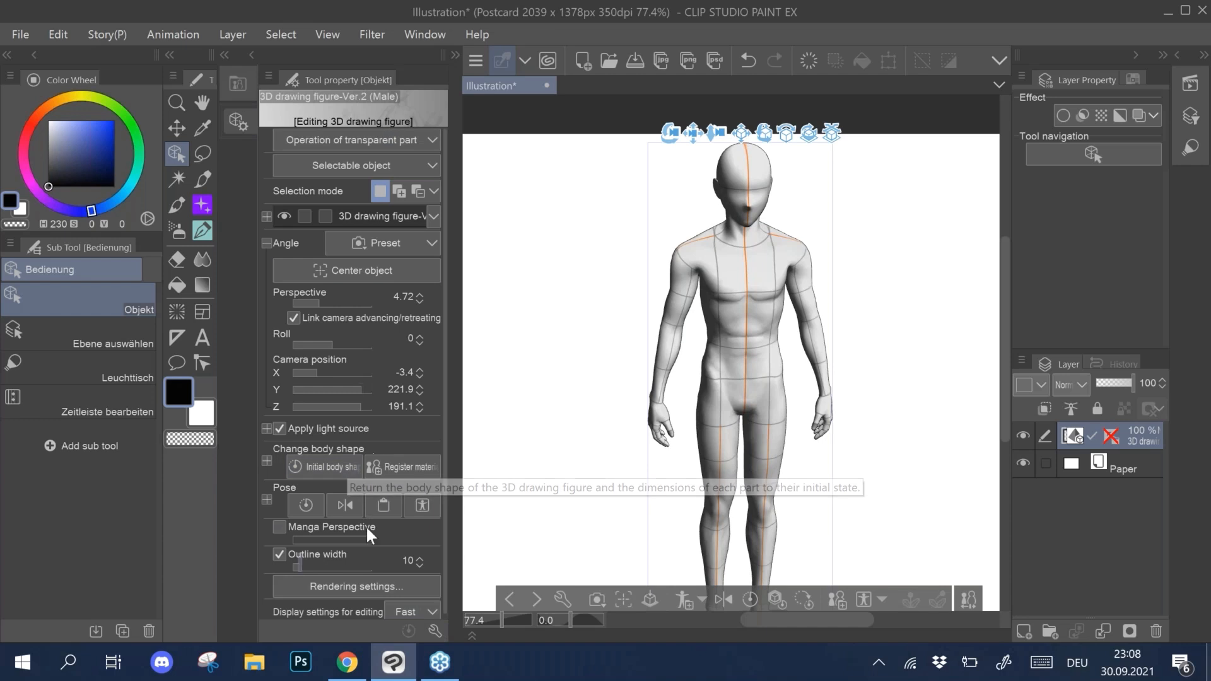
left_click(266, 243)
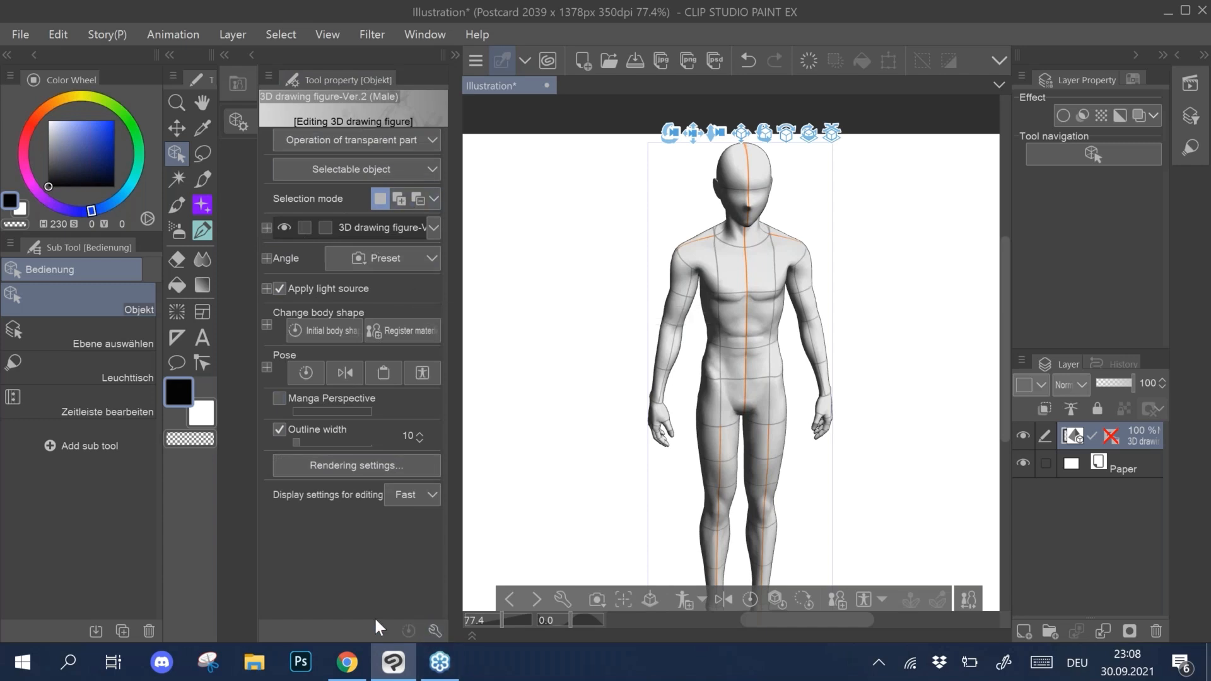
left_click(434, 630)
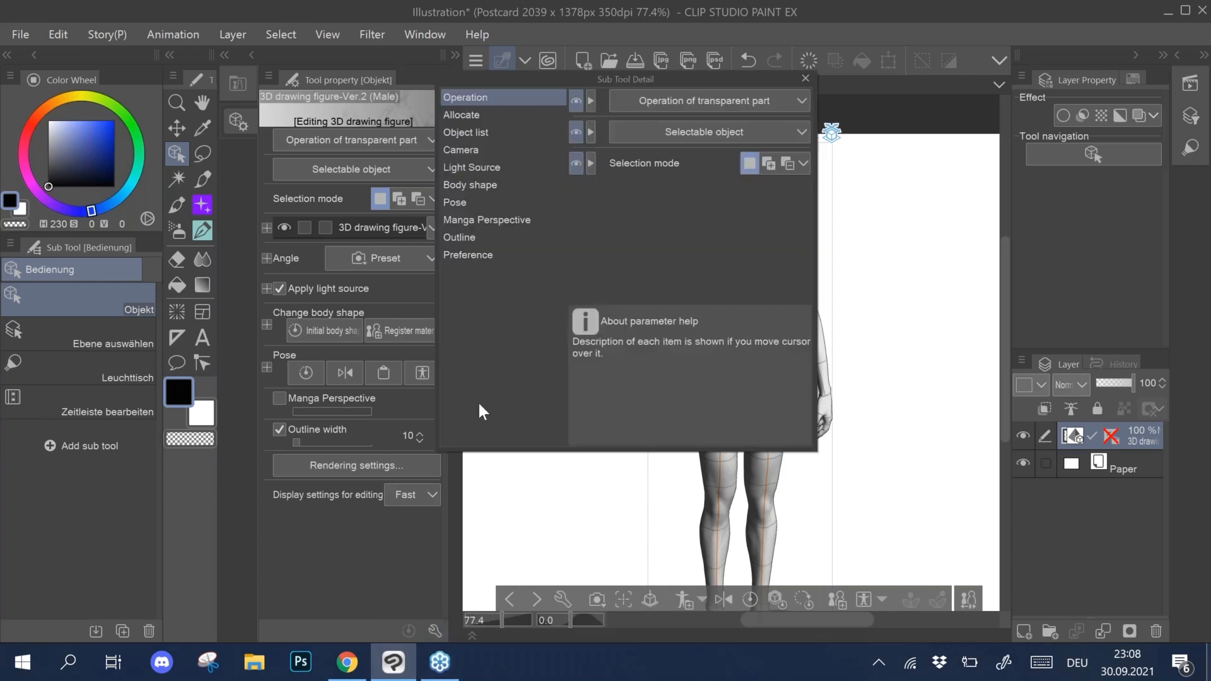
left_click_drag(643, 81, 968, 141)
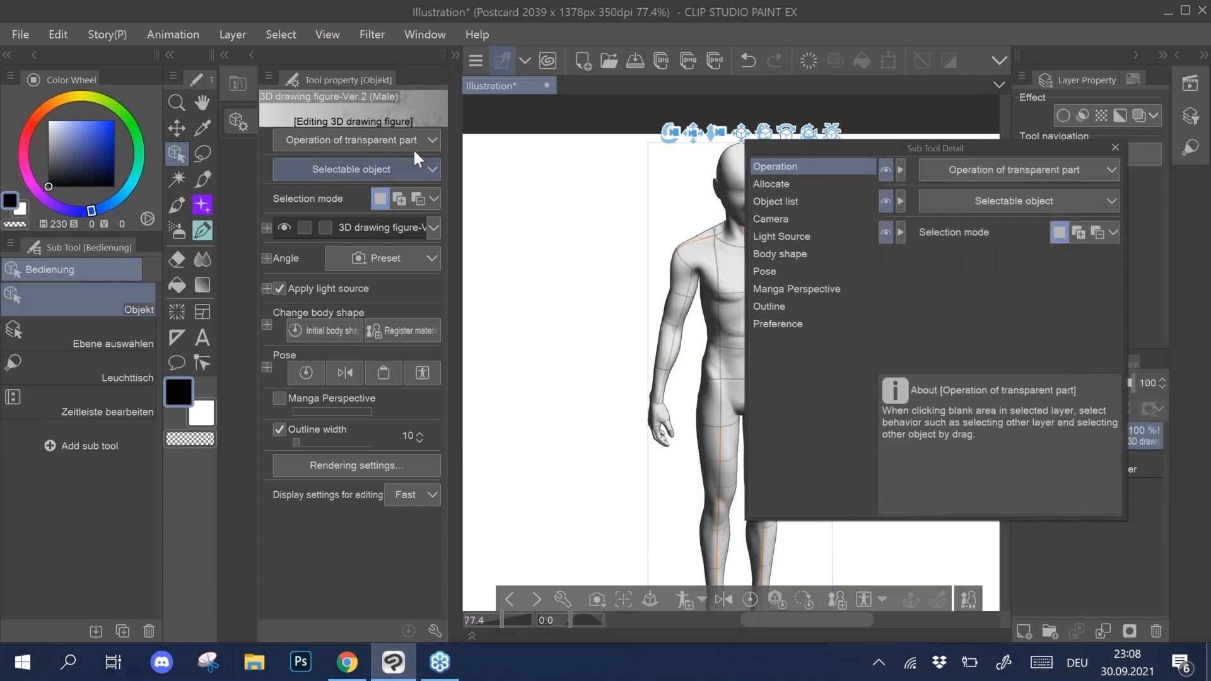
left_click(248, 55)
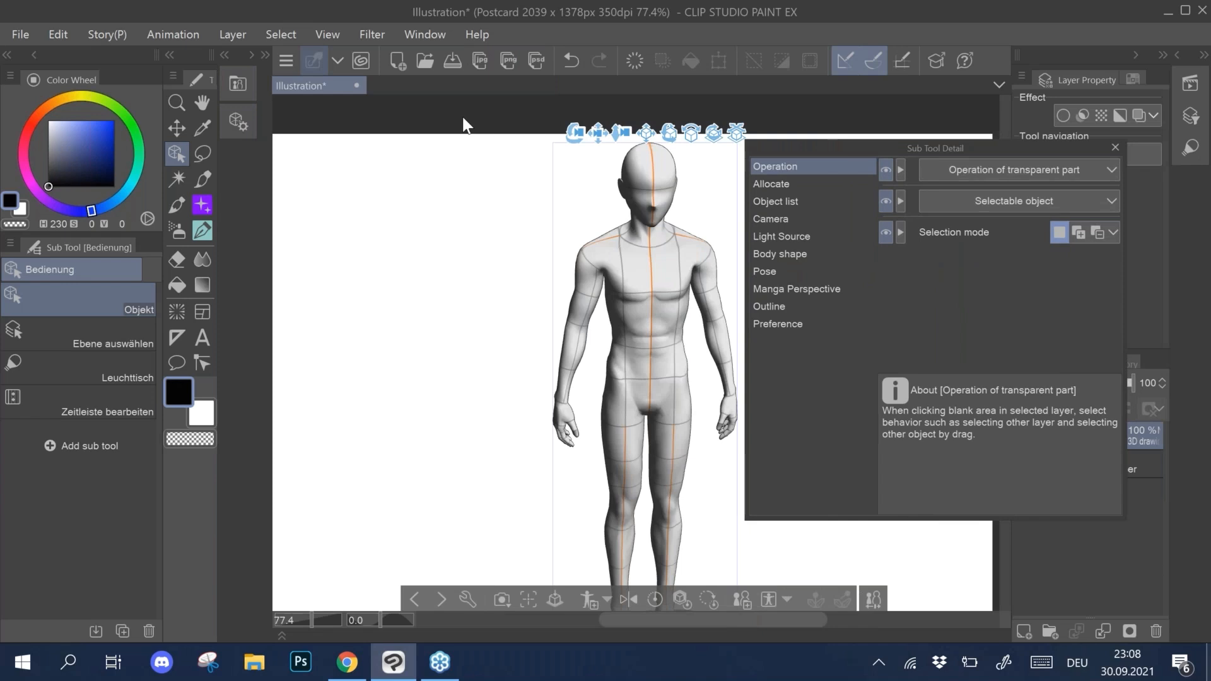
Step: Move the detail settings clear of the figure and redirect its light source to shine more from the front
left_click_drag(940, 142, 993, 132)
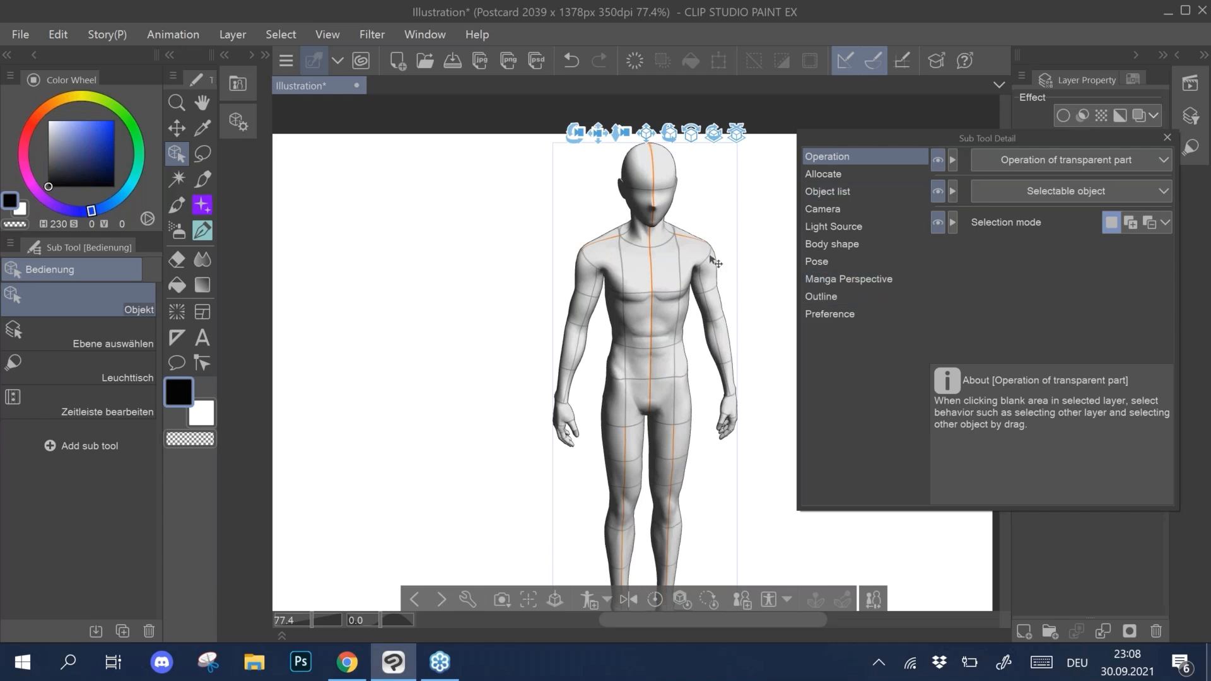
left_click(857, 226)
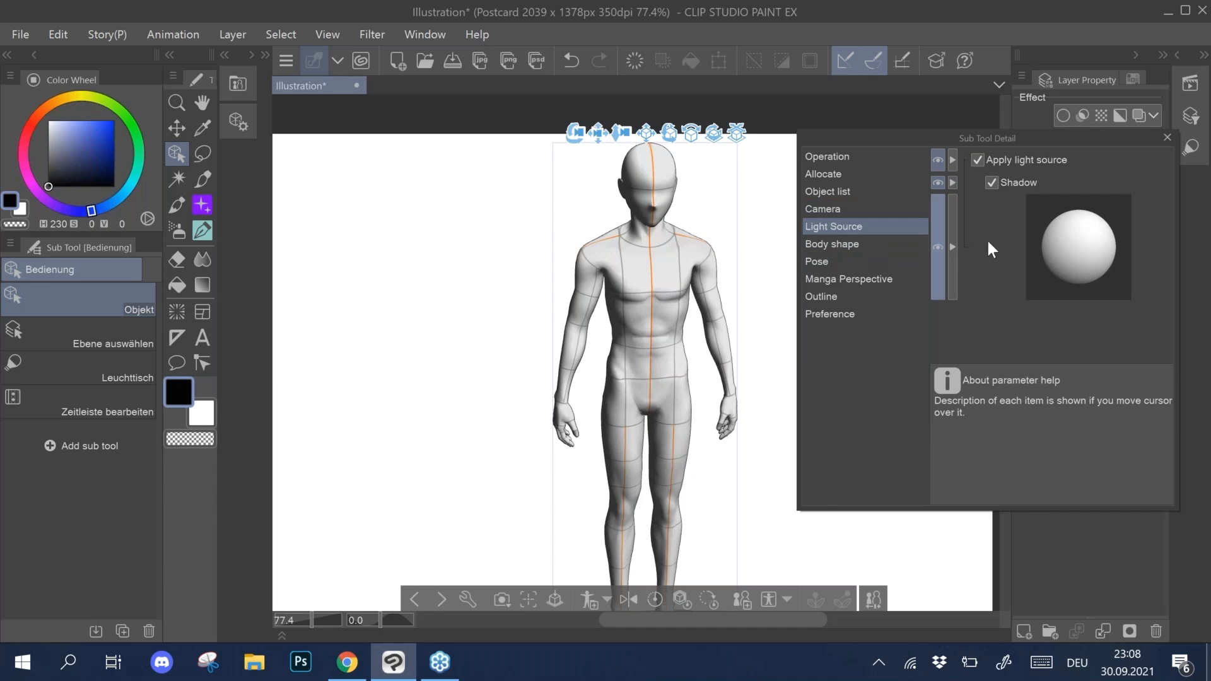
left_click_drag(1061, 264, 1070, 239)
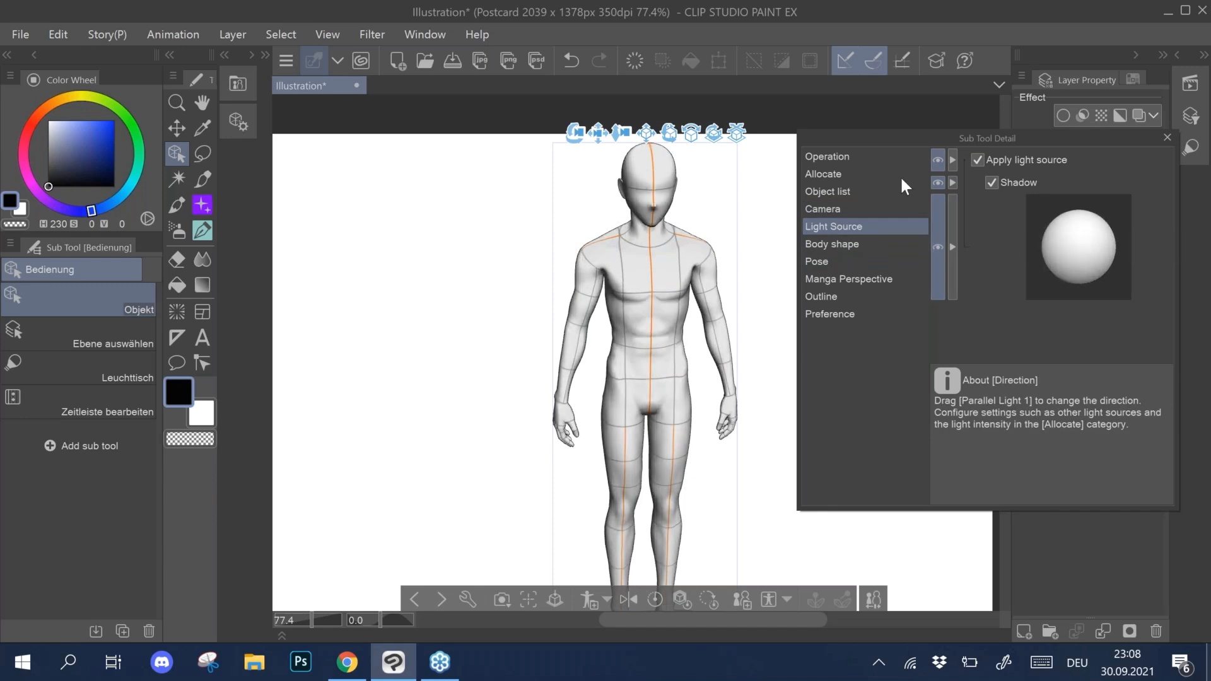
Step: Select Parallel light 1 in the object list, show its properties, and turn on Parallel light 2
left_click(840, 188)
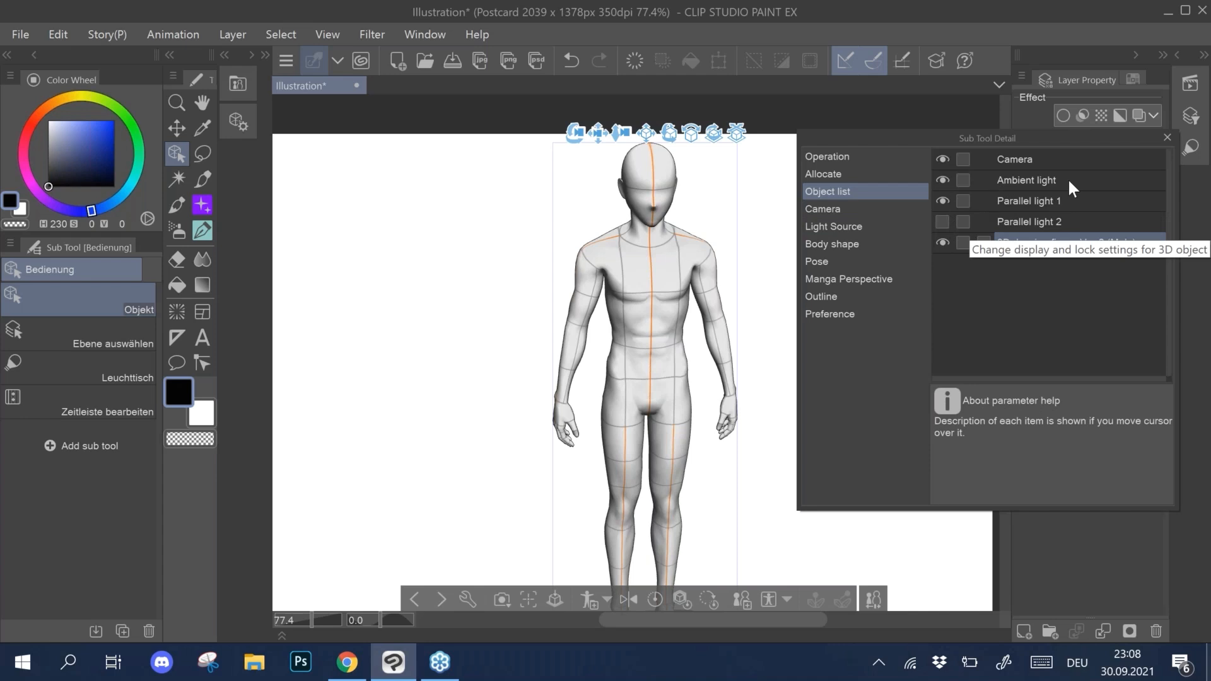
left_click(1025, 202)
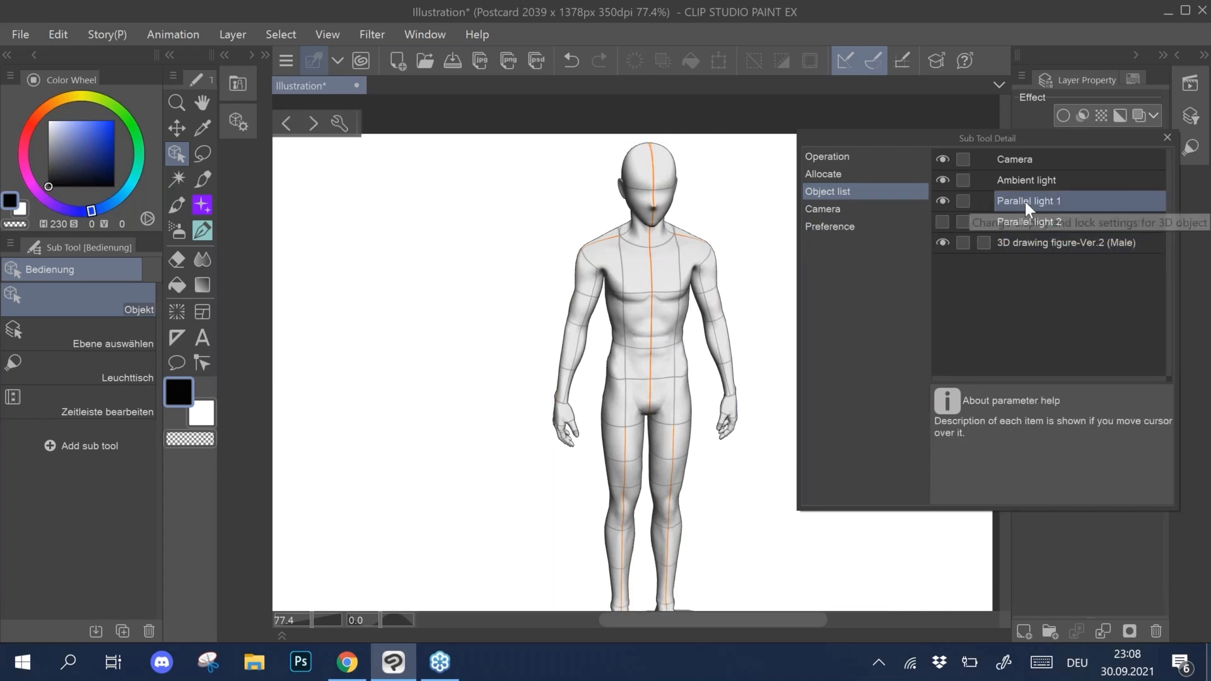
left_click(240, 123)
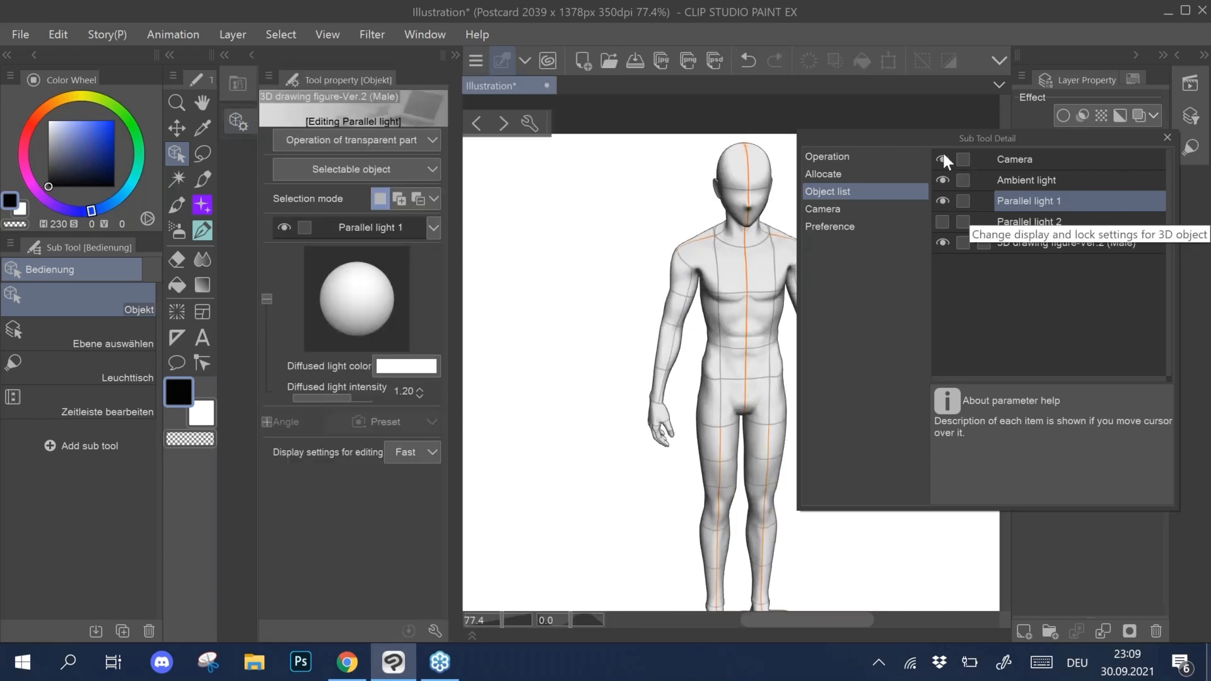
left_click(941, 222)
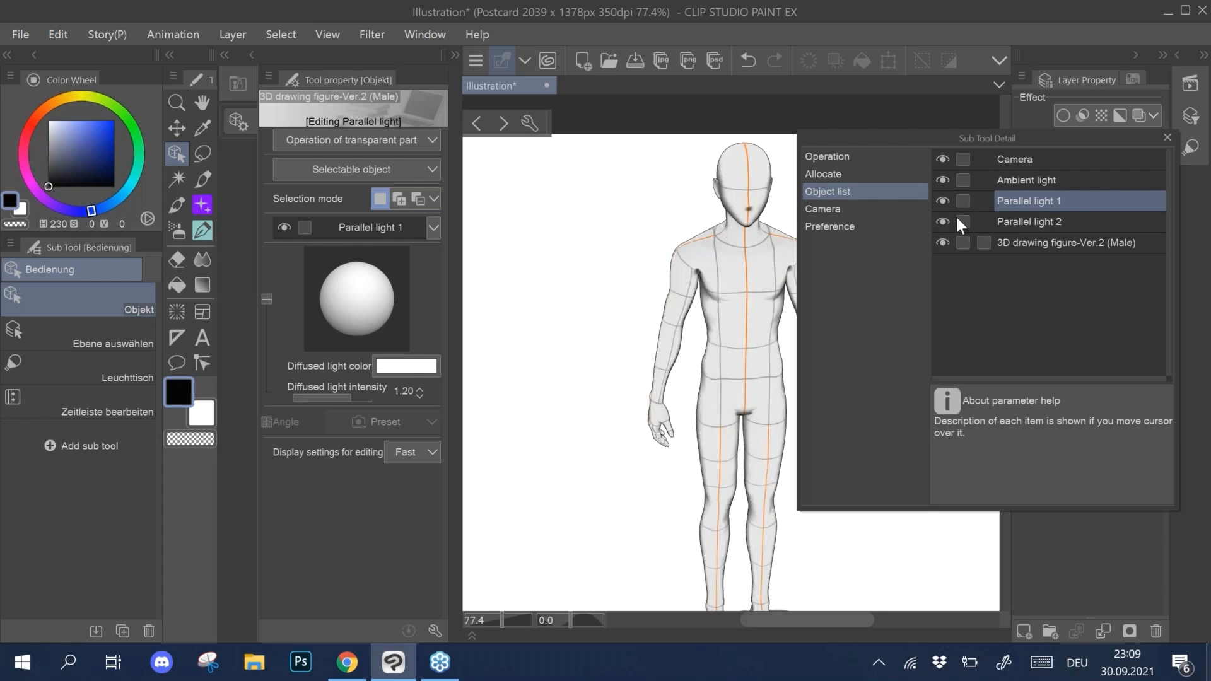
left_click(941, 220)
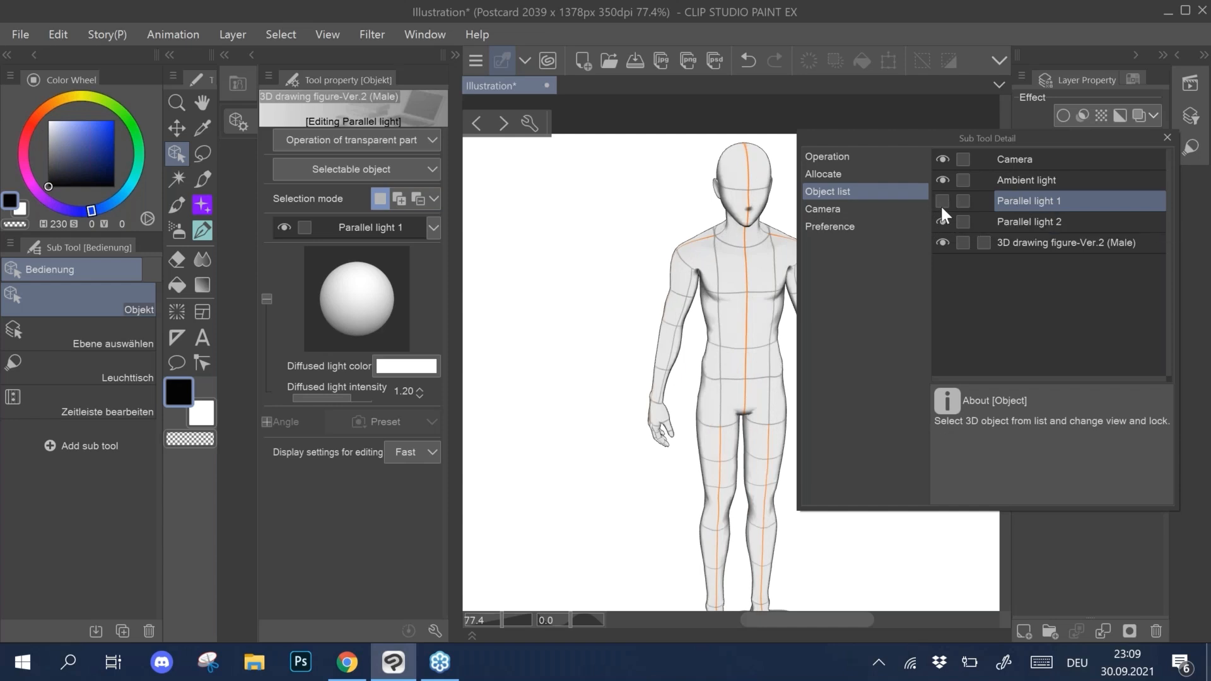
left_click(941, 201)
left_click(939, 201)
Step: Set the diffused light color of Parallel light 1 to magenta (FF23FF)
left_click_drag(793, 184, 705, 170)
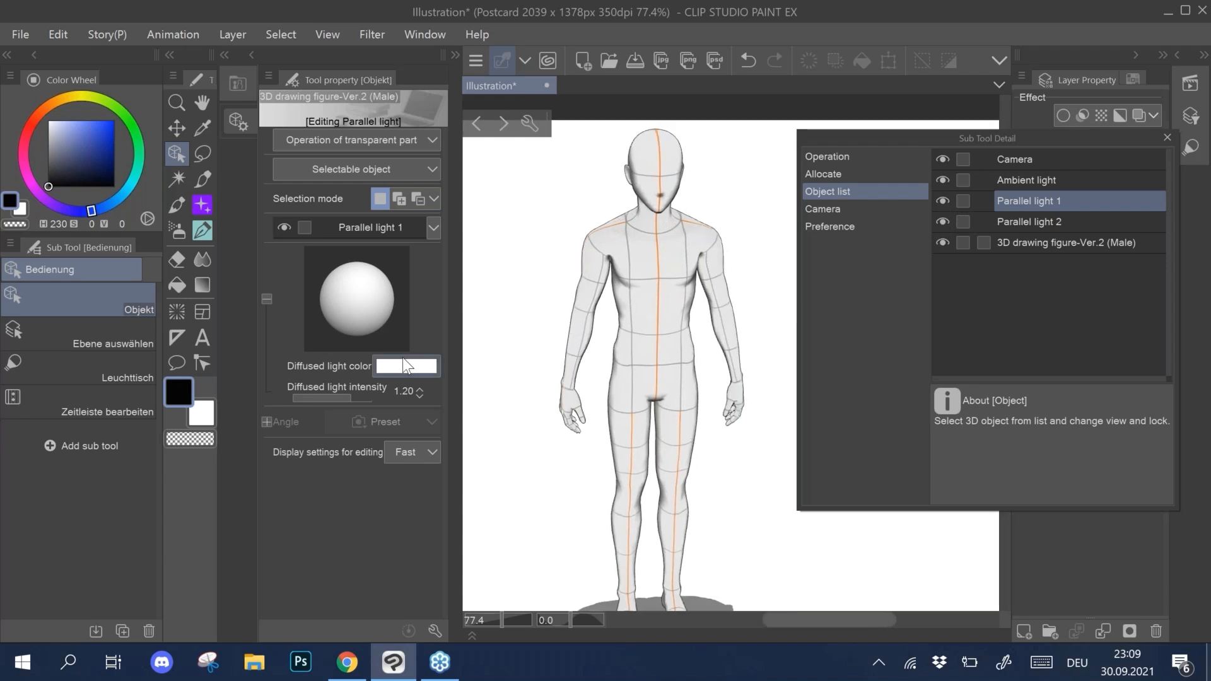
left_click(406, 361)
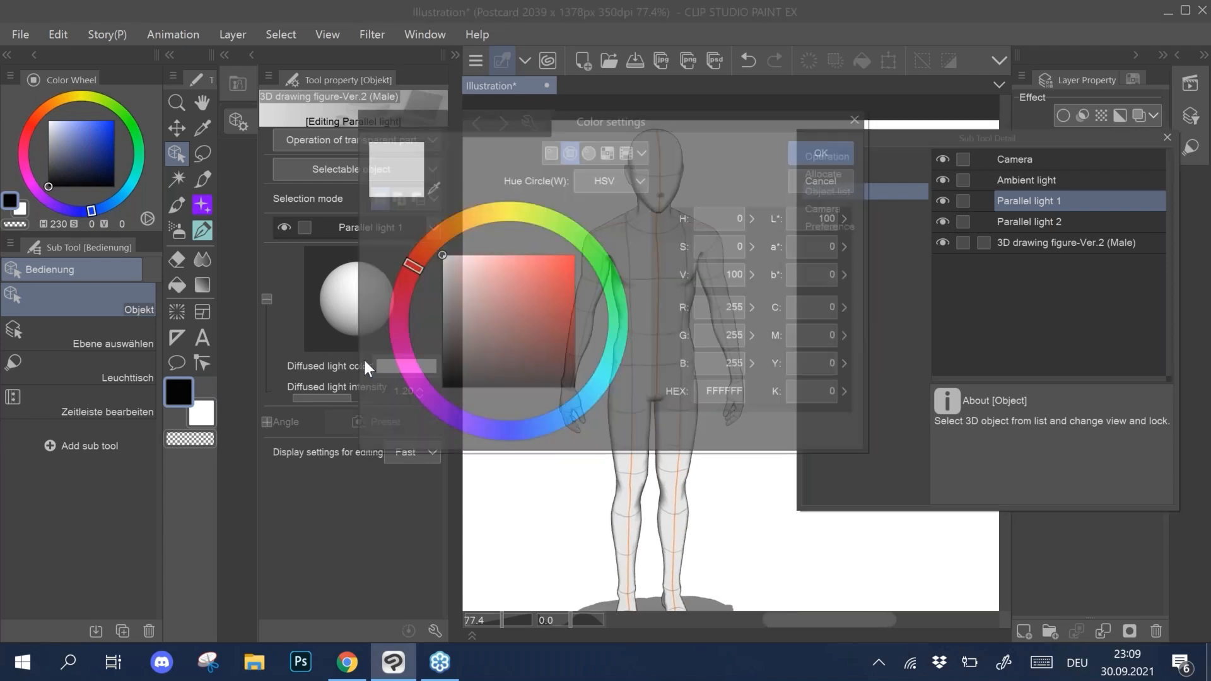
left_click(424, 368)
left_click(574, 254)
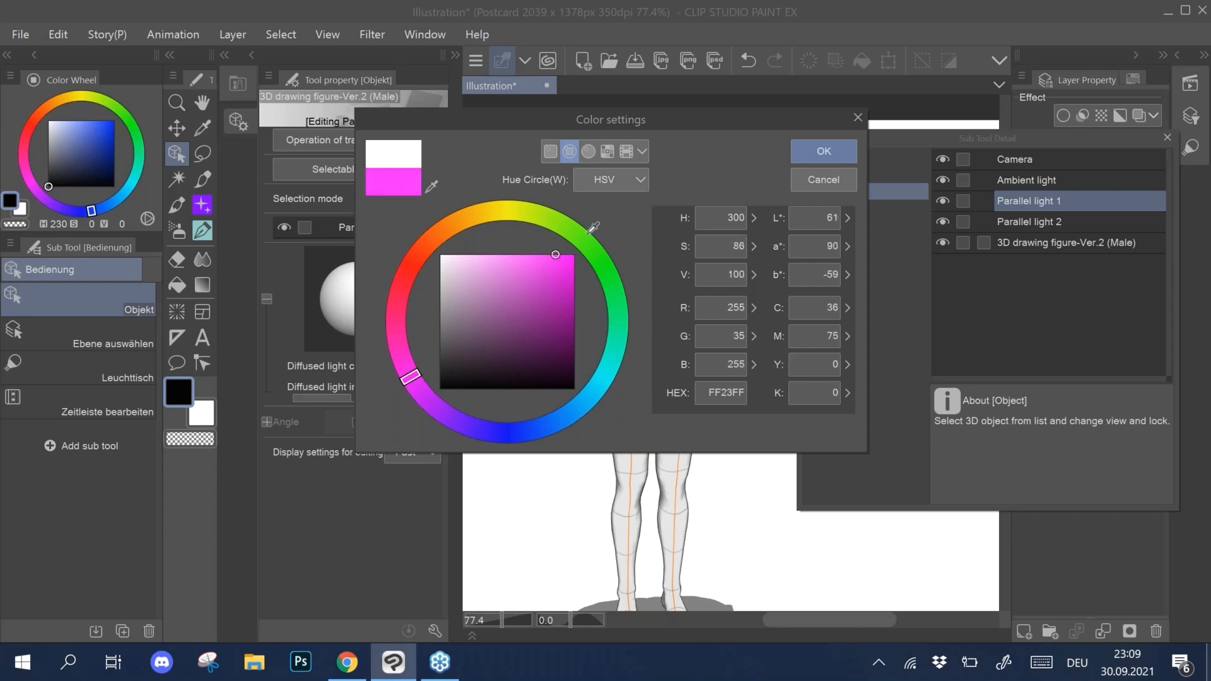
left_click(811, 143)
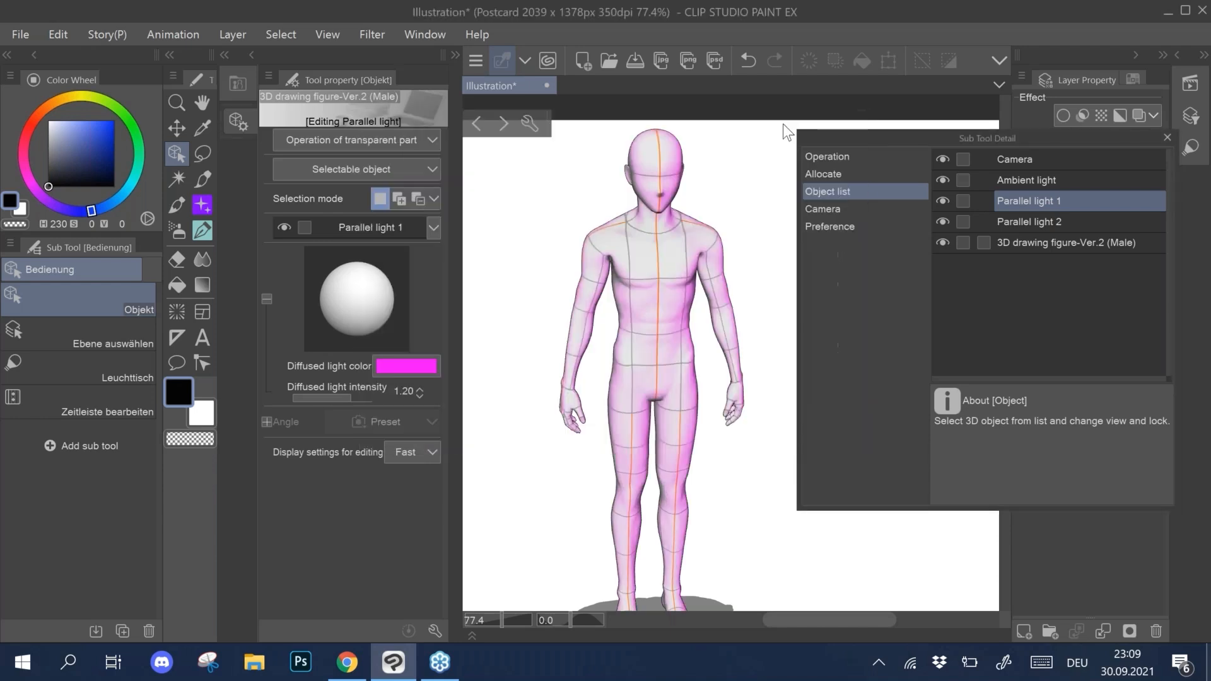
Step: Set Parallel light 2's diffused light color to cyan (00F7FF) and redirect it to shine from the figure's right side
left_click(1013, 221)
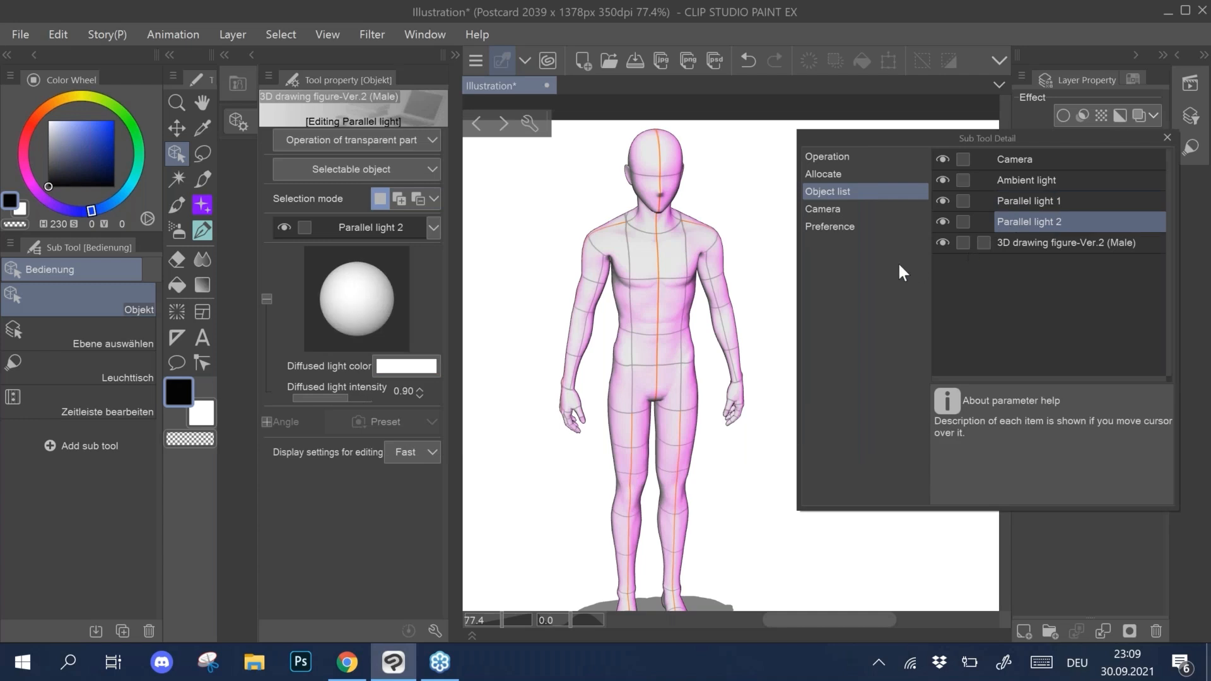
left_click(400, 365)
left_click_drag(665, 118, 945, 47)
left_click(906, 312)
left_click_drag(837, 238, 928, 131)
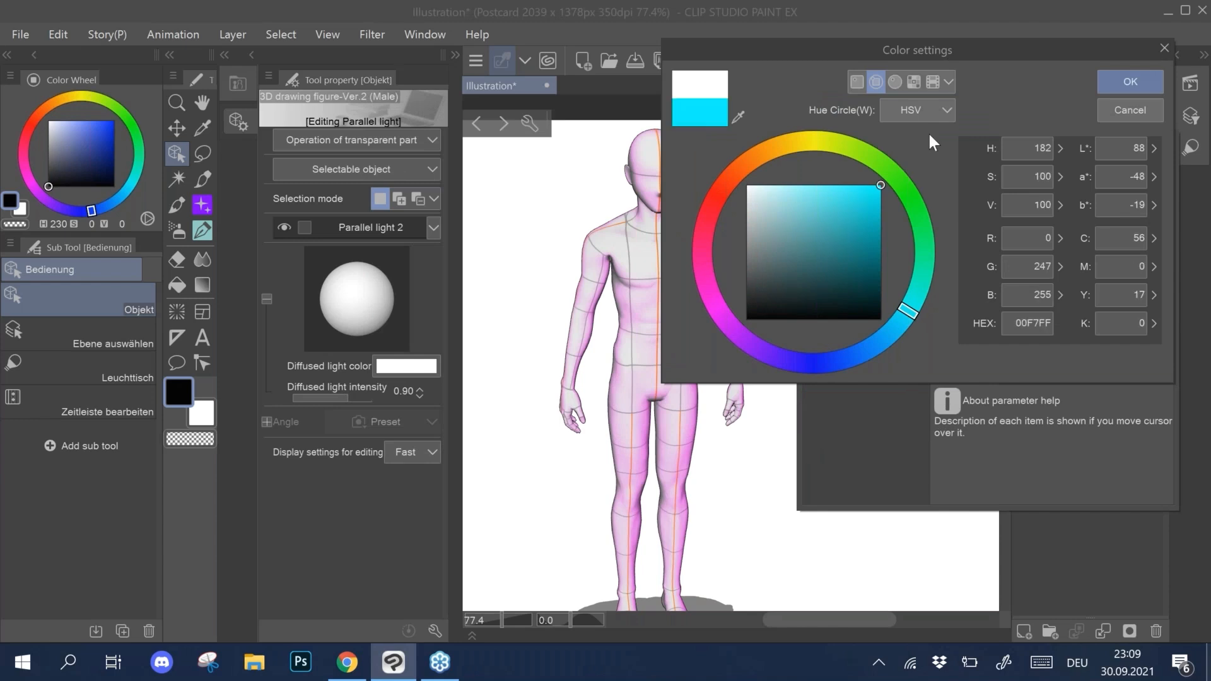
left_click(1128, 81)
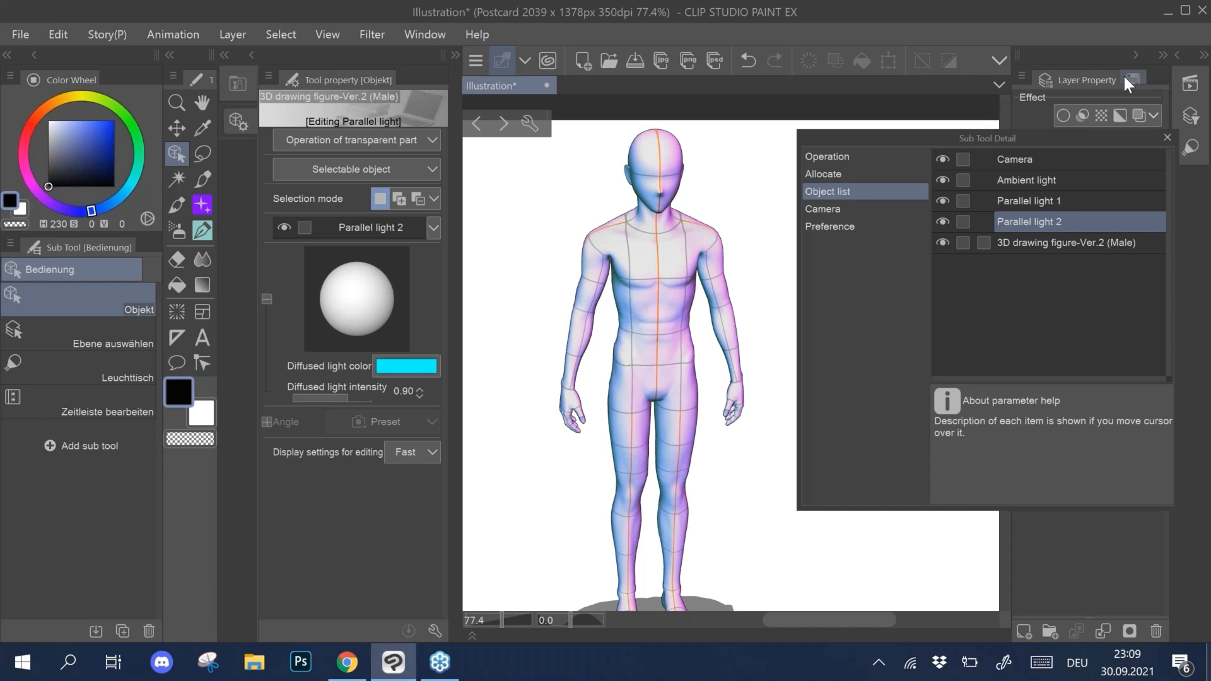
left_click_drag(334, 287, 330, 289)
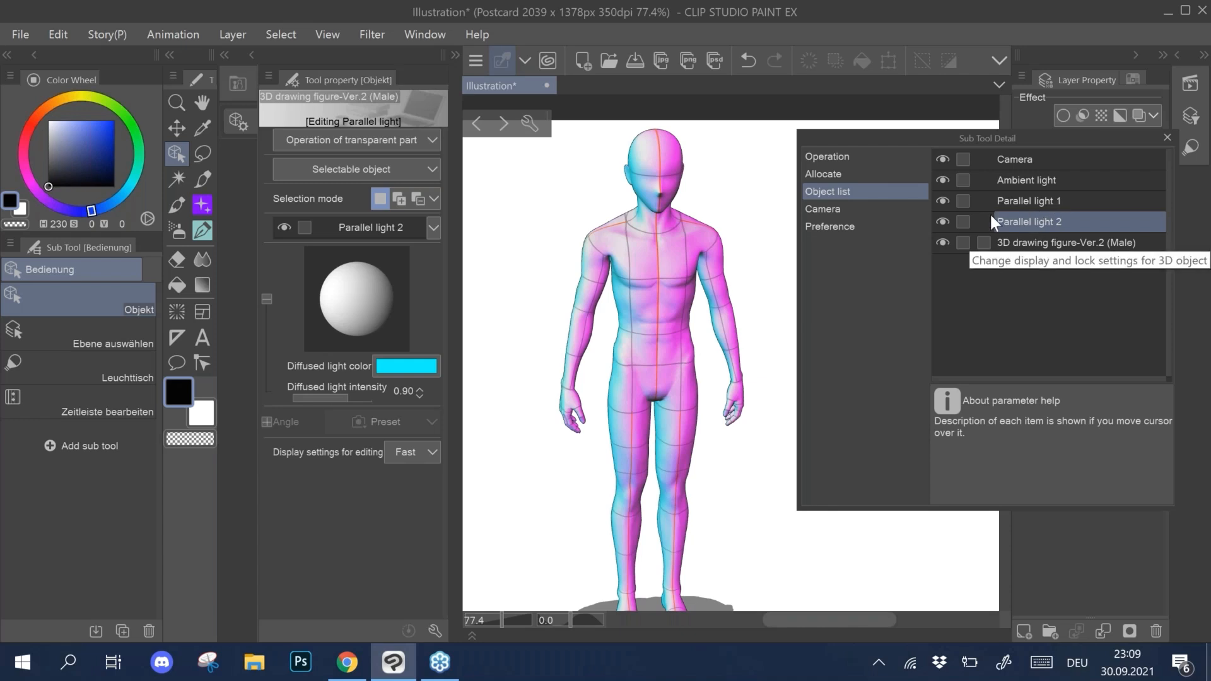
Step: Select the ambient light in the object list and turn off Parallel light 1
left_click(1030, 200)
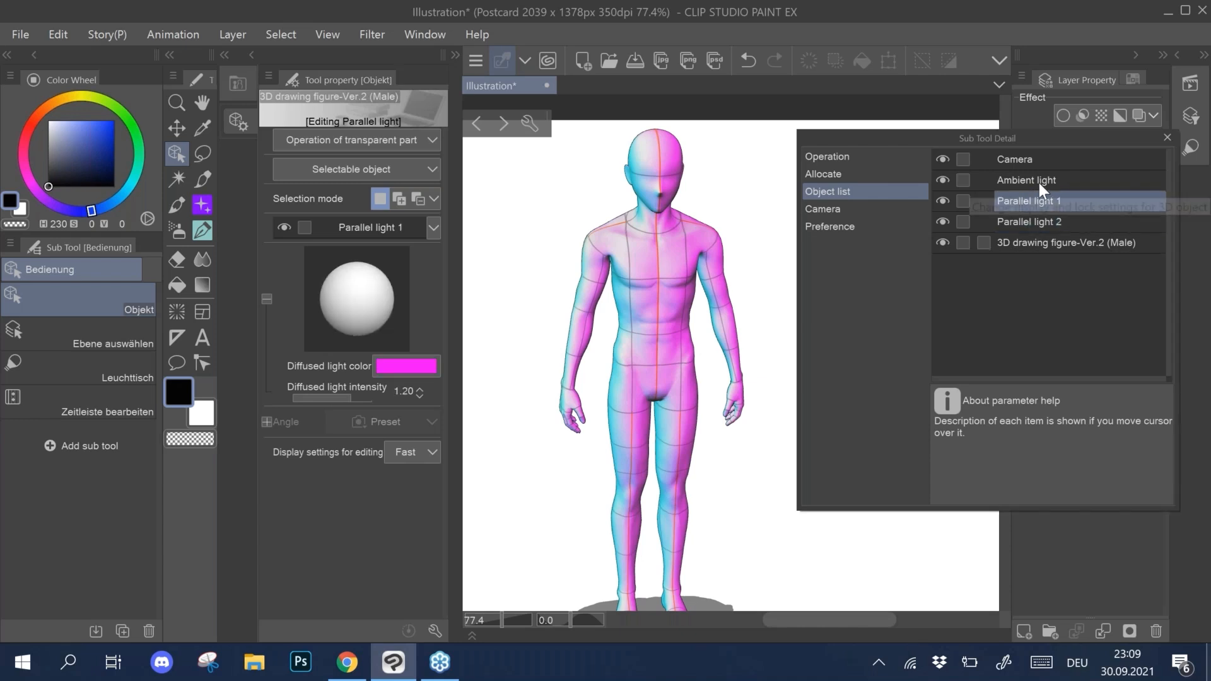
left_click(1037, 179)
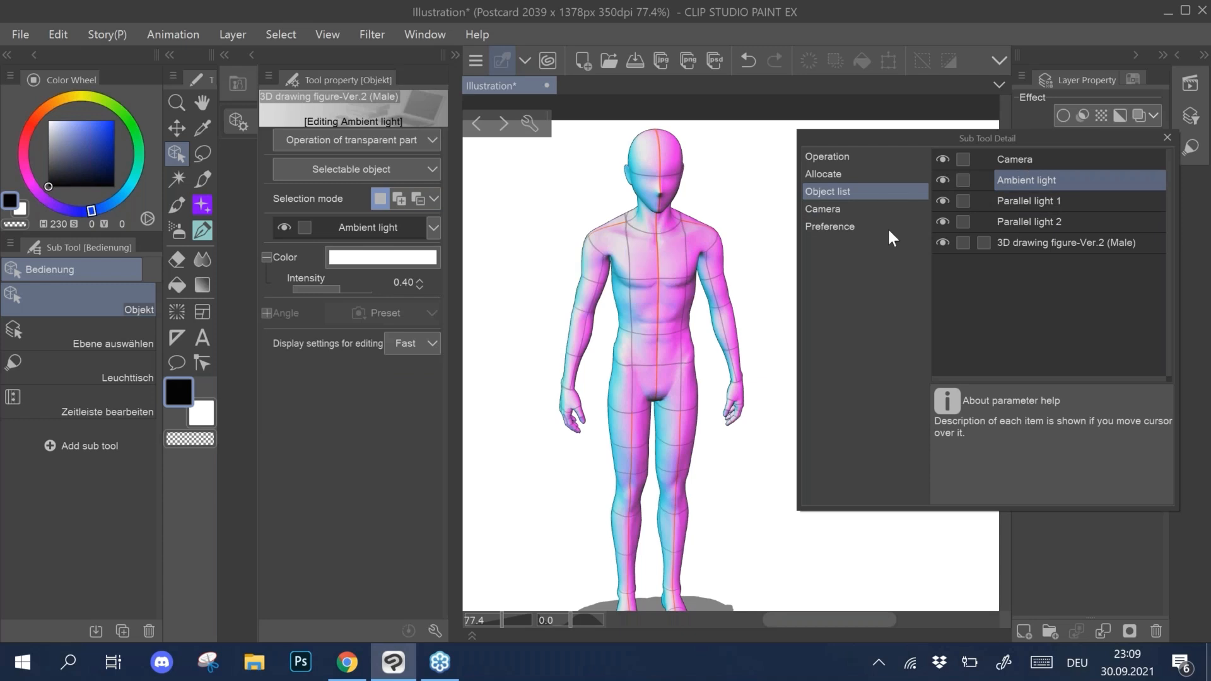
left_click(941, 200)
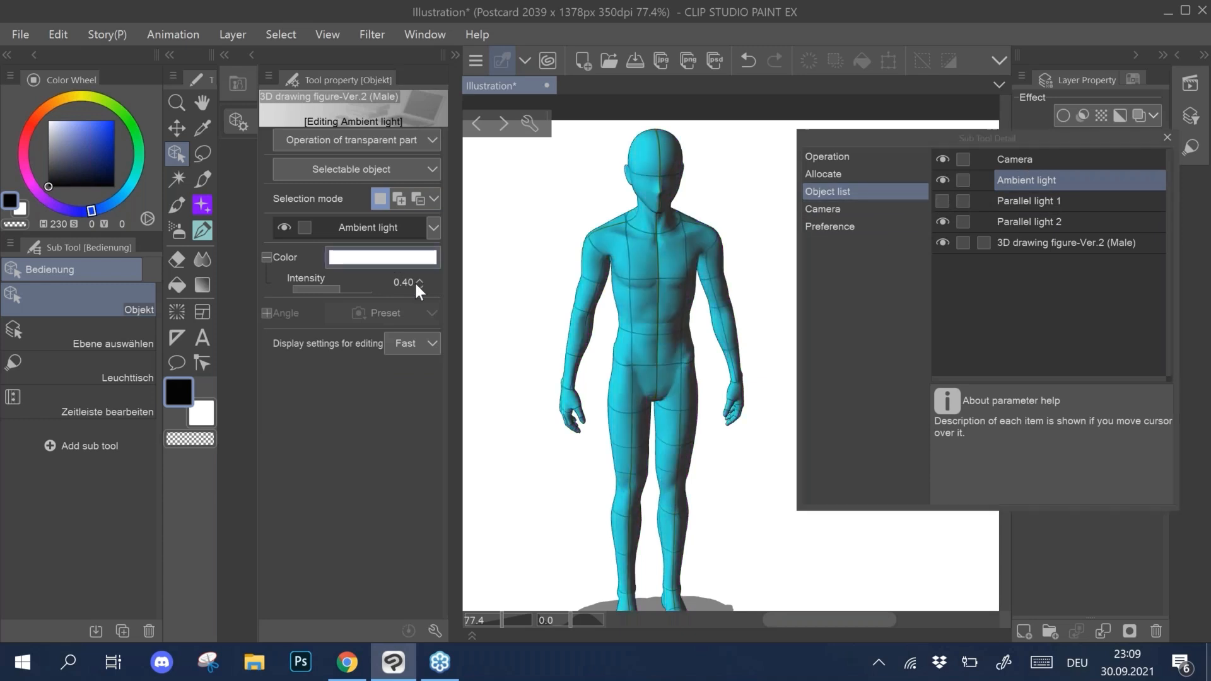
Step: Try a light green (75EE32) as the ambient light's color
left_click(407, 258)
left_click_drag(843, 143, 883, 150)
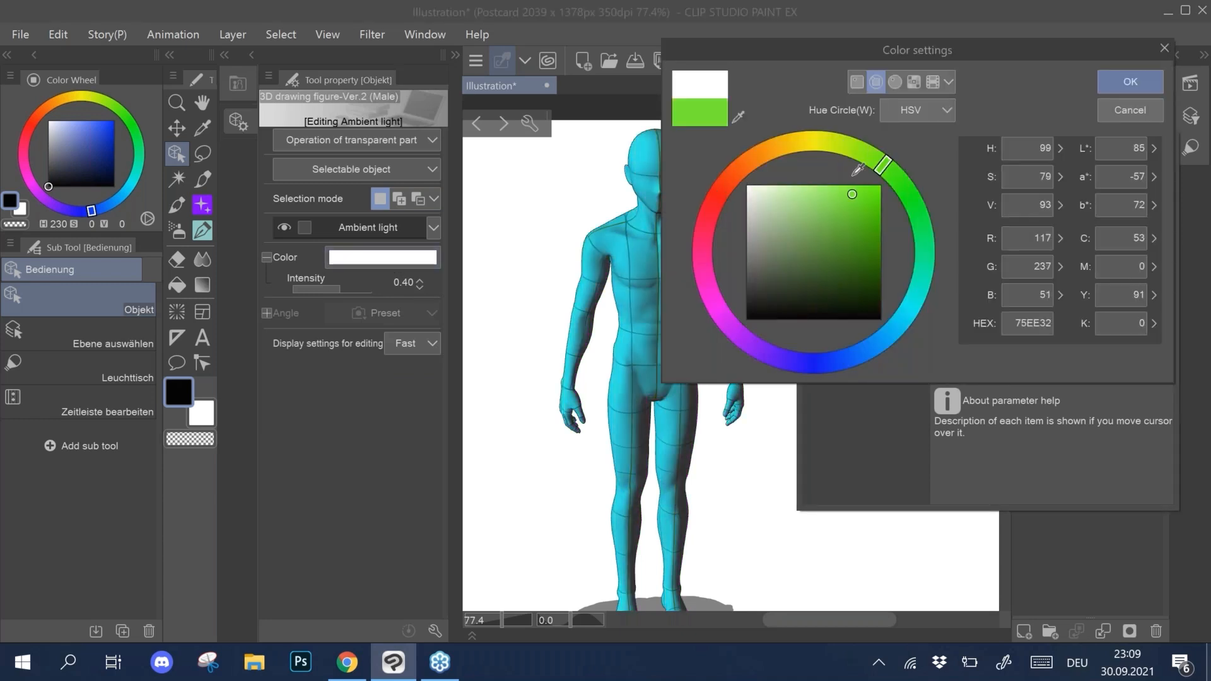
left_click(1122, 77)
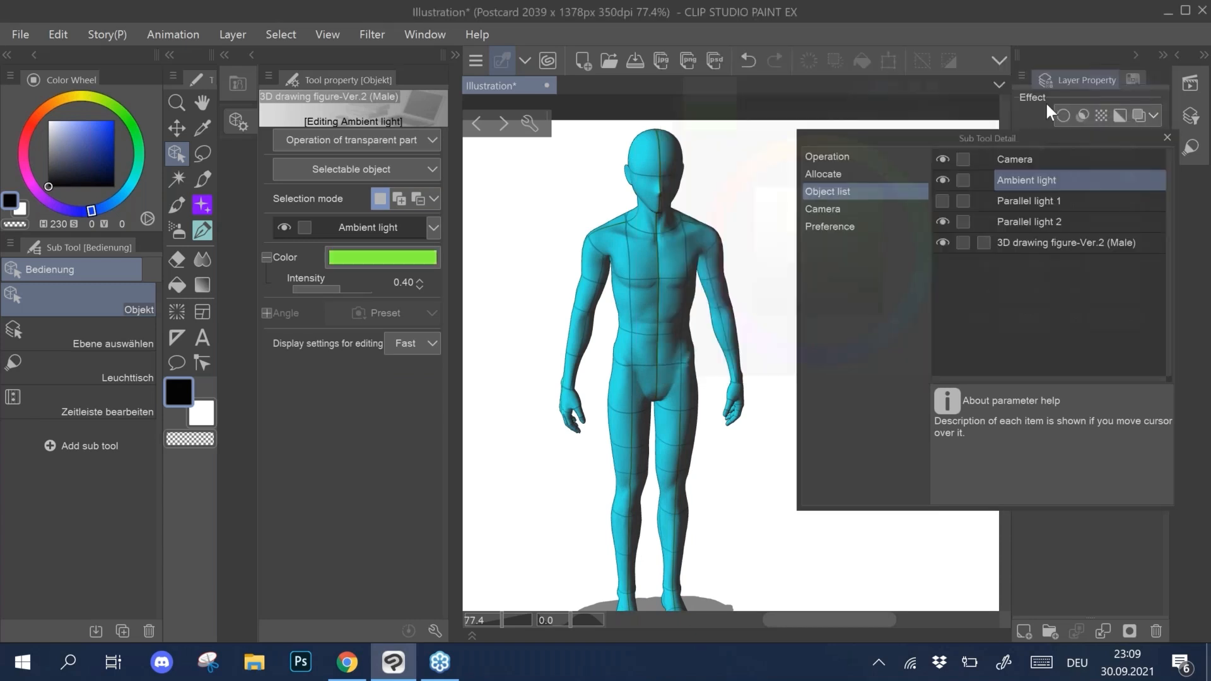
Step: Set the ambient light's color to blue (0064C8) with intensity 0.41 and turn Parallel light 1 back on
left_click(395, 255)
left_click(869, 344)
left_click_drag(846, 253, 880, 214)
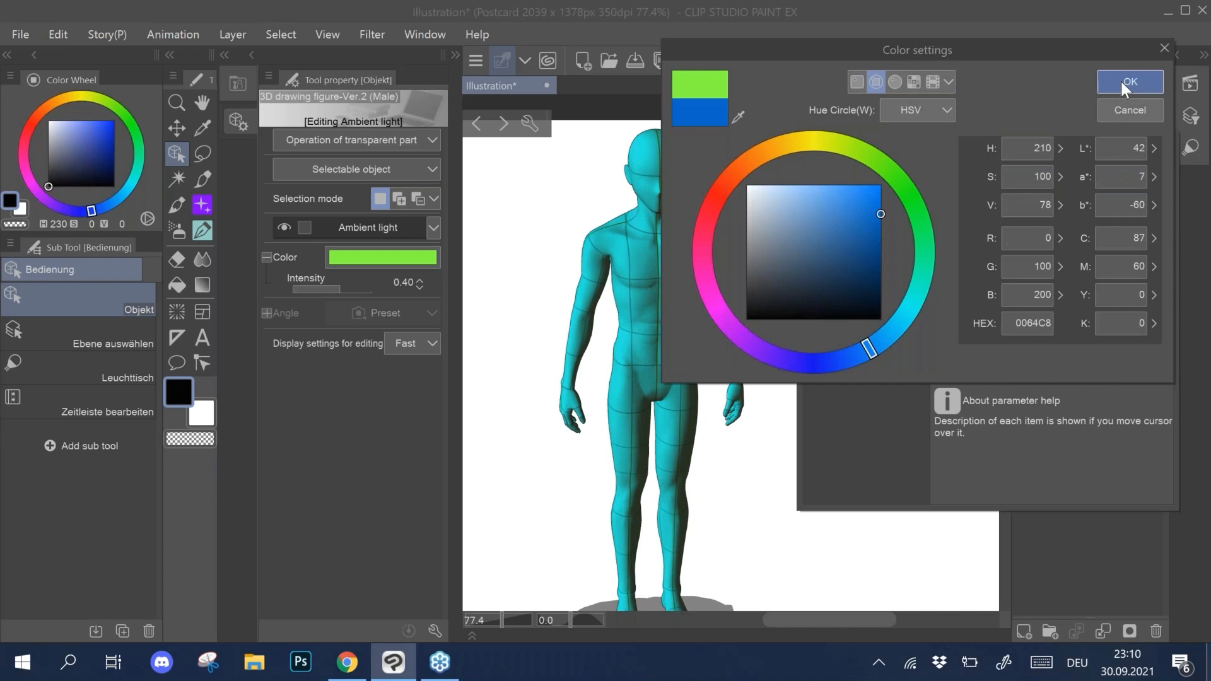
left_click(1122, 81)
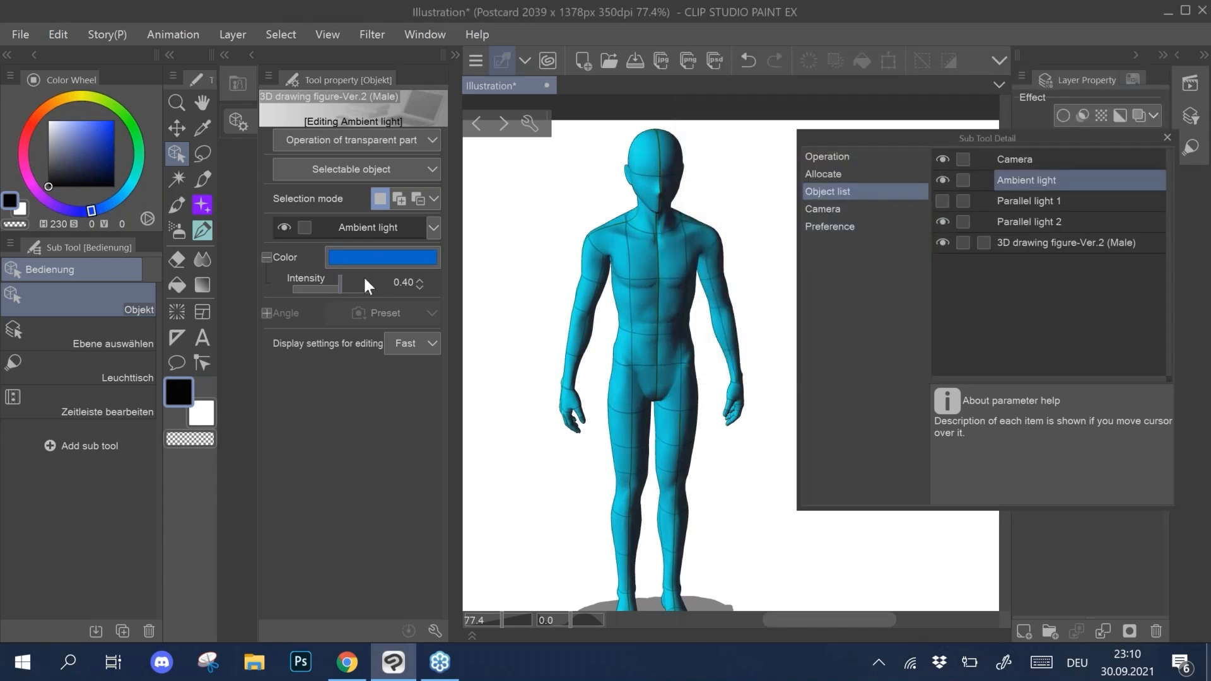
left_click(338, 287)
left_click(943, 201)
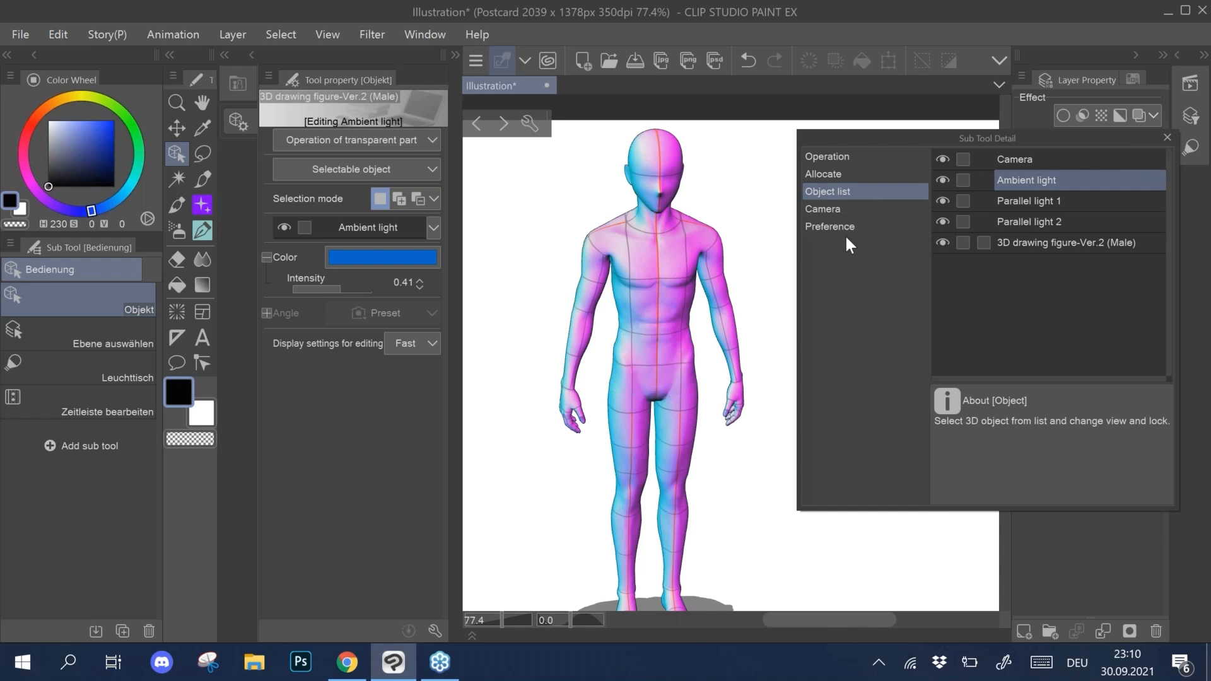
Step: Orbit the camera to a raised side view and examine the colored lighting on the figure up close
left_click_drag(730, 270, 782, 290)
left_click_drag(613, 276, 796, 315)
left_click_drag(670, 268, 713, 217)
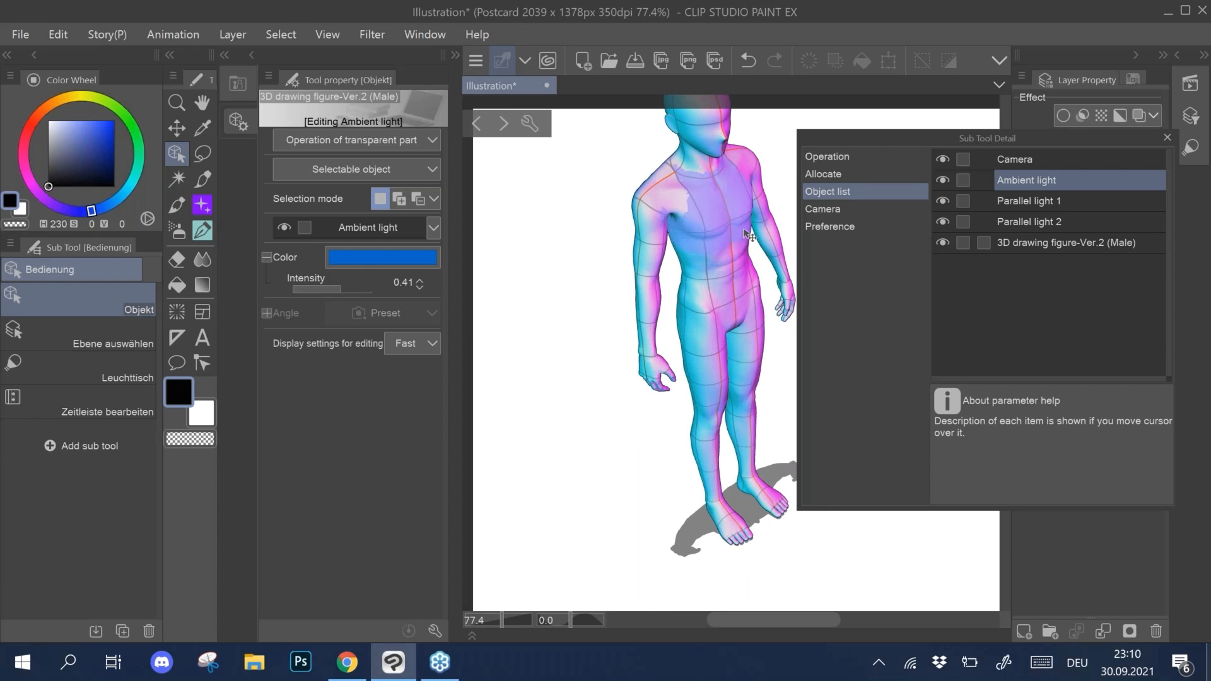
scroll(688, 315, "up", 4)
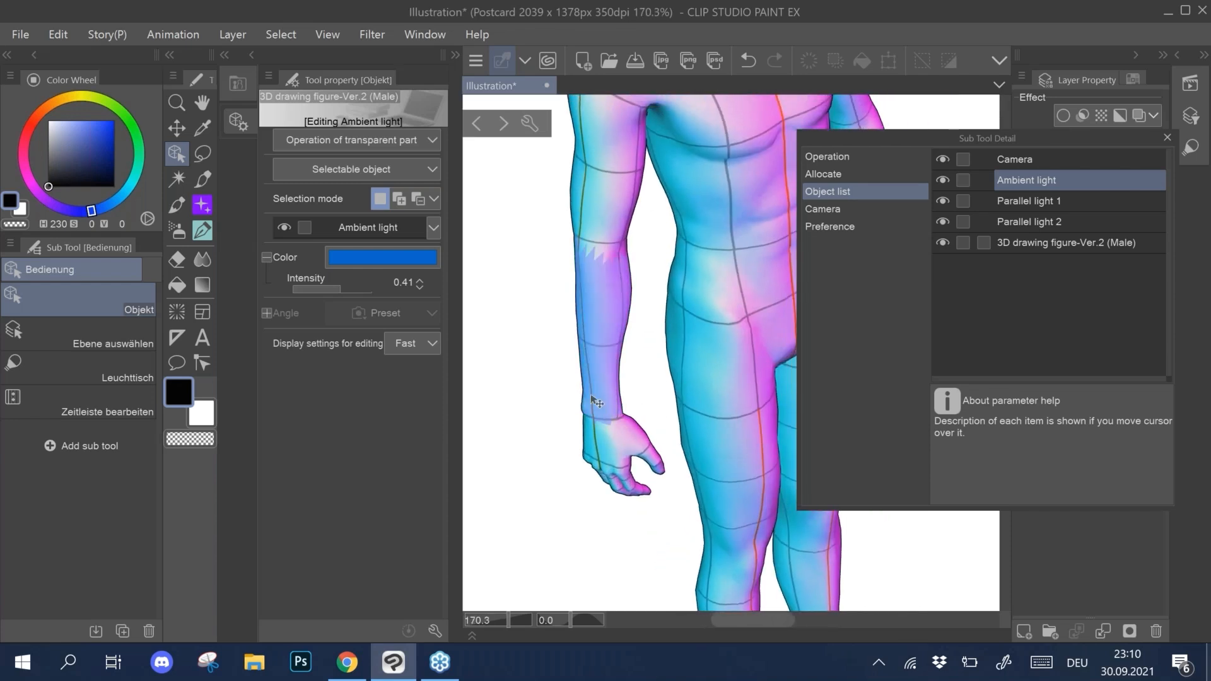
scroll(631, 309, "down", 2)
scroll(631, 310, "up", 2)
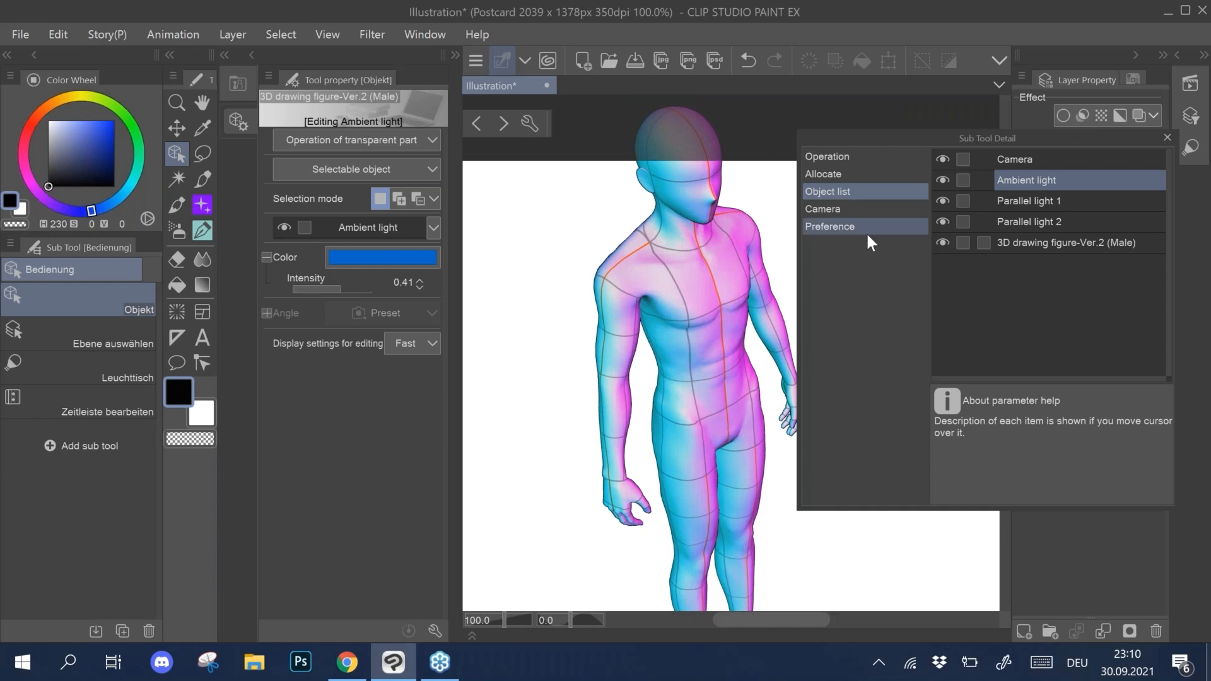
Step: Select the 3D drawing figure and turn off Use texture in its rendering settings
left_click(827, 222)
left_click(1101, 160)
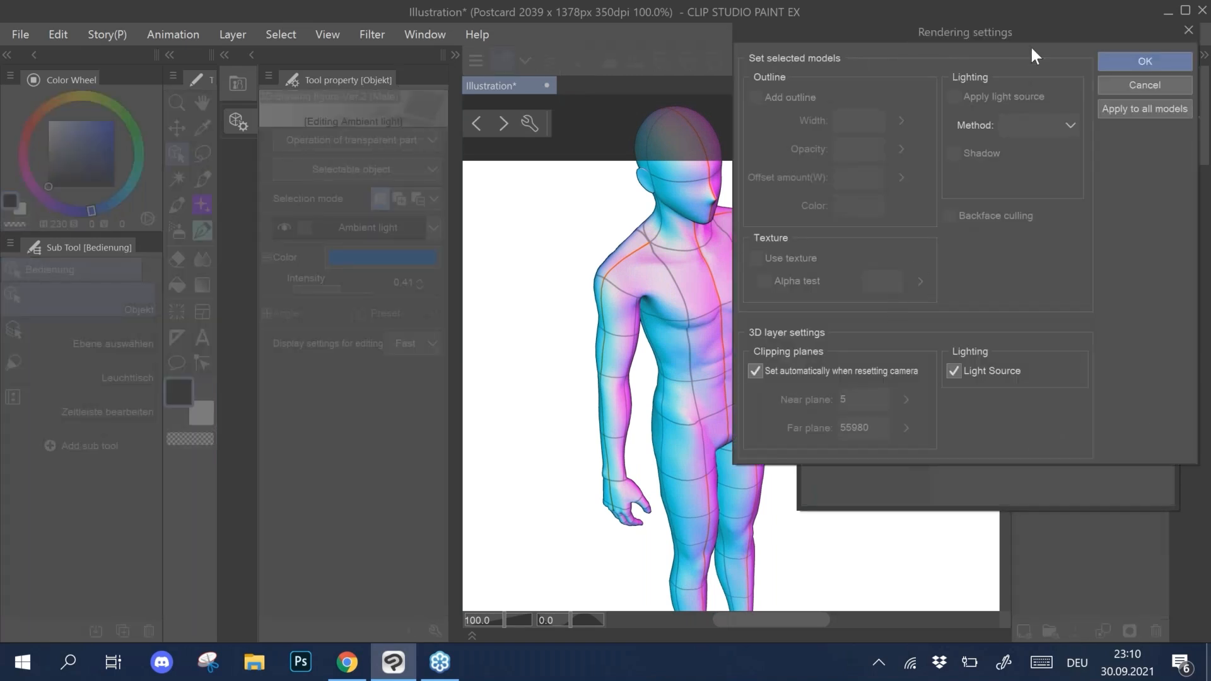
left_click(1145, 79)
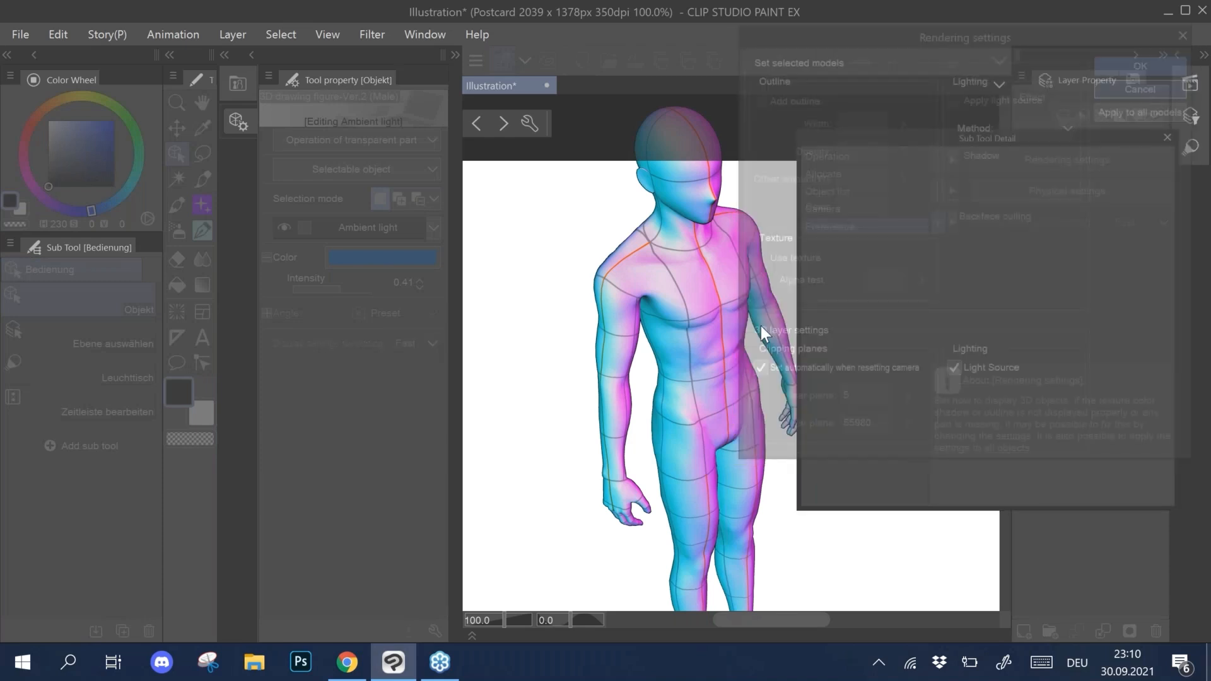
left_click(688, 285)
left_click(1033, 156)
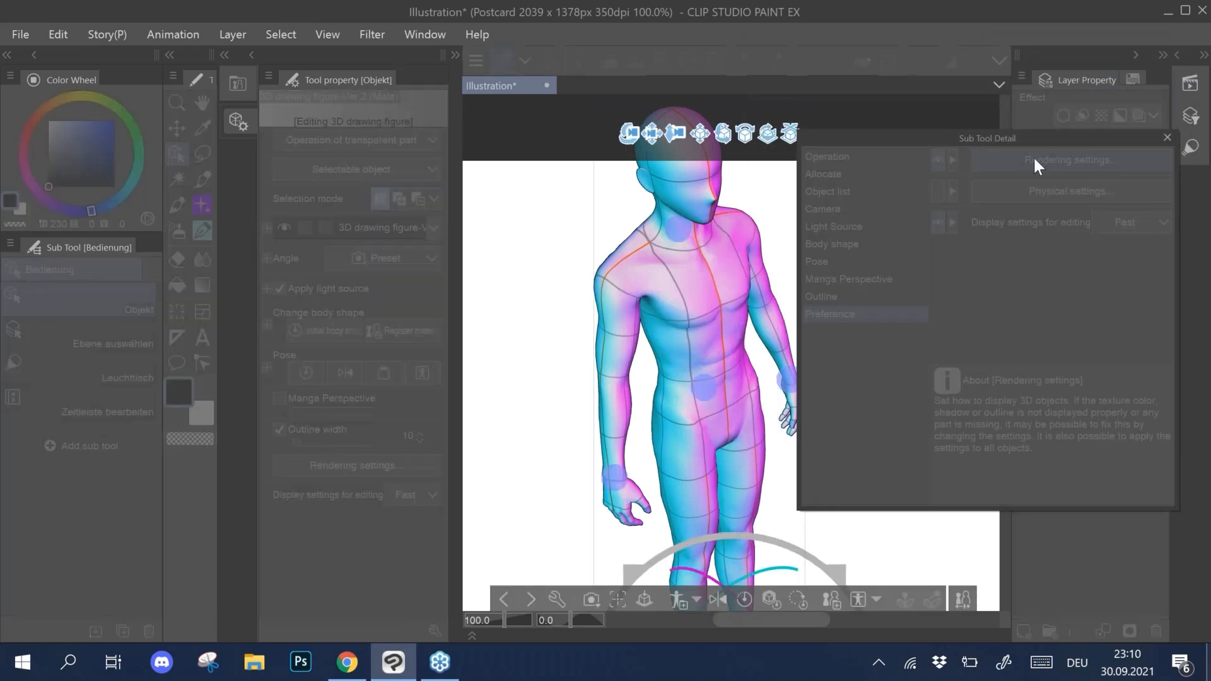
left_click(792, 255)
left_click(1122, 60)
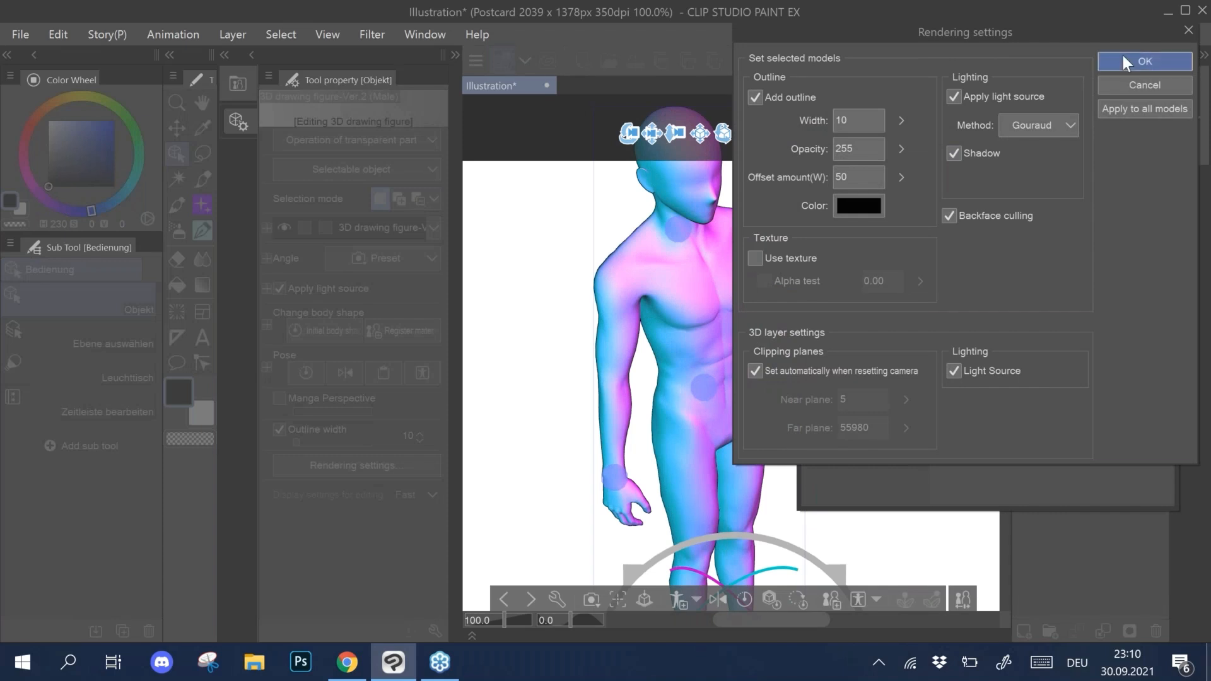
Step: Open the figure's Body shape settings and reframe the view to show the whole body
left_click_drag(774, 229, 750, 237)
left_click_drag(760, 306, 680, 301)
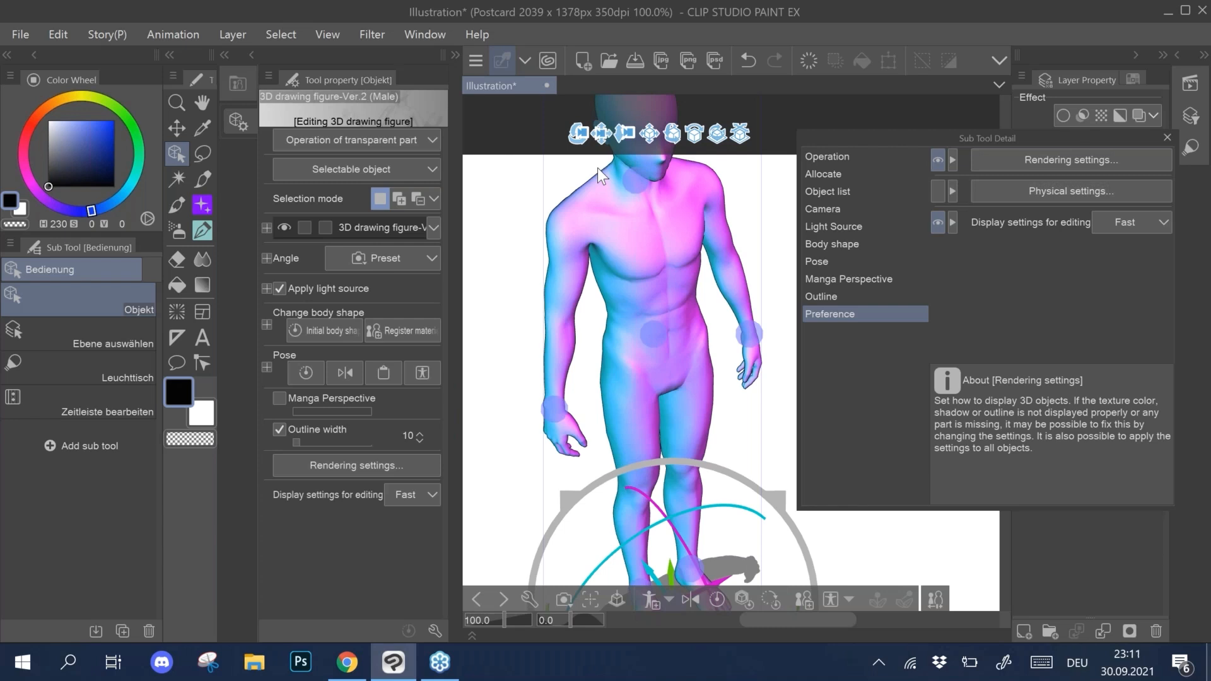
left_click(869, 244)
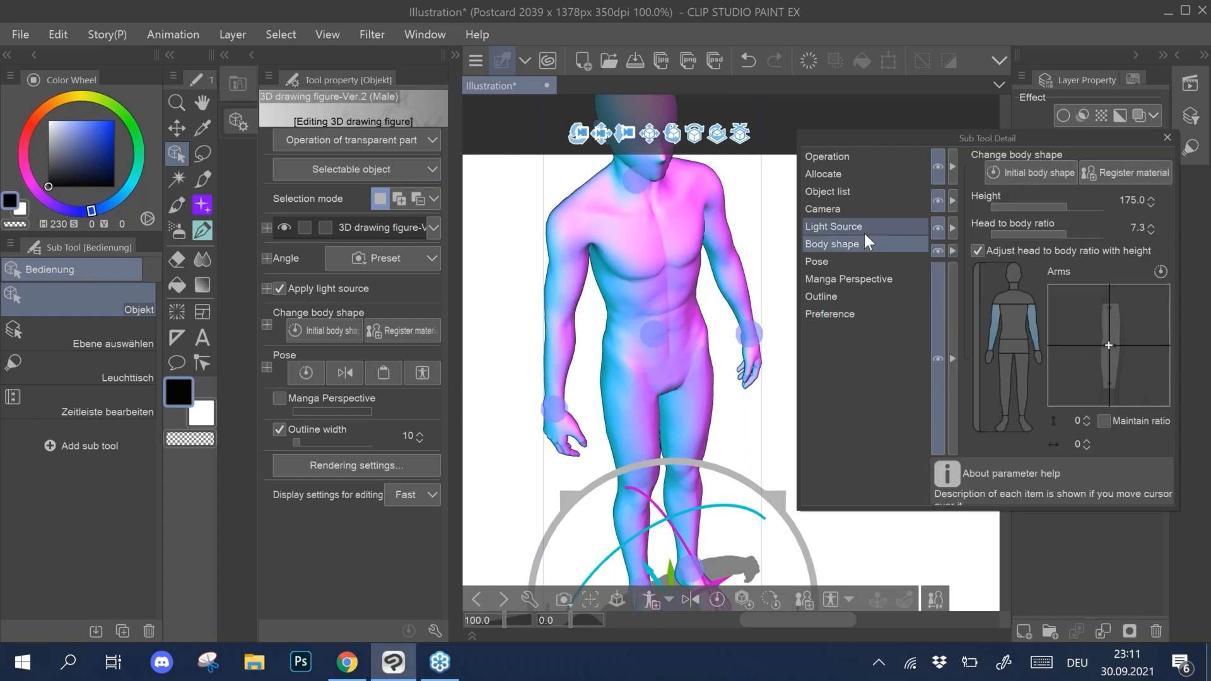
left_click_drag(578, 134, 554, 137)
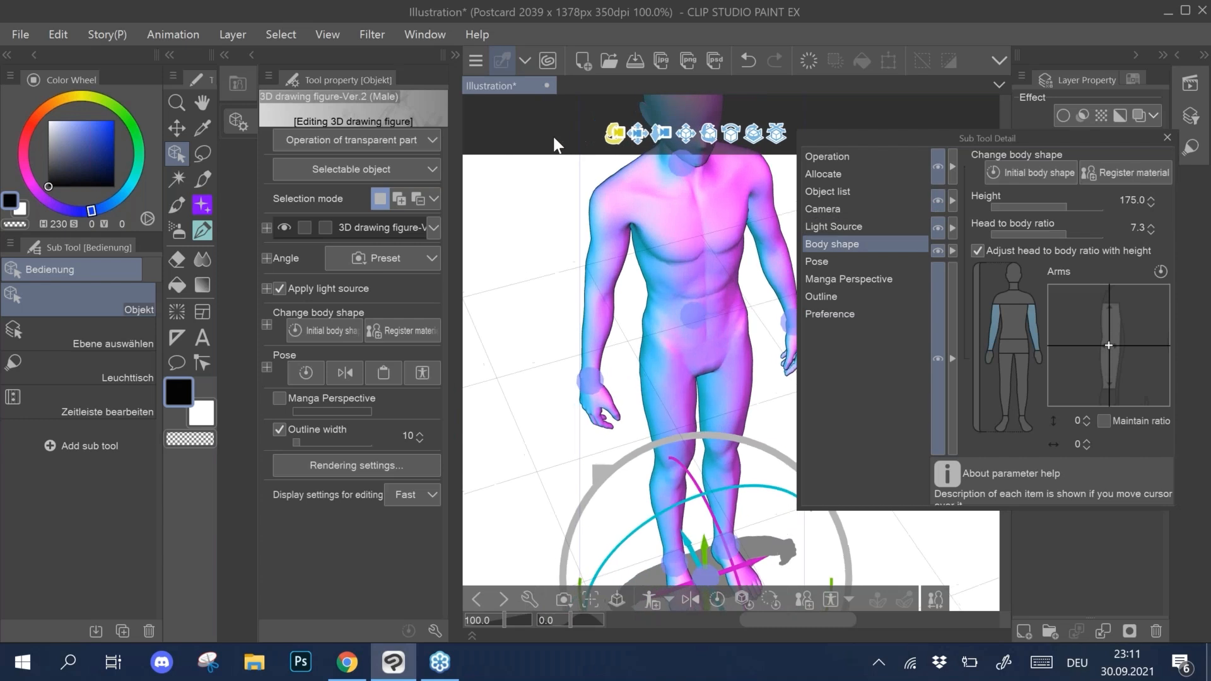
key("ctrl+0")
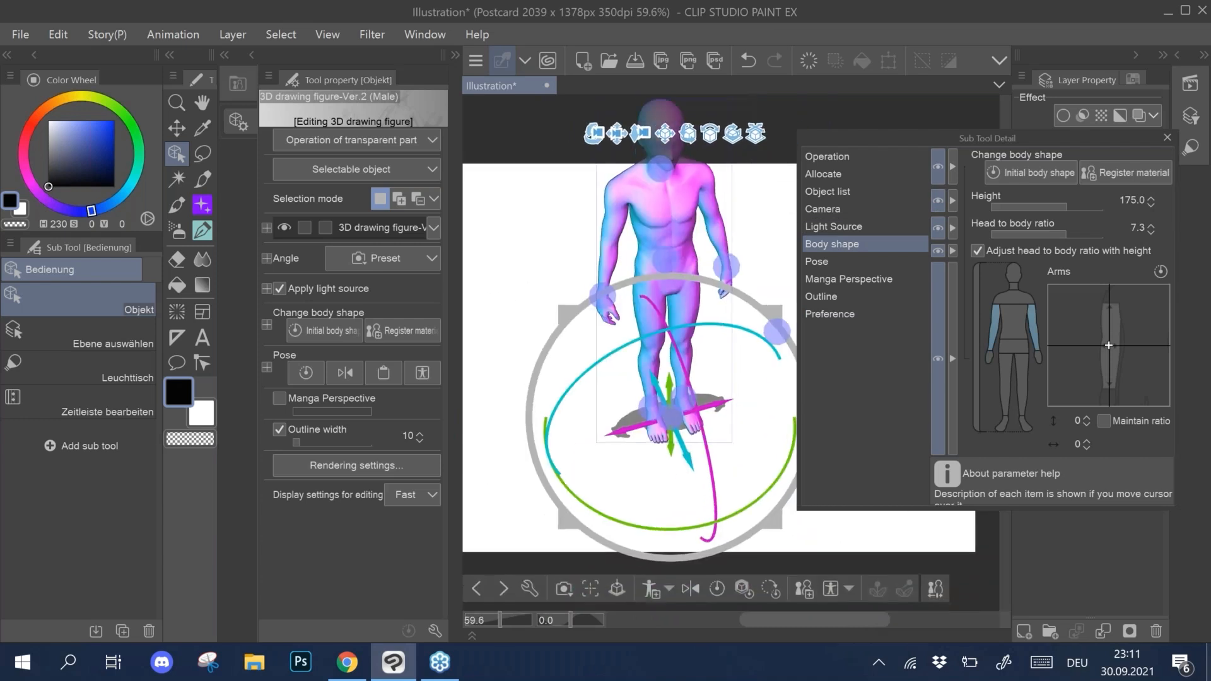
mouse_move(619, 138)
left_mouse_down()
mouse_move(622, 159)
mouse_move(620, 146)
left_mouse_up()
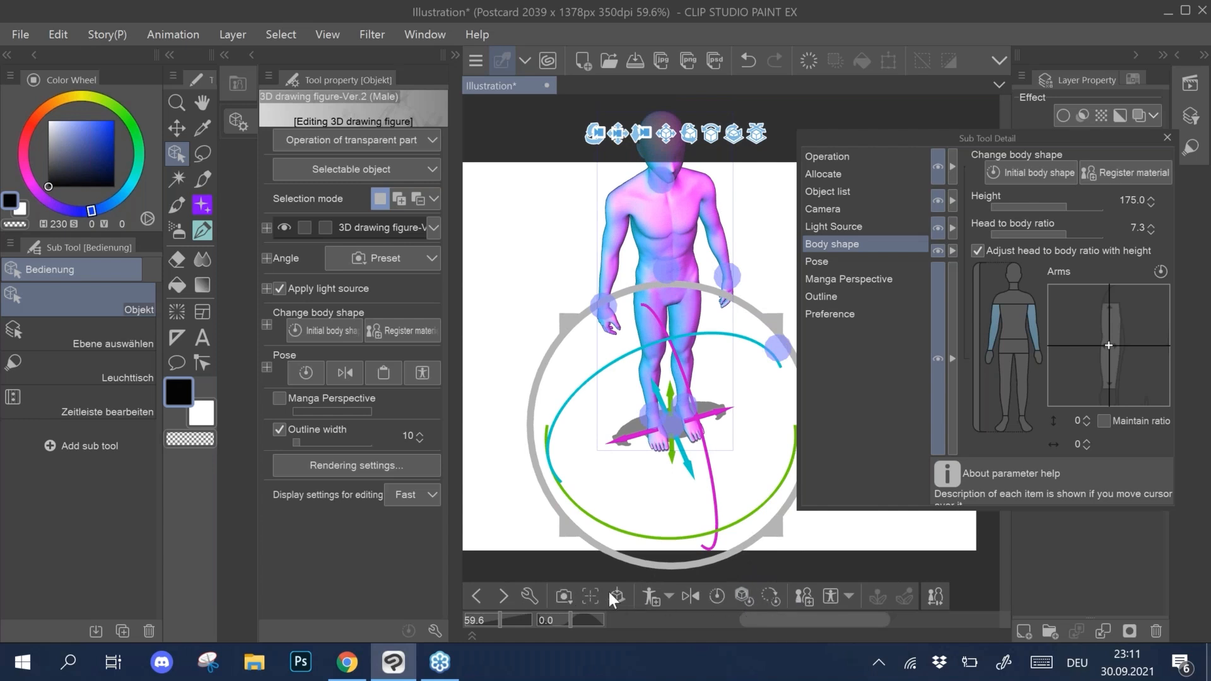
Step: Apply the front-view camera preset and move the camera closer so the figure nearly fills the canvas height
left_click(587, 595)
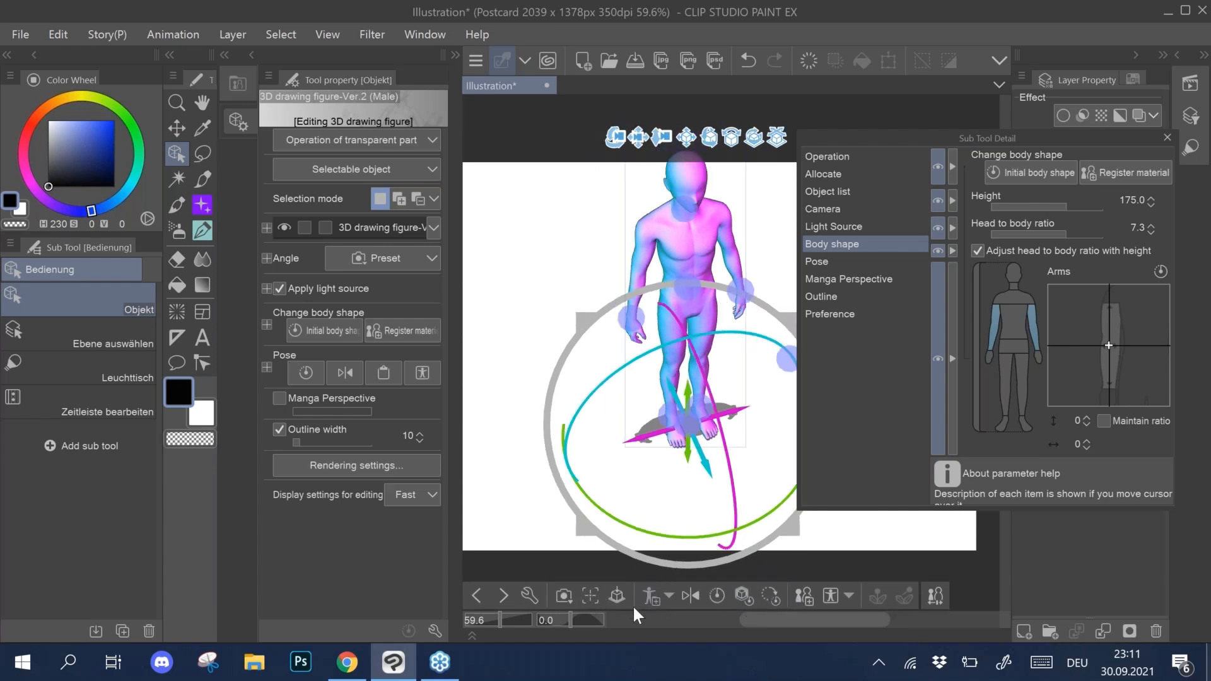
left_click(563, 596)
left_click(593, 498)
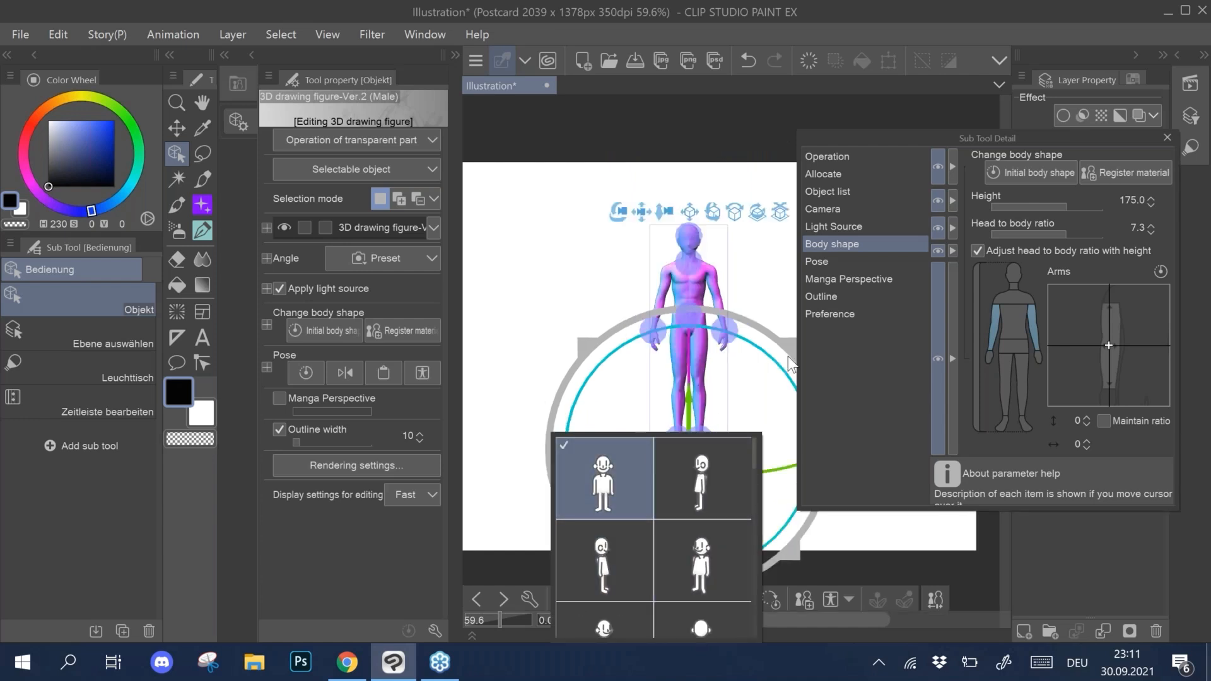
left_click(657, 241)
left_click_drag(664, 221, 659, 260)
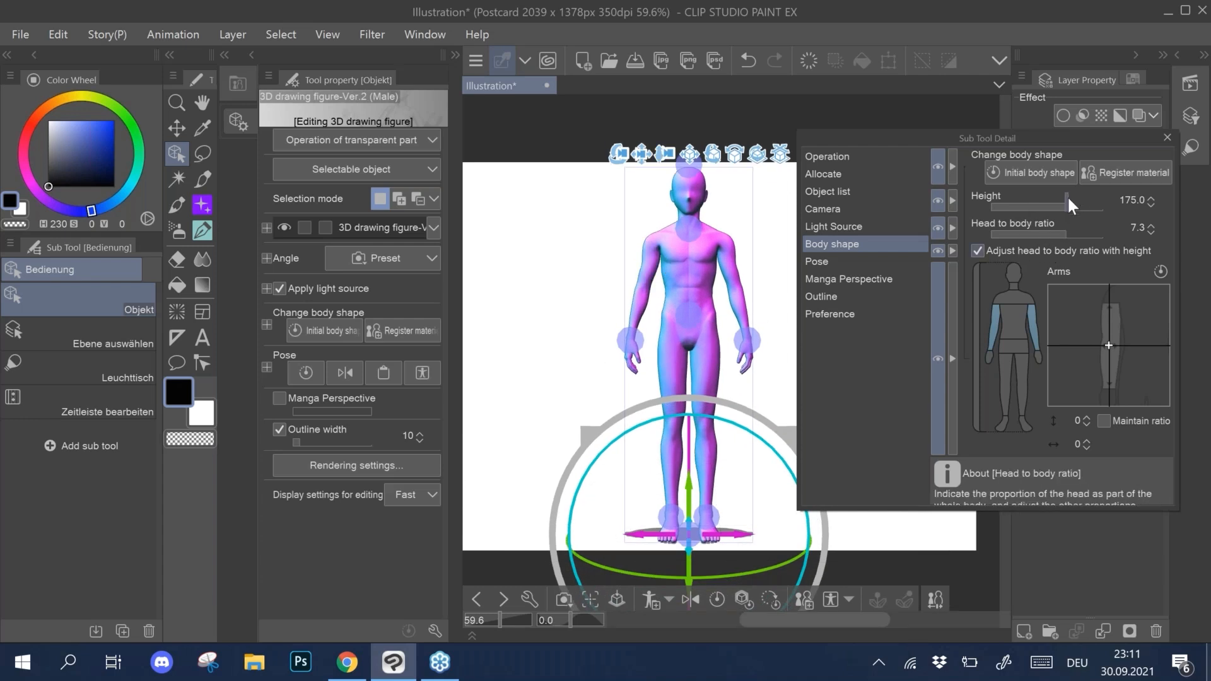
Step: Reduce the figure's body height to 144.2 cm
left_click(1046, 203)
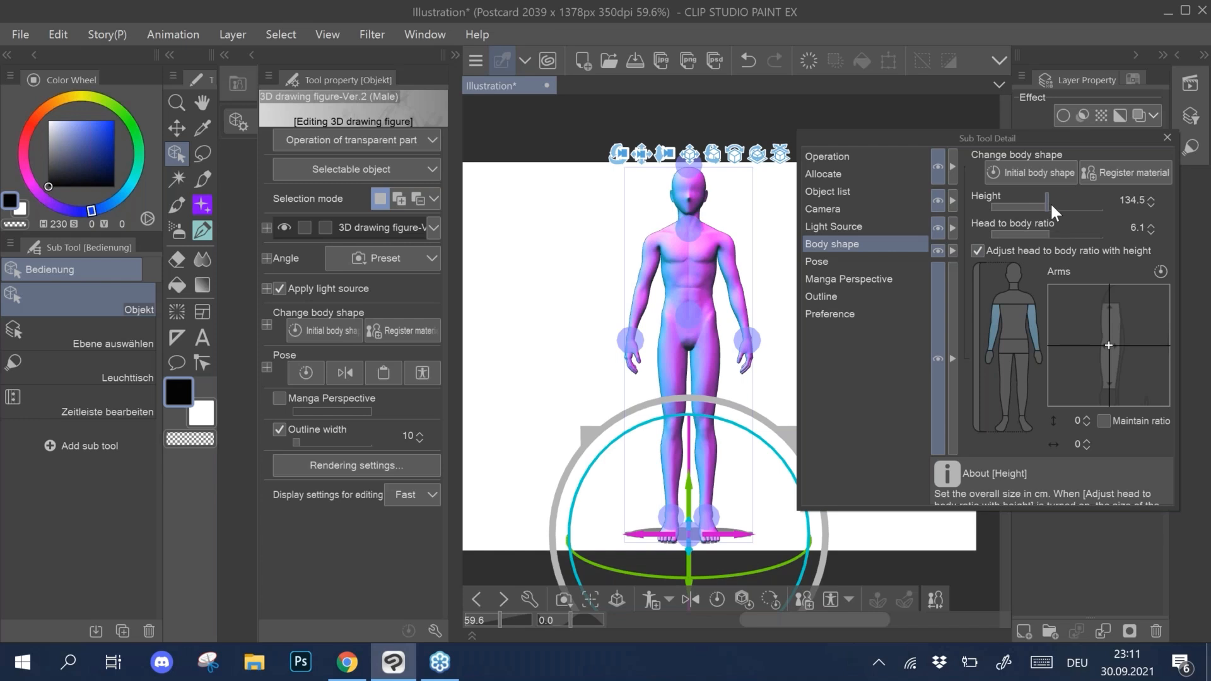
left_click(1061, 201)
left_click(1046, 208)
left_click(1058, 203)
left_click(1052, 203)
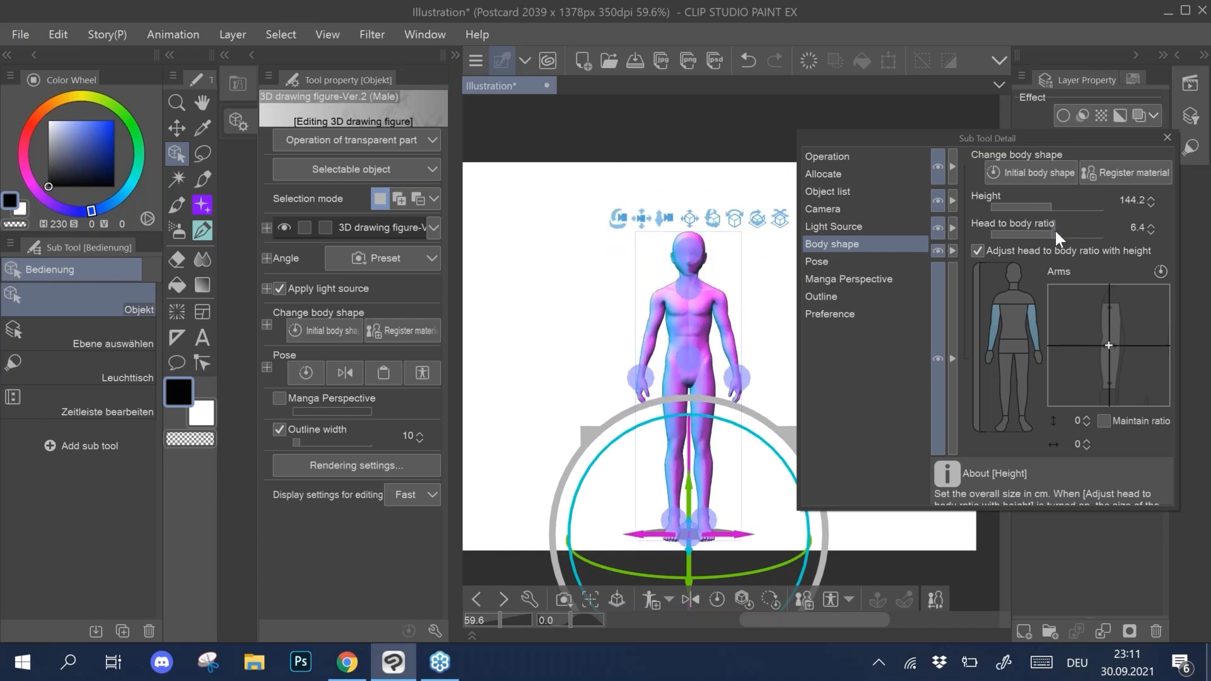
Step: Lower the head to body ratio to 3.4, with its adjustment to height turned off
left_click(1059, 229)
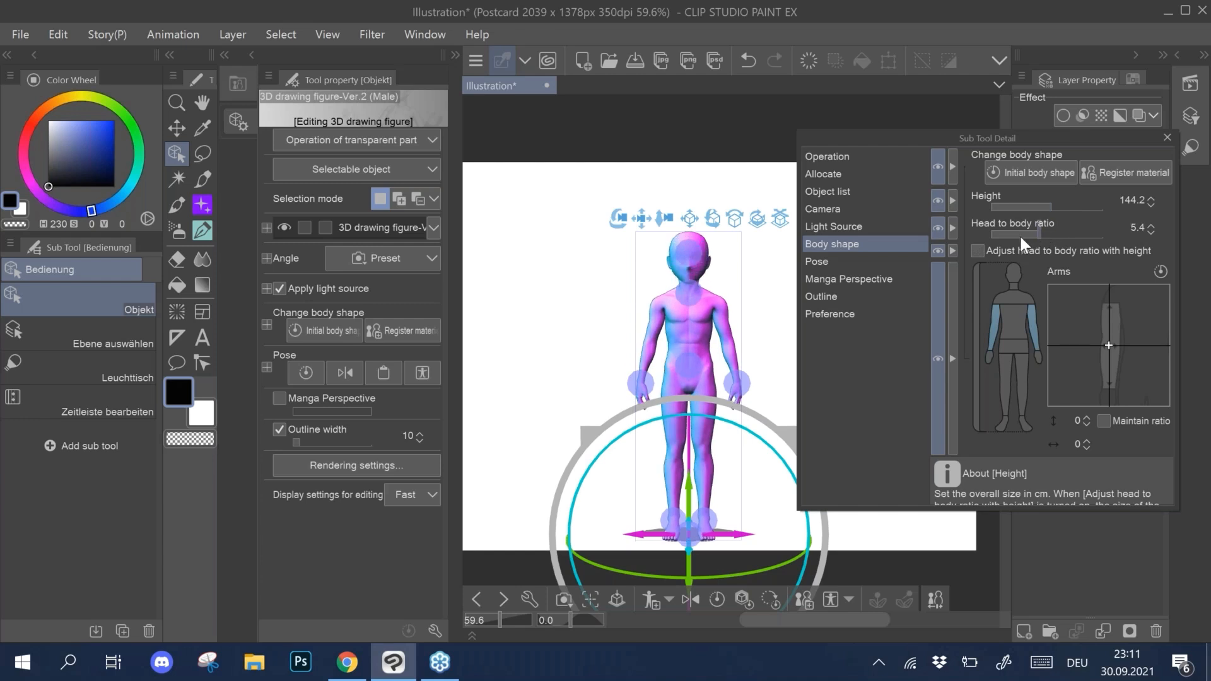
left_click(1003, 231)
left_click(1030, 234)
left_click(1033, 232)
left_click(1027, 235)
left_click(1010, 232)
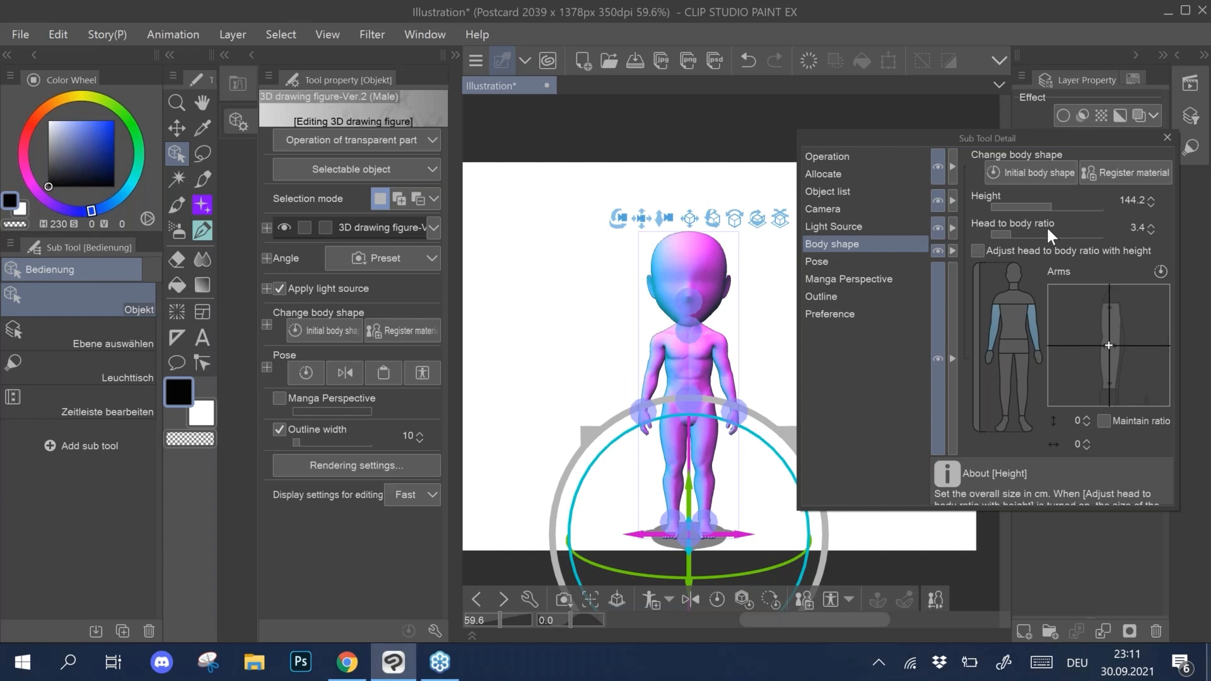
Step: Raise the figure's head to body ratio to 5.8
left_click(1033, 231)
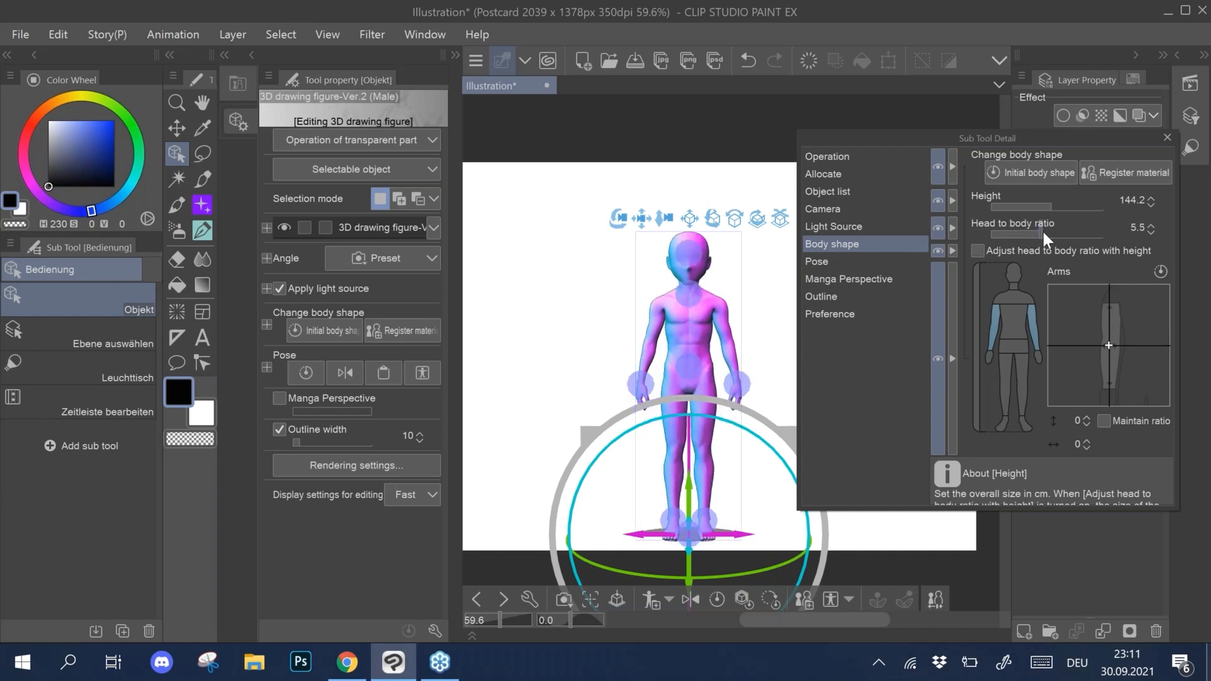
left_click(1028, 229)
left_click(1042, 232)
left_click(1049, 229)
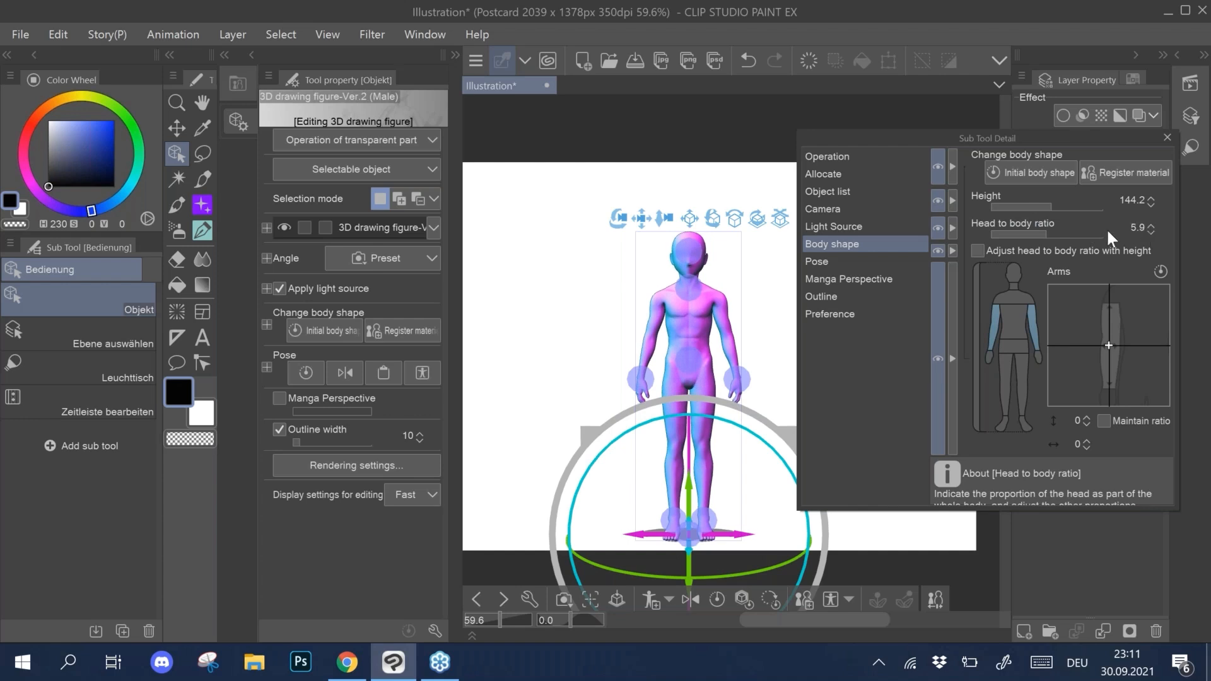
left_click(1037, 230)
left_click(1045, 232)
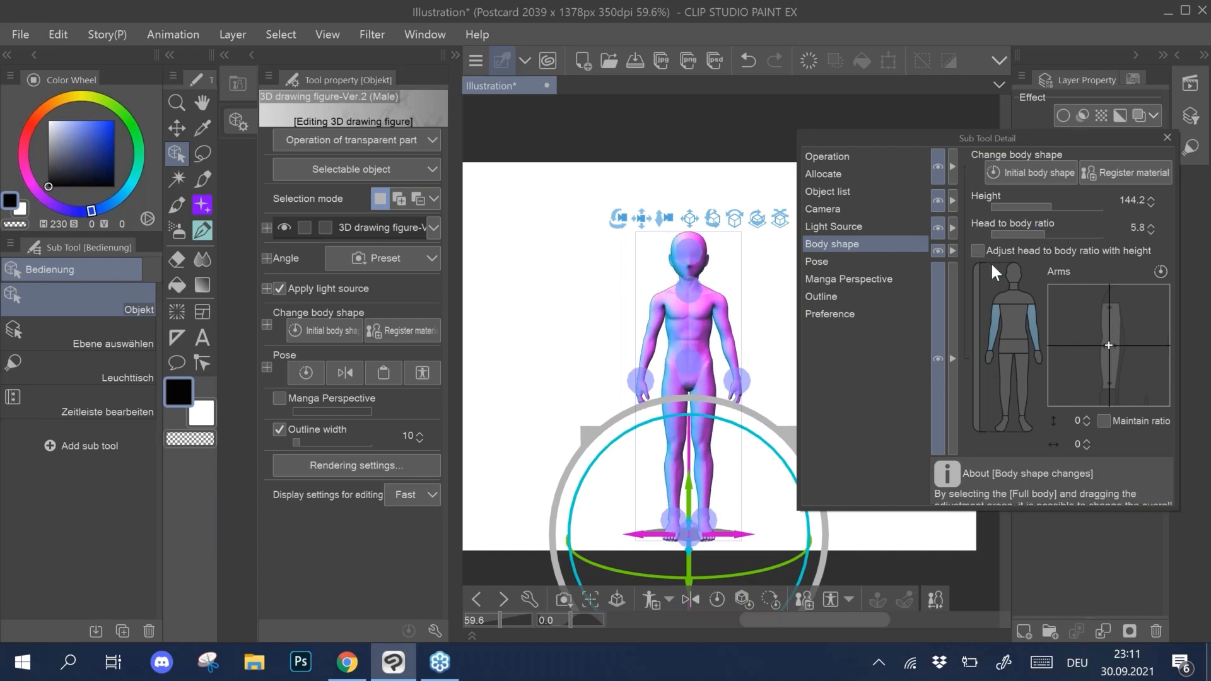
Step: Select the full body for shaping and give the figure a slim, muscular build of 36 vertically and -41 horizontally
left_click(978, 319)
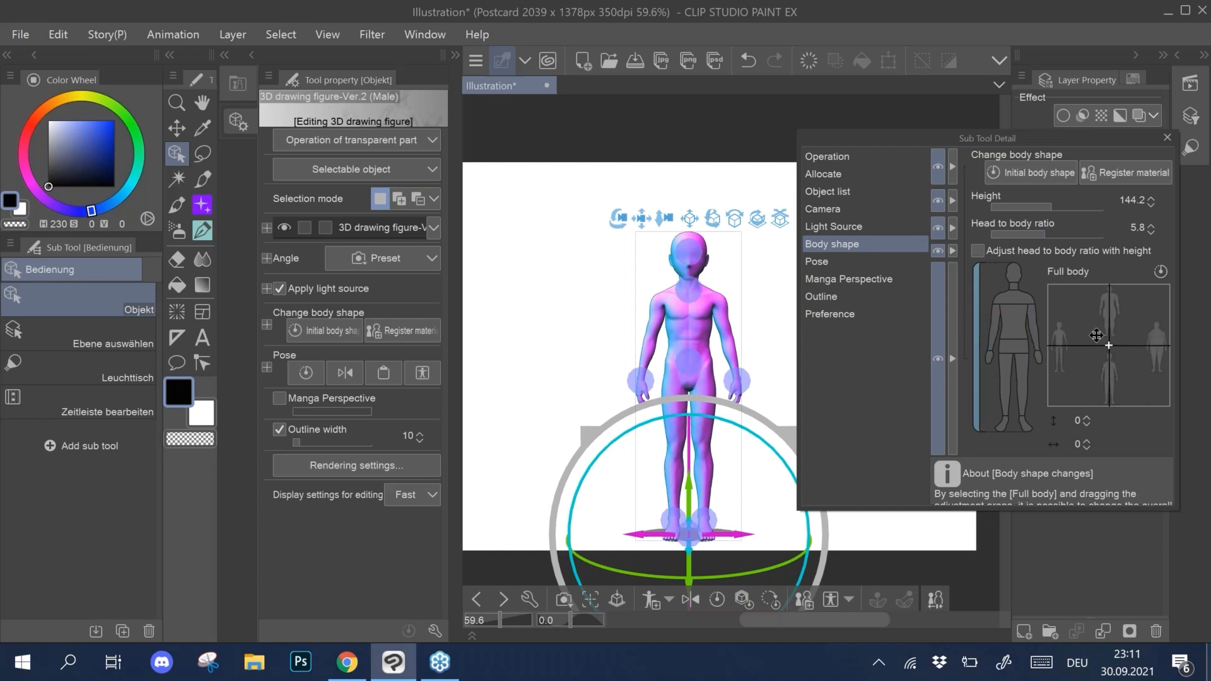
left_click(1066, 314)
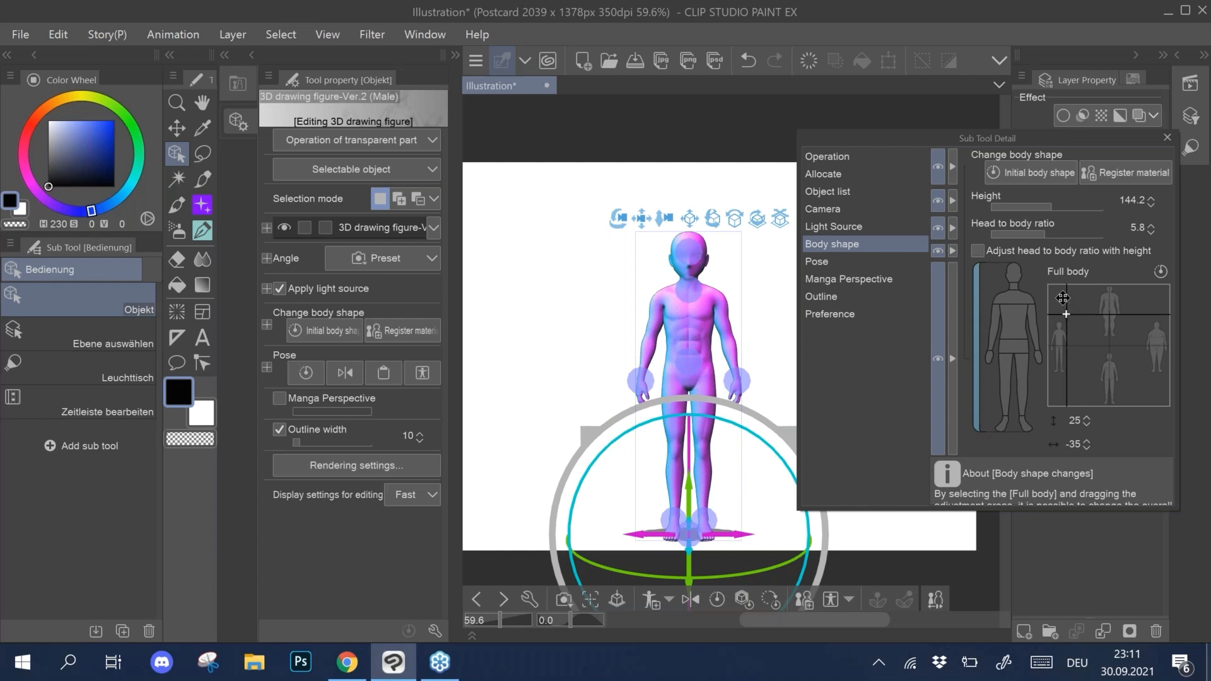
left_click(1063, 296)
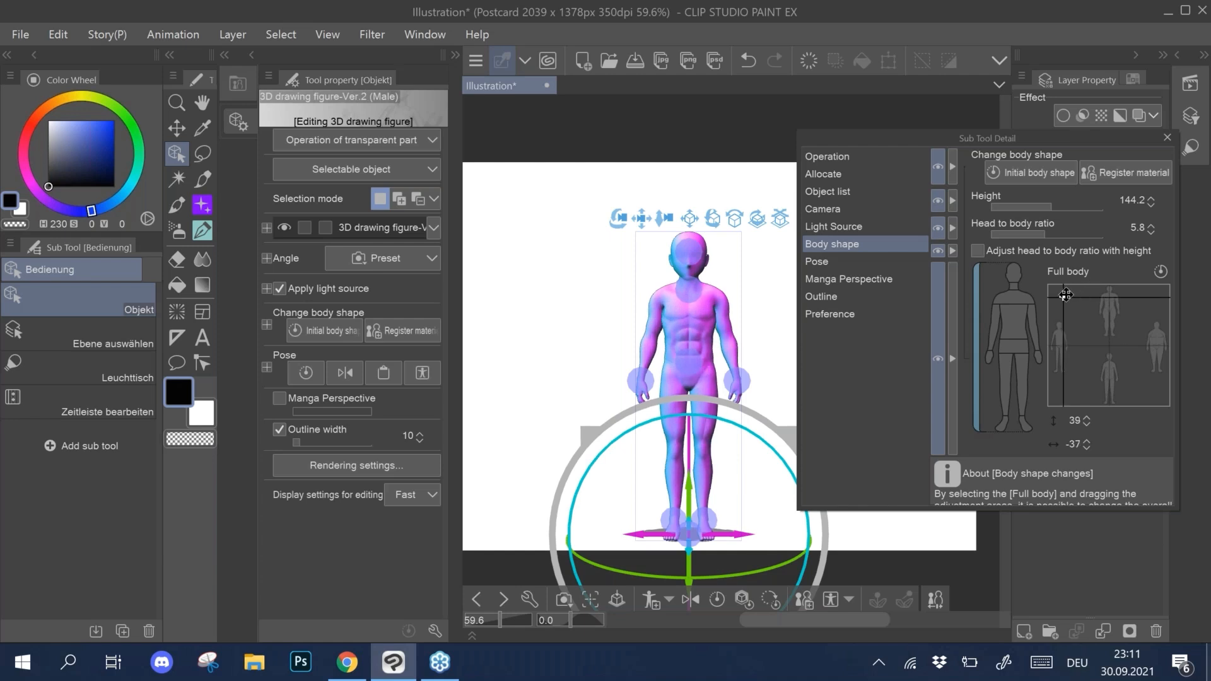
left_click(1059, 298)
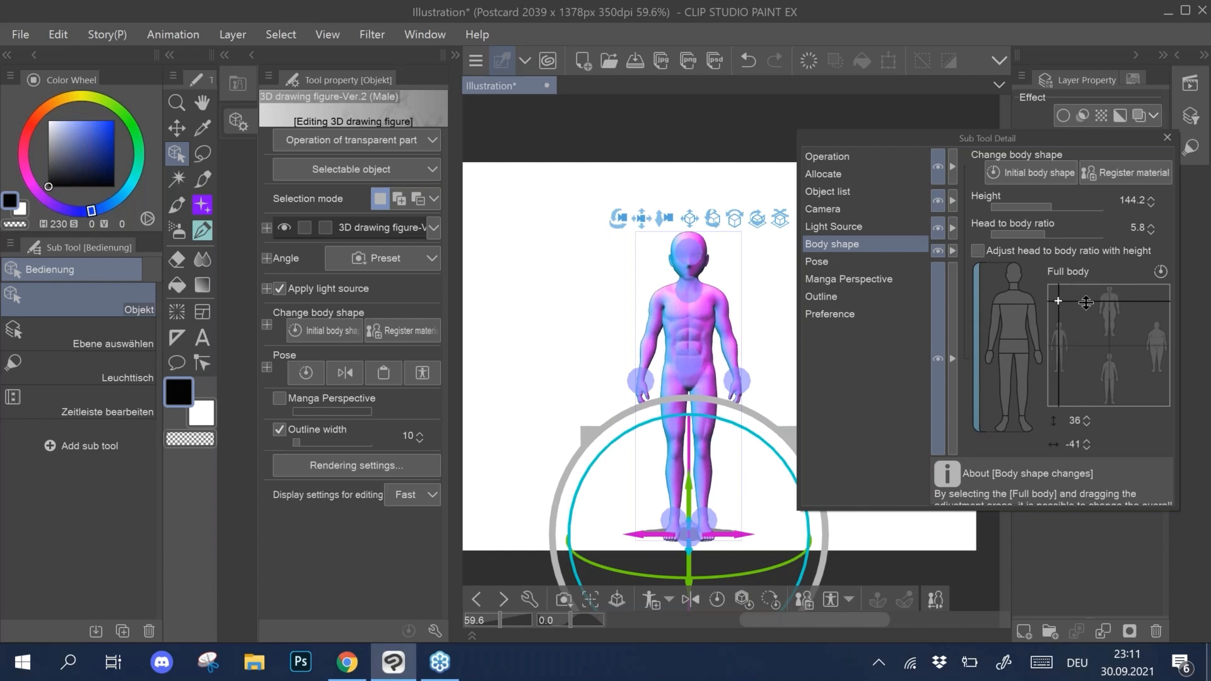
Step: Give the full body a heavy, muscular build of 30 vertically and 42 horizontally
left_click(1153, 298)
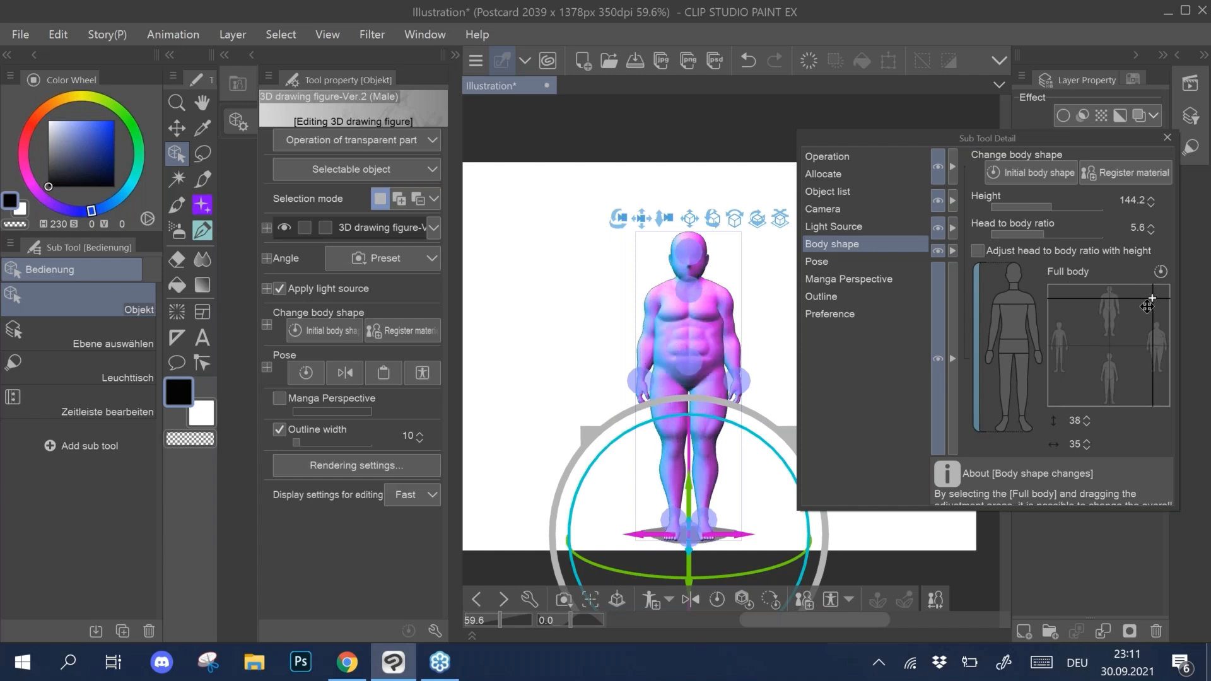
left_click(1159, 308)
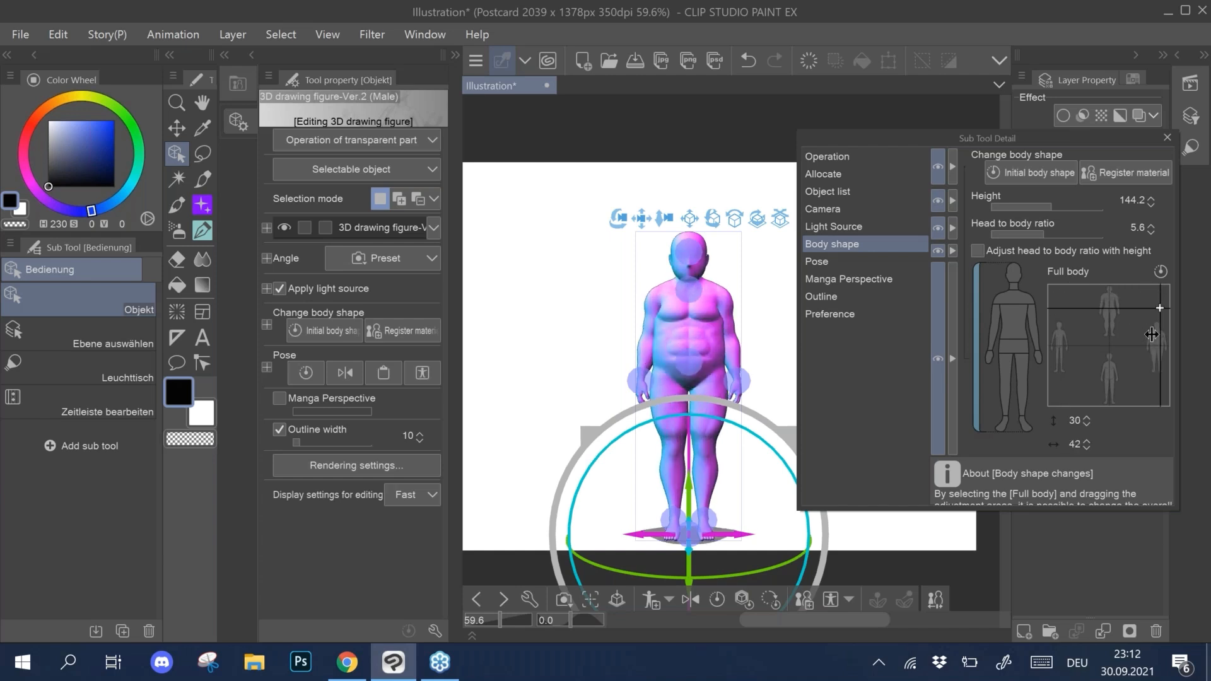
left_click(1152, 331)
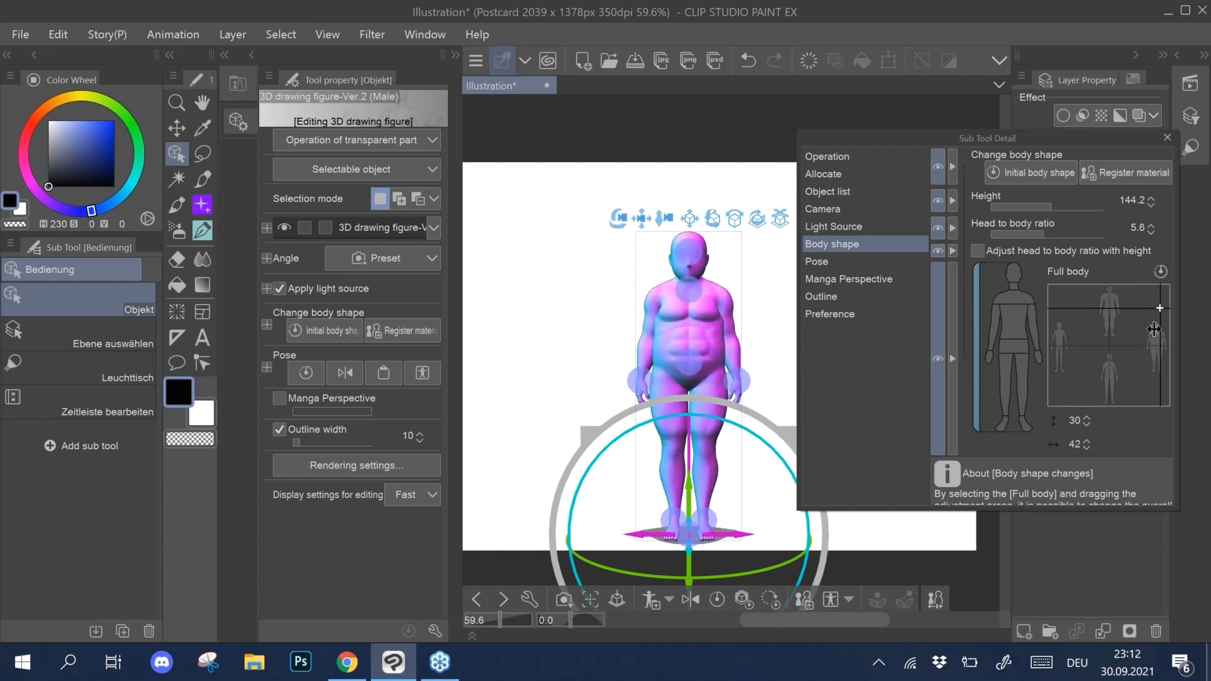
Step: Try a heavy, soft full-body build at -30 vertically and 31 horizontally, and a thin one at -33 and -36
left_click(1147, 393)
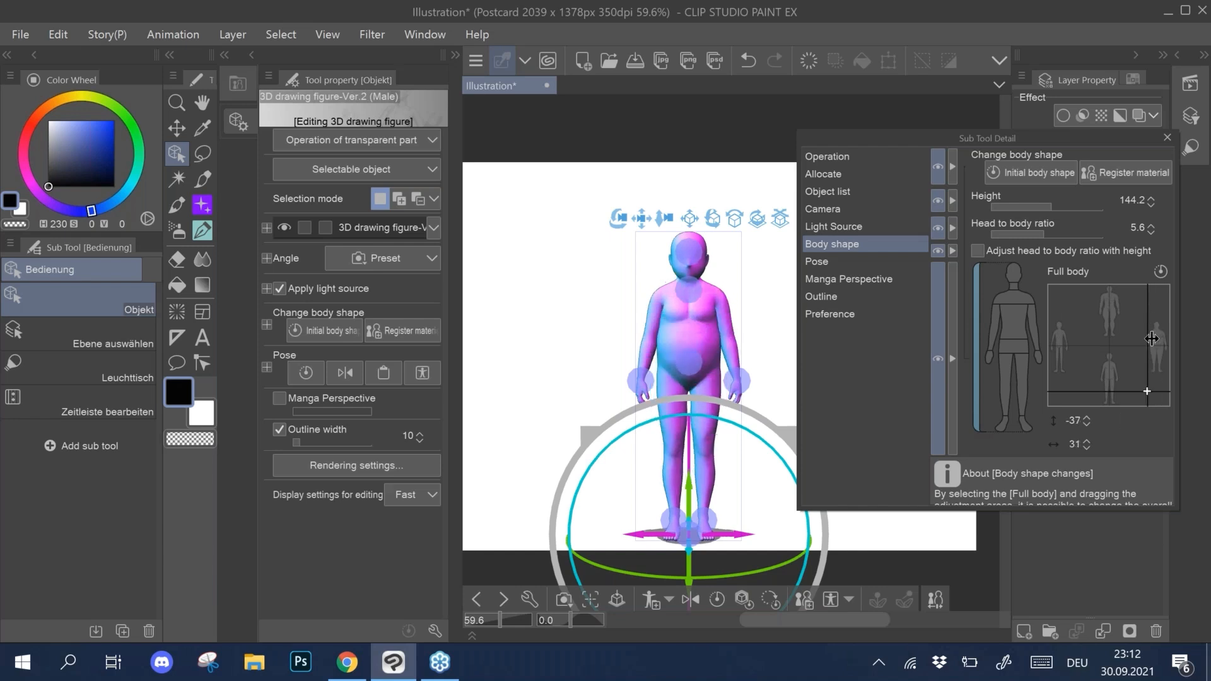
left_click_drag(1062, 392, 1064, 383)
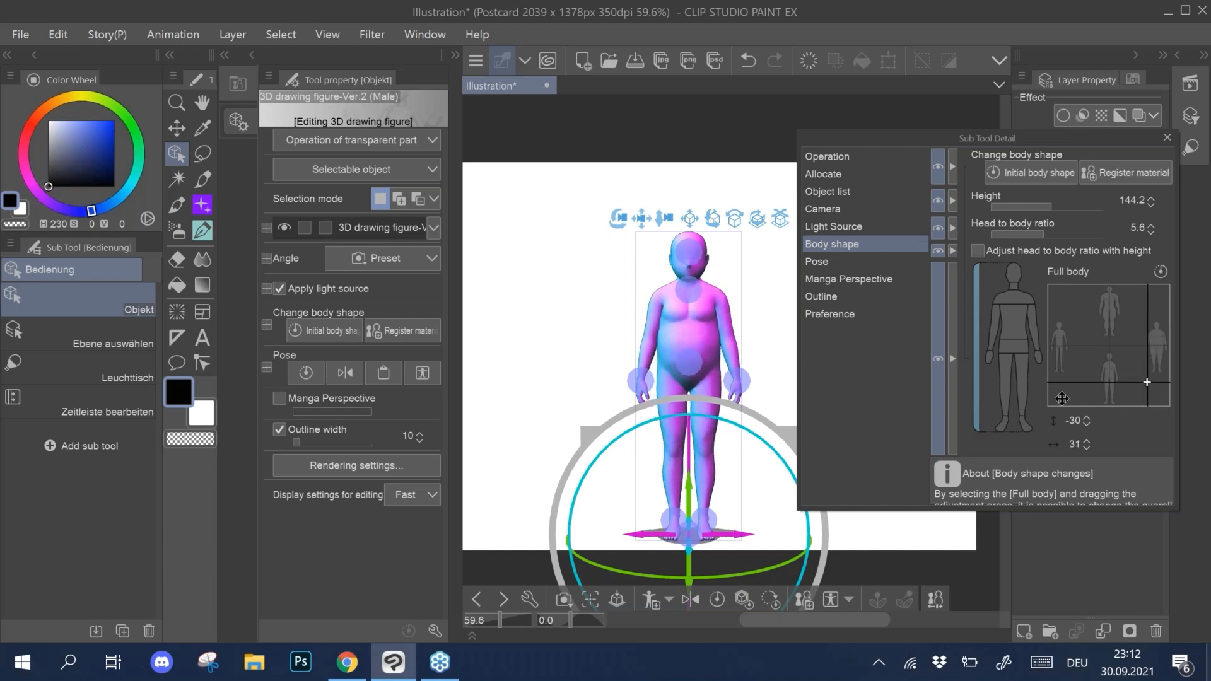
left_click(1064, 385)
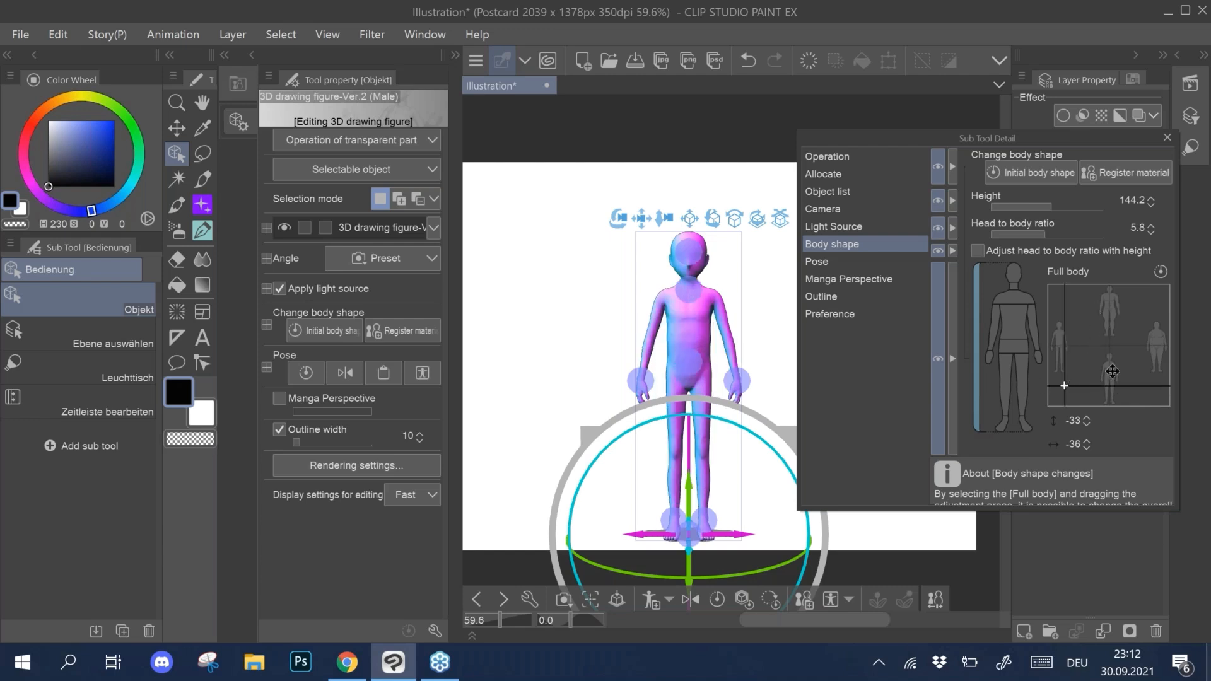
Step: Set the full body to a moderately slim, muscular build of 35 vertically and -15 horizontally
left_click(1091, 316)
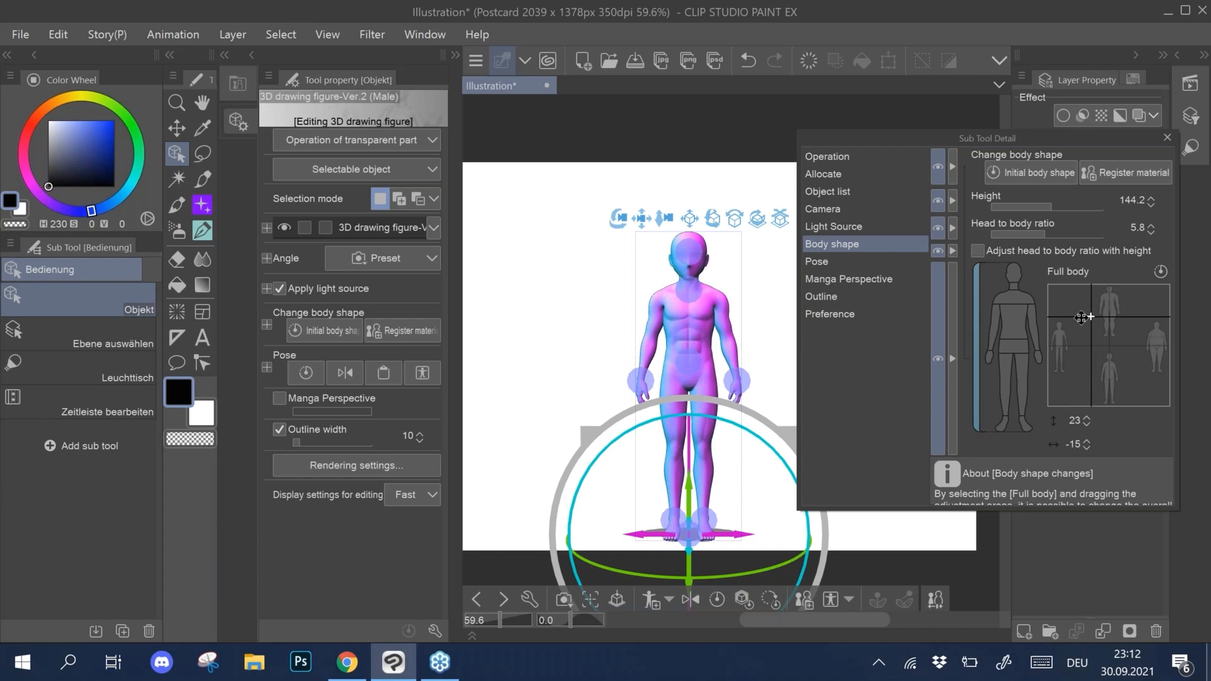
left_click_drag(1075, 313, 1074, 303)
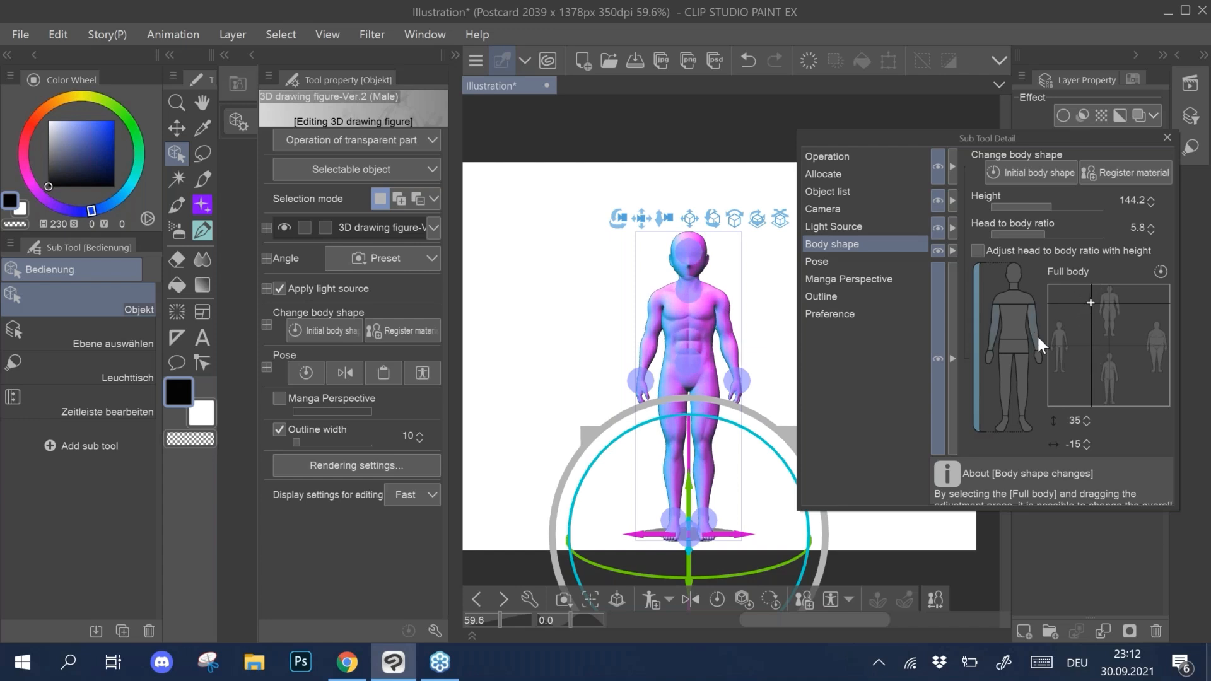
Step: Select the shoulders for body shaping and widen them to about 12
scroll(719, 353, "up", 4)
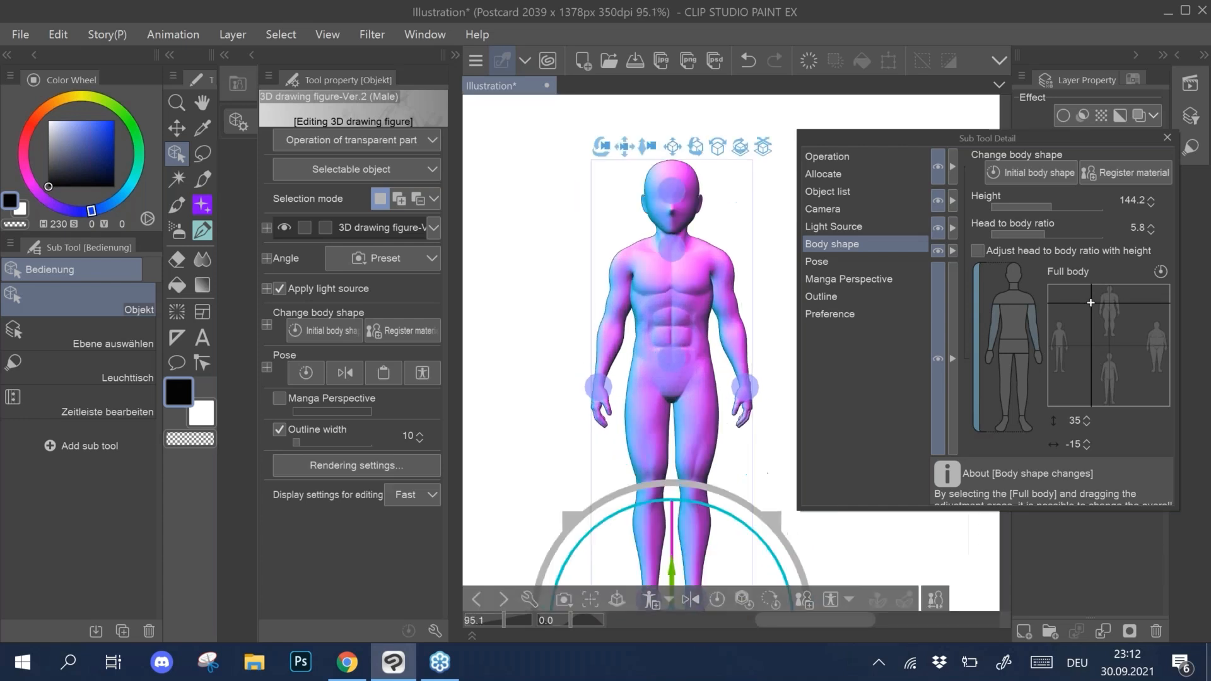
left_click(1015, 297)
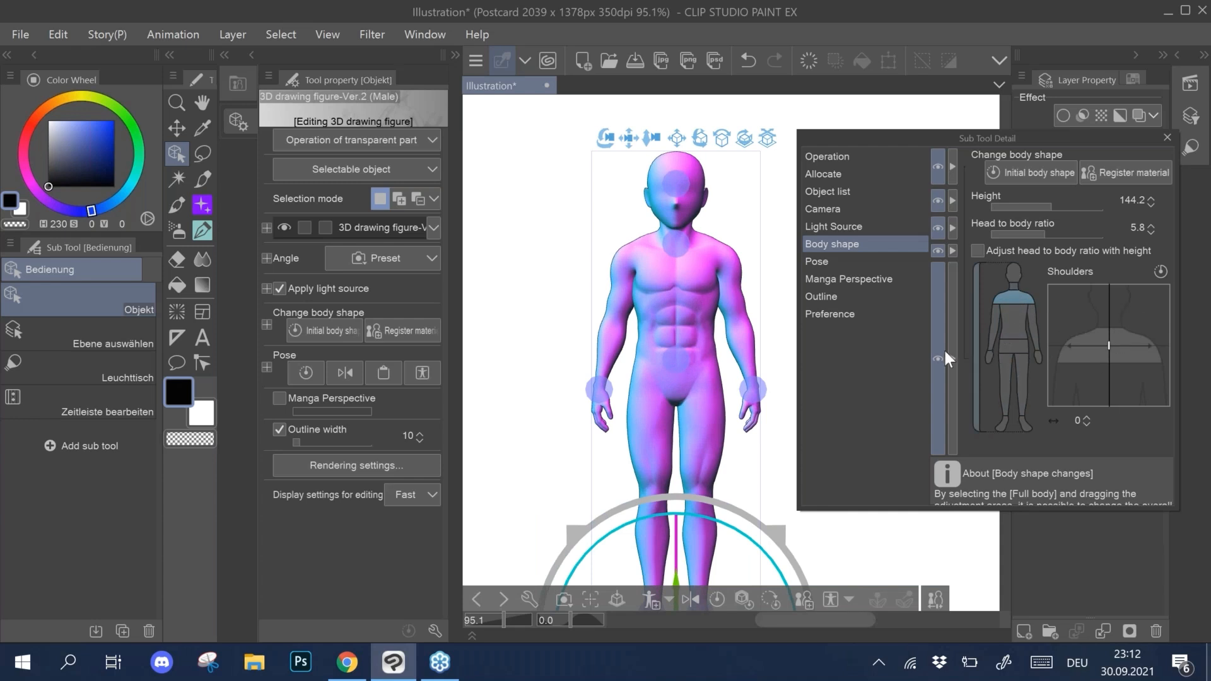
mouse_move(1110, 343)
left_mouse_down()
mouse_move(1077, 346)
mouse_move(1142, 350)
mouse_move(1121, 341)
mouse_move(1100, 361)
left_mouse_up()
left_click(1148, 346)
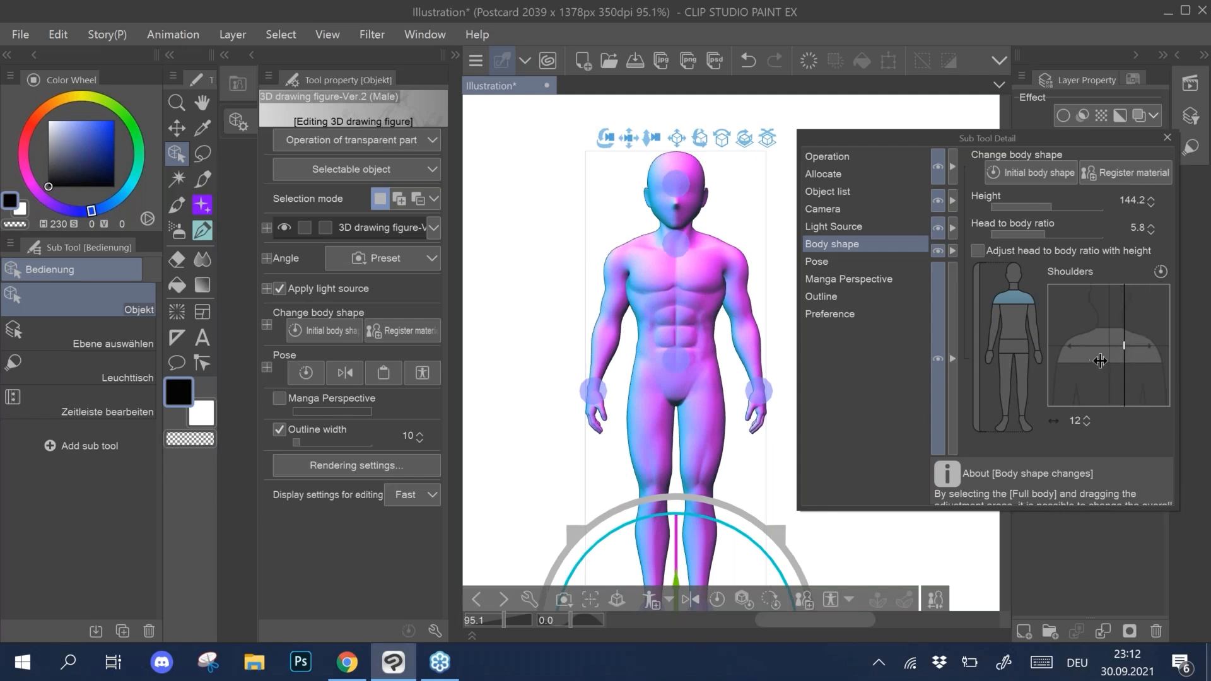
Step: Select the arms for body shaping, turn on Maintain ratio and enlarge them slightly in length and thickness
left_click(989, 330)
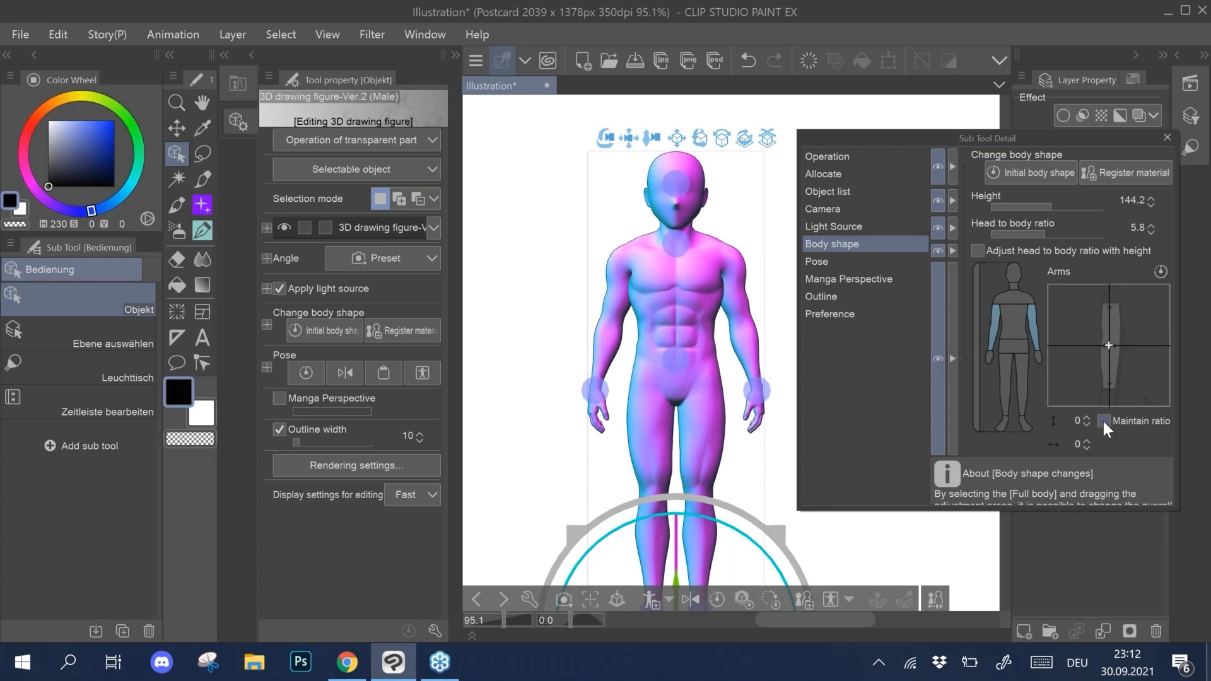
left_click_drag(1109, 345, 1138, 319)
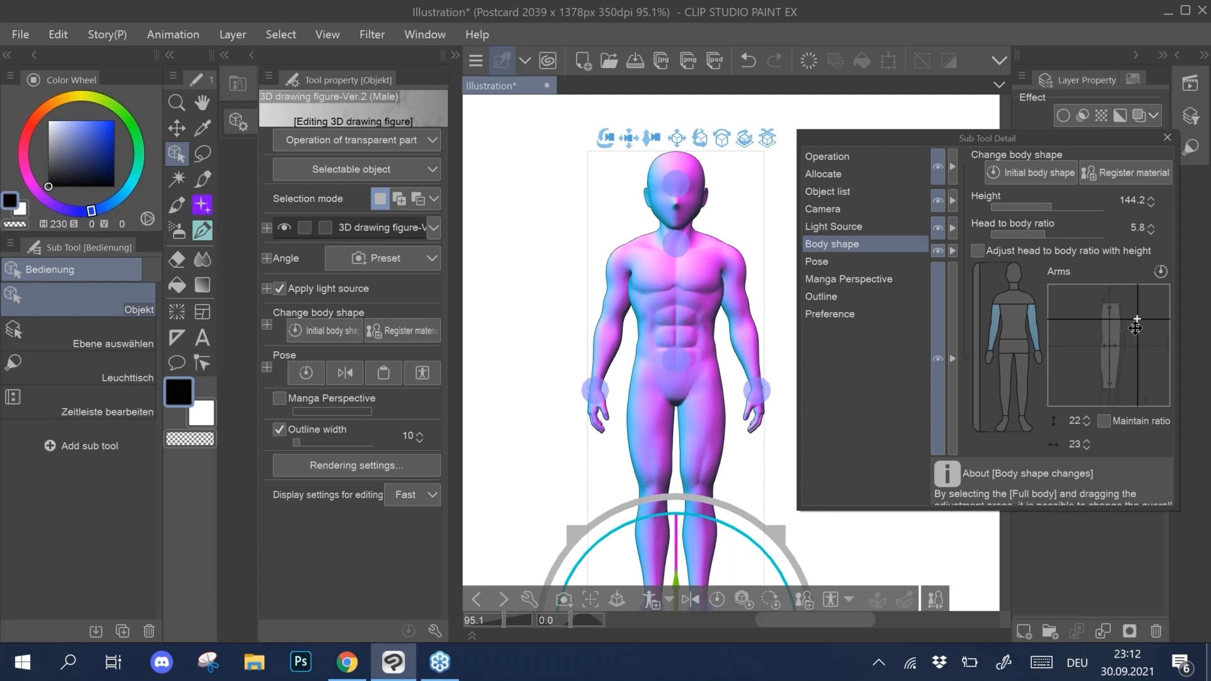
left_click(1104, 420)
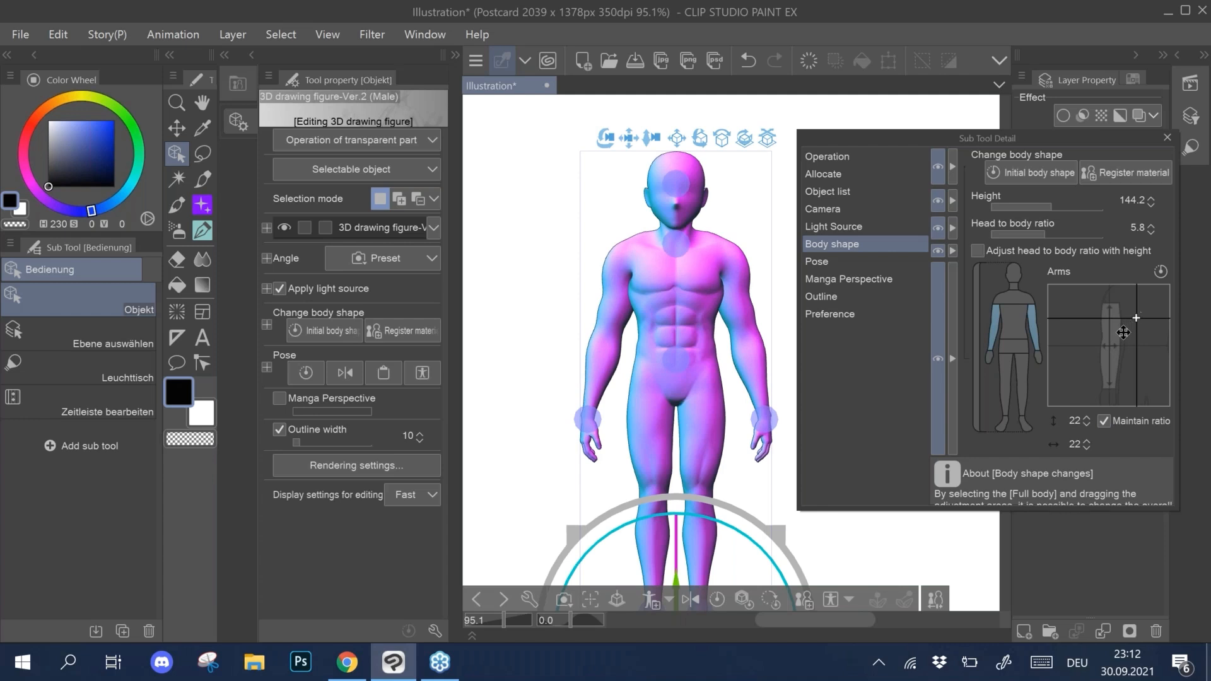
mouse_move(1110, 342)
left_mouse_down()
mouse_move(1151, 298)
mouse_move(1132, 323)
mouse_move(1122, 389)
mouse_move(1127, 344)
mouse_move(1109, 346)
mouse_move(1114, 335)
left_mouse_up()
Step: Show the body shape adjustments for the waist, legs and feet one after another
left_click(1013, 344)
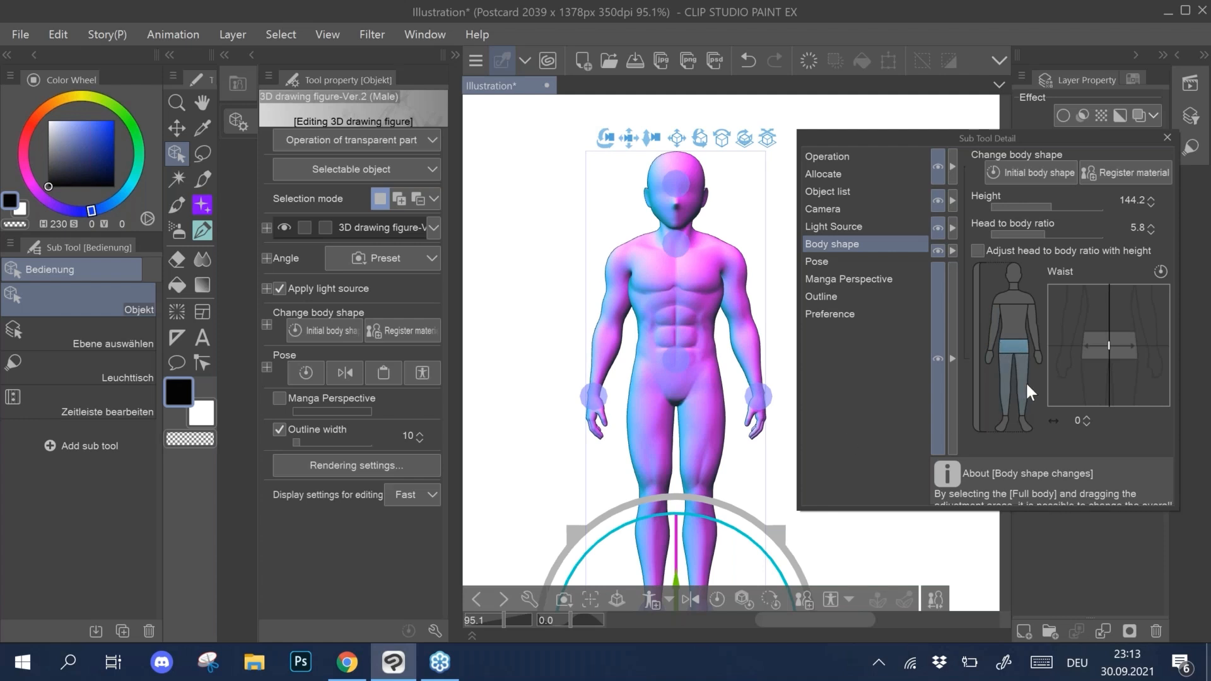
left_click(1004, 410)
left_click(1002, 426)
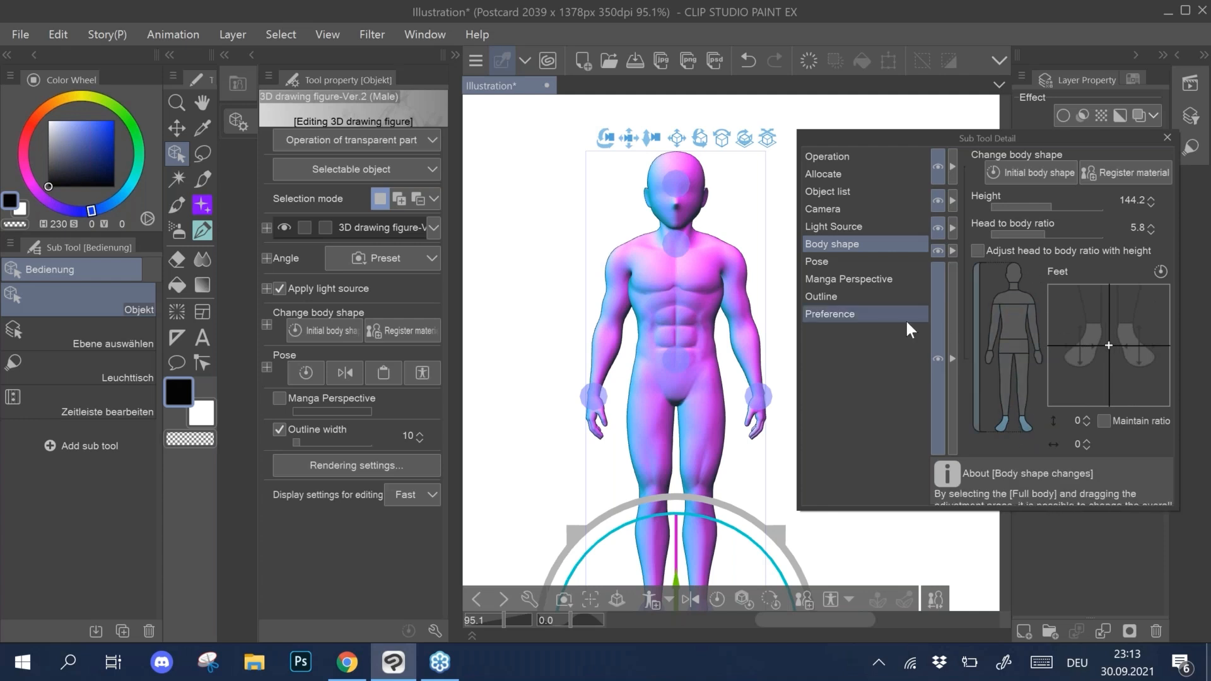
Step: Open the figure's Pose settings and try the third and second fist shapes on the hands
left_click(809, 262)
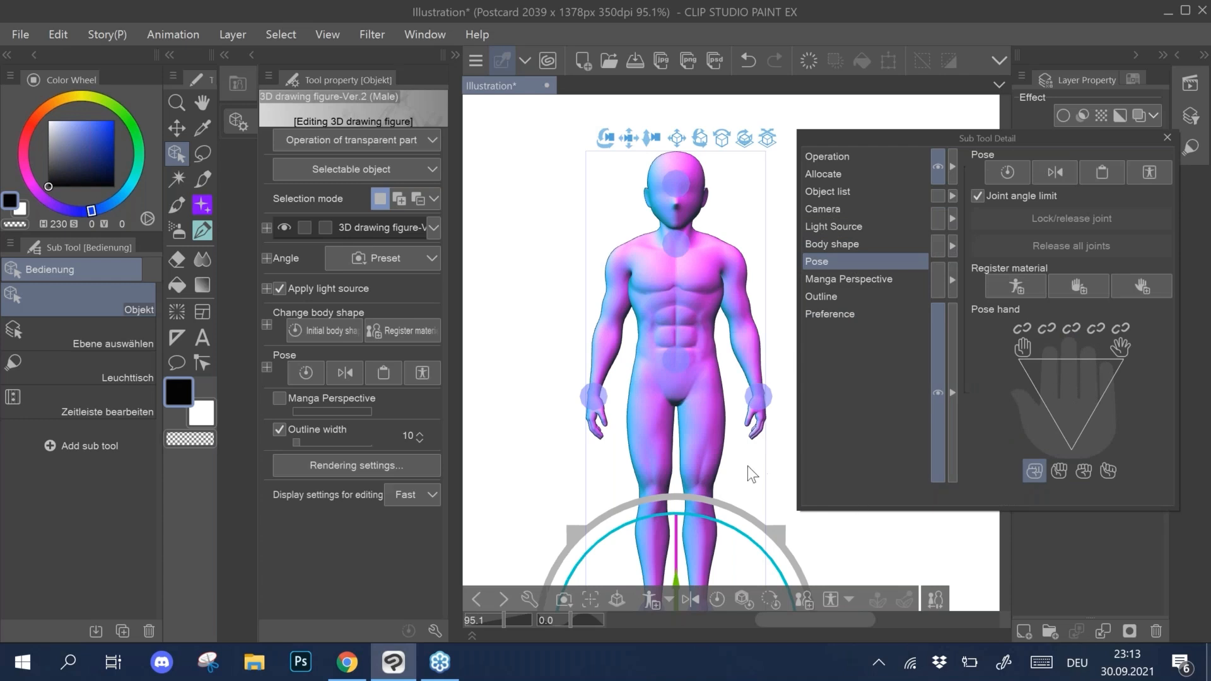
mouse_move(783, 479)
left_mouse_down()
mouse_move(823, 512)
mouse_move(774, 459)
left_mouse_up()
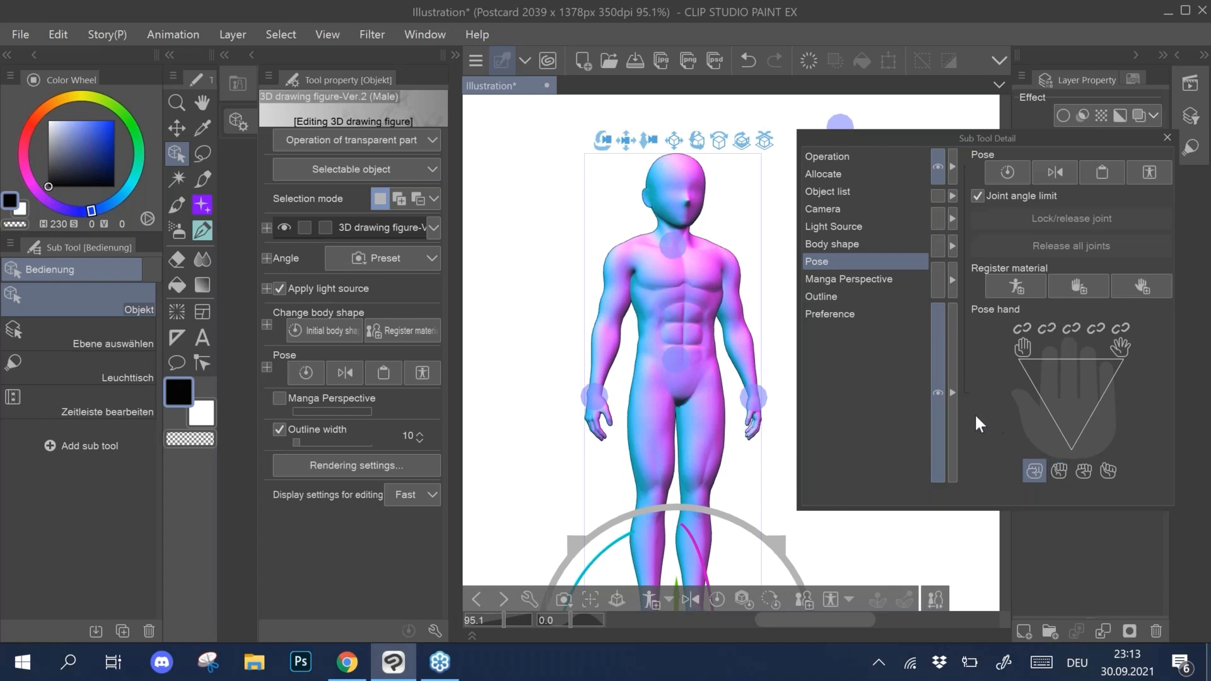
left_click(1083, 470)
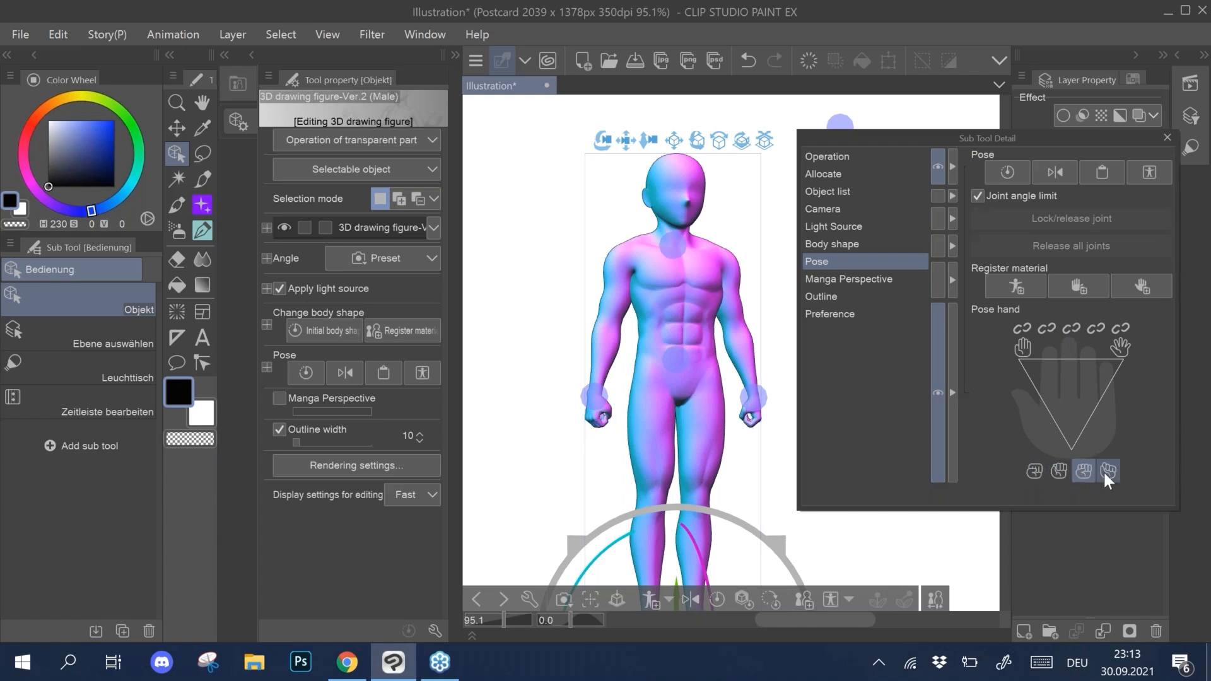
left_click(1057, 470)
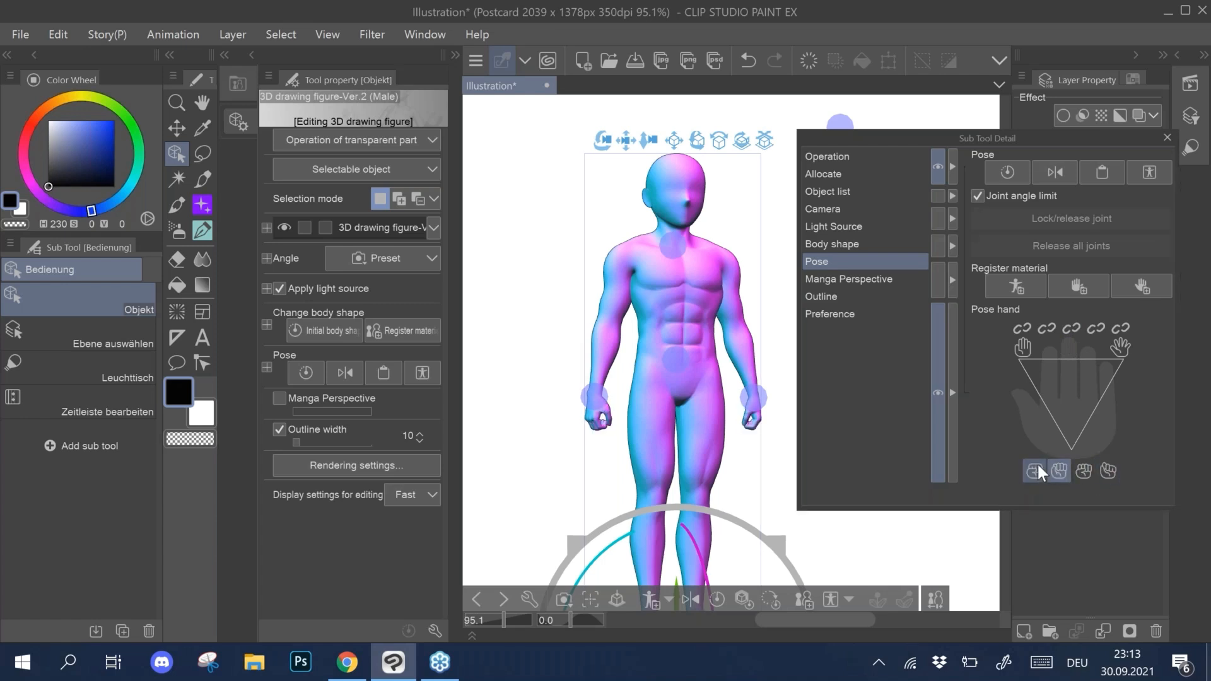
Step: Apply the third and fourth fist shapes while viewing one hand close up
scroll(597, 409, "up", 5)
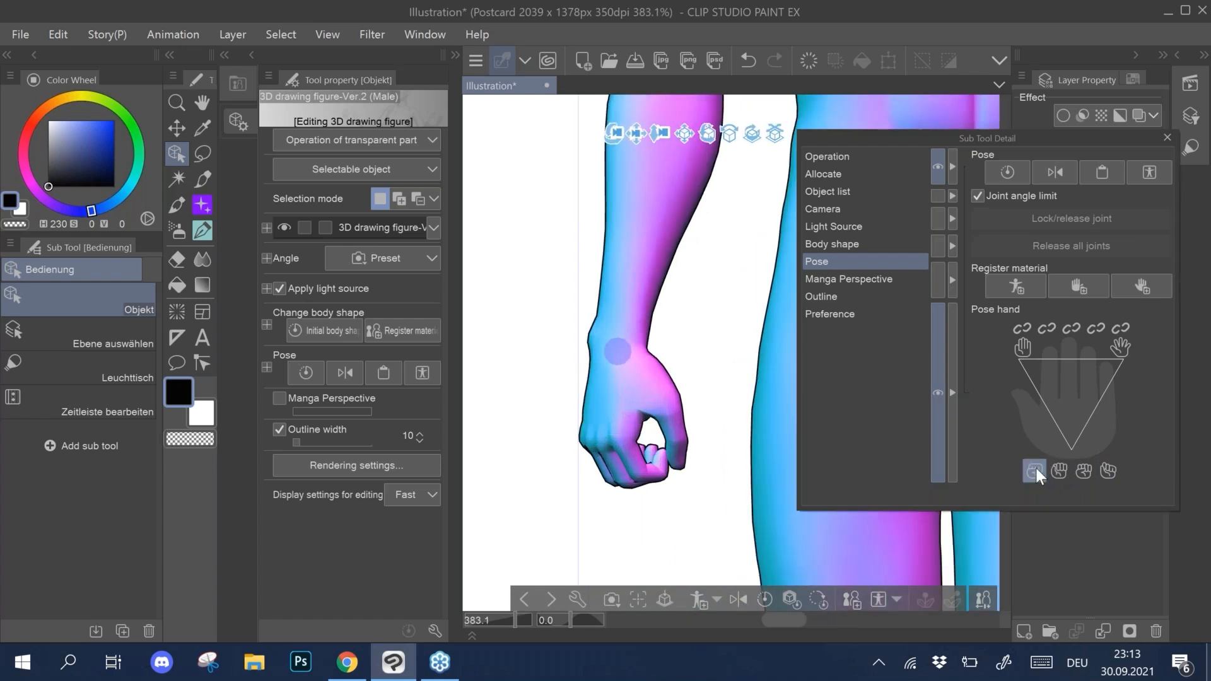
left_click(1084, 471)
left_click(1109, 471)
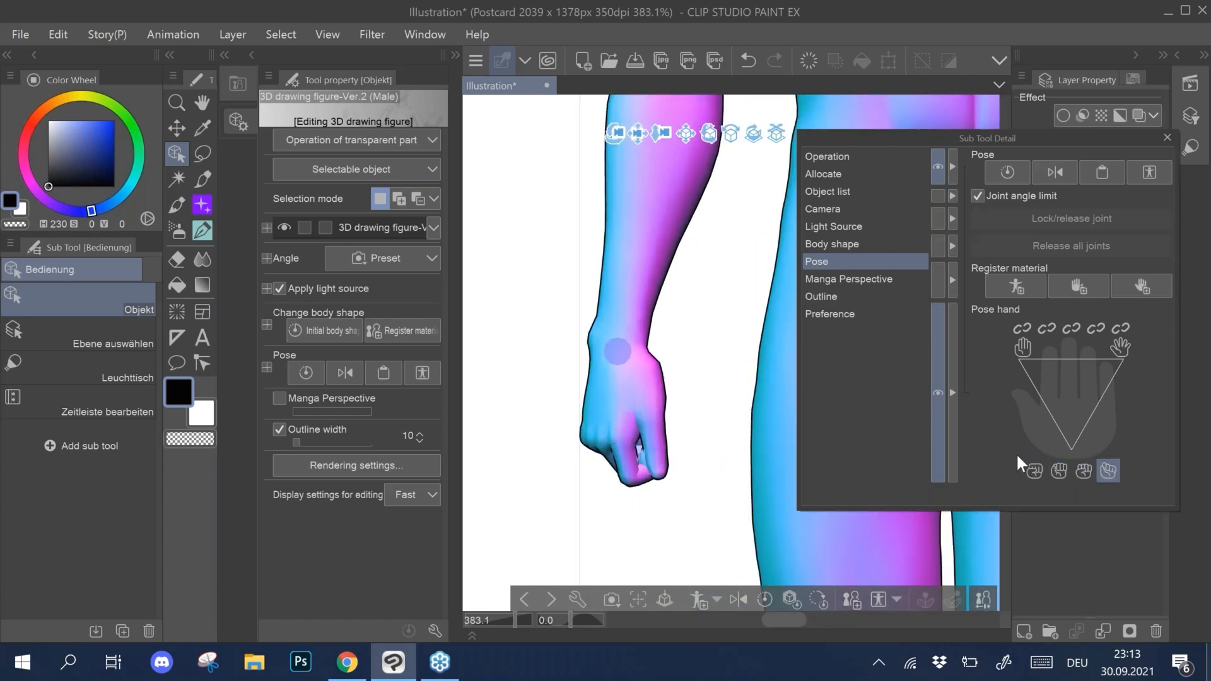
Step: Turn the view to the back of the hand and compare the four fist shapes, ending with the fourth
left_click_drag(634, 530, 788, 494)
scroll(789, 493, "right", 2)
scroll(637, 352, "right", 2)
left_click(1078, 469)
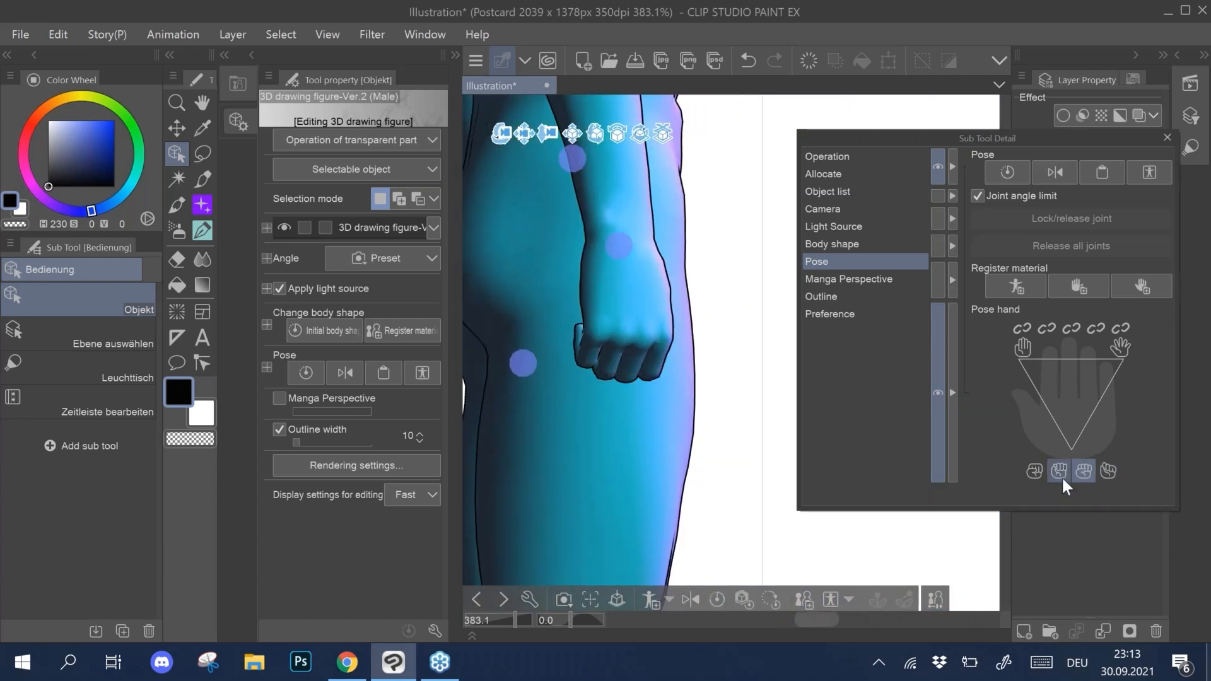
left_click(1041, 471)
left_click(1058, 472)
left_click(1086, 470)
left_click(1104, 470)
left_click(1060, 471)
left_click(1104, 472)
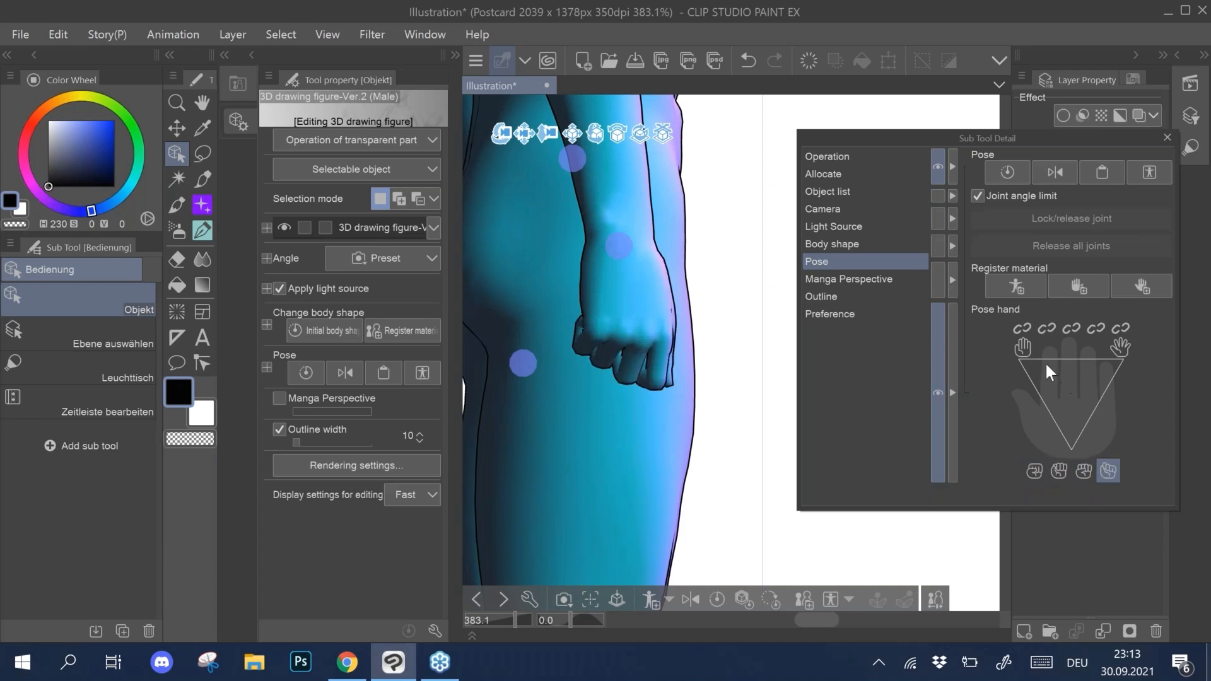
Step: Open the hand with its fingers held together, and set it to fully spread fingers in a palm-side view
left_click_drag(1054, 381, 1059, 373)
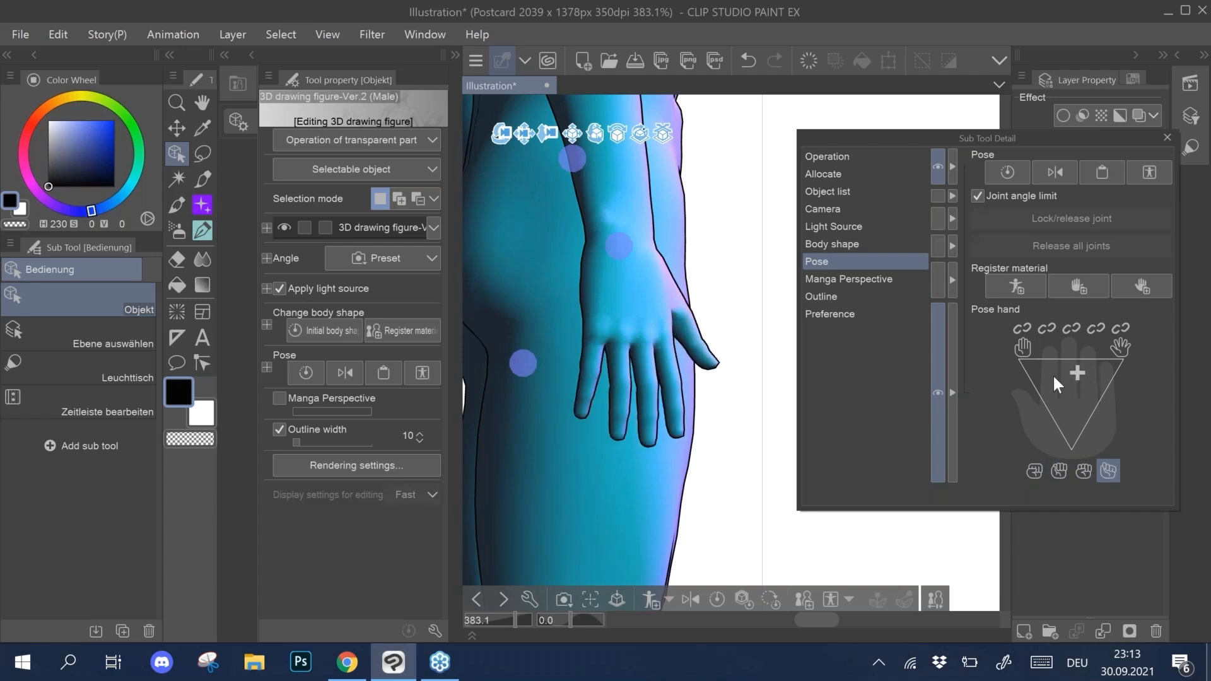
left_click(1018, 358)
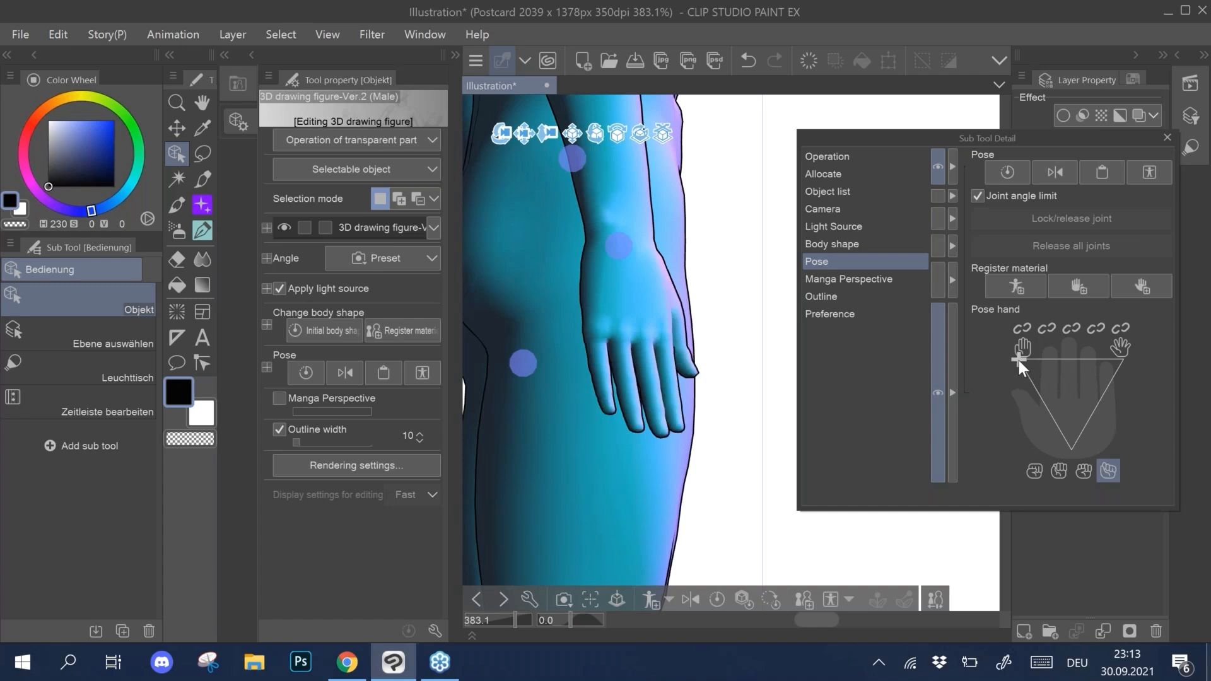
left_click_drag(694, 507, 670, 547)
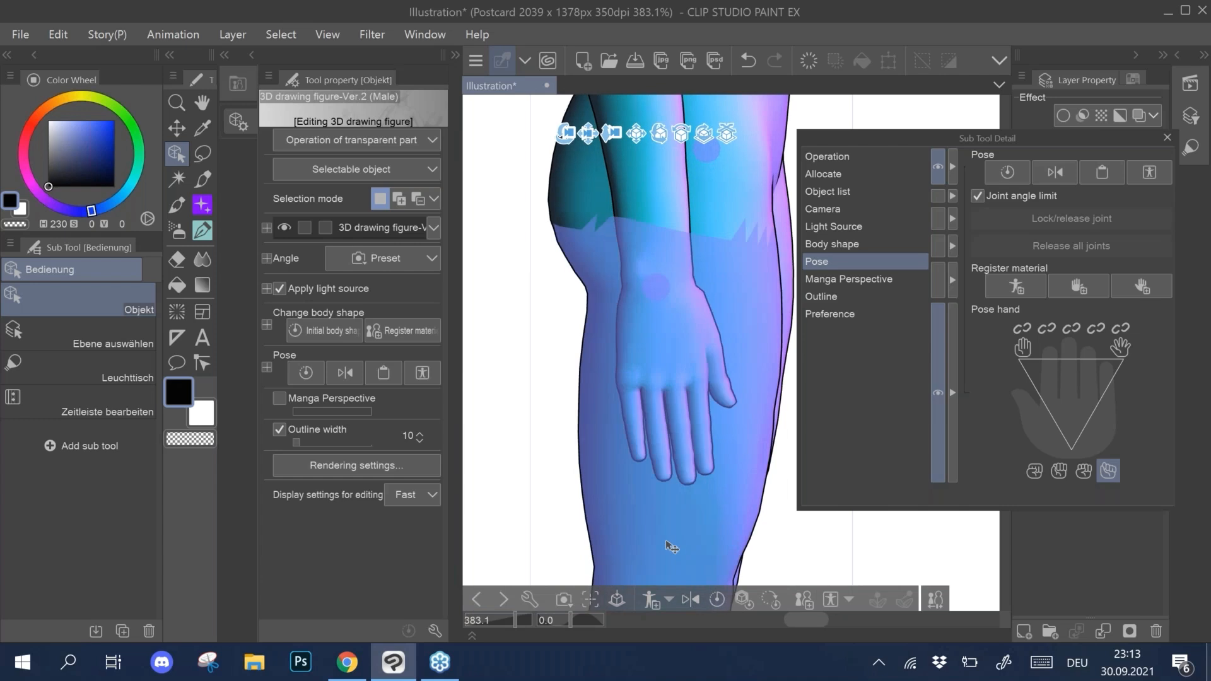
left_click_drag(743, 565, 887, 564)
left_click(1122, 357)
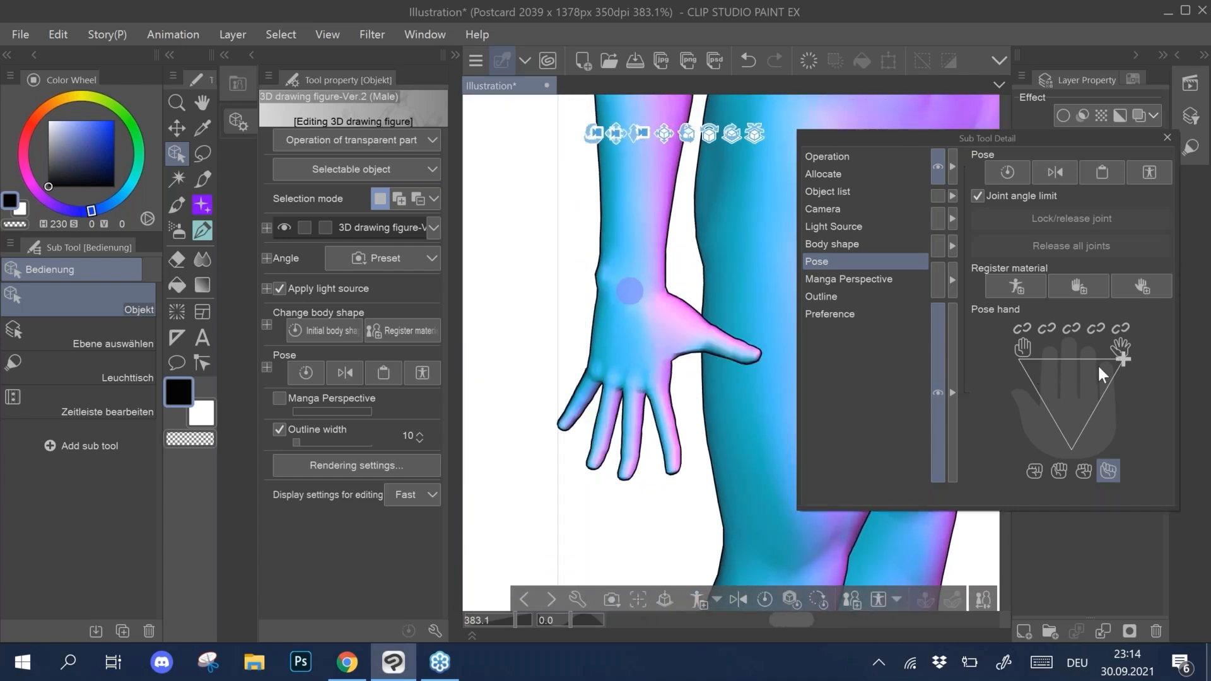
Step: Curl the spread fingers of the hand into a loose, half-closed shape blended toward the fourth fist shape
left_click(1081, 401)
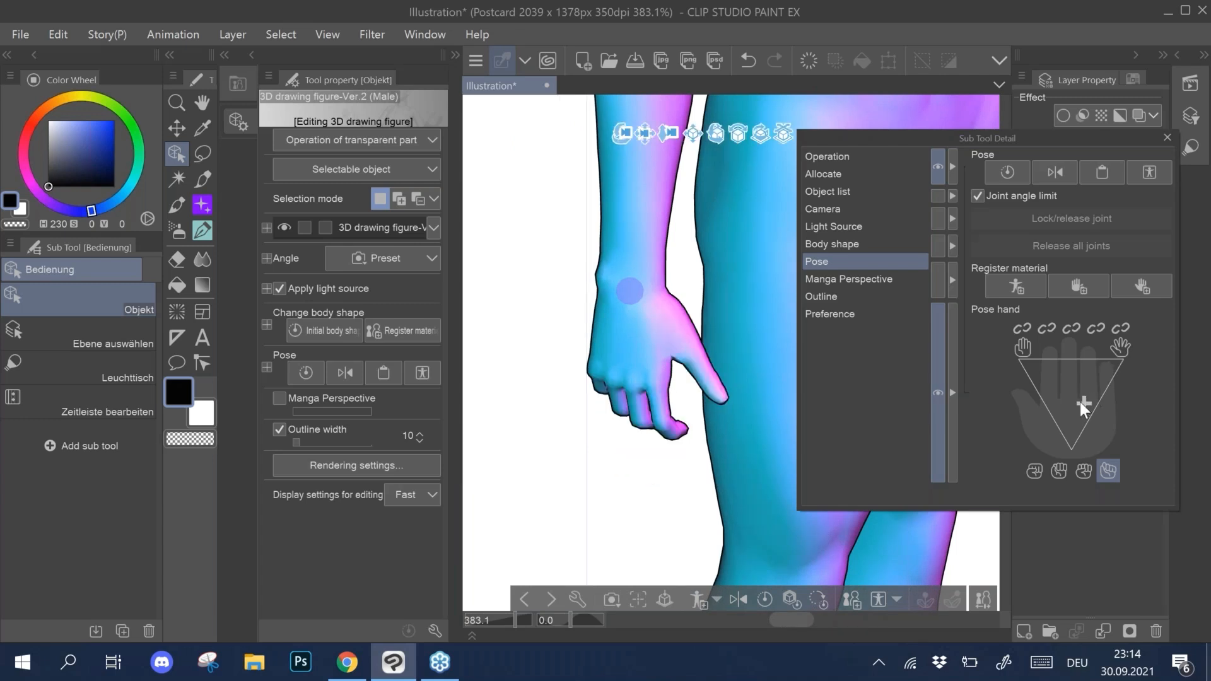
left_click(1068, 438)
left_click(1073, 410)
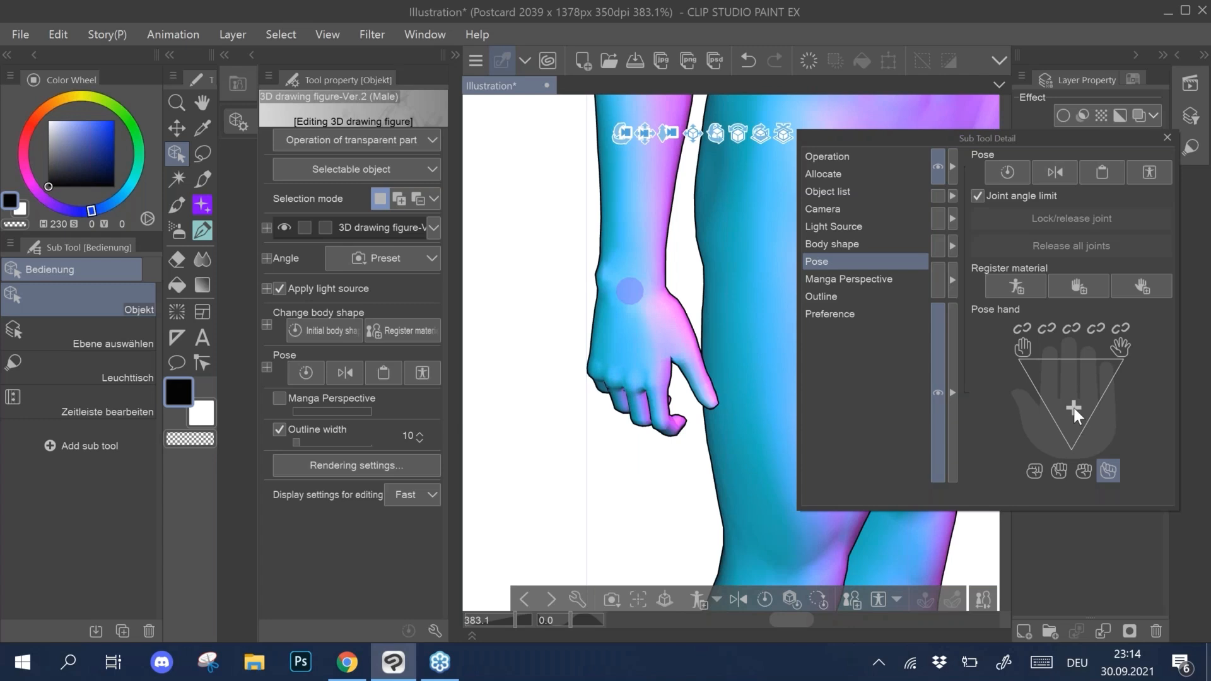
left_click(1070, 375)
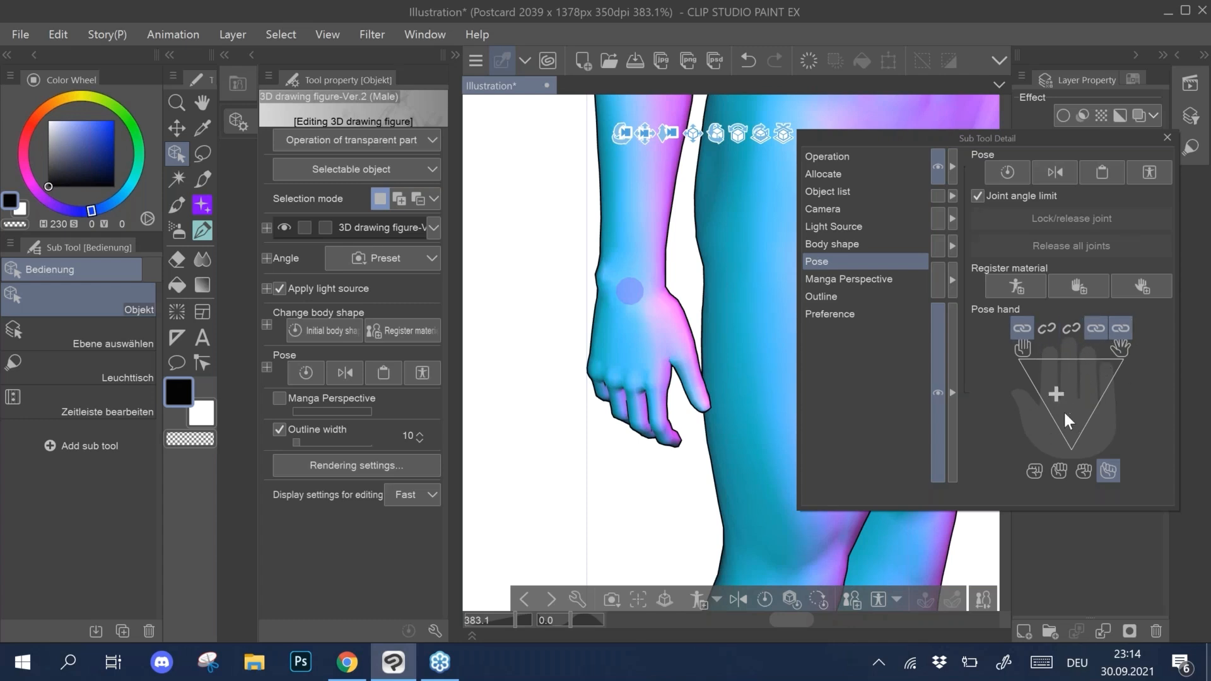
Step: With the thumb, ring and little fingers locked, extend the index and middle fingers and spread them fully
left_click_drag(1074, 386, 1113, 367)
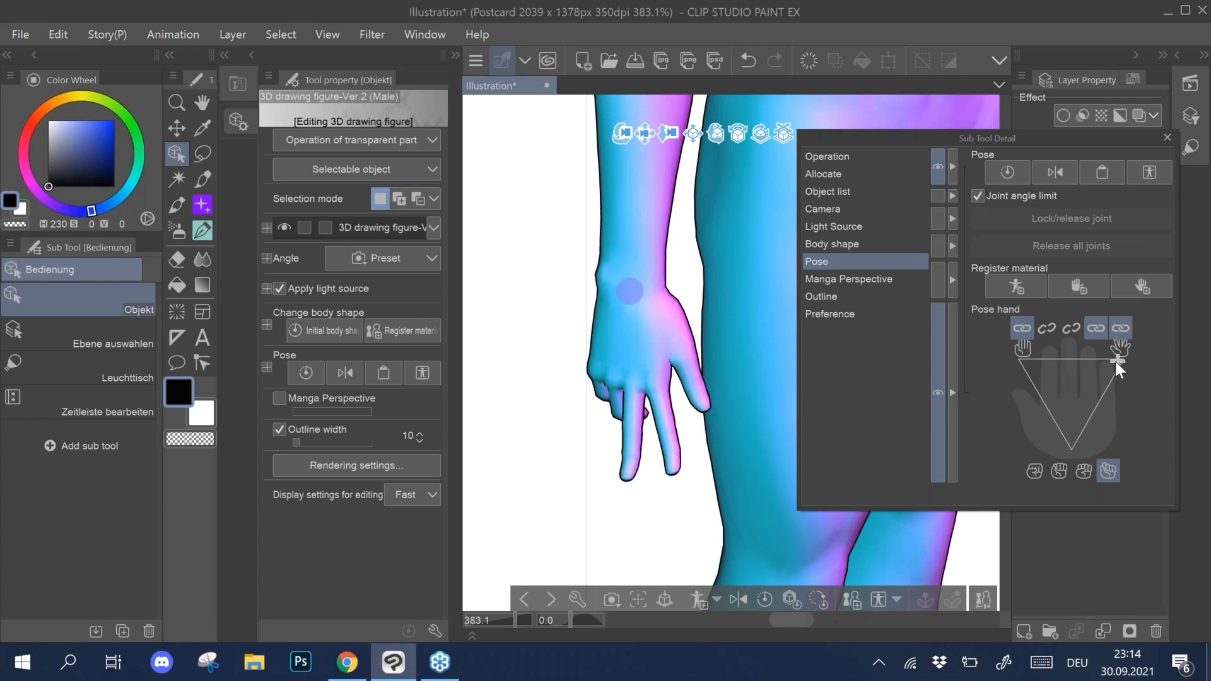
left_click(1069, 360)
left_click_drag(1076, 361, 1107, 376)
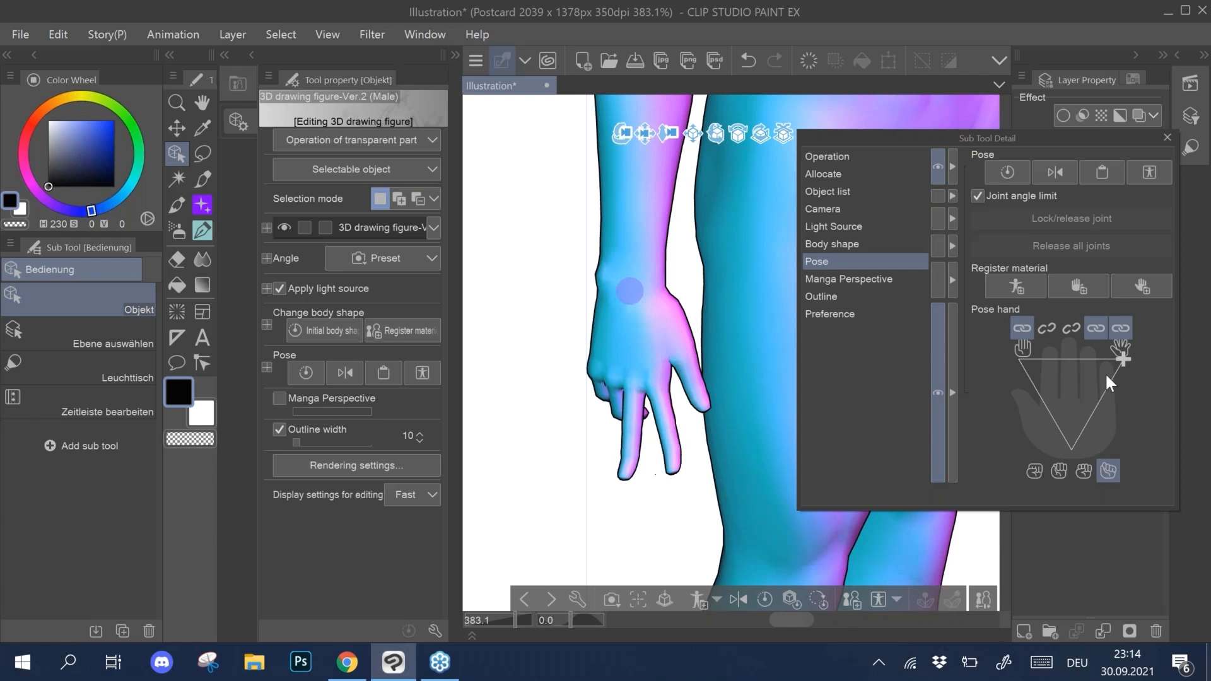
mouse_move(1082, 378)
left_mouse_down()
mouse_move(1071, 394)
mouse_move(1100, 383)
left_mouse_up()
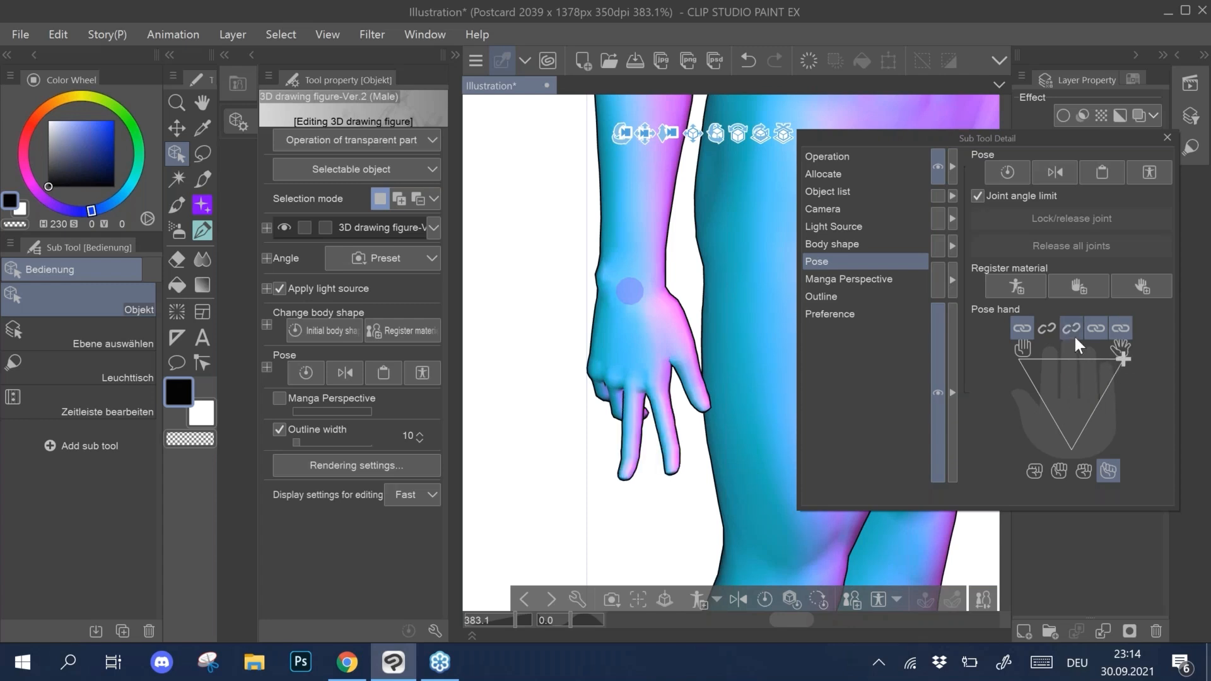
left_click_drag(1087, 370, 1058, 370)
left_click(1119, 346)
left_click(1120, 344)
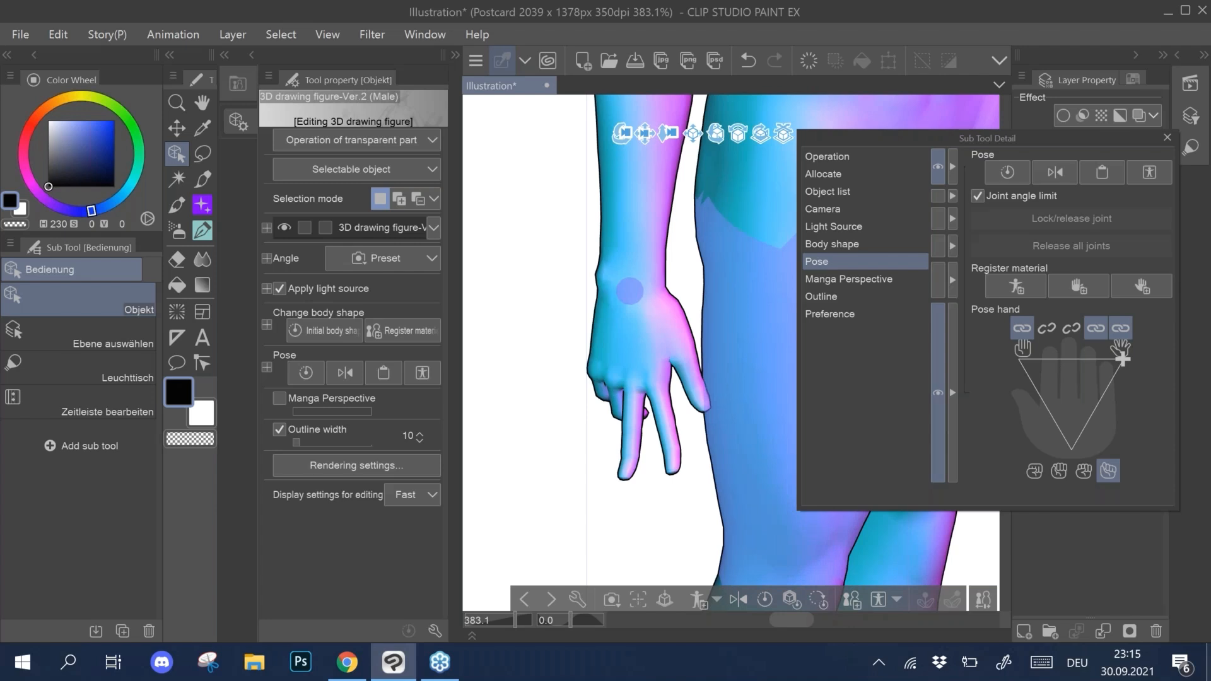
Step: Close the detailed settings and rotate the whole figure around its vertical axis to face closer to the front
left_click(1167, 135)
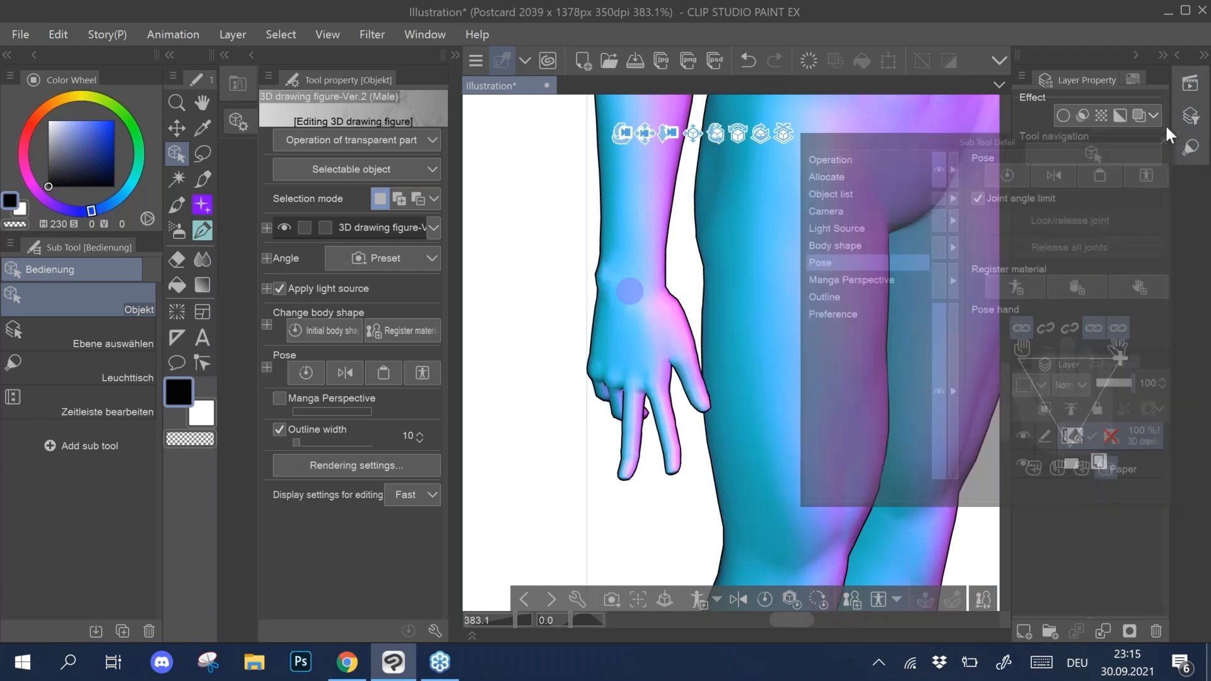
scroll(730, 353, "down", 3)
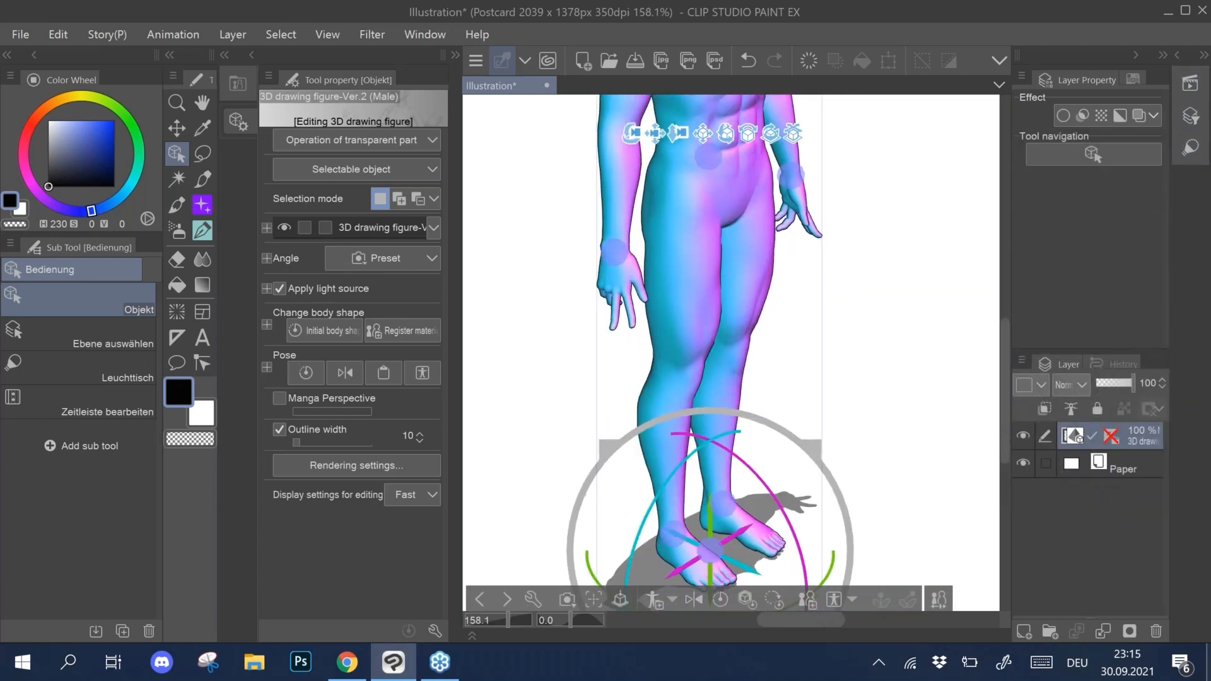
scroll(730, 352, "up", 2)
scroll(730, 353, "down", 2)
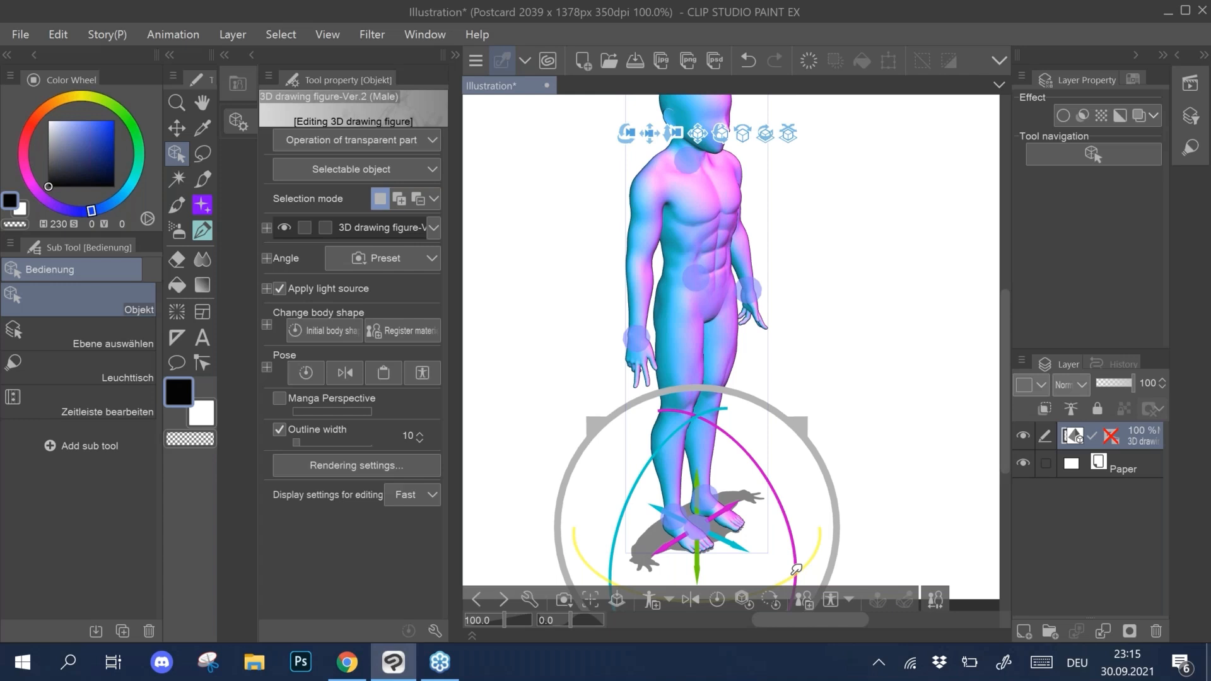
left_click_drag(809, 557, 766, 560)
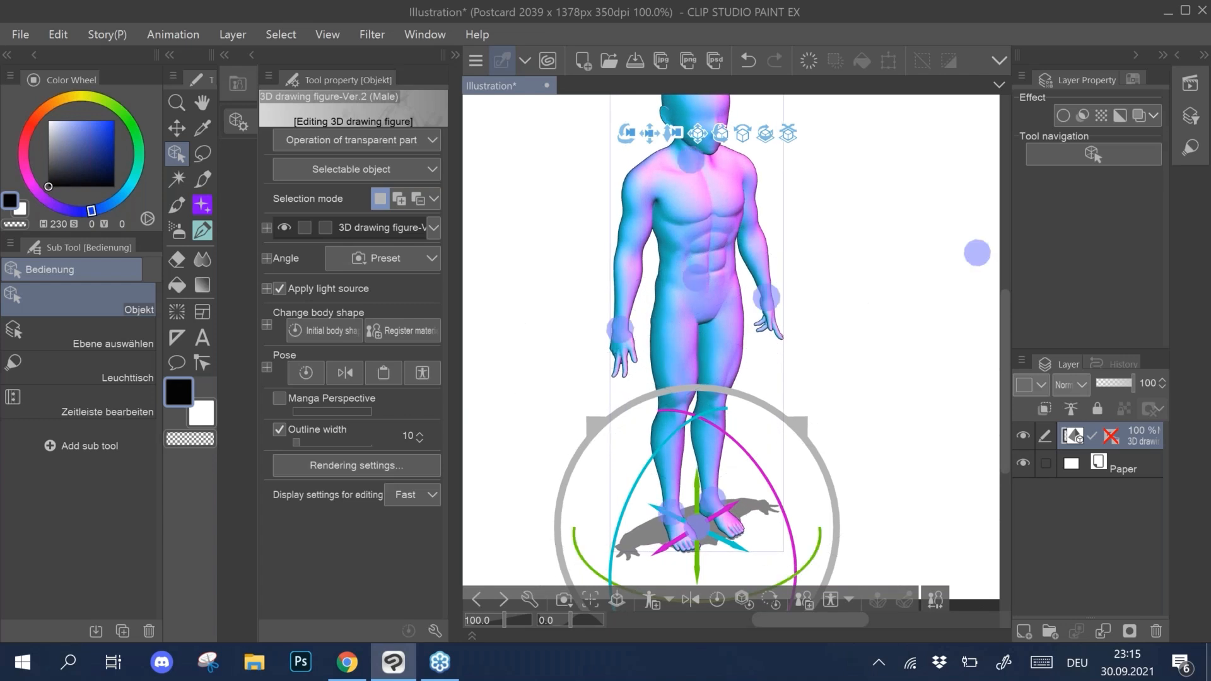
Step: Select the figure's right hand and bring its extended index and middle fingers closer together in the hand pose settings
left_click(626, 354)
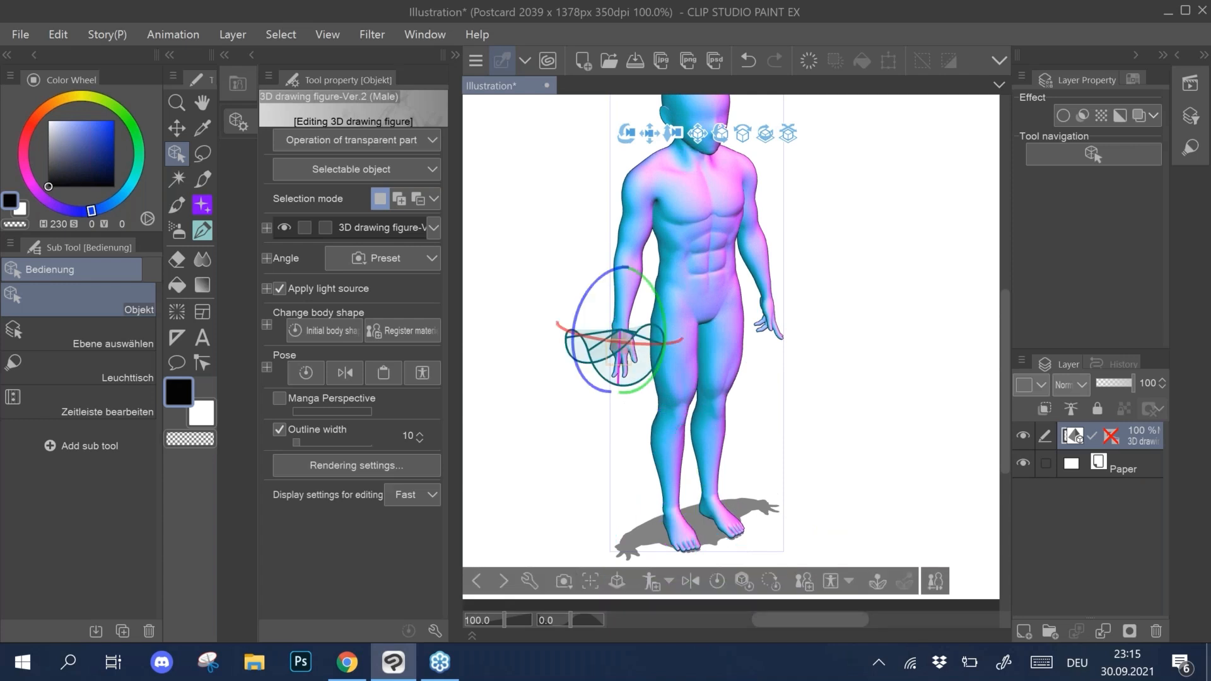
left_click(433, 631)
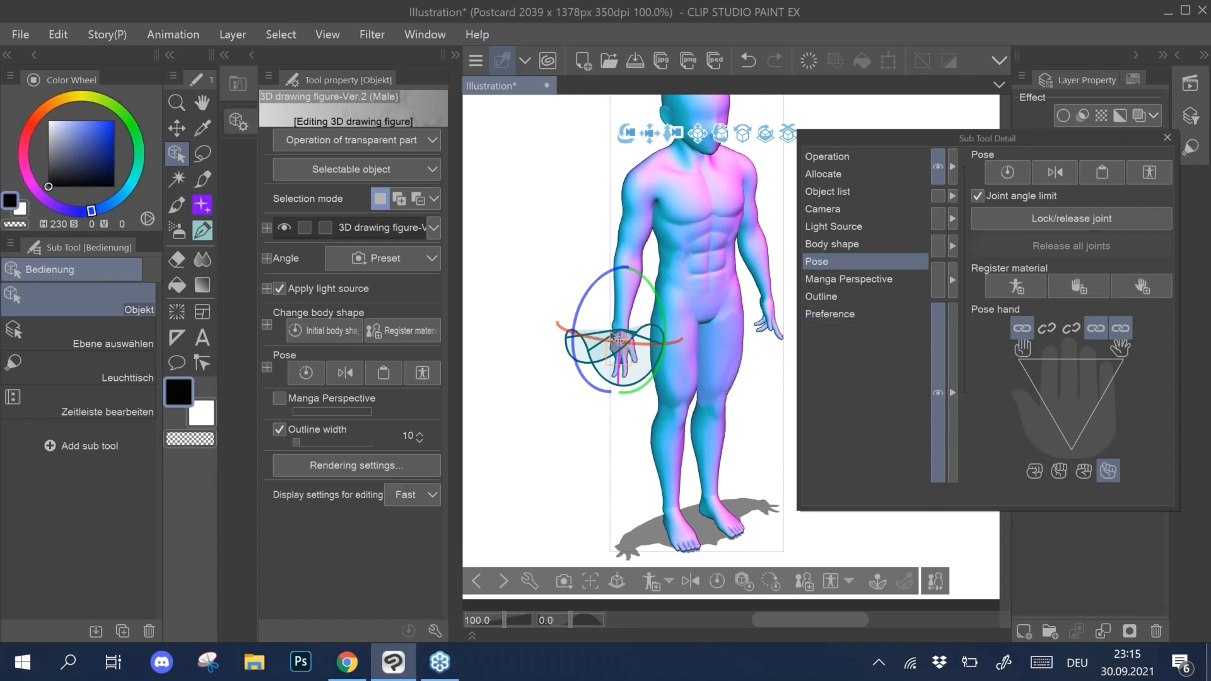
left_click(1025, 401)
left_click(1074, 359)
left_click(1097, 379)
left_click(1042, 360)
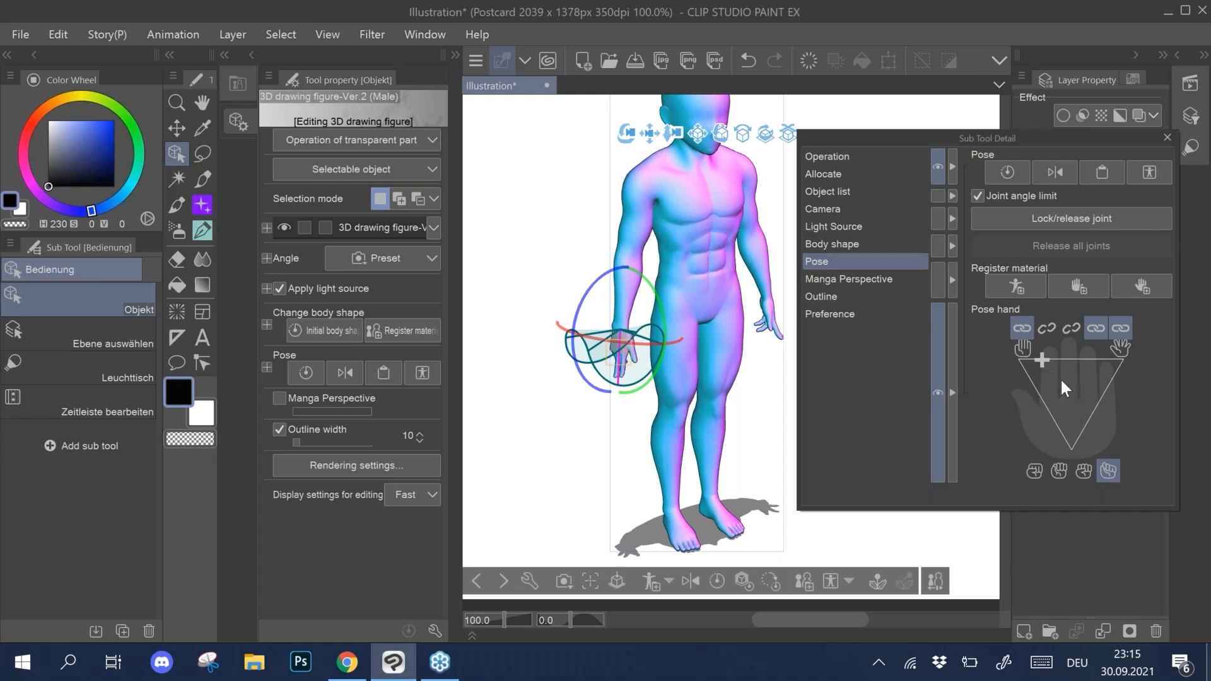
left_click(1167, 137)
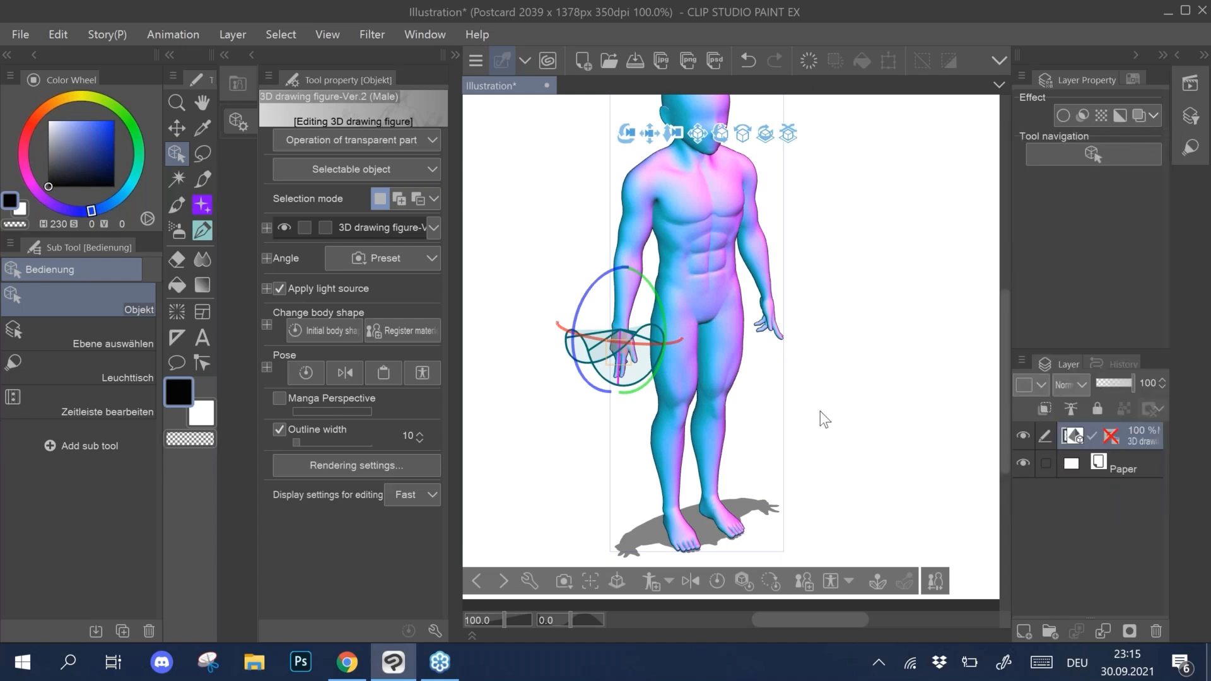
Step: Turn the view to the figure's front and pull its left leg and left arm outward from the body
left_click_drag(838, 428, 845, 339)
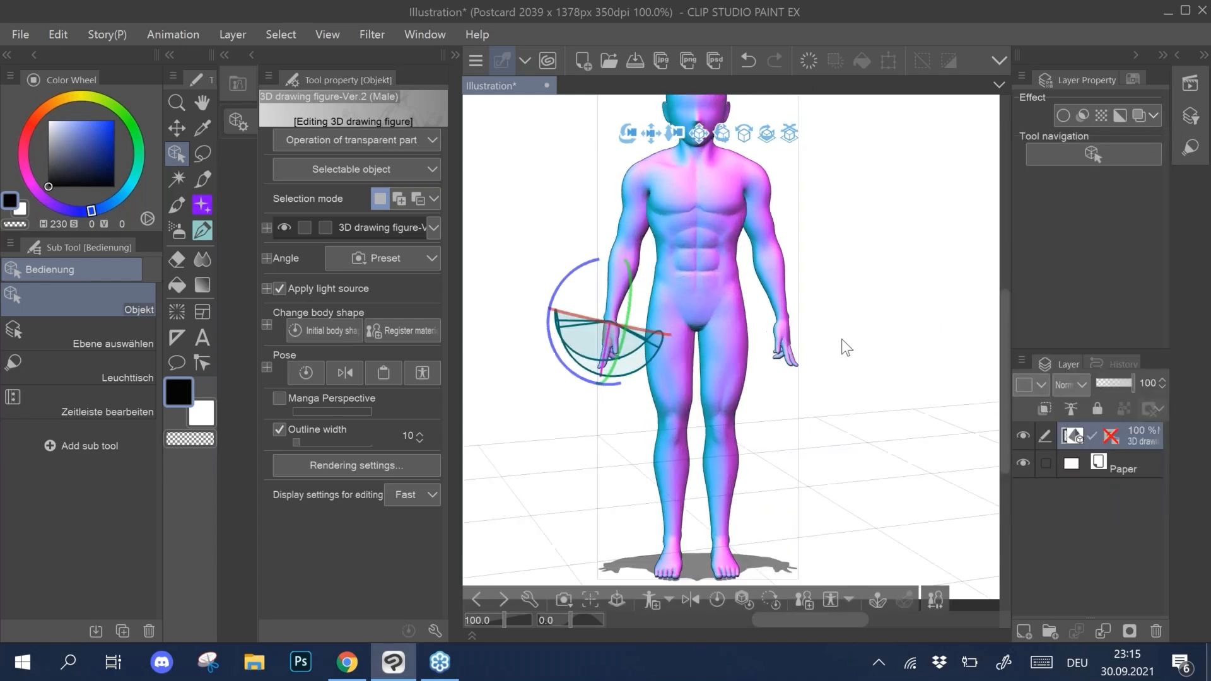
left_click(590, 599)
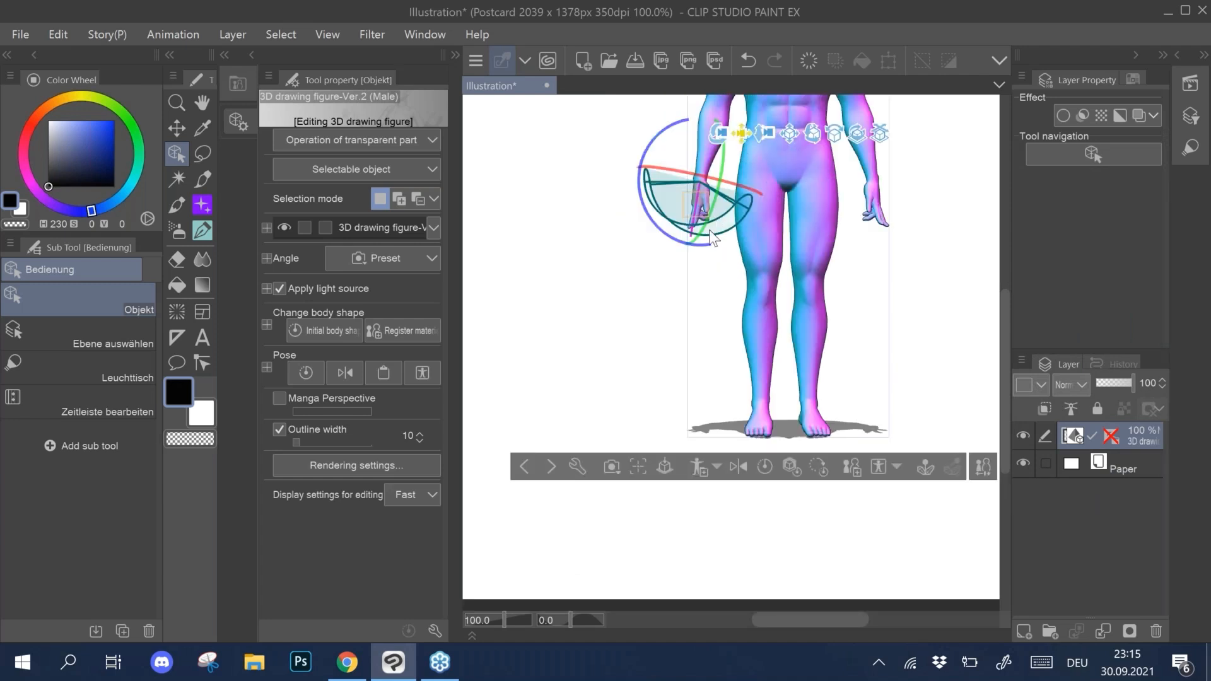
scroll(702, 255, "down", 4)
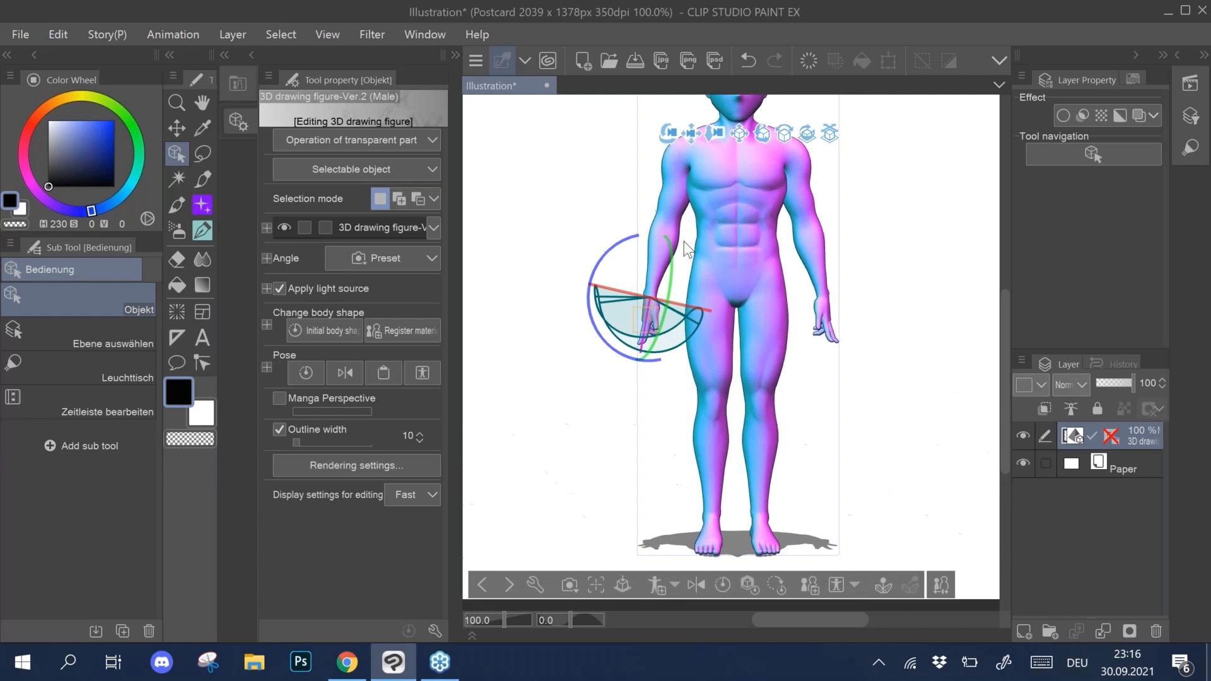
left_click(760, 540)
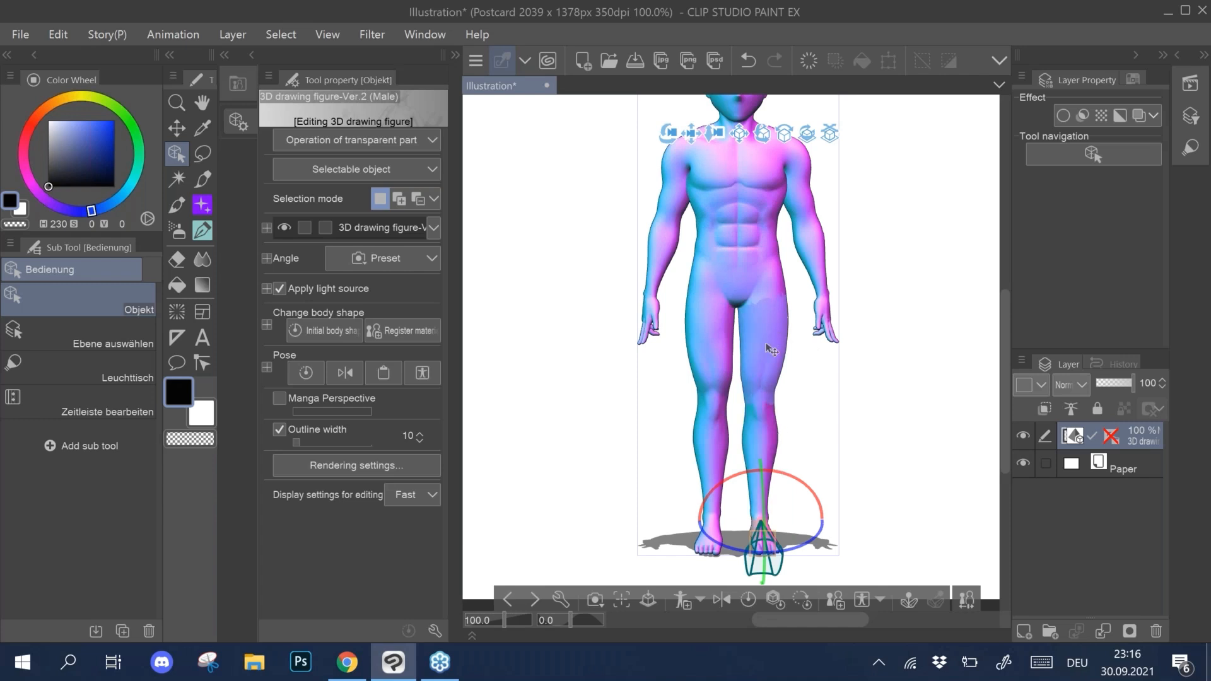
left_click(772, 348)
left_click_drag(796, 351, 888, 187)
mouse_move(828, 158)
left_mouse_down()
mouse_move(789, 161)
mouse_move(832, 166)
left_mouse_up()
Step: Refine the left leg by rotating the thigh slightly outward and adjusting the lower leg
left_click(790, 363)
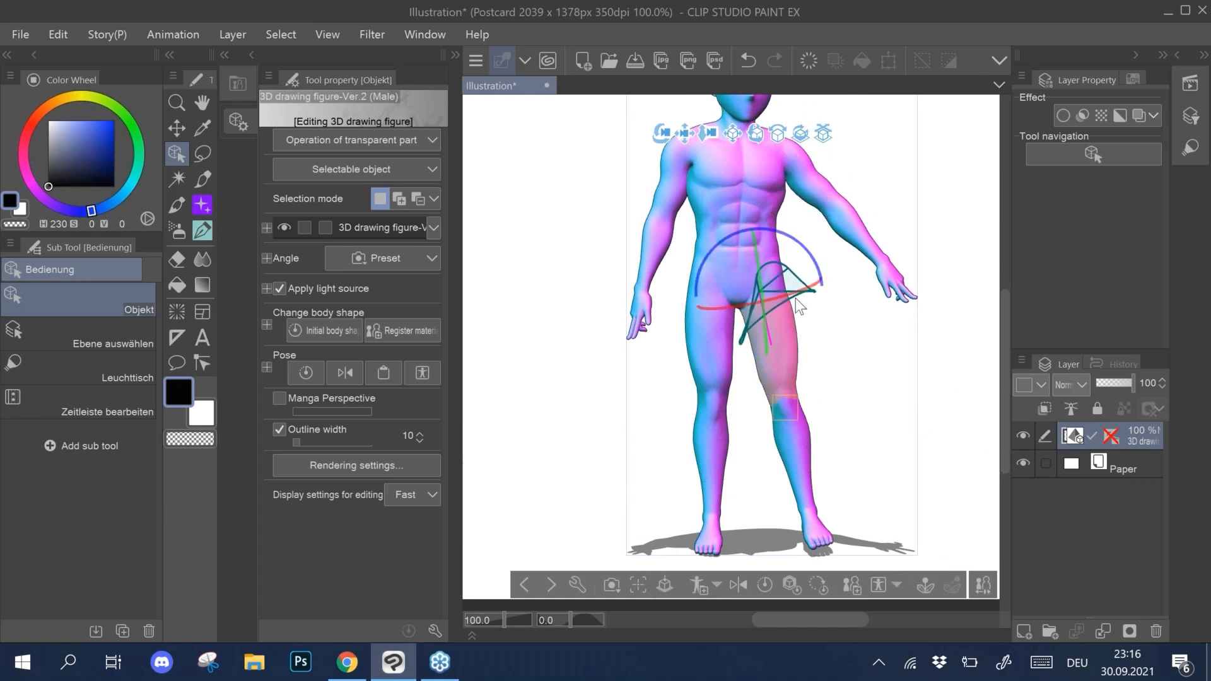
left_click_drag(788, 292, 822, 278)
left_click_drag(768, 325, 774, 328)
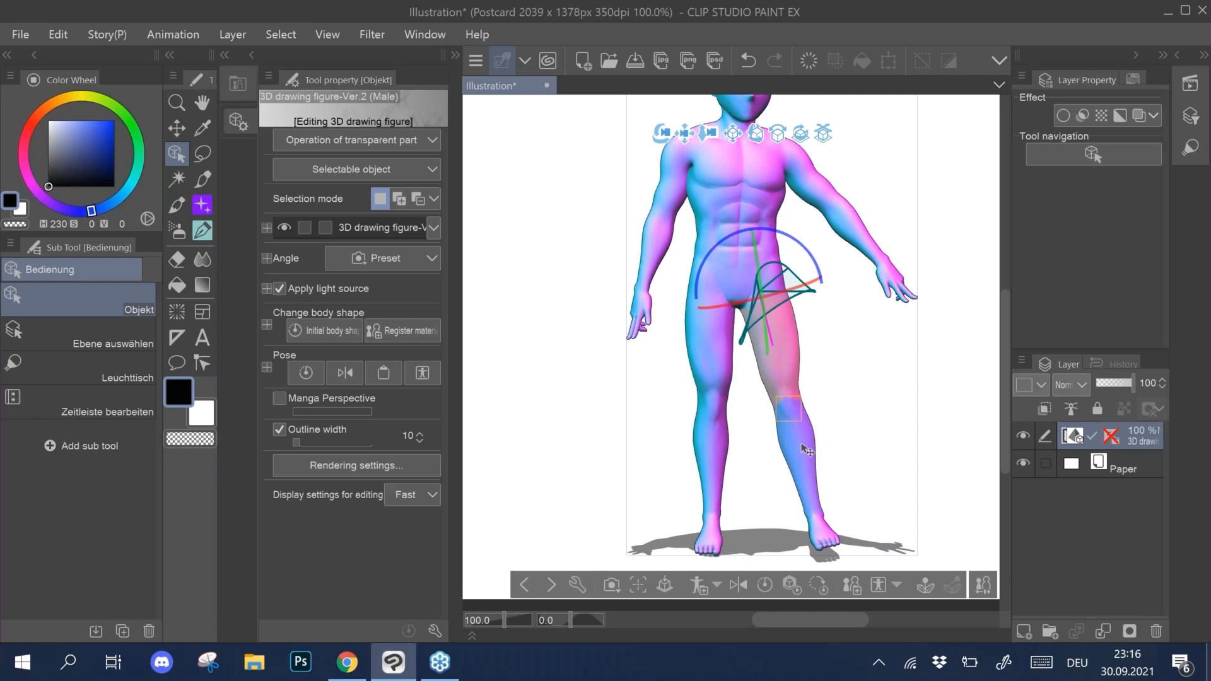
left_click(813, 490)
left_click_drag(810, 474, 802, 376)
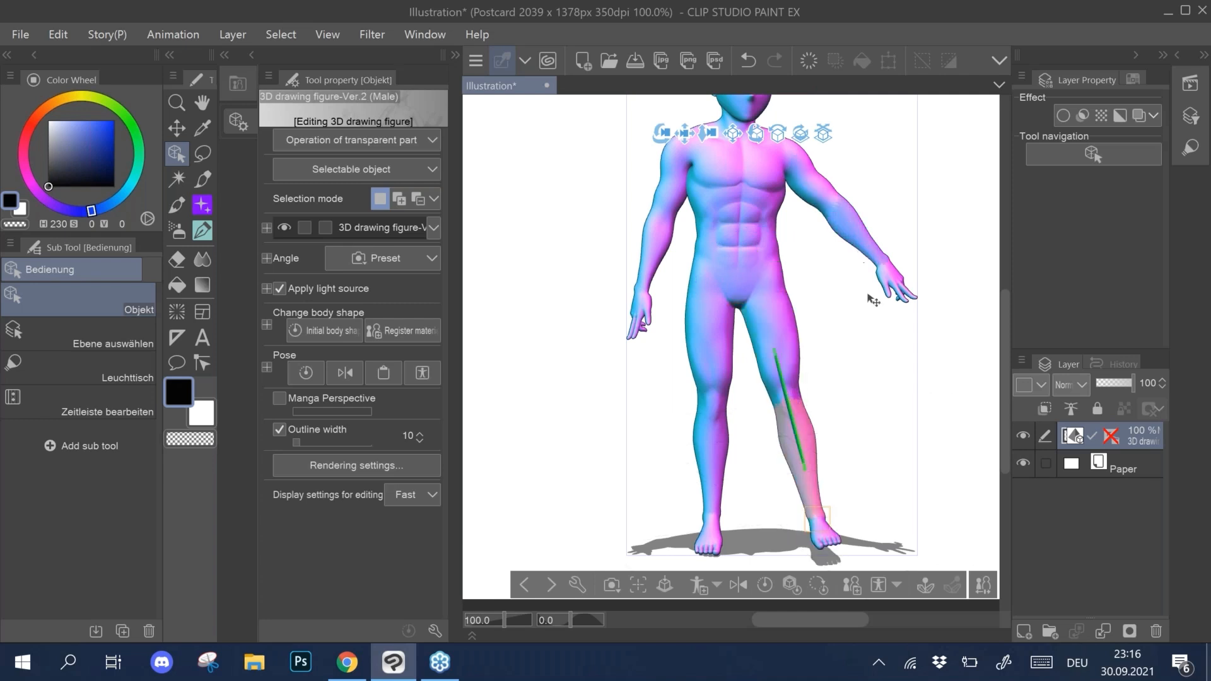
Step: Bend the left arm at the elbow and raise the upper arm sideways toward shoulder height
left_click(875, 273)
left_click_drag(803, 243, 789, 224)
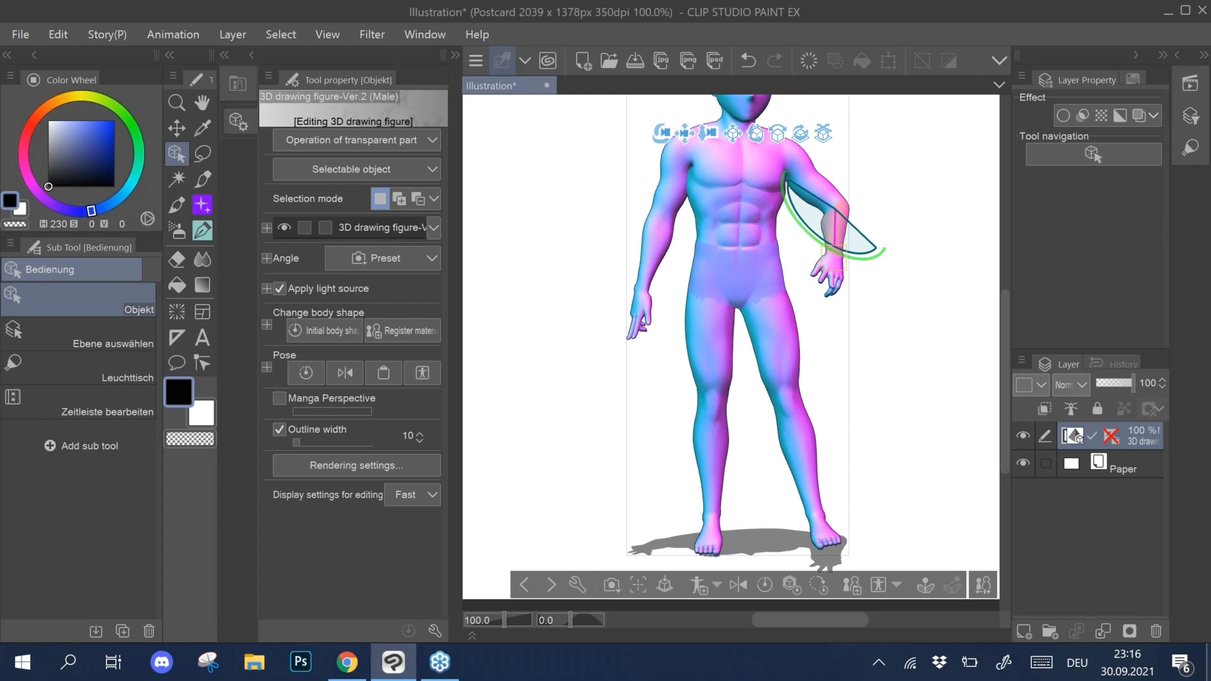
left_click(844, 174)
left_click_drag(845, 176, 791, 104)
left_click_drag(1004, 316, 1003, 300)
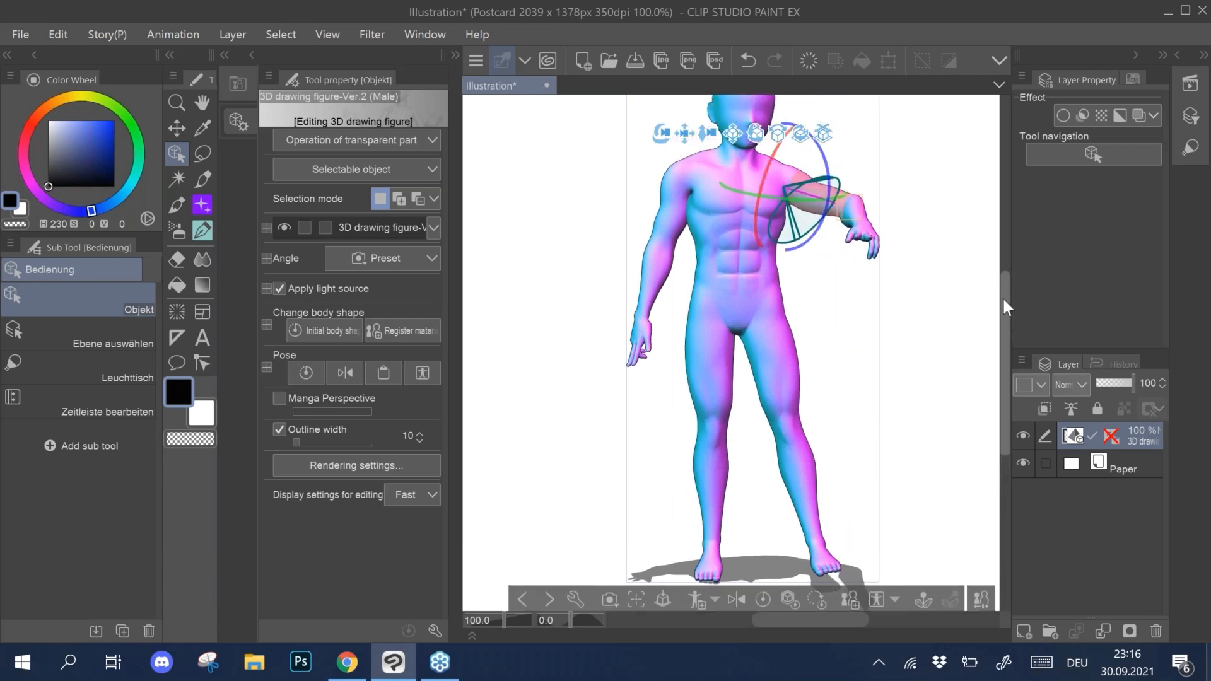
left_click_drag(767, 238, 781, 186)
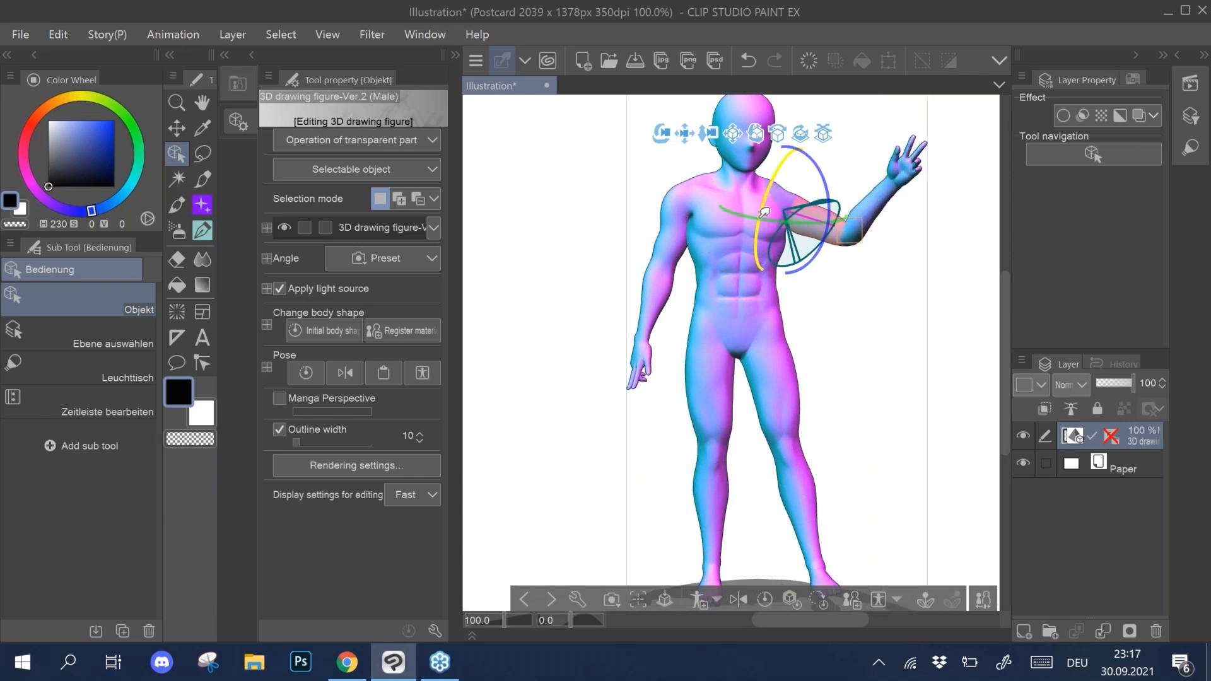
key("ctrl+z")
key("ctrl+z")
Step: Lower the left upper arm so the hand rests at the hip, and raise the right arm forward
left_click_drag(828, 334, 828, 341)
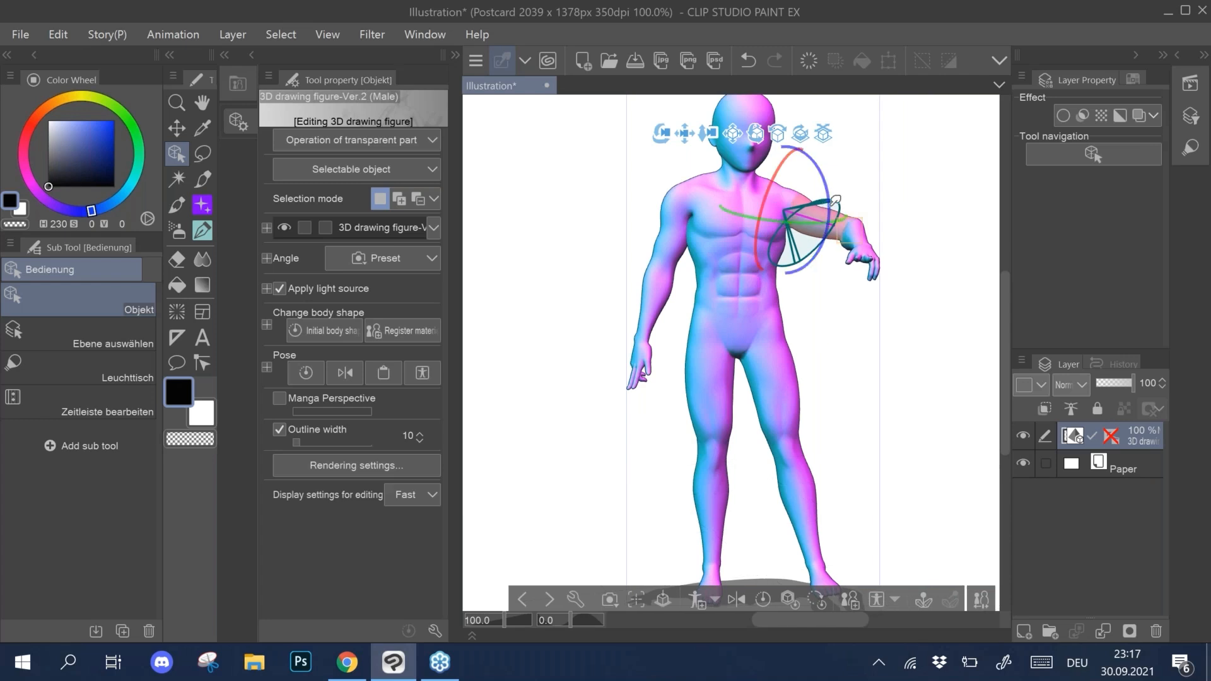
mouse_move(821, 253)
left_mouse_down()
mouse_move(815, 263)
mouse_move(820, 251)
left_mouse_up()
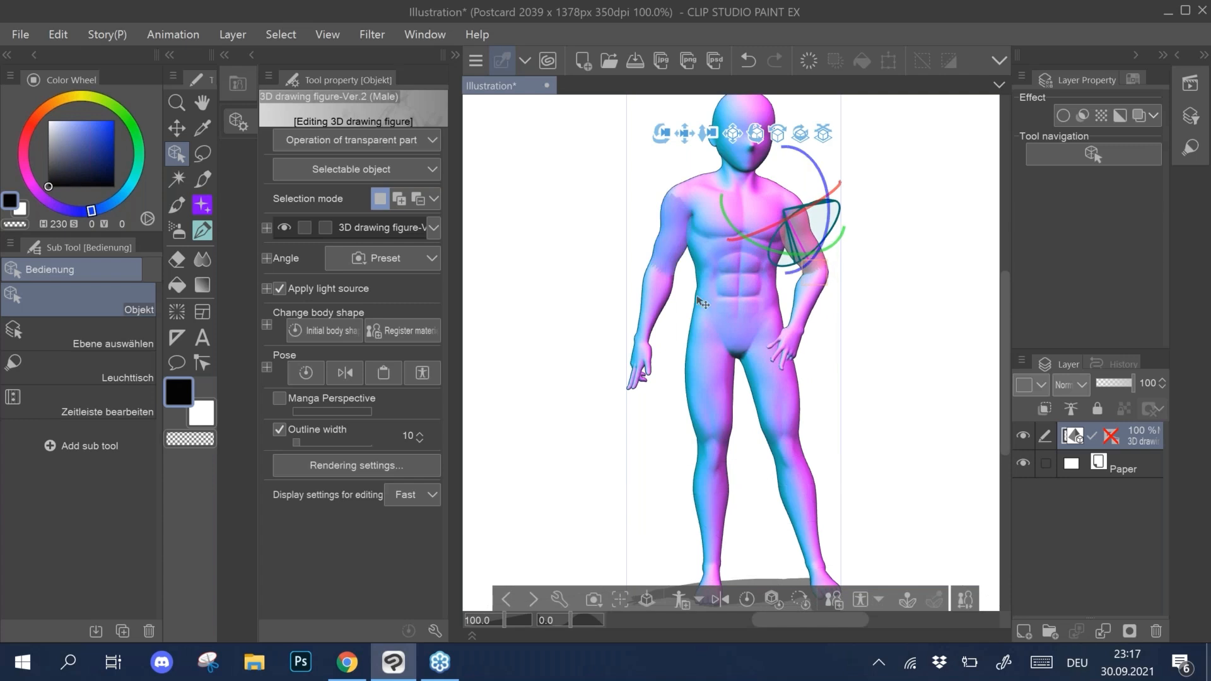
left_click(679, 242)
mouse_move(707, 180)
left_mouse_down()
mouse_move(730, 224)
mouse_move(712, 196)
left_mouse_up()
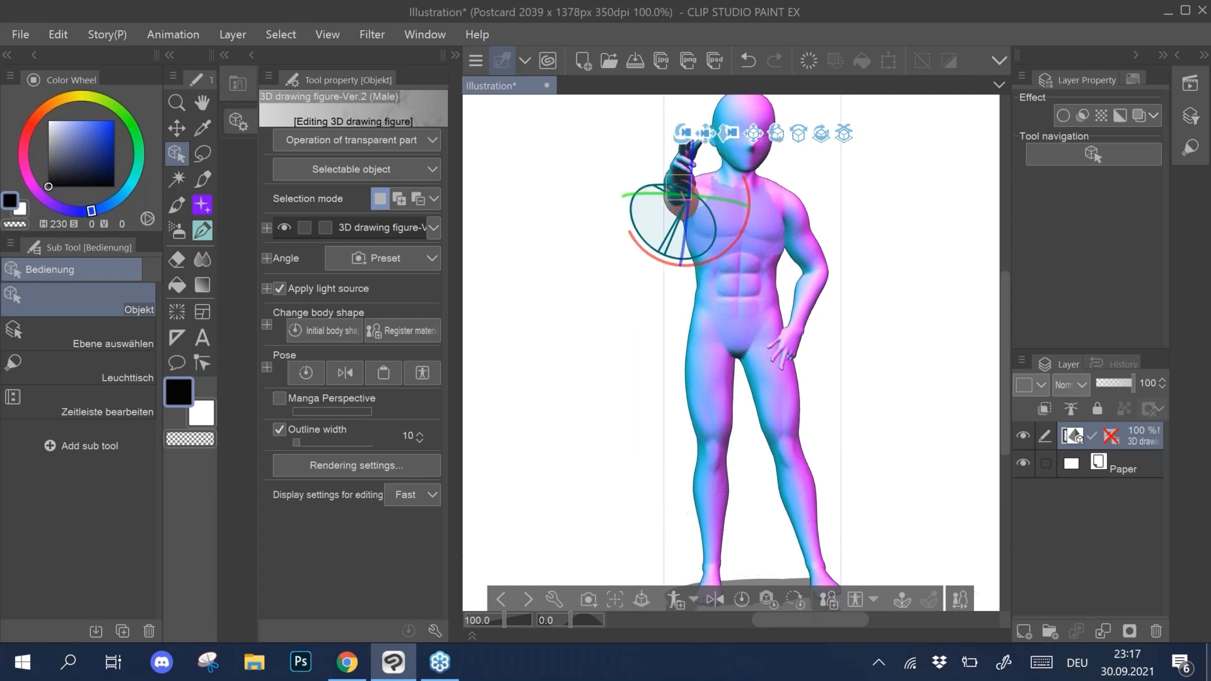
Step: Try moving the right leg and right arm outward without fixing the foot, and undo both moves
left_click_drag(1010, 391, 1011, 392)
scroll(1006, 411, "down", 2)
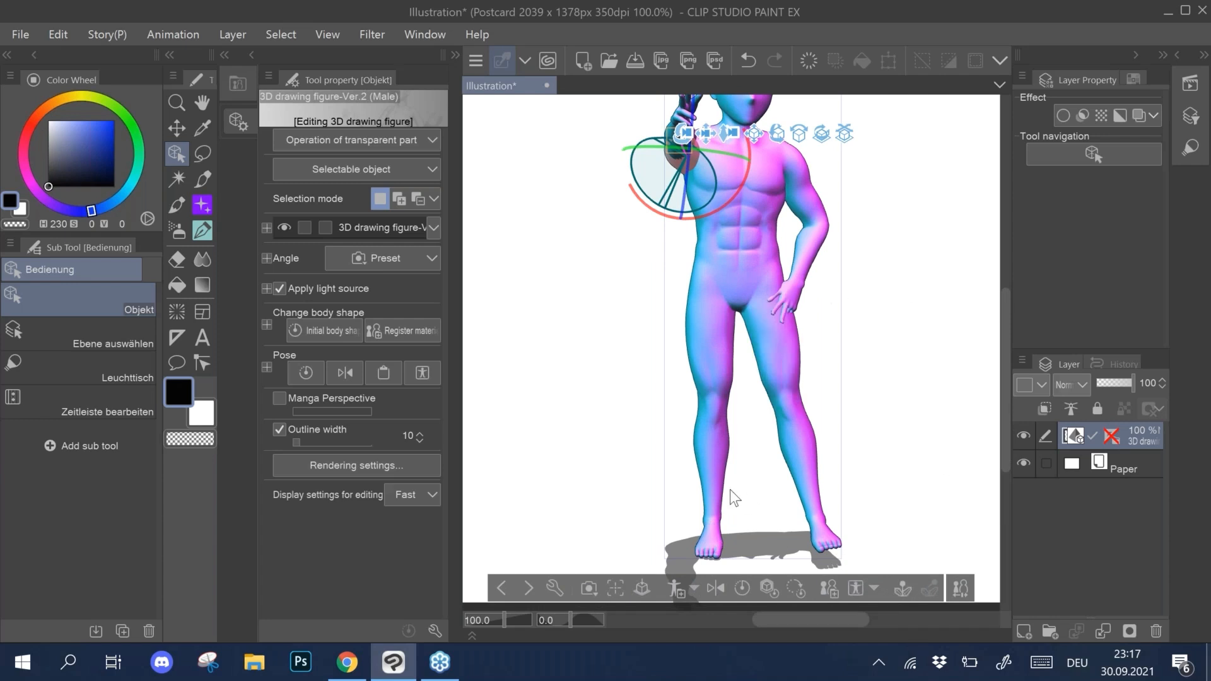
left_click(713, 546)
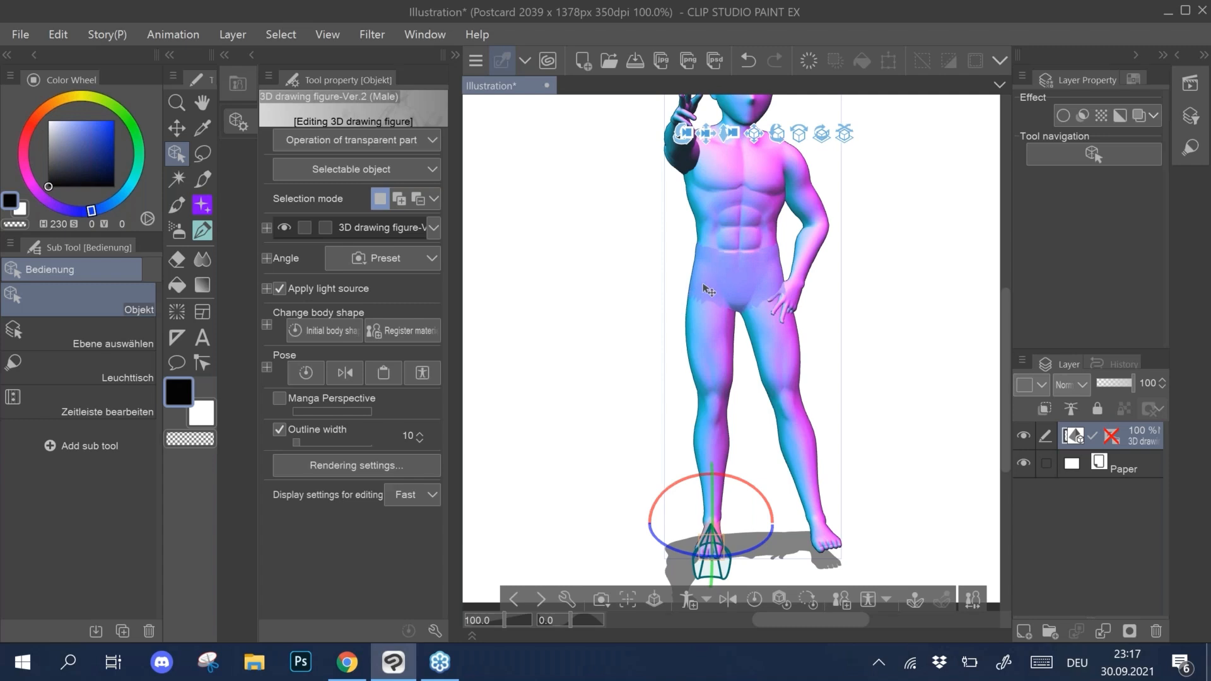
left_click(707, 291)
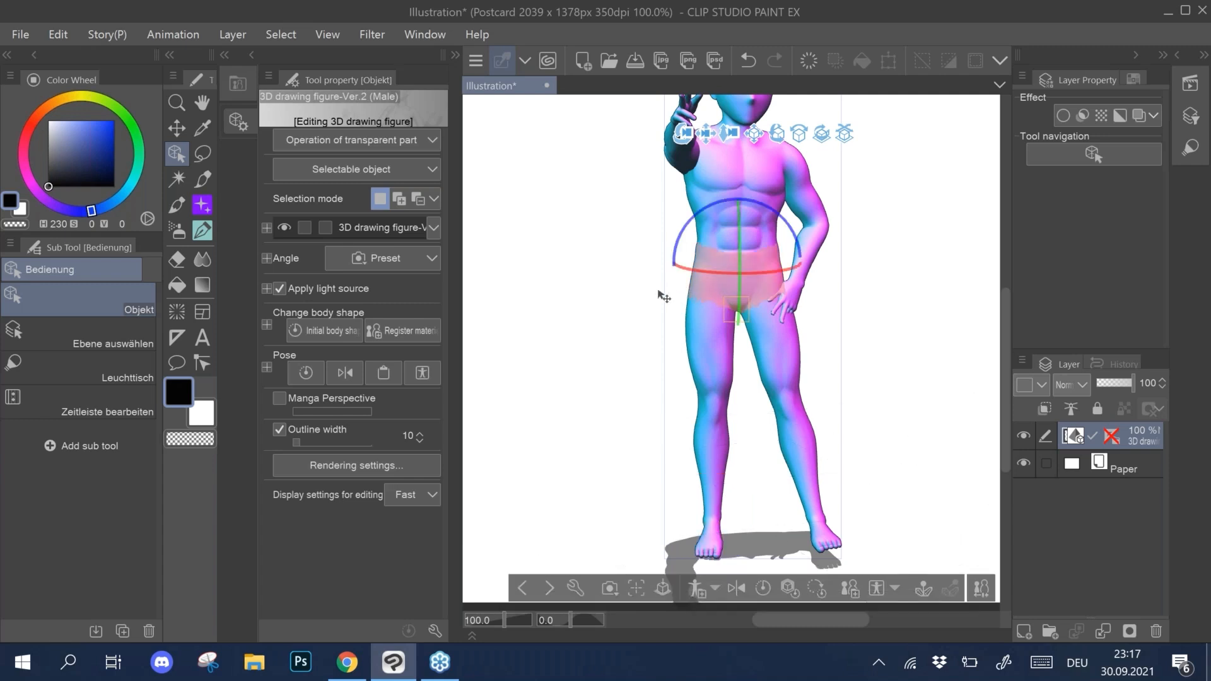
left_click(766, 281)
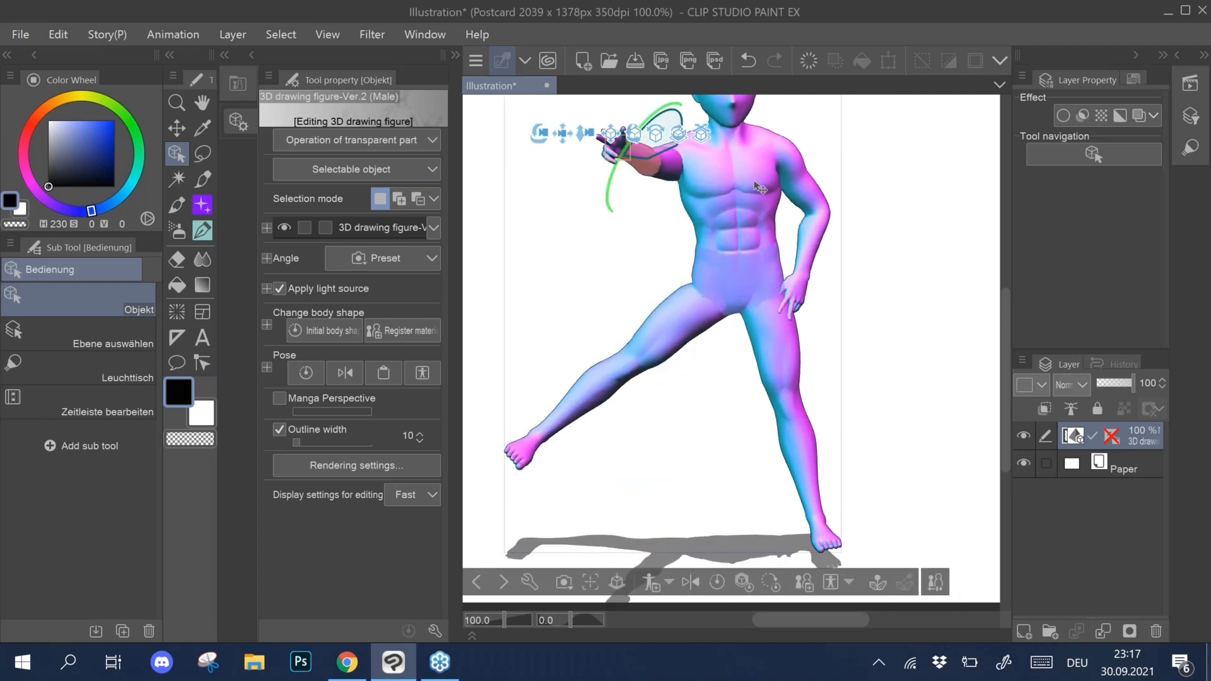
left_click(748, 61)
left_click(748, 60)
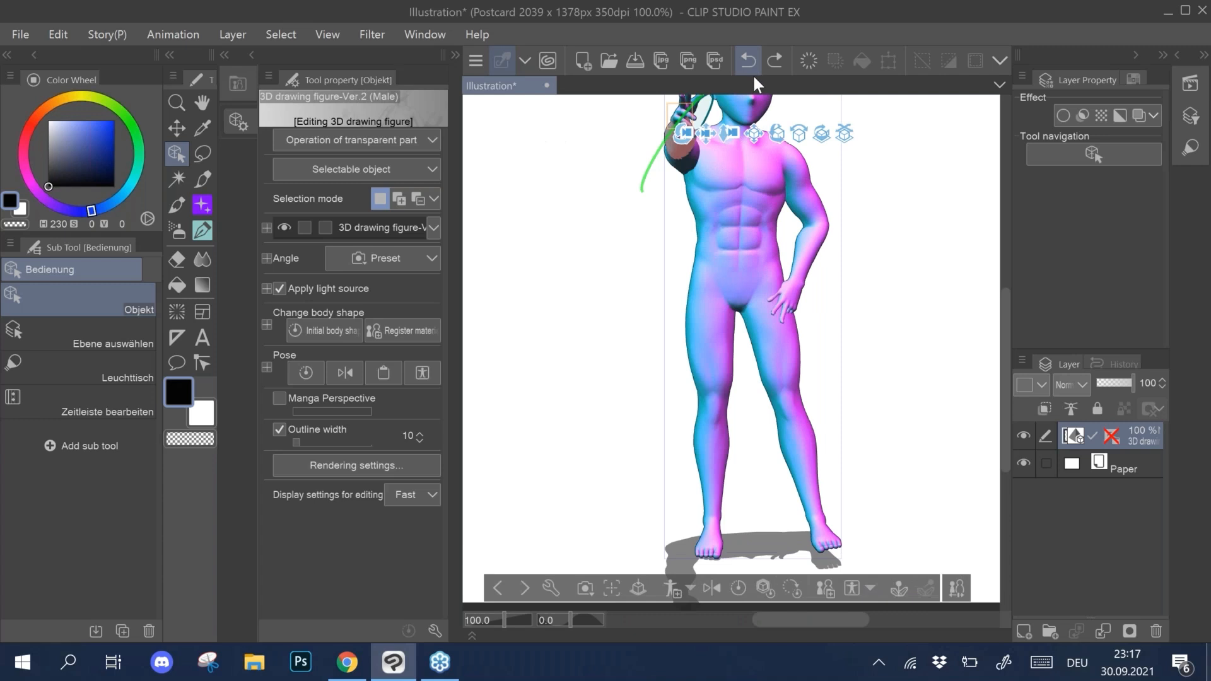
Step: Select the figure's right foot and fix its joint in place
left_click(705, 549)
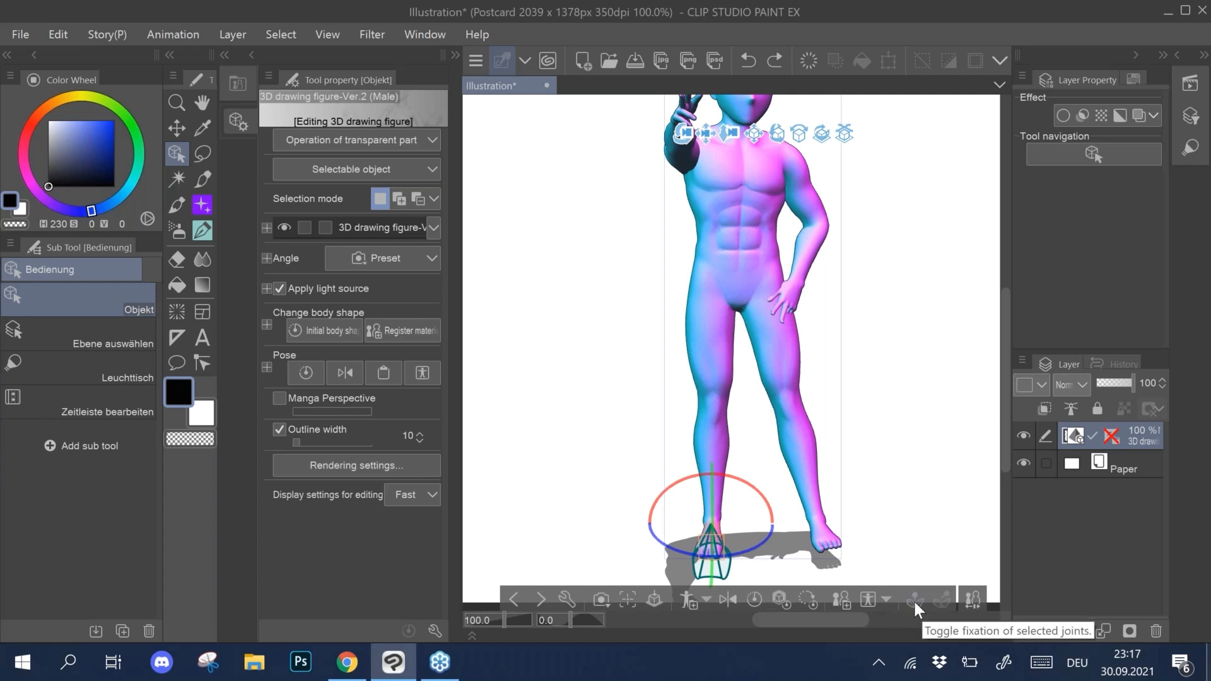
left_click(915, 599)
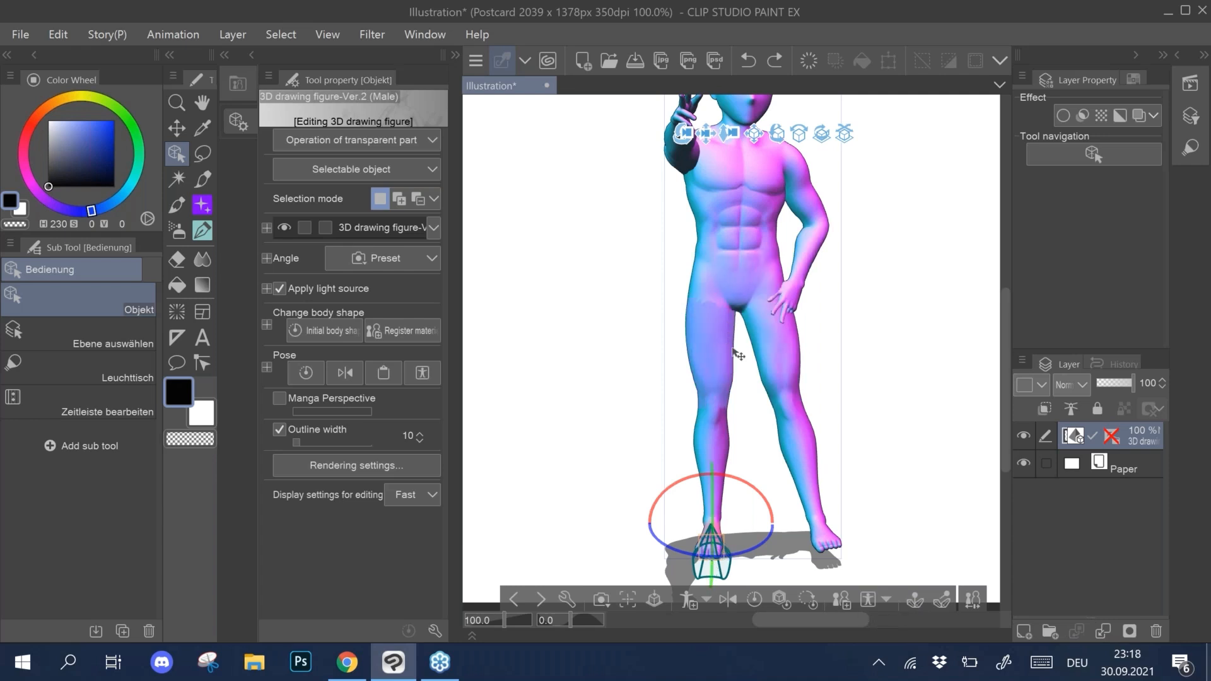
Step: Try shifting the hips, moving the left leg outward and bending the torso sideways while the right foot stays fixed
left_click_drag(742, 295, 713, 302)
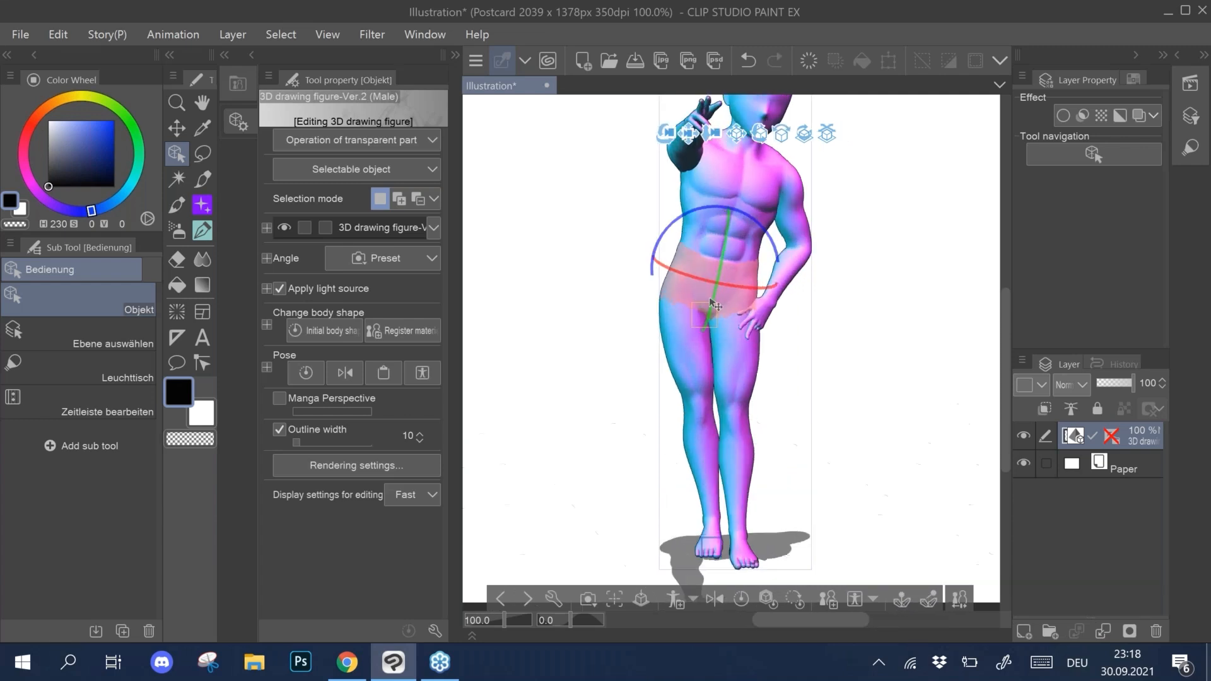
mouse_move(787, 265)
left_mouse_down()
mouse_move(811, 273)
mouse_move(765, 276)
left_mouse_up()
left_click_drag(757, 276, 764, 280)
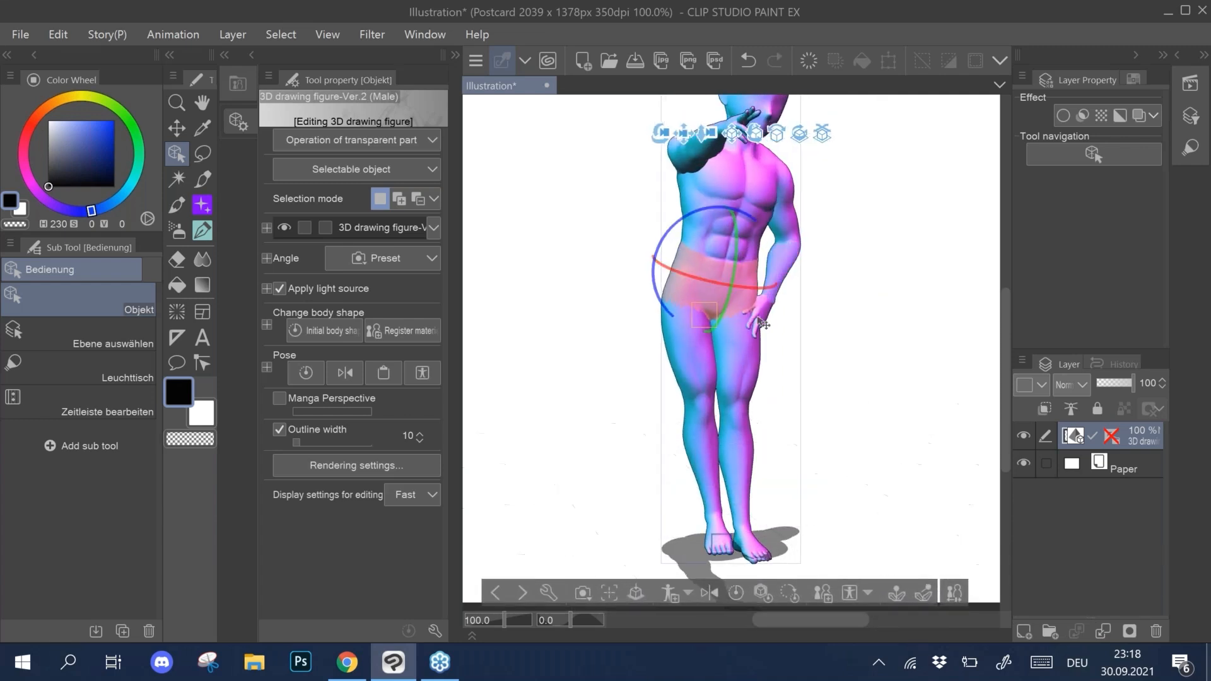
left_click_drag(793, 325, 855, 353)
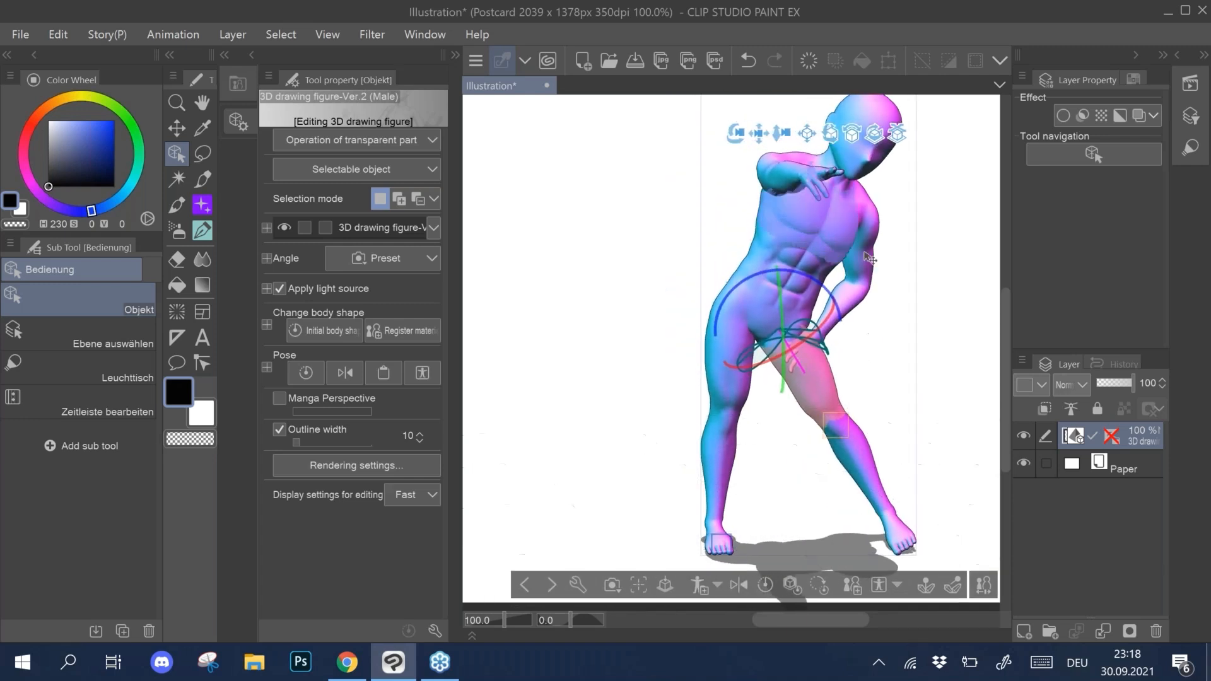
left_click(826, 208)
left_click_drag(839, 250, 872, 381)
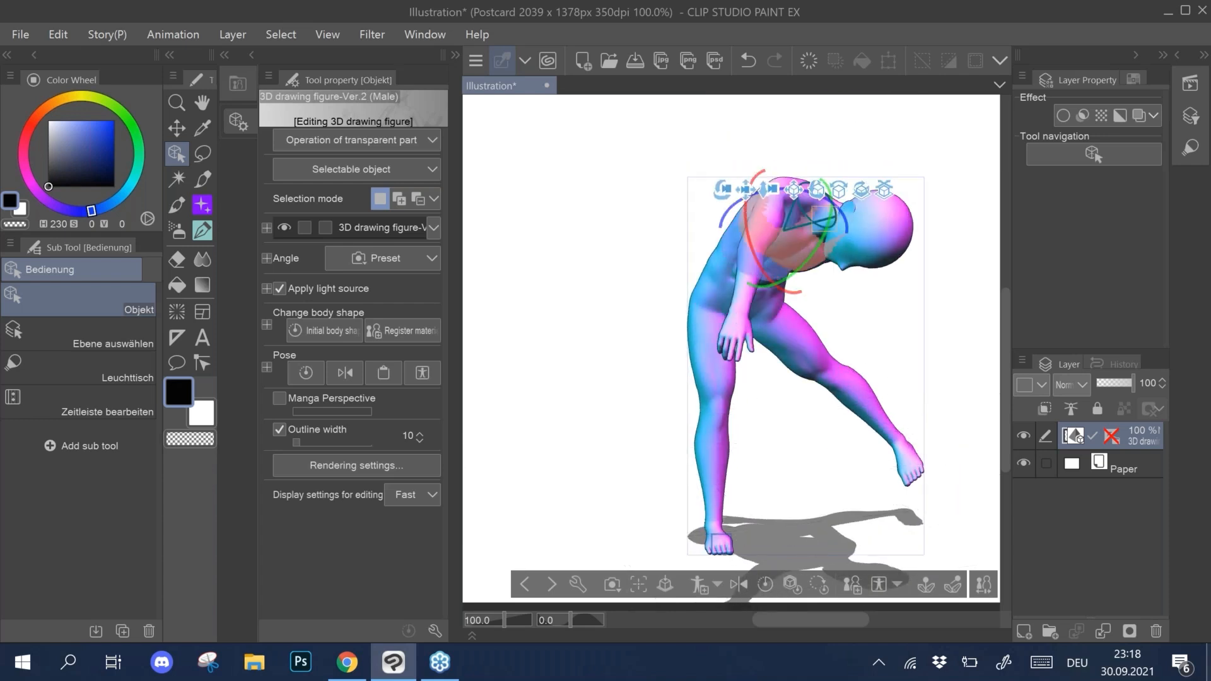
Step: Release the fixed joint and undo the trial hip, leg and torso moves, restoring the standing pose with the right arm raised forward
key("ctrl+z")
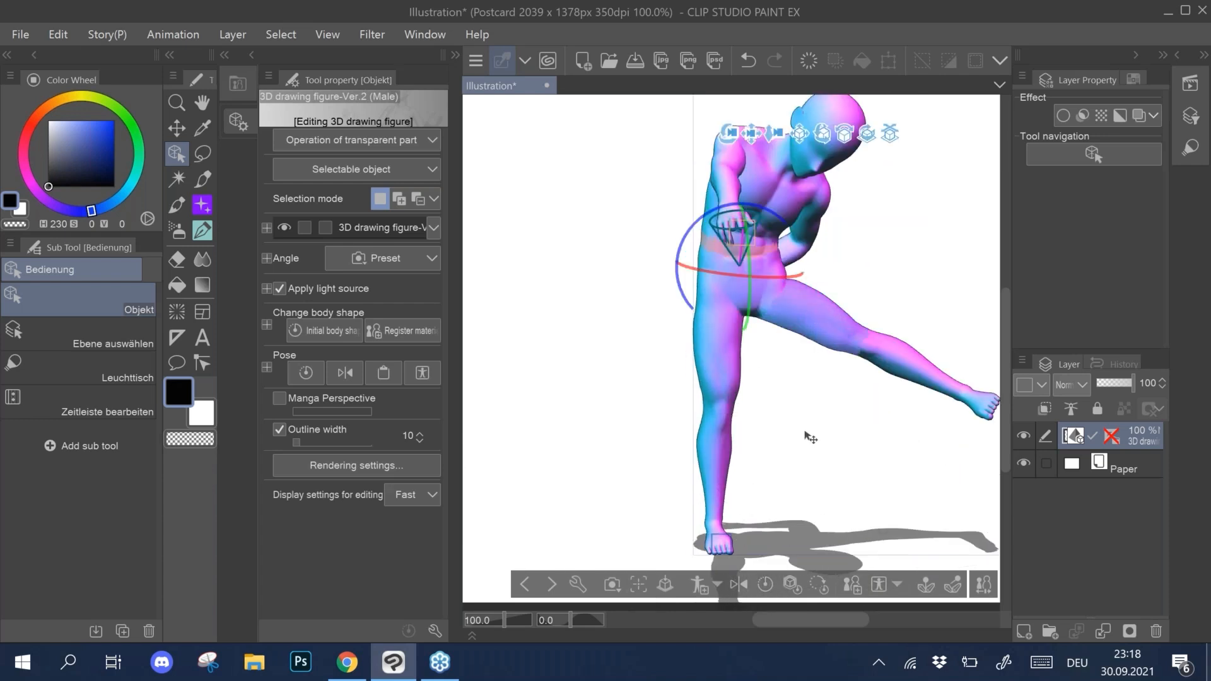
key("ctrl+z")
key("ctrl+z")
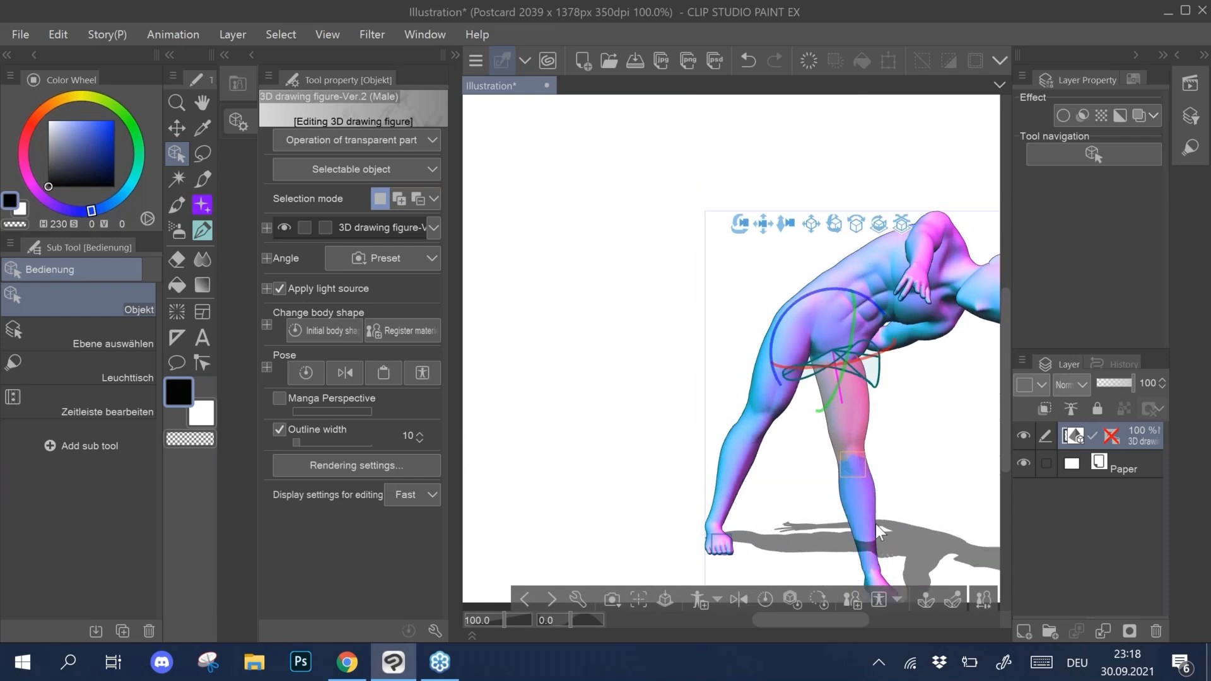
left_click(954, 599)
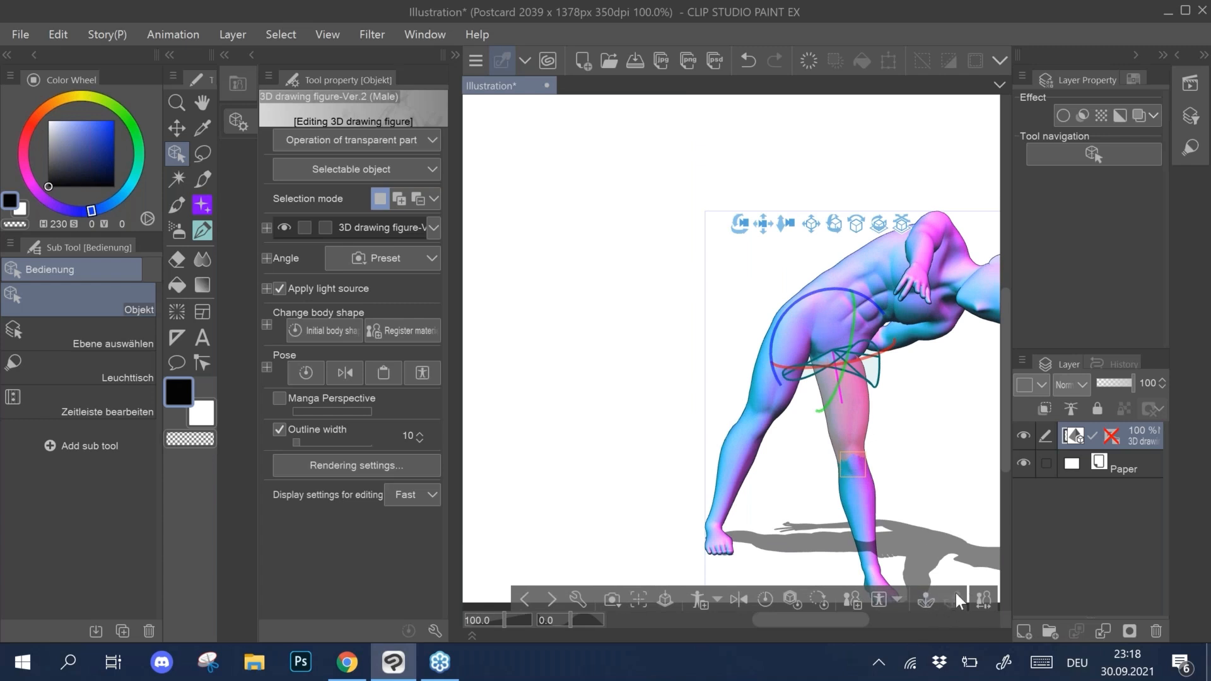
left_click(750, 57)
left_click(751, 58)
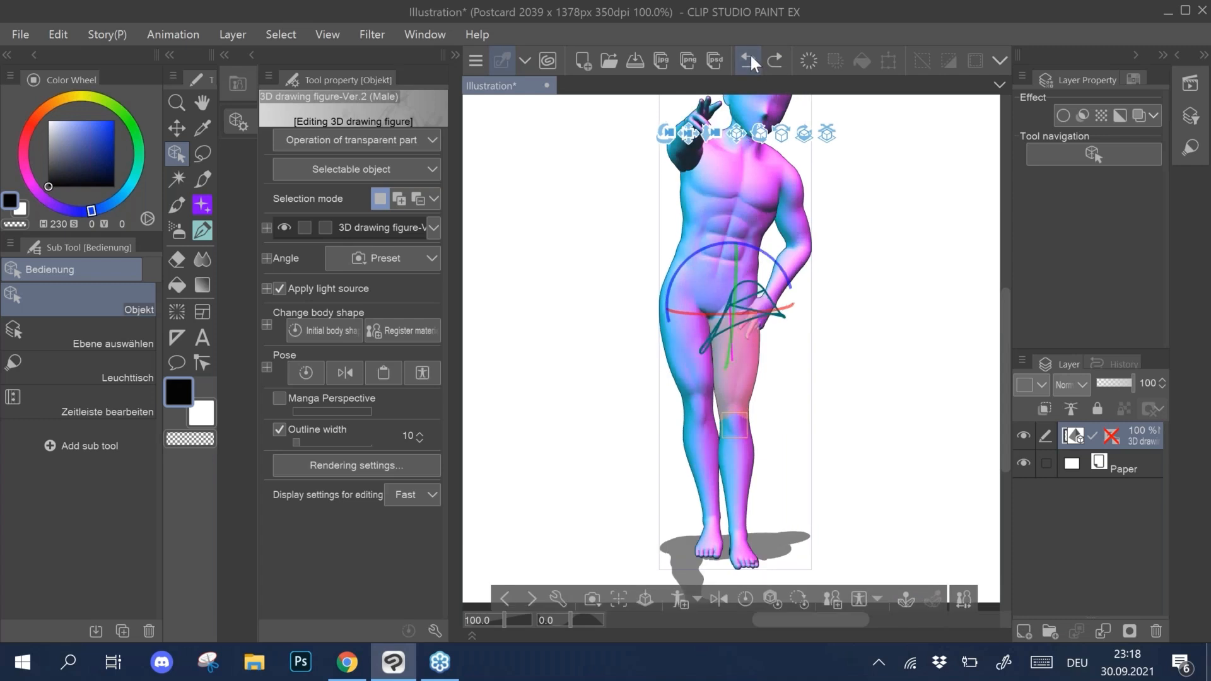
left_click(750, 56)
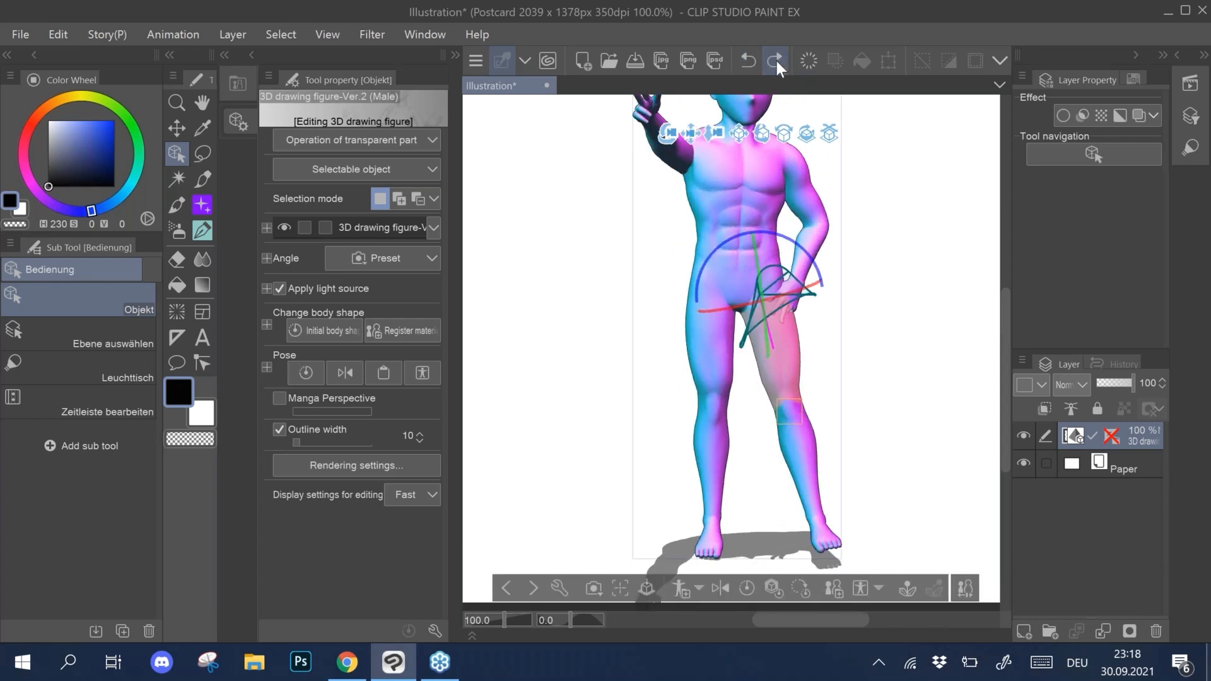
left_click(774, 58)
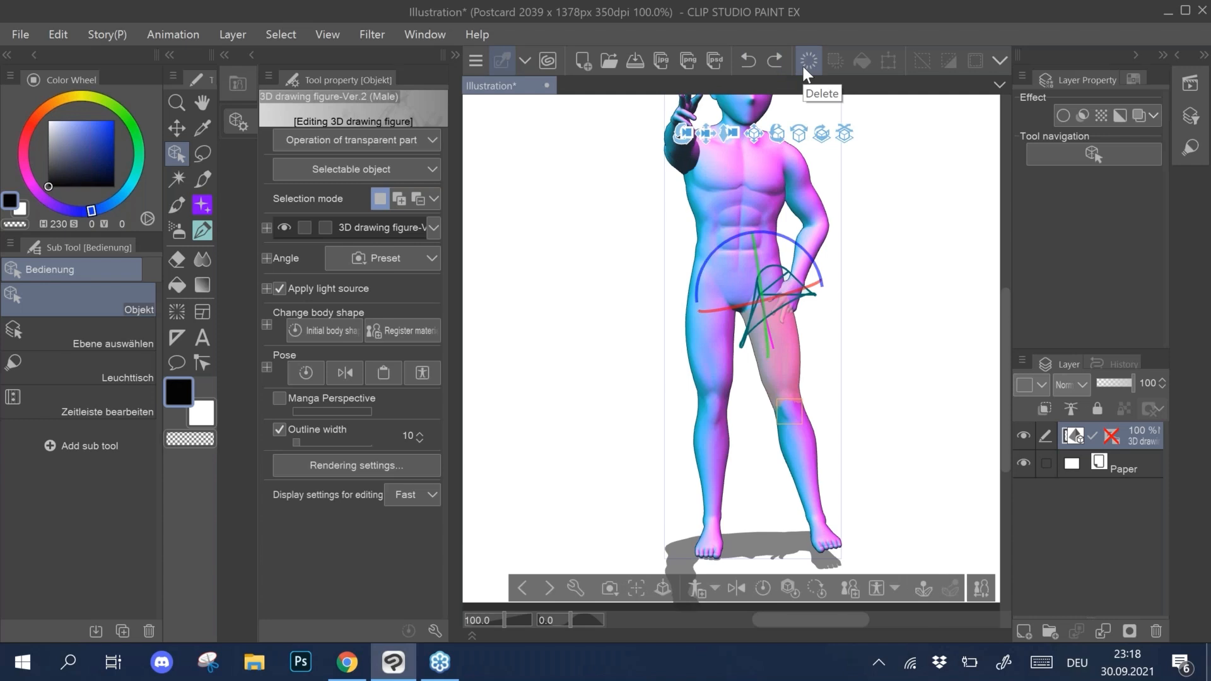
Step: Turn the figure's head toward its raised right arm by moving the face-direction control point to that side
scroll(731, 348, "down", 2)
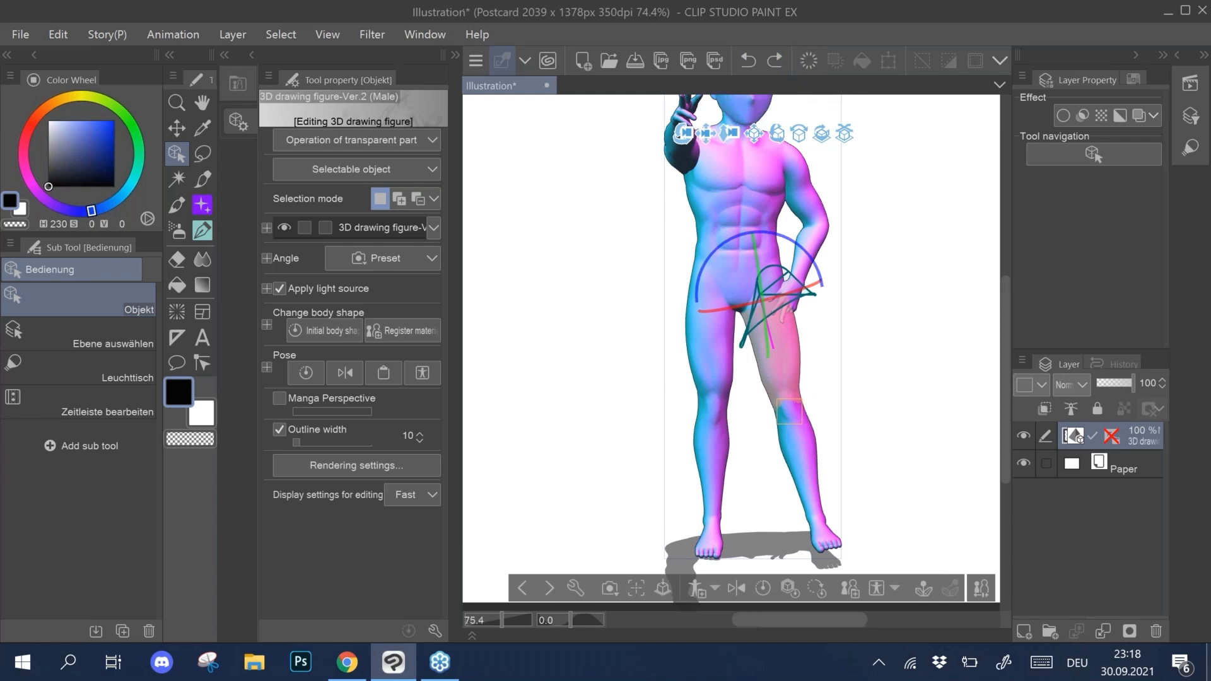
scroll(757, 339, "down", 1)
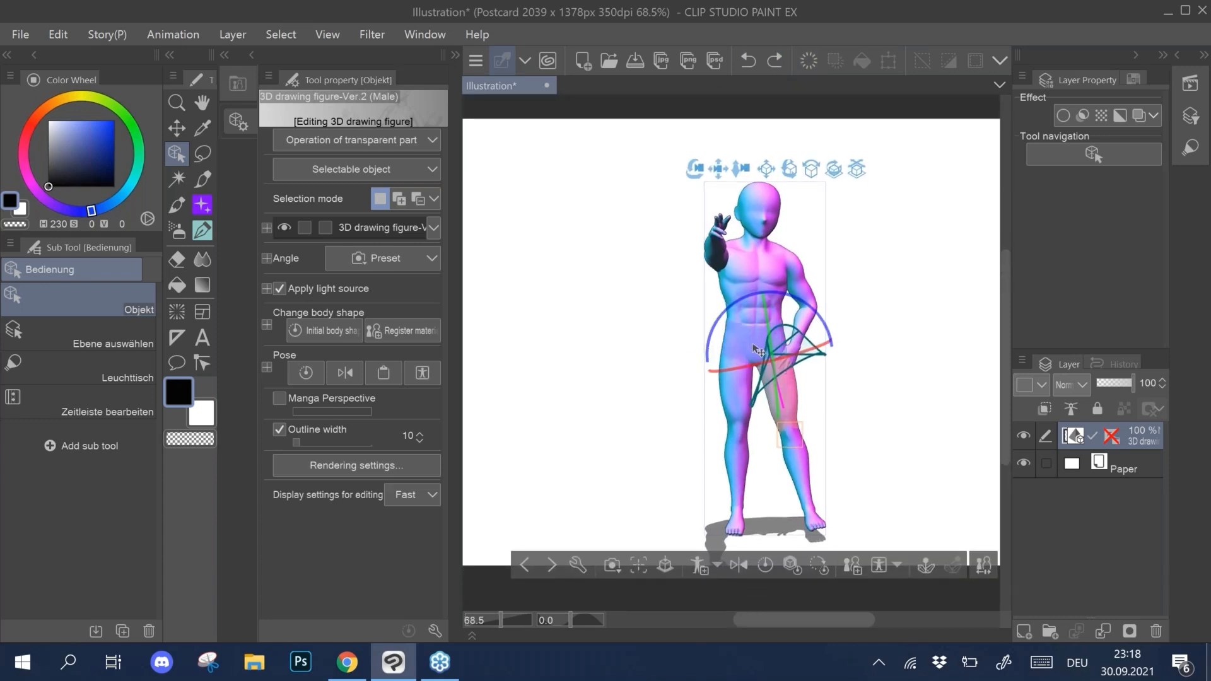
left_click(738, 370)
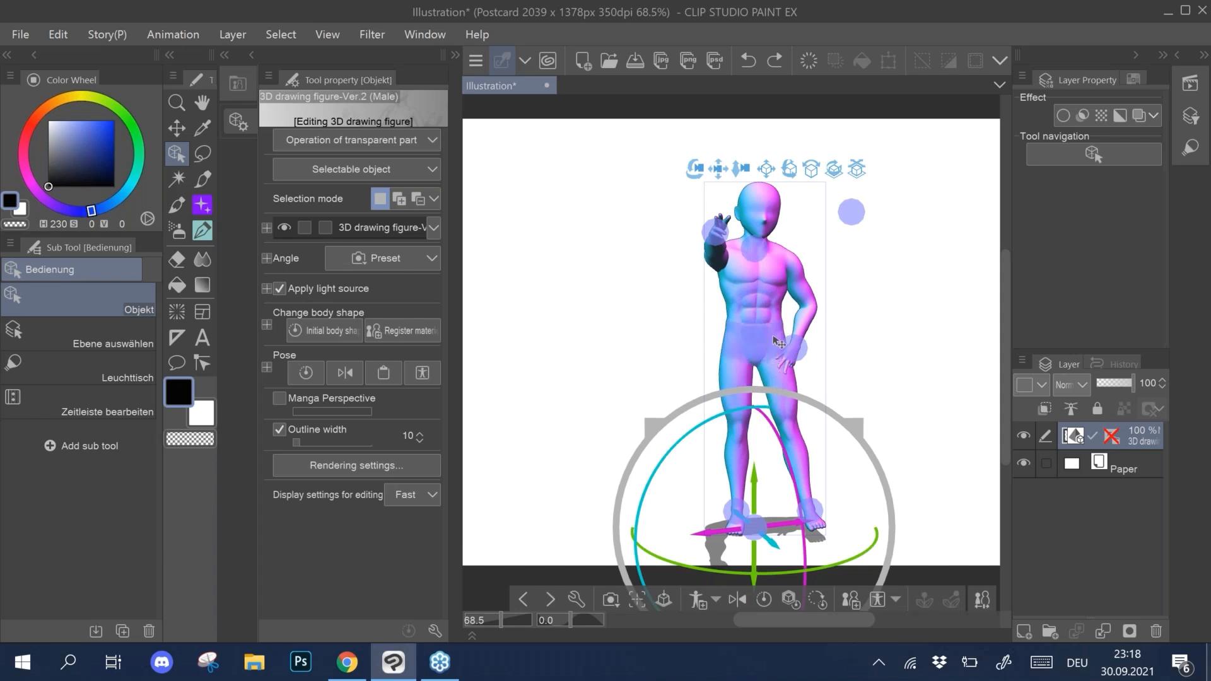
left_click(768, 361)
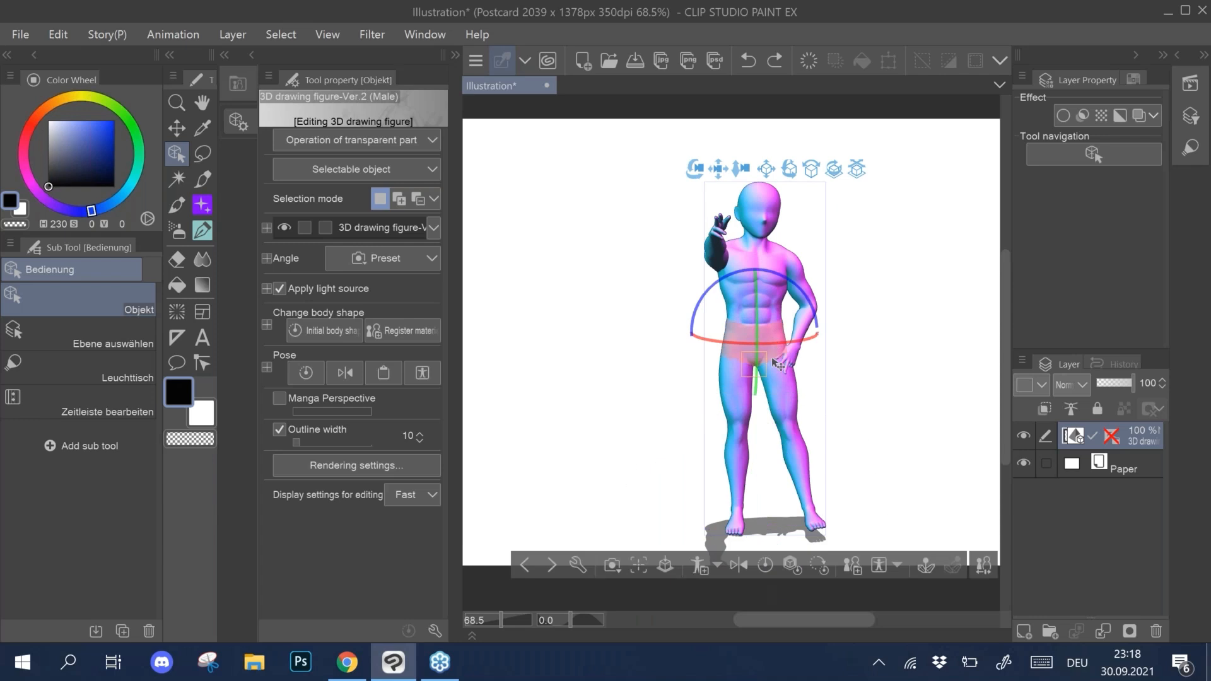
left_click(772, 392)
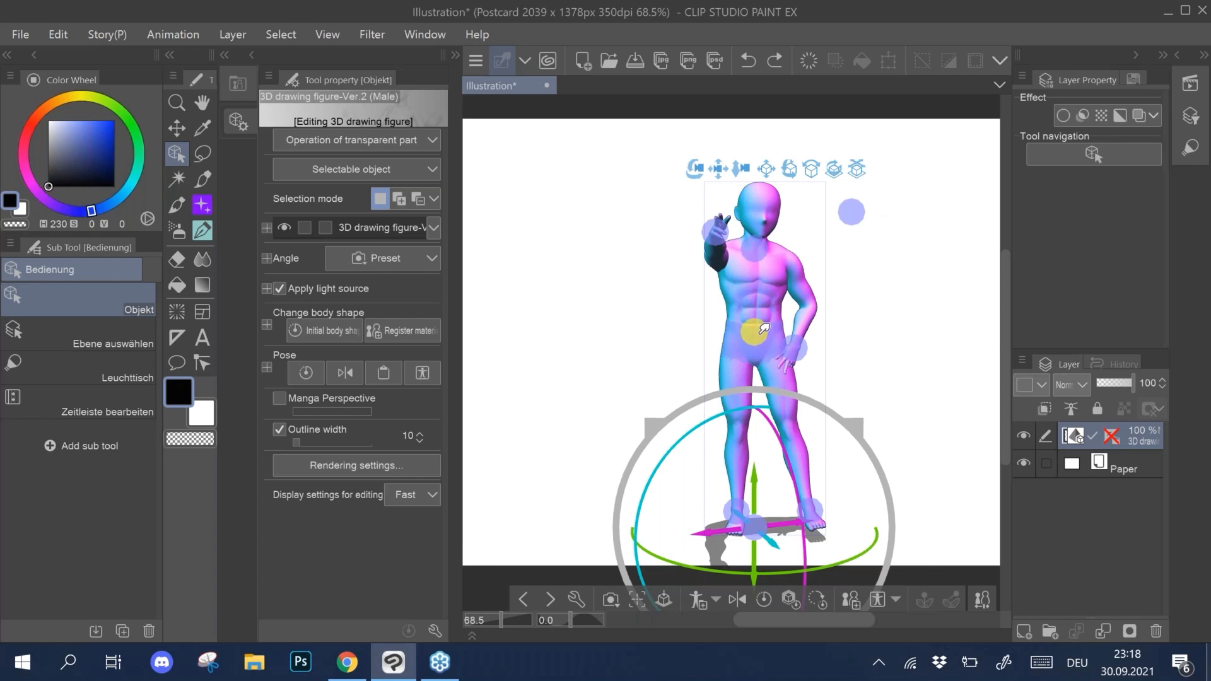
left_click(852, 212)
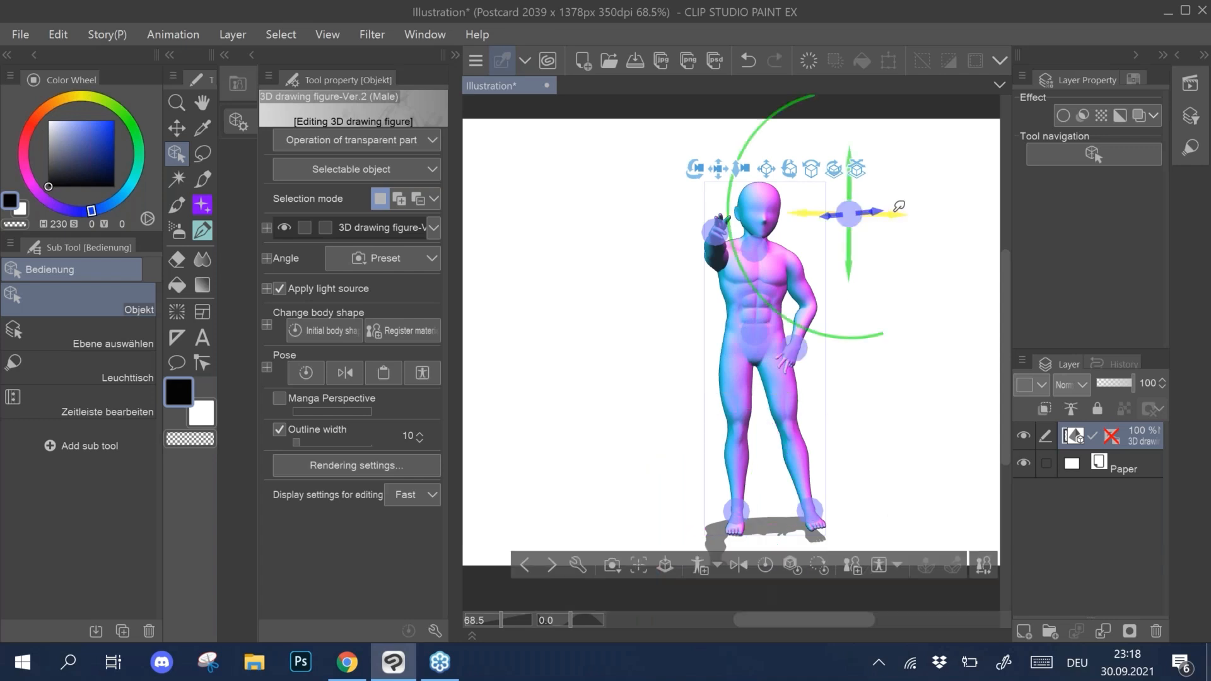
left_click_drag(899, 213, 805, 227)
left_click_drag(690, 245, 951, 225)
left_click(760, 218)
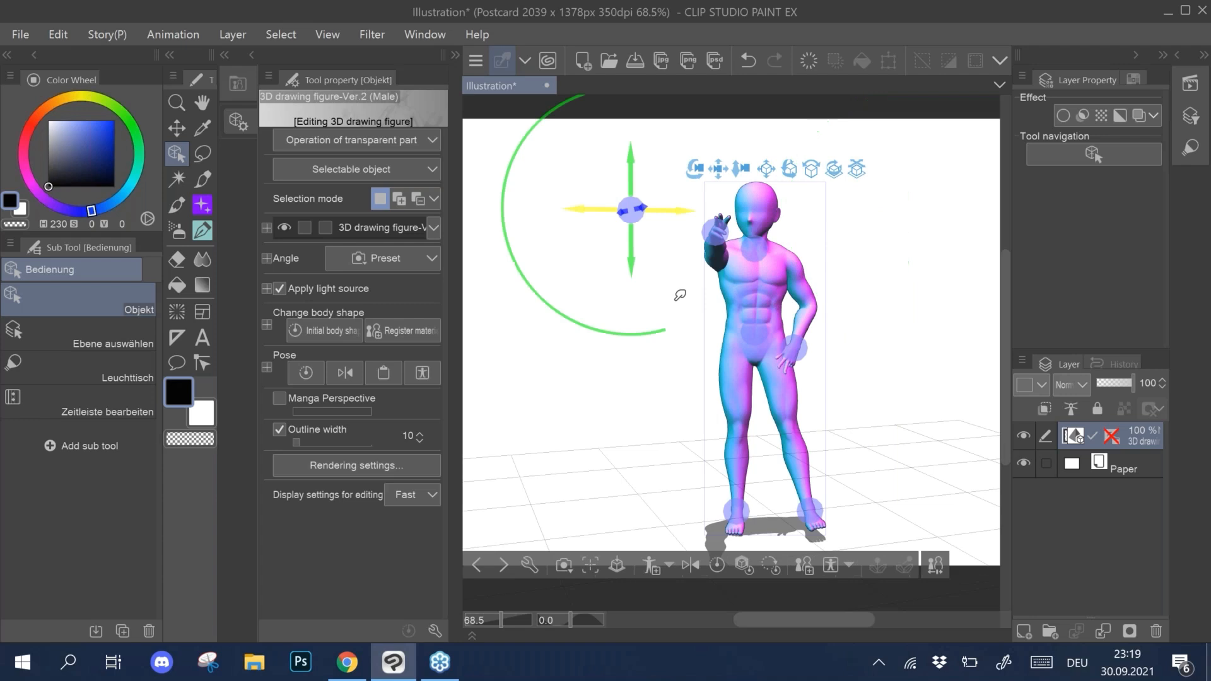
left_click(763, 250)
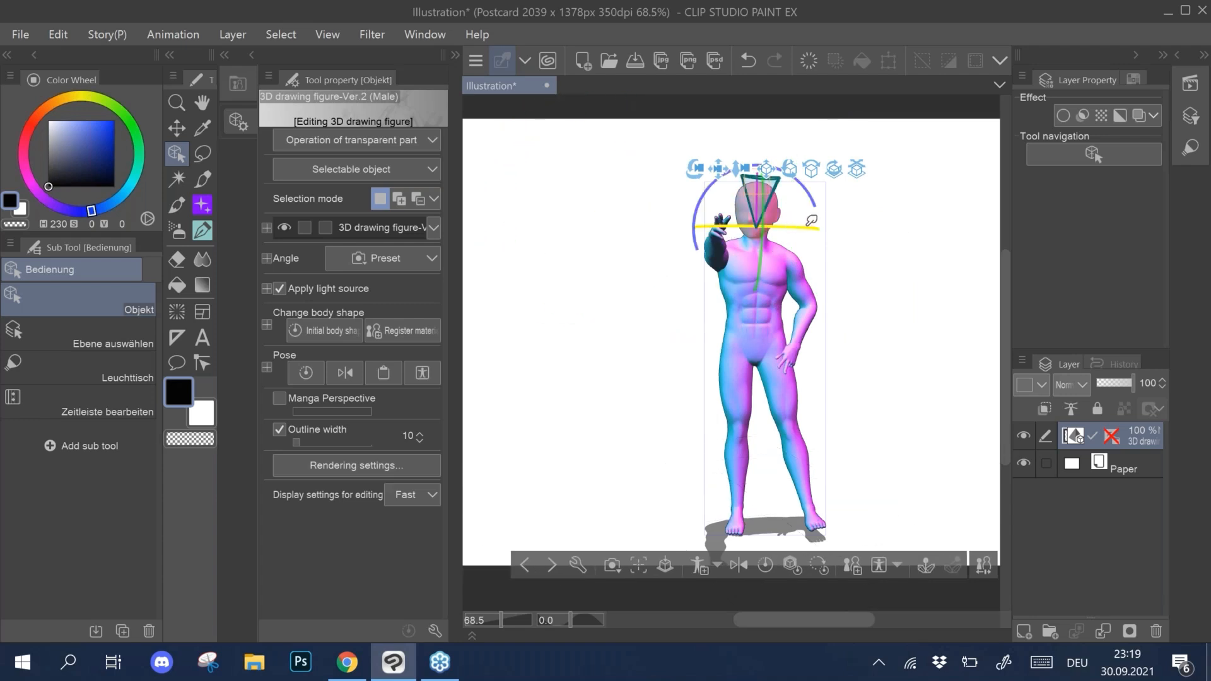
mouse_move(786, 226)
left_mouse_down()
mouse_move(757, 230)
mouse_move(792, 225)
mouse_move(769, 230)
left_mouse_up()
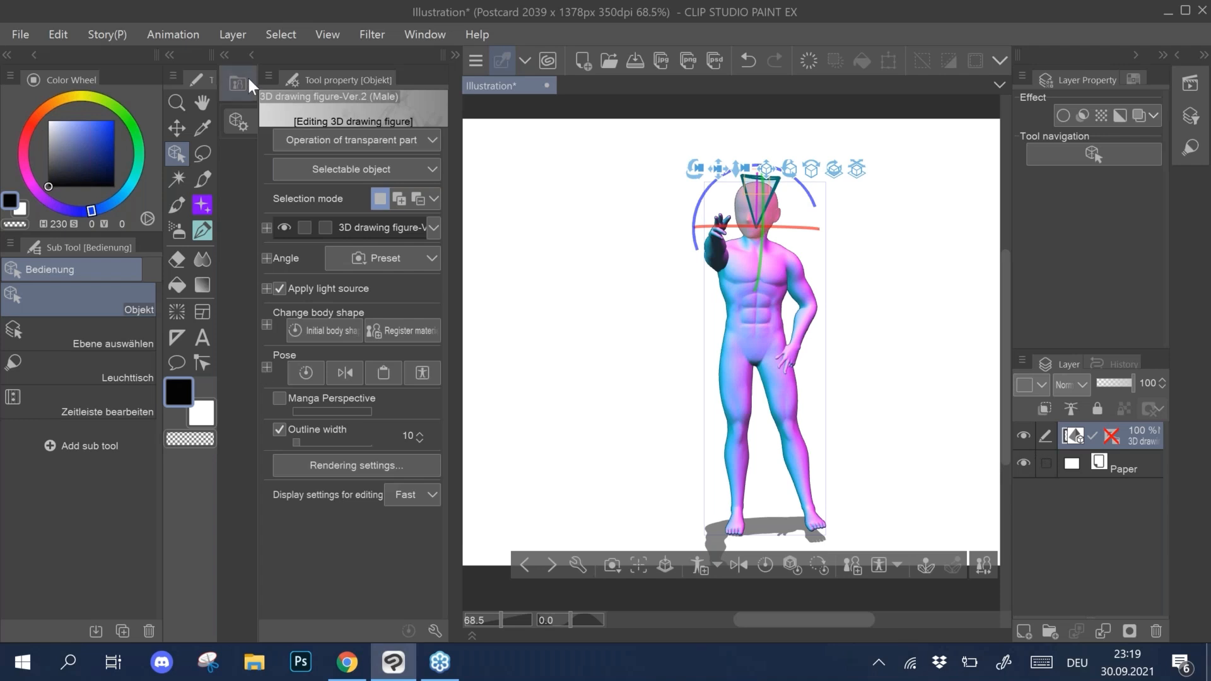
Step: Add a second 3D drawing figure-Ver.2 (Male) beside the posed figure, bring it closer, and rotate it to face the posed figure
left_click(229, 91)
mouse_move(388, 124)
left_mouse_down()
mouse_move(536, 328)
mouse_move(527, 425)
left_mouse_up()
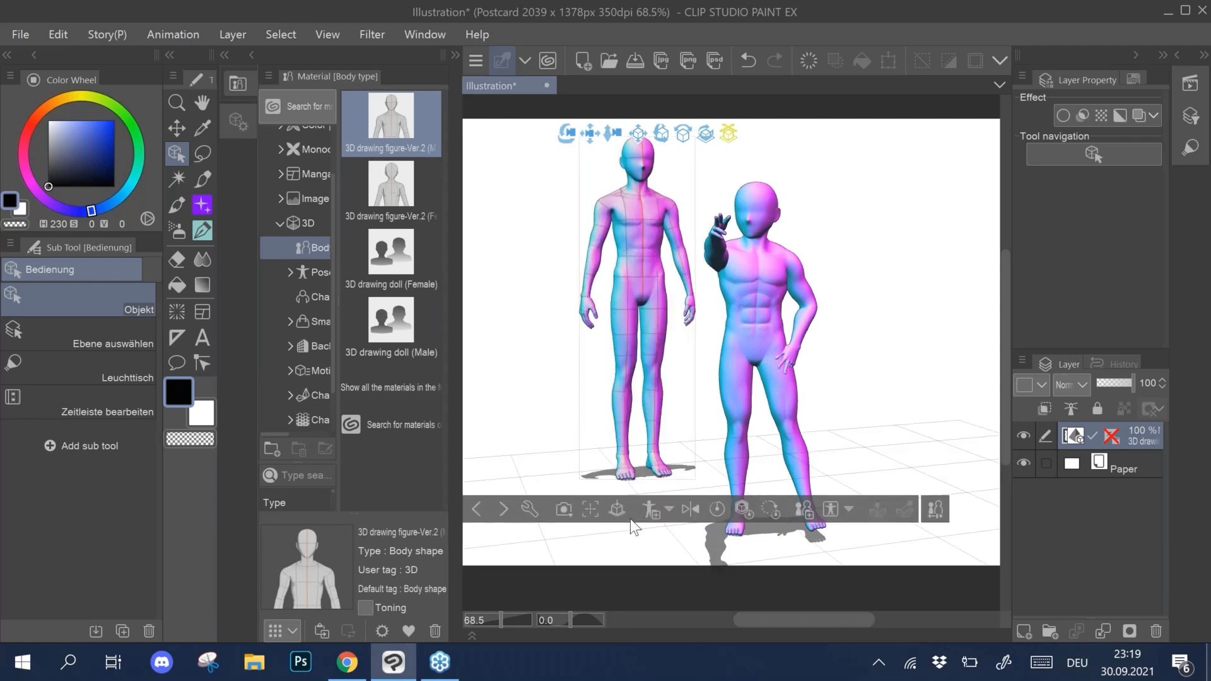
left_click_drag(582, 590, 564, 556)
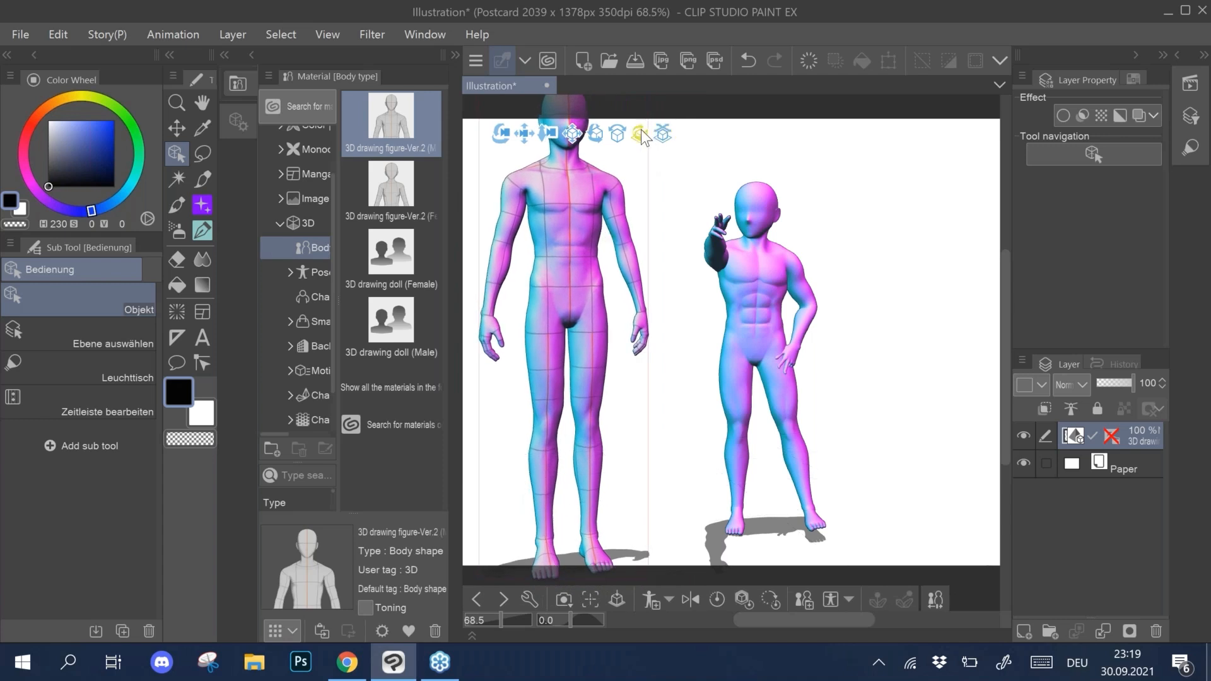
left_click_drag(686, 140, 711, 134)
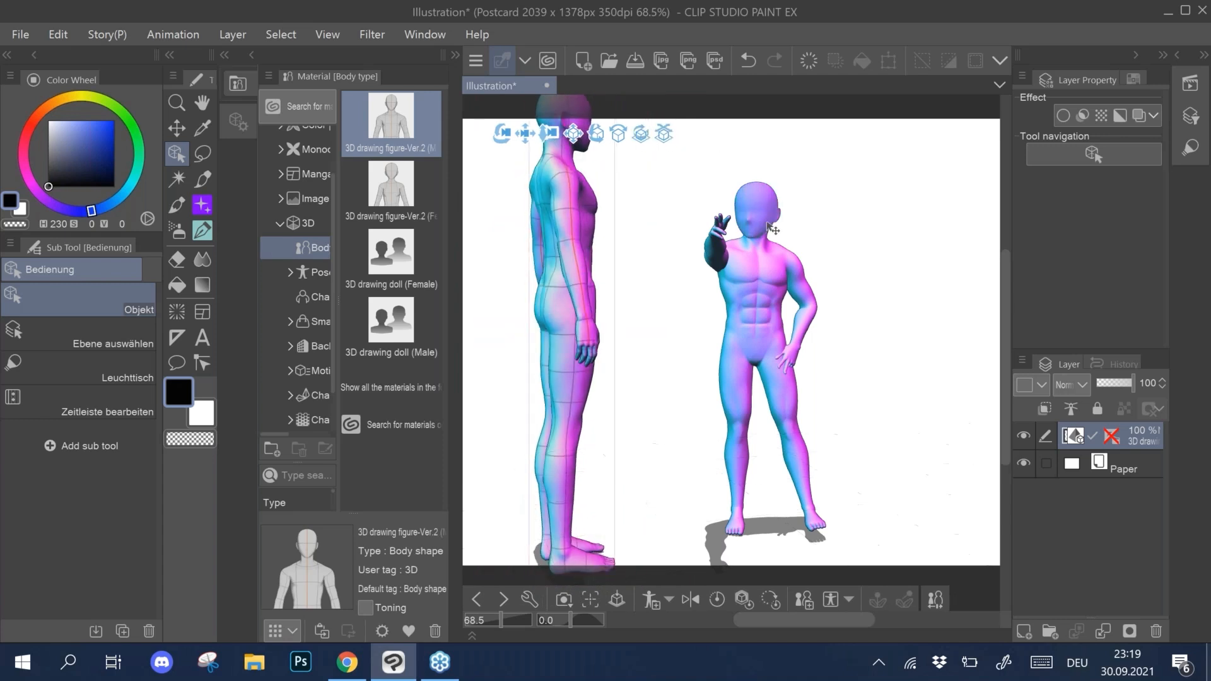
Step: Aim the posed figure's gaze at the new figure's face and the new figure's gaze at the posed figure's head
left_click(780, 320)
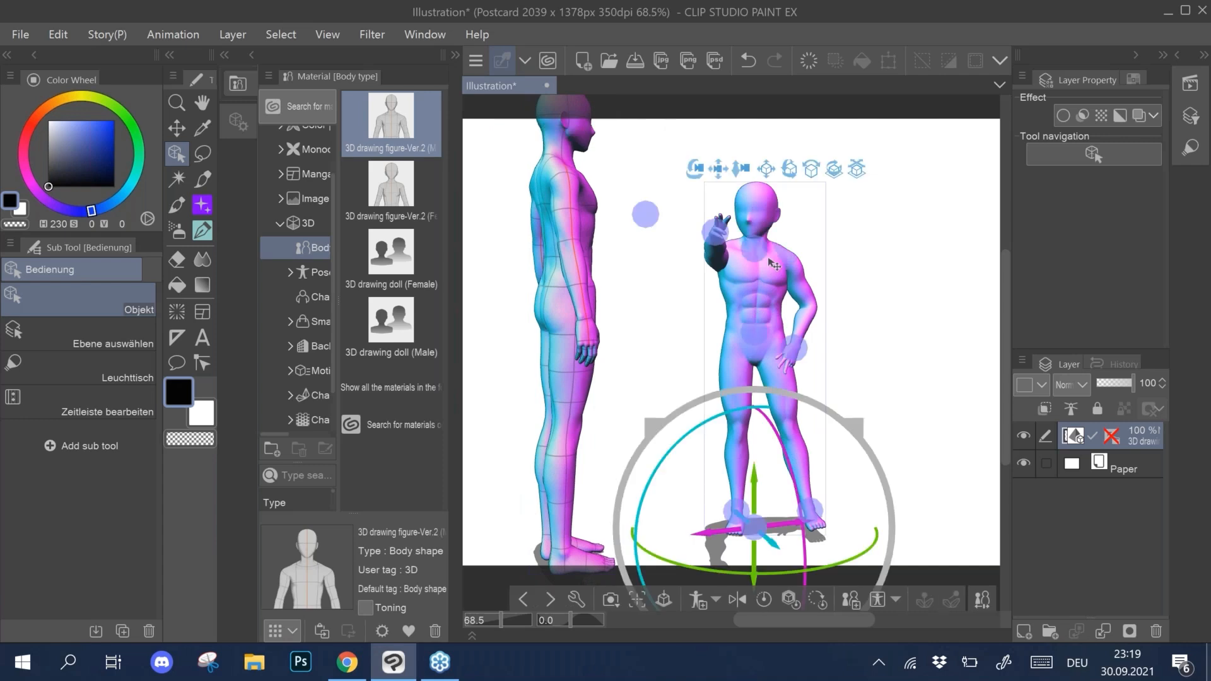
left_click_drag(646, 211, 571, 150)
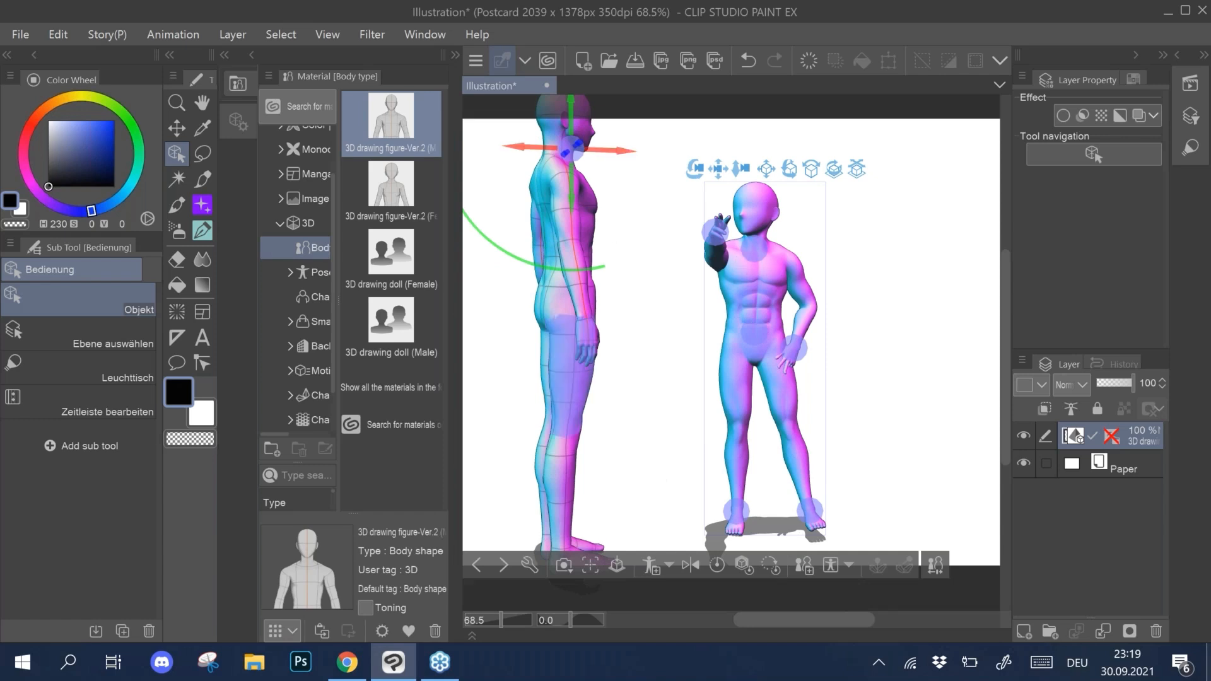
left_click(563, 306)
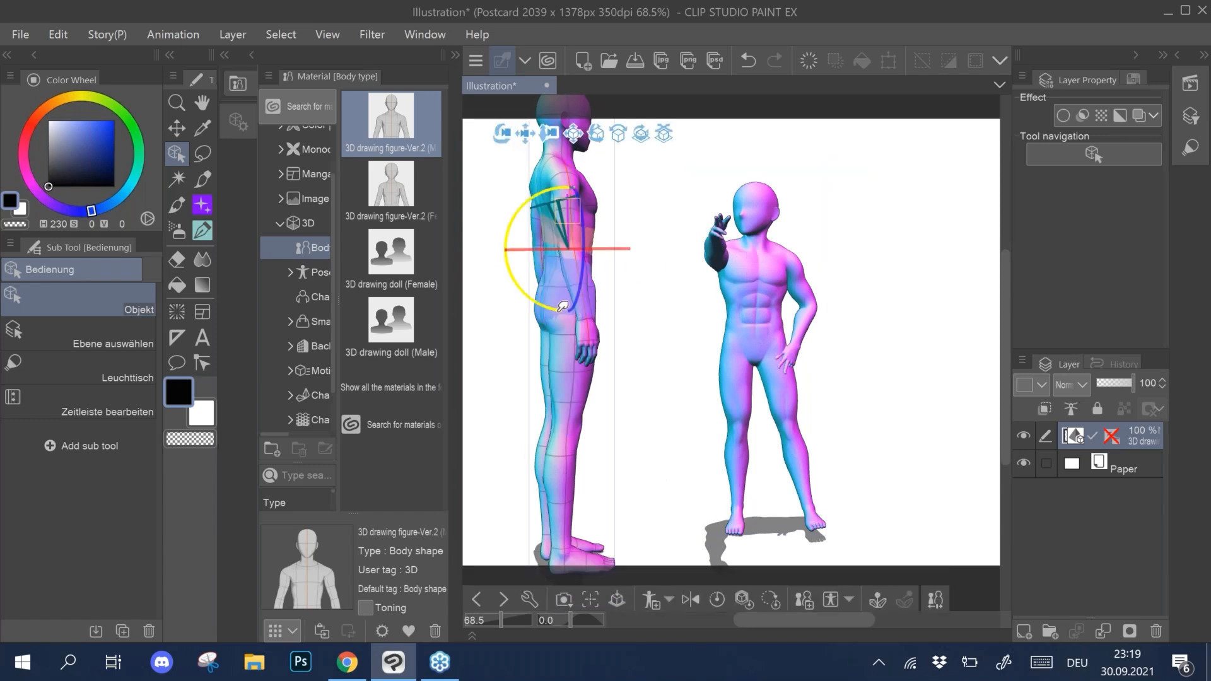
left_click(807, 152)
left_click_drag(806, 154, 783, 218)
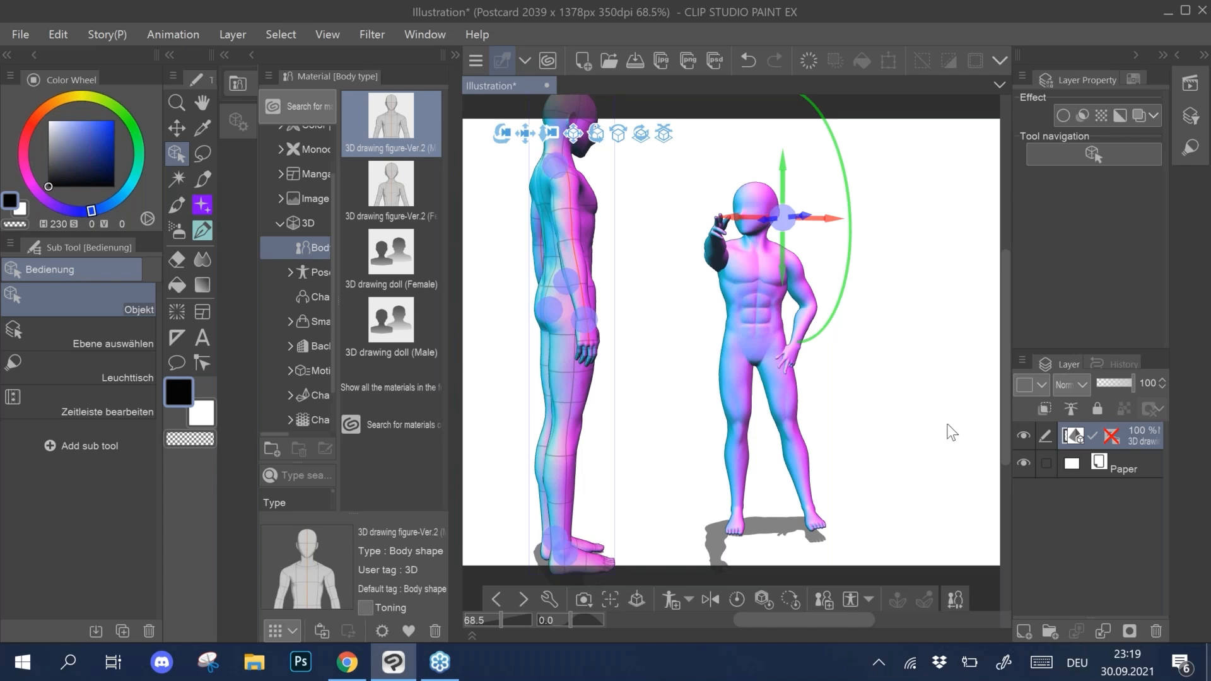
Step: Lower the posed figure's hips with the waist control point and reposition its left hand at the hip
left_click(739, 483)
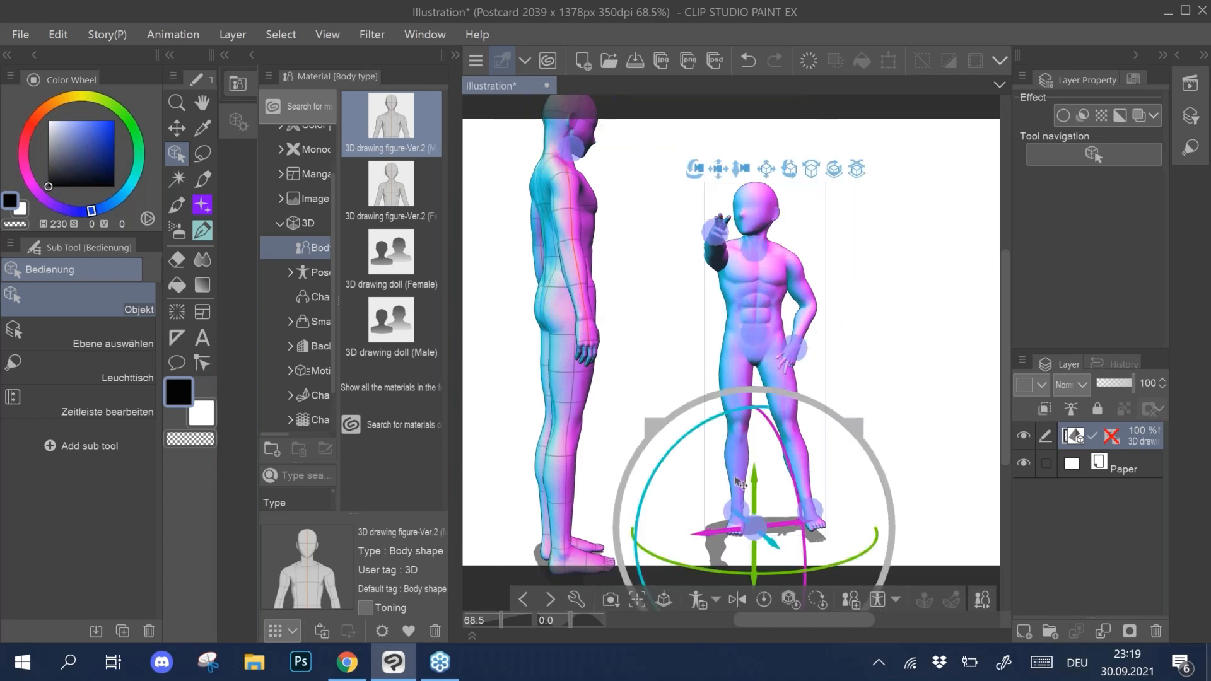
left_click(763, 330)
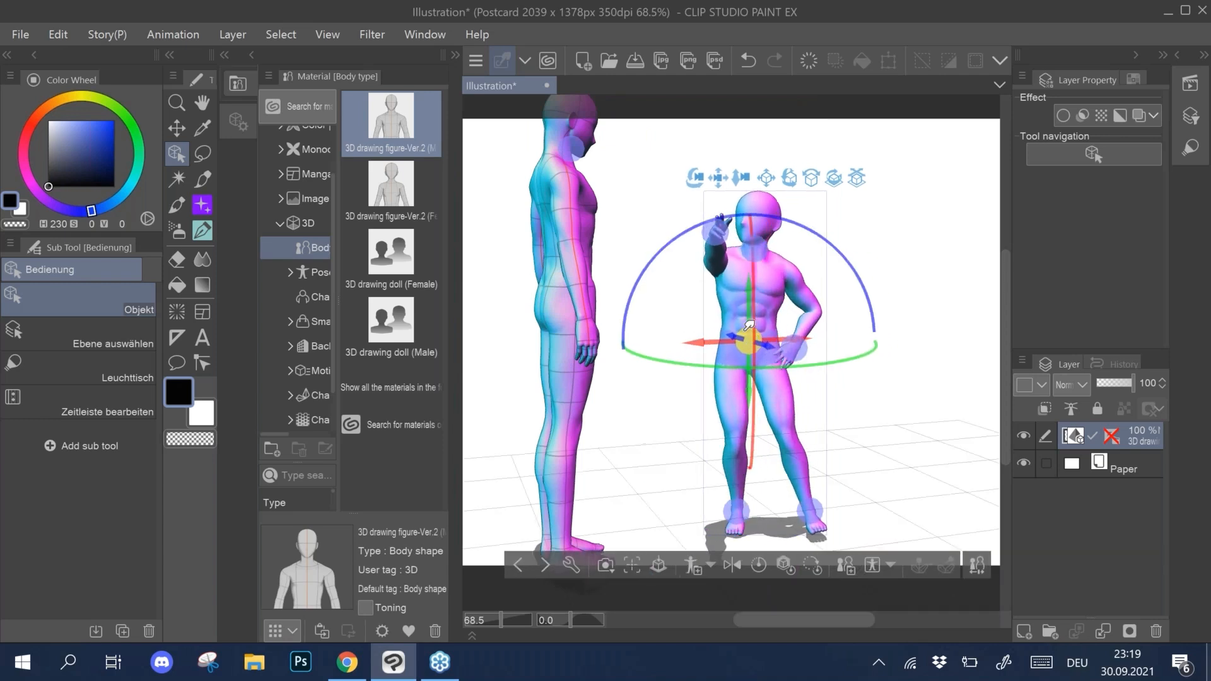
left_click_drag(749, 325, 761, 357)
left_click(795, 351)
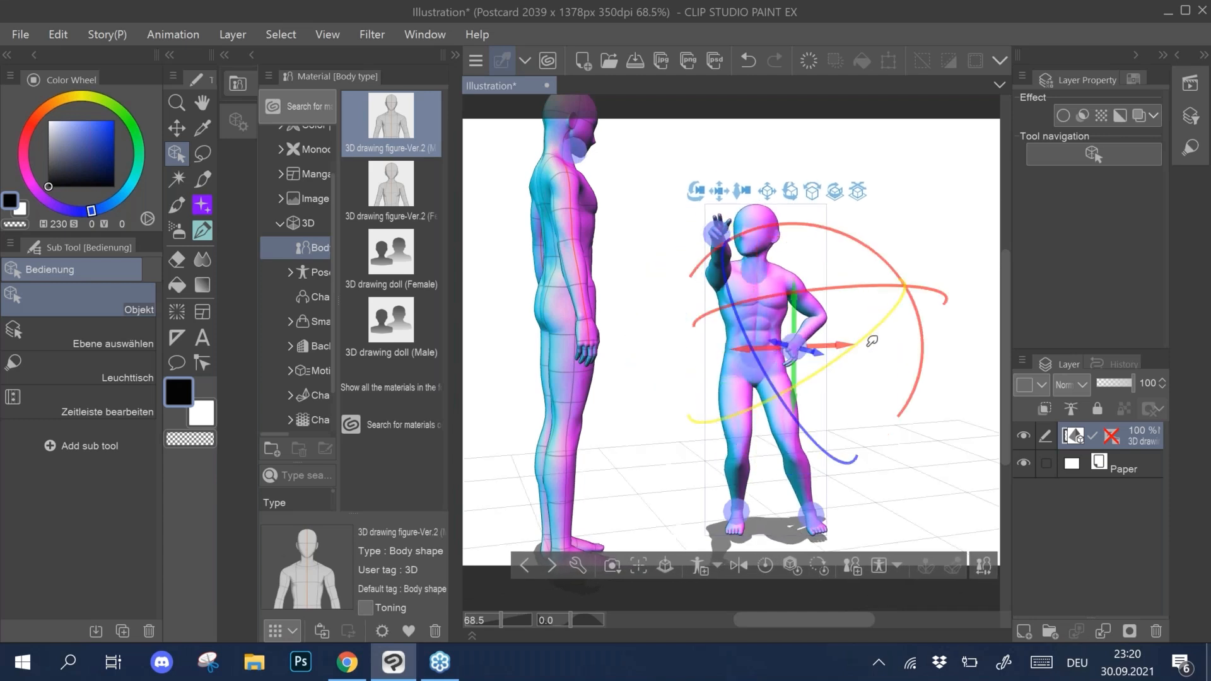
mouse_move(795, 347)
left_mouse_down()
mouse_move(892, 341)
mouse_move(834, 374)
mouse_move(788, 352)
left_mouse_up()
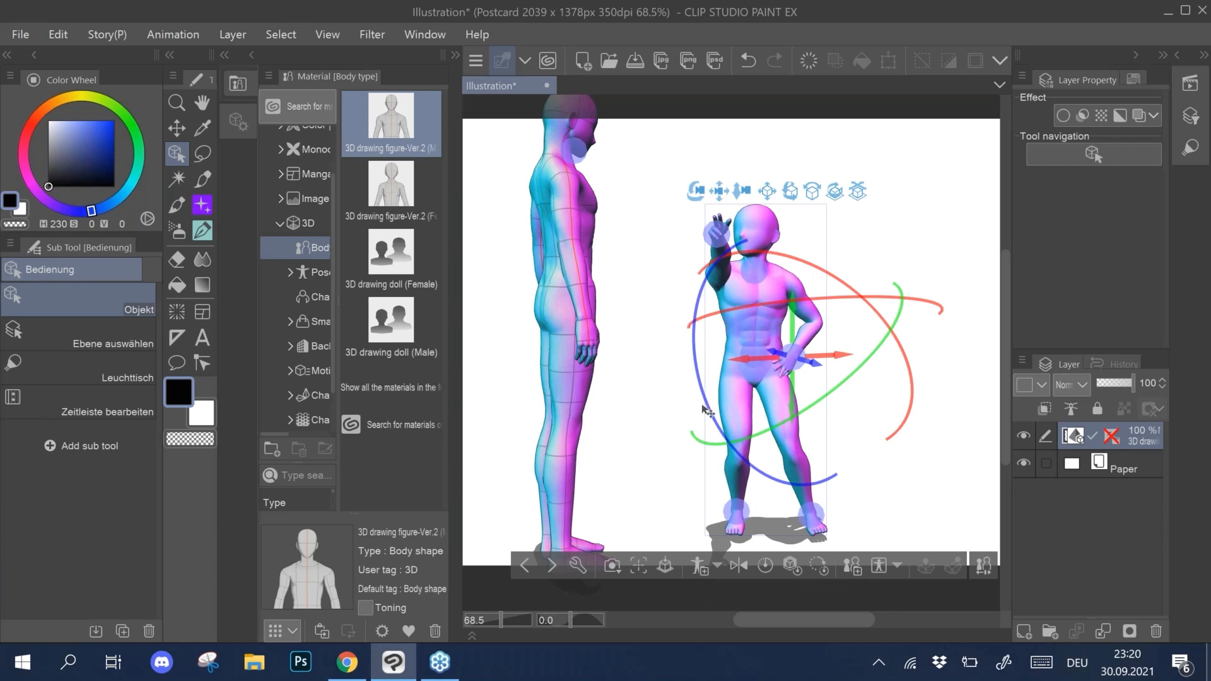
Step: Register the posed figure's current pose as a new pose material
left_click(754, 372)
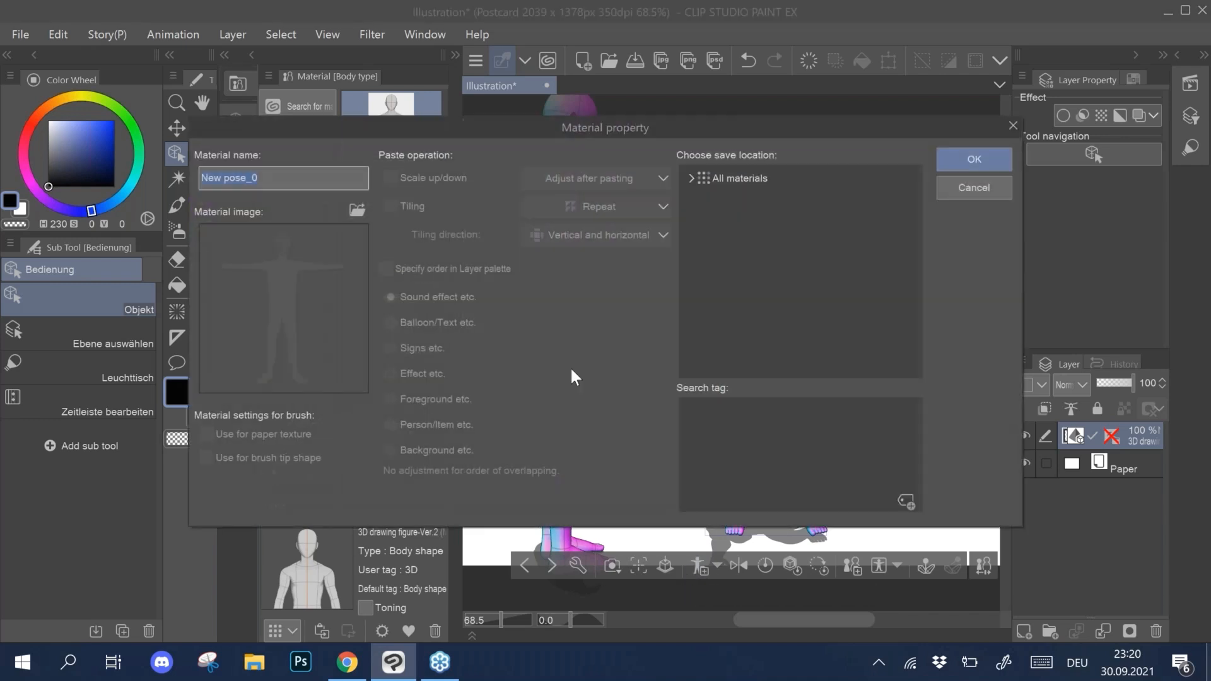
left_click(997, 160)
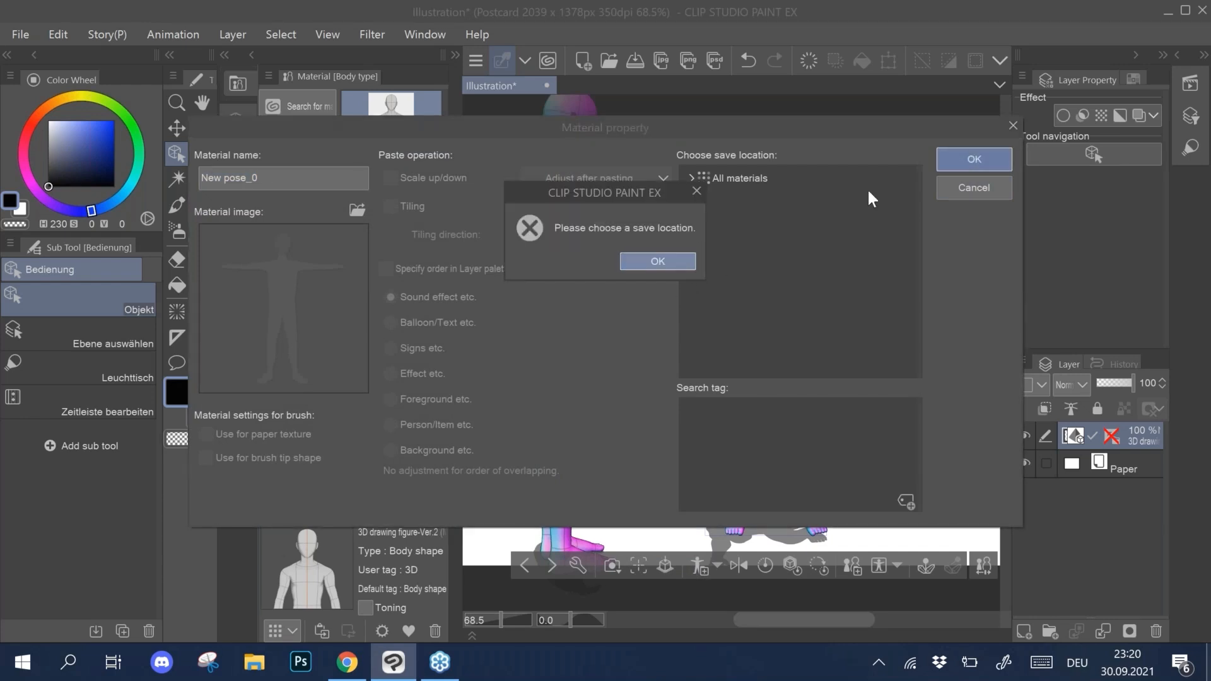
key("Return")
left_click(982, 158)
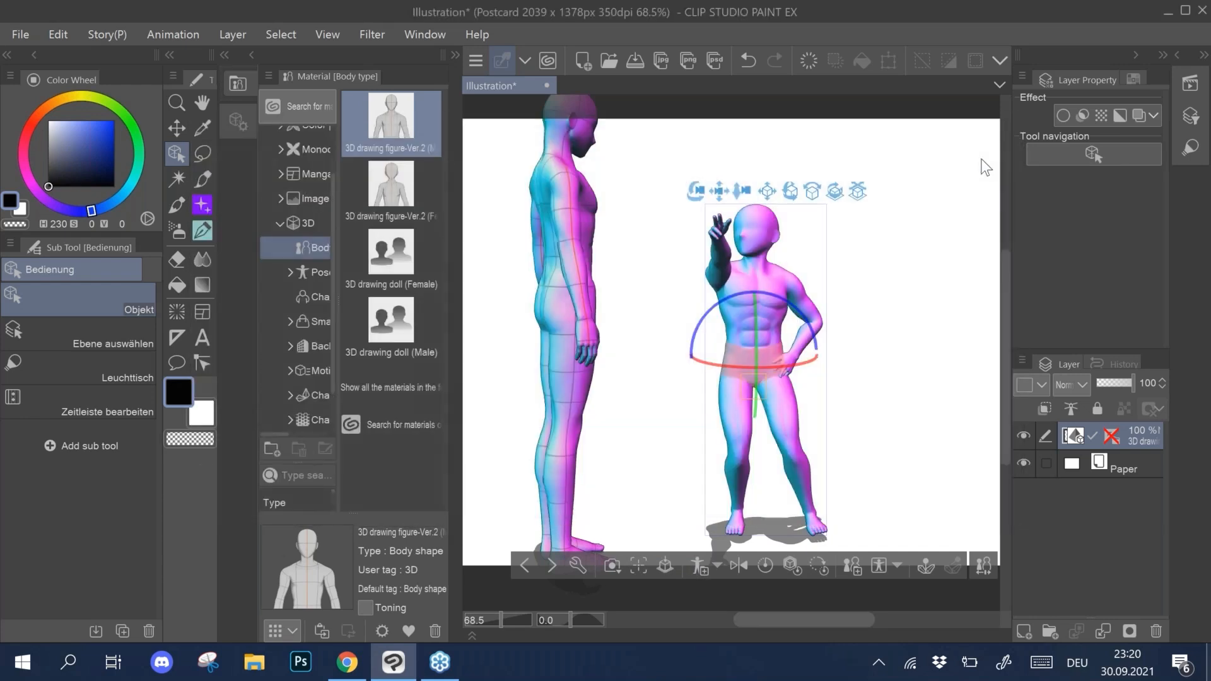
Step: Apply the saved "squatting" pose material to the posed figure
left_click(312, 273)
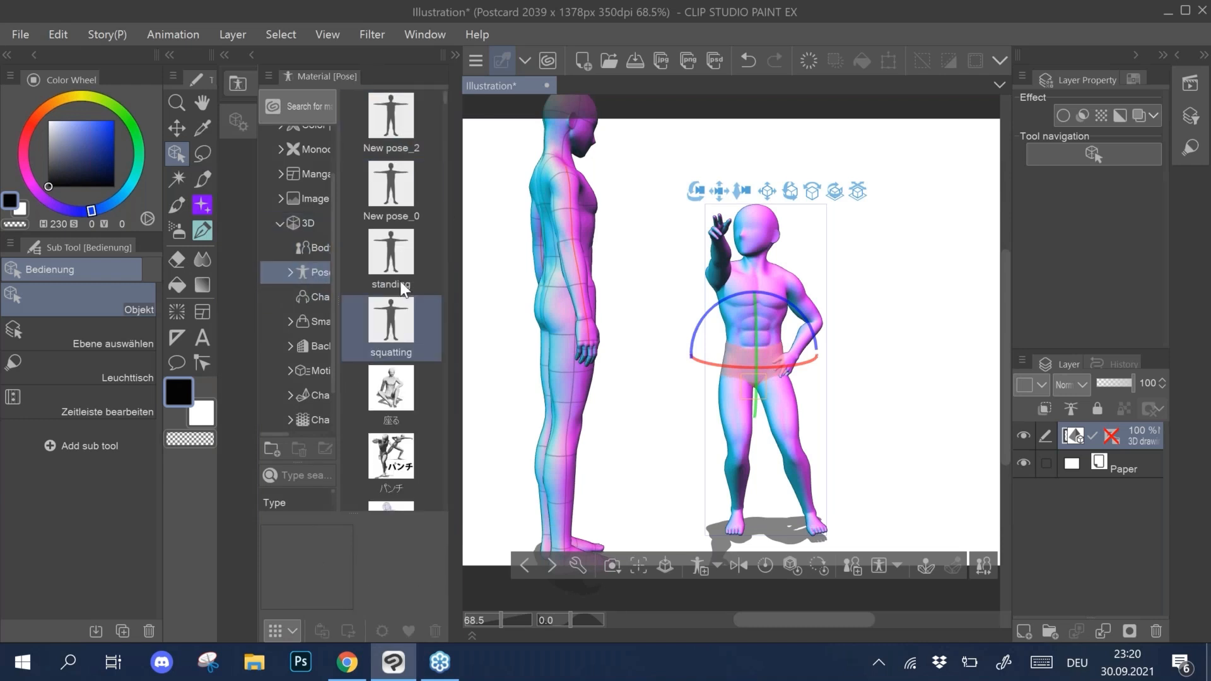
left_click_drag(391, 334, 761, 374)
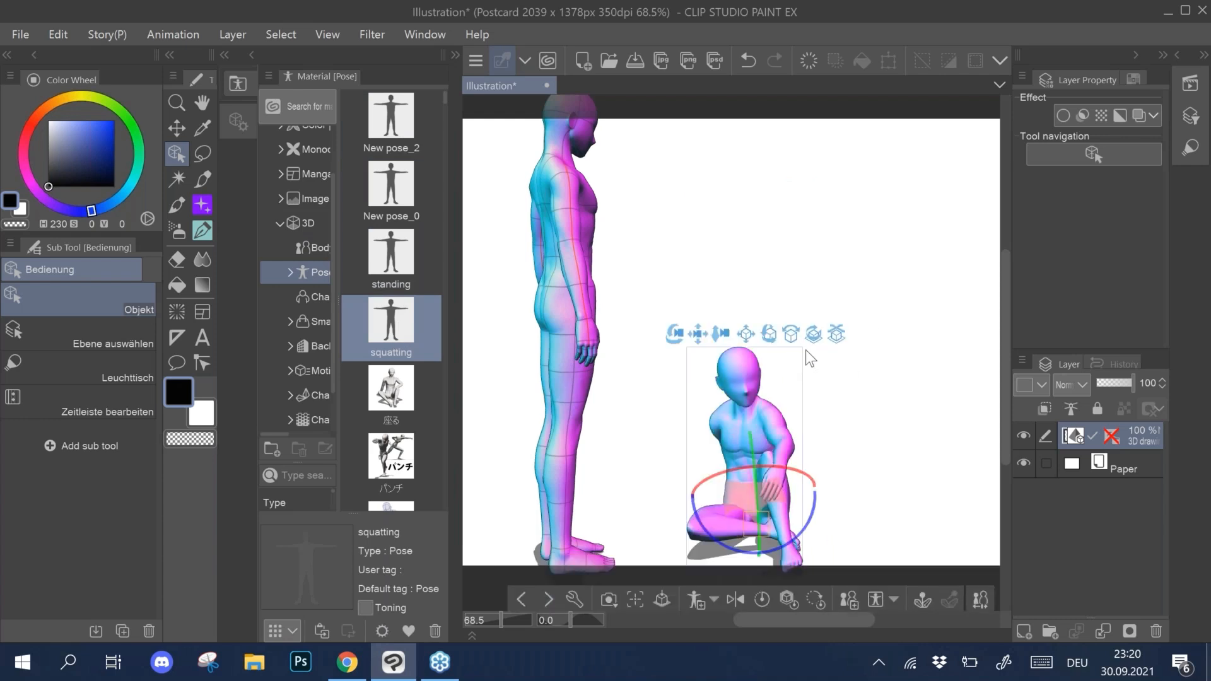
Step: Turn the squatting figure, and apply the "Take a note" pose material to both figures
mouse_move(832, 342)
left_mouse_down()
mouse_move(876, 341)
mouse_move(831, 358)
left_mouse_up()
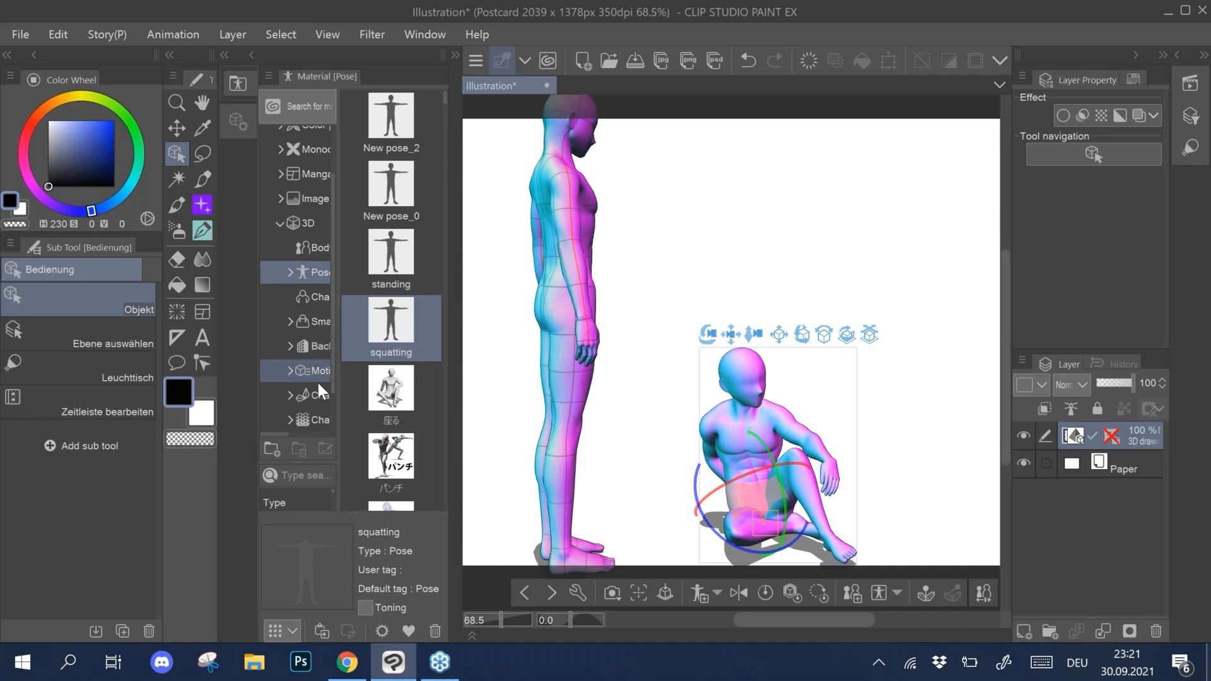
left_click_drag(442, 99, 445, 176)
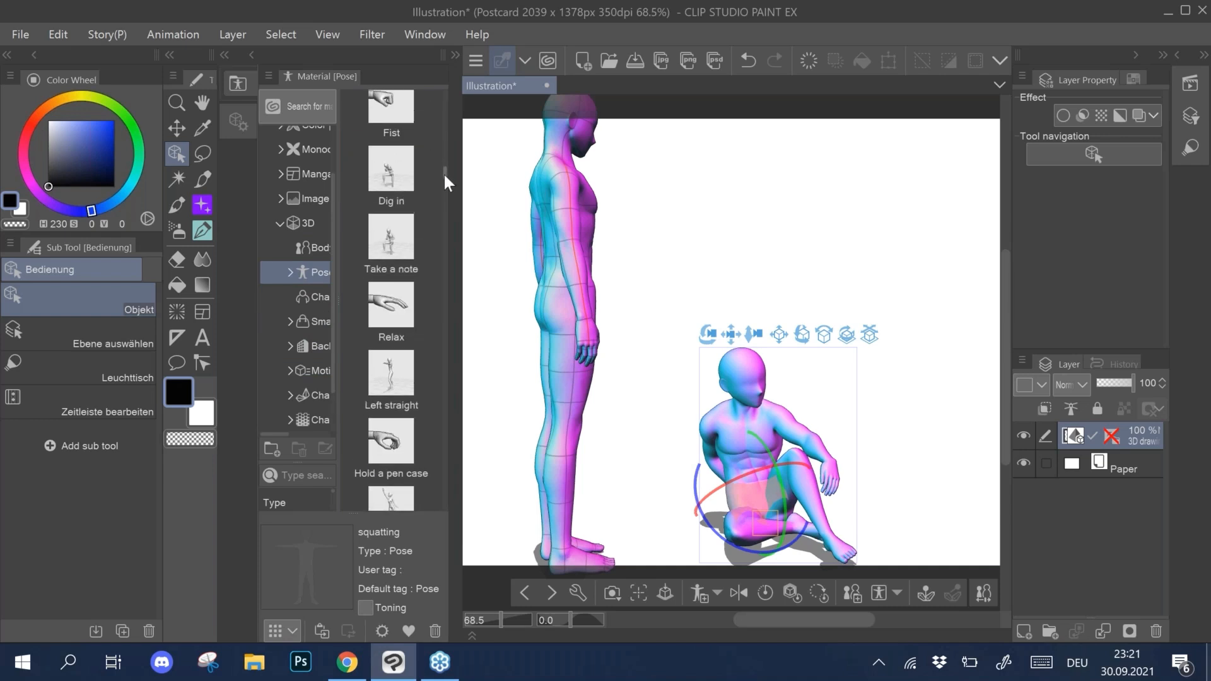
left_click_drag(393, 252, 747, 476)
left_click_drag(399, 249, 584, 302)
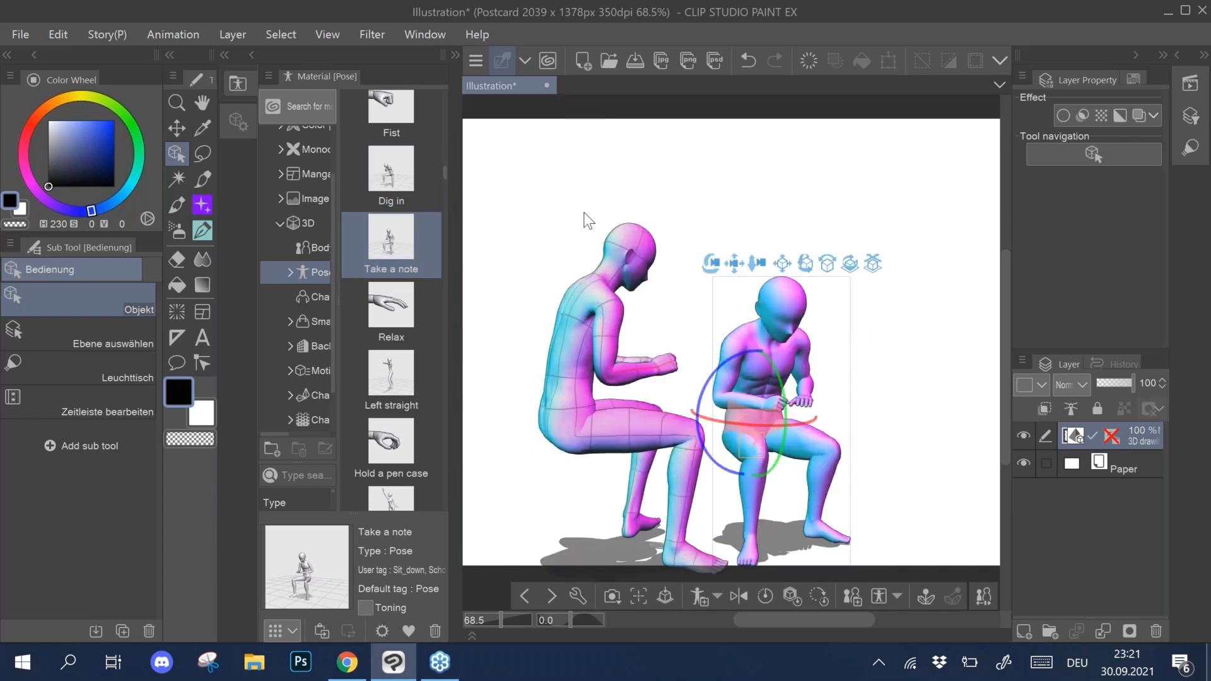
Step: Select the larger seated figure and rotate the whole figure to face the front
left_click(570, 421)
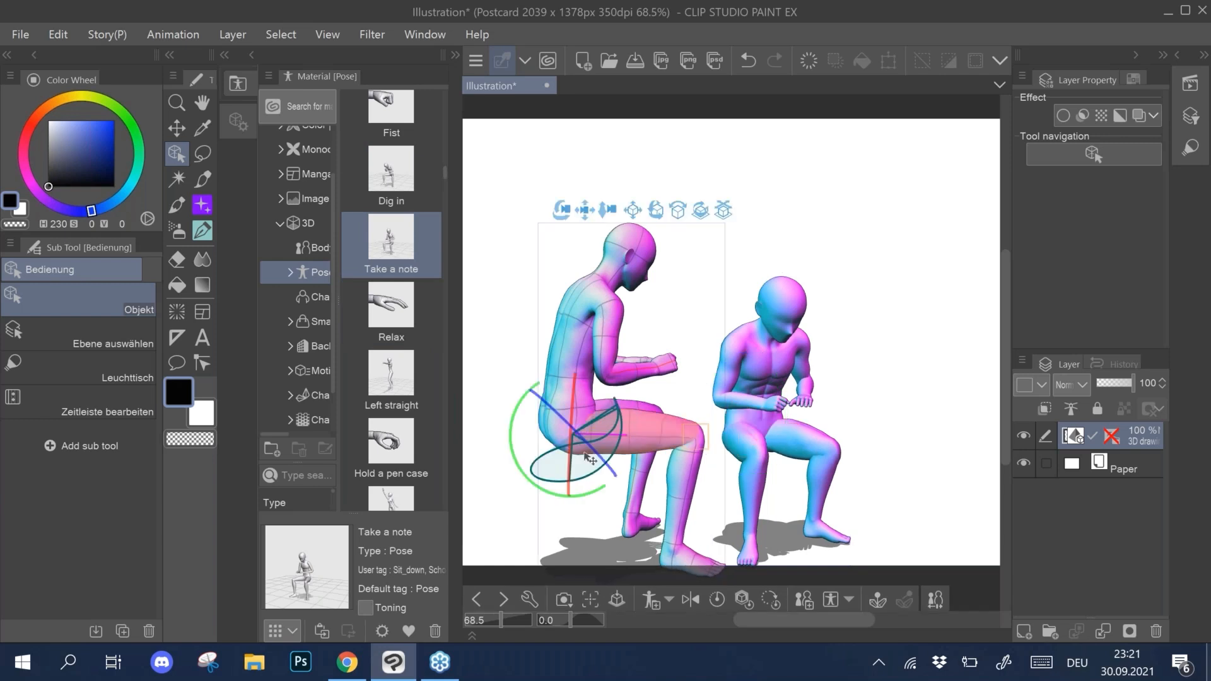
left_click(621, 441)
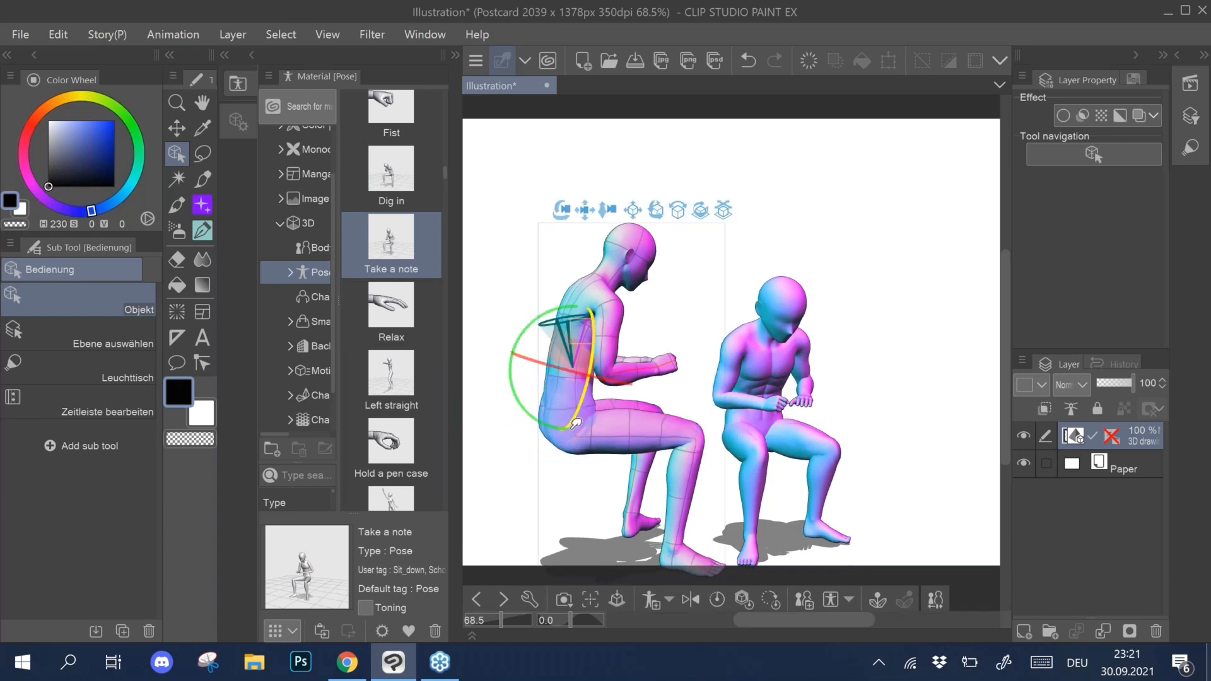
mouse_move(657, 222)
left_mouse_down()
mouse_move(611, 239)
mouse_move(577, 233)
mouse_move(656, 225)
left_mouse_up()
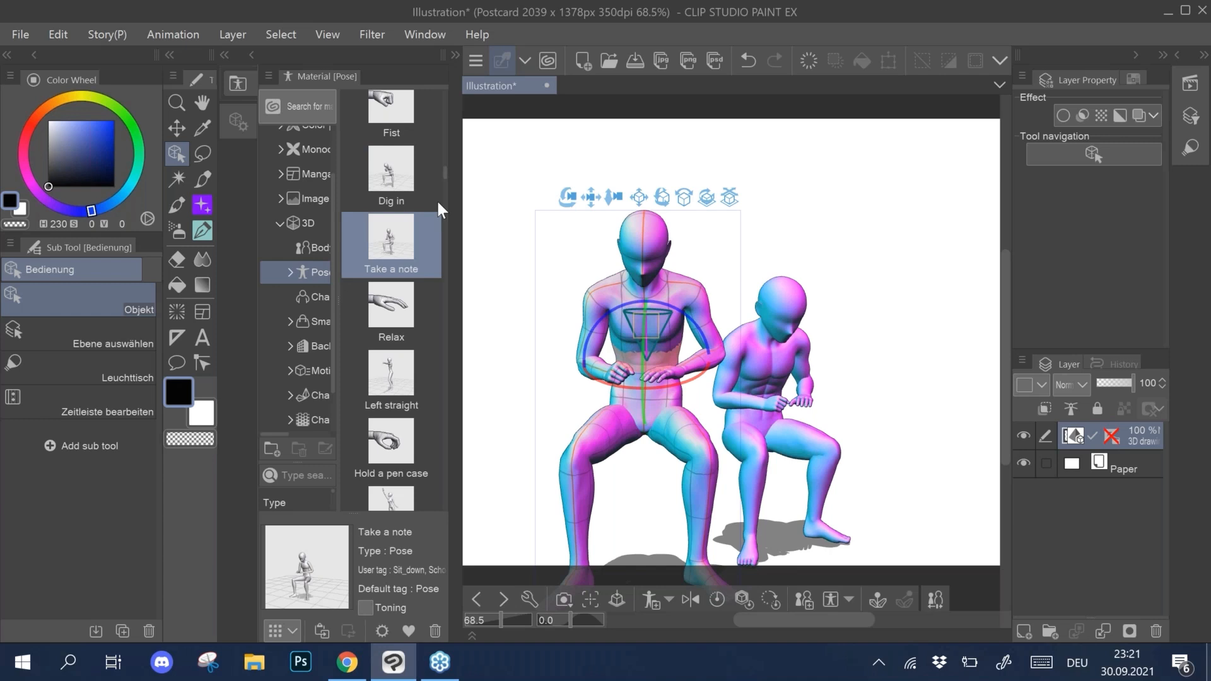
Step: Apply the saved "standing" pose material to the larger figure
left_click(435, 170)
left_click_drag(444, 173, 647, 361)
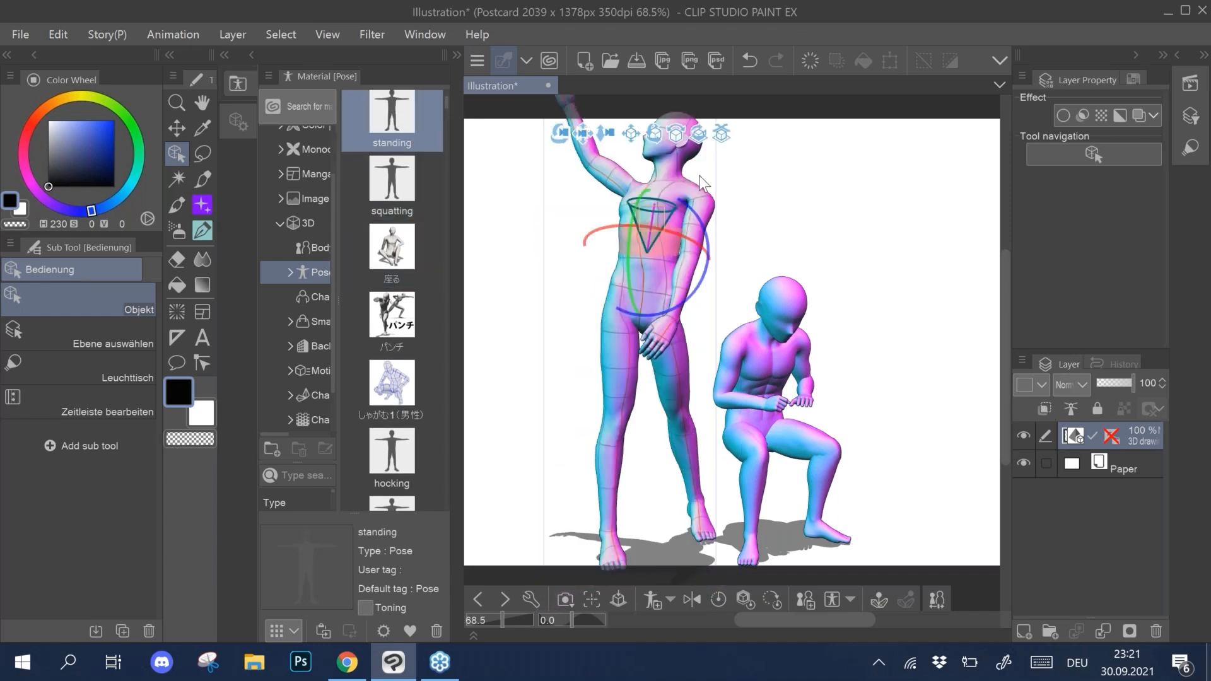
left_click_drag(561, 258, 644, 259)
Step: Try the "Erase blackboard" pose and the "Notice mistakes" pose on the larger figure
left_click_drag(444, 104, 454, 190)
mouse_move(394, 272)
left_mouse_down()
mouse_move(741, 366)
mouse_move(760, 350)
left_mouse_up()
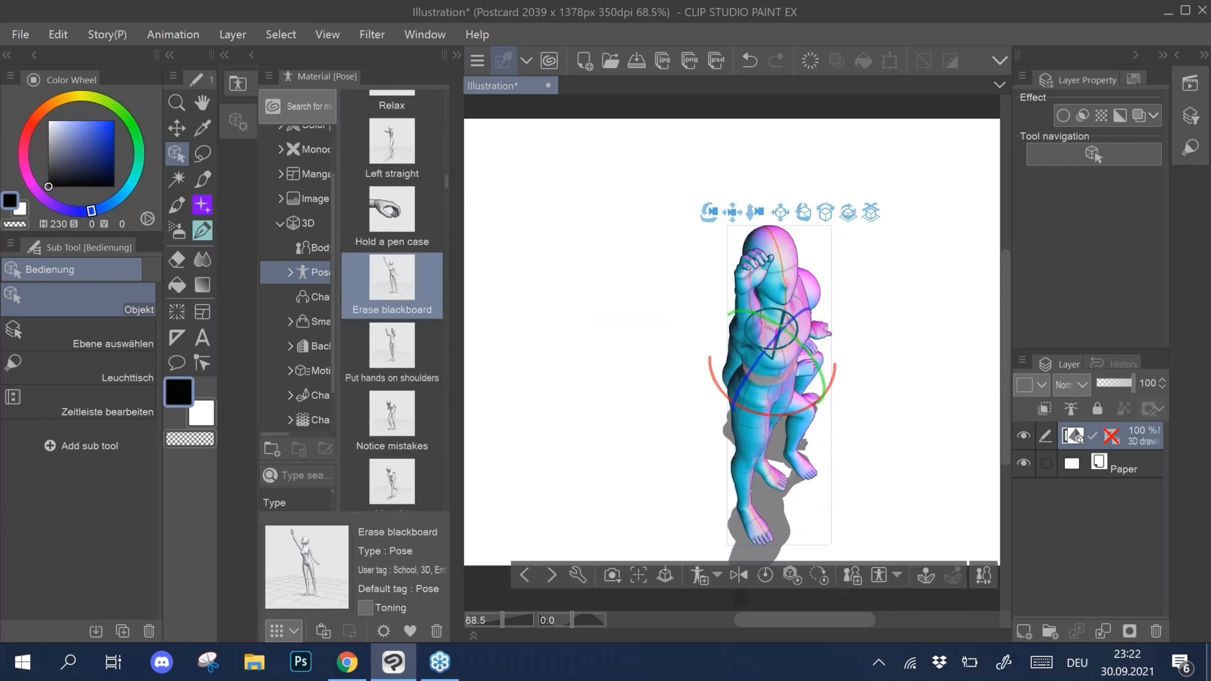
left_click_drag(854, 269, 723, 324)
left_click(711, 326)
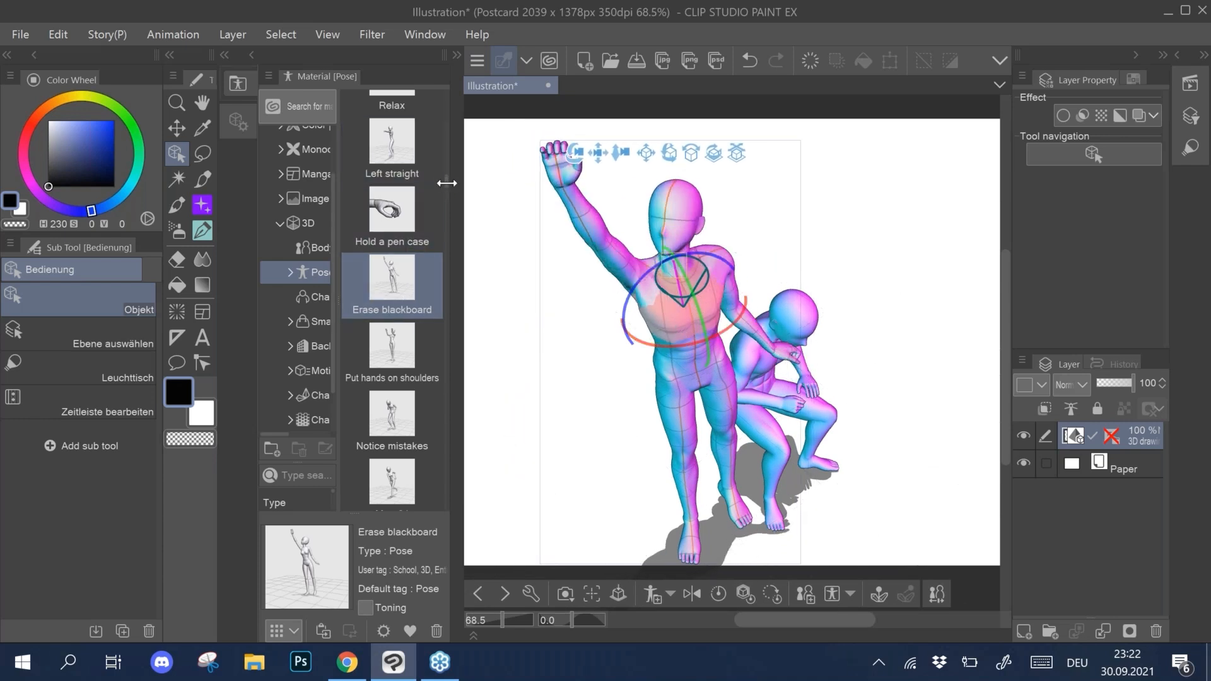
scroll(446, 180, "down", 3)
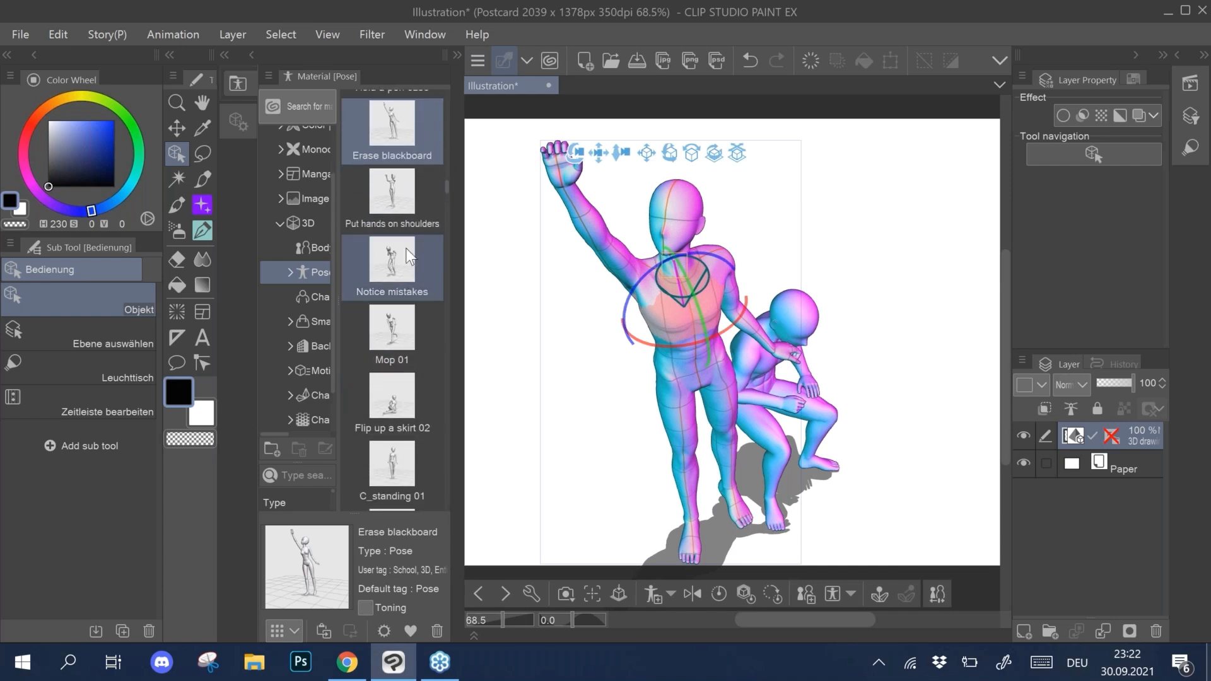
left_click_drag(400, 246, 678, 315)
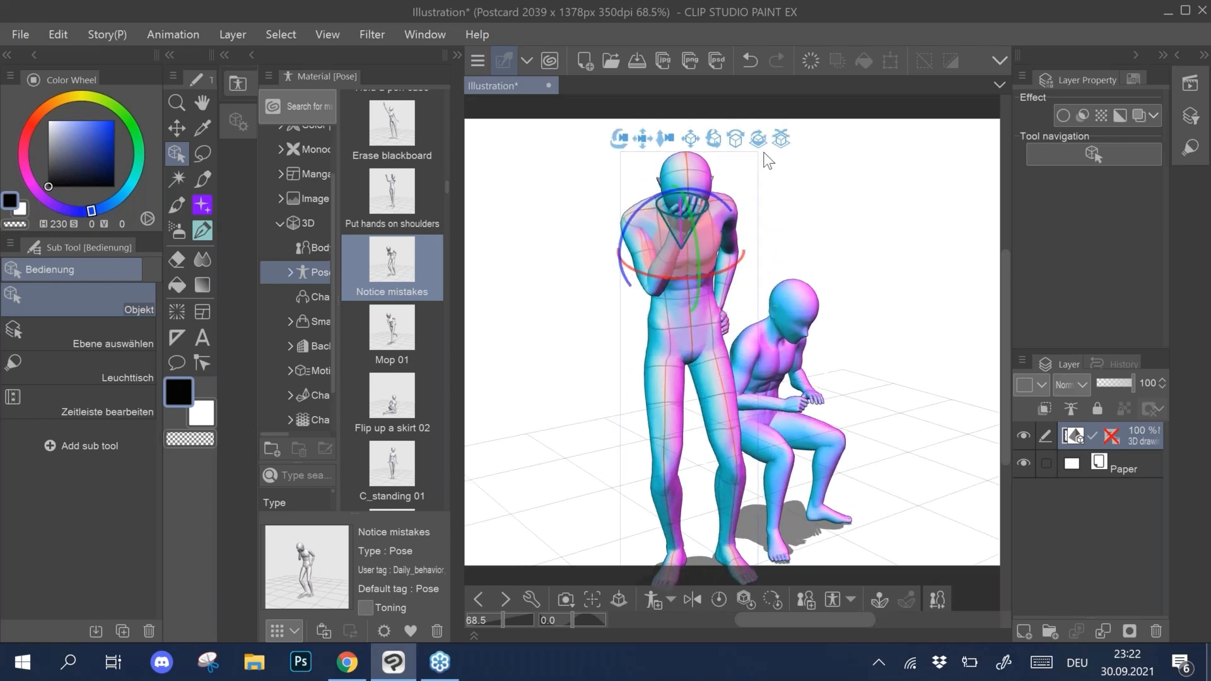
Step: Apply the "座る" sitting pose material to the larger figure
left_click_drag(446, 195, 446, 107)
left_click(442, 107)
left_click_drag(396, 193, 693, 386)
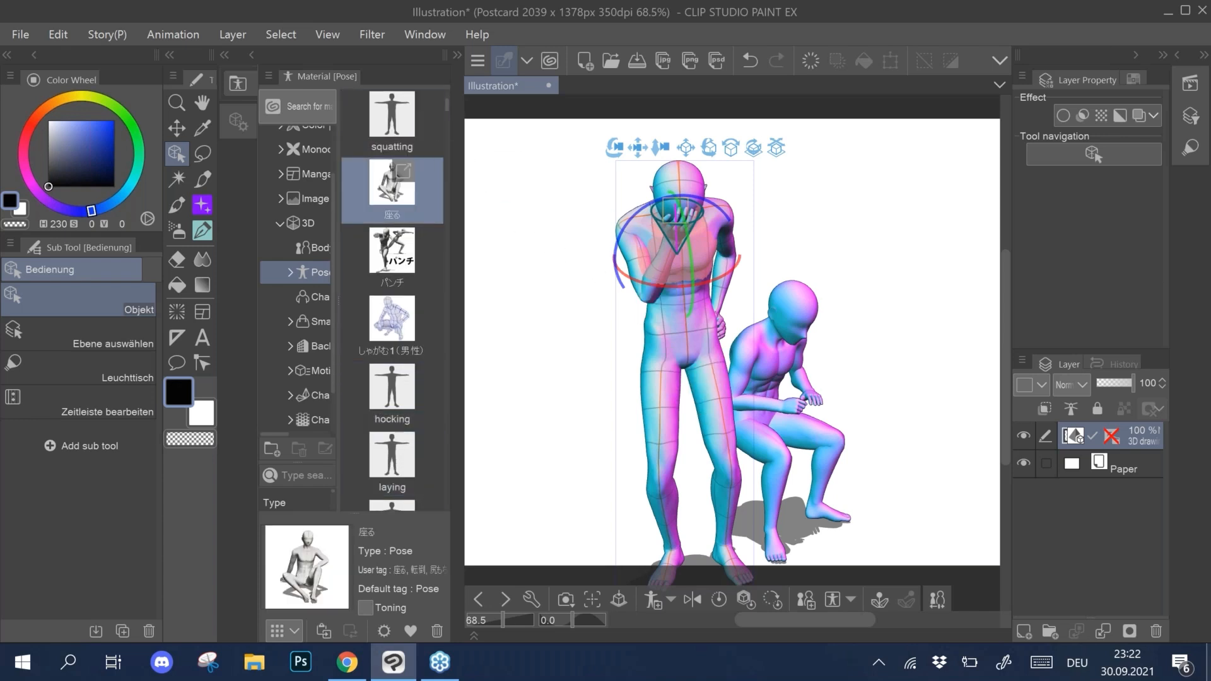
left_click_drag(867, 305, 859, 326)
left_click_drag(778, 389, 673, 370)
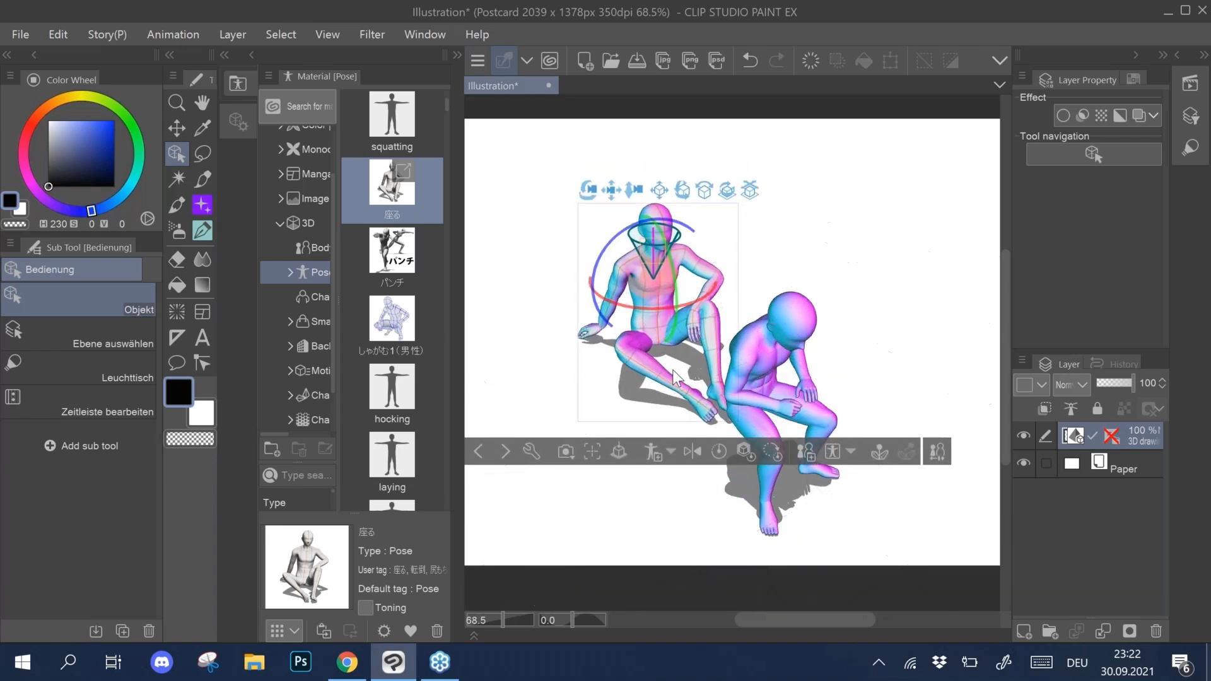
Step: Apply the saved "squatting" pose material to the sitting figure and rotate the figure slightly
scroll(441, 100, "up", 3)
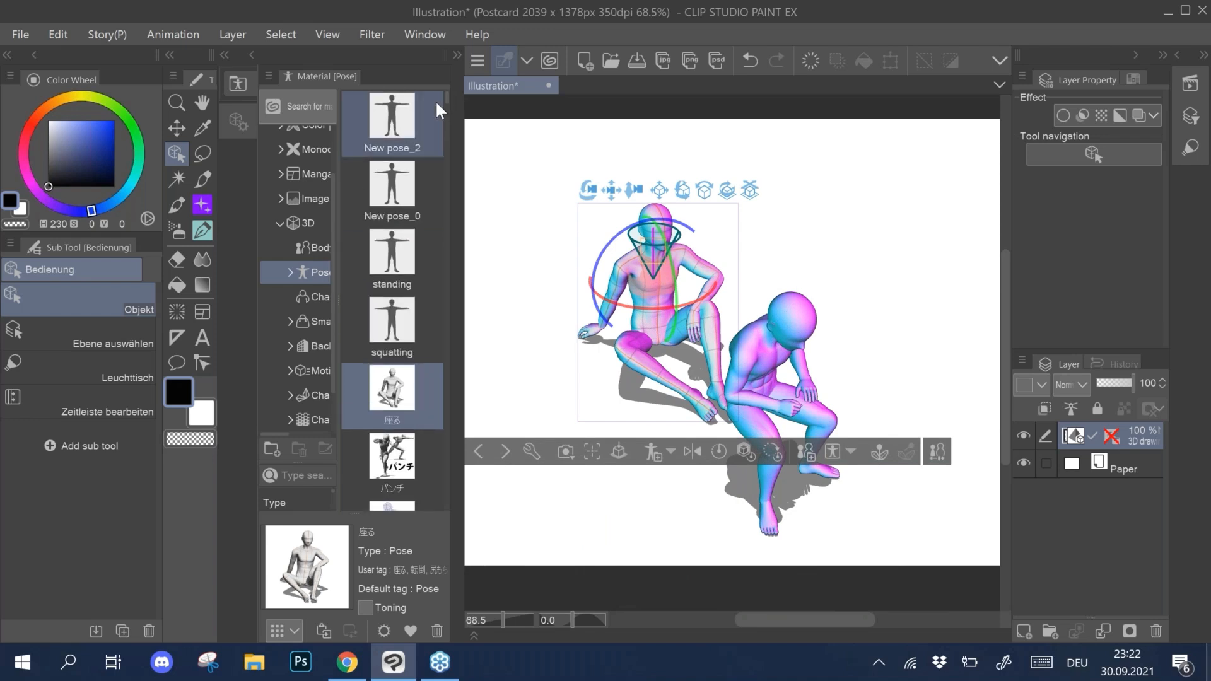
left_click_drag(393, 331, 668, 321)
mouse_move(733, 202)
left_mouse_down()
mouse_move(750, 202)
mouse_move(727, 212)
left_mouse_up()
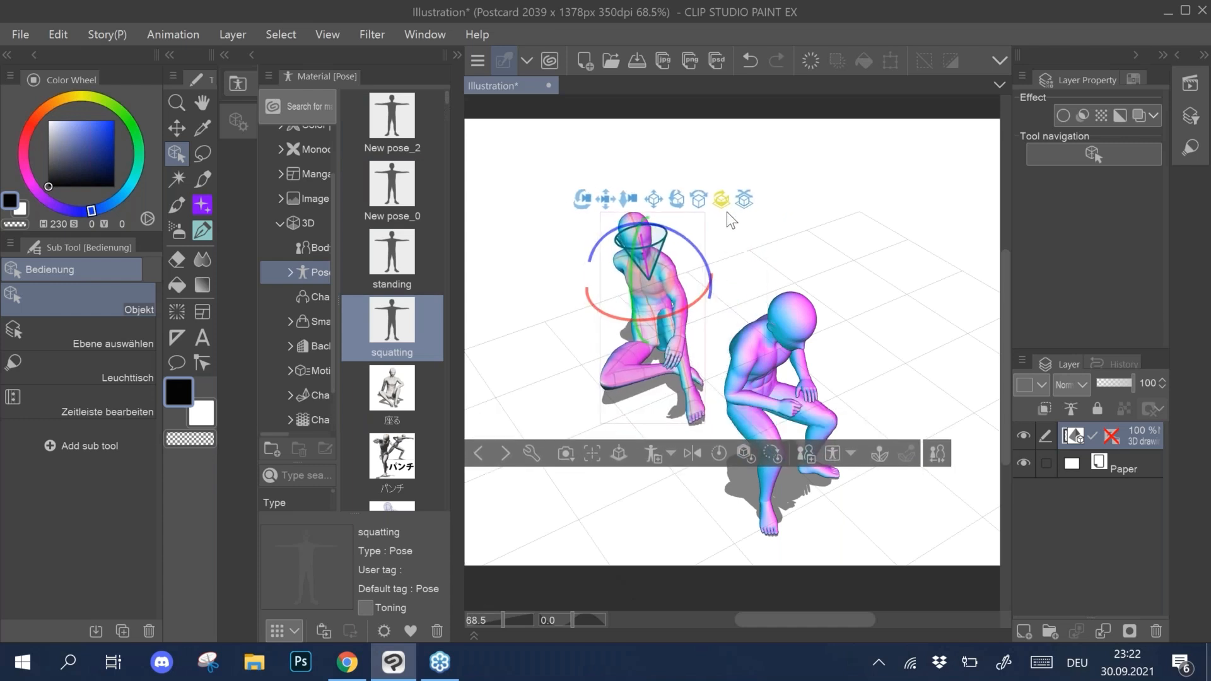
left_click_drag(581, 197, 597, 134)
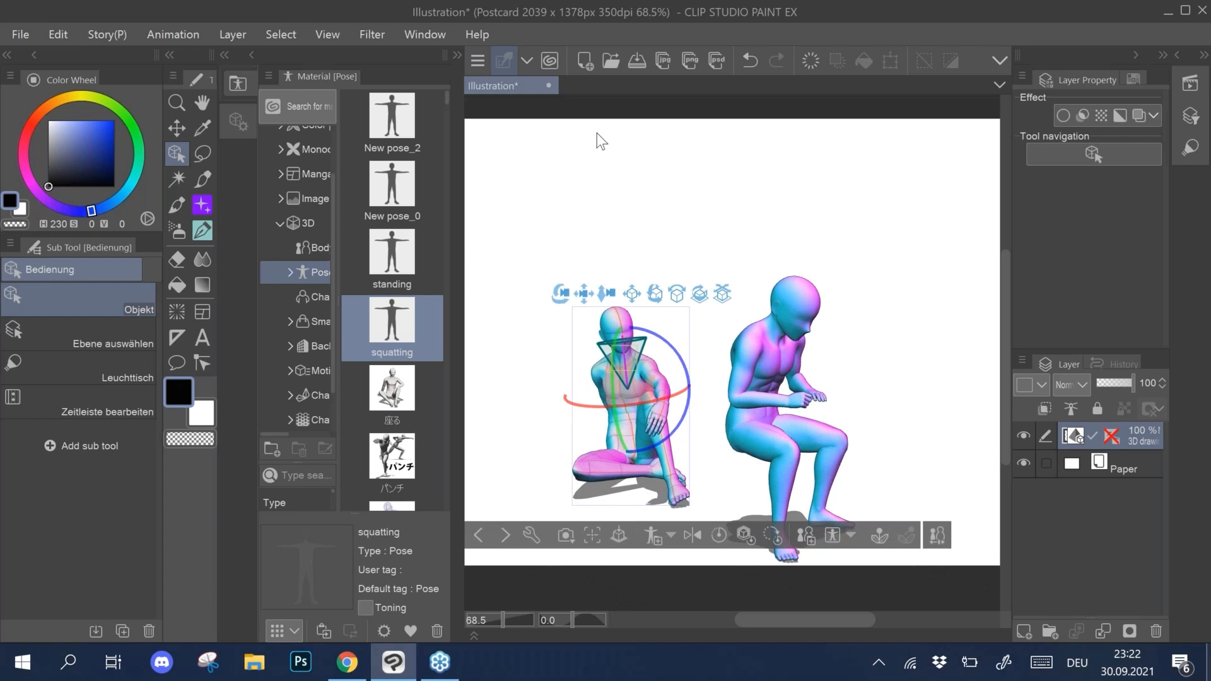
Step: Apply the 3D drawing figure-Ver.2 (Male) body type material to the figure in the "Take a note" pose
left_click(316, 250)
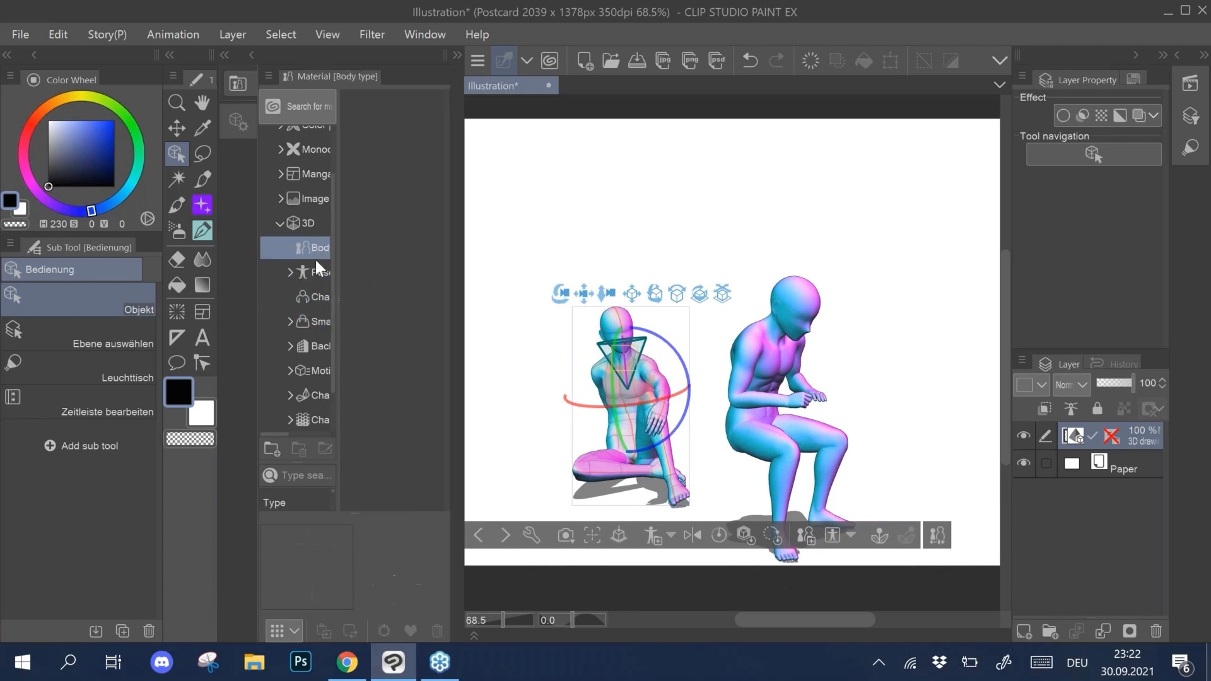
left_click_drag(407, 133, 761, 399)
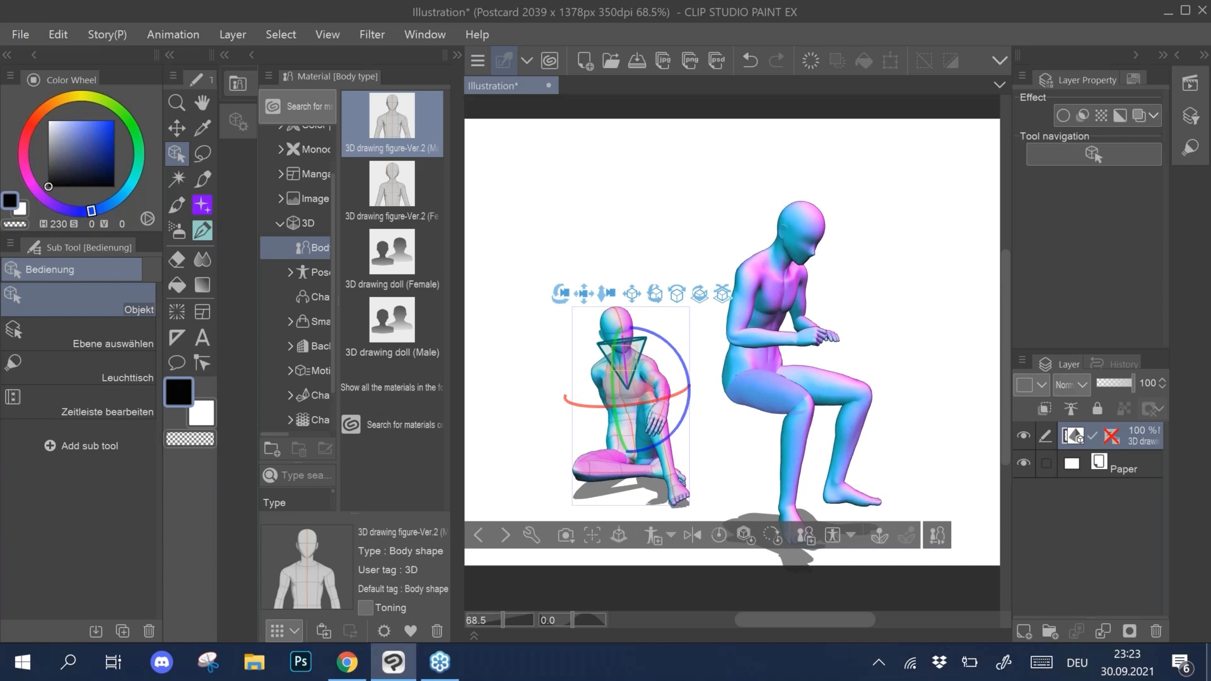
Step: Add a new 3D drawing figure-Ver.2 (Male) to the empty area behind the seated figure and rotate it to face the front
left_click_drag(401, 130, 914, 354)
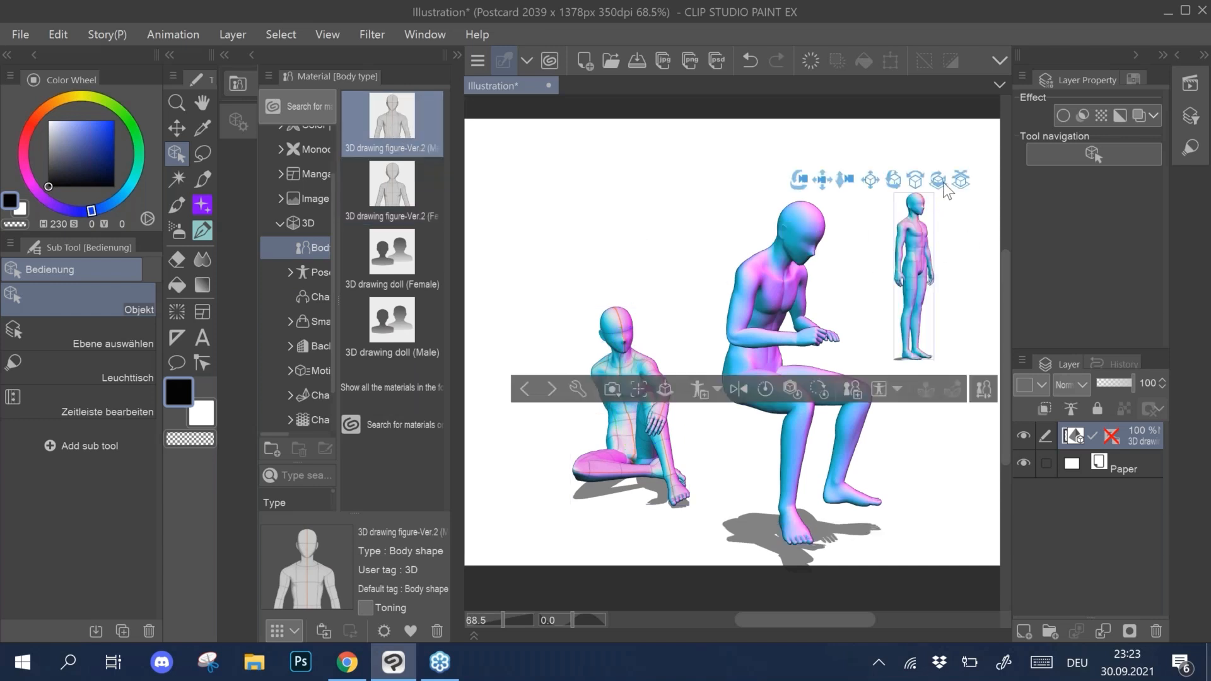
left_click_drag(917, 182, 906, 180)
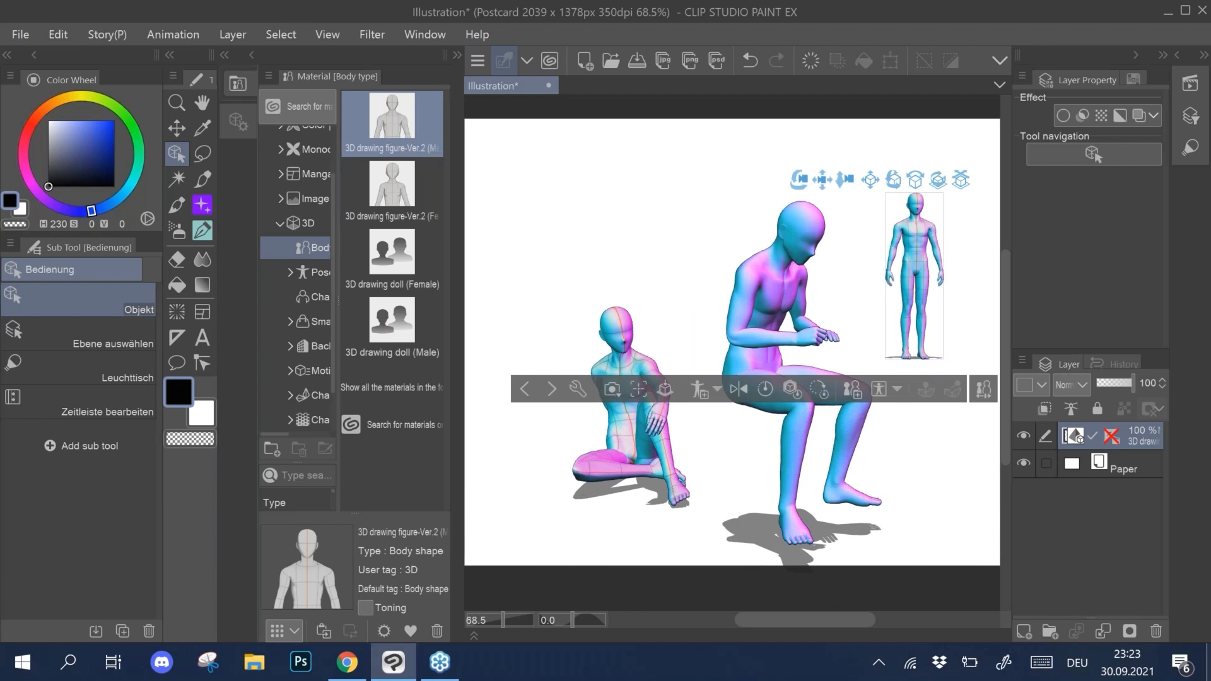
left_click(917, 323)
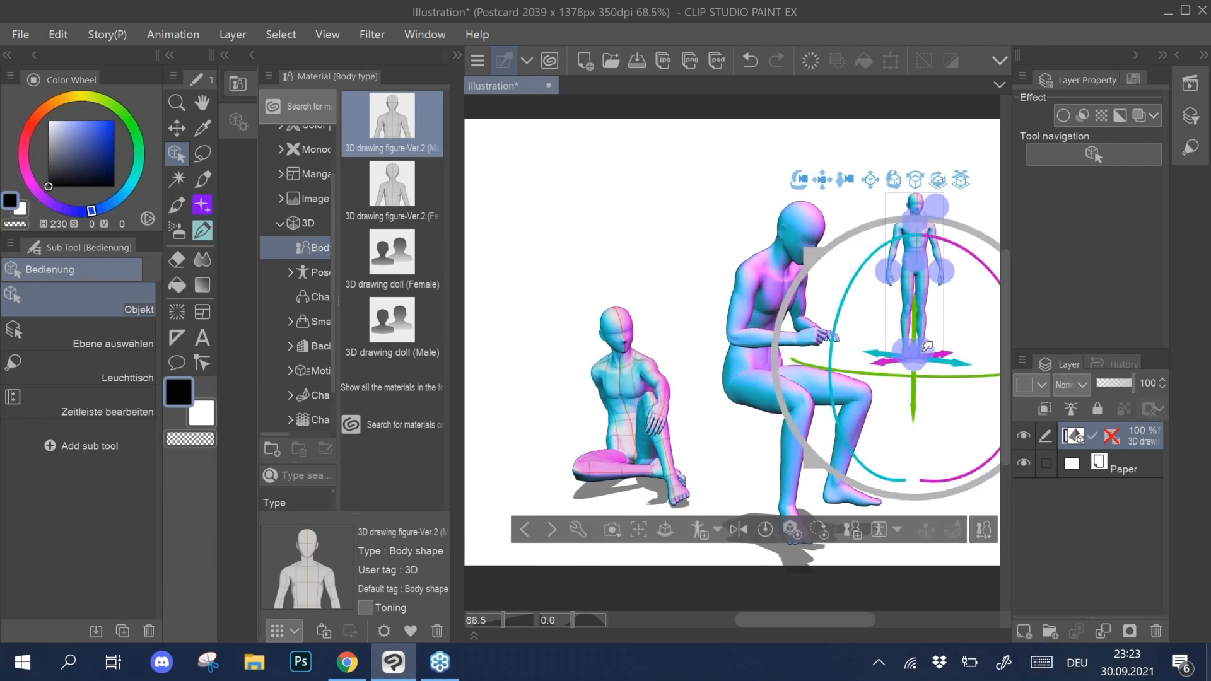
left_click(925, 295)
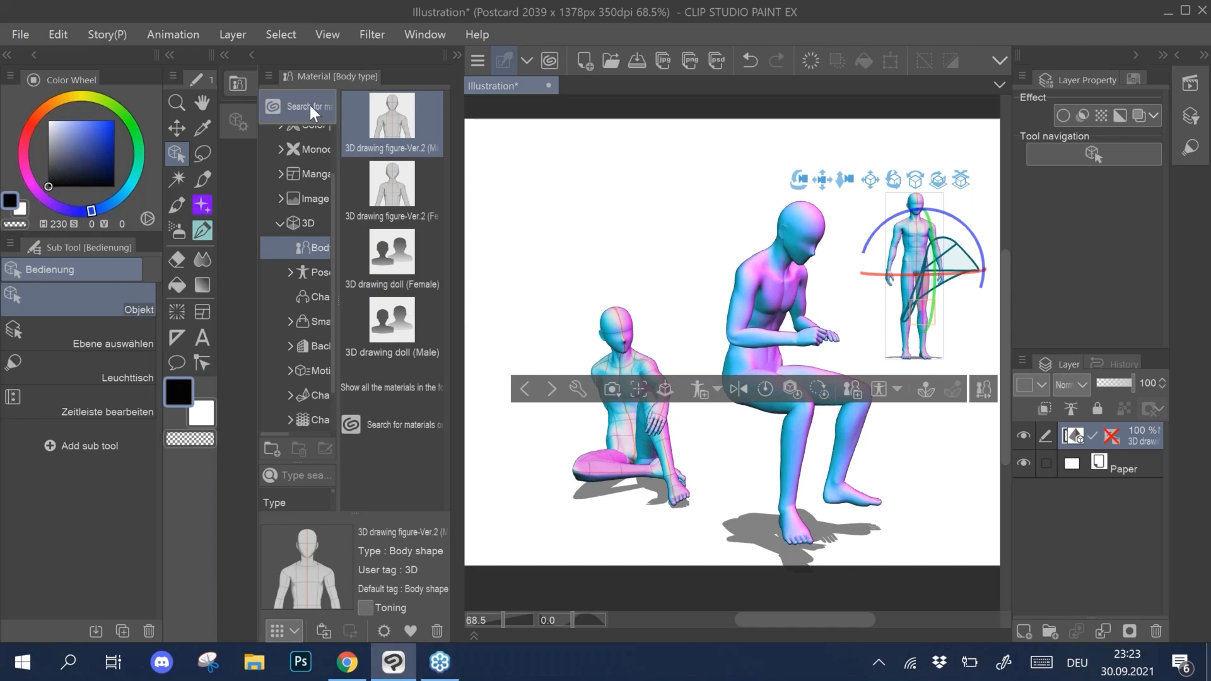
Step: Open the detailed Object tool settings for the new figure and toggle the display of the Pose settings in its tool properties
left_click(239, 124)
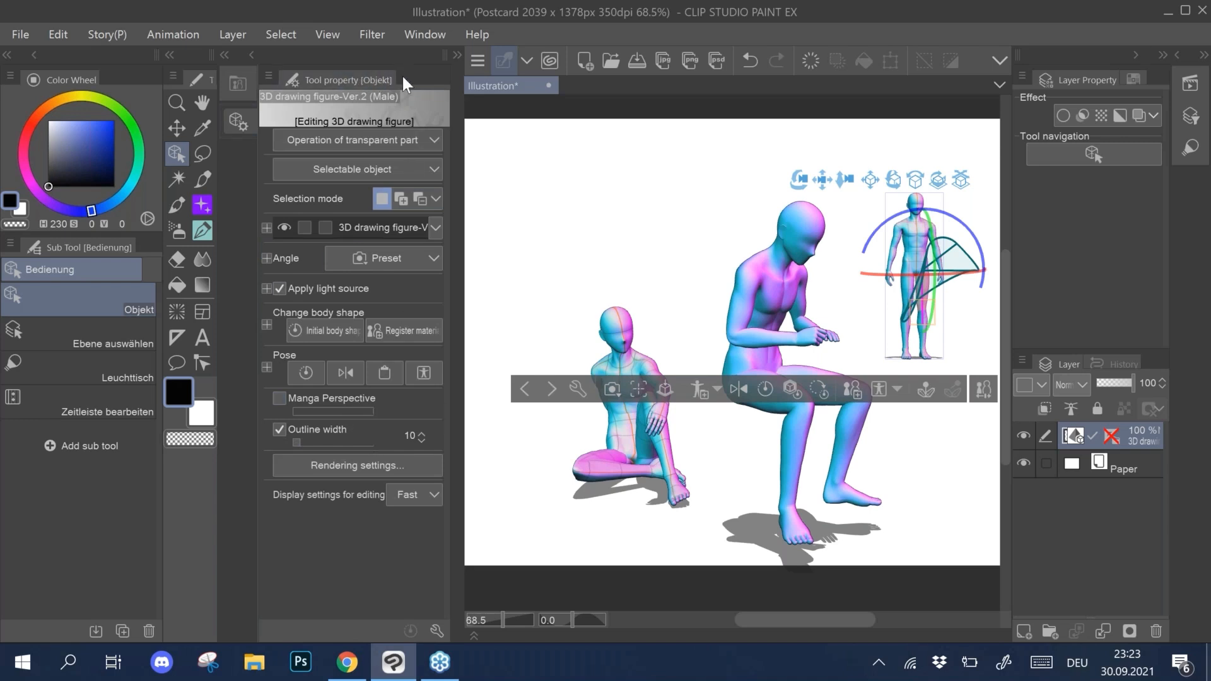
left_click(437, 630)
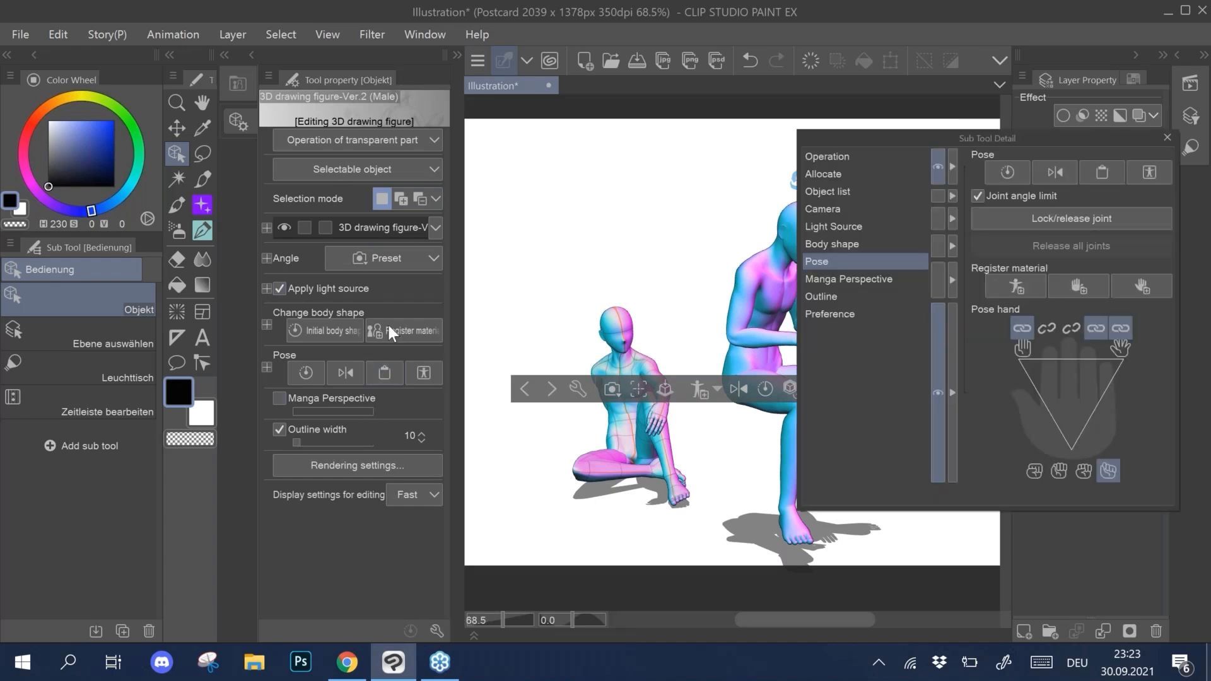
left_click(938, 169)
left_click(940, 174)
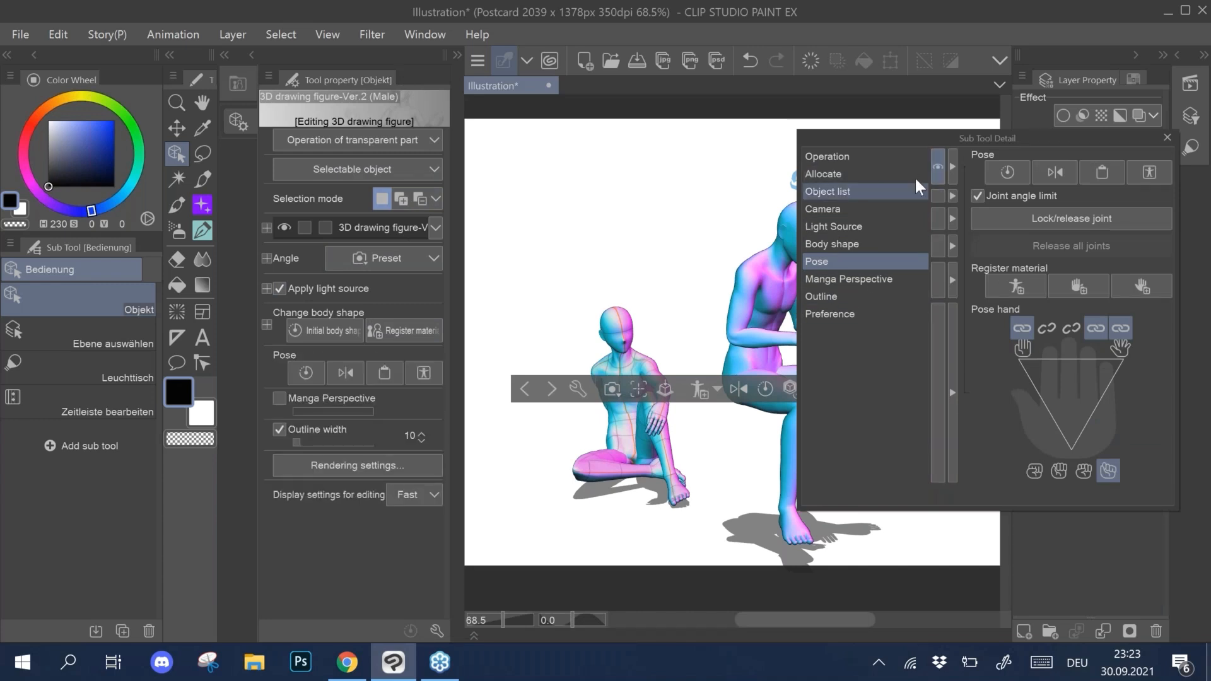
left_click(935, 173)
left_click(935, 169)
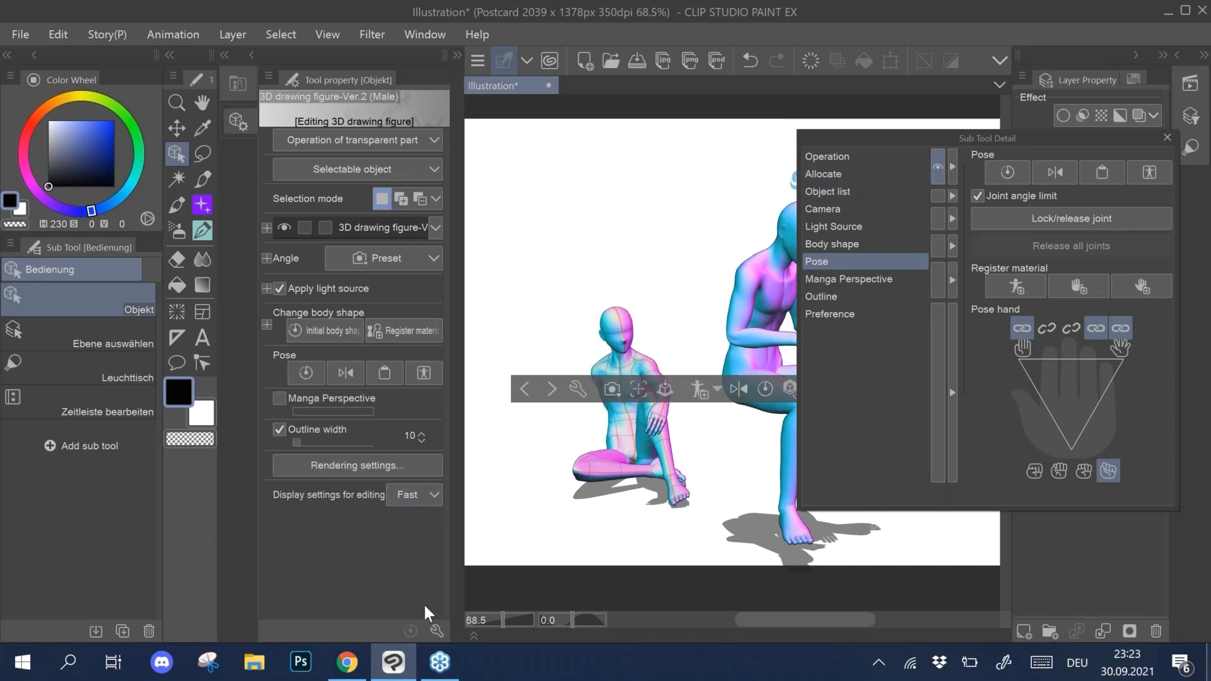
left_click(935, 172)
left_click(934, 172)
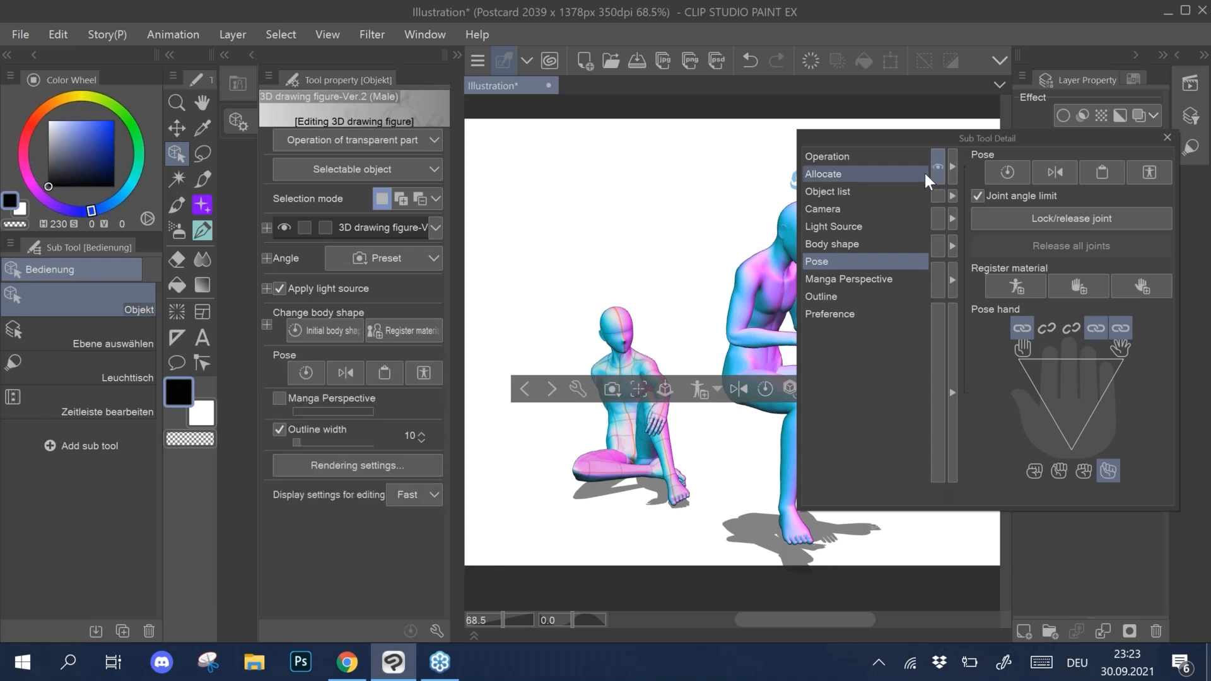
Step: Toggle the display of the object list in the Allocate settings and examine the figure's scale, position and rotation values
left_click(919, 177)
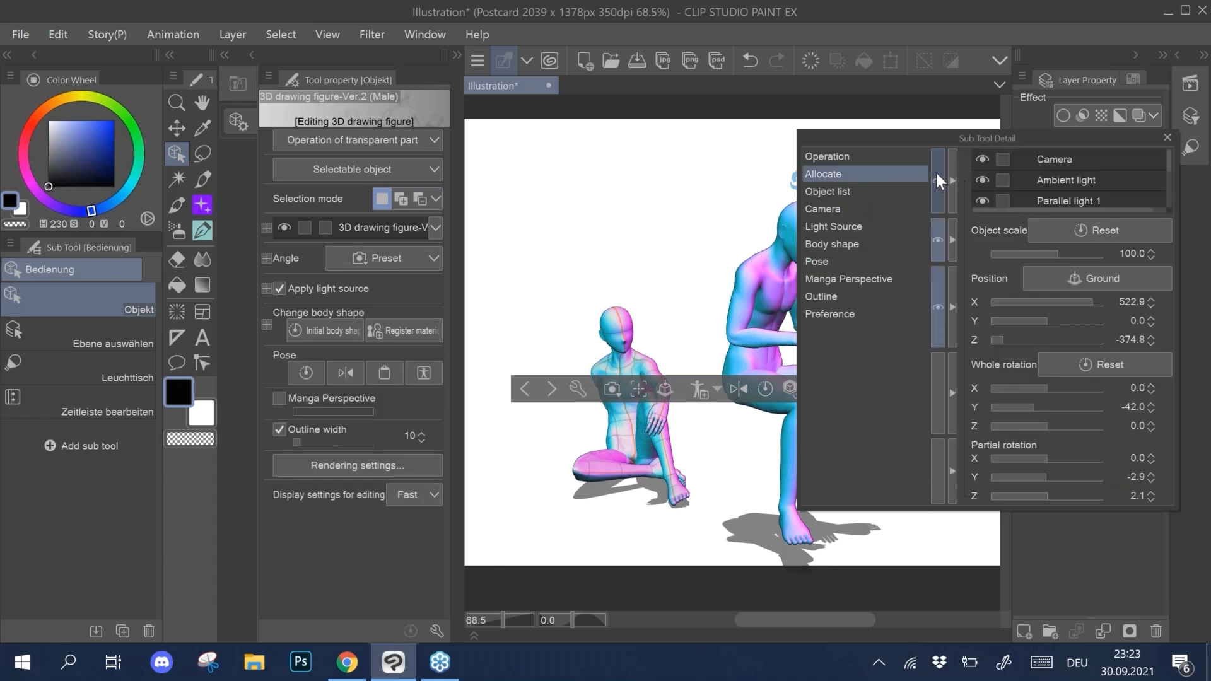
left_click(937, 170)
left_click(932, 178)
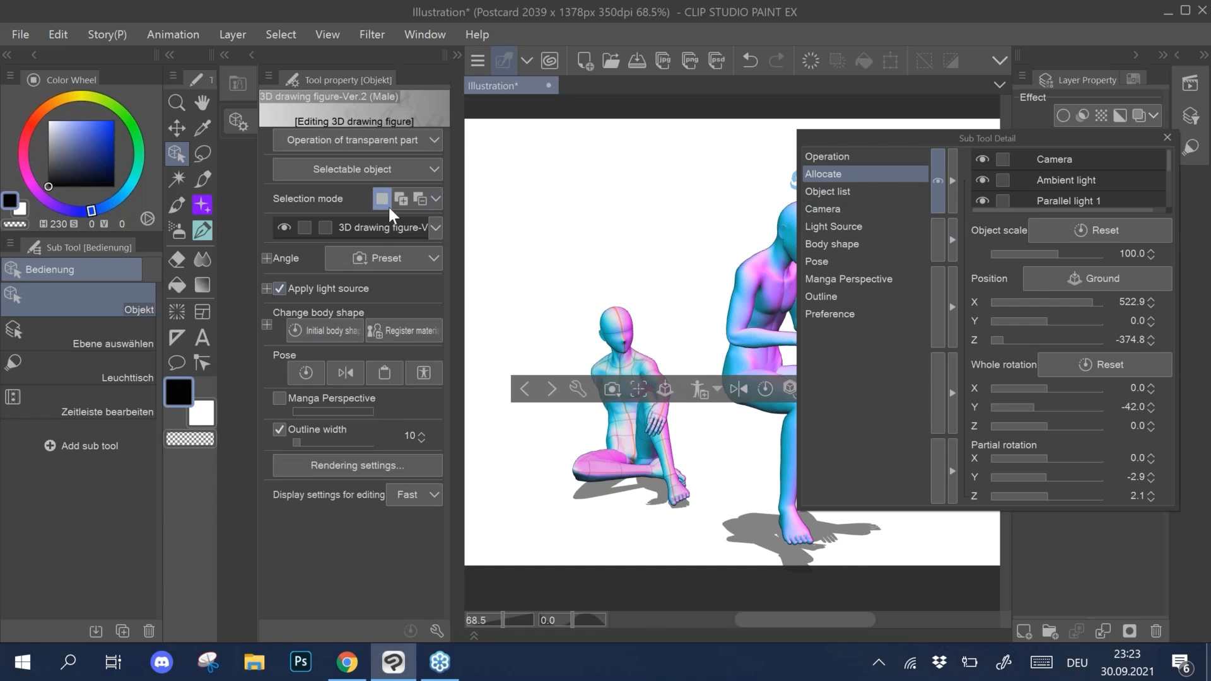
mouse_move(912, 135)
left_mouse_down()
mouse_move(971, 113)
mouse_move(951, 94)
mouse_move(931, 102)
left_mouse_up()
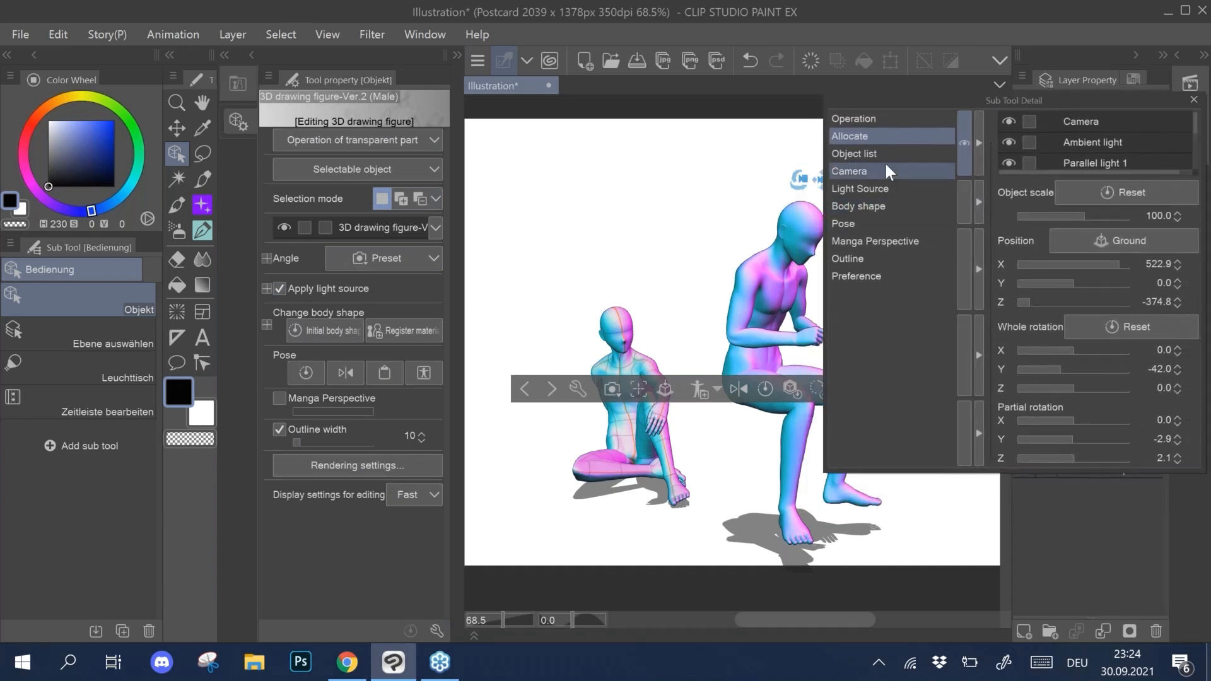
left_click_drag(1037, 94, 979, 95)
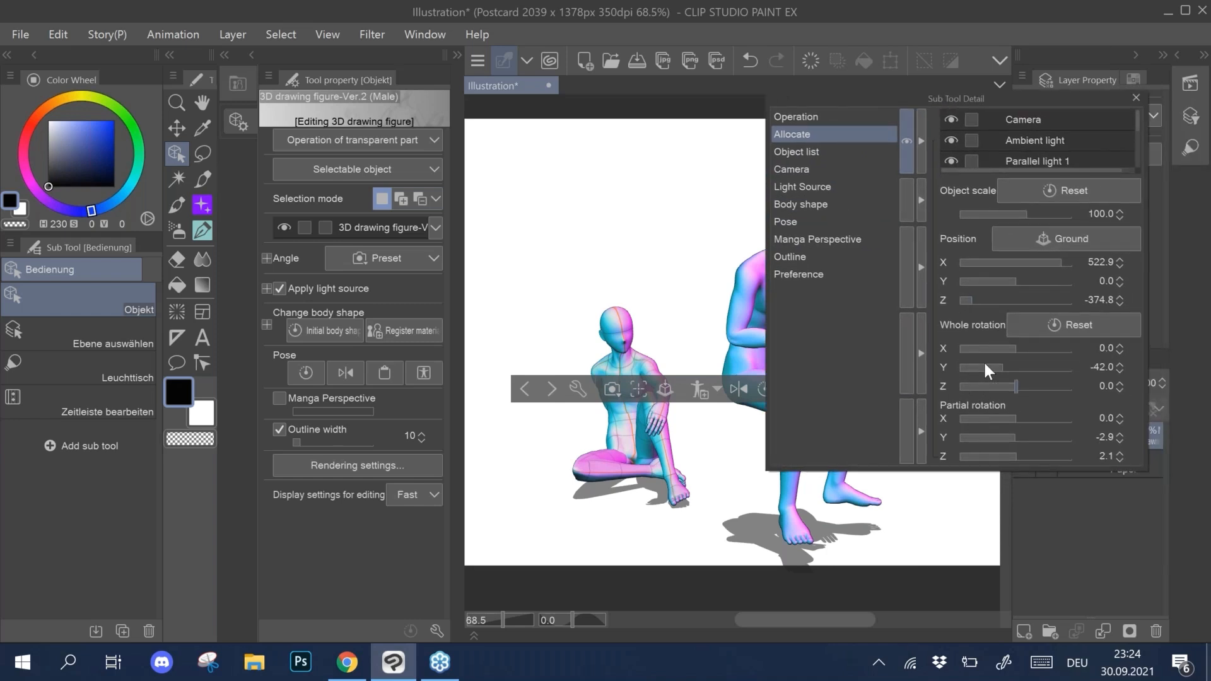
left_click(825, 131)
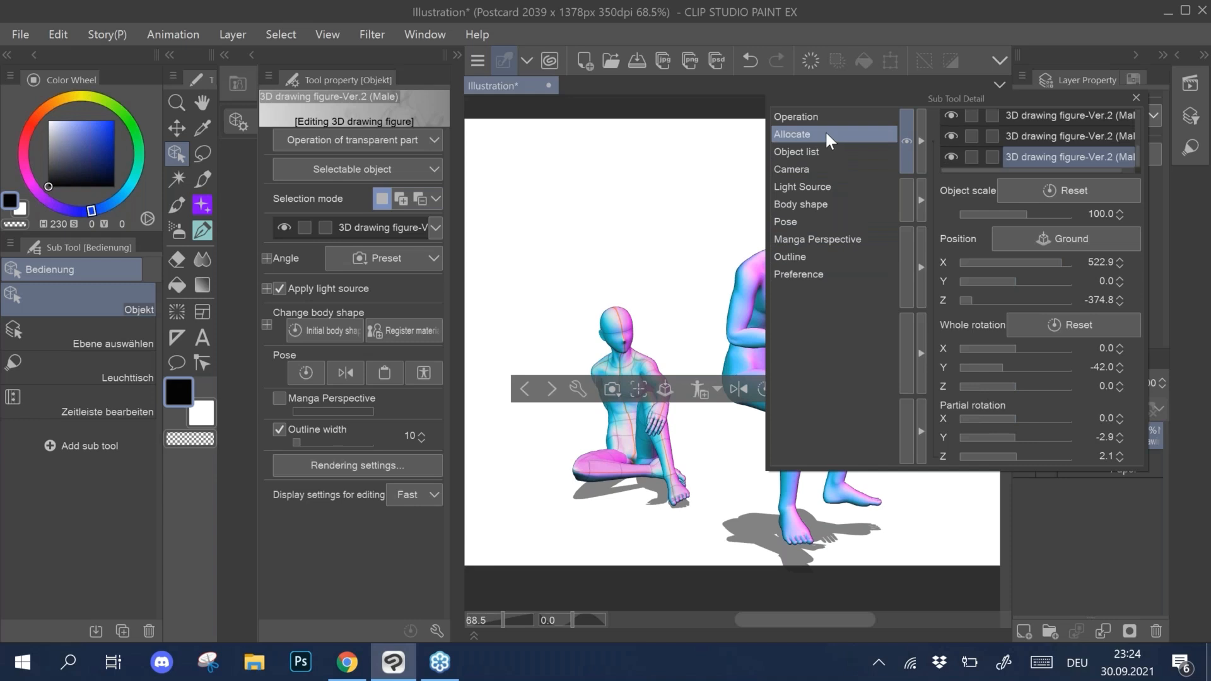
left_click(832, 123)
left_click(828, 133)
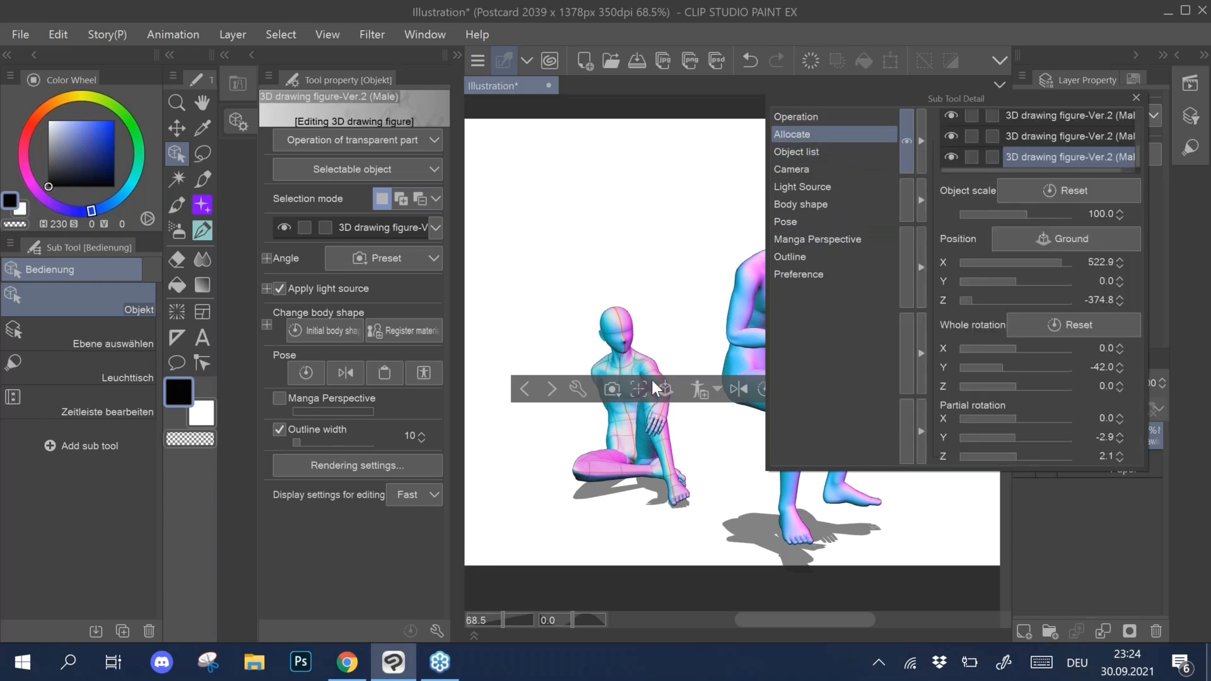
Step: Select the squatting figure and show the Camera settings in the detailed tool settings
left_click(632, 371)
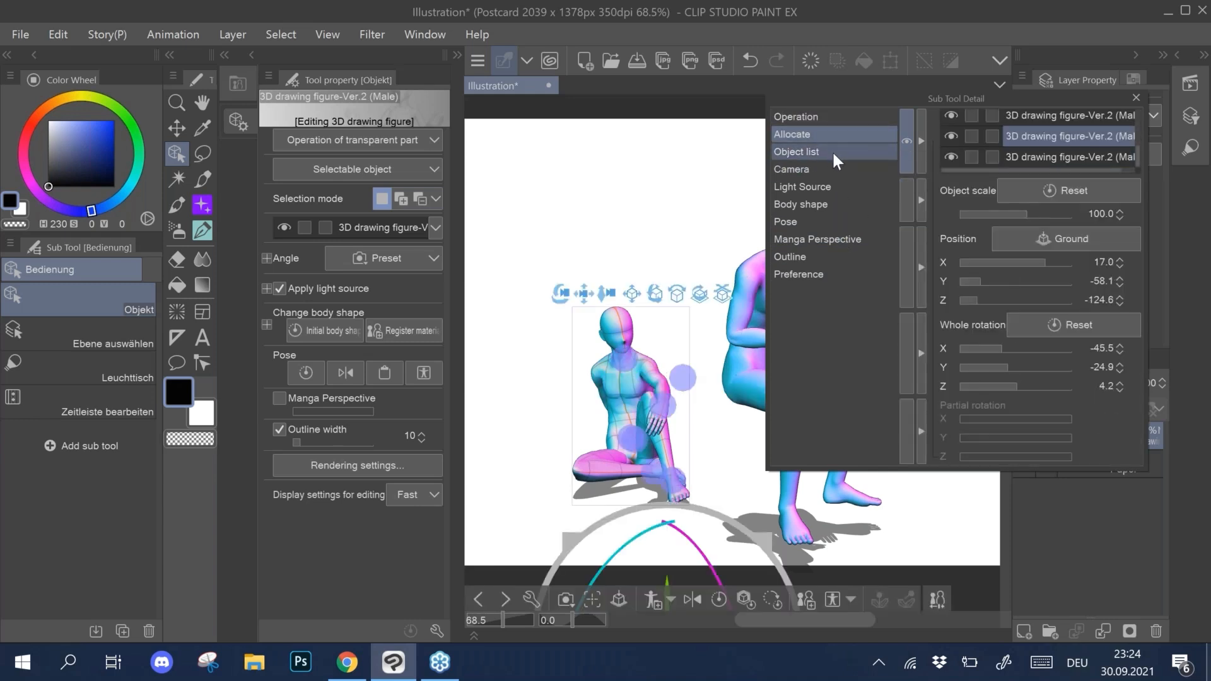
left_click(831, 151)
left_click(825, 168)
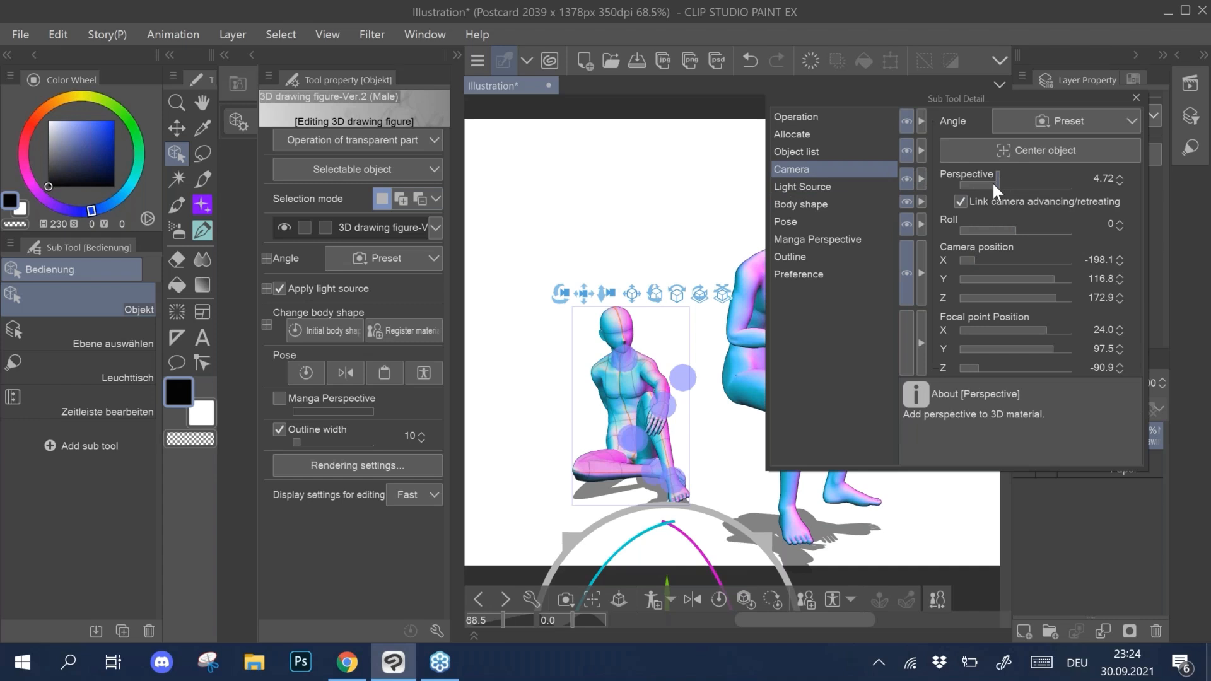
Step: Strengthen the camera perspective to 18.80, then ease it slightly and orbit the camera to see all three figures
left_click_drag(999, 184, 1026, 173)
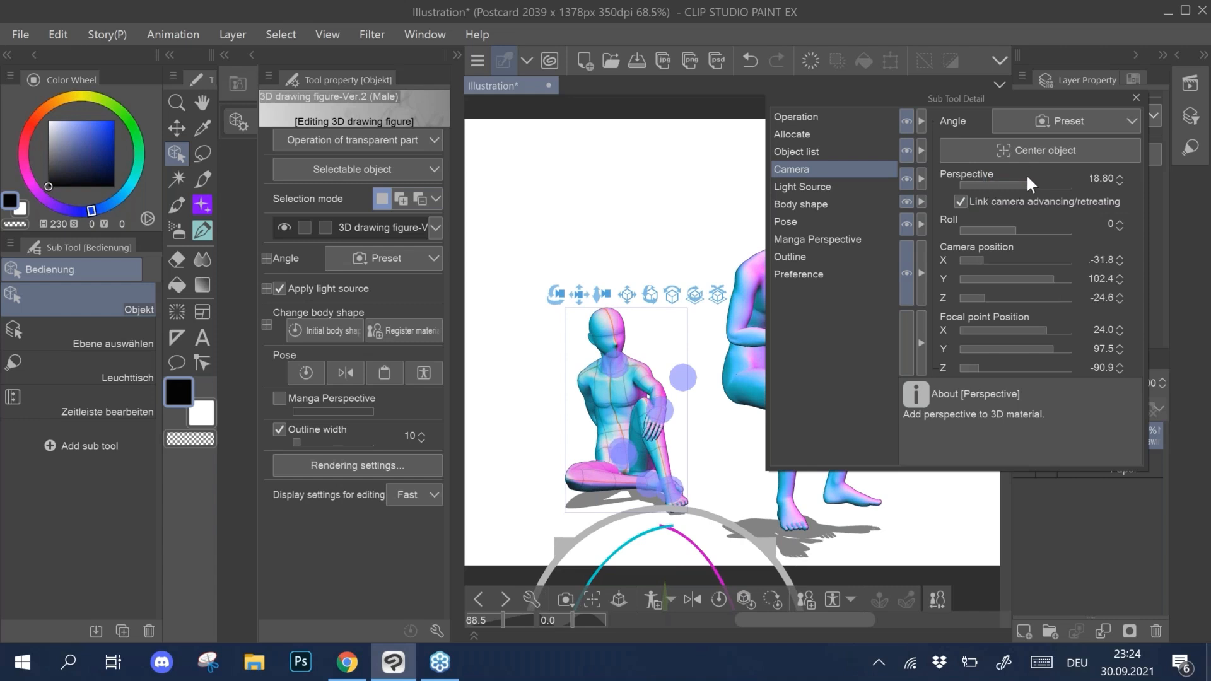
left_click_drag(1001, 100, 1118, 40)
mouse_move(1152, 123)
left_mouse_down()
mouse_move(1170, 126)
mouse_move(1111, 130)
mouse_move(1137, 123)
left_mouse_up()
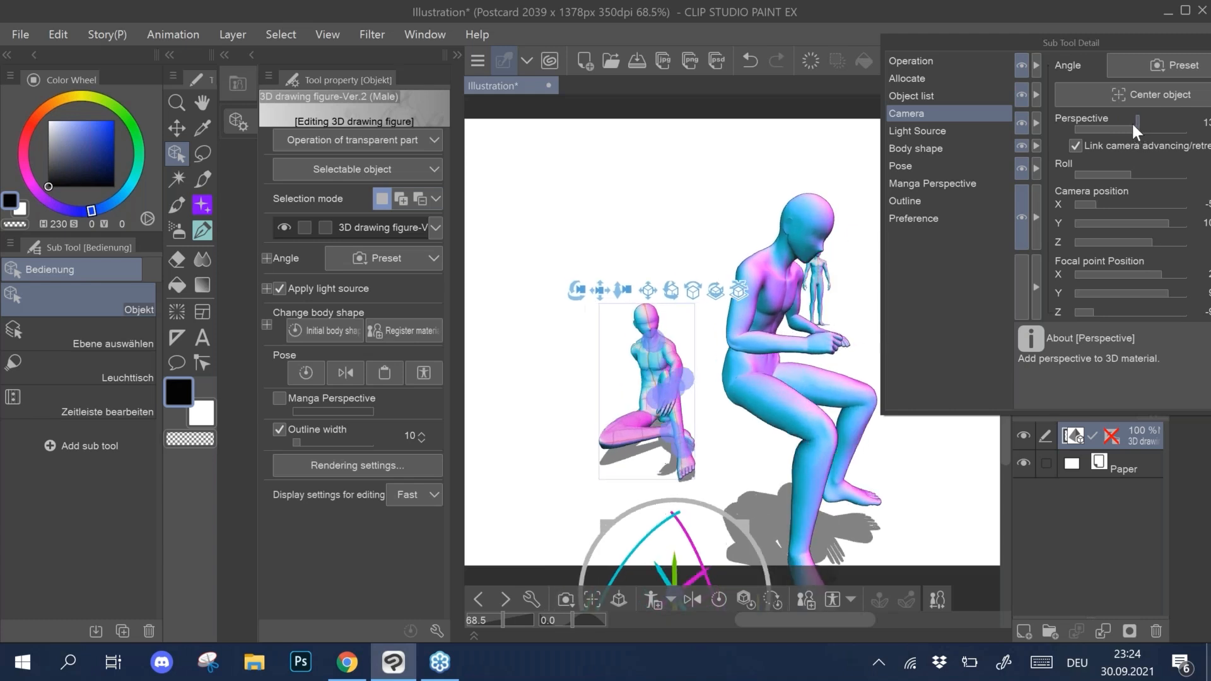
left_click_drag(854, 320, 839, 265)
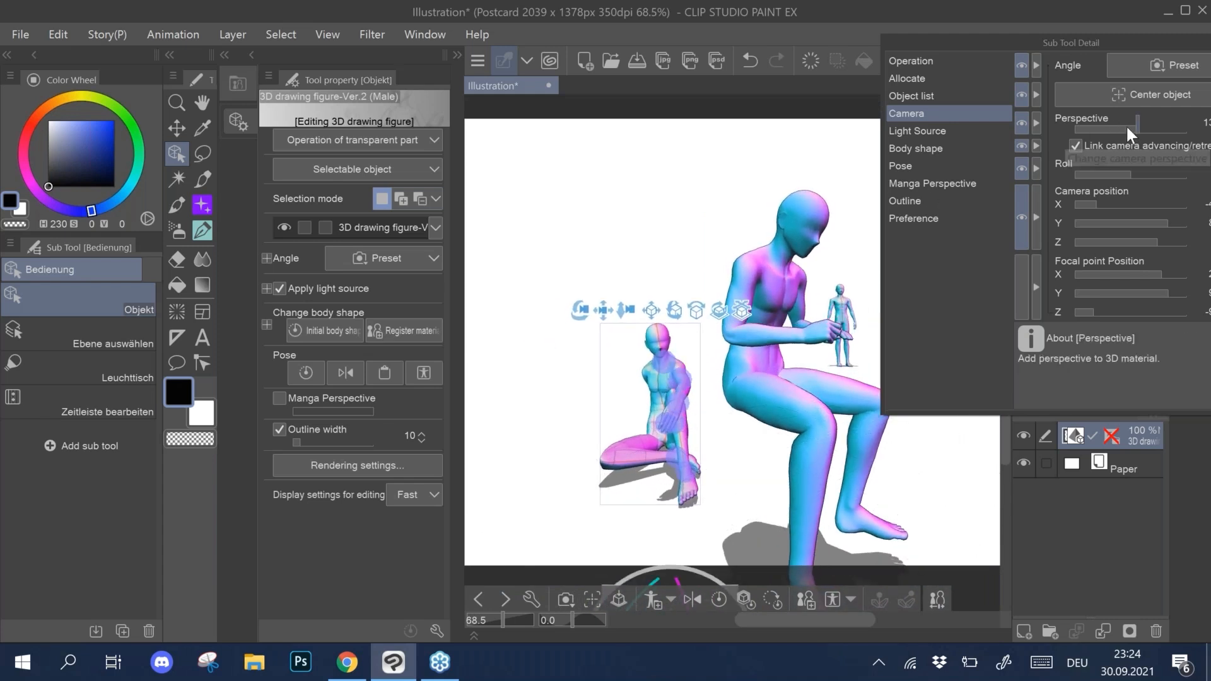
Step: Flatten the camera perspective and strengthen it again, orbiting the scene to compare the distortion on the figures
left_click(1114, 125)
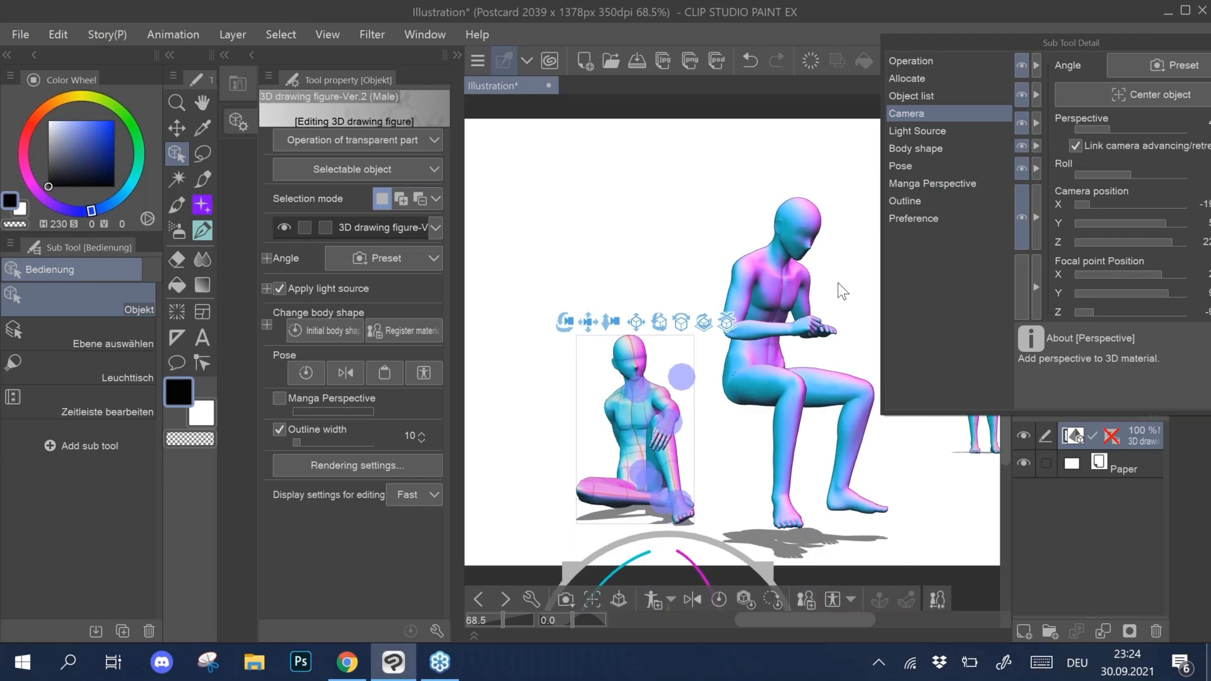
left_click_drag(859, 325, 938, 221)
left_click_drag(1105, 127, 1134, 128)
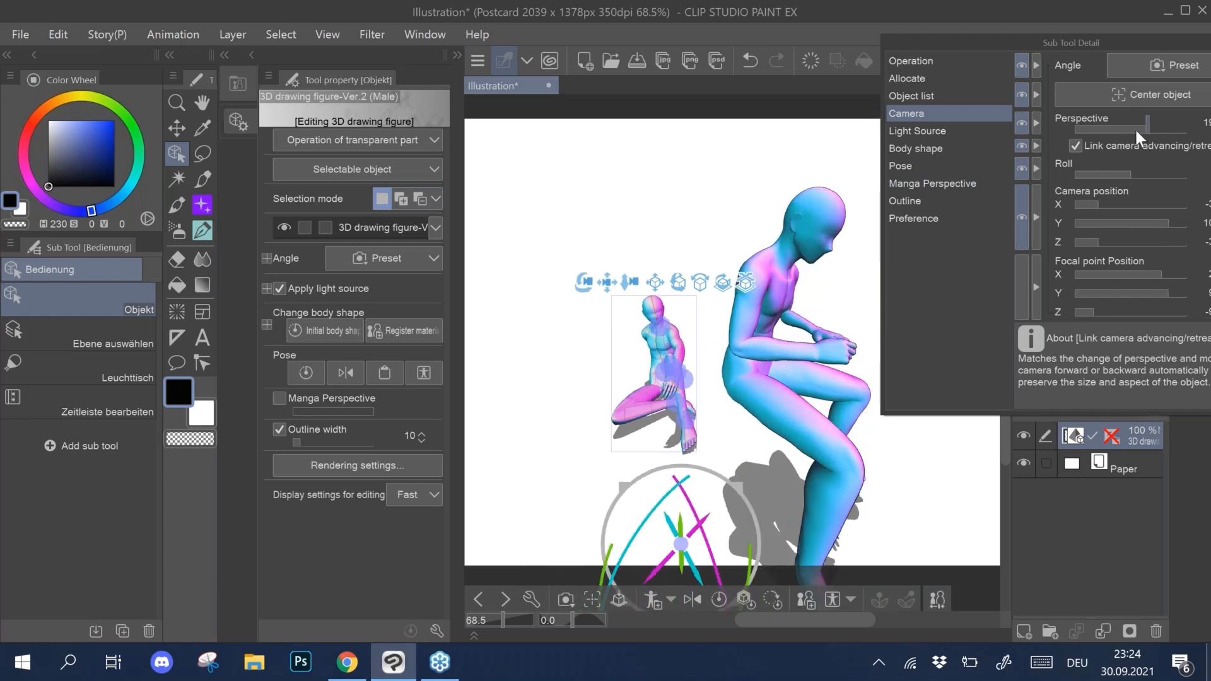
mouse_move(846, 309)
left_mouse_down()
mouse_move(857, 331)
mouse_move(836, 295)
left_mouse_up()
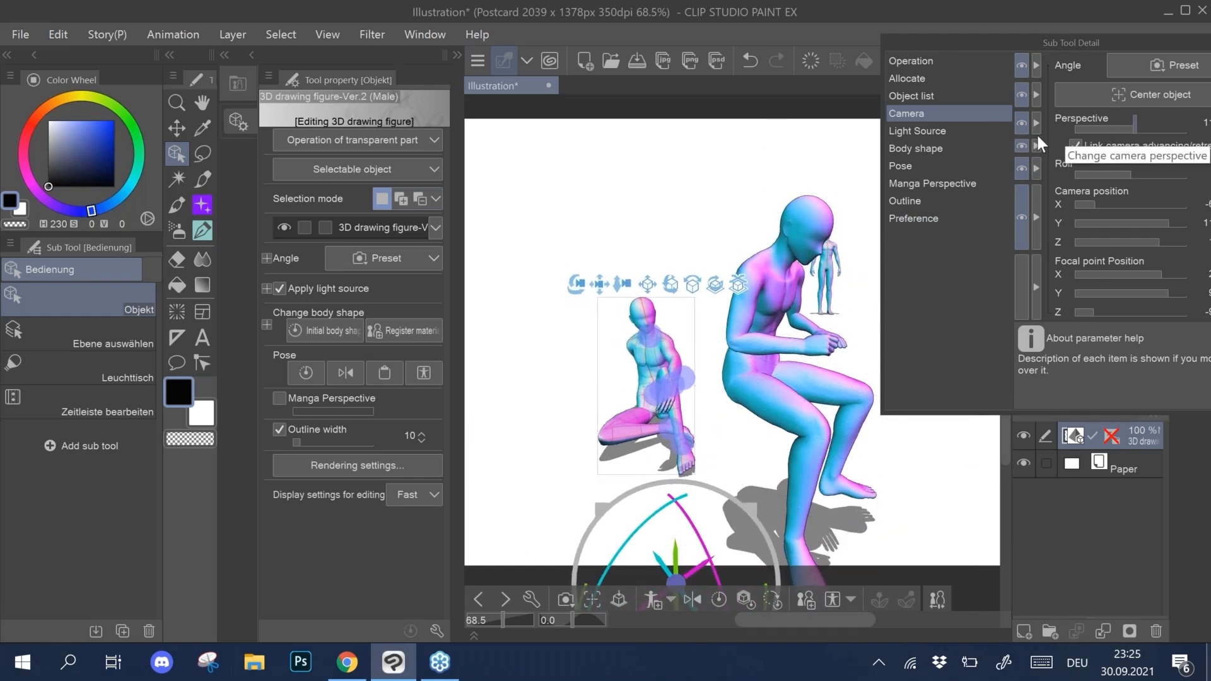
Step: Orbit the camera to a lower angle, exaggerate the camera perspective strongly, and reduce it to a weak setting
left_click(916, 184)
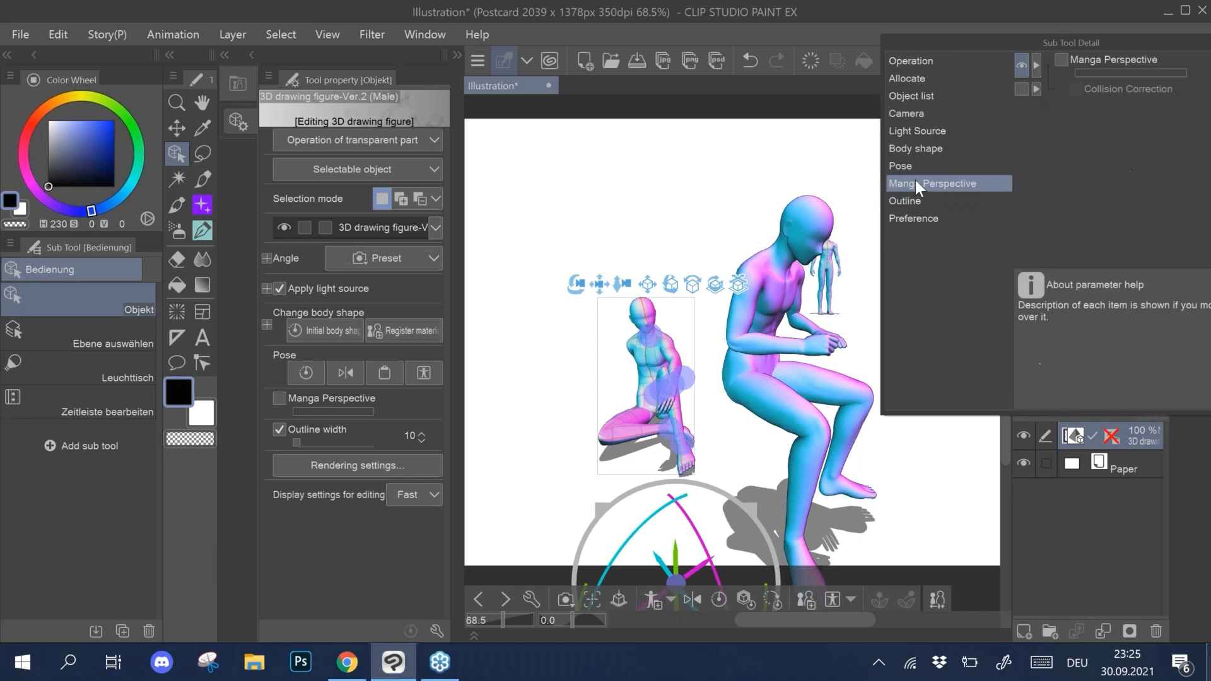
left_click(941, 113)
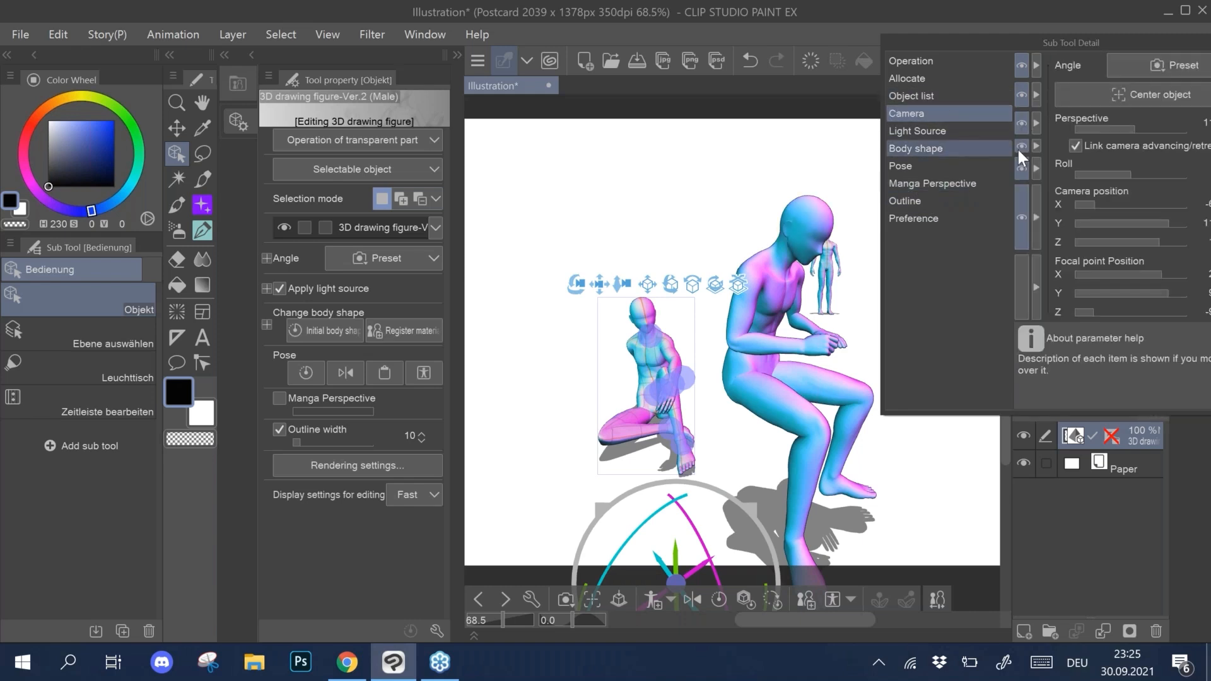
left_click_drag(868, 471, 918, 467)
left_click_drag(889, 505, 862, 182)
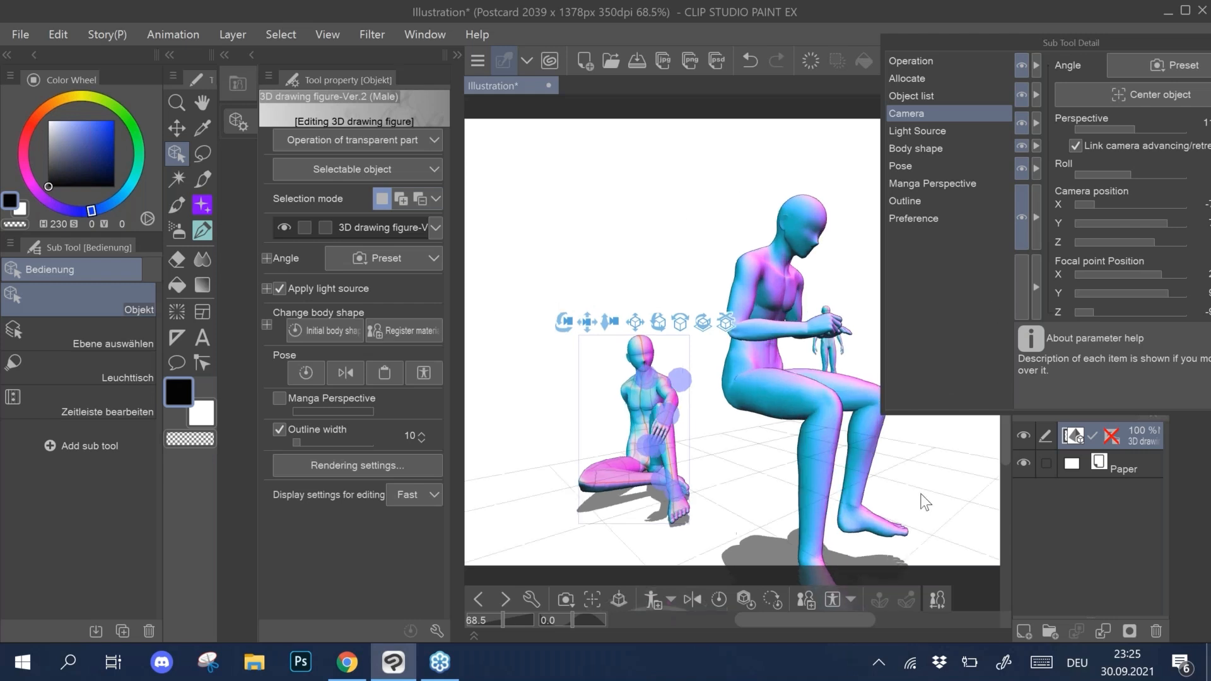
left_click(1160, 120)
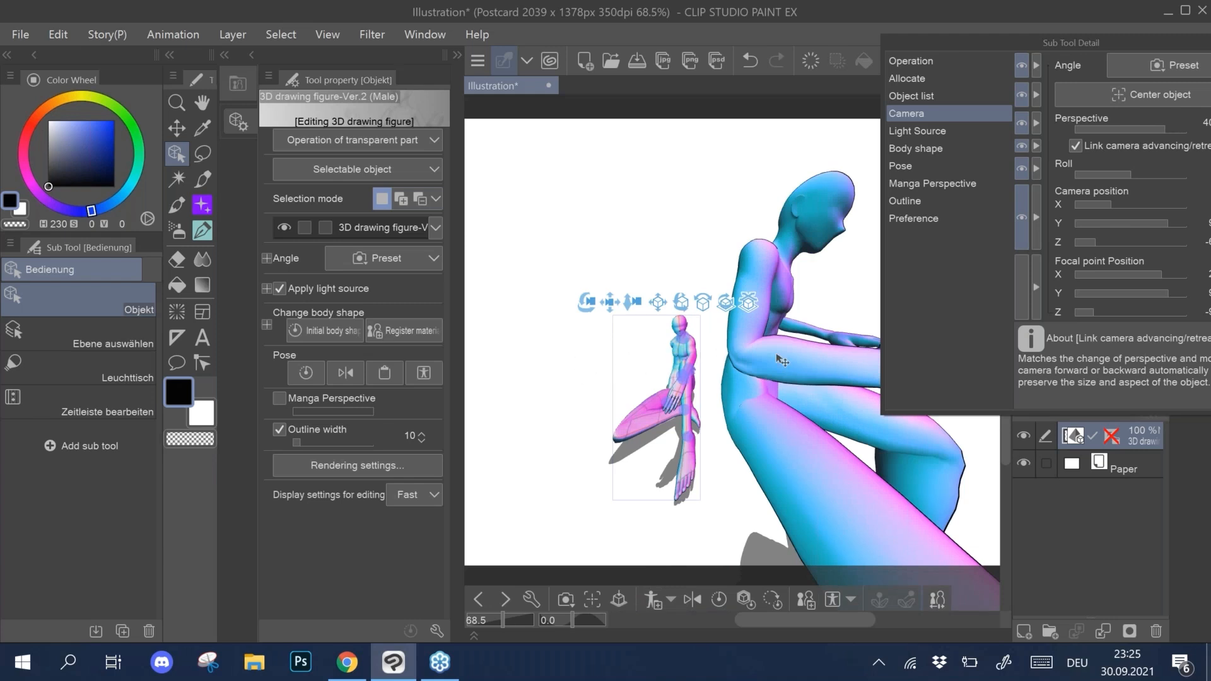
left_click(1114, 126)
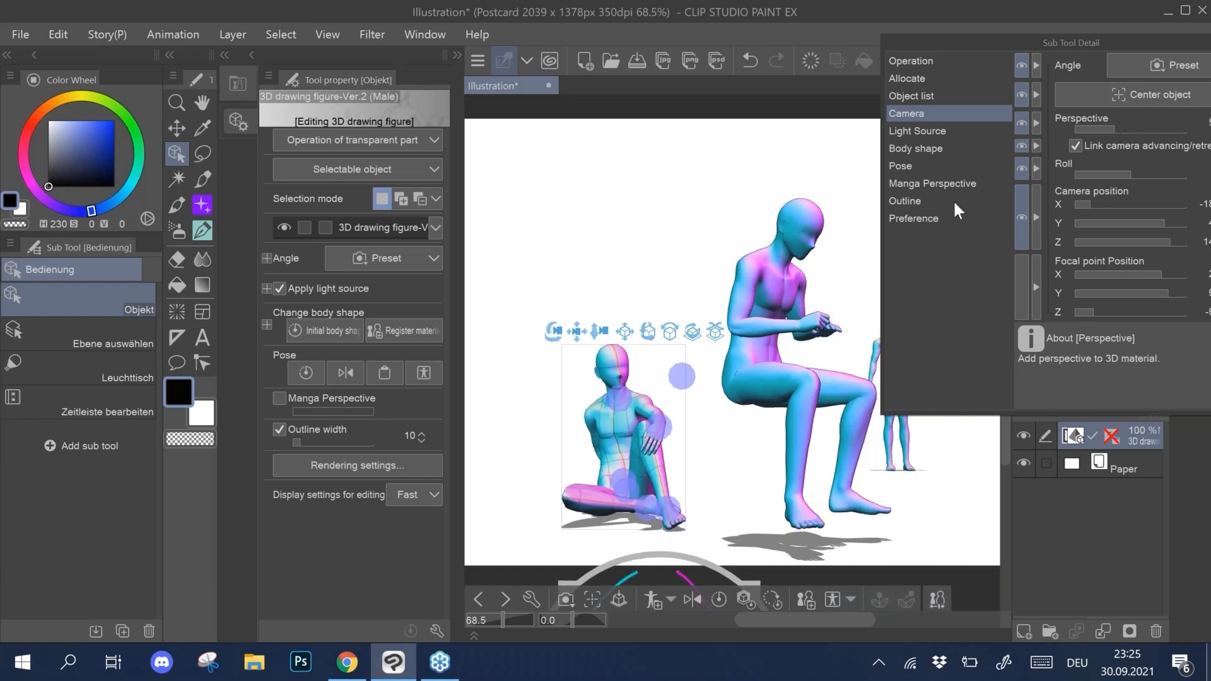
Step: Enable Manga Perspective for the squatting figure and raise its intensity to the maximum
left_click(937, 185)
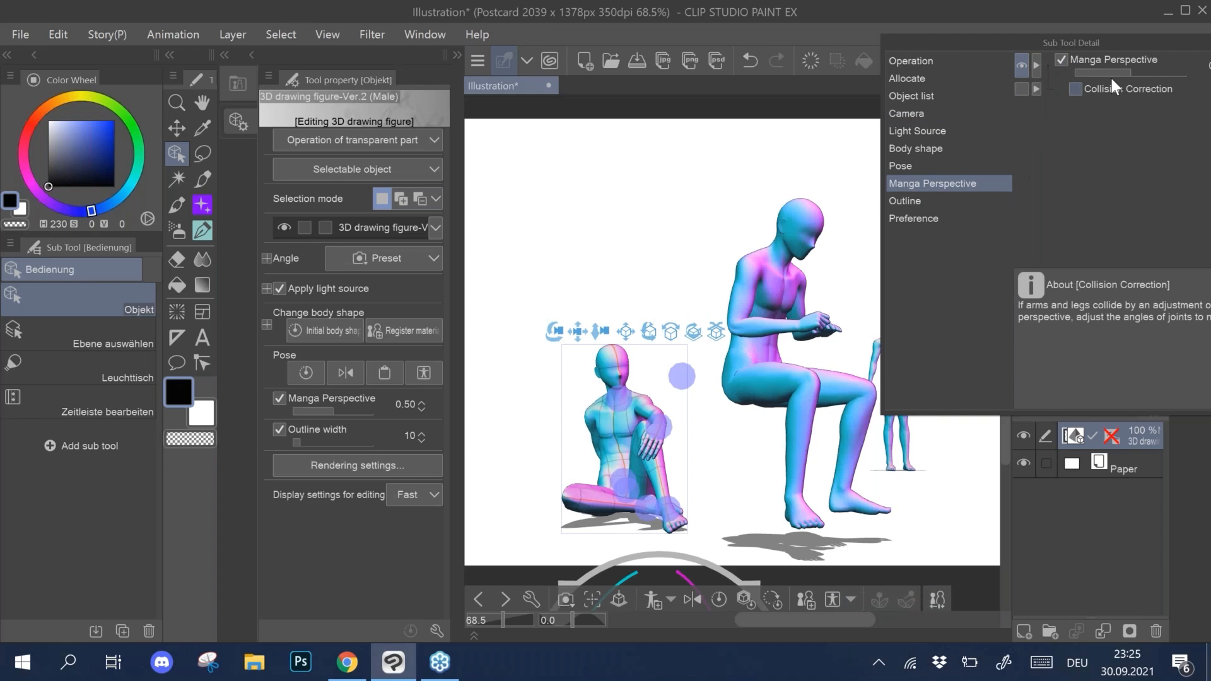
left_click(1170, 69)
left_click_drag(1175, 71, 1208, 63)
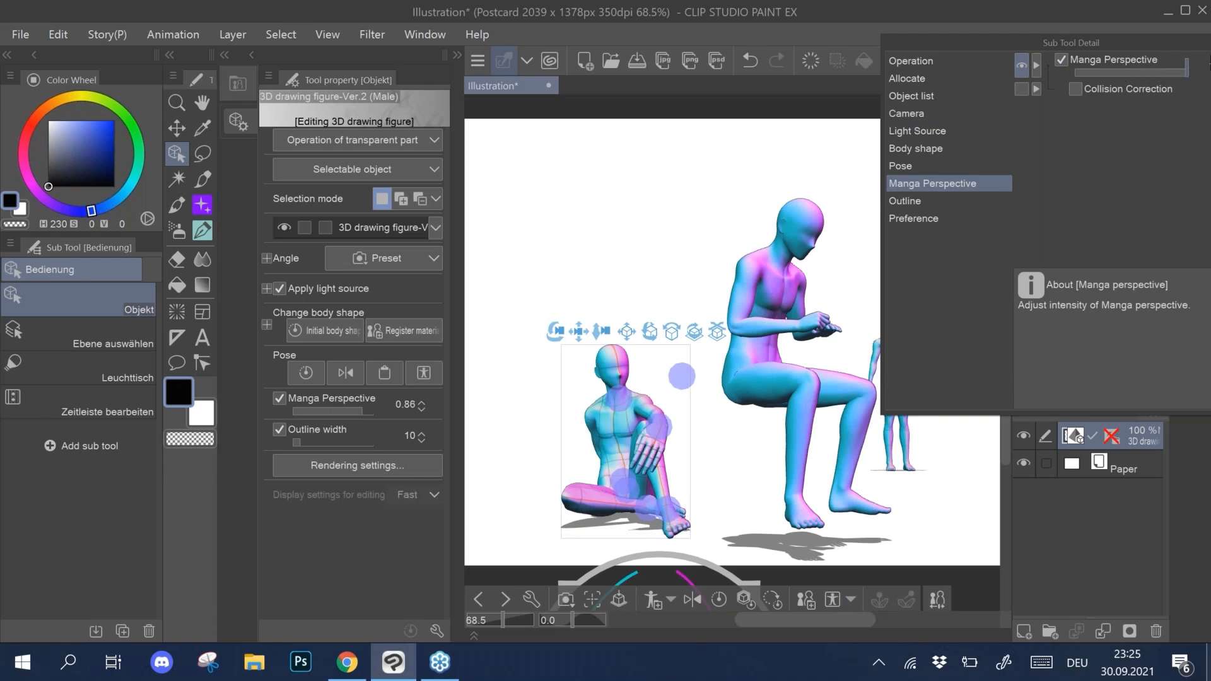
Step: Select the large seated figure and hide the other two drawing figures in the object list
left_click_drag(762, 421, 760, 376)
left_click(760, 377)
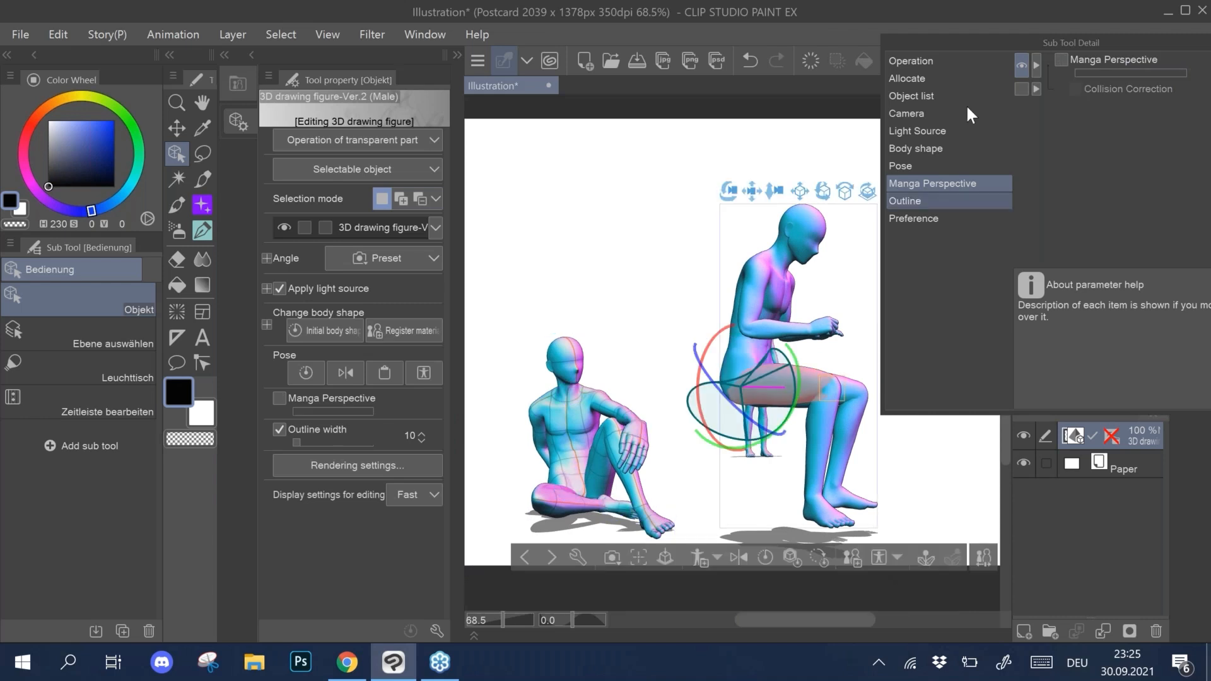
left_click(938, 77)
left_click(938, 60)
left_click(940, 95)
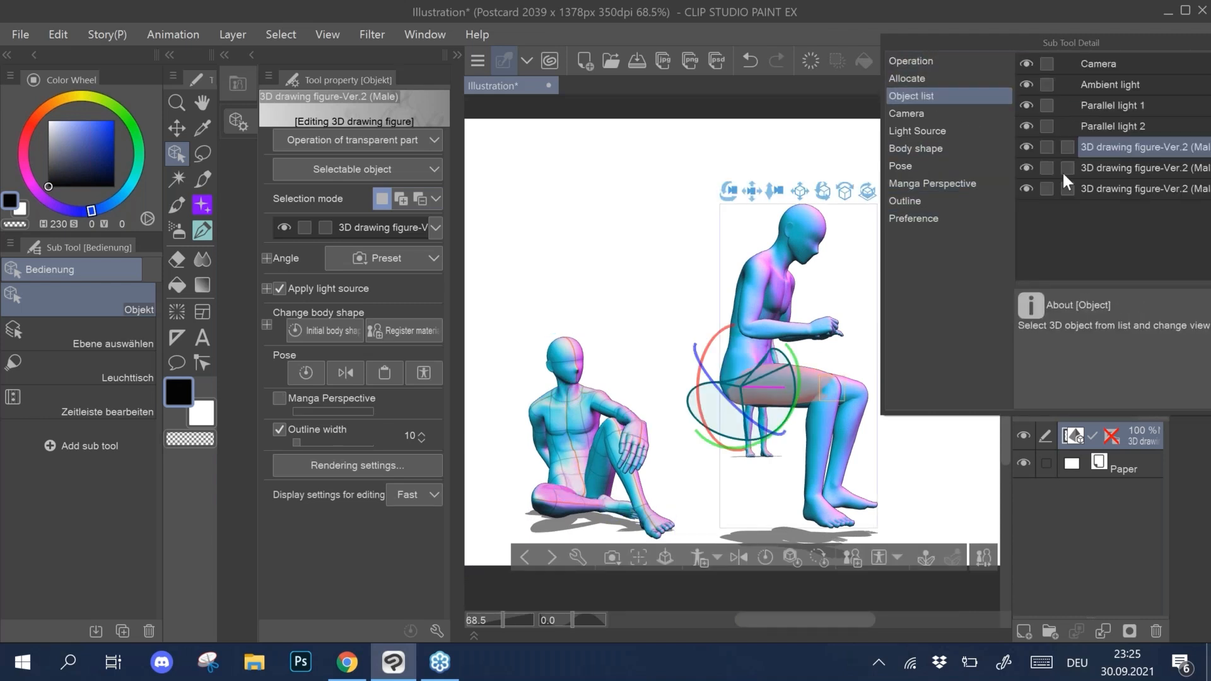
left_click(1025, 183)
left_click(1026, 168)
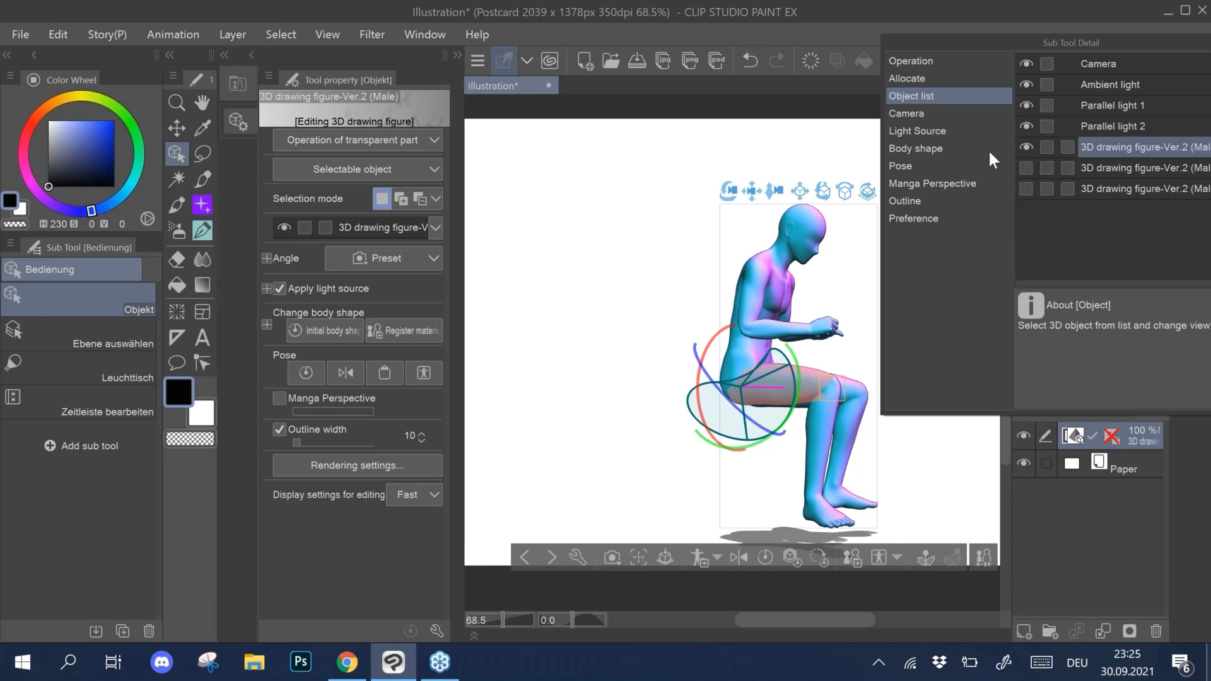
Step: Enable Manga Perspective for the seated figure, set its intensity to 0.97 and move the detailed settings clear of the figure
left_click(773, 279)
left_click(937, 185)
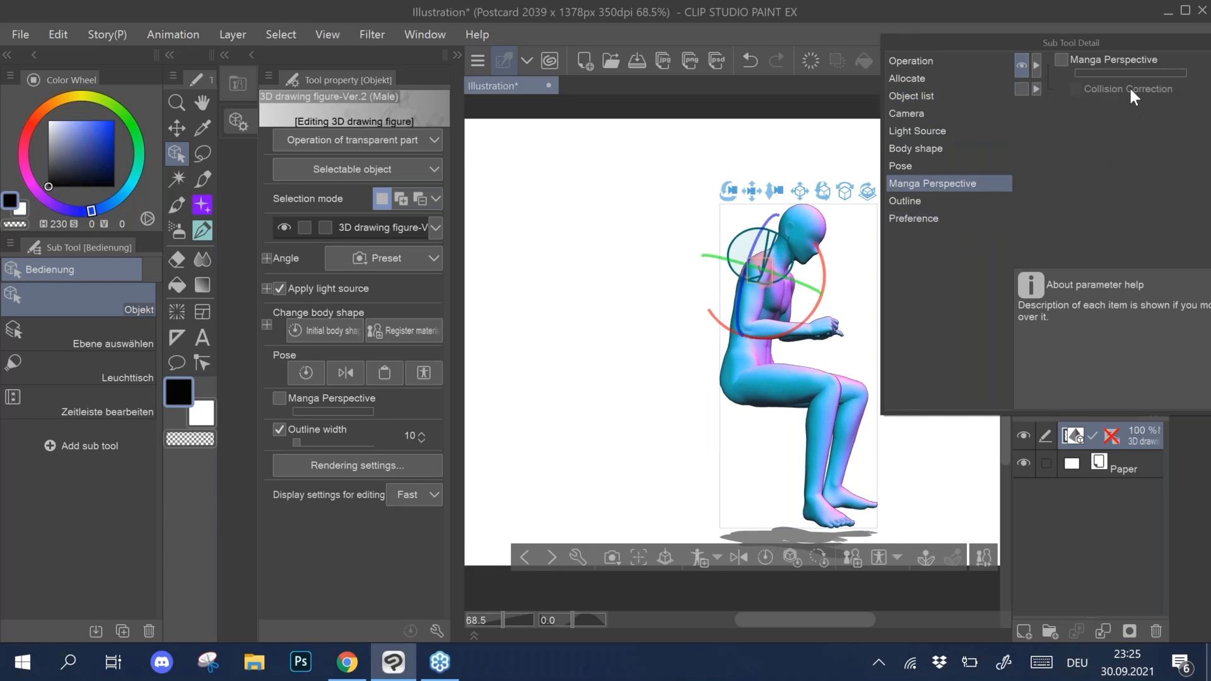
left_click(1062, 60)
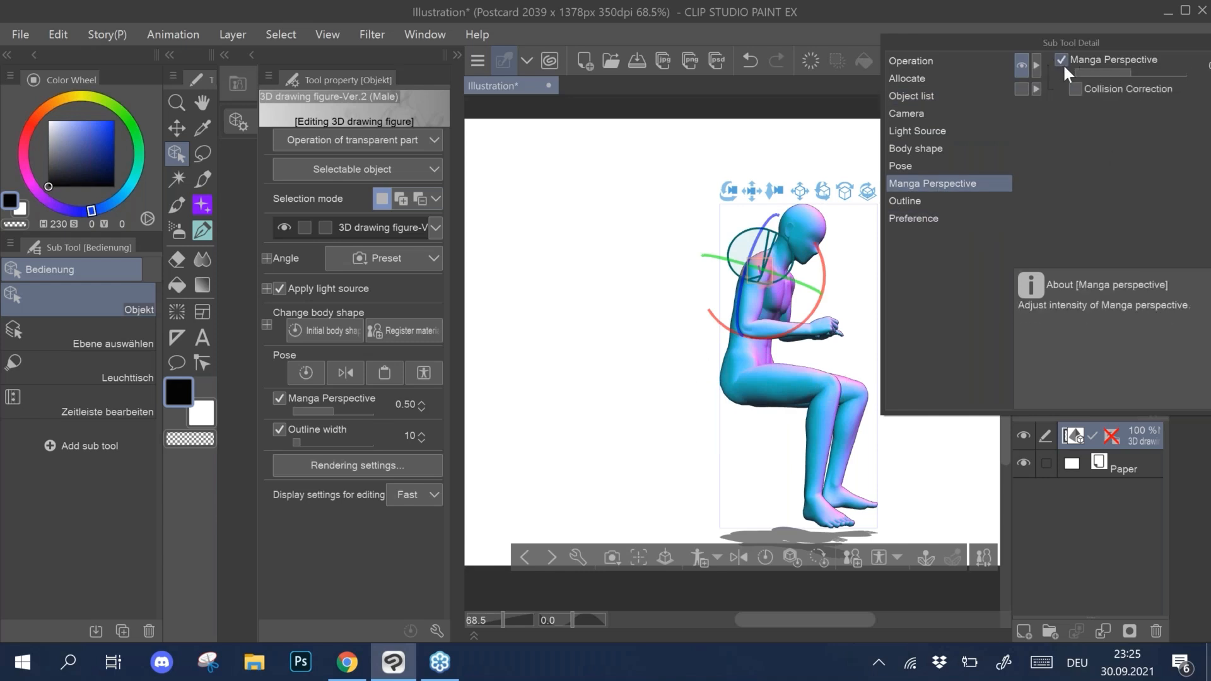
left_click_drag(1136, 44, 436, 181)
left_click_drag(924, 346, 913, 365)
Step: Rotate and pan the camera to frame the seated figure's upper body and hands from the front
left_click_drag(766, 210, 783, 275)
left_click(770, 137)
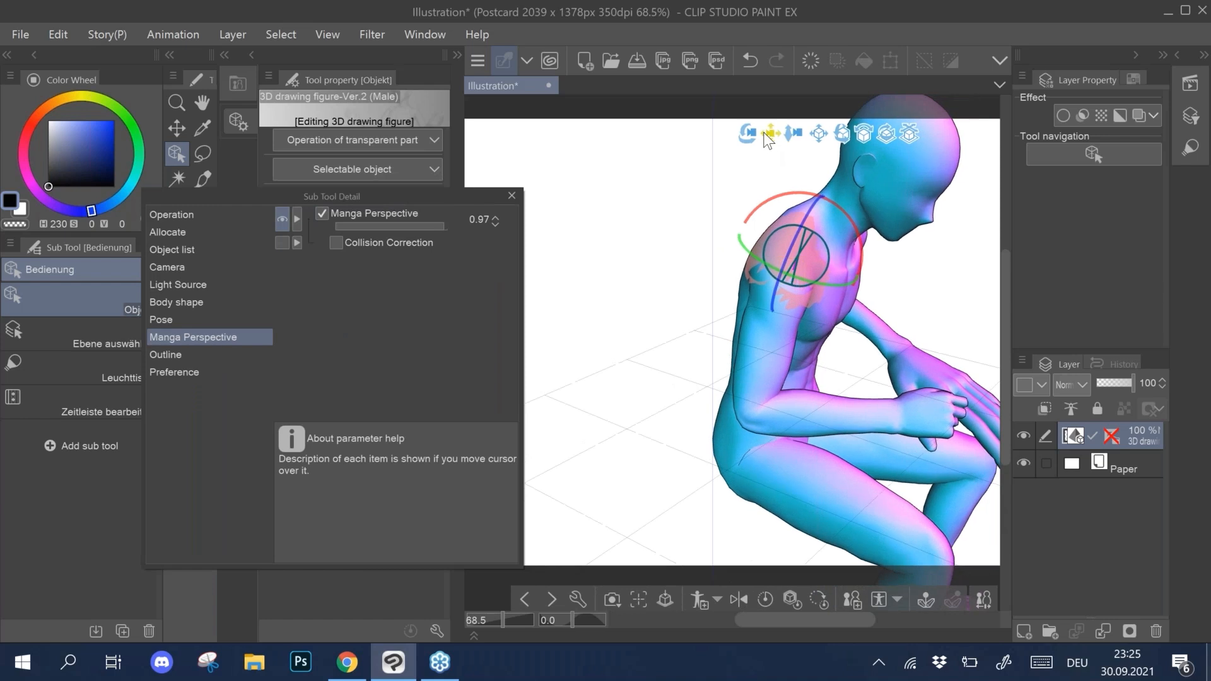
left_click_drag(750, 133, 685, 88)
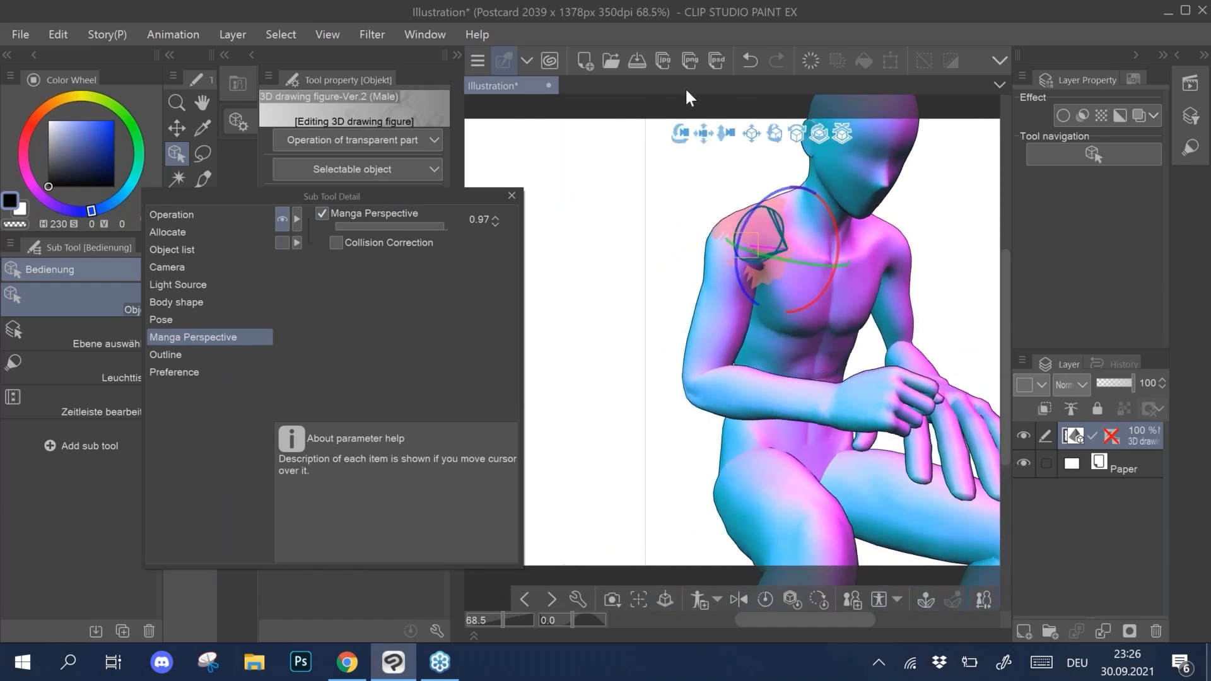
left_click_drag(702, 132, 623, 128)
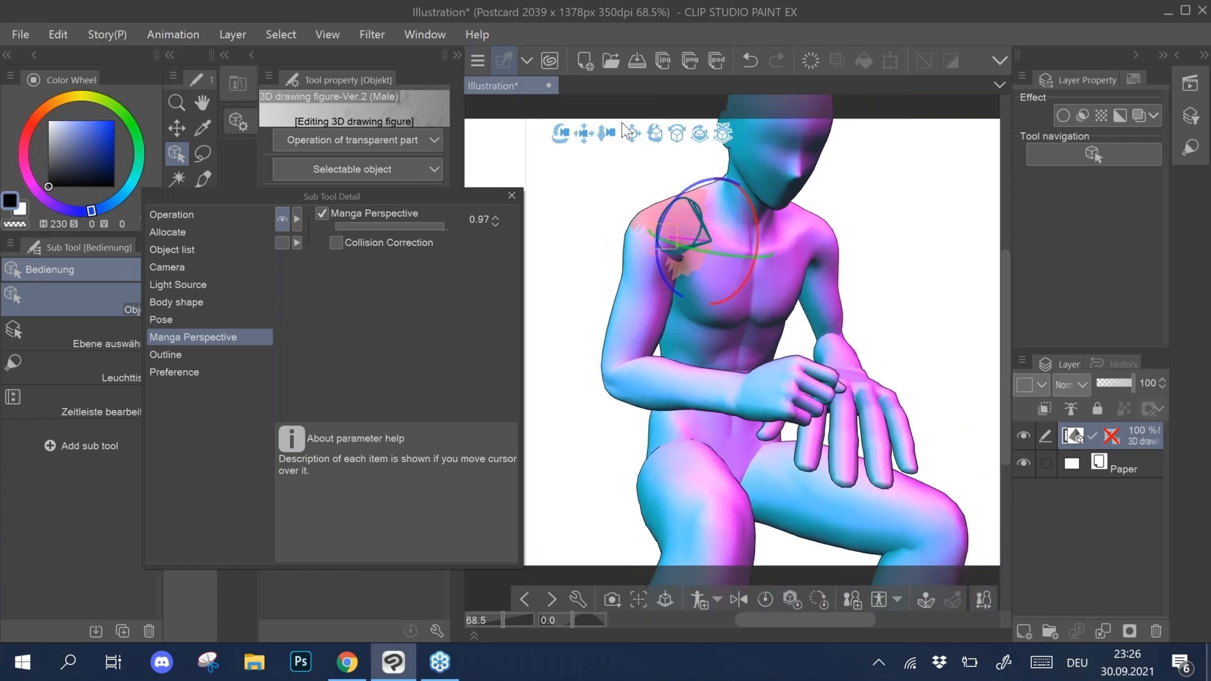
mouse_move(551, 148)
left_mouse_down()
mouse_move(573, 139)
mouse_move(528, 121)
mouse_move(580, 131)
mouse_move(588, 151)
mouse_move(566, 173)
mouse_move(567, 161)
mouse_move(569, 202)
mouse_move(551, 183)
mouse_move(562, 149)
mouse_move(560, 165)
mouse_move(543, 121)
mouse_move(559, 123)
mouse_move(563, 142)
left_mouse_up()
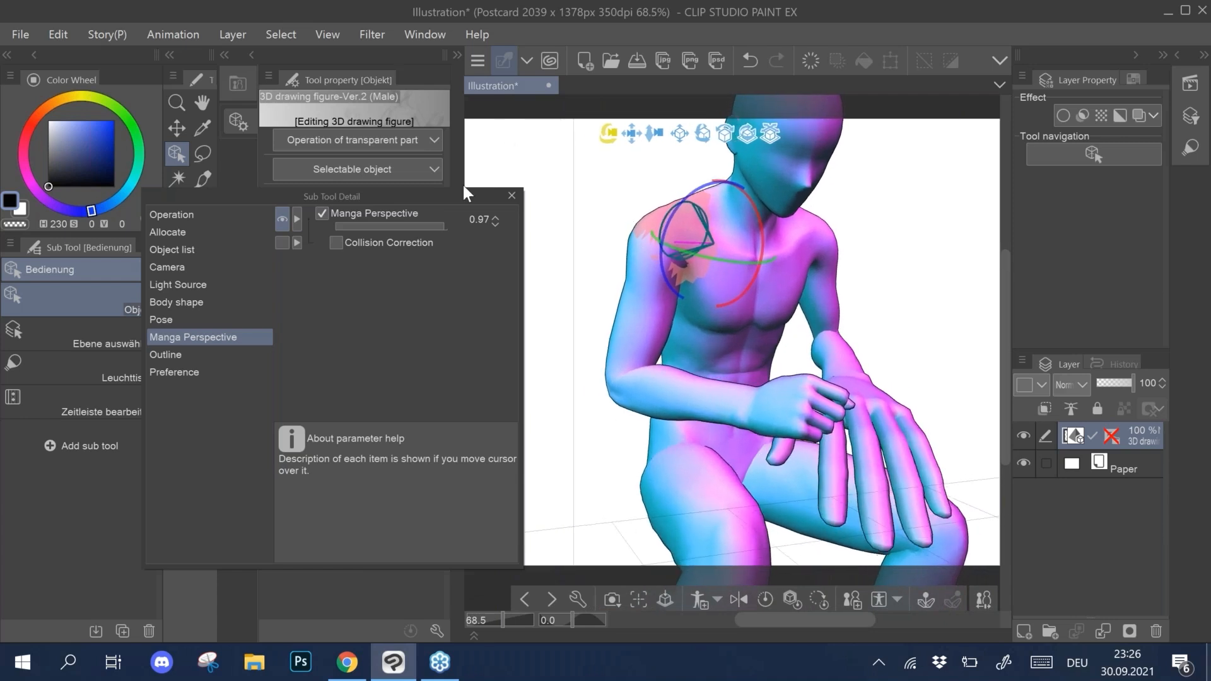
Step: Reduce the Manga Perspective intensity to 0.71 and 0.36, view the figure from above, and disable the effect
left_click(425, 224)
left_click_drag(423, 226, 520, 181)
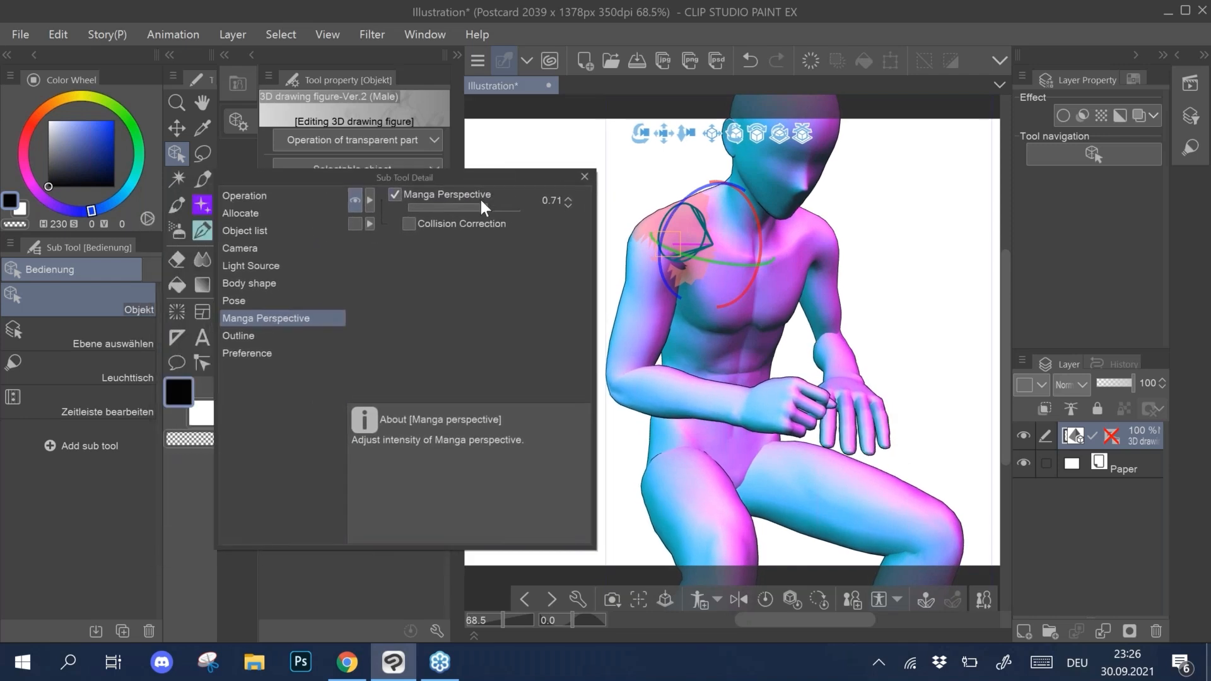
left_click(444, 207)
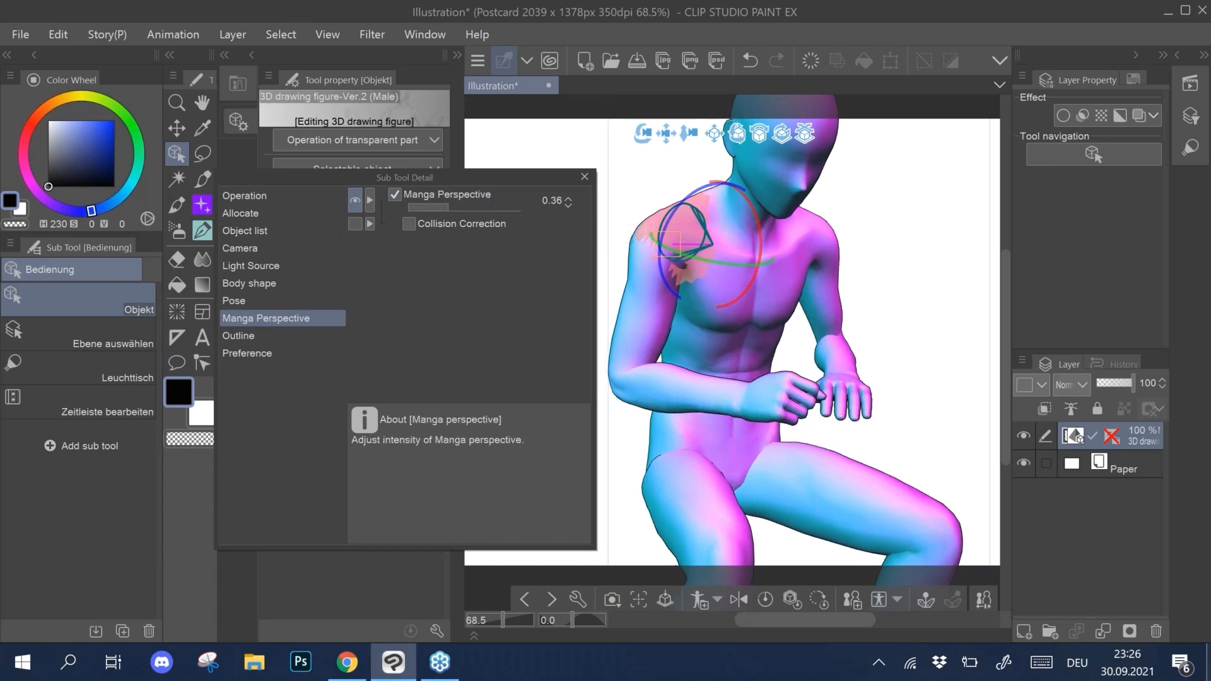
mouse_move(889, 245)
left_mouse_down()
mouse_move(895, 300)
mouse_move(880, 251)
left_mouse_up()
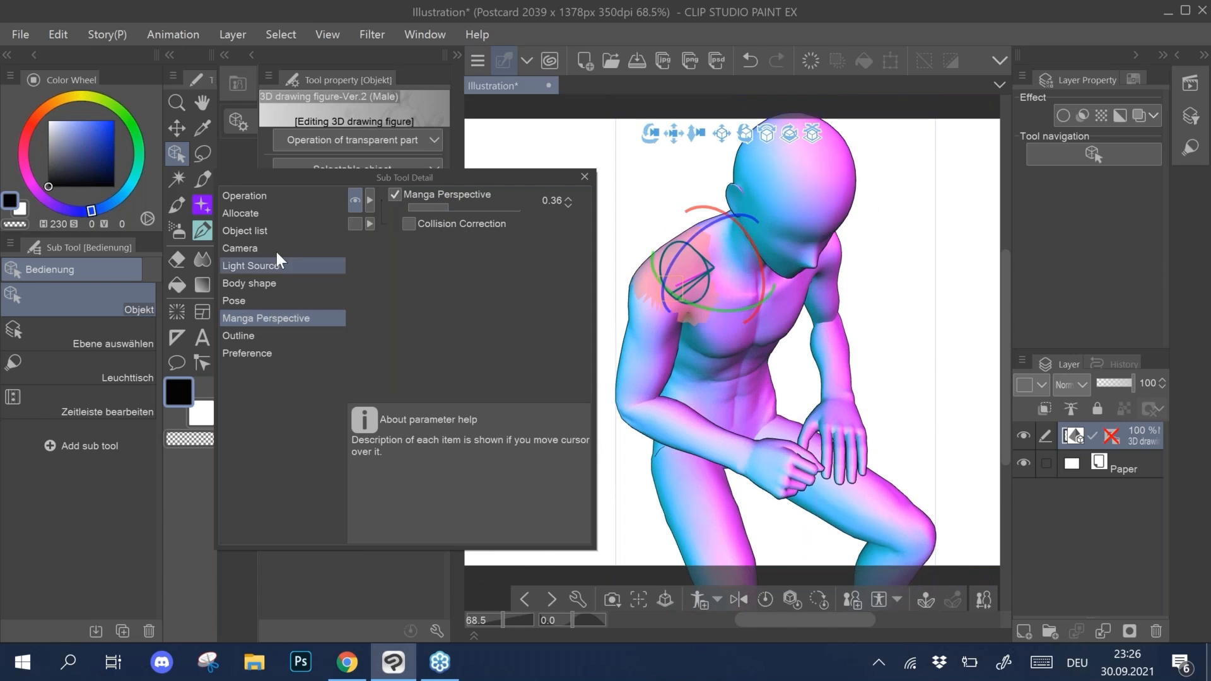
left_click(392, 195)
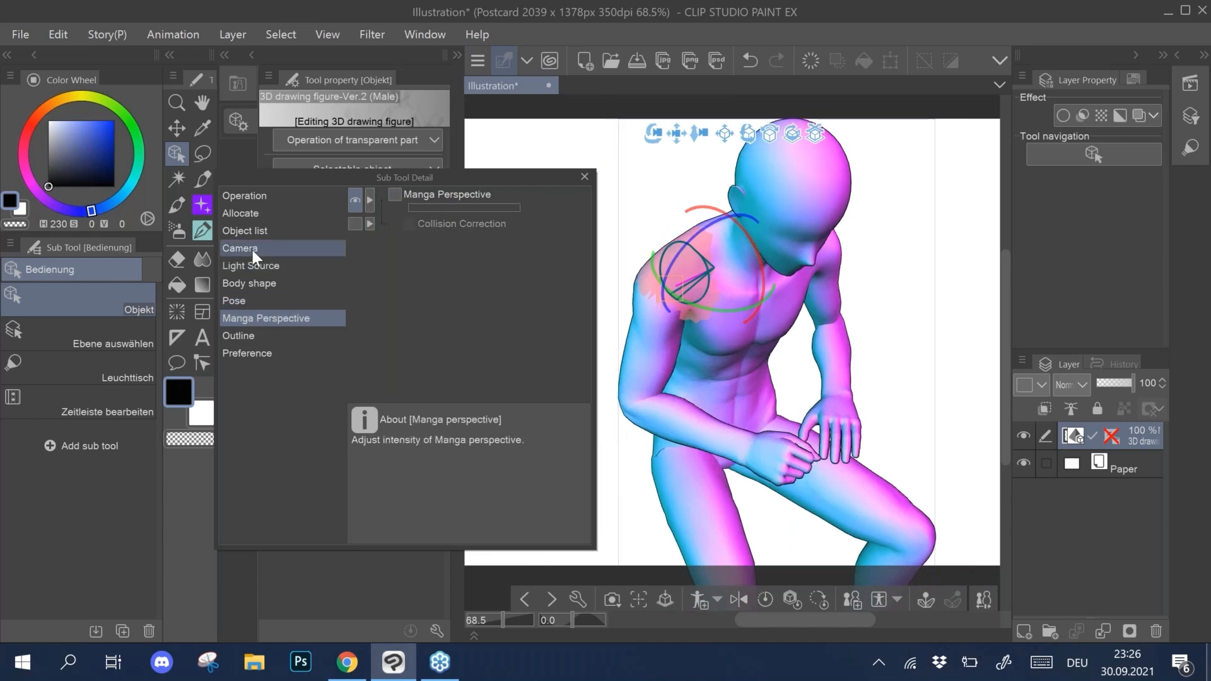
Step: Set the camera perspective to 2.80 in the Camera settings and close the detailed tool settings
left_click(268, 249)
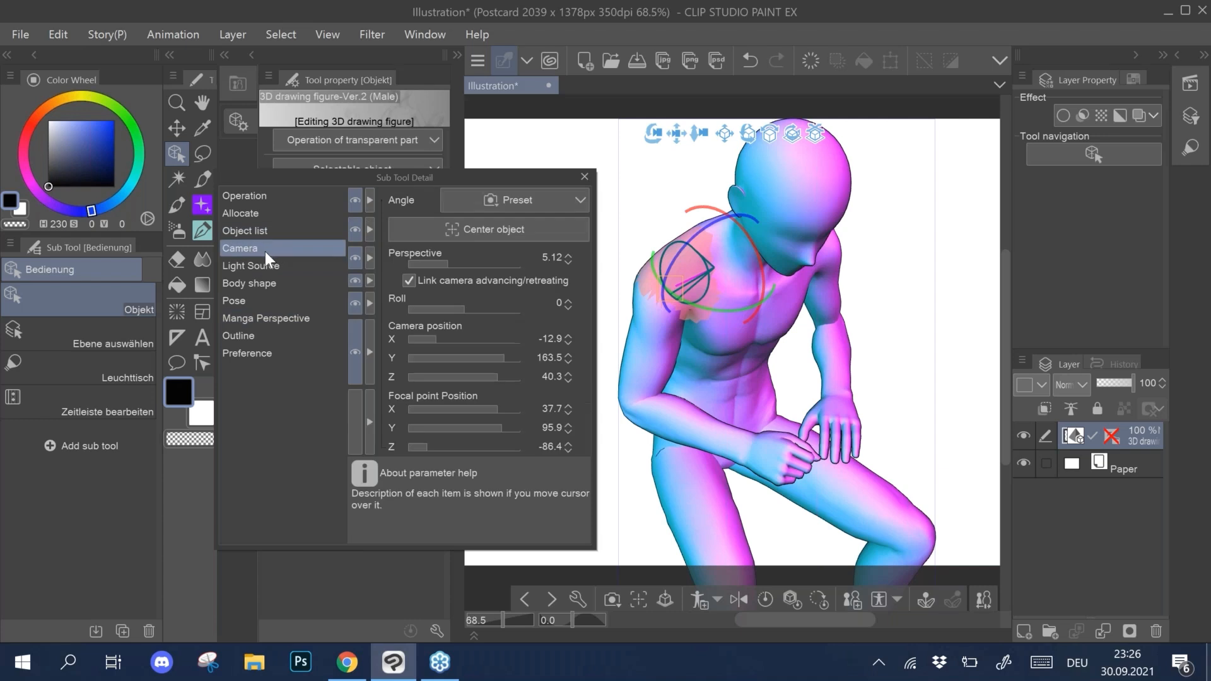
left_click(433, 262)
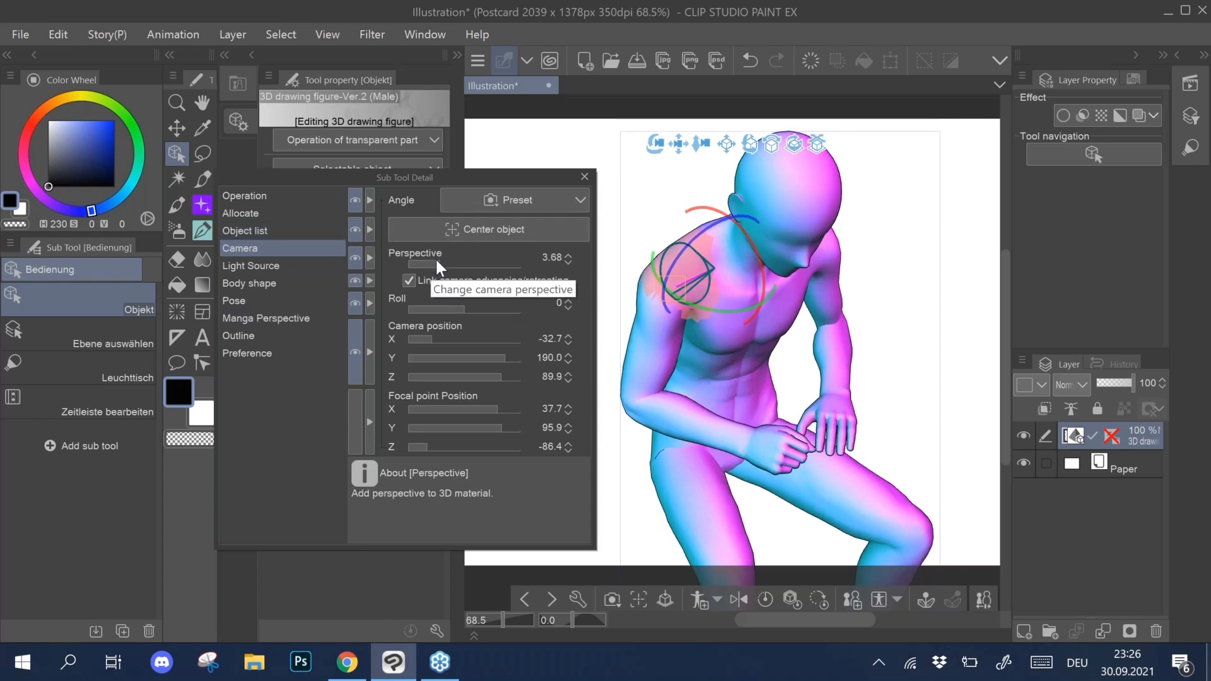
left_click(433, 262)
left_click(432, 262)
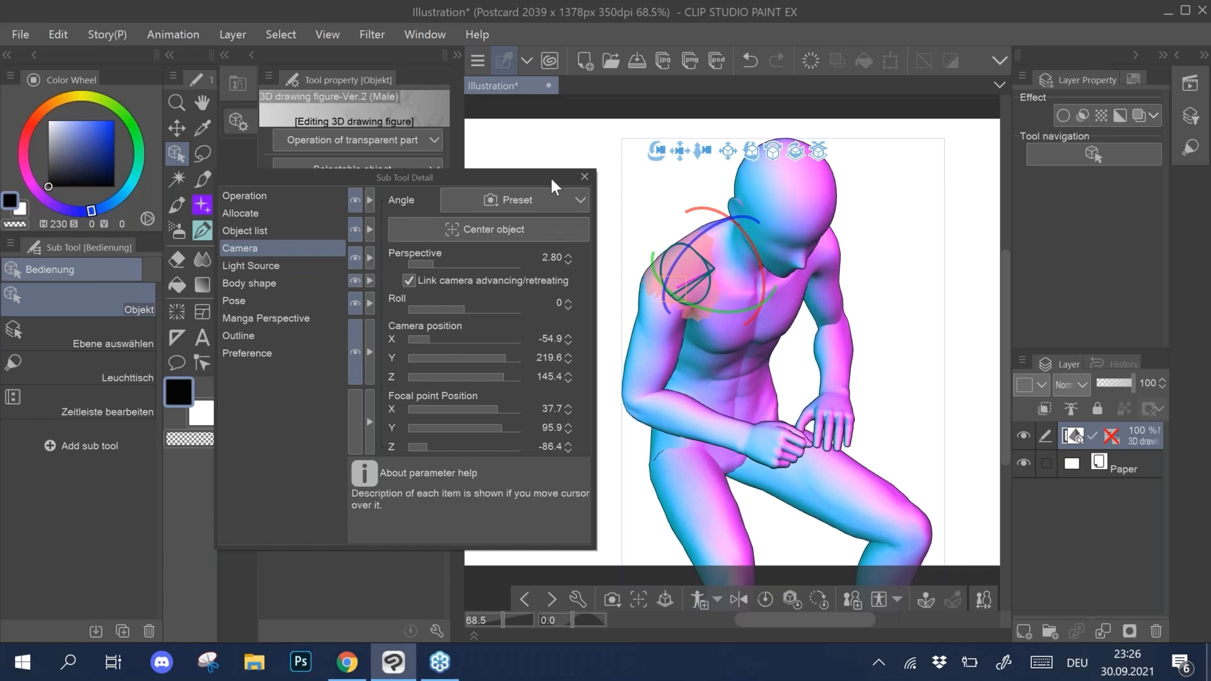
left_click_drag(550, 180, 932, 192)
Step: Zoom the canvas out to 50% and move the camera back until the whole seated figure fits on the page
scroll(626, 280, "down", 2)
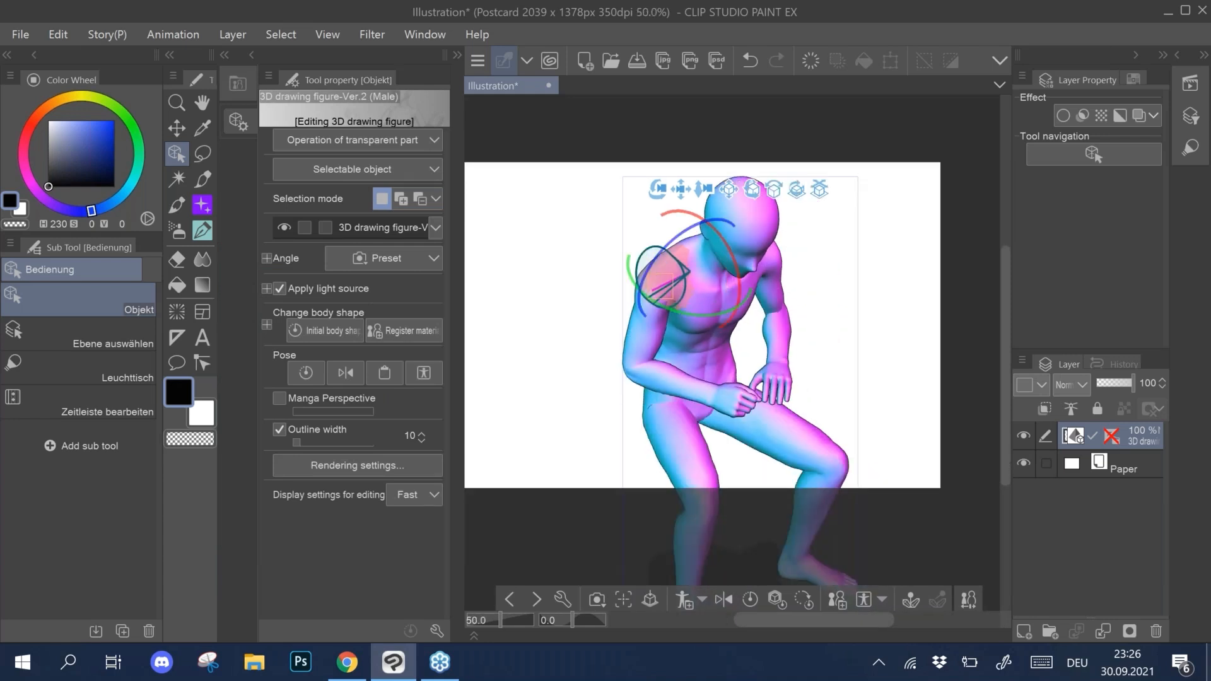
left_click_drag(703, 194, 758, 104)
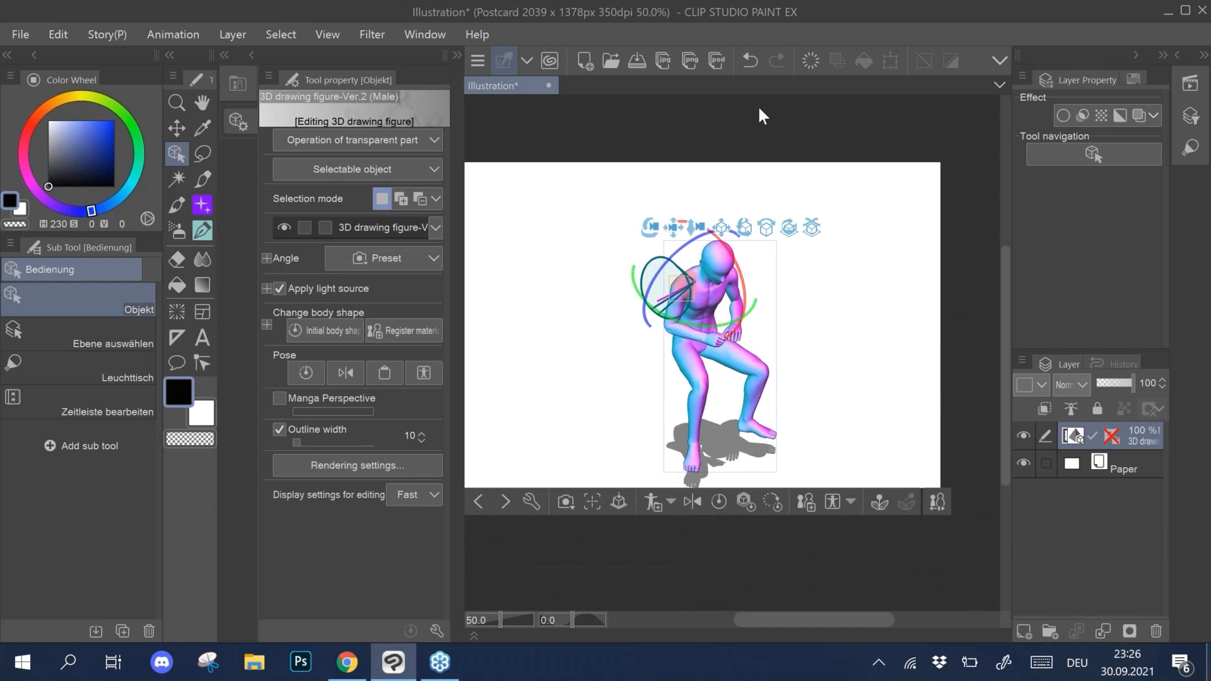
left_click_drag(695, 241, 715, 217)
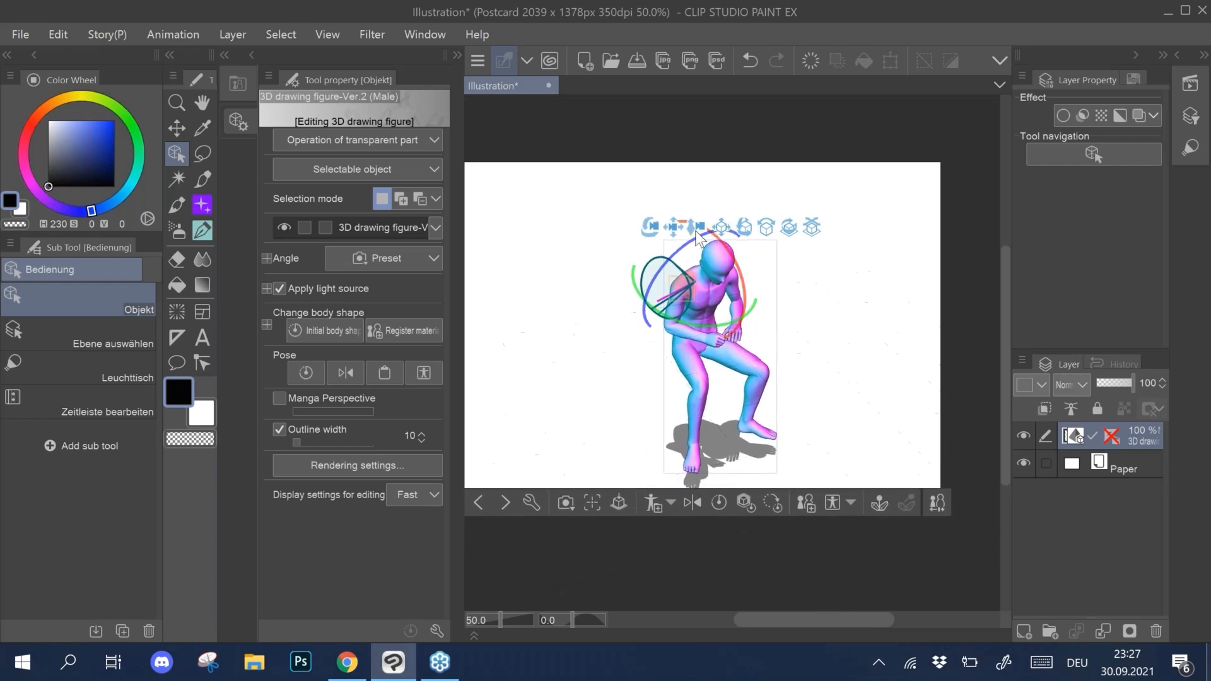
Step: Snap the seated figure to the ground, then move the camera closer and orbit it around the figure
left_click(620, 502)
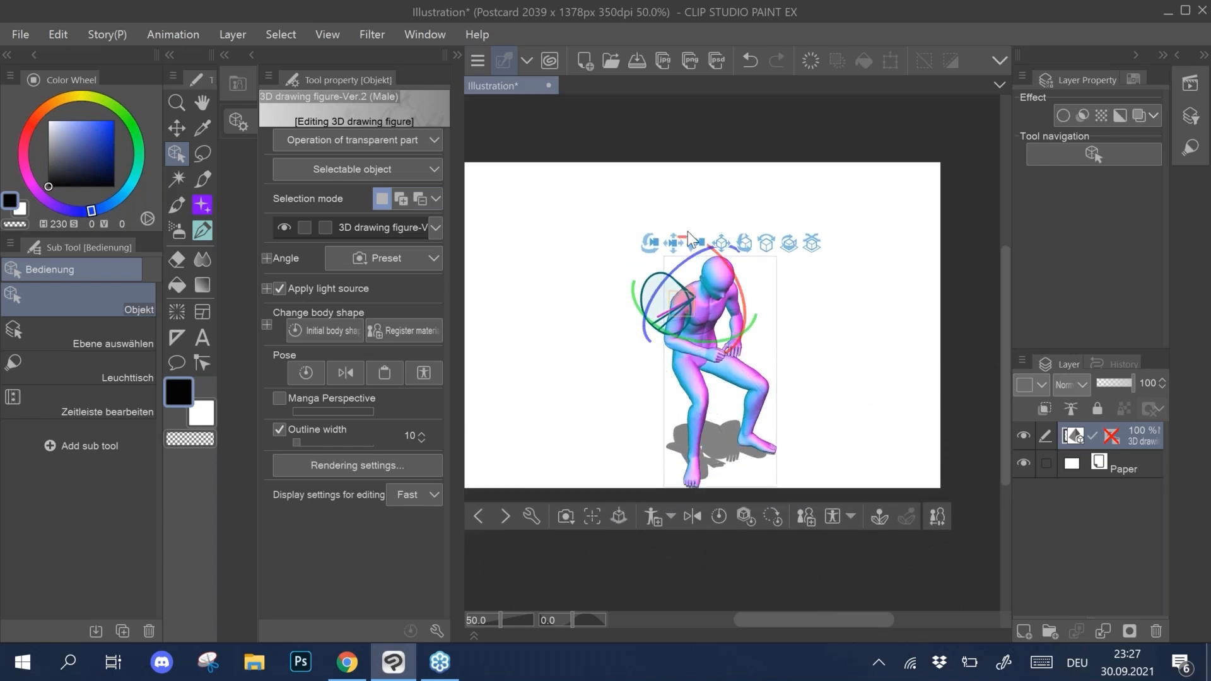
left_click_drag(699, 245, 777, 262)
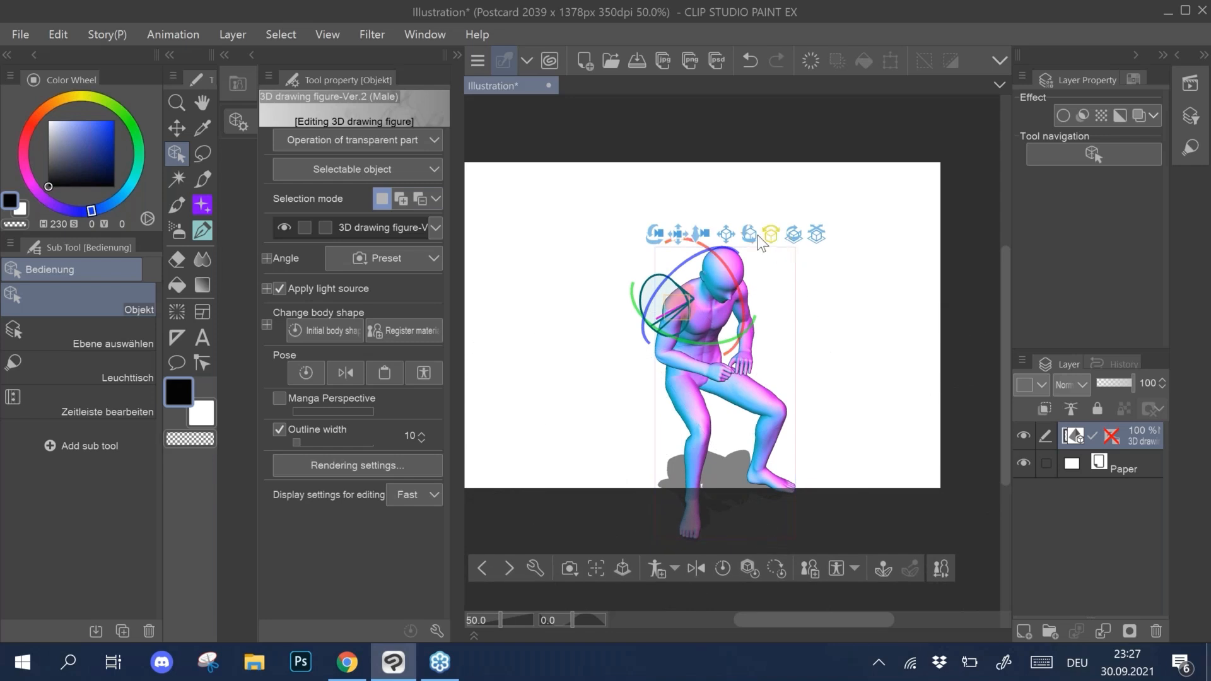
mouse_move(701, 254)
left_mouse_down()
mouse_move(764, 230)
mouse_move(700, 253)
left_mouse_up()
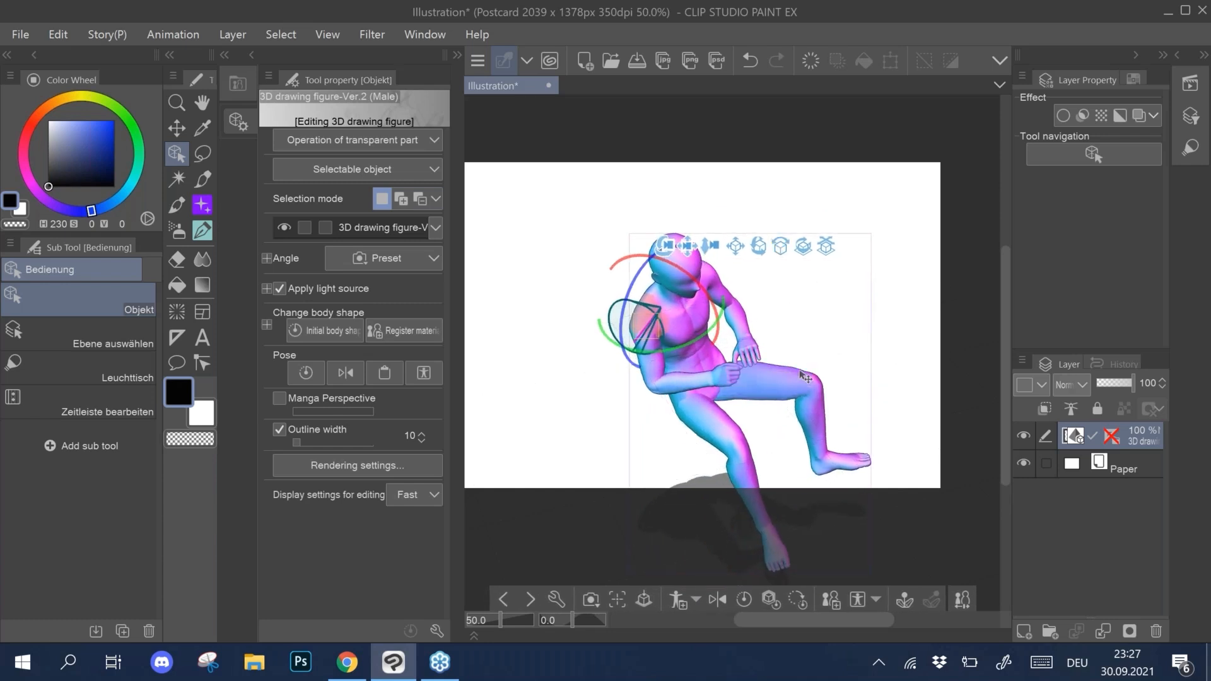
Step: Add a new raster layer and sketch rough black perspective box outlines around the seated figure with the G-Pen
left_click(1024, 631)
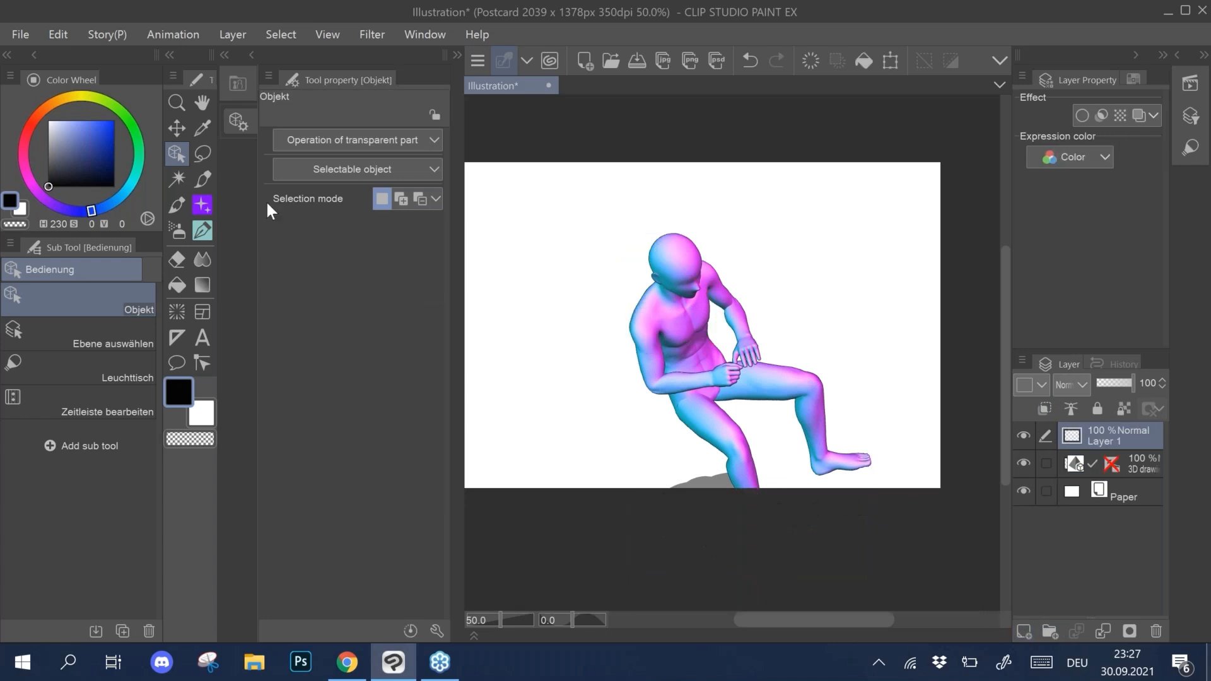
left_click(201, 182)
left_click(134, 316)
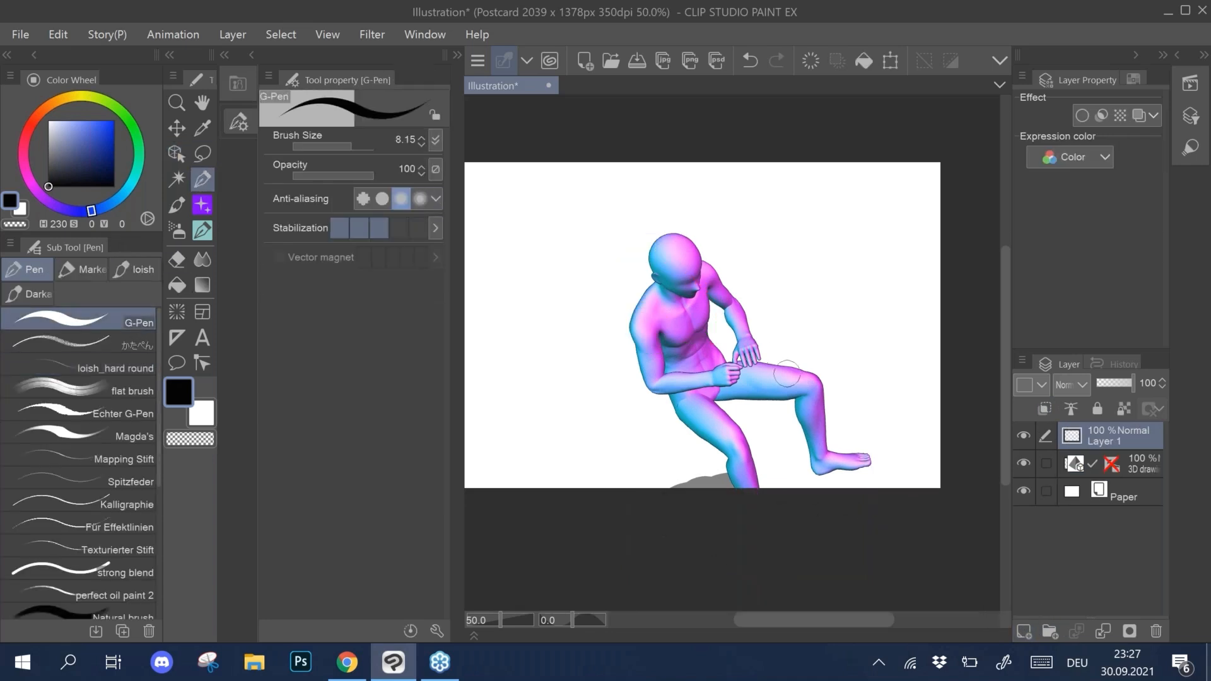
left_click_drag(760, 356, 884, 345)
mouse_move(883, 351)
left_mouse_down()
mouse_move(791, 440)
mouse_move(757, 427)
left_mouse_up()
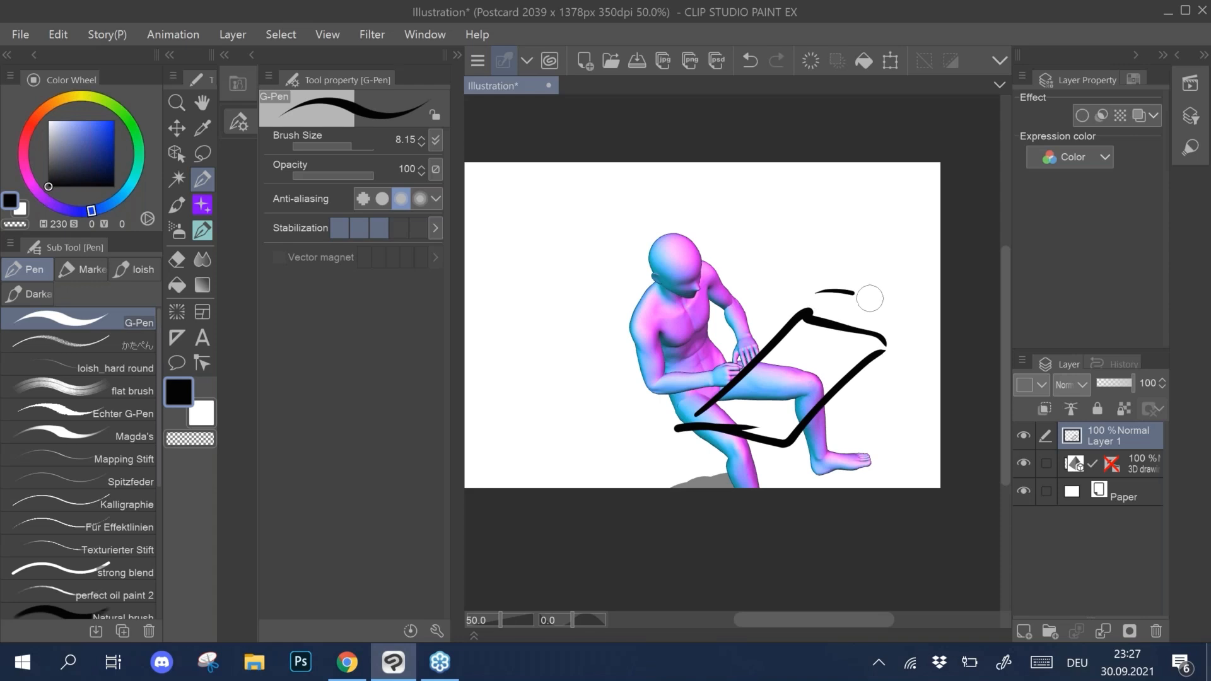
left_click_drag(769, 285, 965, 297)
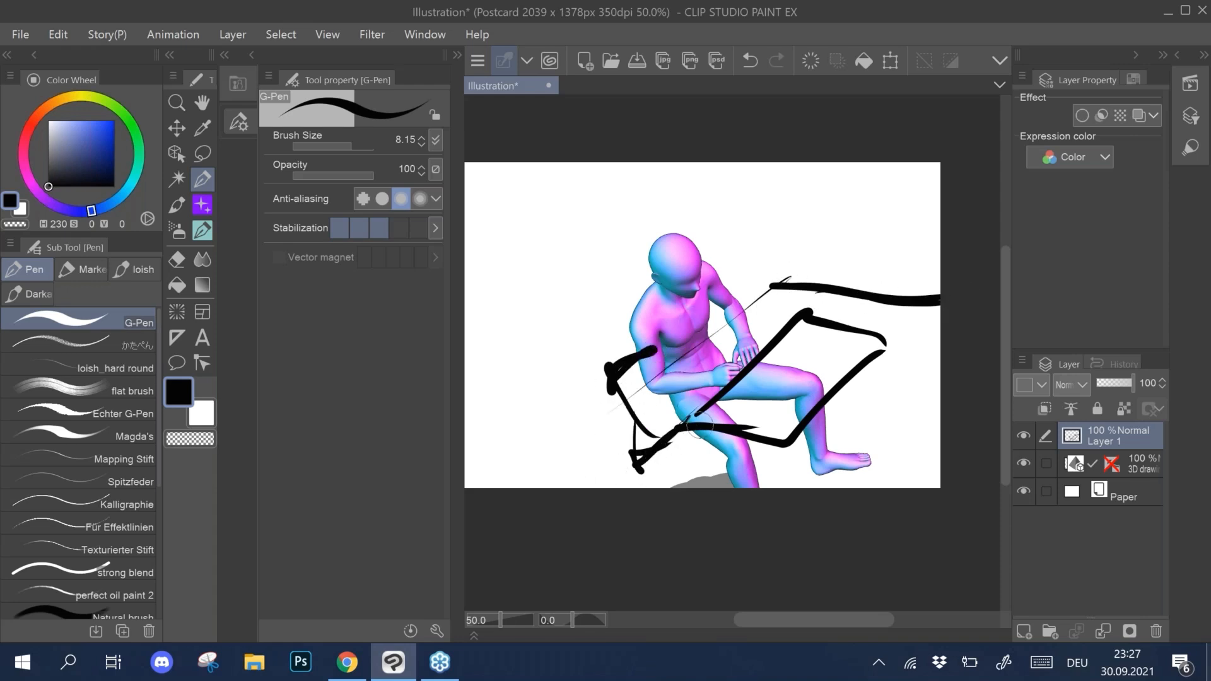
mouse_move(699, 427)
left_mouse_down()
mouse_move(671, 468)
mouse_move(692, 486)
left_mouse_up()
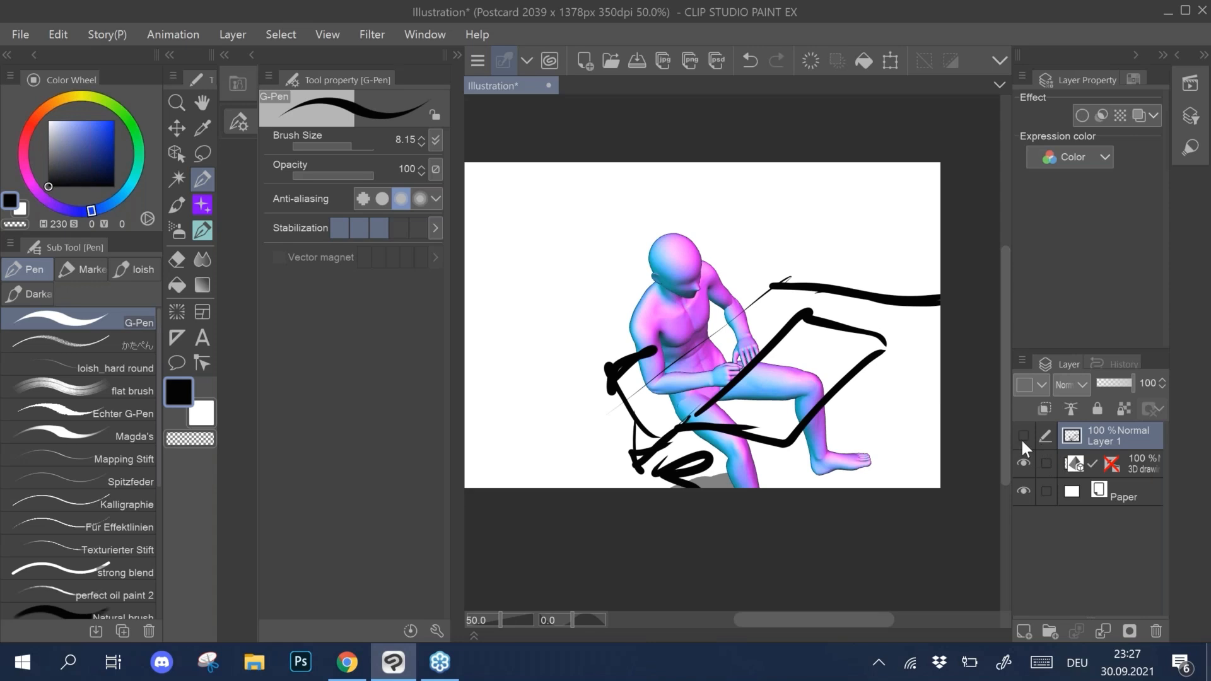
Step: Hide the sketch layer and add the Residential area01-Ver.2 3D background to the figure's layer
left_click(1073, 466)
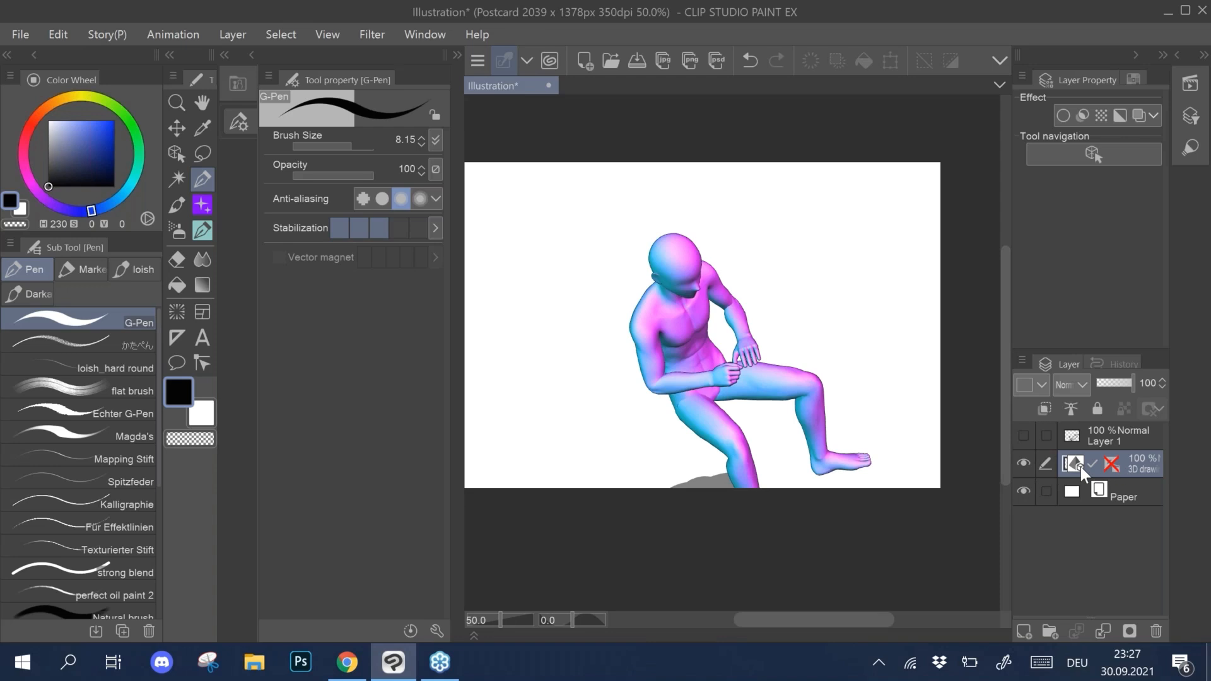
left_click(239, 81)
left_click(308, 347)
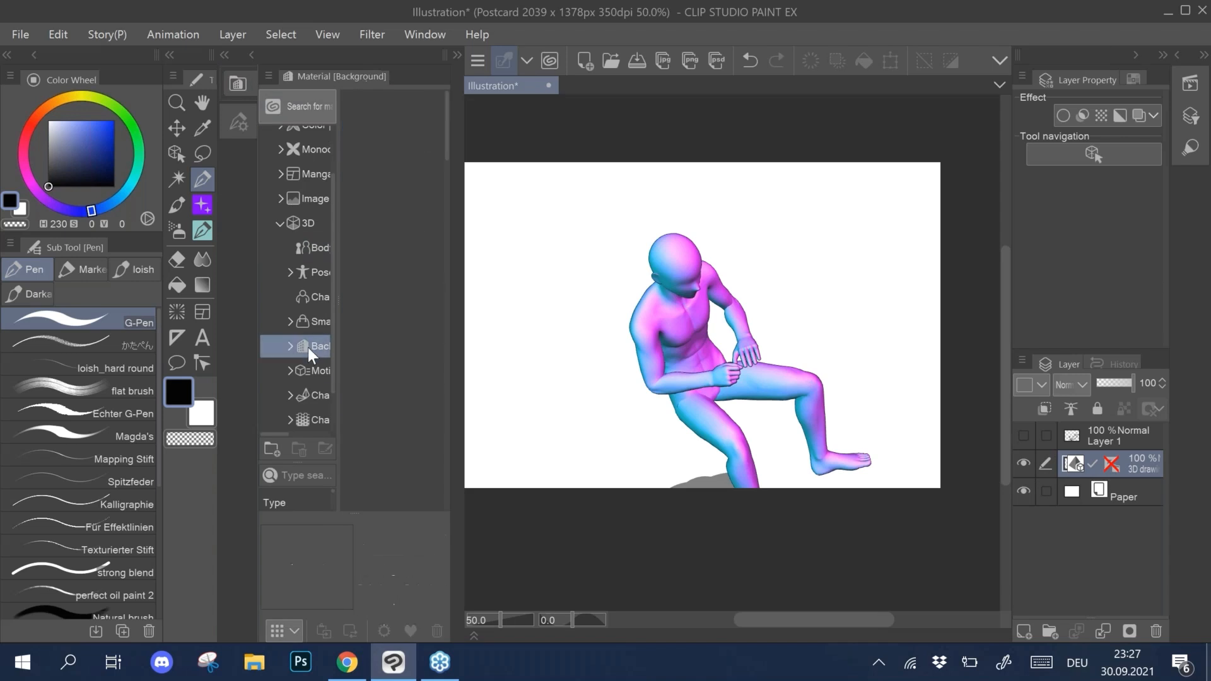
left_click_drag(444, 138, 459, 262)
left_click(391, 271)
left_click_drag(385, 274, 776, 452)
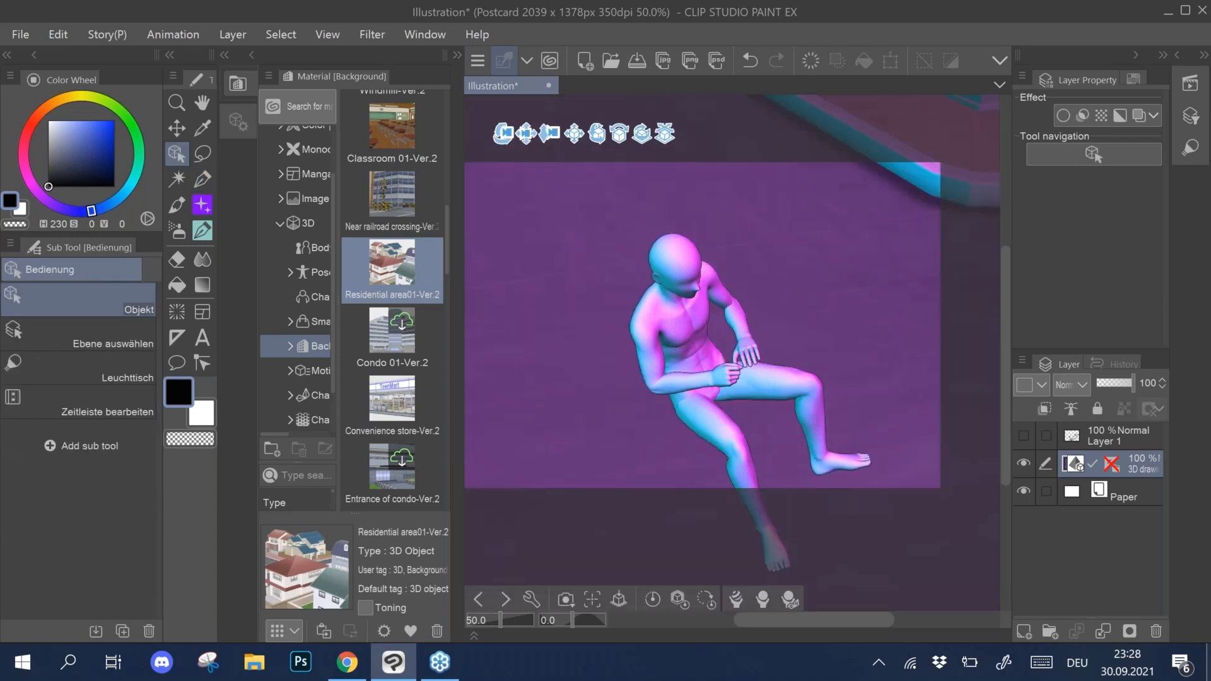
scroll(666, 333, "down", 6)
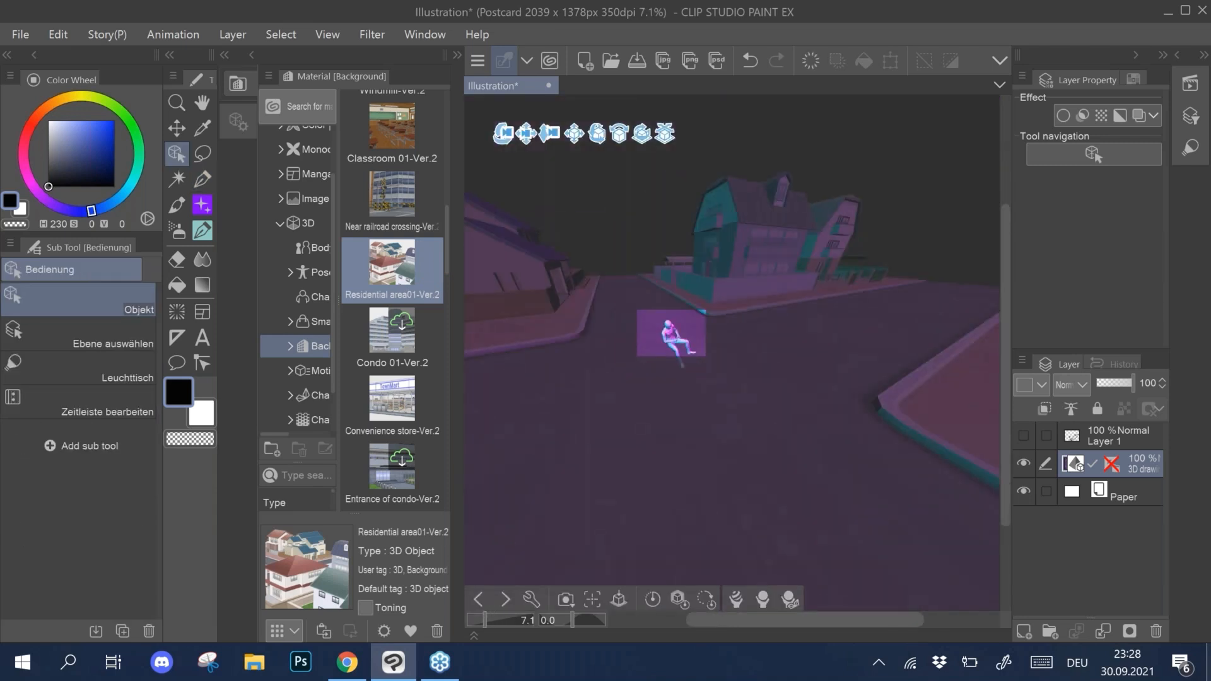
scroll(658, 344, "up", 6)
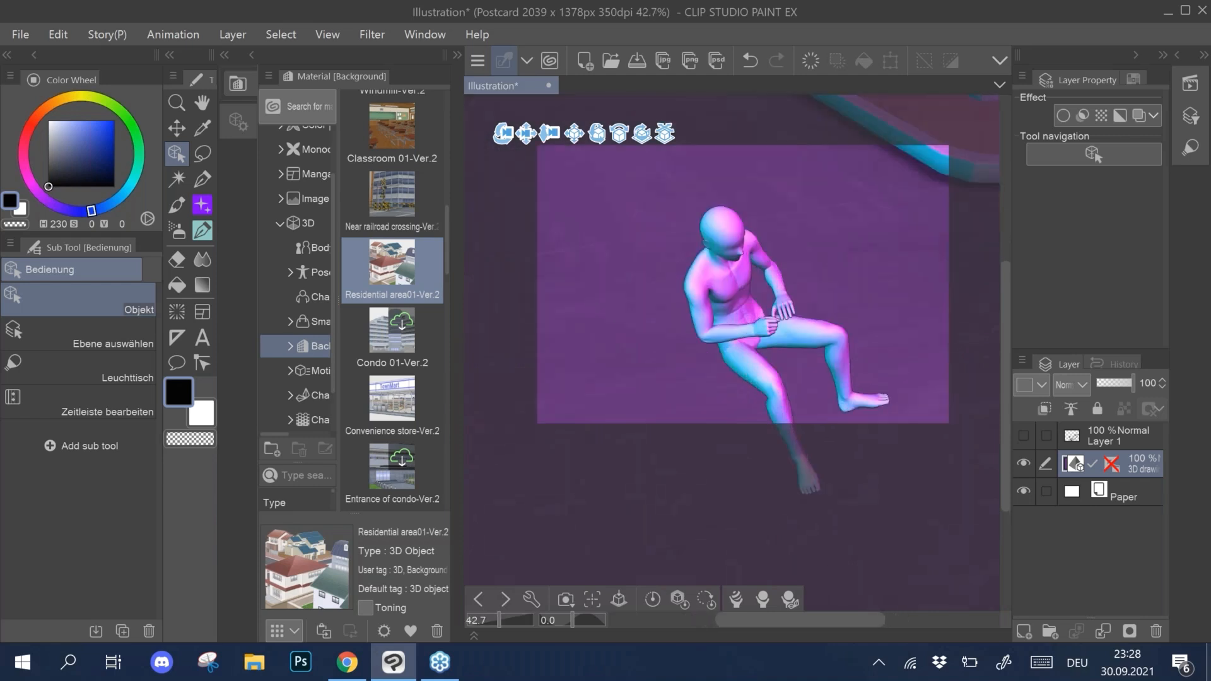
scroll(710, 333, "down", 2)
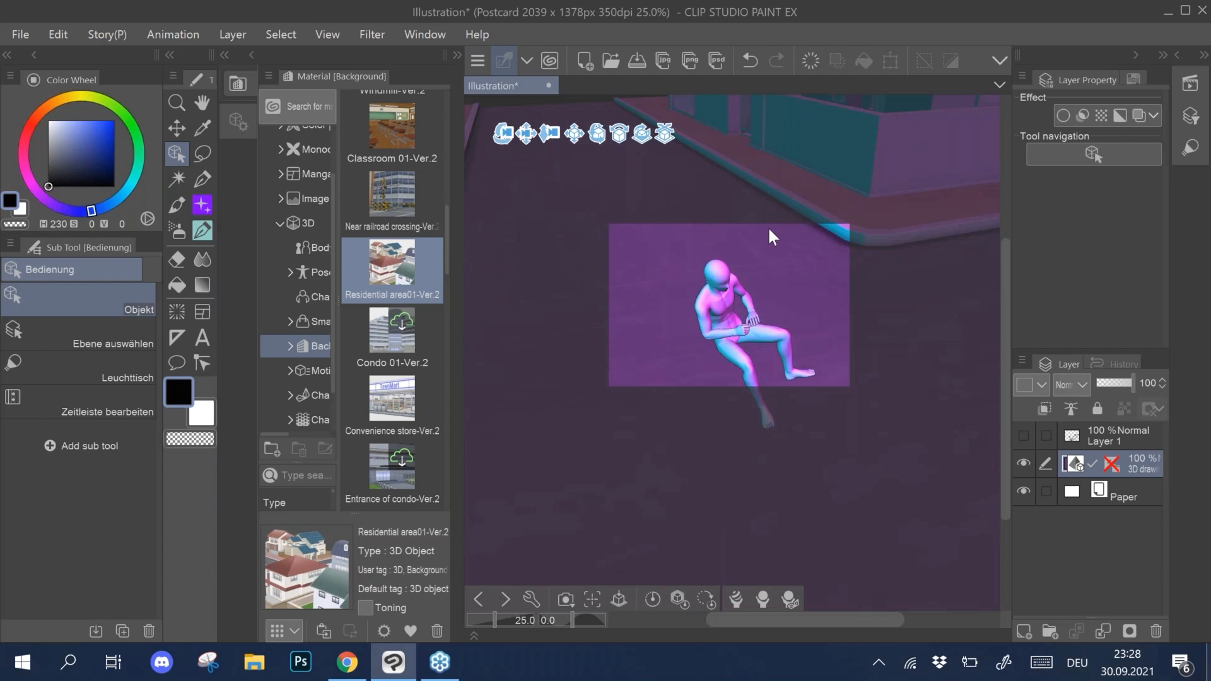
Step: Undo the residential background, the sketch layer and the last camera orbit
left_click(751, 63)
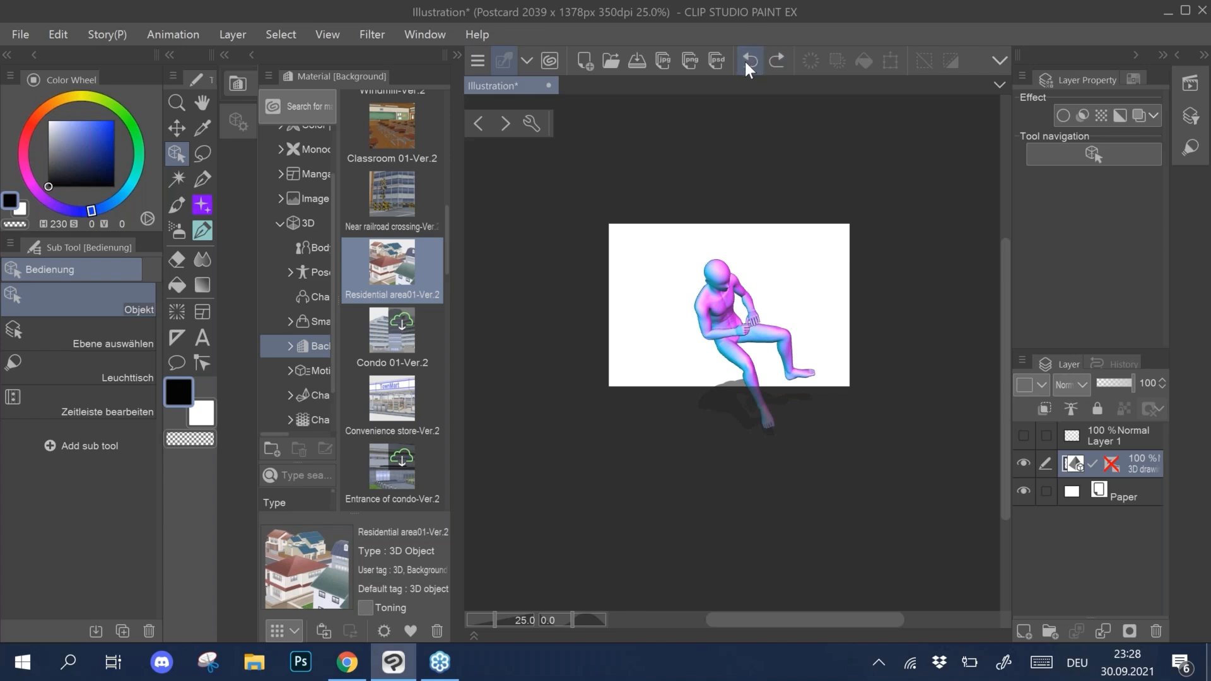
left_click(744, 62)
left_click(740, 65)
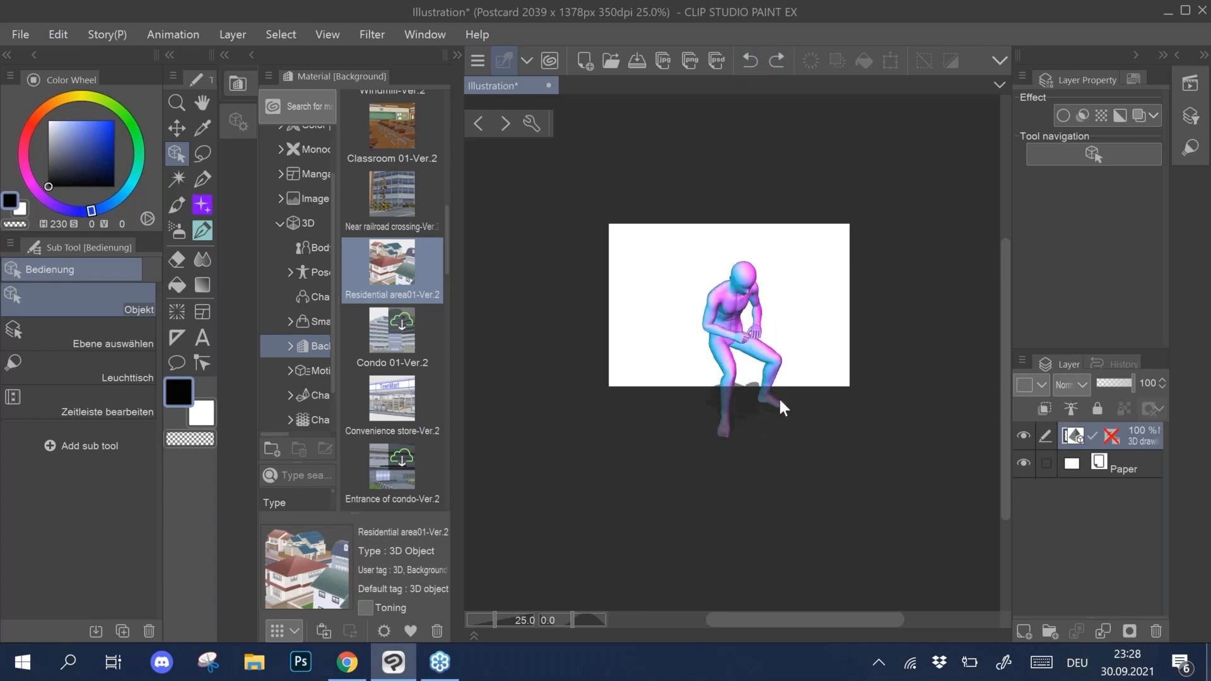
Step: Open the detailed Object tool settings and set the camera roll to -34 under Allocate
left_click(239, 128)
left_click(435, 629)
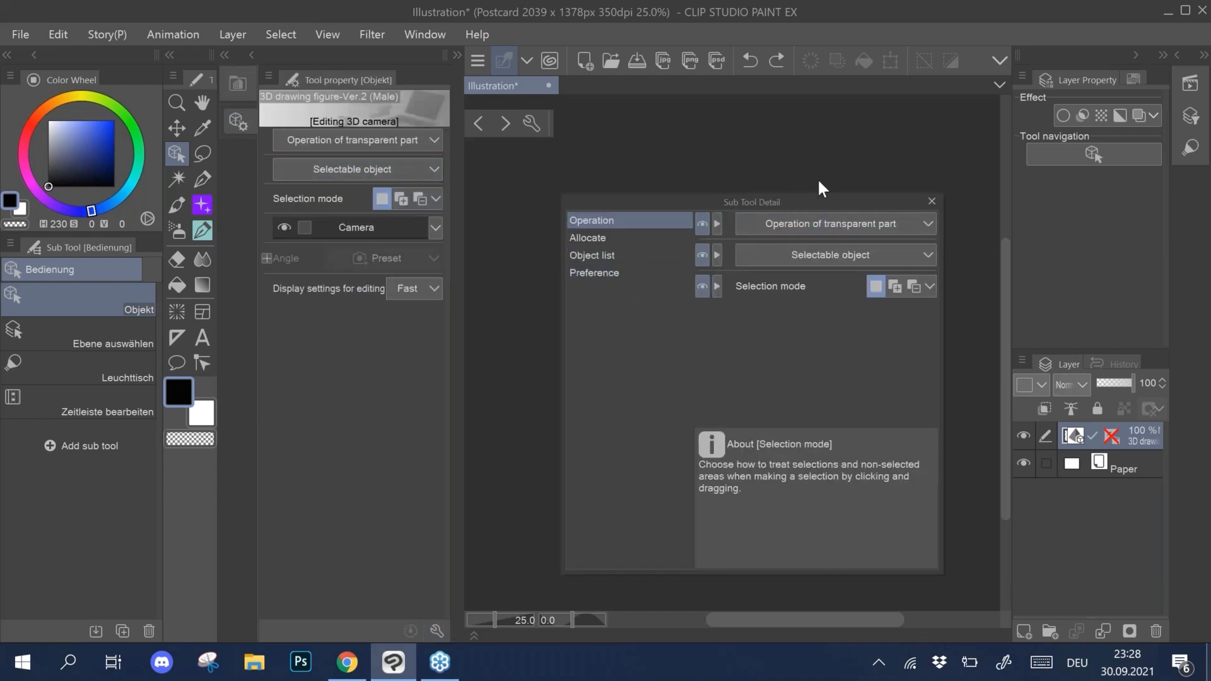
left_click_drag(817, 202, 1082, 142)
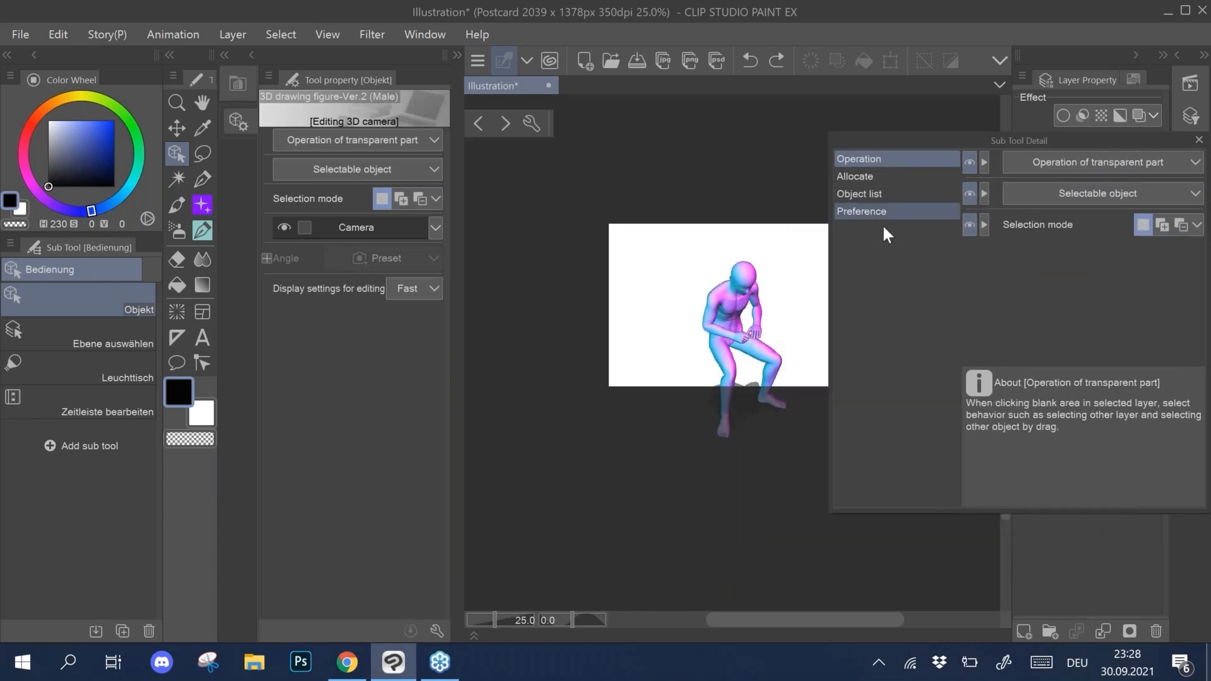
left_click(858, 177)
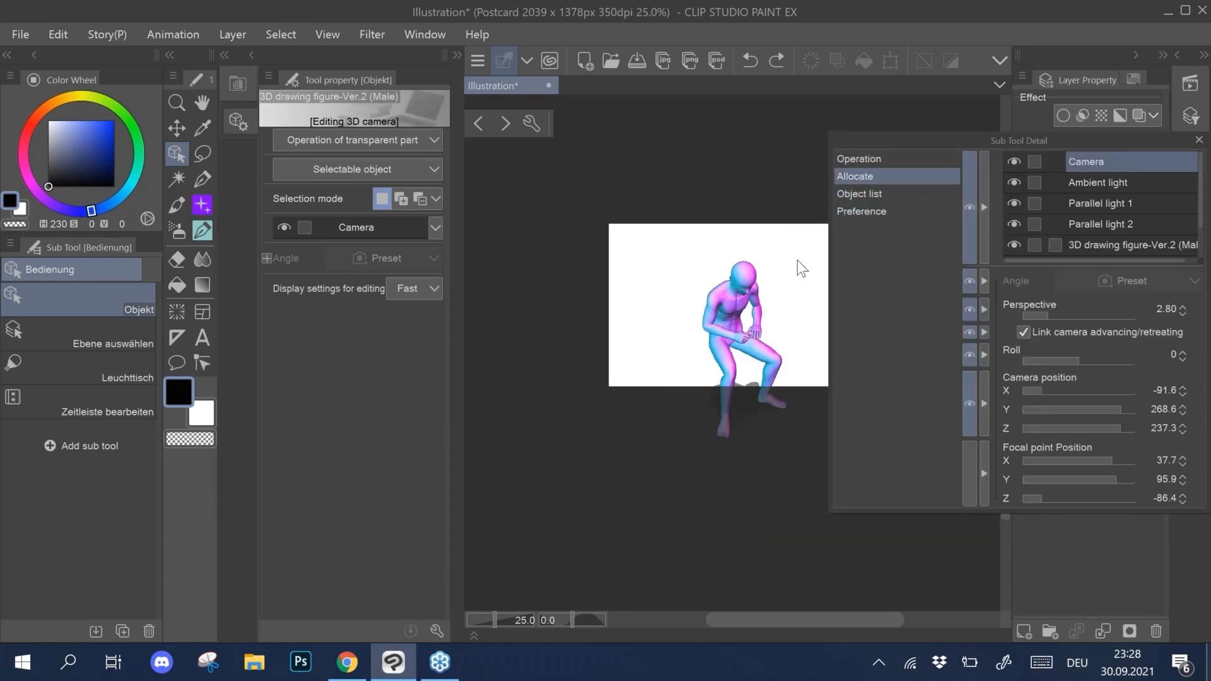
left_click(1068, 360)
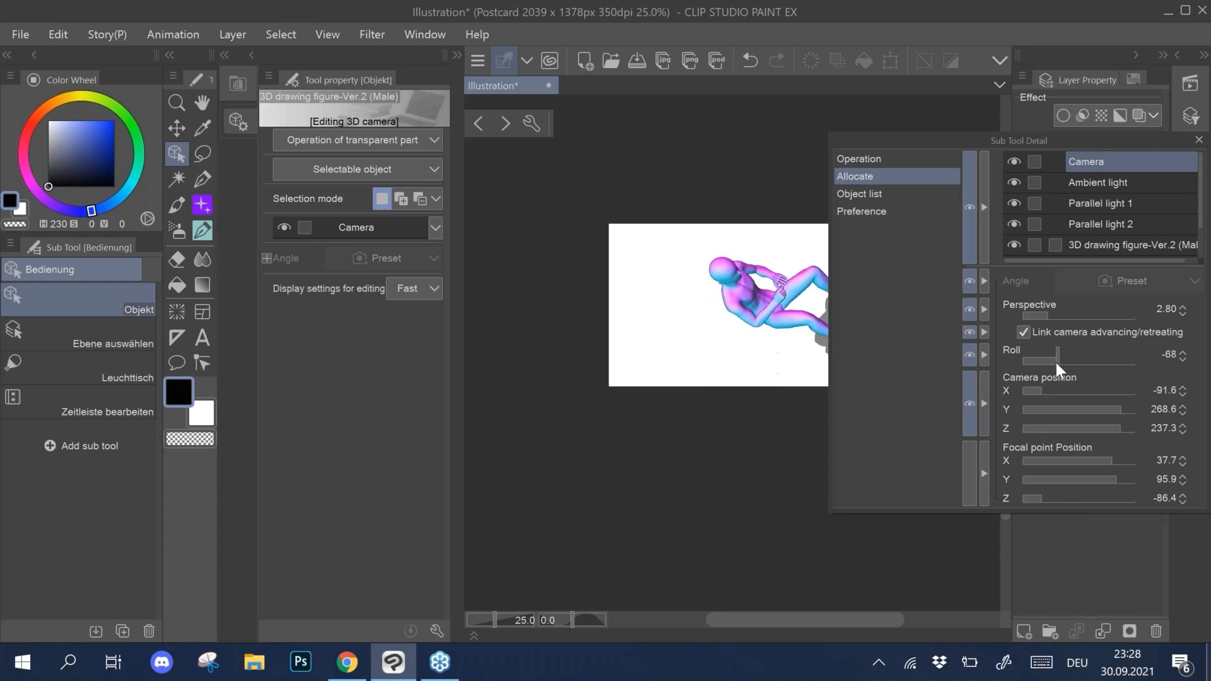
left_click_drag(981, 143, 418, 237)
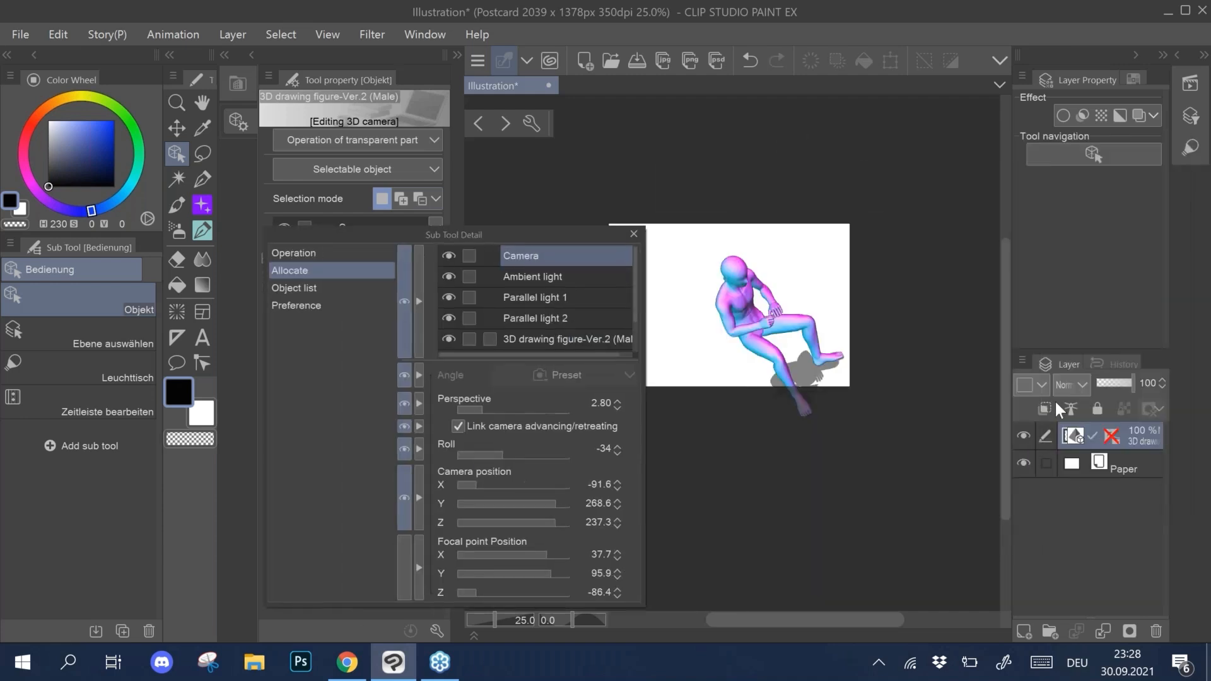
Step: Select the seated figure and orbit the camera around it to a side view
left_click(744, 313)
left_click_drag(756, 252, 810, 174)
scroll(805, 299, "up", 3)
left_click_drag(796, 229, 906, 212)
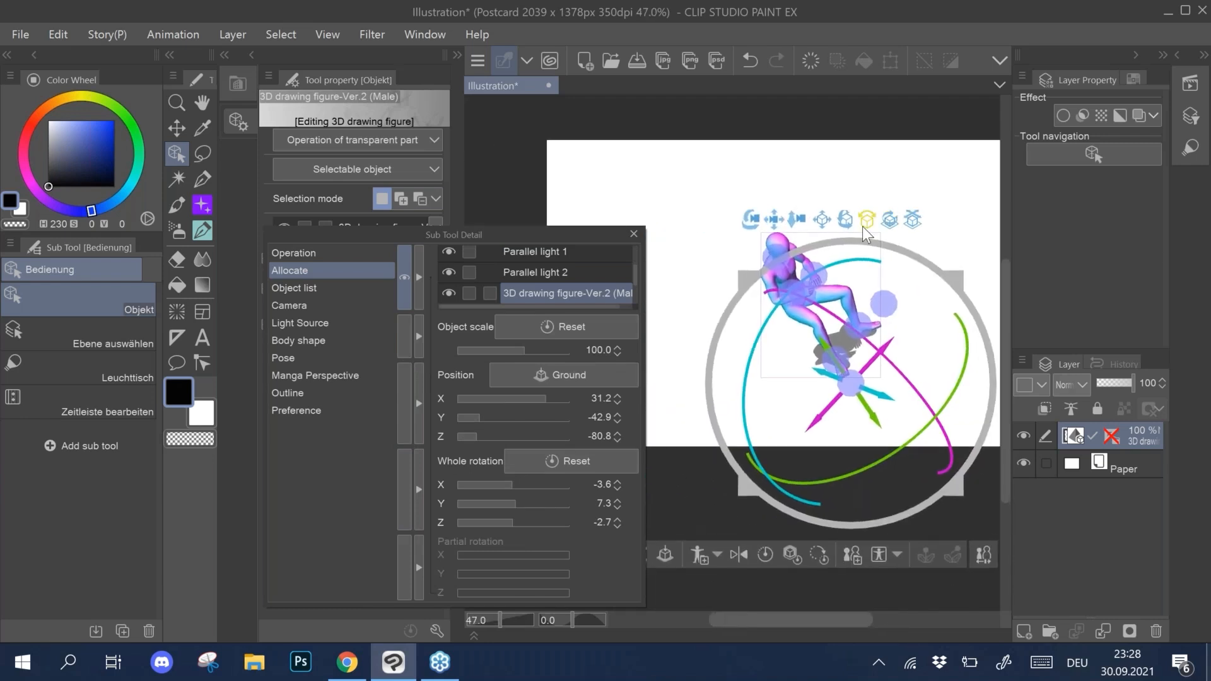
left_click_drag(809, 236, 866, 209)
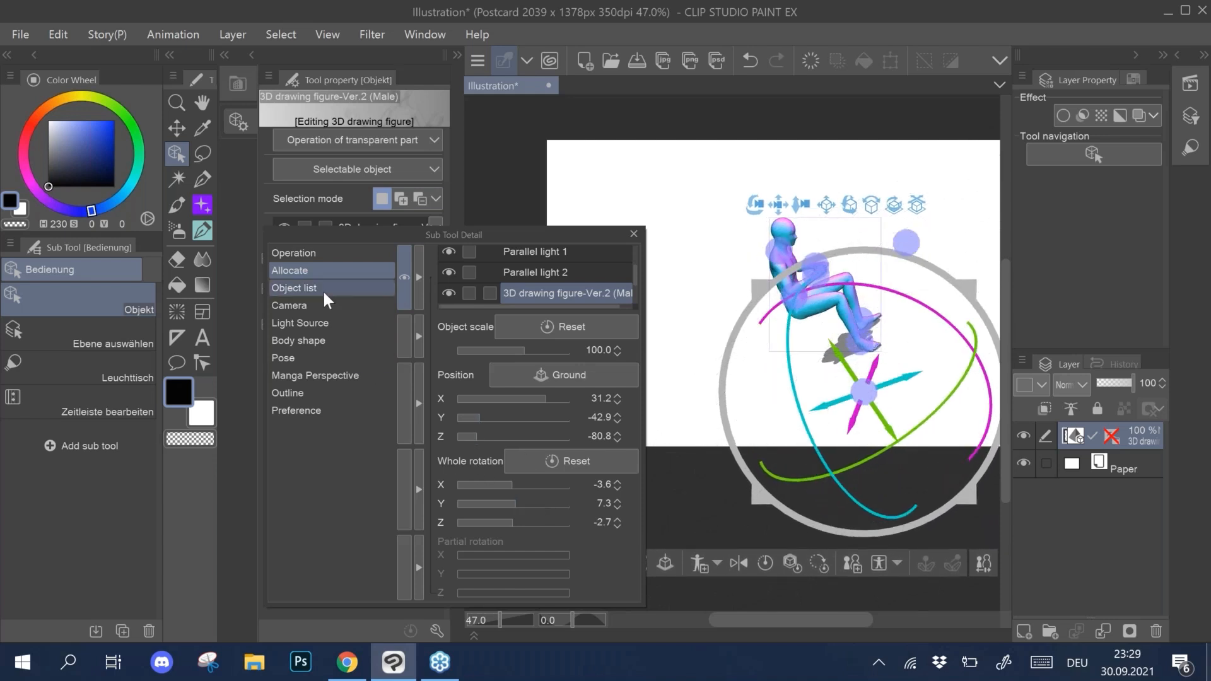
Step: Open the detailed Camera settings and adjust the camera roll so the seated figure appears more upright
left_click(815, 305)
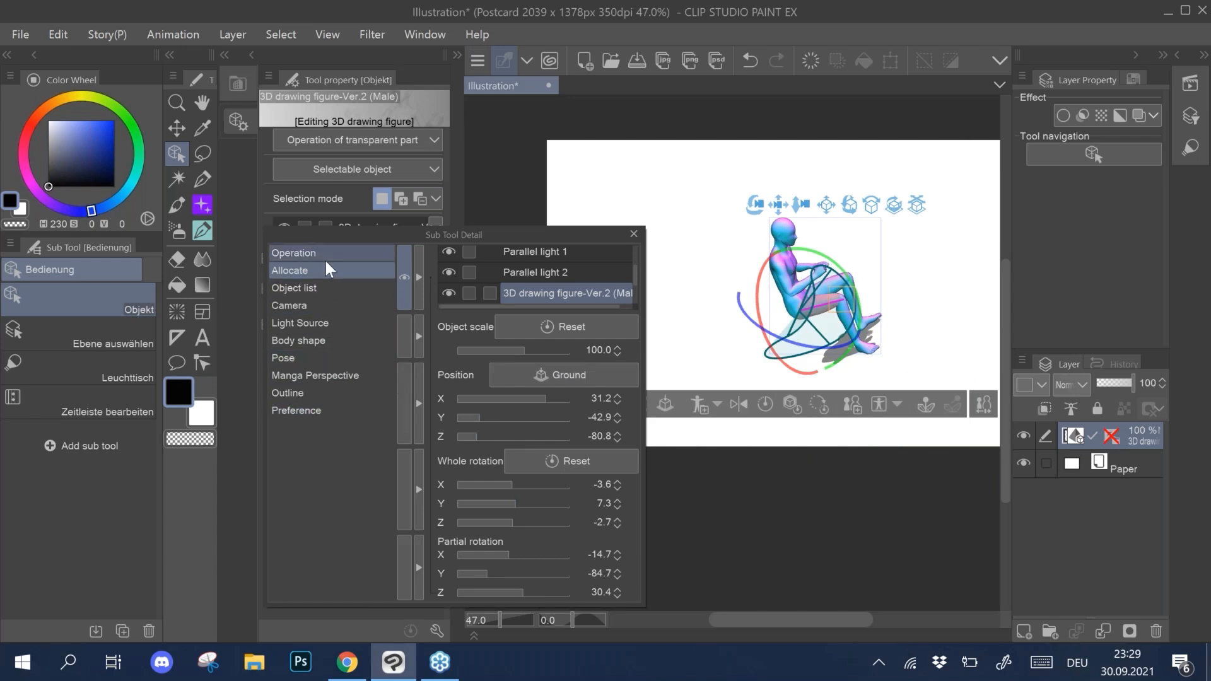
left_click(312, 289)
left_click(308, 275)
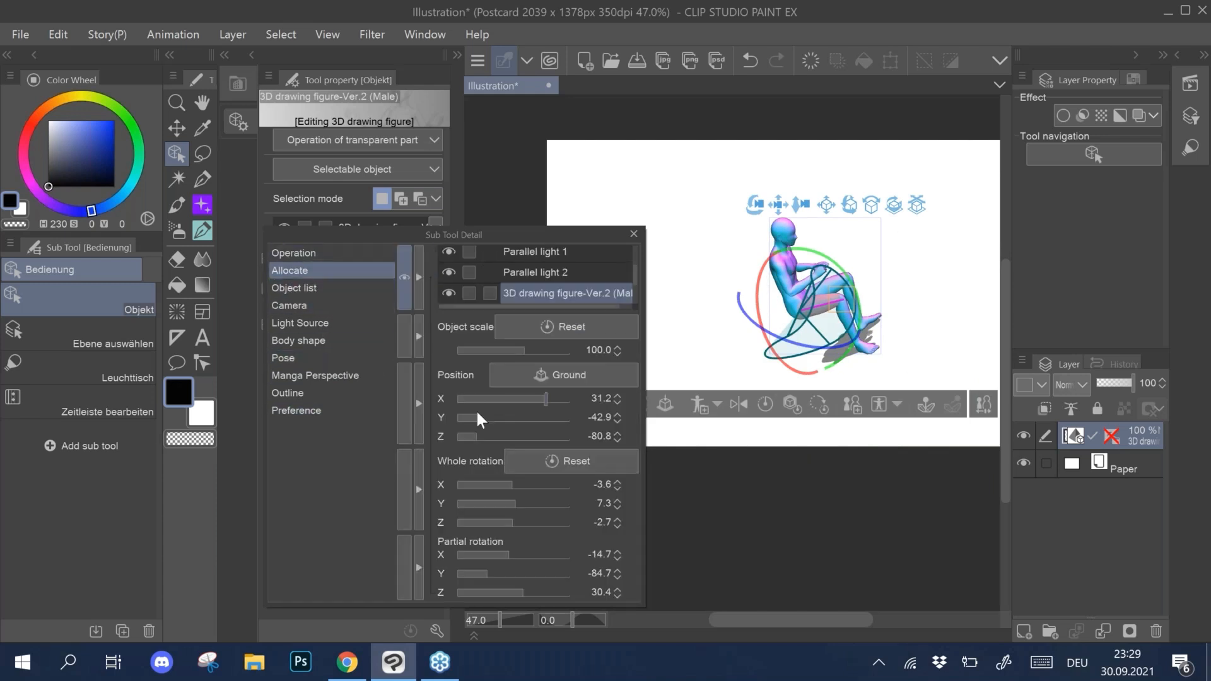
left_click_drag(527, 231, 778, 177)
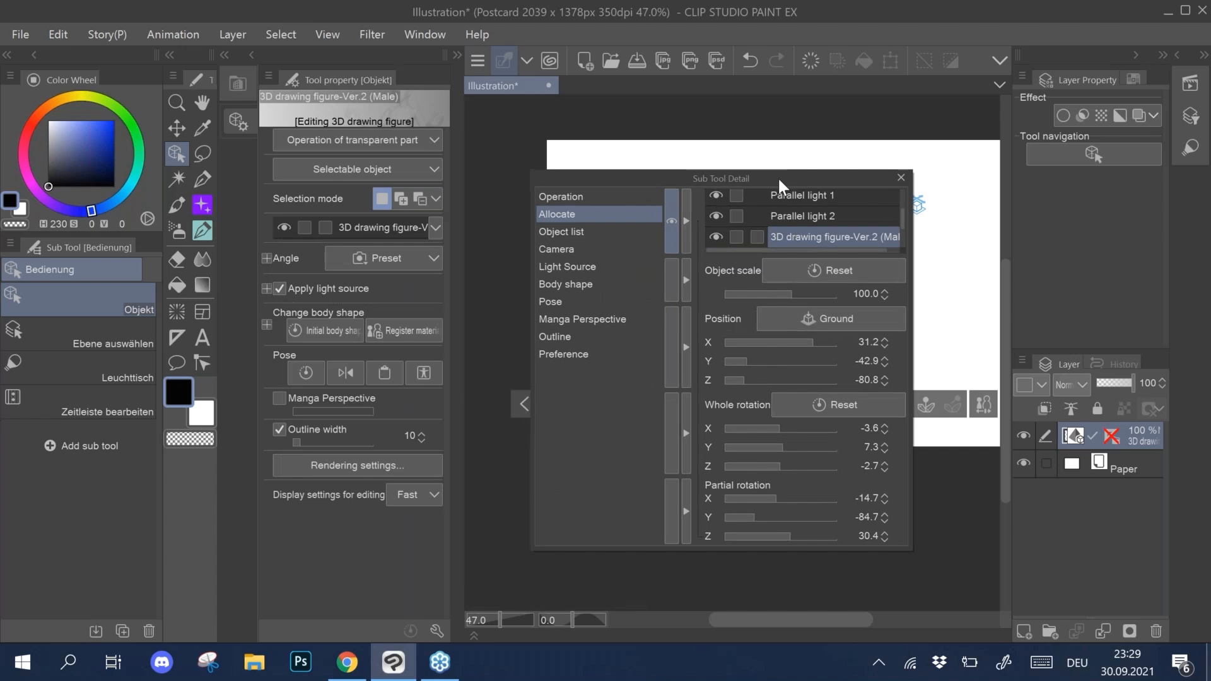
left_click(574, 255)
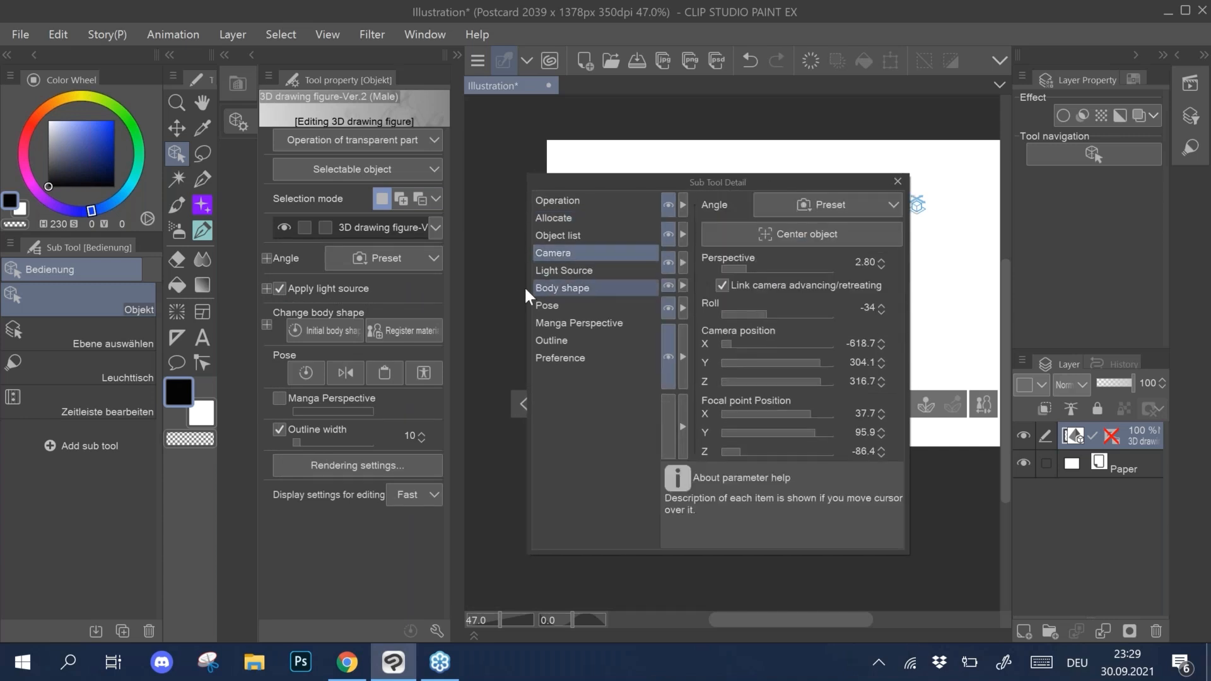
left_click_drag(788, 174, 535, 222)
left_click_drag(511, 360, 517, 359)
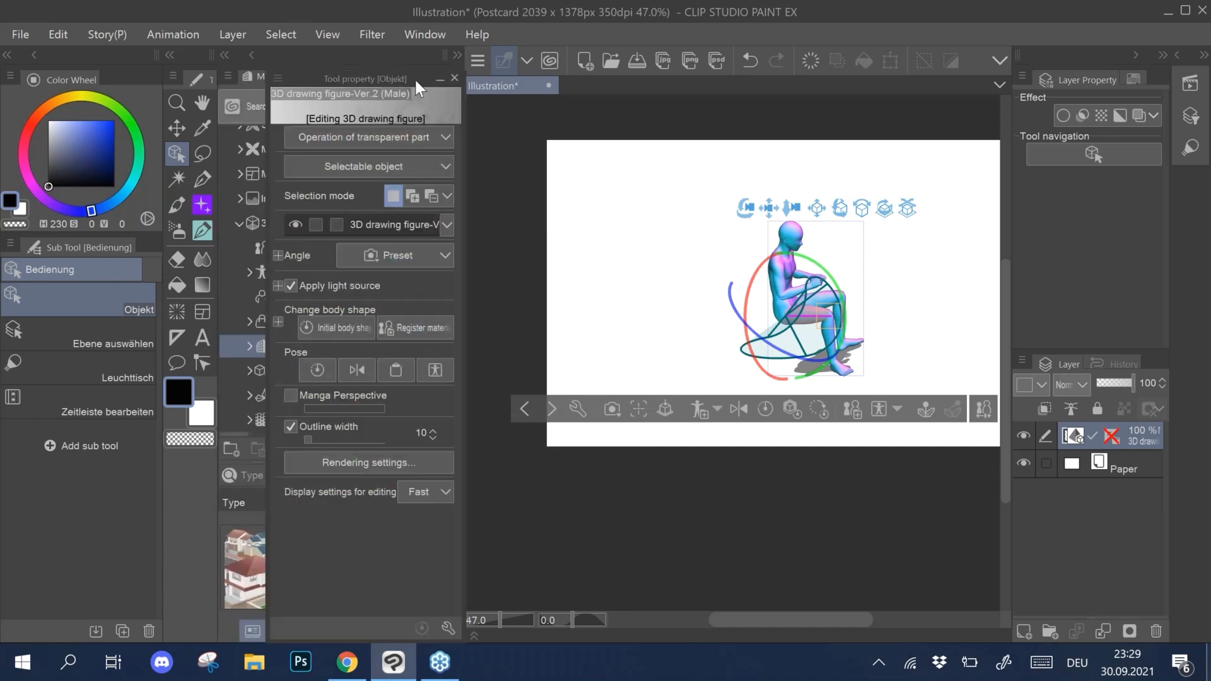
Step: Dock the detached Tool property palette back into the column that holds the Material palette
left_click_drag(325, 76, 338, 171)
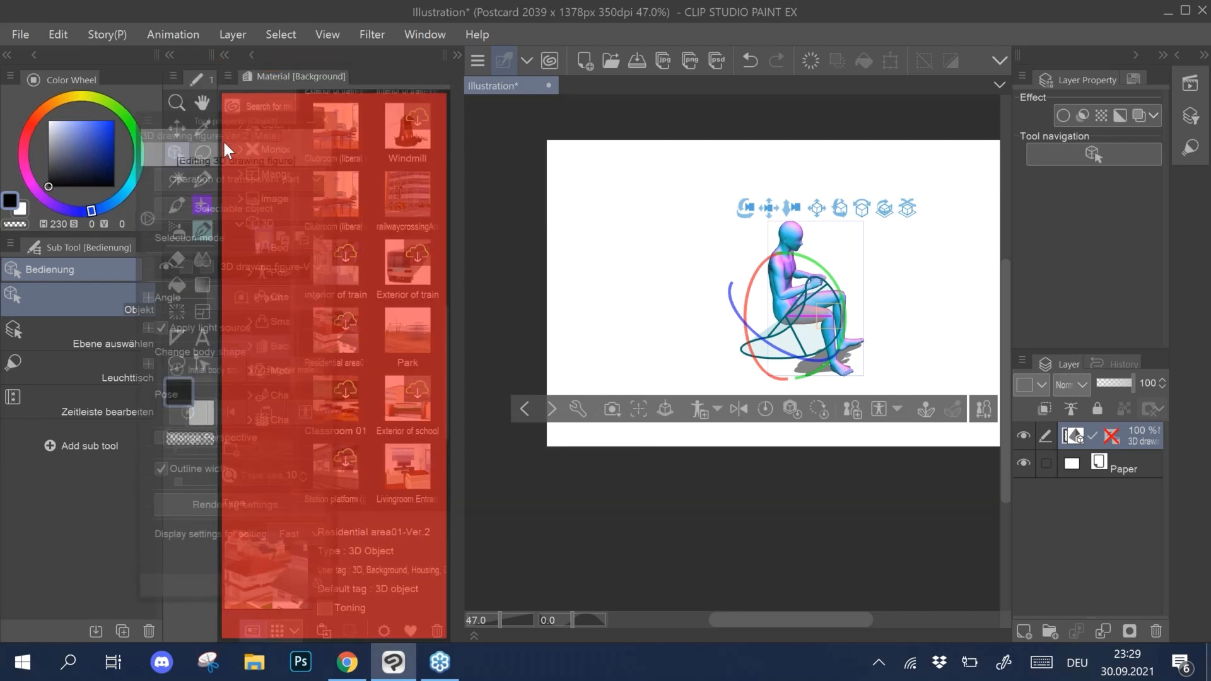
left_click_drag(224, 144, 236, 88)
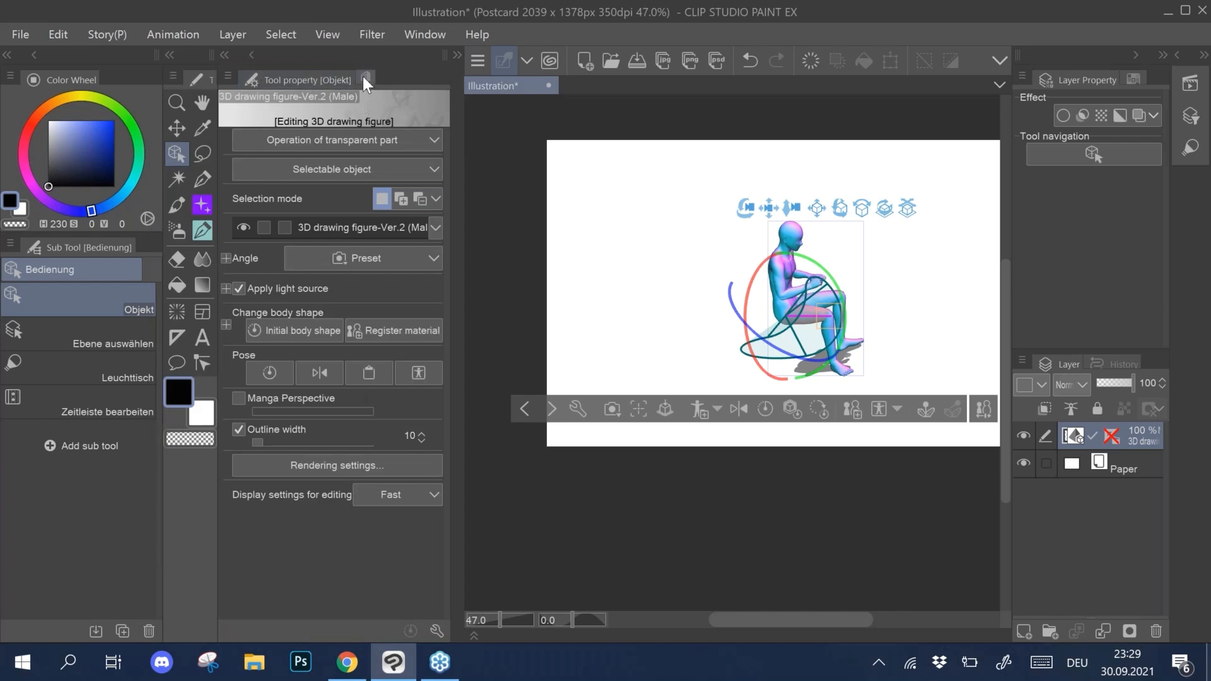
left_click(228, 75)
left_click(255, 81)
Step: Show the Background material palette and add the Residential area01-Ver.2 3D model to the figure's scene
left_click(424, 34)
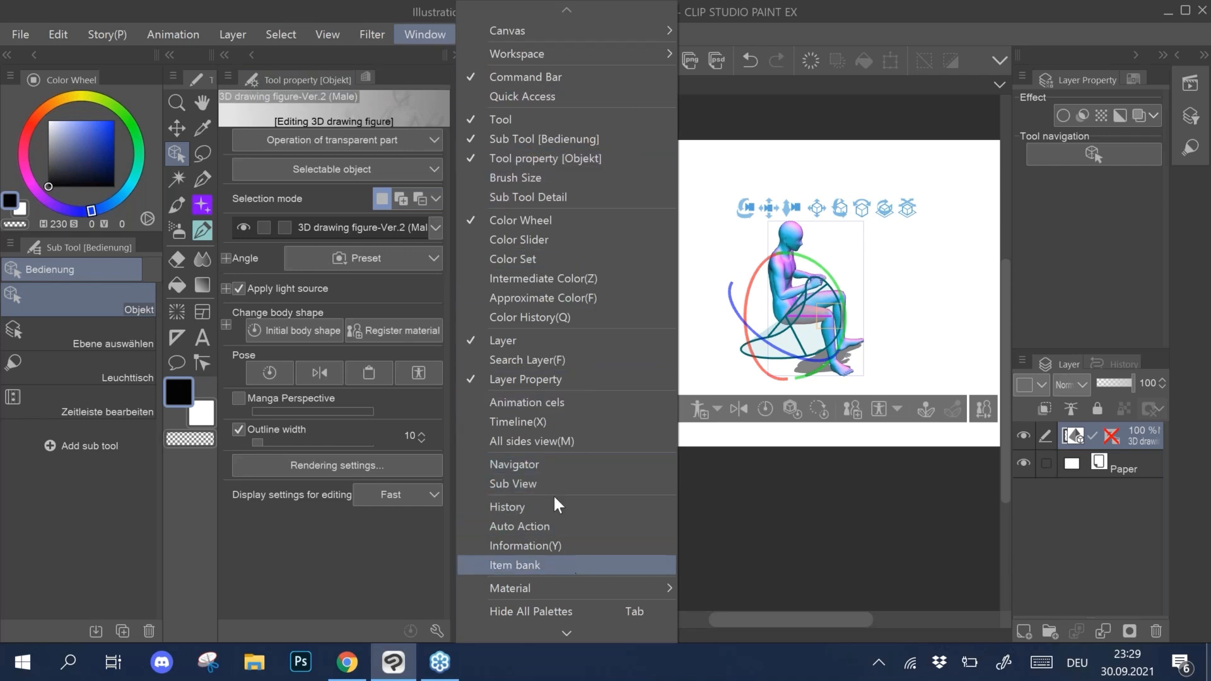
mouse_move(593, 595)
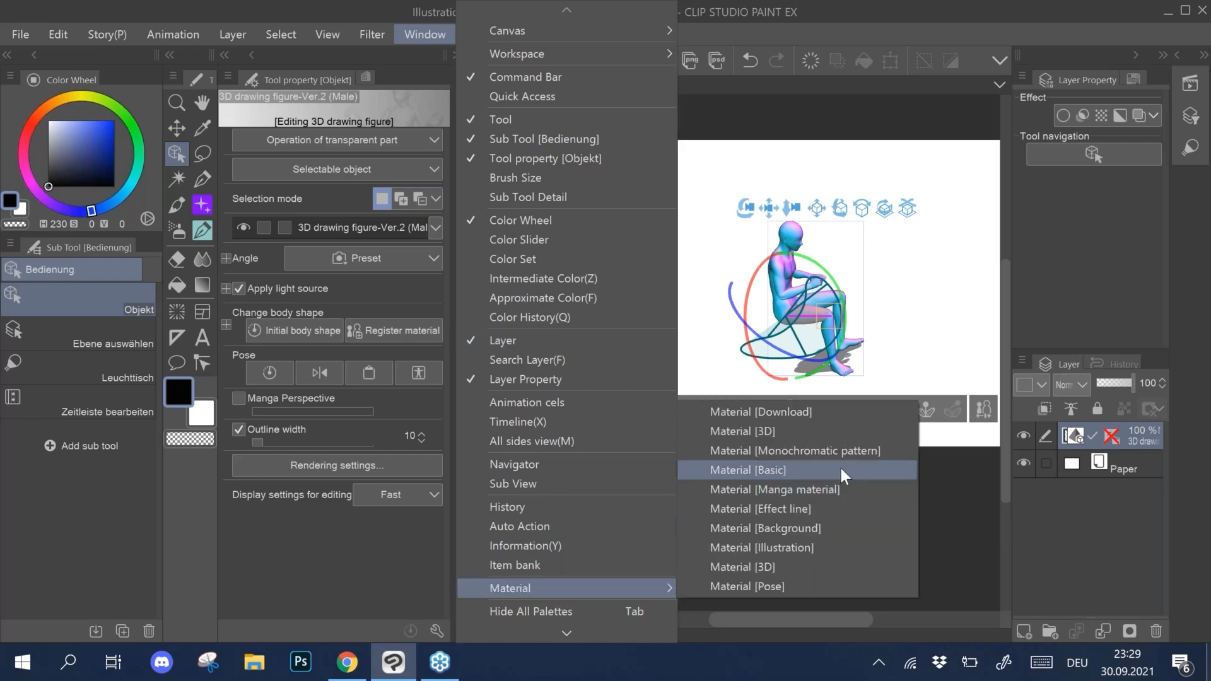
left_click(782, 528)
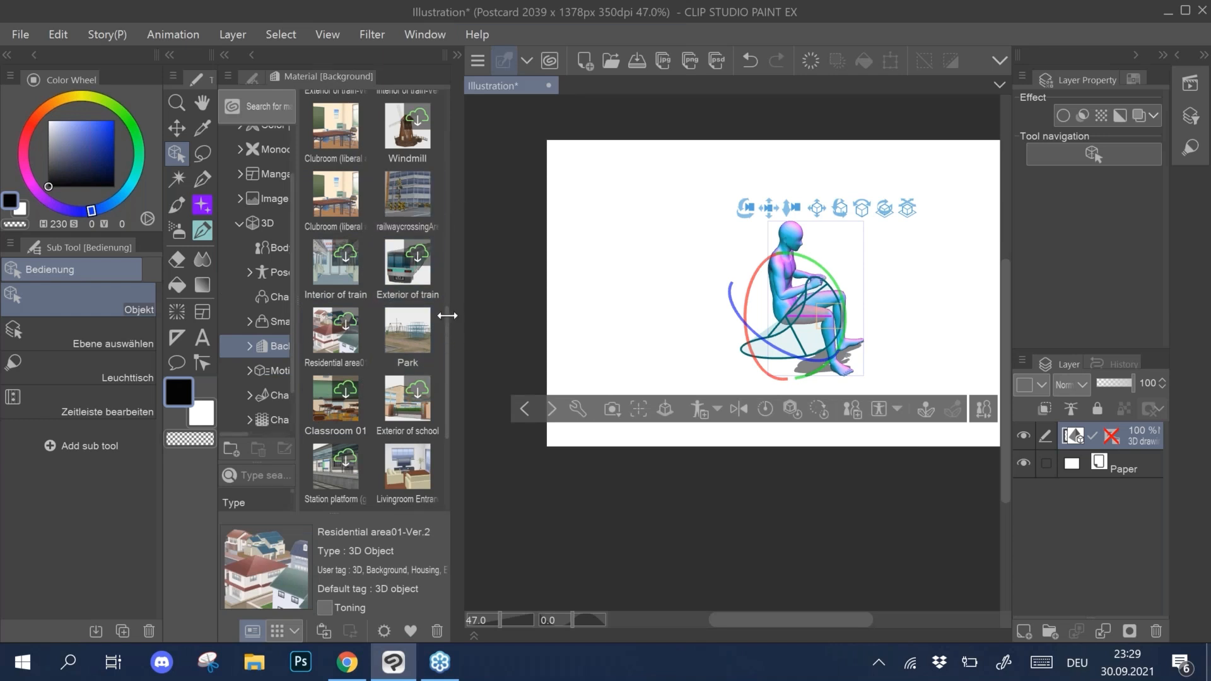
scroll(446, 319, "up", 4)
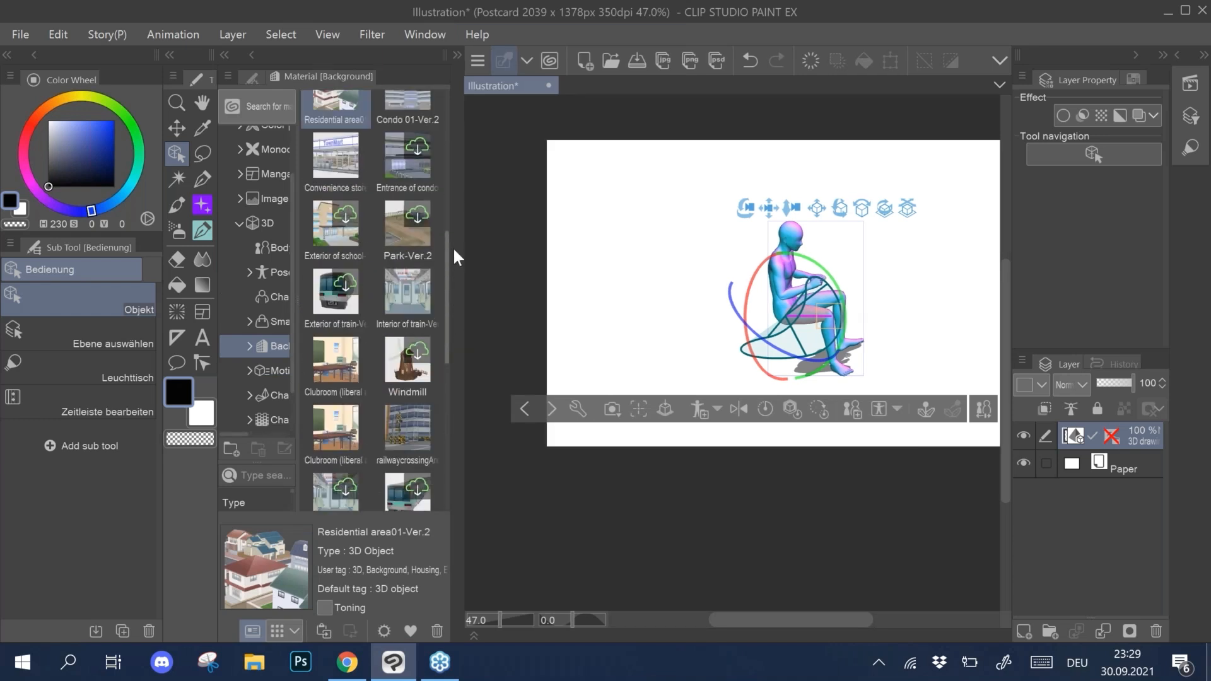
scroll(453, 248, "up", 4)
left_click_drag(335, 341, 833, 364)
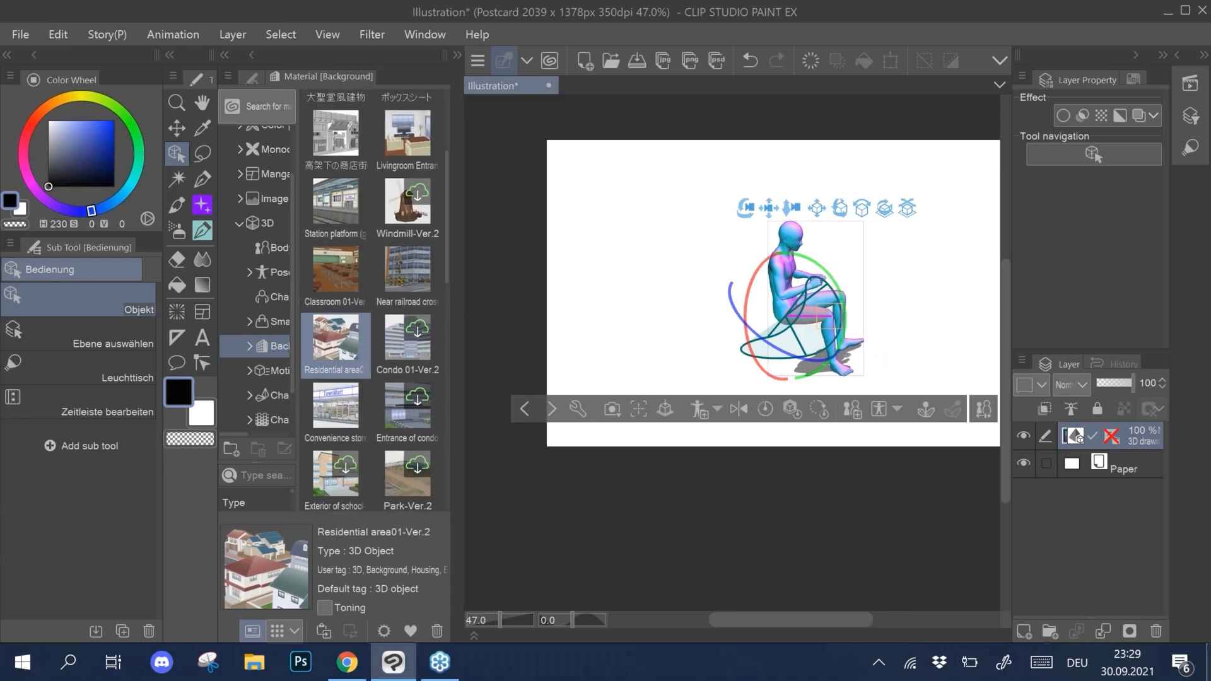
scroll(709, 322, "down", 4)
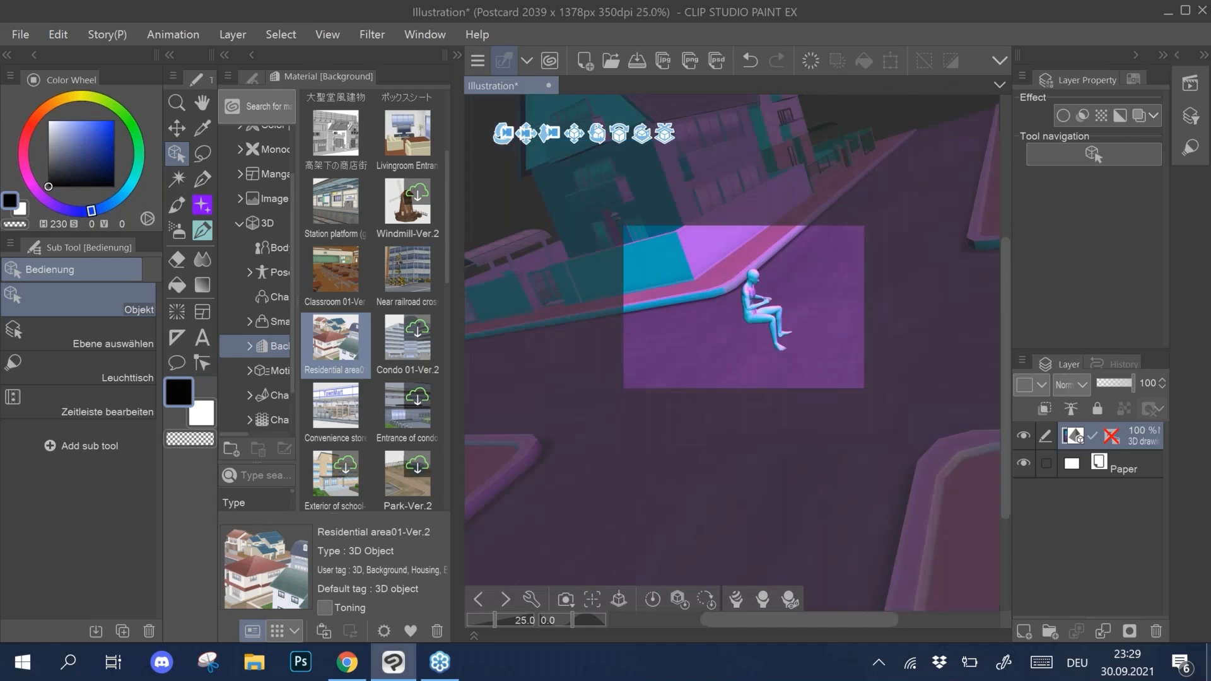
scroll(687, 321, "up", 3)
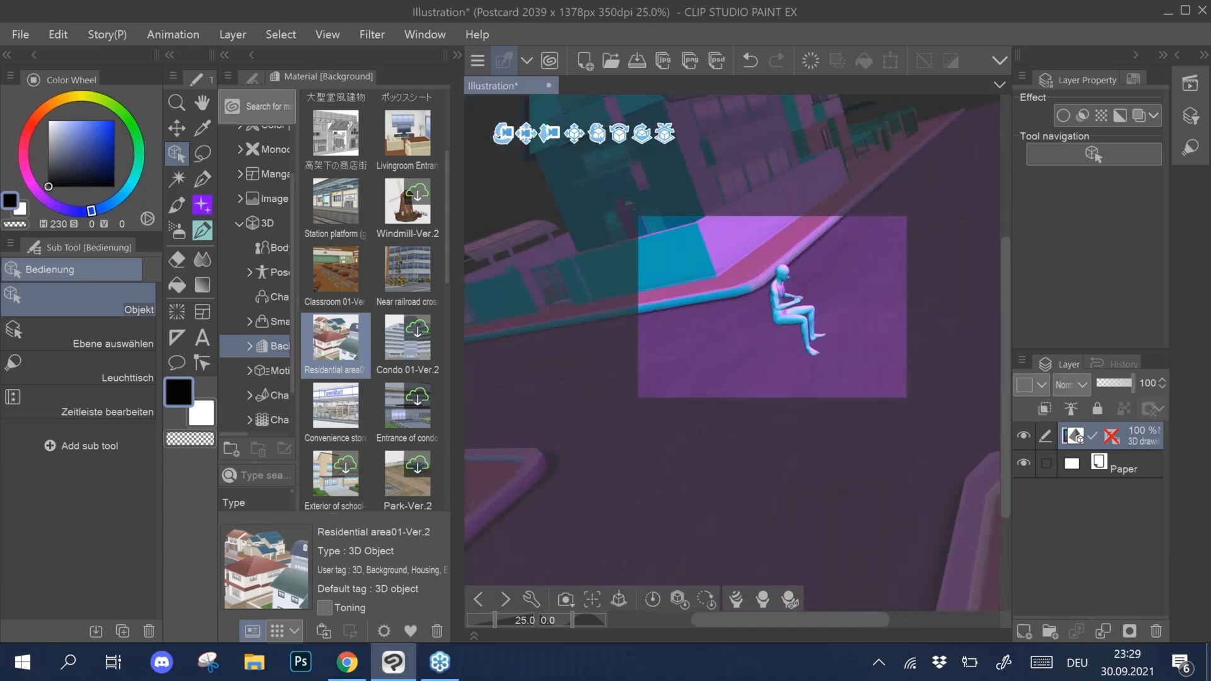
scroll(687, 321, "down", 3)
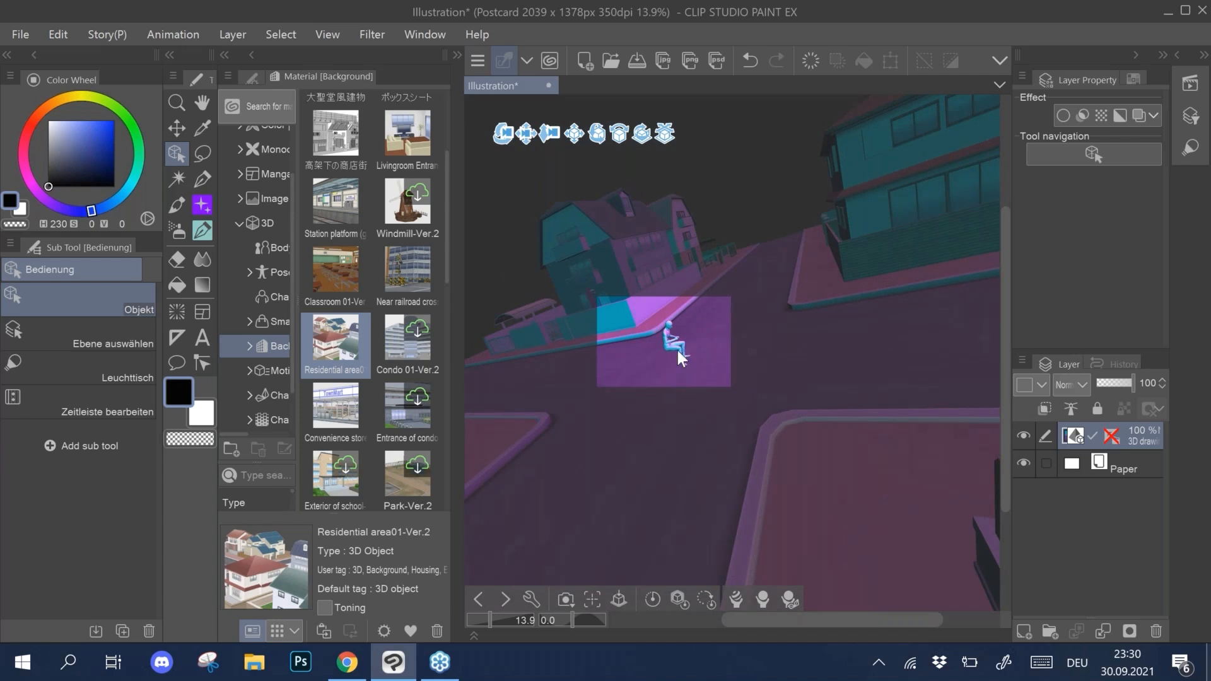
Step: Show the Tool property palette and select the seated 3D drawing figure within the residential scene
scroll(628, 387, "up", 4)
scroll(746, 278, "down", 4)
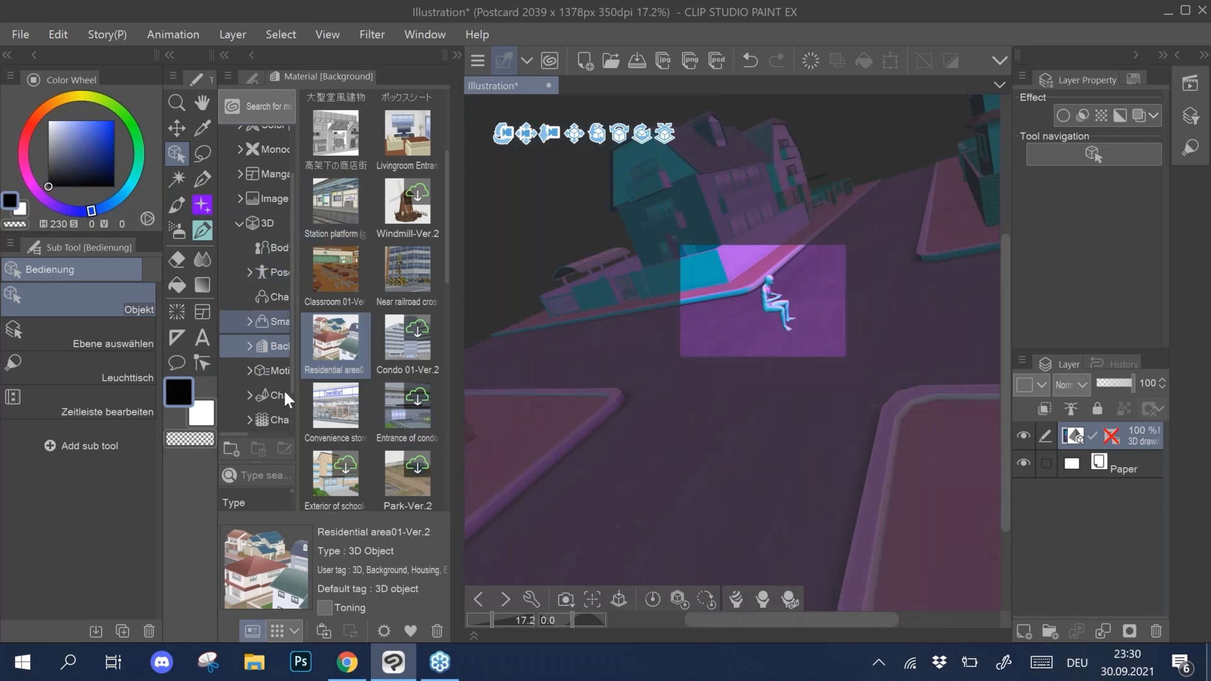
left_click(246, 55)
left_click(235, 119)
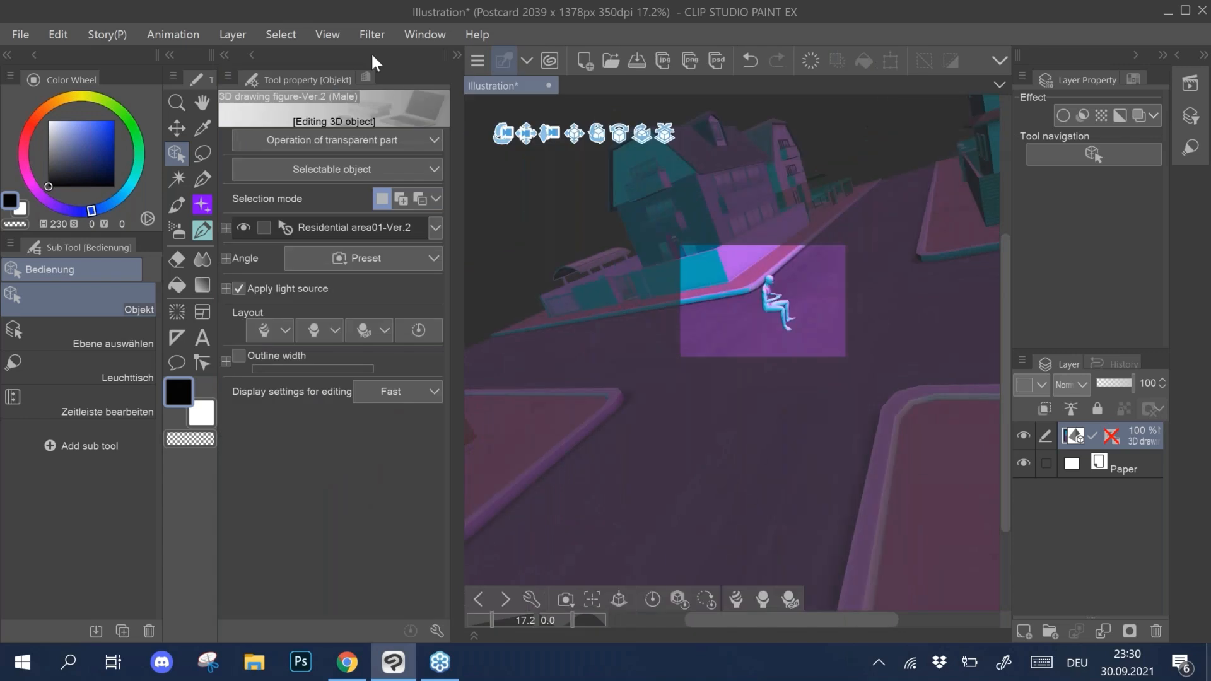
left_click(775, 316)
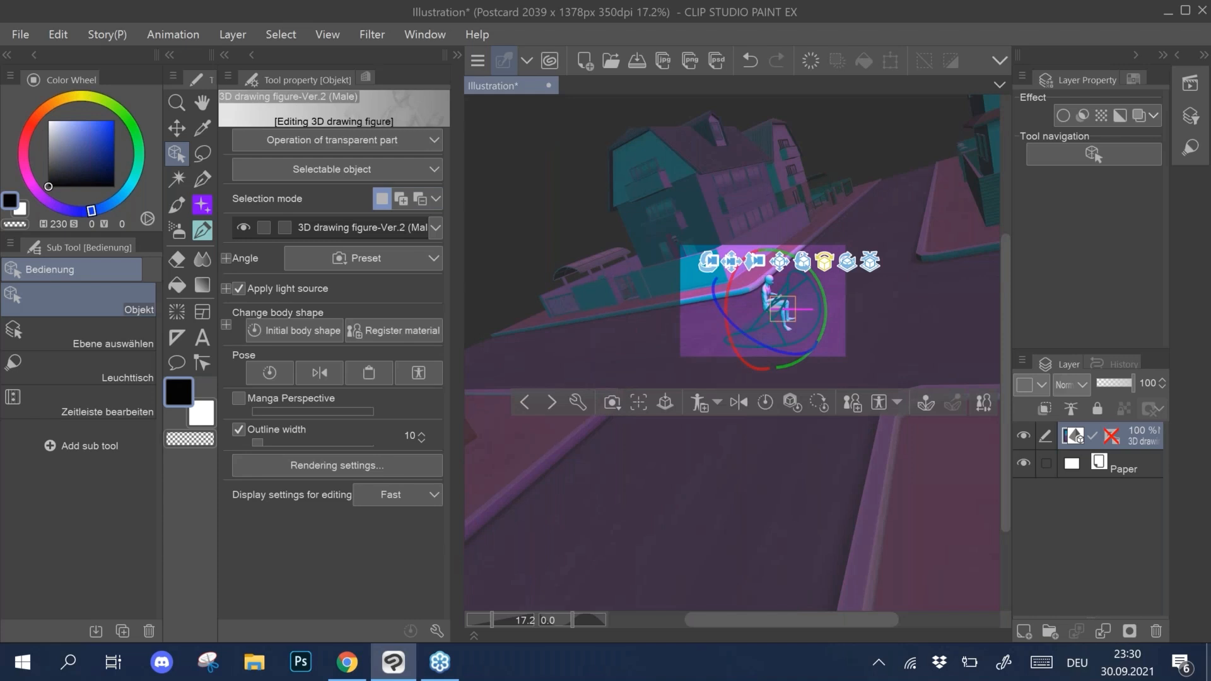
scroll(817, 317, "up", 3)
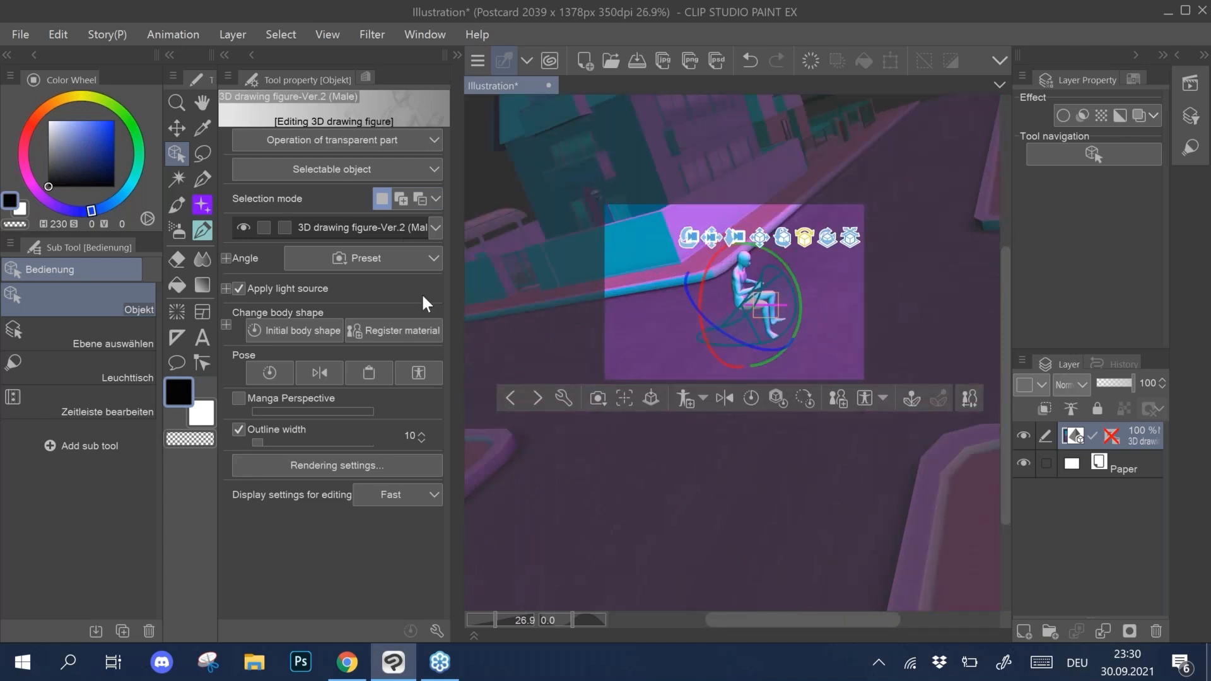
Step: Open the detailed Camera settings and set the camera roll to 0 so the scene stands level
left_click(436, 630)
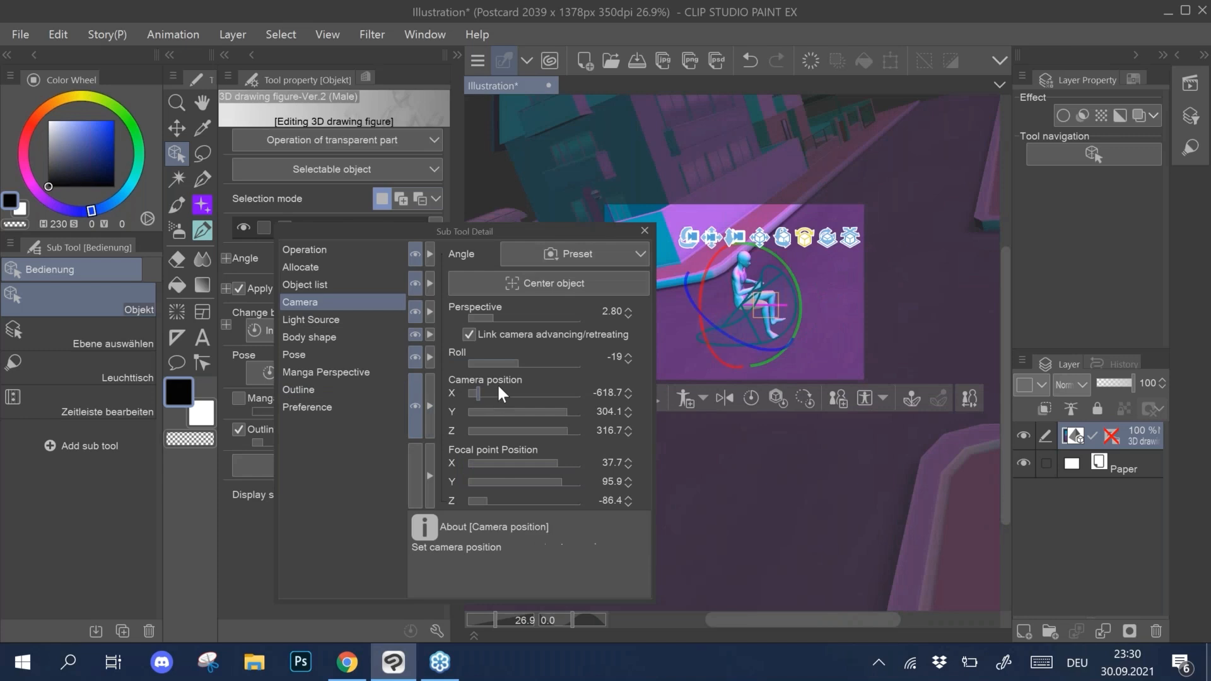
left_click(628, 361)
left_click(630, 356)
left_click(633, 355)
left_click(631, 353)
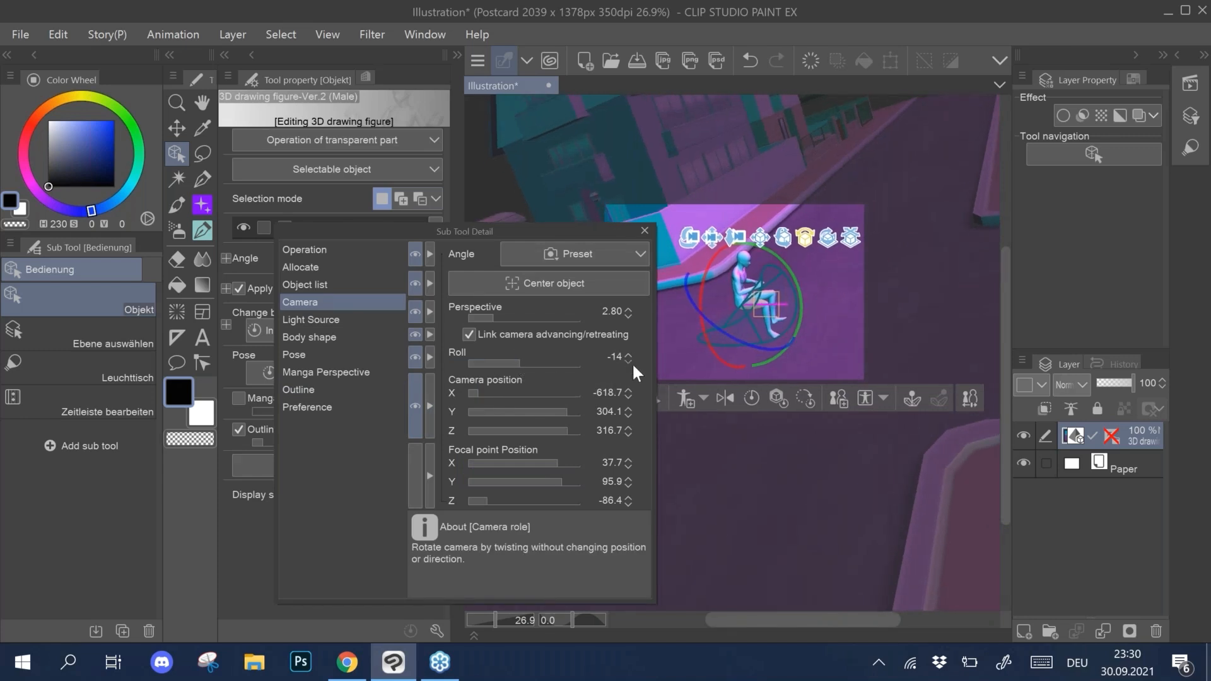
left_click(633, 353)
left_click(633, 353)
left_click(632, 353)
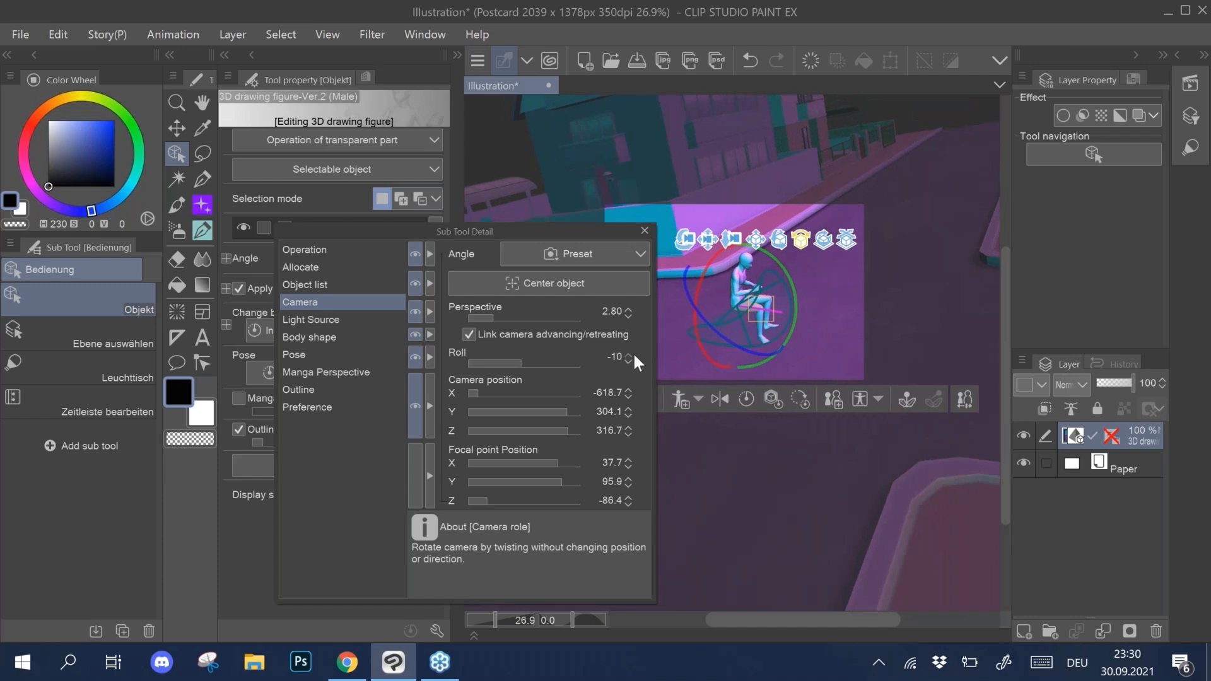
left_click(634, 355)
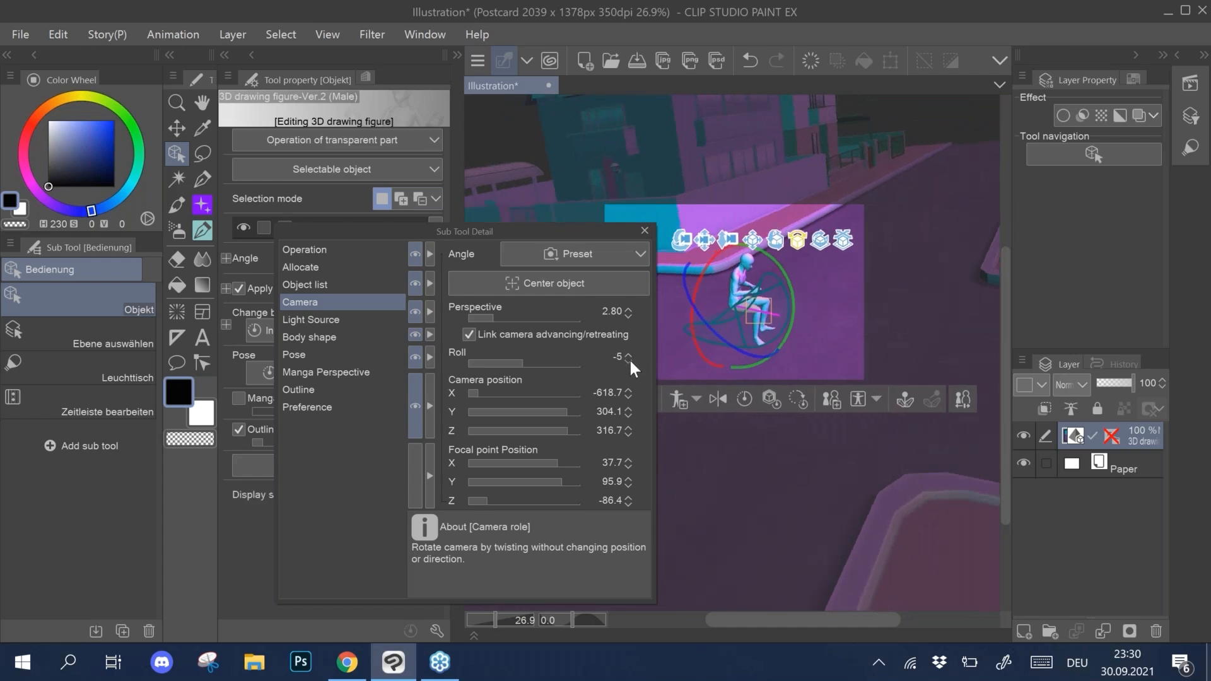
left_click(630, 354)
left_click(630, 353)
left_click(629, 354)
left_click(630, 353)
left_click(629, 354)
left_click(628, 355)
left_click(628, 355)
left_click(646, 228)
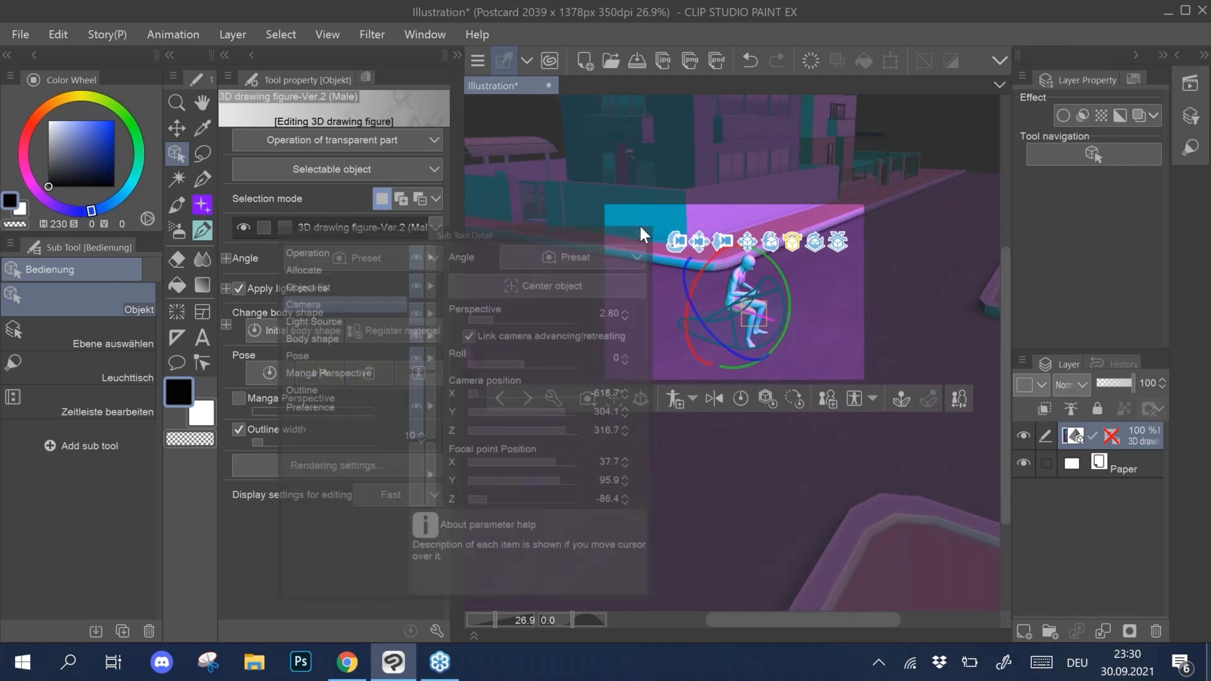
Step: Orbit the camera down to street level and rotate the seated figure to face the viewer
left_click_drag(888, 308, 907, 260)
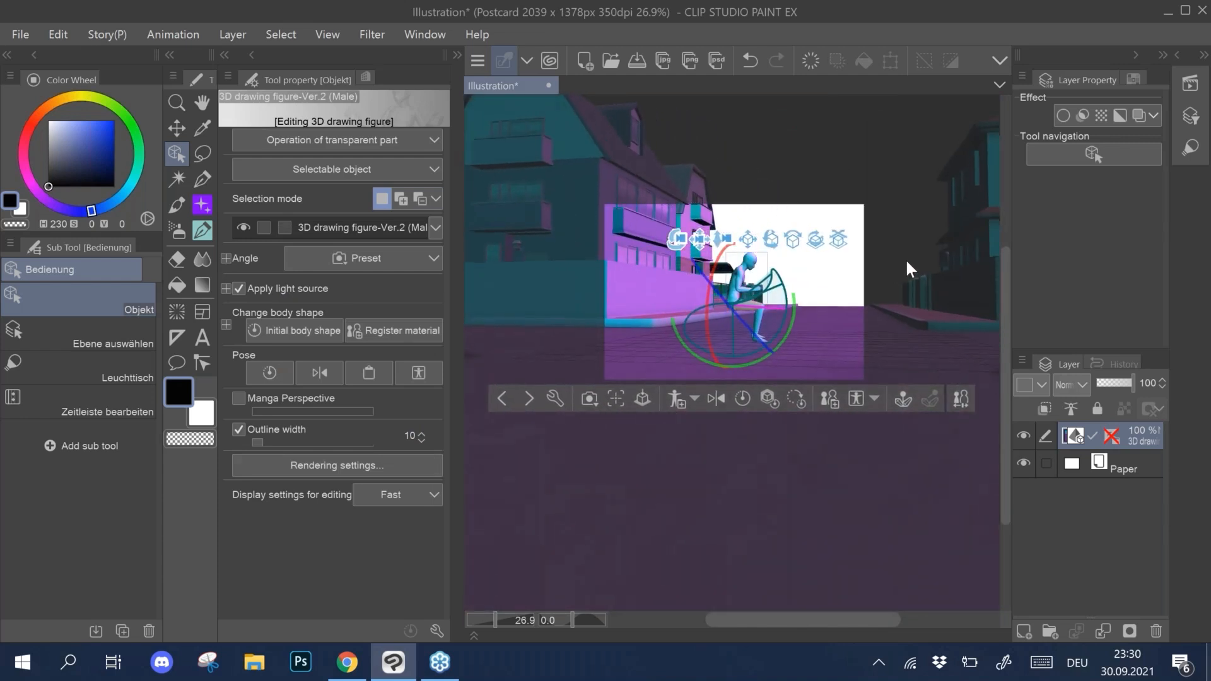
scroll(805, 312, "up", 3)
scroll(805, 307, "up", 1)
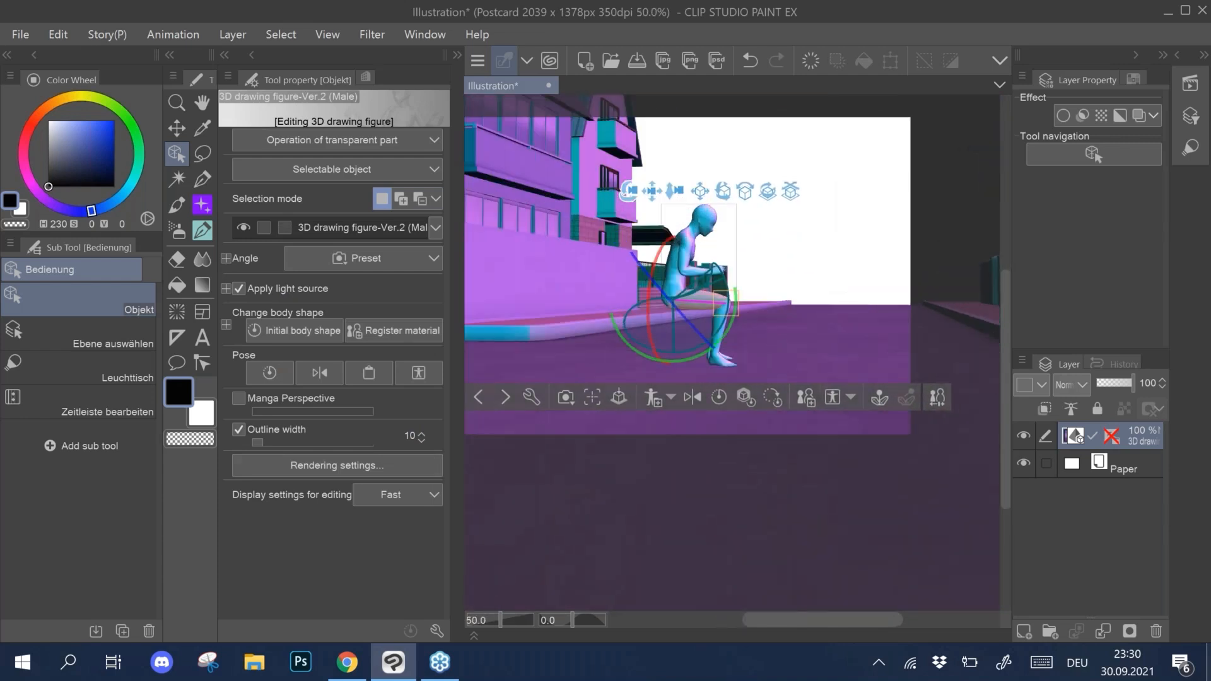
left_click_drag(685, 143, 756, 196)
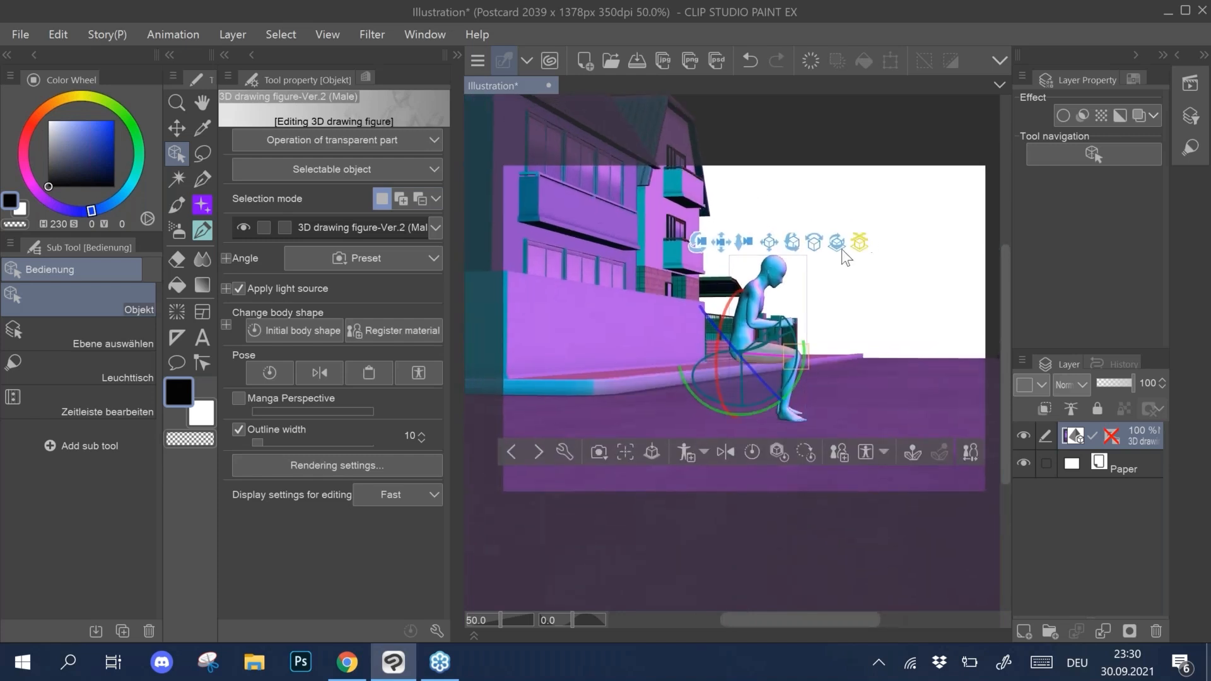
left_click_drag(829, 248, 773, 248)
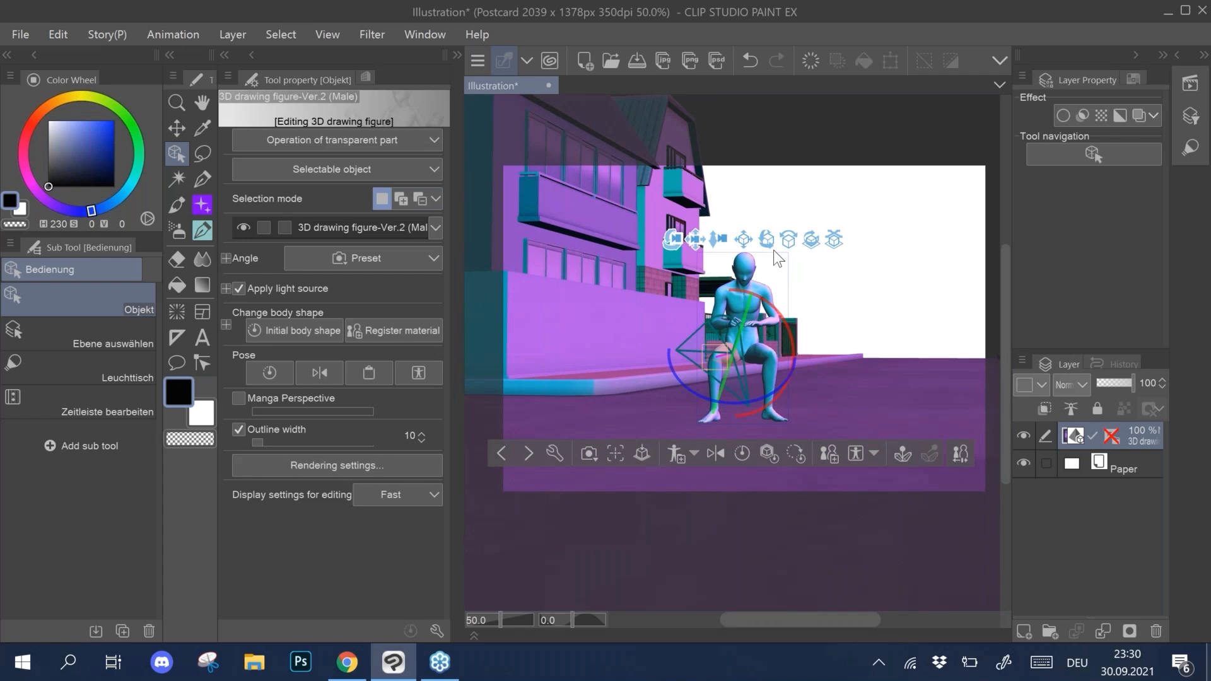
Step: Show the Pose materials and apply the cross-legged 座る pose to the seated figure
left_click(251, 54)
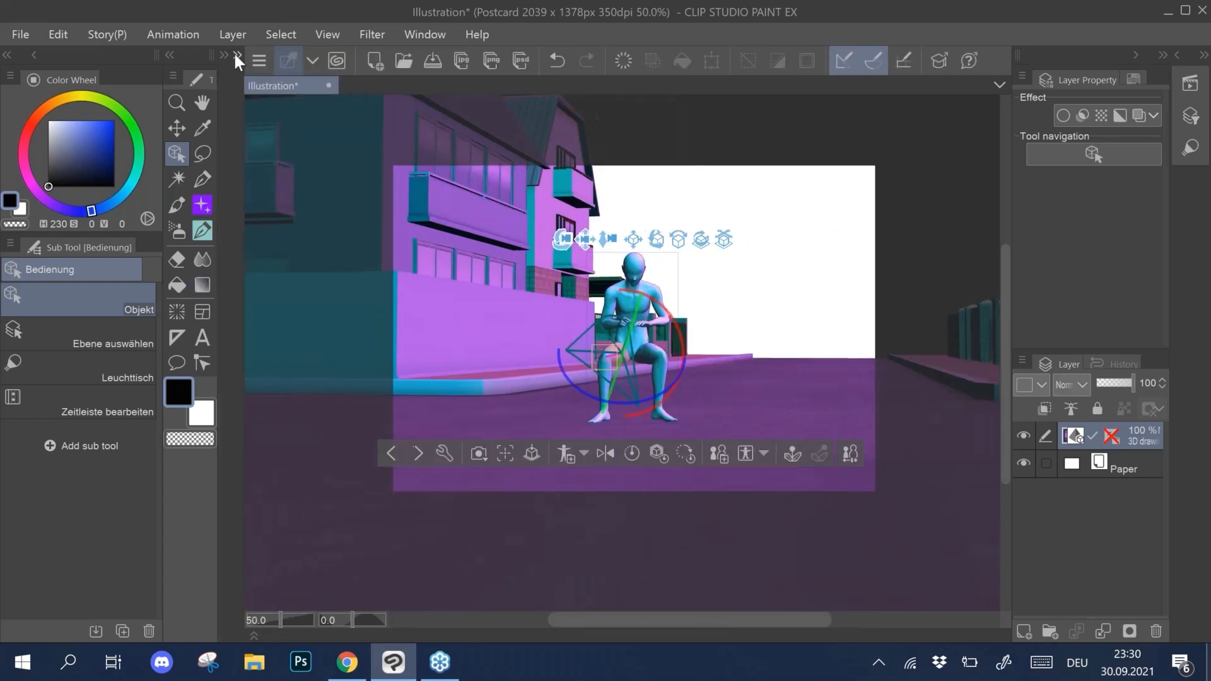
left_click(238, 55)
left_click(227, 55)
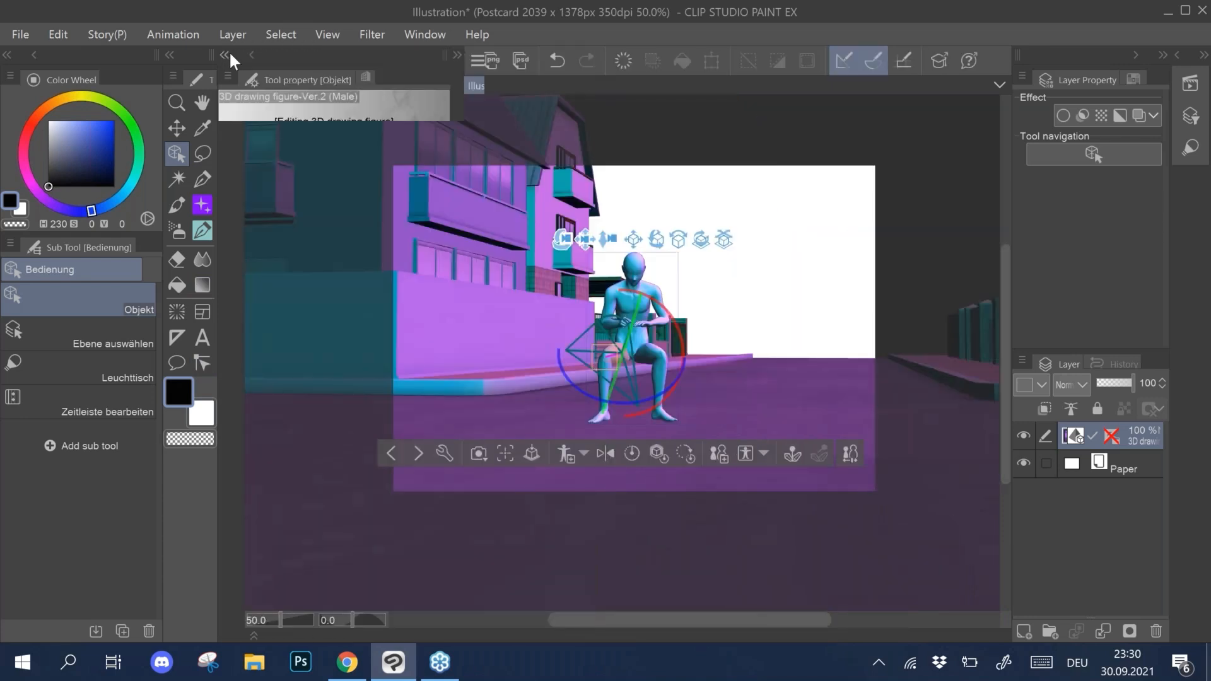
left_click(245, 54)
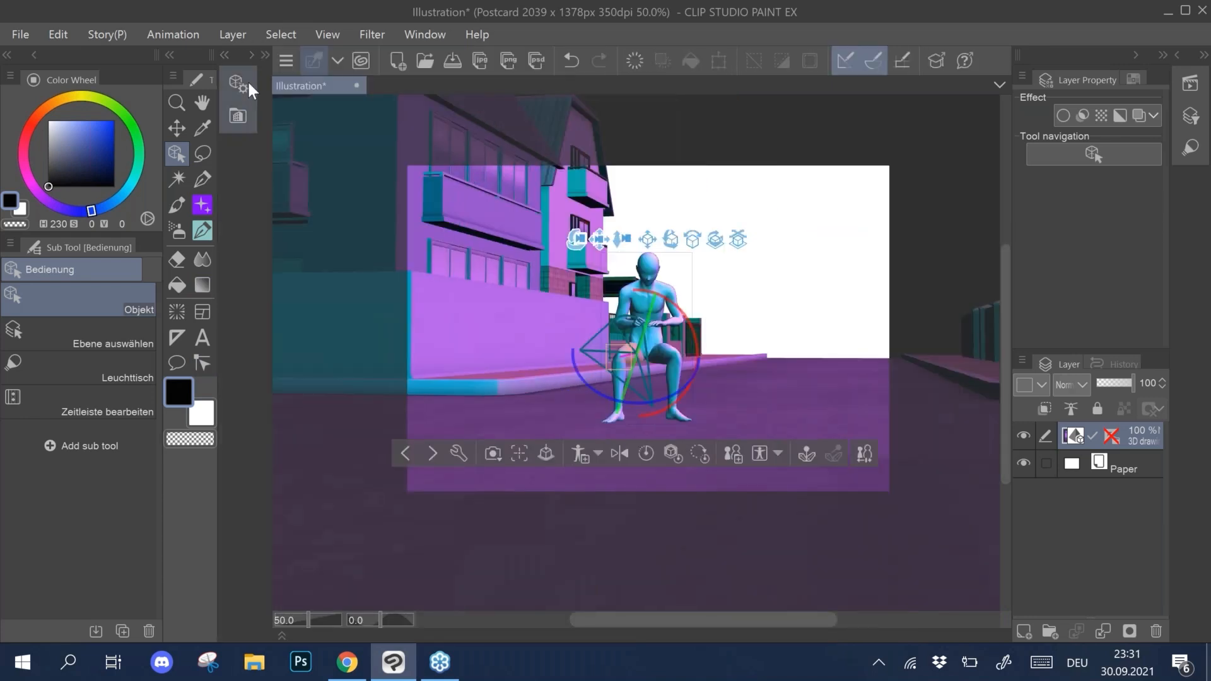
left_click(253, 79)
left_click(246, 54)
left_click(273, 273)
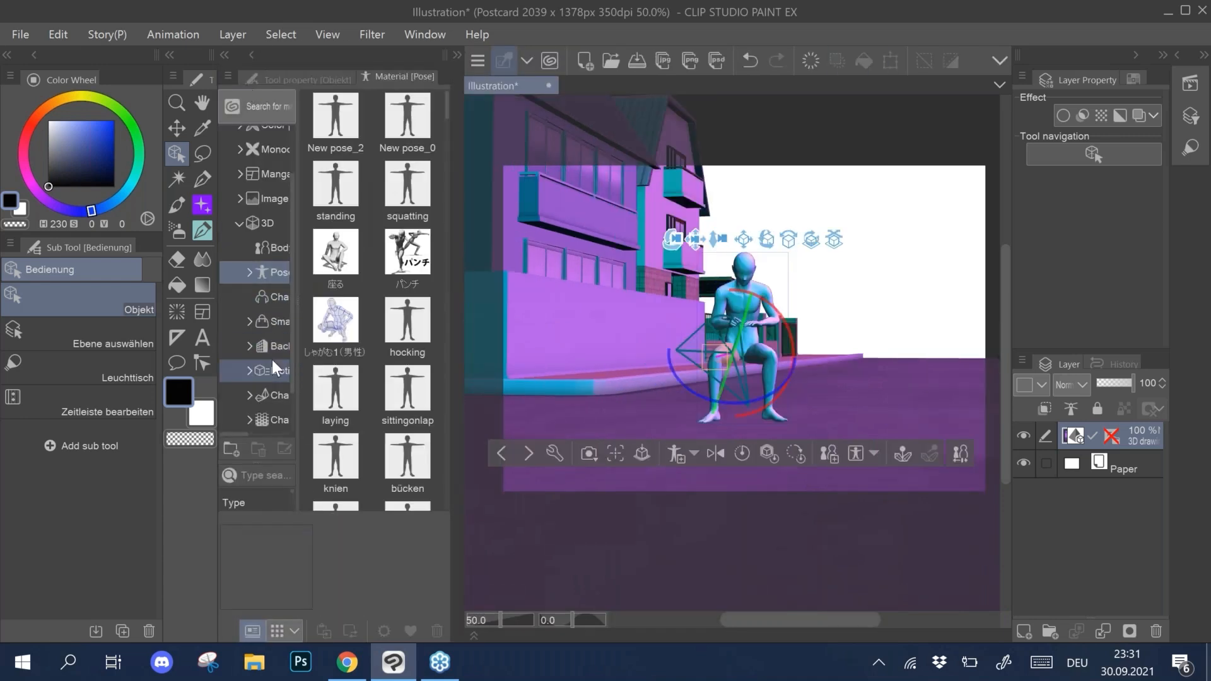
left_click_drag(396, 188, 746, 345)
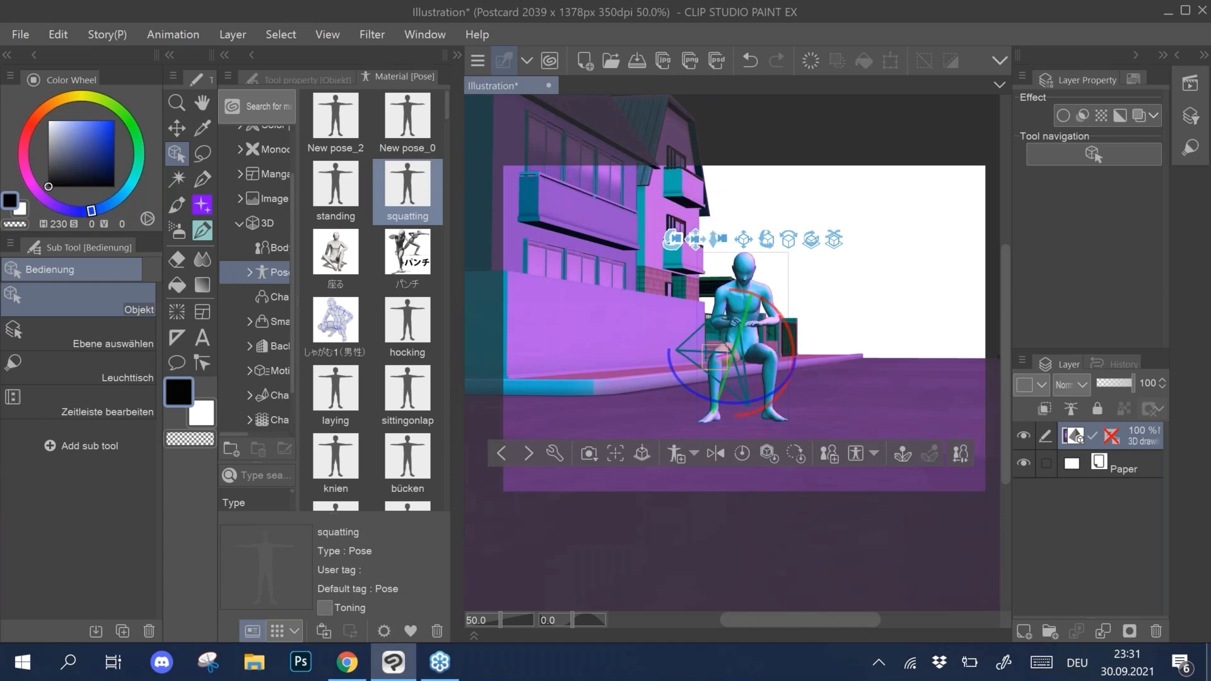
left_click_drag(335, 259, 760, 391)
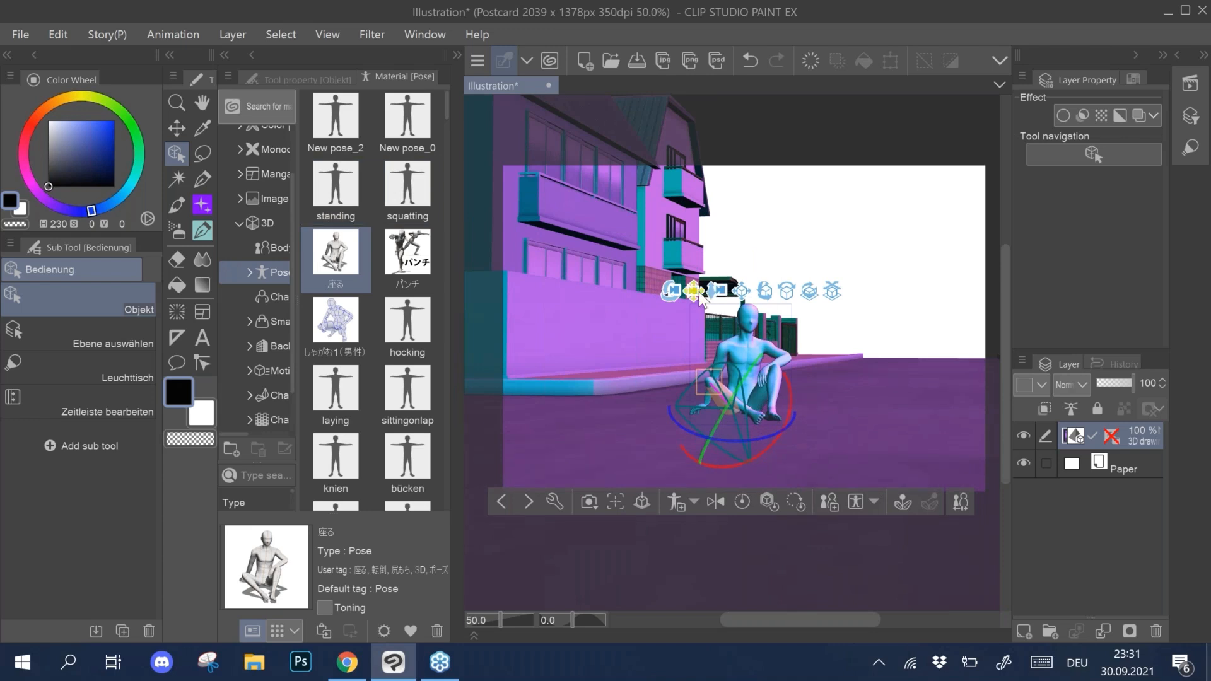
Step: Bring the camera closer to the figure and angle it slightly upward from a low viewpoint
left_click_drag(693, 305, 732, 334)
left_click_drag(701, 272, 703, 223)
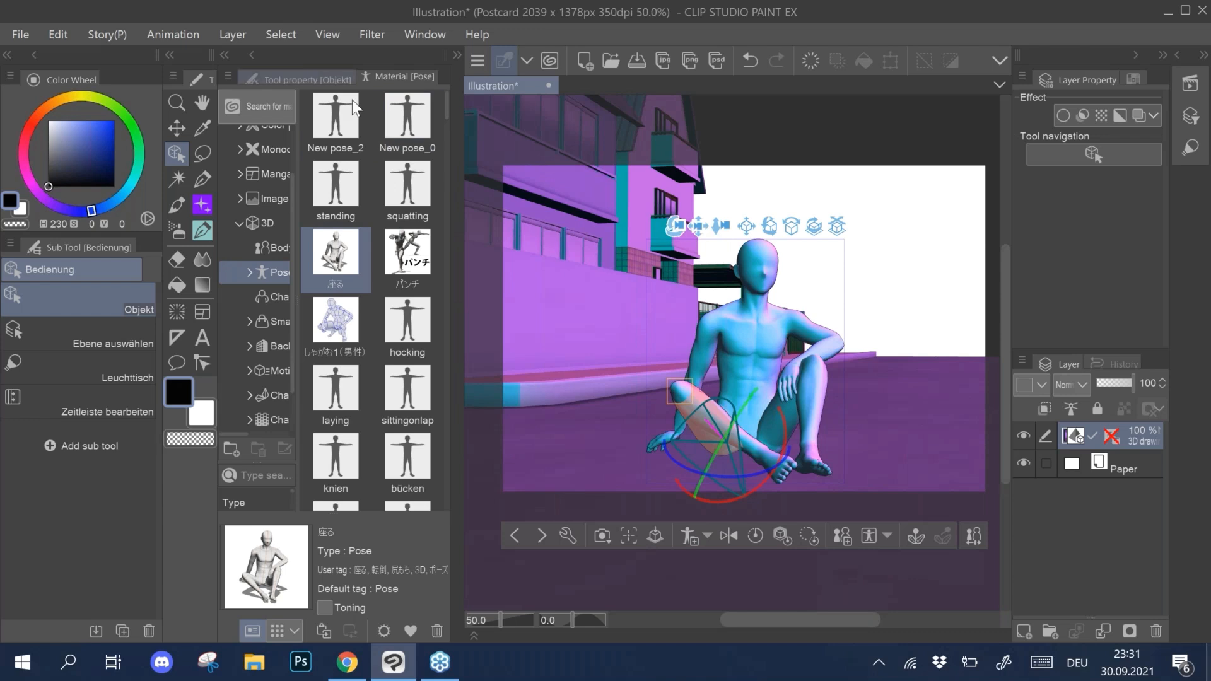
left_click_drag(894, 278, 898, 268)
left_click_drag(887, 256, 899, 267)
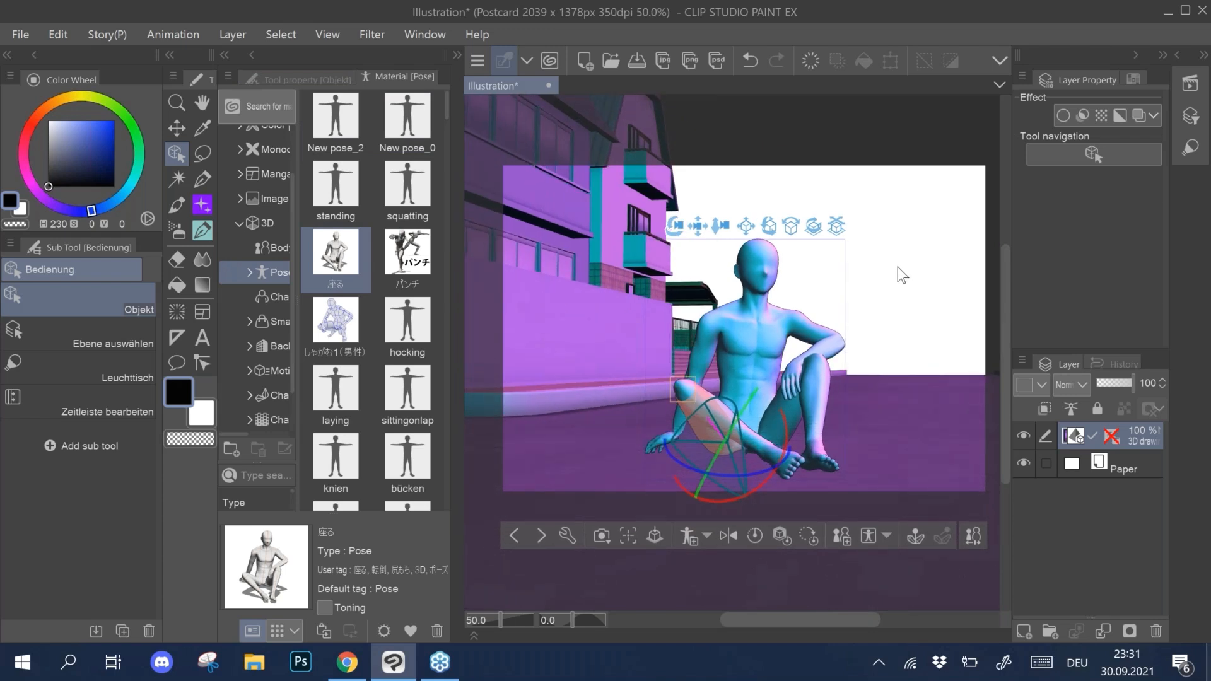
Step: Set the camera's Perspective to 4.13 in the figure's detailed Camera settings
left_click(251, 54)
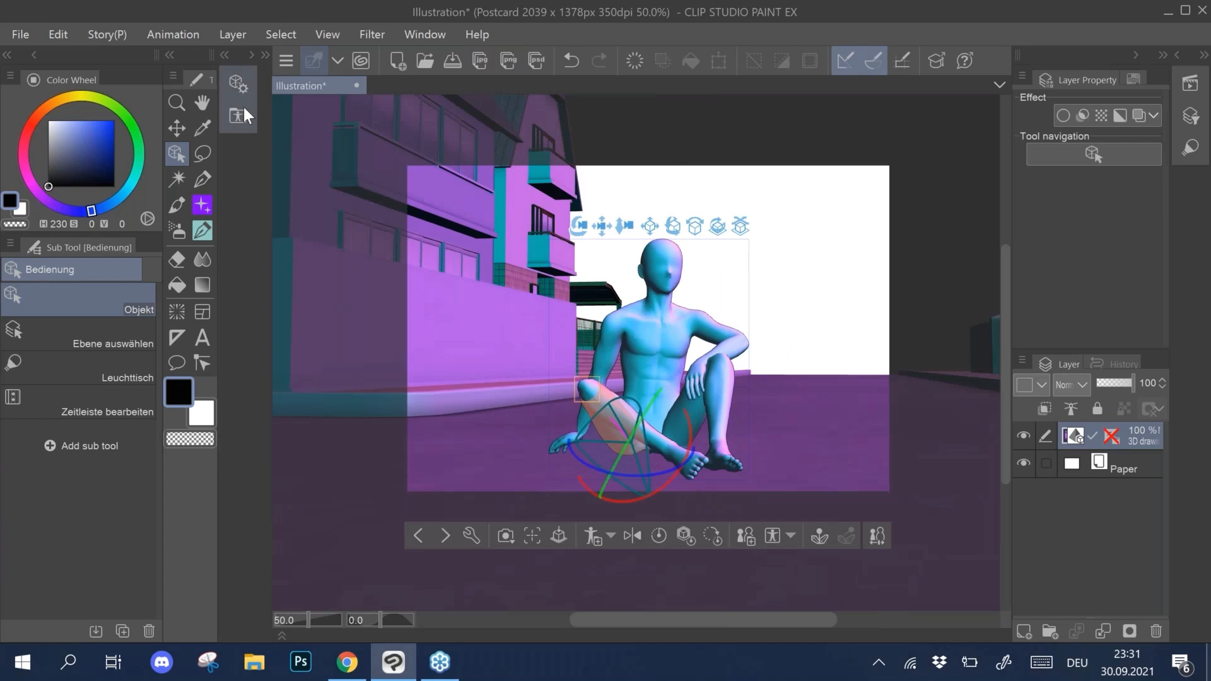
left_click(251, 55)
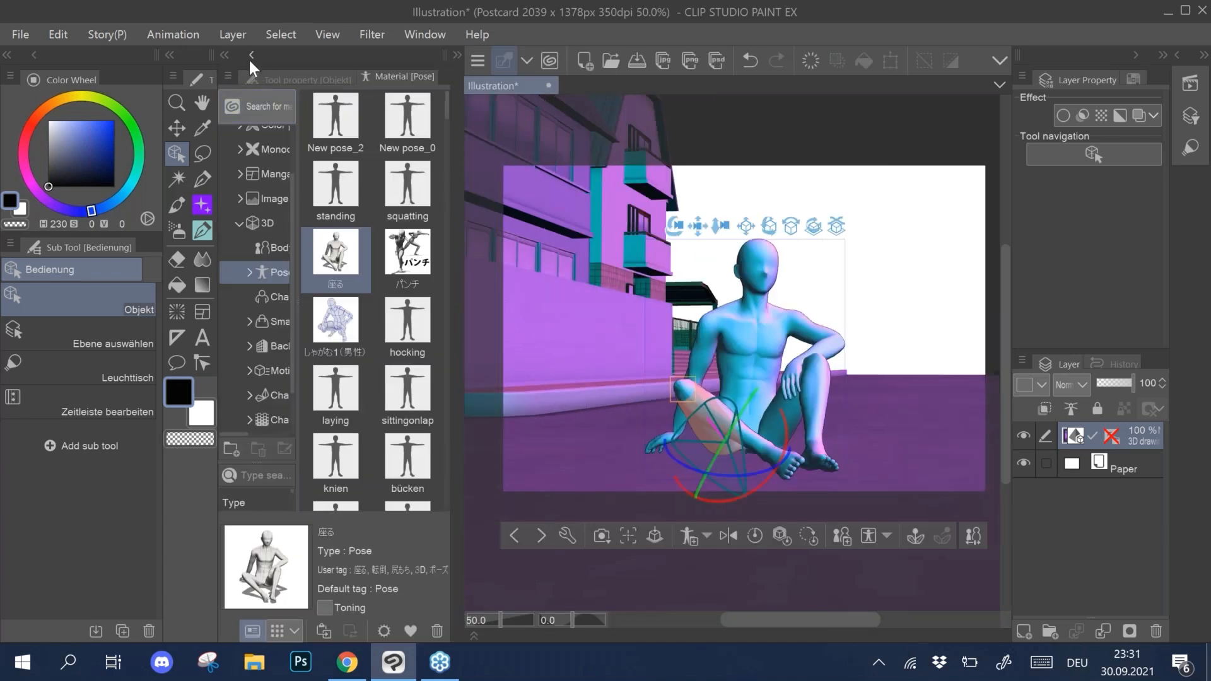
left_click(251, 56)
left_click(240, 68)
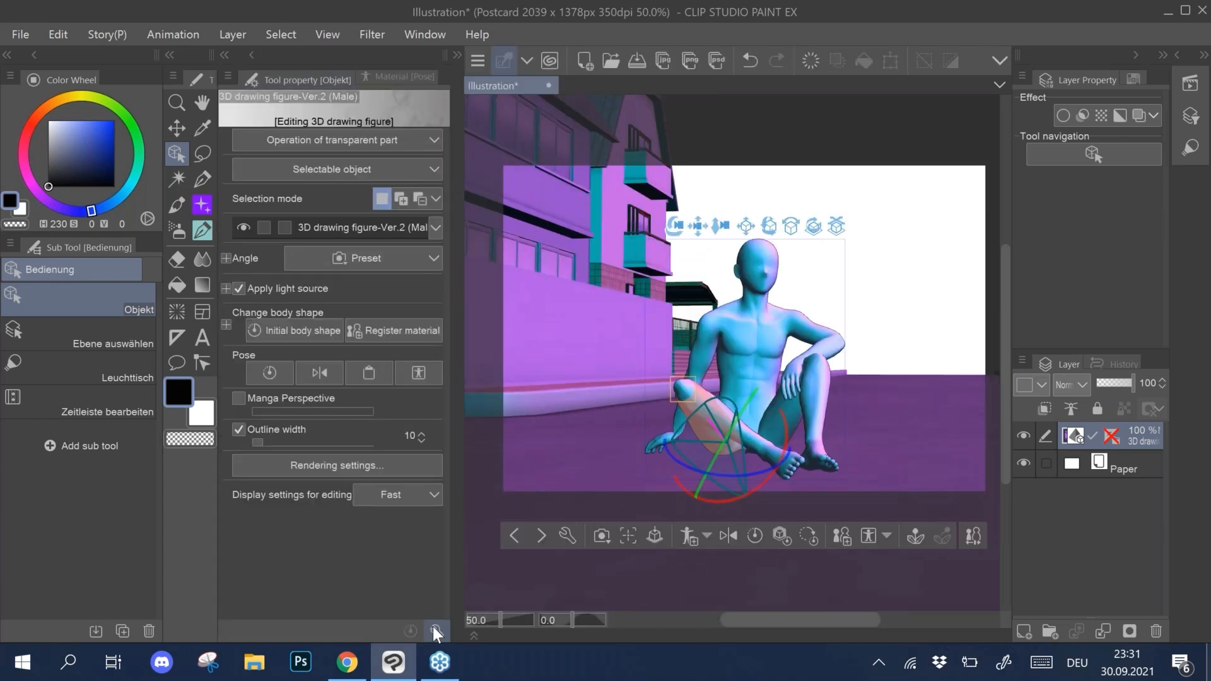
left_click(434, 629)
mouse_move(496, 317)
left_mouse_down()
mouse_move(524, 331)
mouse_move(444, 335)
mouse_move(499, 310)
left_mouse_up()
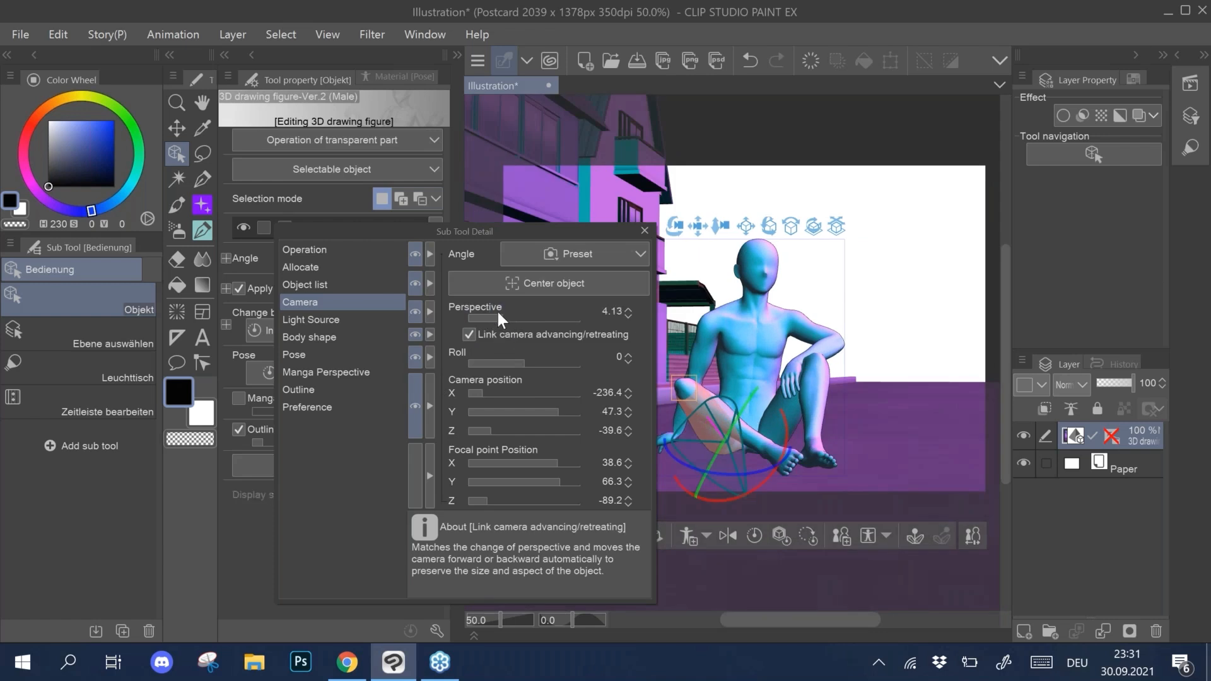
Step: Tilt the scene with a camera roll of -22, orbit the camera slightly lower, and close the detailed settings
left_click_drag(527, 358, 517, 358)
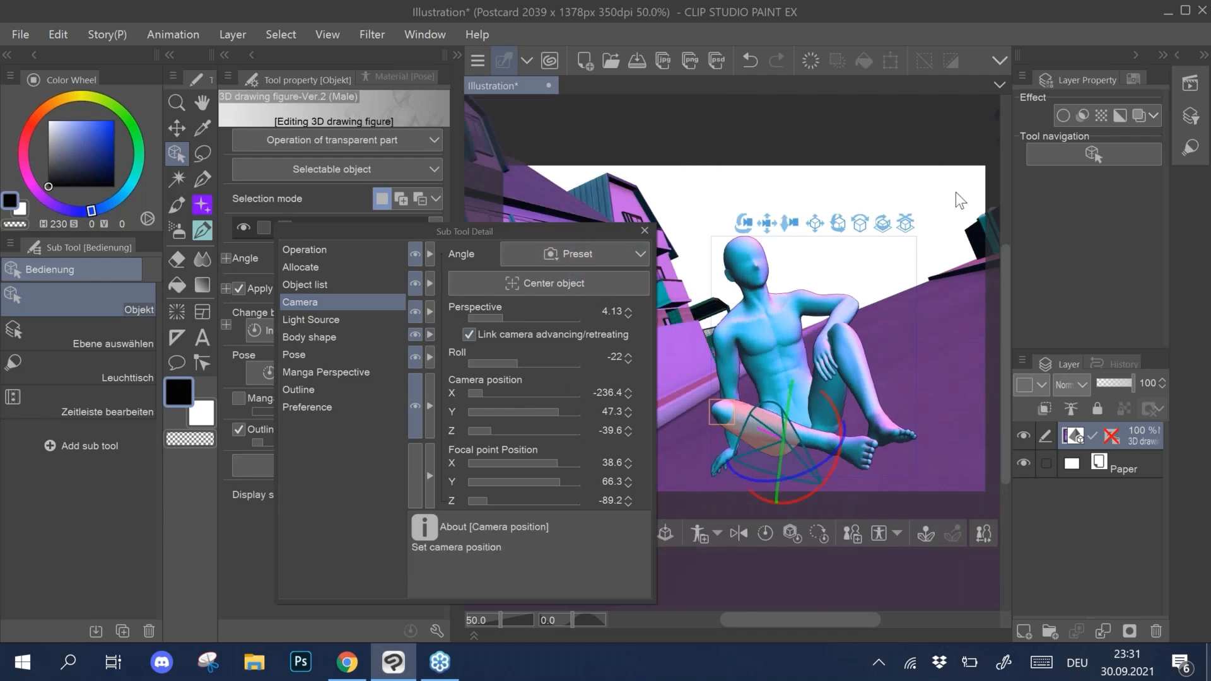
left_click_drag(958, 198, 933, 188)
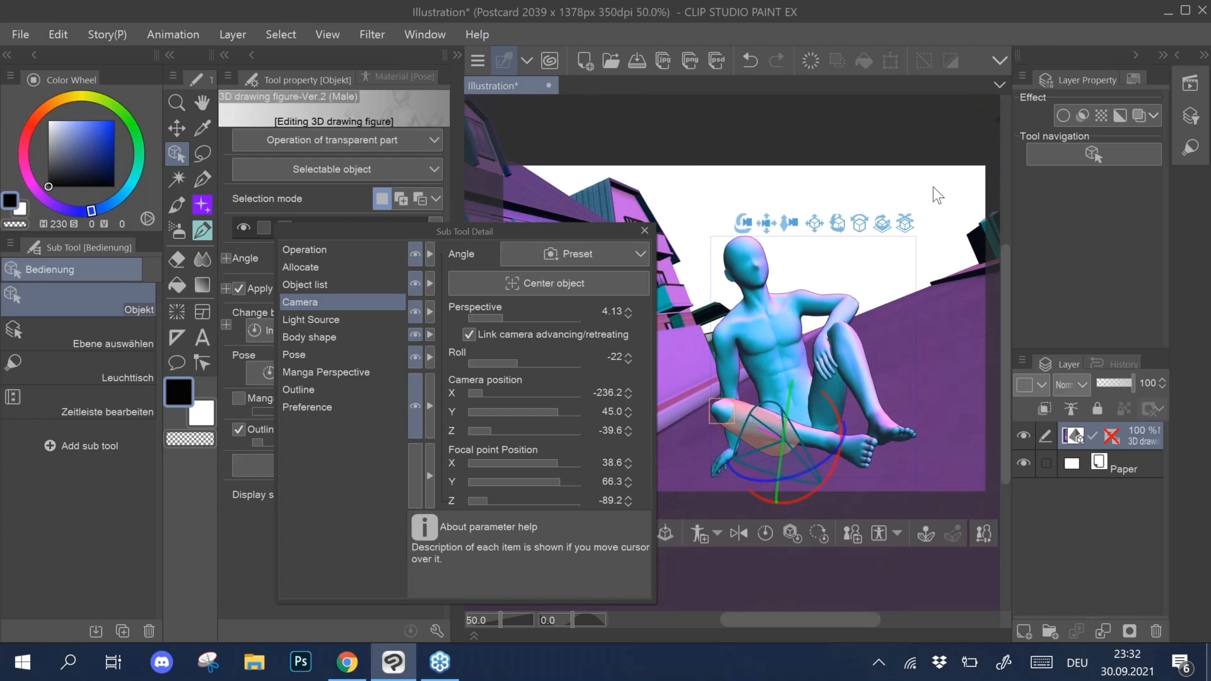
left_click(642, 228)
Step: Pan and advance the camera so the sitting figure fills most of the canvas height
left_click_drag(923, 366, 925, 365)
left_click_drag(759, 229, 669, 232)
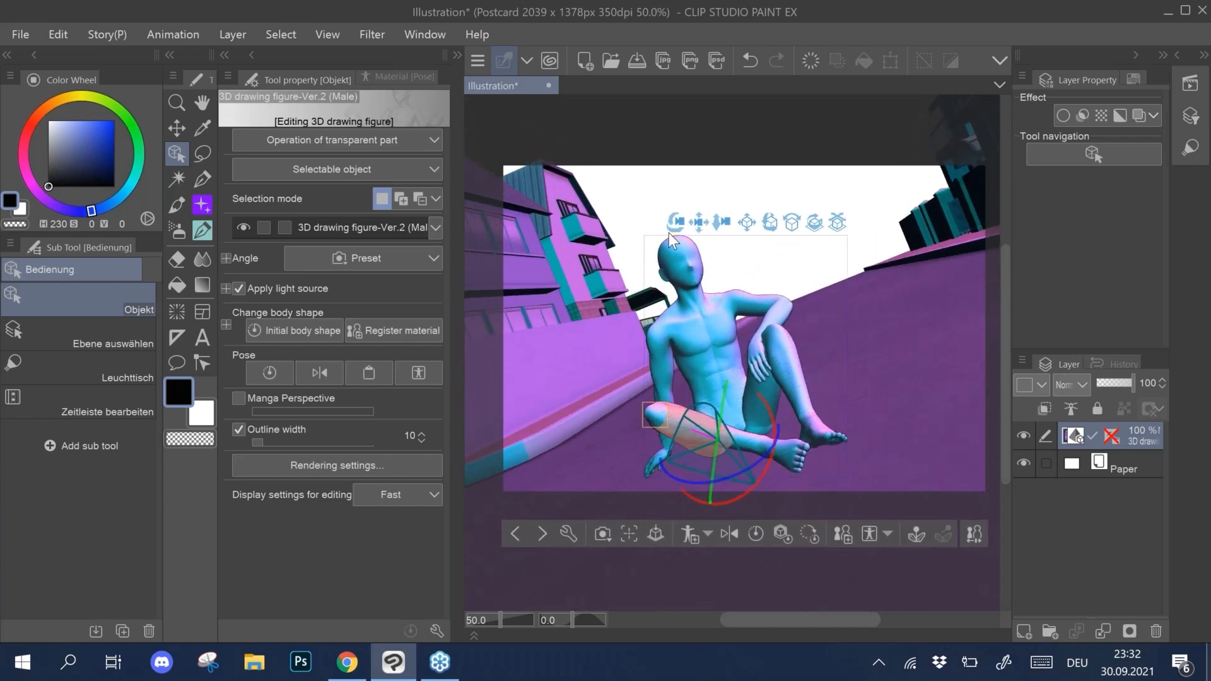
left_click_drag(732, 245, 694, 246)
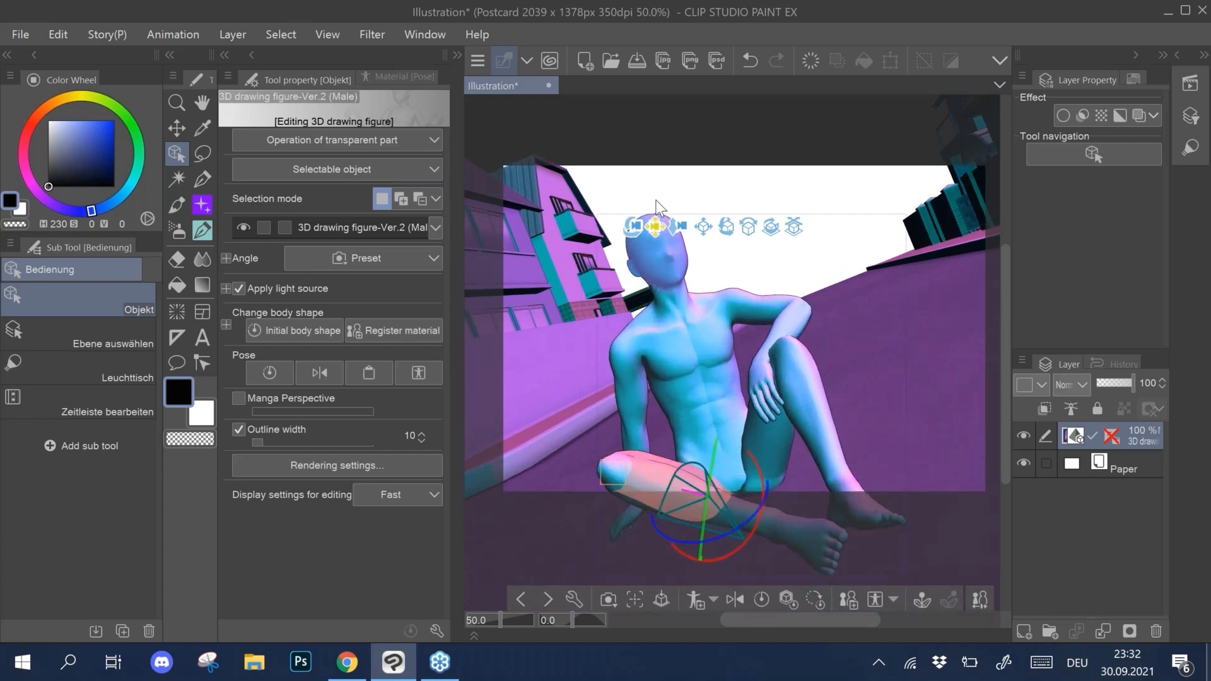
left_click_drag(656, 199, 642, 179)
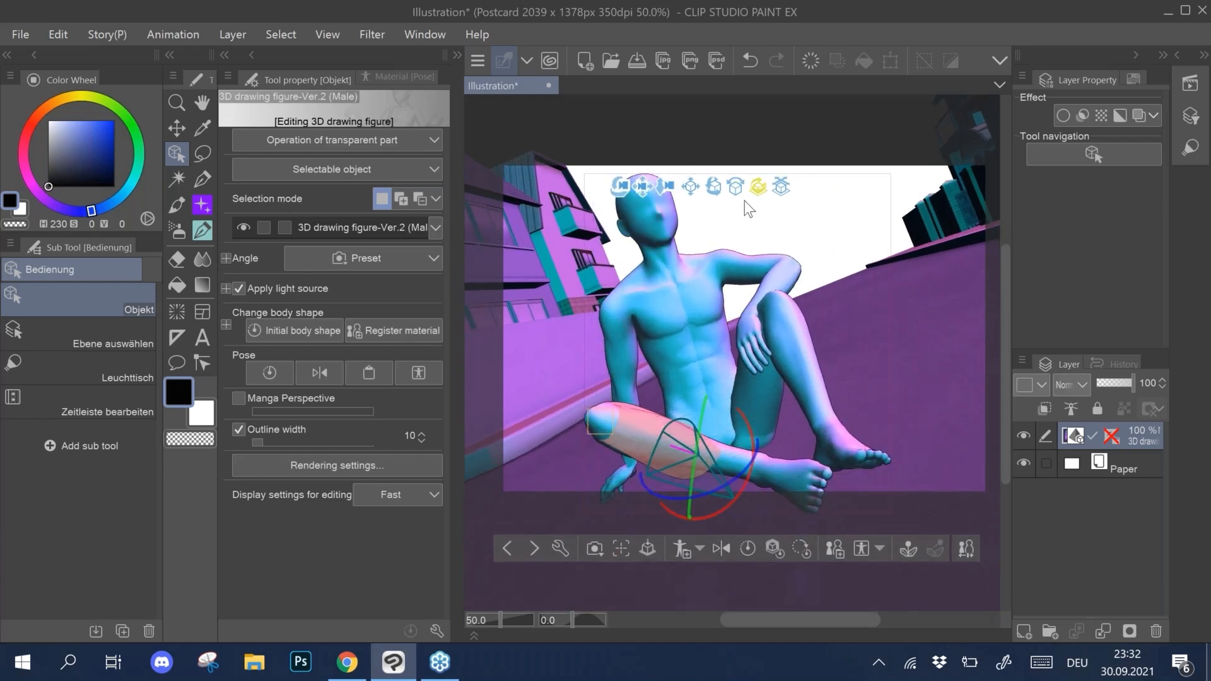
Step: Adjust the control point above the figure's head and undo the last change
left_click(835, 136)
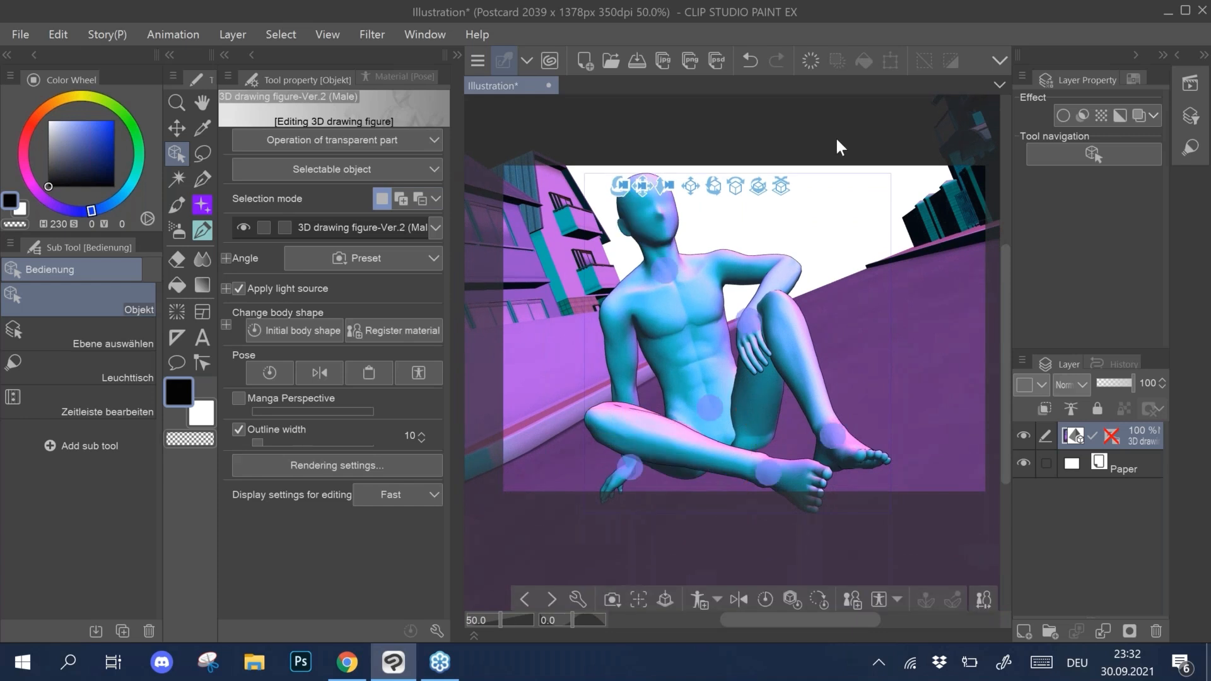
scroll(835, 136, "down", 3)
left_click(810, 134)
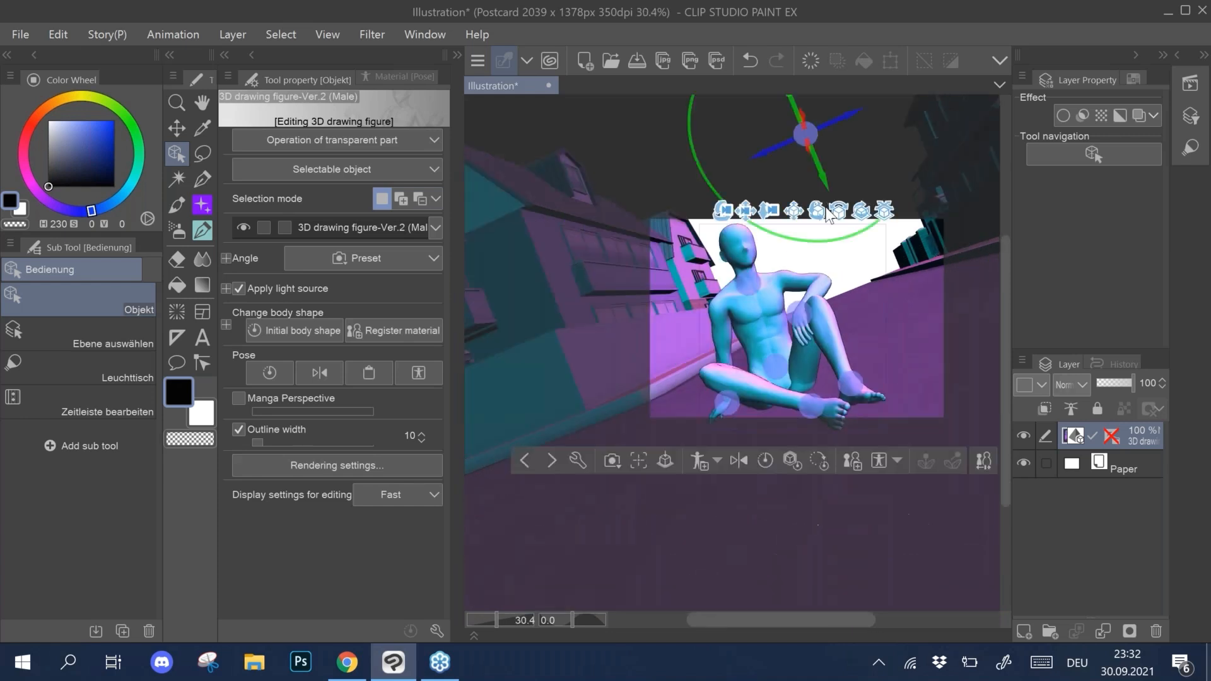
mouse_move(851, 244)
left_mouse_down()
mouse_move(863, 275)
mouse_move(798, 258)
mouse_move(799, 221)
mouse_move(828, 251)
left_mouse_up()
key("ctrl+z")
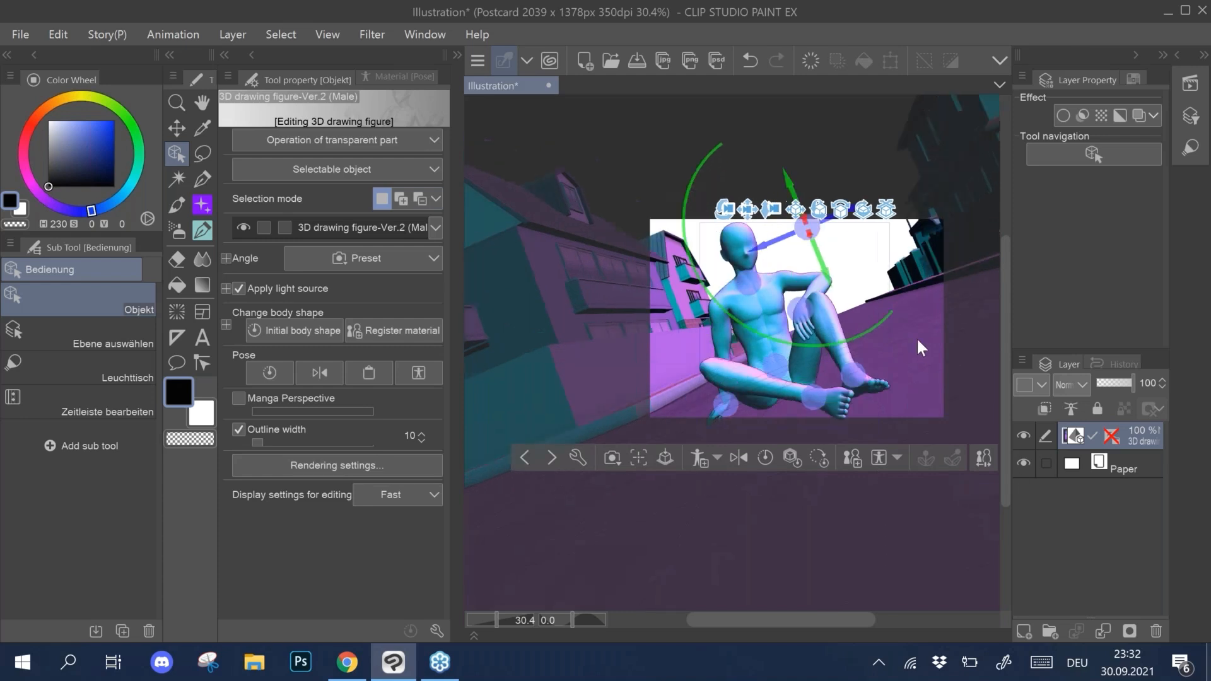
Step: Select the Paper layer to view the scene without 3D controls, and bring back the Pose material palette
left_click(1061, 466)
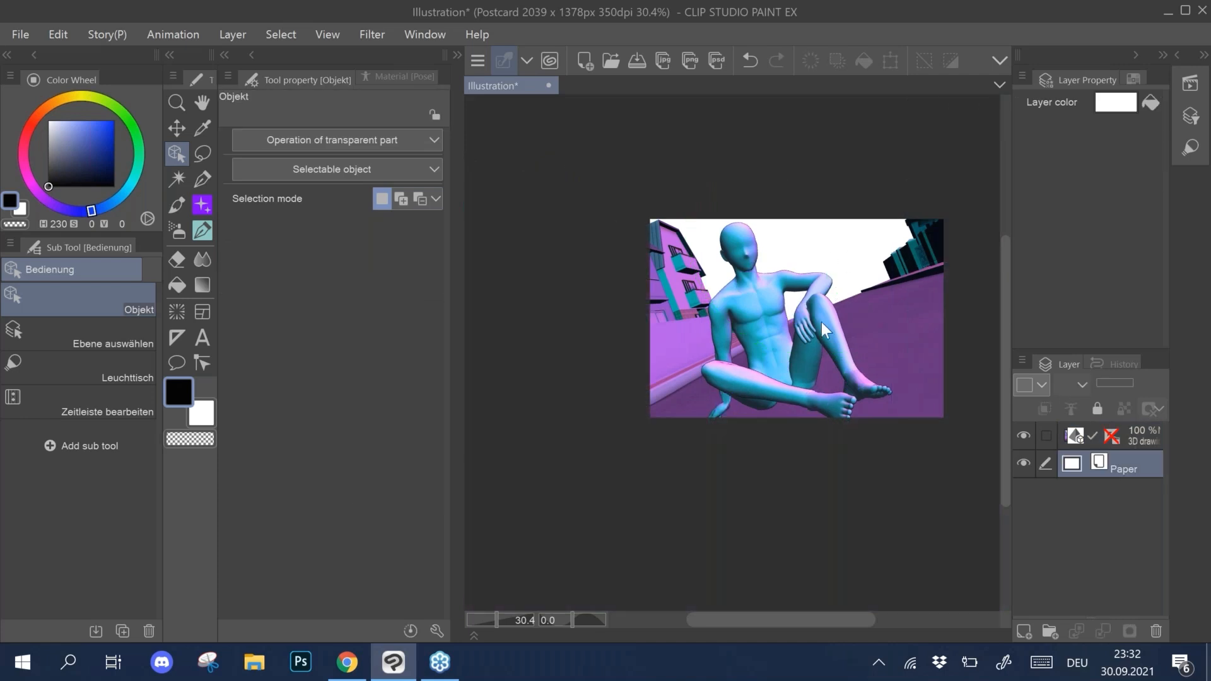
left_click(250, 53)
left_click(238, 118)
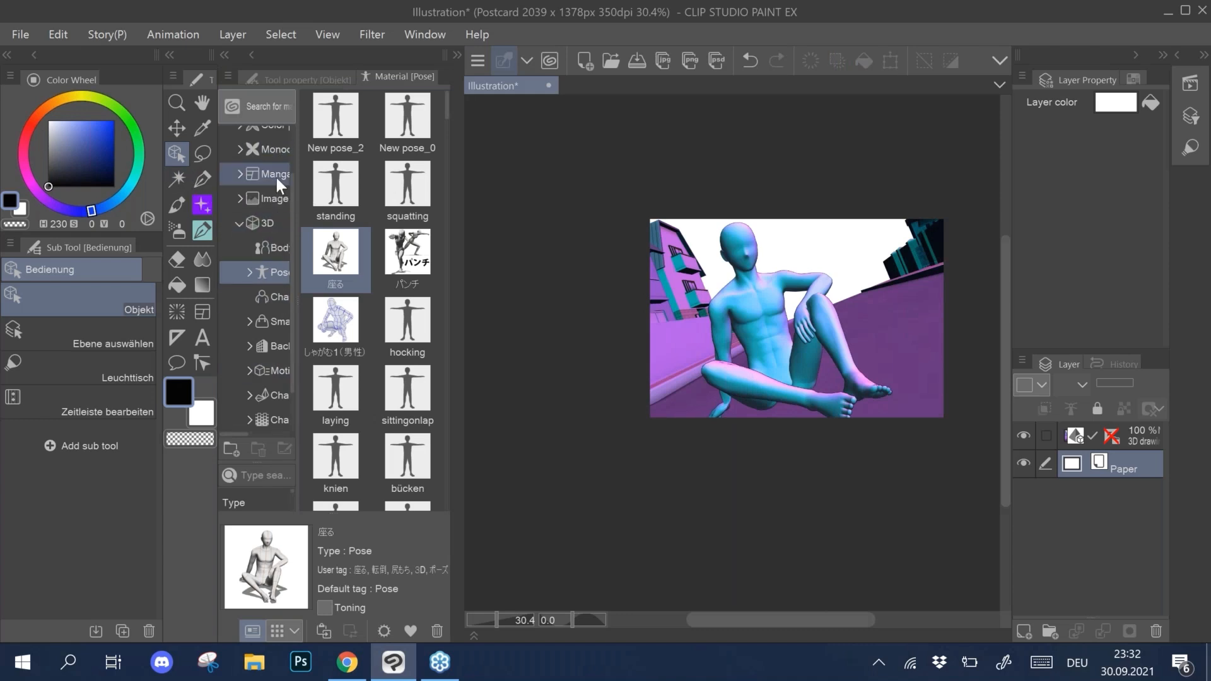
Step: Add the Night sky 05 color pattern material behind the 3D scene and position it so one moon shows between the buildings
left_click(271, 202)
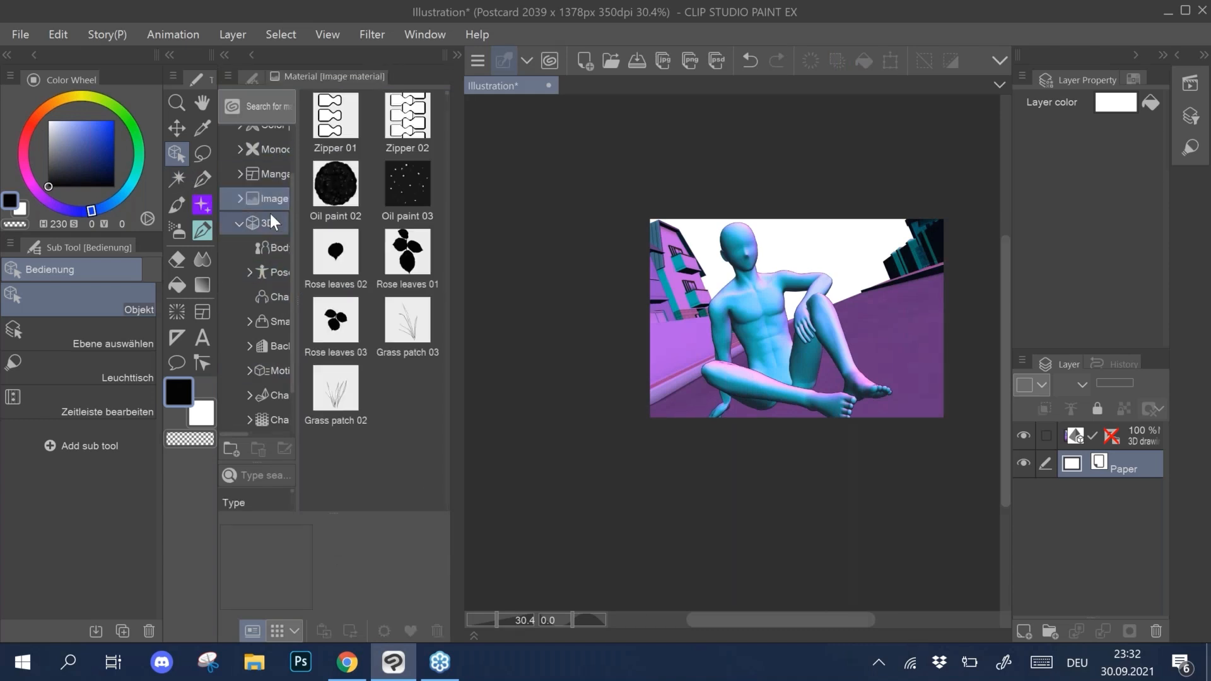
left_click(274, 127)
left_click_drag(446, 129, 461, 476)
left_click_drag(401, 272, 814, 323)
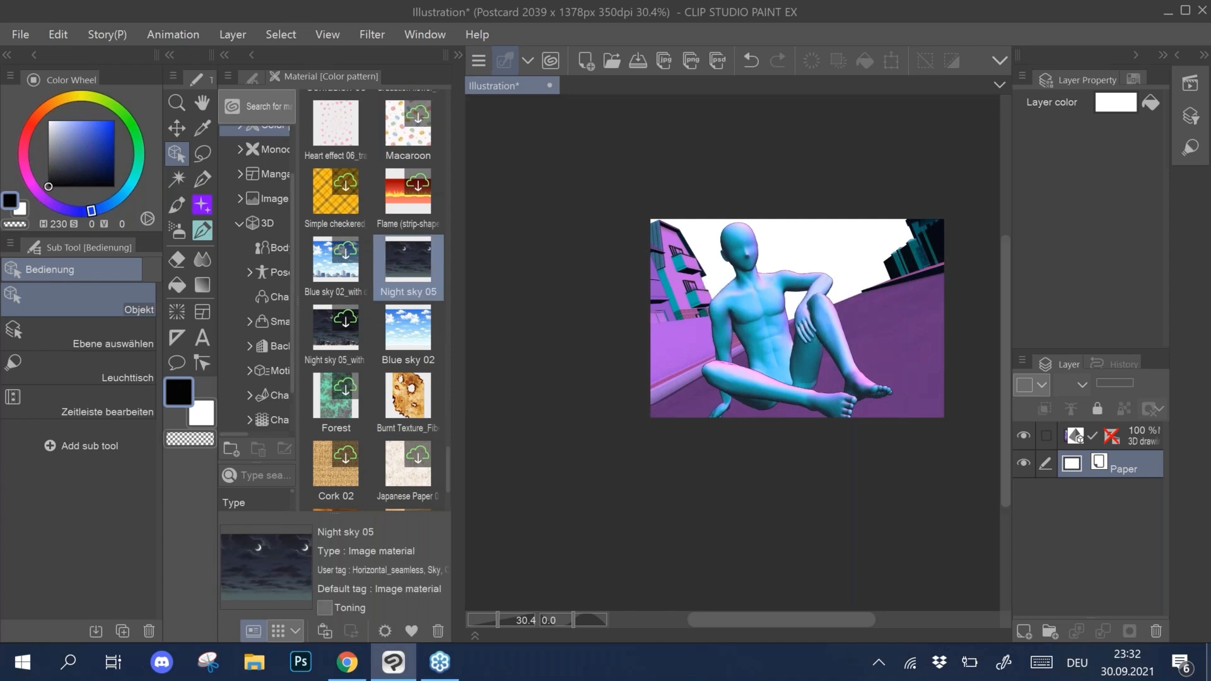
left_click_drag(944, 318, 840, 328)
left_click_drag(823, 240, 935, 242)
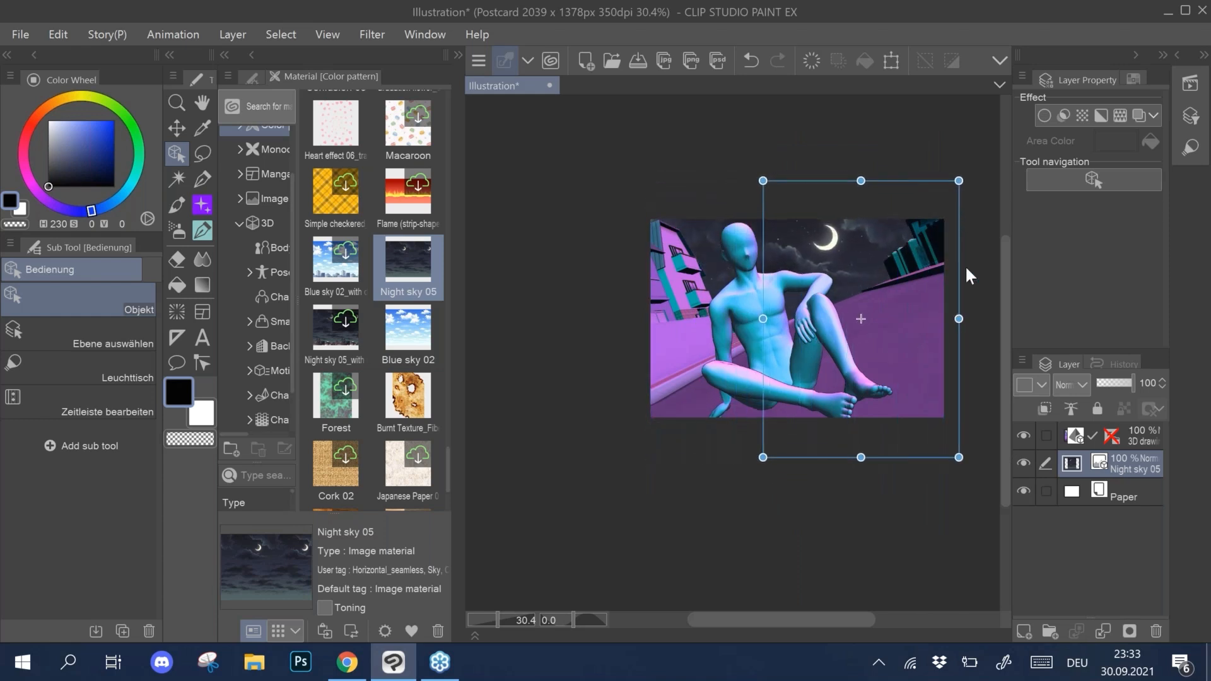
Step: Select the 3D layer and move the sitting figure farther back into the street, so it sits whole inside the canvas below the moon
left_click(1036, 447)
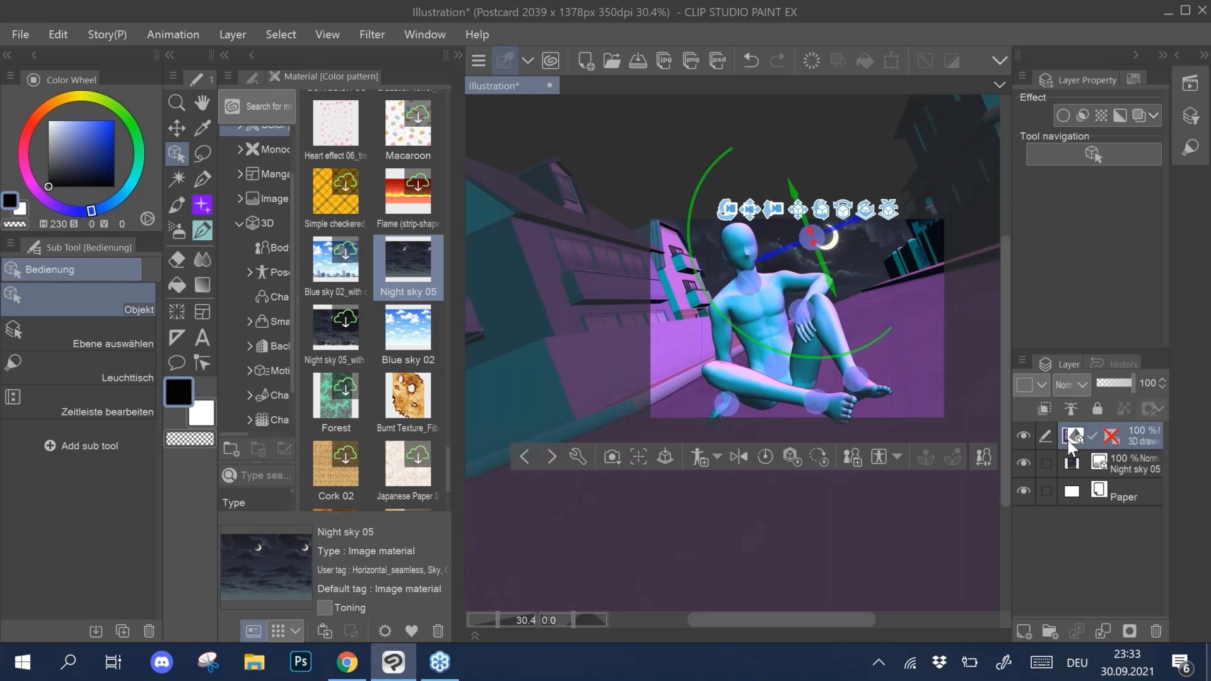
mouse_move(907, 316)
left_mouse_down()
mouse_move(896, 302)
mouse_move(914, 297)
left_mouse_up()
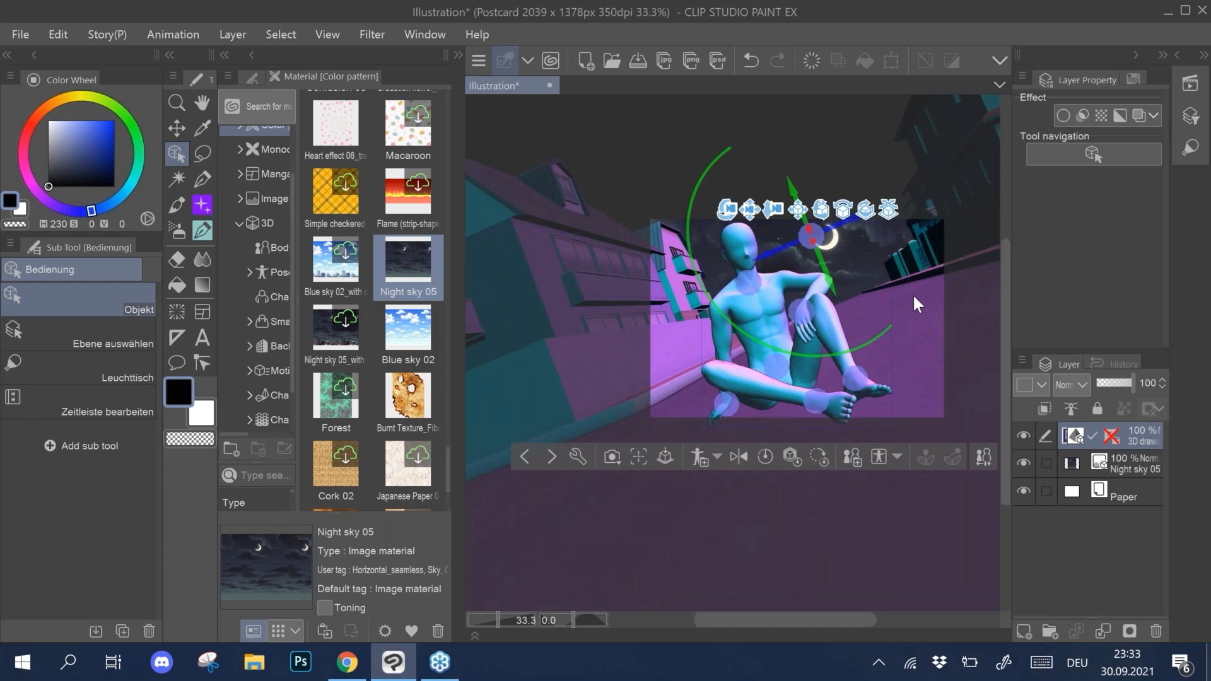
scroll(914, 294, "up", 3)
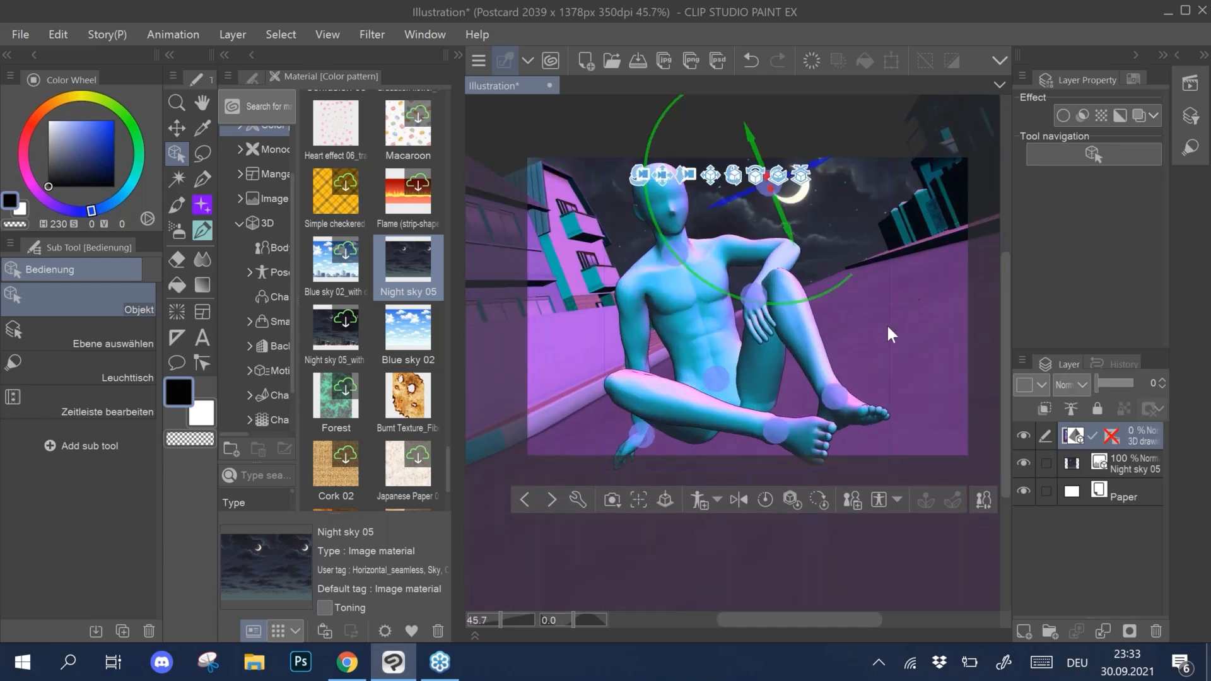
left_click_drag(888, 328, 883, 299)
left_click_drag(553, 291, 590, 274)
left_click_drag(889, 275, 807, 241)
left_click_drag(693, 177, 706, 140)
left_click_drag(884, 236, 877, 229)
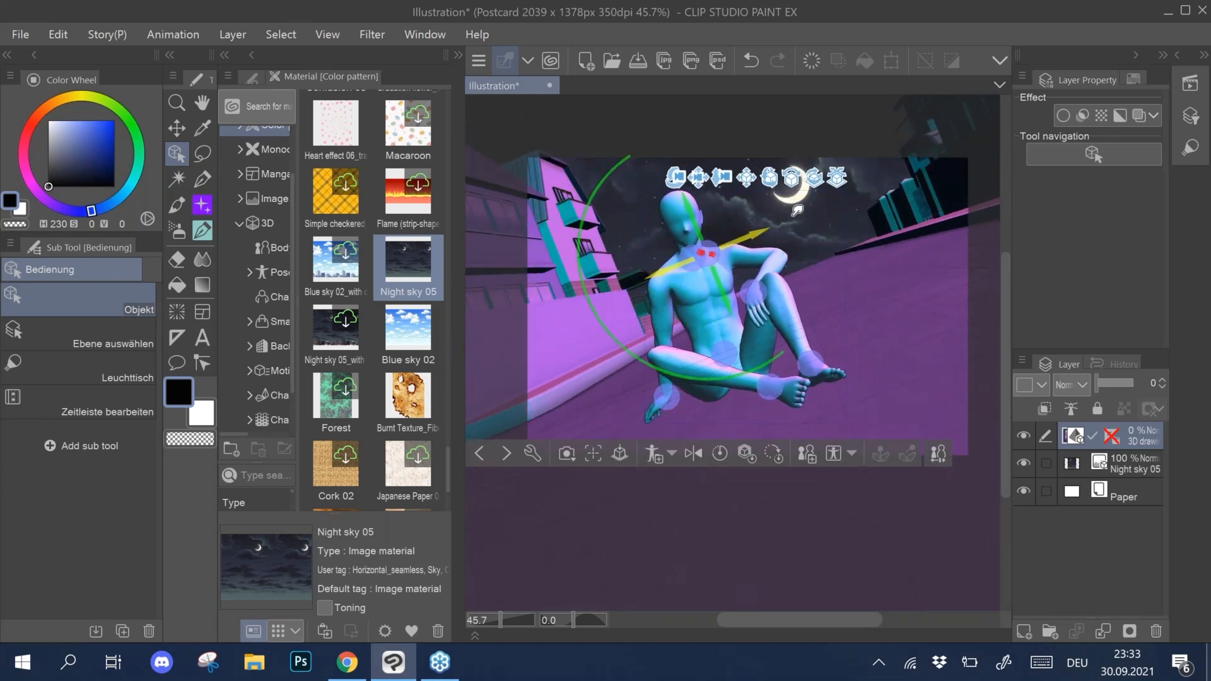
left_click(726, 240)
left_click_drag(792, 215, 770, 224)
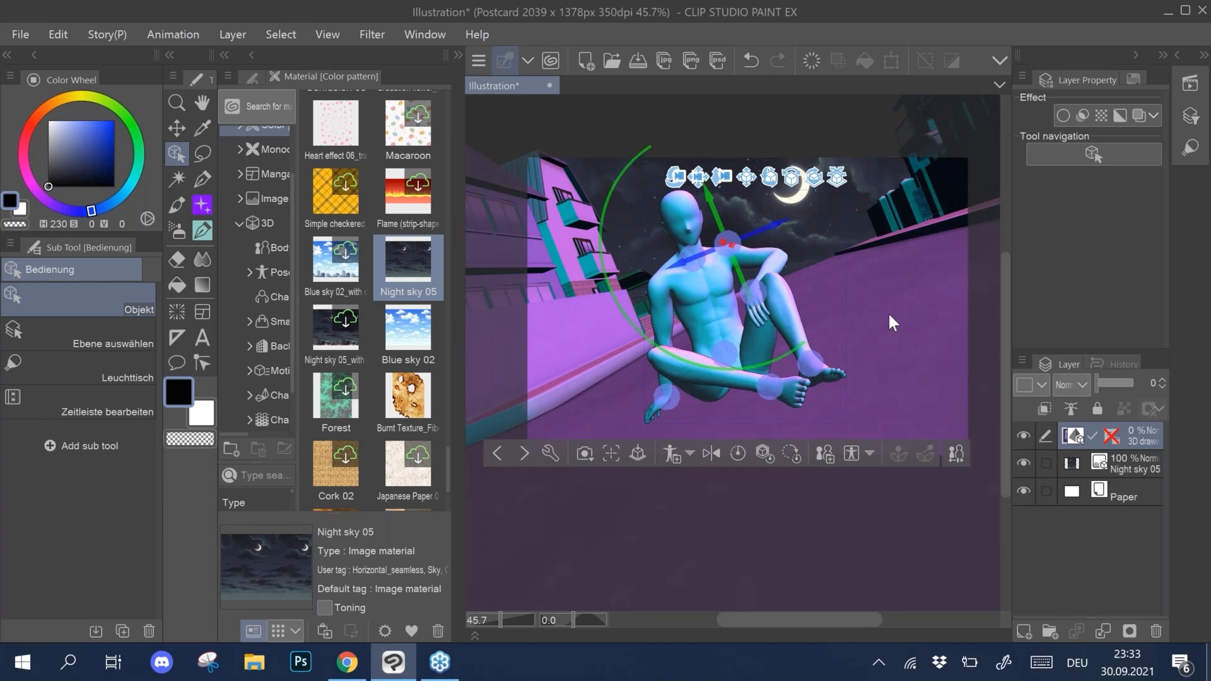
mouse_move(889, 314)
left_mouse_down()
mouse_move(879, 319)
mouse_move(899, 313)
left_mouse_up()
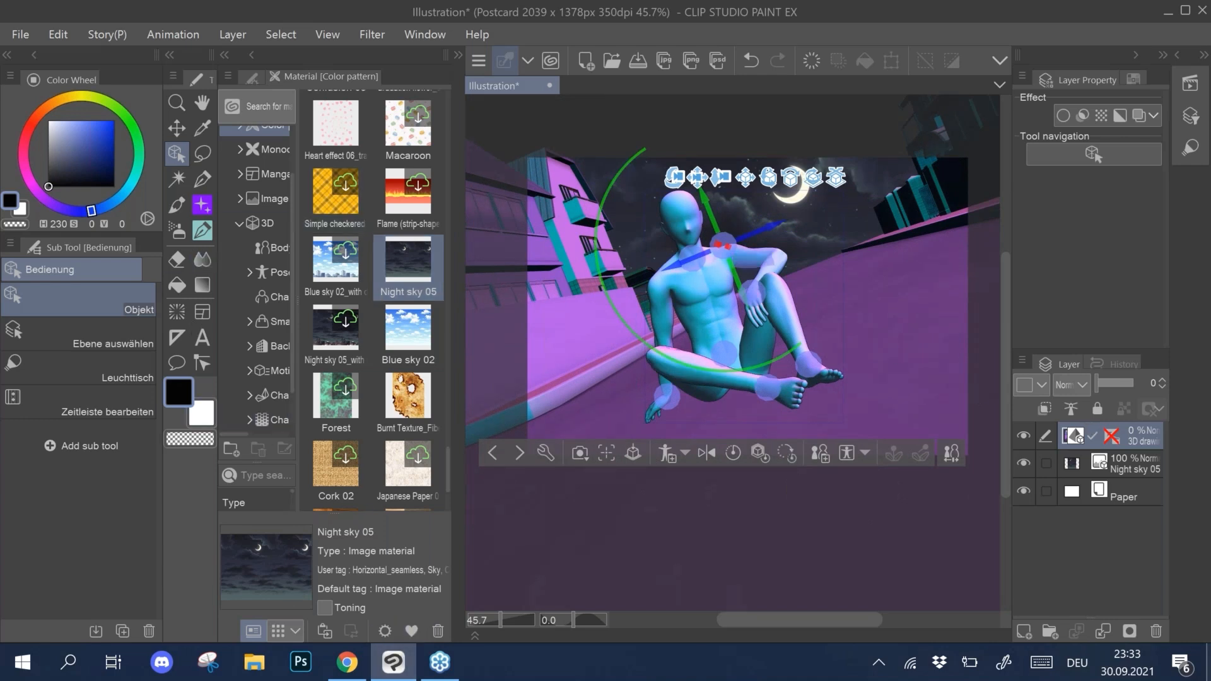
Step: Open the sitting figure's detailed tool settings and show the object list away from the figure
left_click(713, 319)
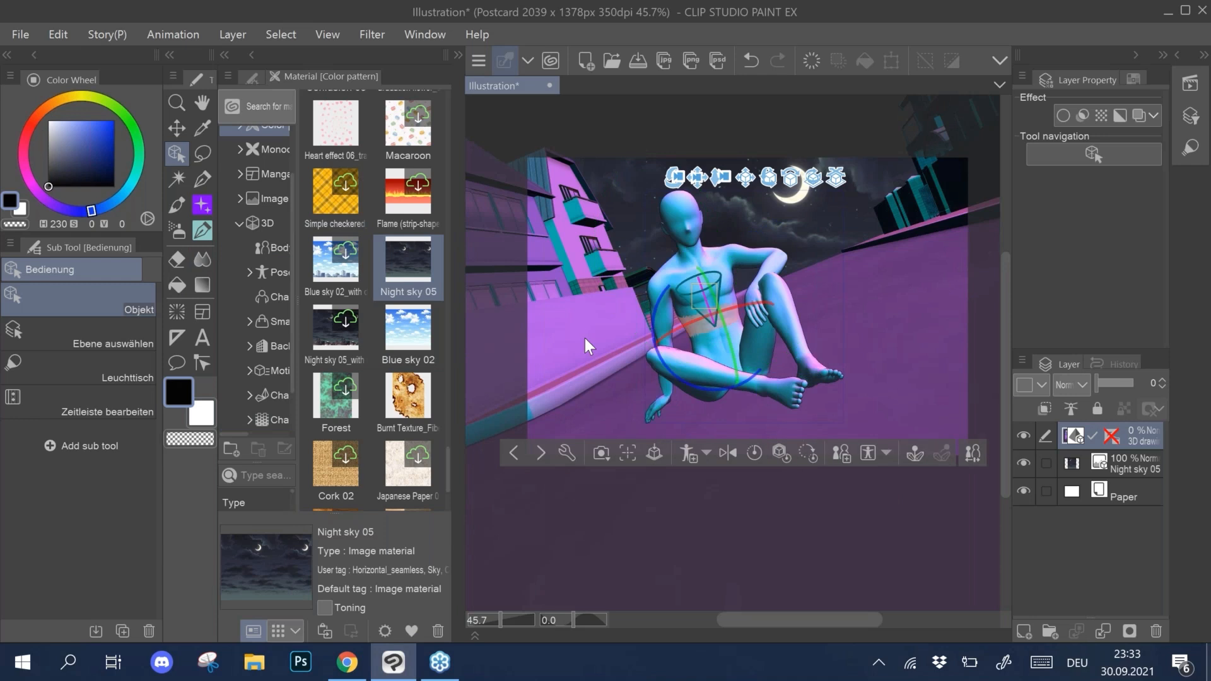
left_click(243, 56)
left_click(238, 55)
left_click(244, 54)
left_click(237, 80)
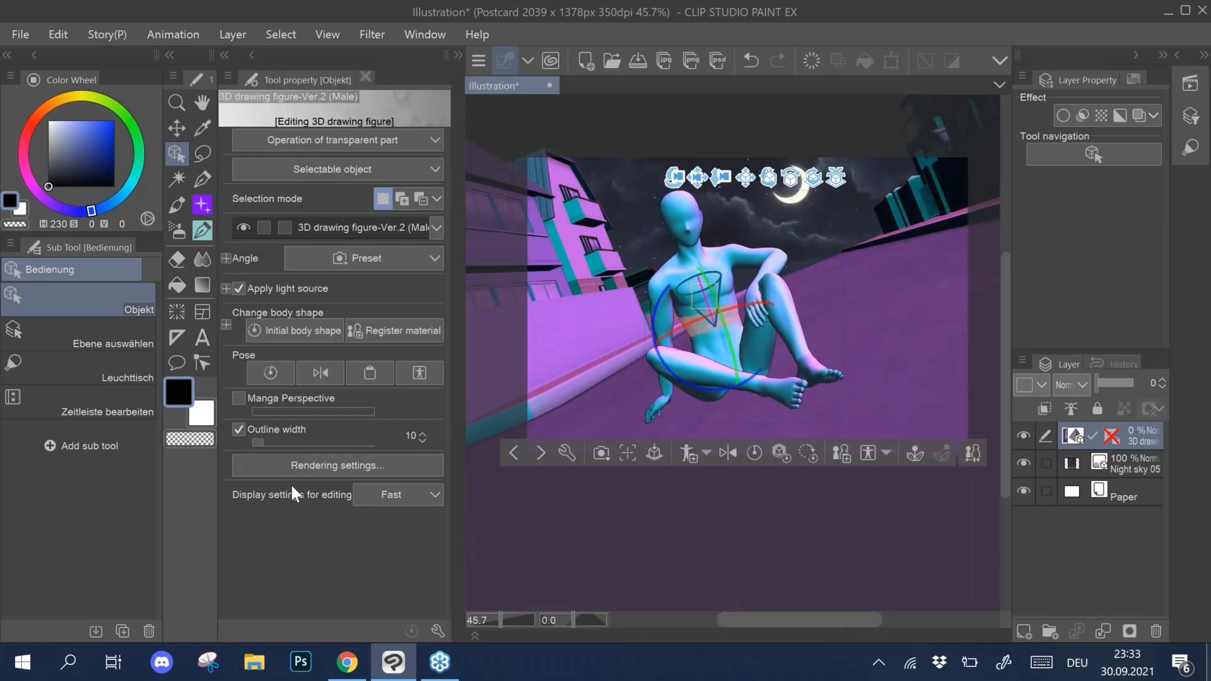
left_click(434, 631)
left_click(329, 303)
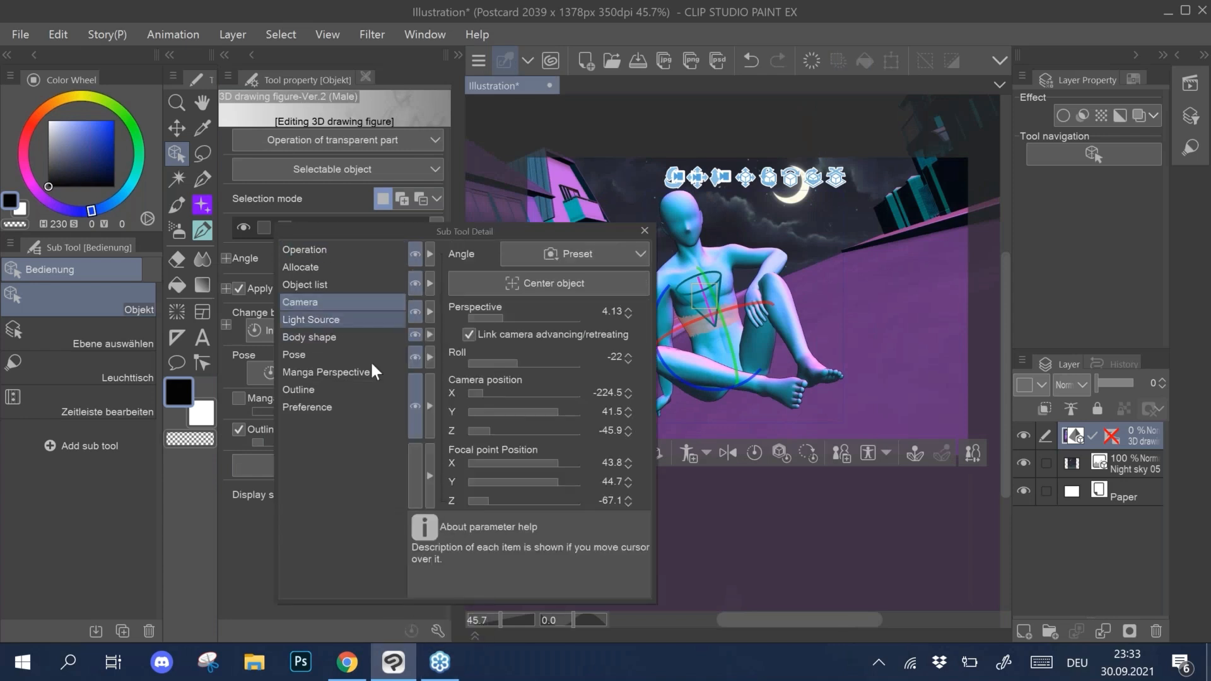
left_click(334, 285)
left_click_drag(601, 229, 1152, 78)
Step: Change the directions of Parallel light 2 and Parallel light 1 to relight the figure and buildings in cyan and magenta
left_click(818, 218)
mouse_move(368, 299)
left_mouse_down()
mouse_move(294, 312)
mouse_move(313, 309)
mouse_move(293, 323)
mouse_move(316, 312)
mouse_move(309, 335)
left_mouse_up()
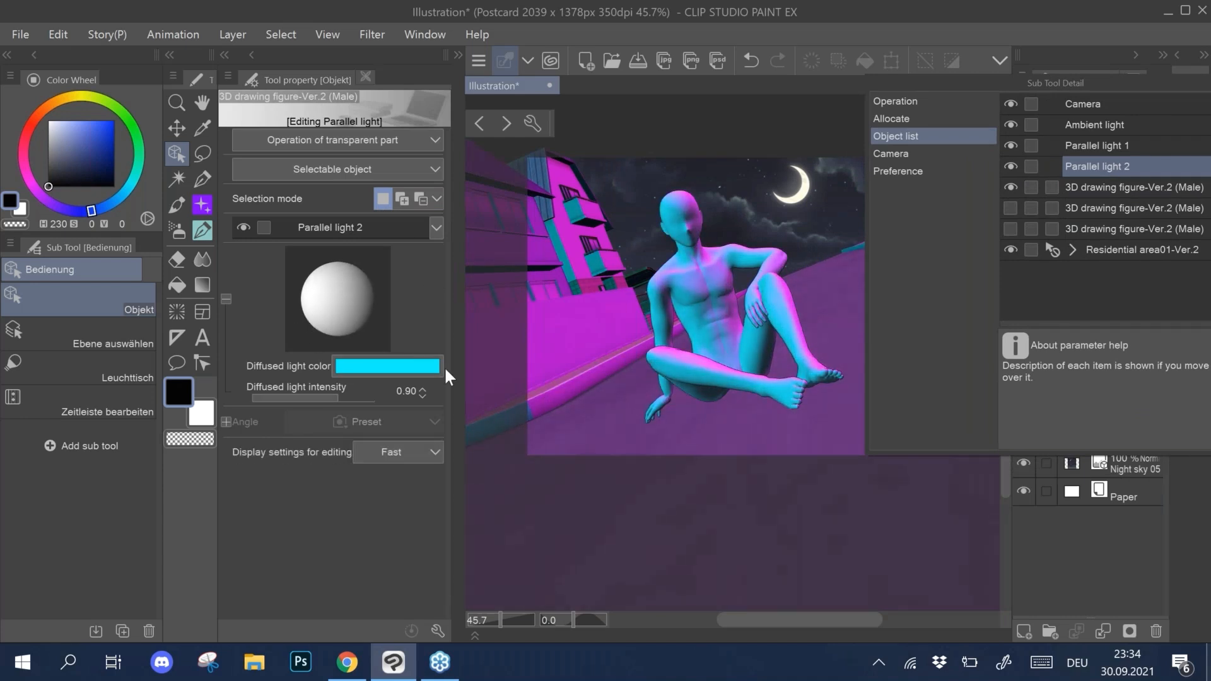
left_click(1098, 145)
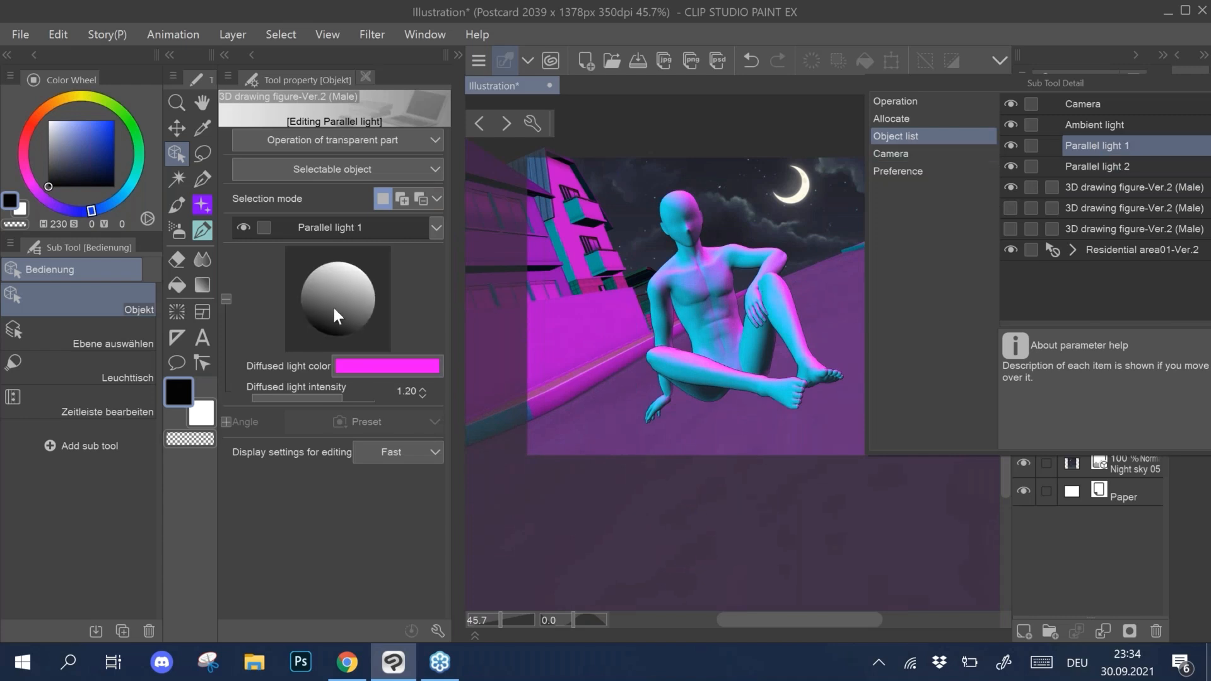
left_click_drag(342, 304, 350, 308)
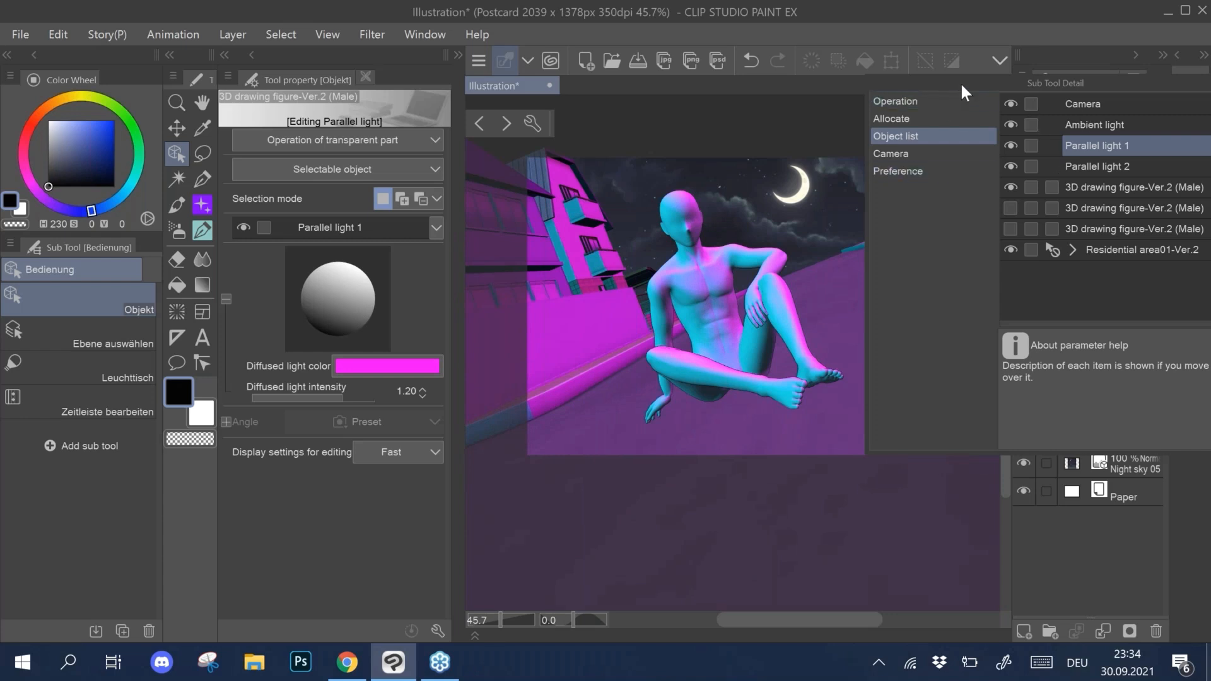
Step: Close the detailed settings, check the relit figure up close, and collapse the tool property palette
left_click_drag(1103, 89, 937, 110)
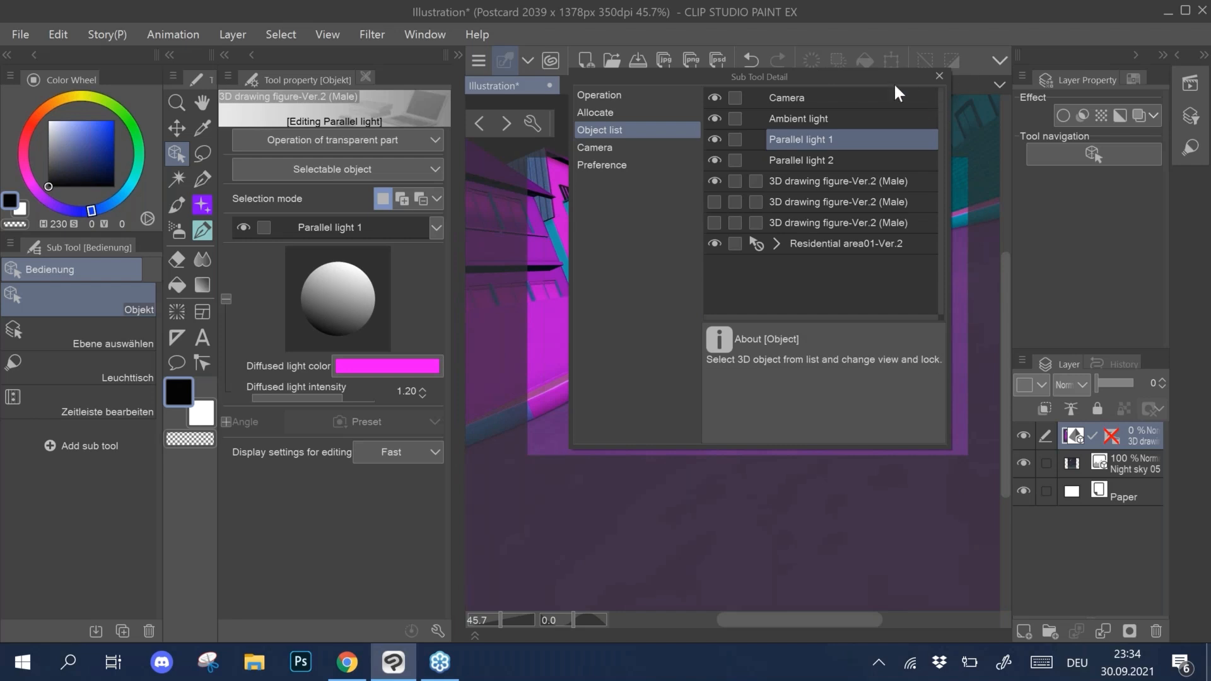
left_click_drag(895, 76, 861, 214)
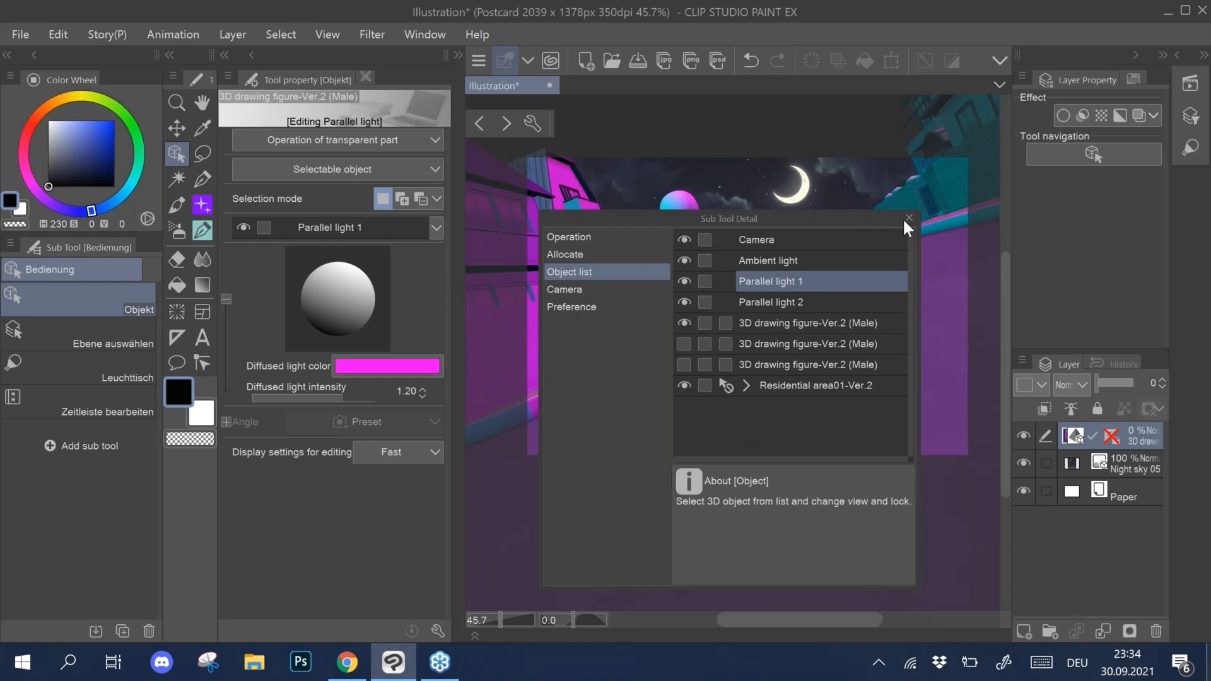
left_click(909, 218)
scroll(767, 301, "up", 2)
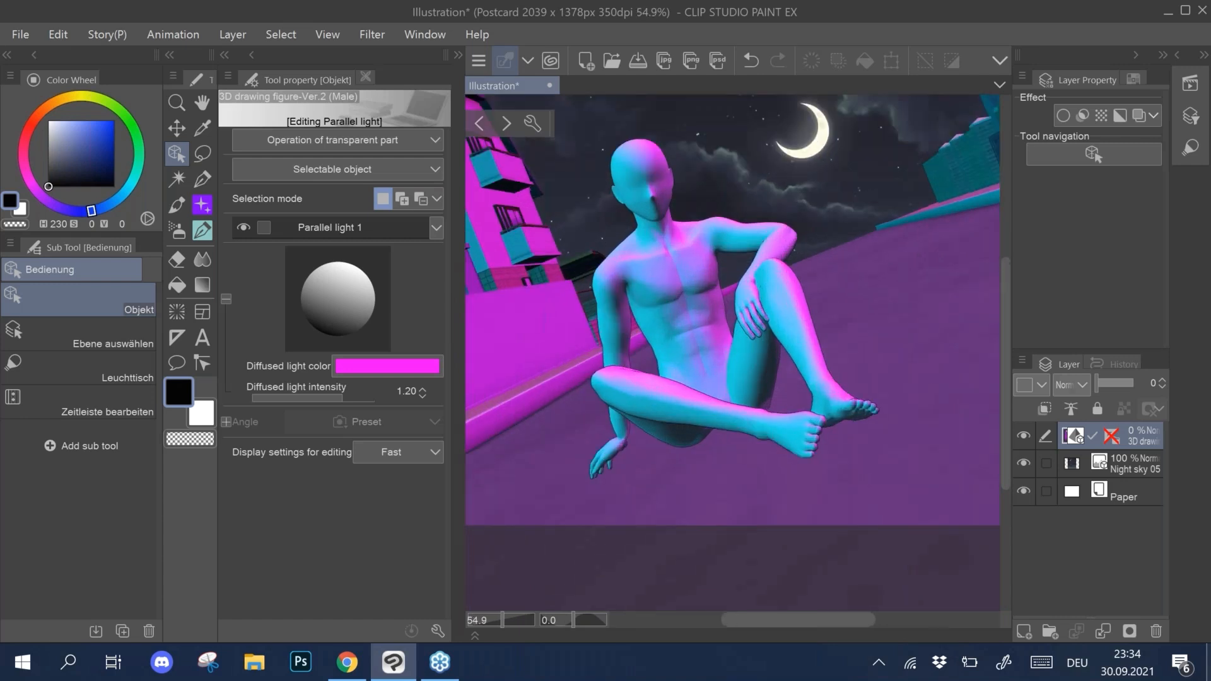
scroll(768, 301, "down", 2)
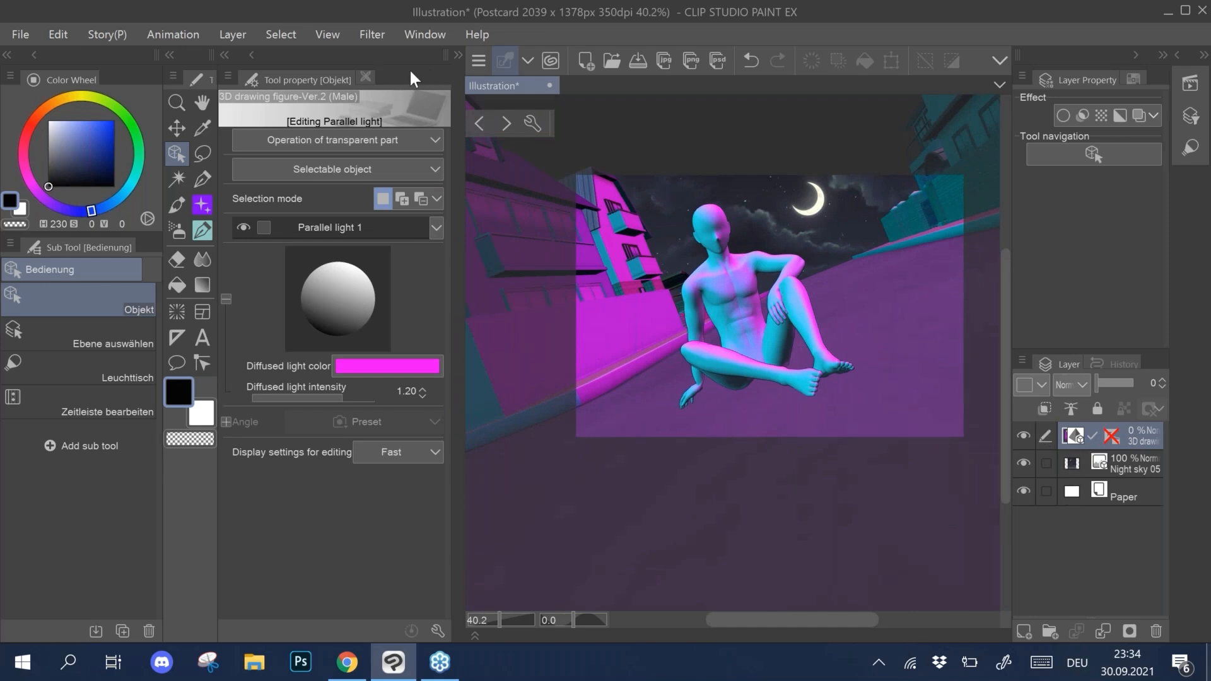
left_click(255, 55)
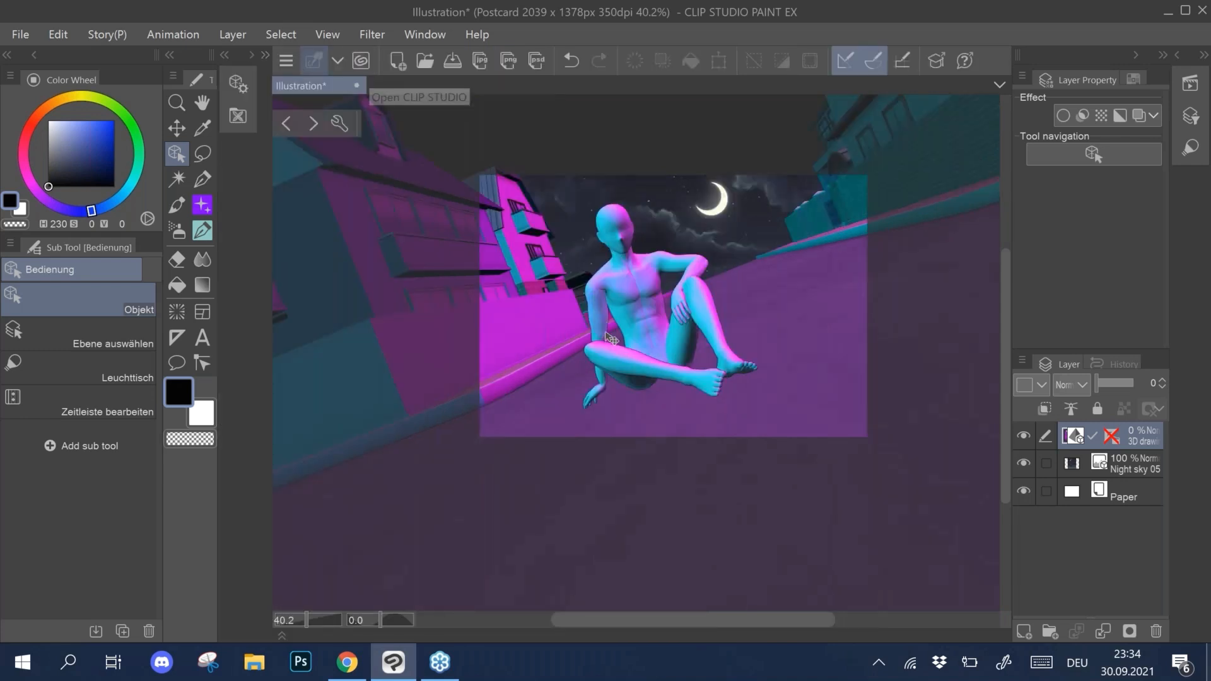
Step: Move the figure's supporting arm outward and rotate the raised leg's shin slightly upward
left_click(609, 334)
left_click_drag(621, 325, 642, 352)
left_click(635, 358)
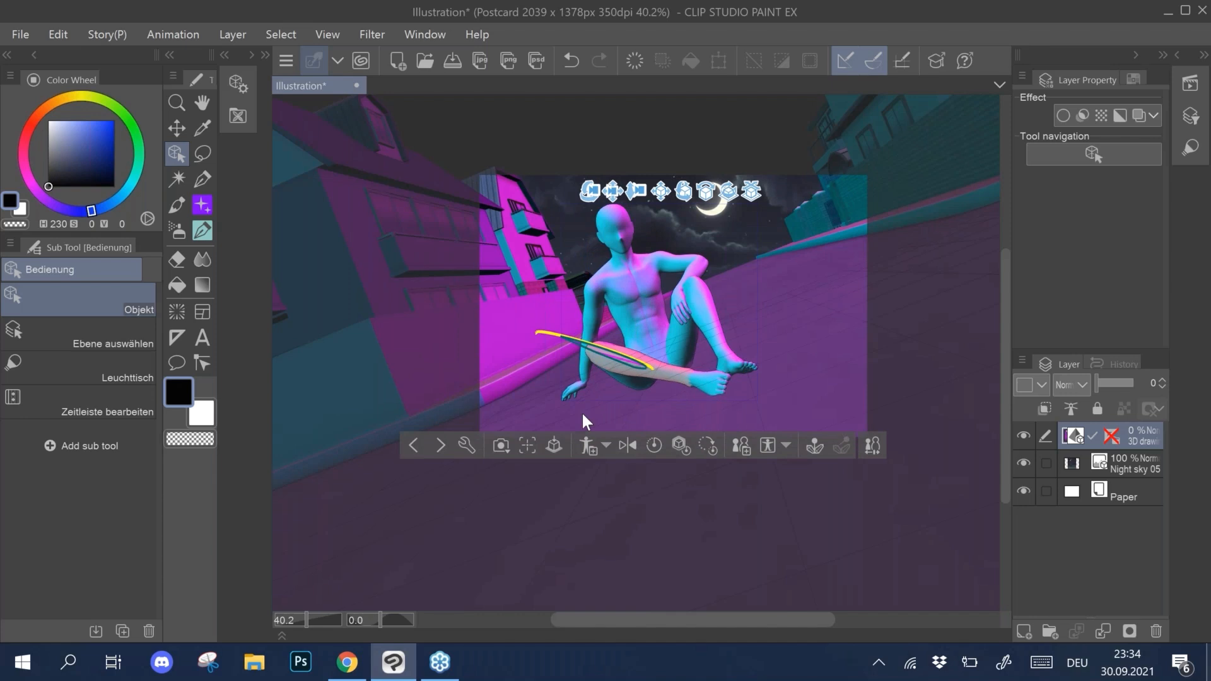
left_click(701, 314)
left_click_drag(721, 312, 725, 299)
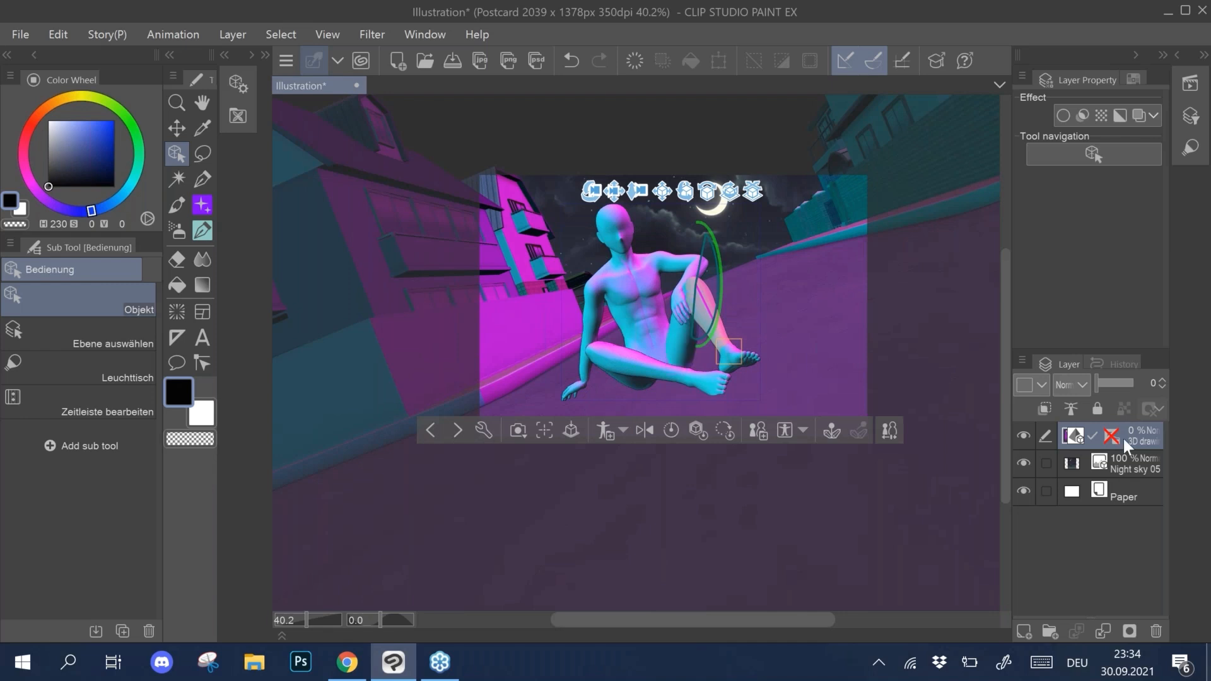
Step: Restore the 3D layer's opacity to 100 and expand the tool property palette again
left_click_drag(1107, 385, 1149, 384)
left_click(1122, 379)
mouse_move(1121, 383)
left_mouse_down()
mouse_move(1108, 383)
mouse_move(1138, 381)
left_mouse_up()
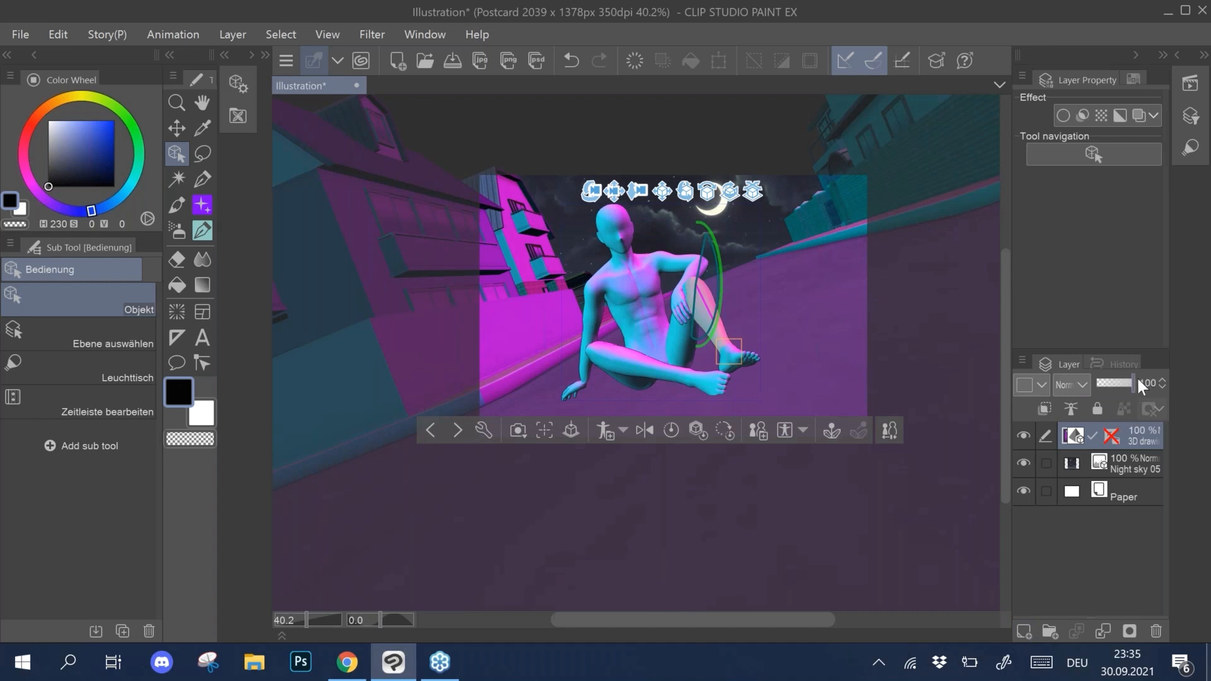
left_click(252, 75)
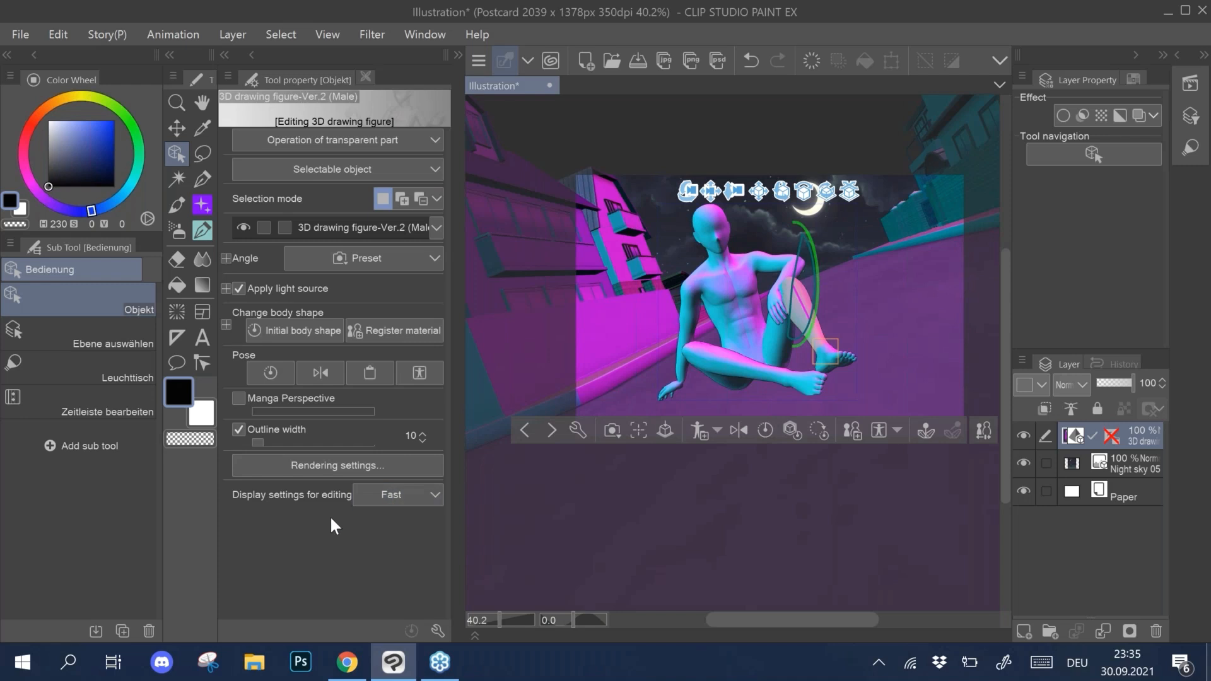
left_click(397, 497)
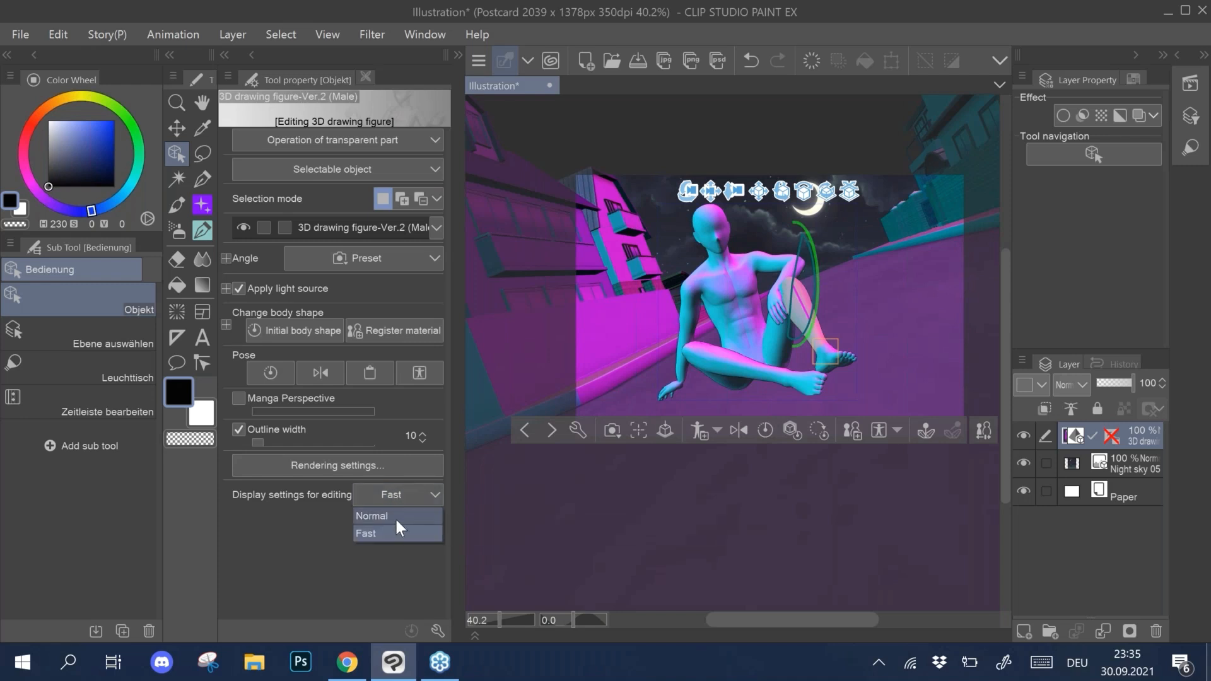
left_click(368, 565)
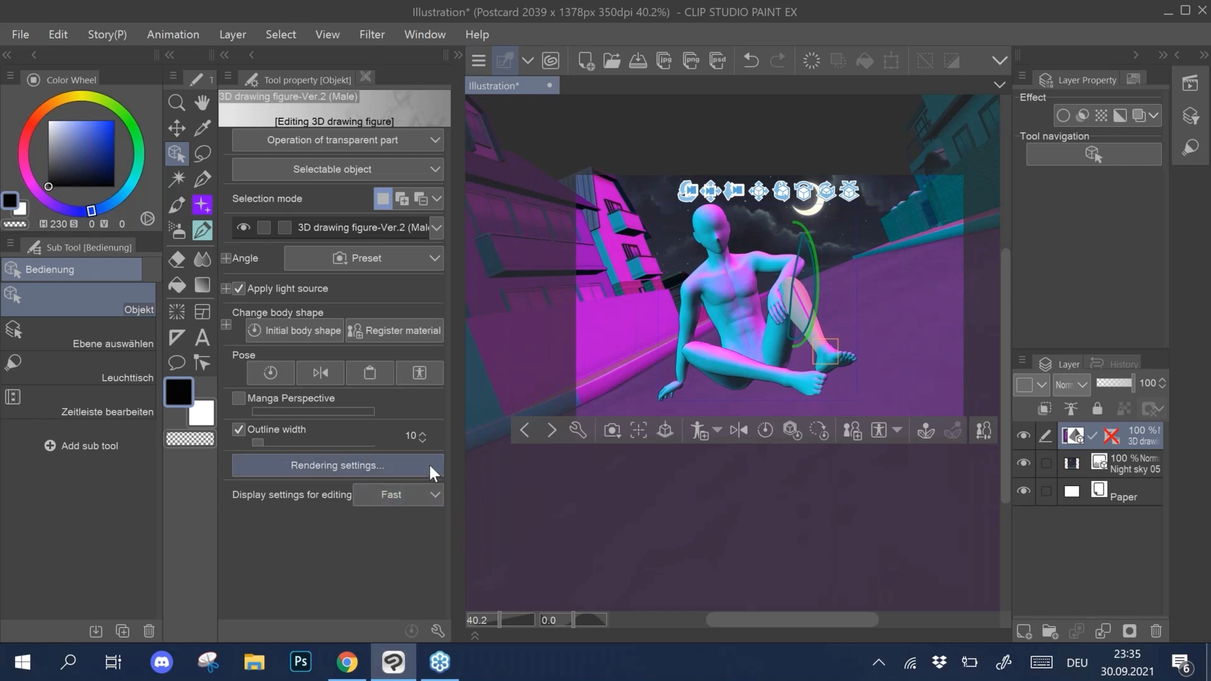
Step: Add a raster layer above the 3D layer as a white-filled overlay at 24% opacity
left_click(1025, 631)
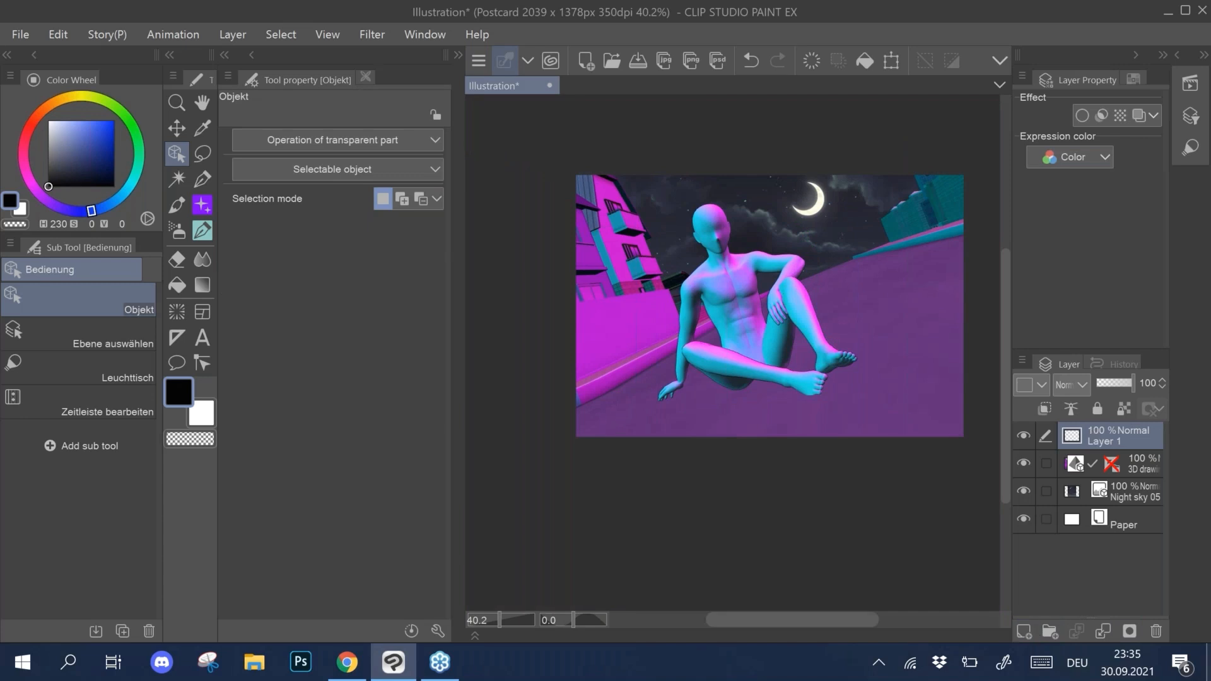
left_click(180, 285)
left_click(208, 415)
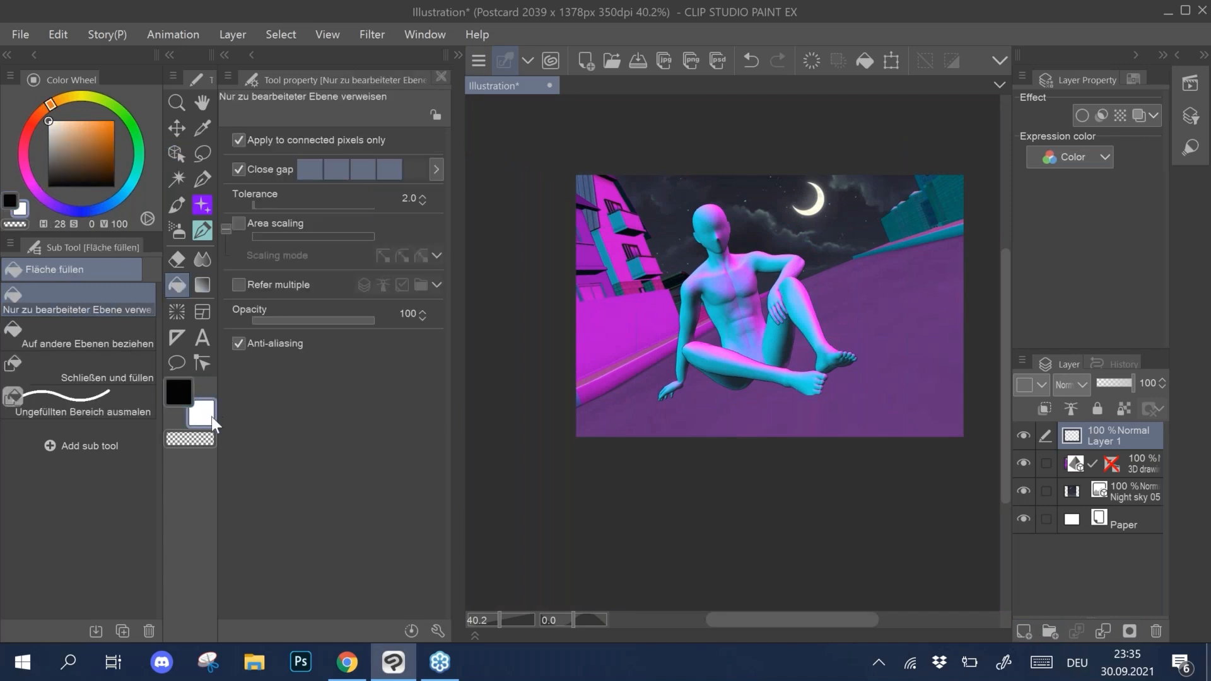
left_click(865, 327)
left_click(1108, 384)
left_click_drag(1107, 384, 1107, 384)
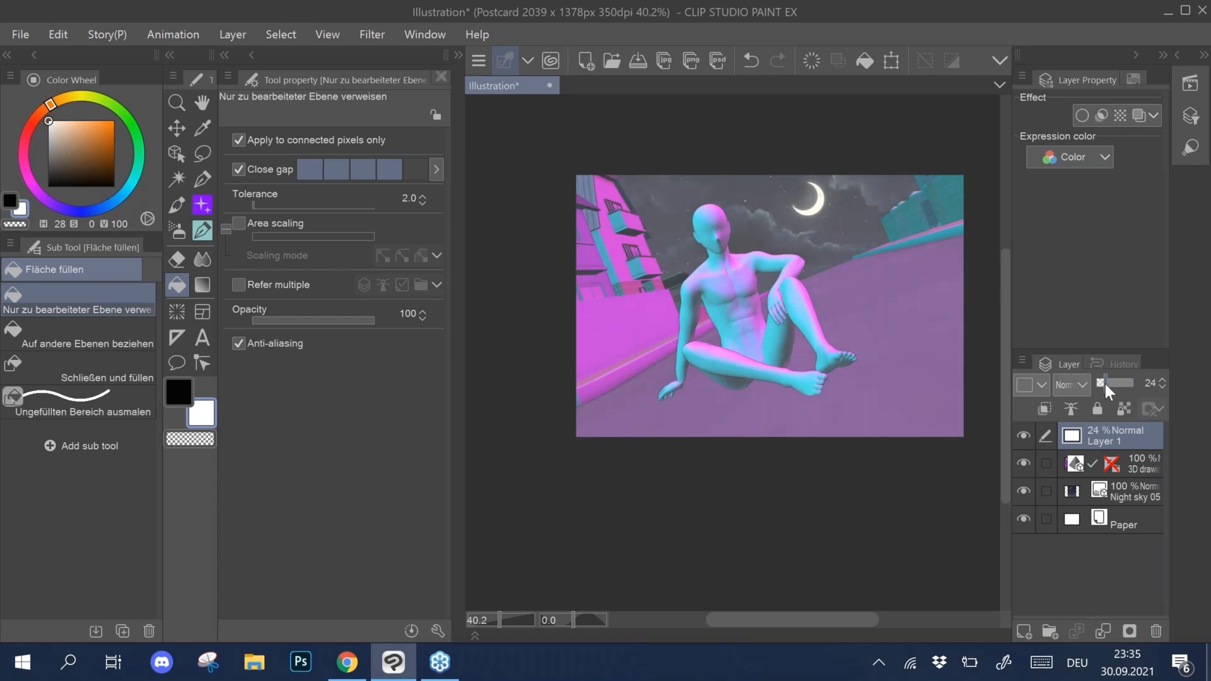
Step: Add an empty raster layer on top and set the white overlay layer's opacity to 38%
scroll(762, 294, "up", 1)
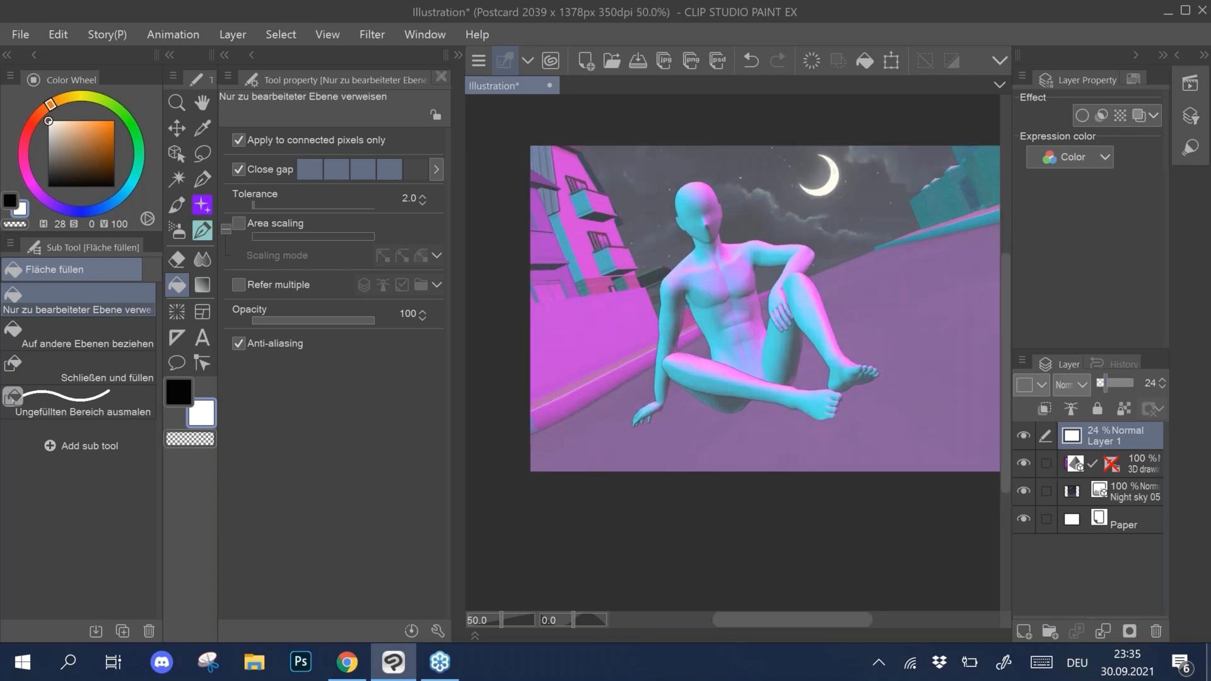
scroll(722, 211, "up", 3)
left_click(1024, 631)
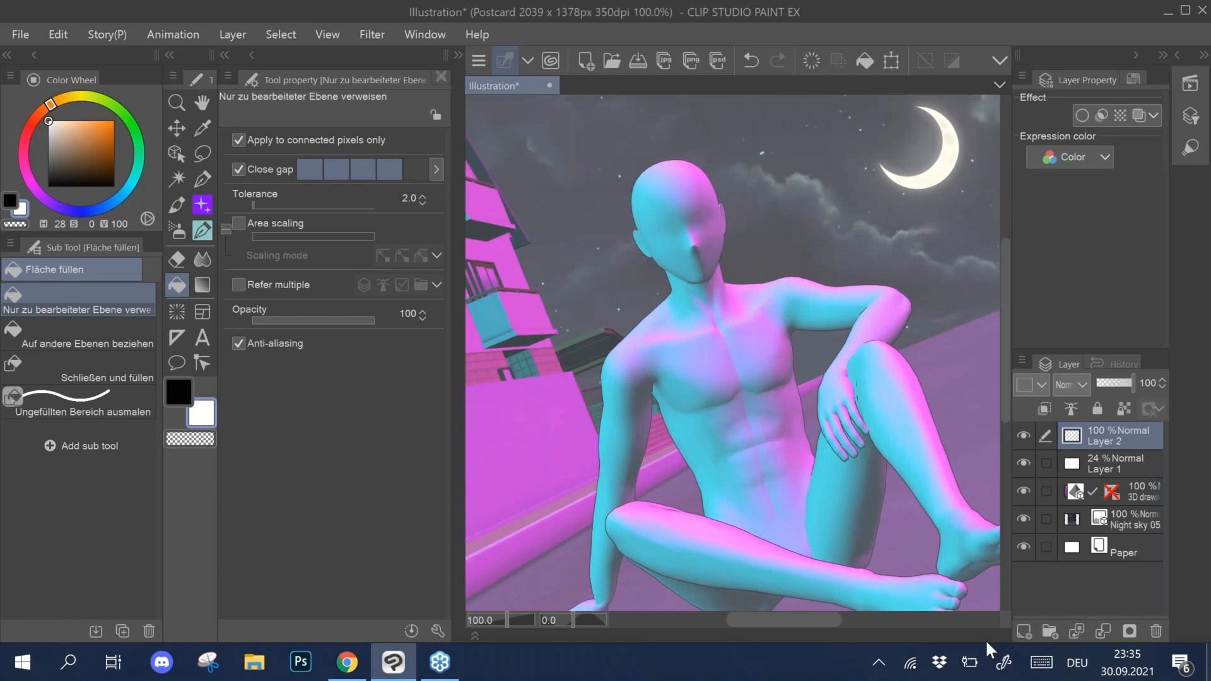
scroll(732, 352, "down", 1)
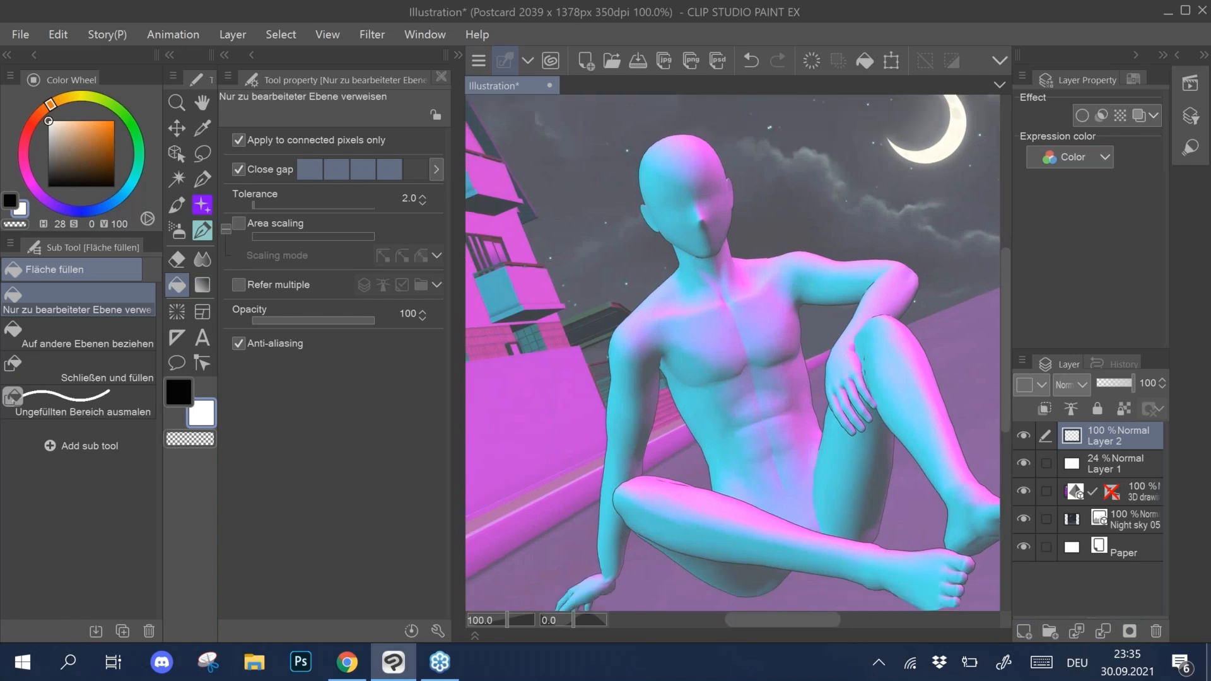
scroll(782, 328, "down", 1)
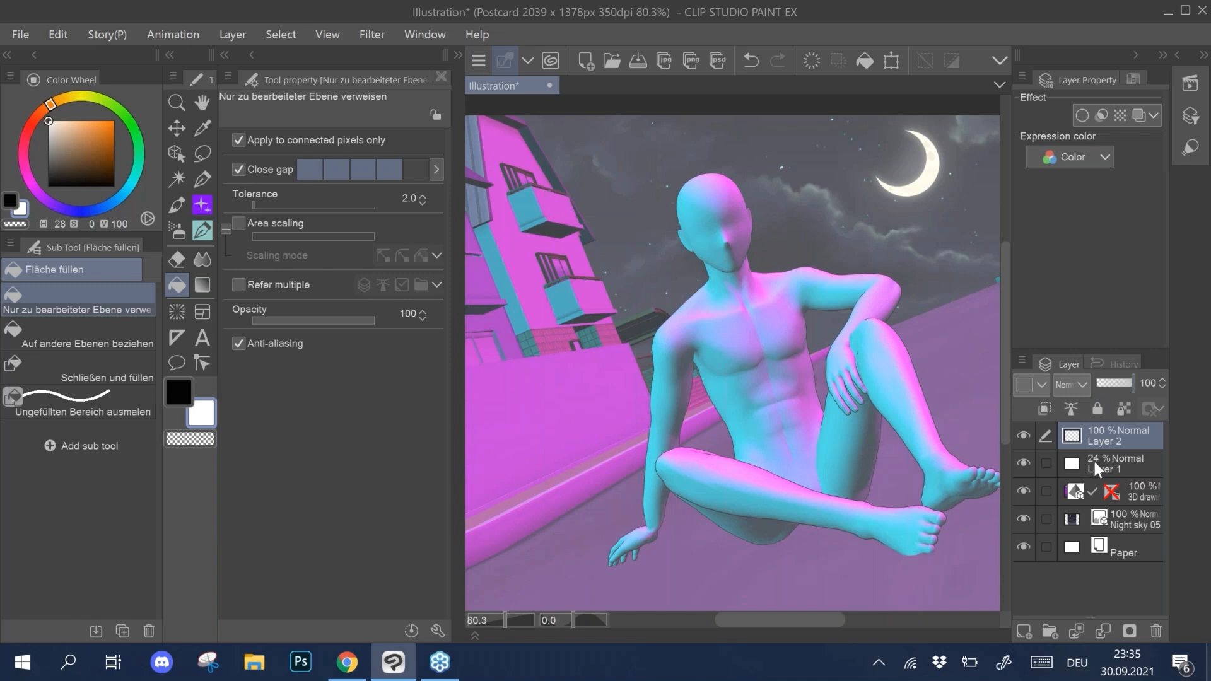
left_click(1097, 470)
left_click(1112, 380)
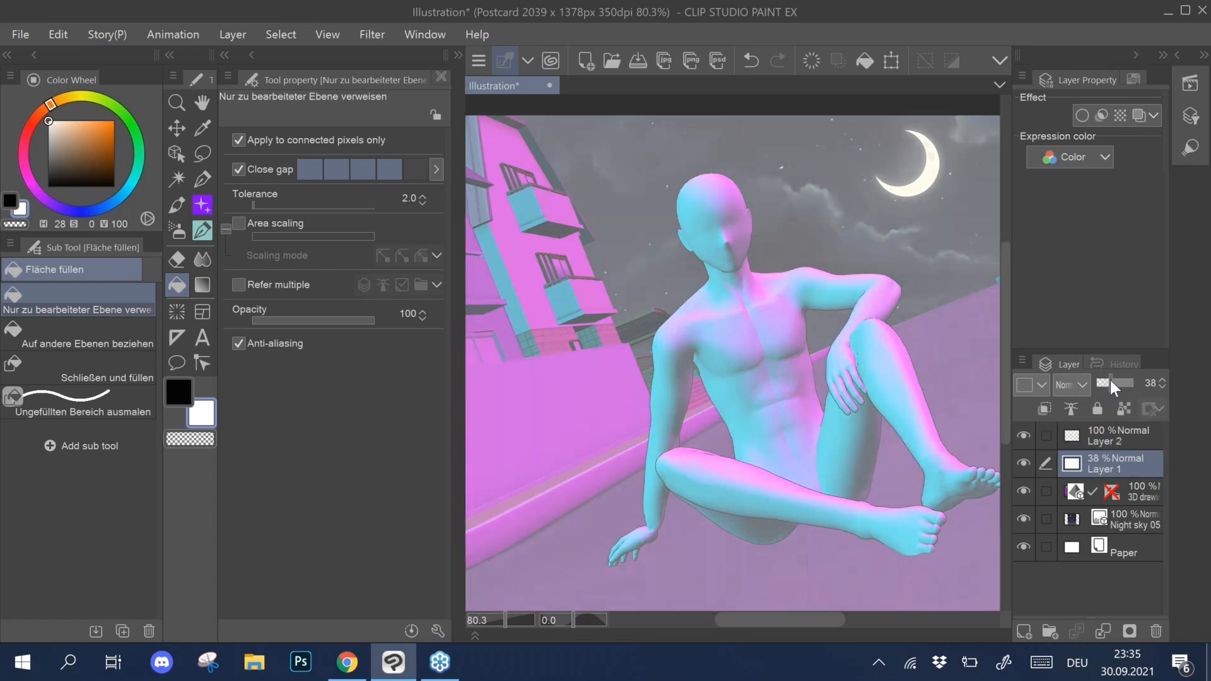
Step: Duplicate the 3D drawing figure layer and rasterize the upper copy
left_click(1075, 491)
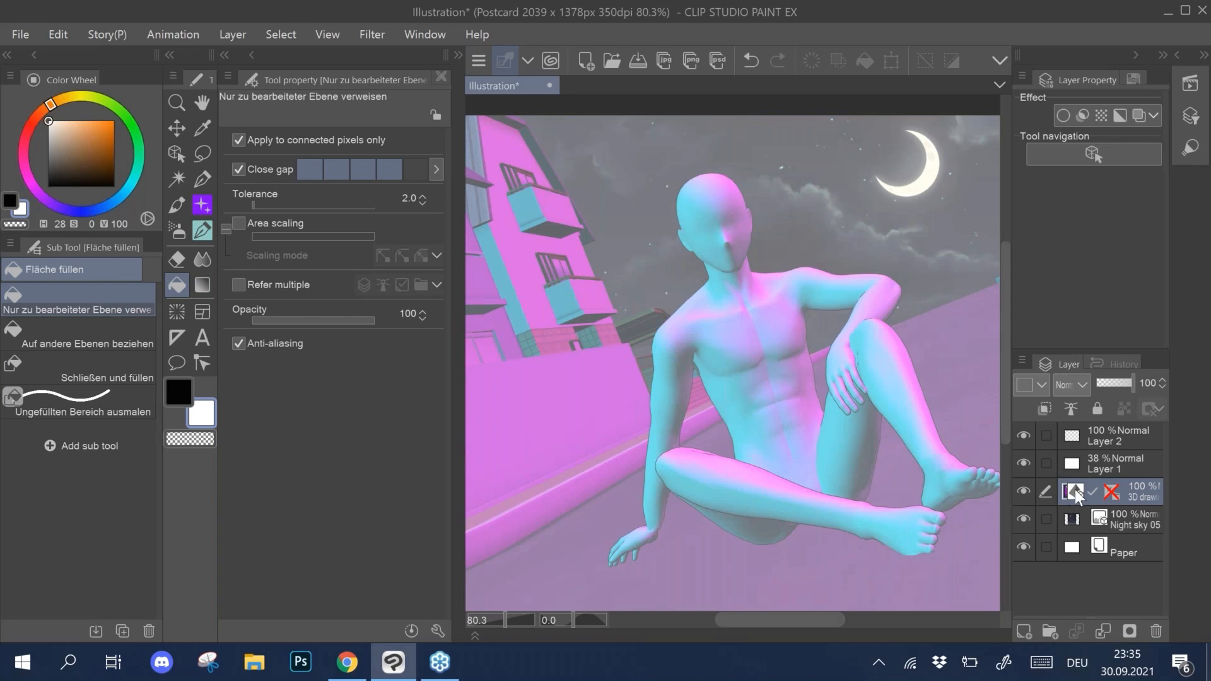
left_click(225, 55)
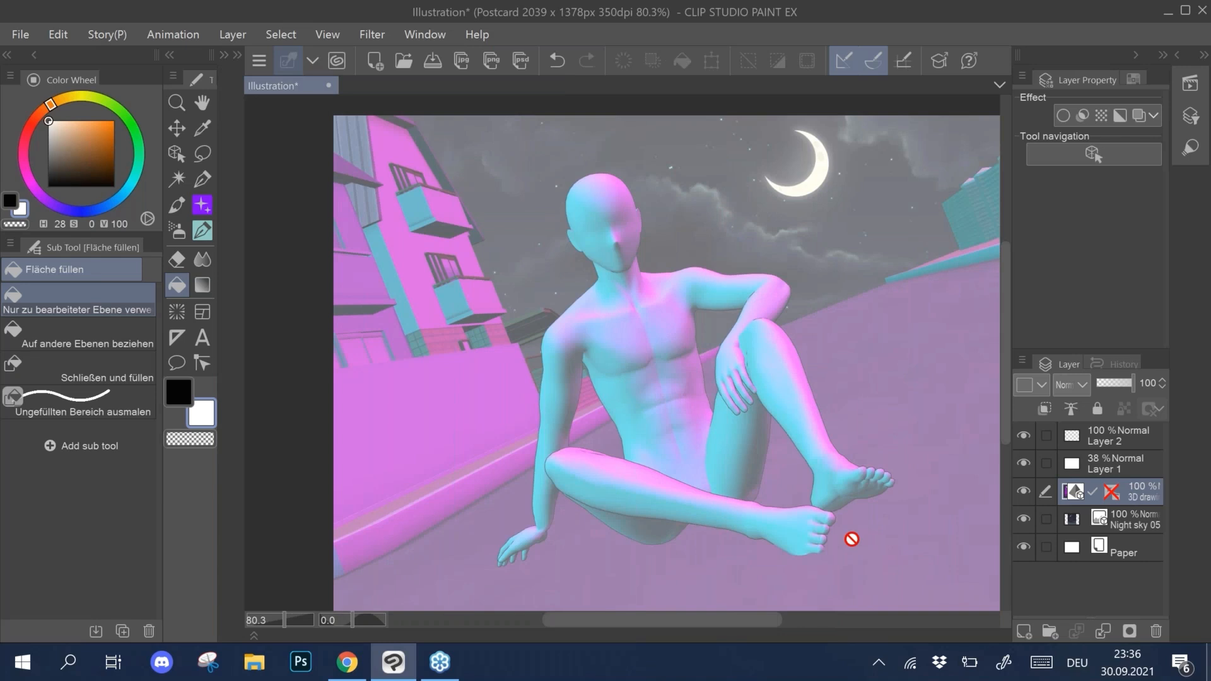
scroll(852, 540, "down", 3)
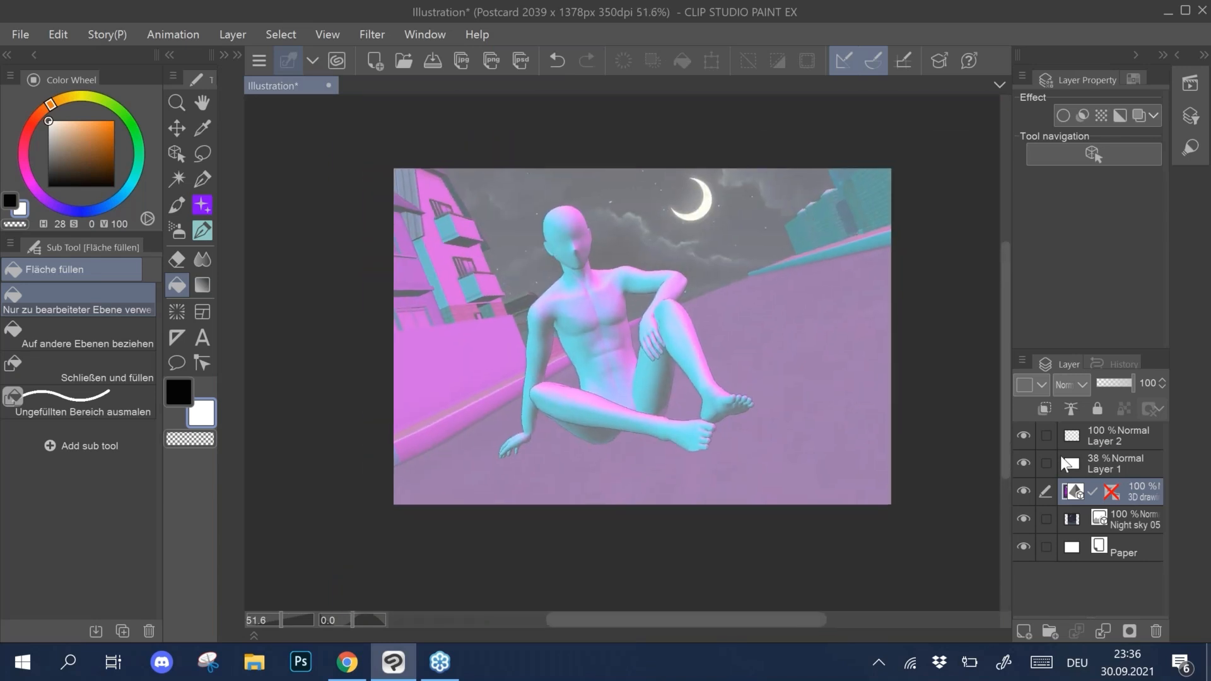
scroll(546, 340, "up", 1)
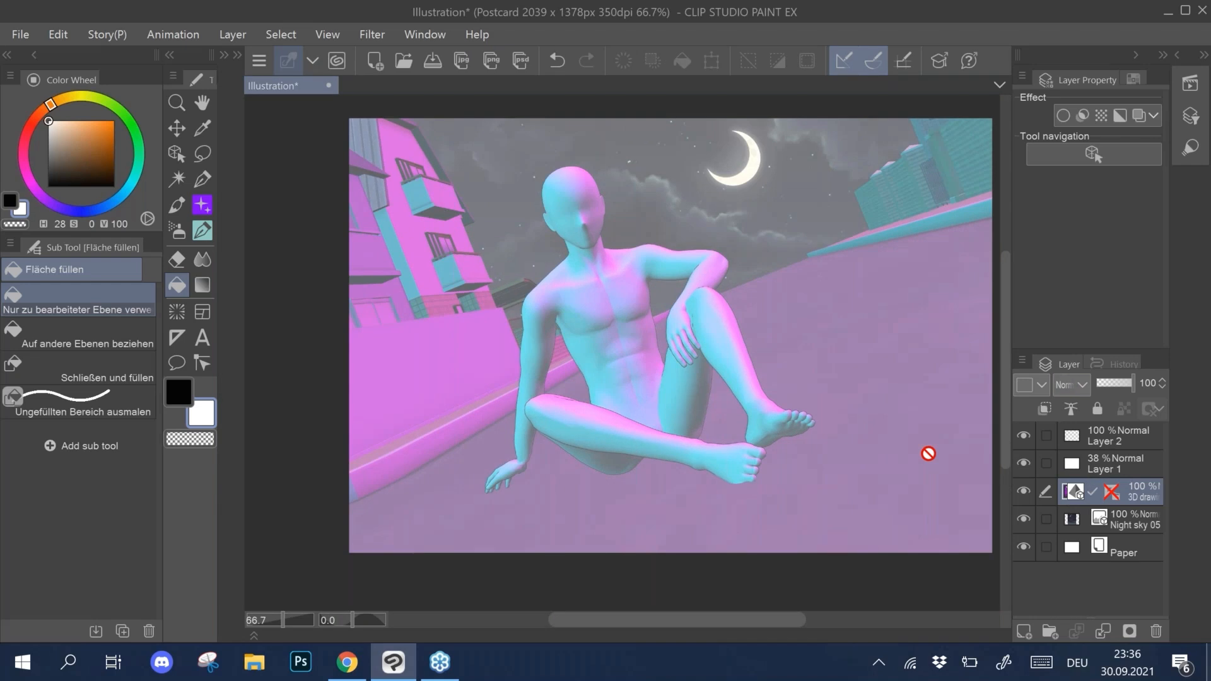
right_click(1139, 491)
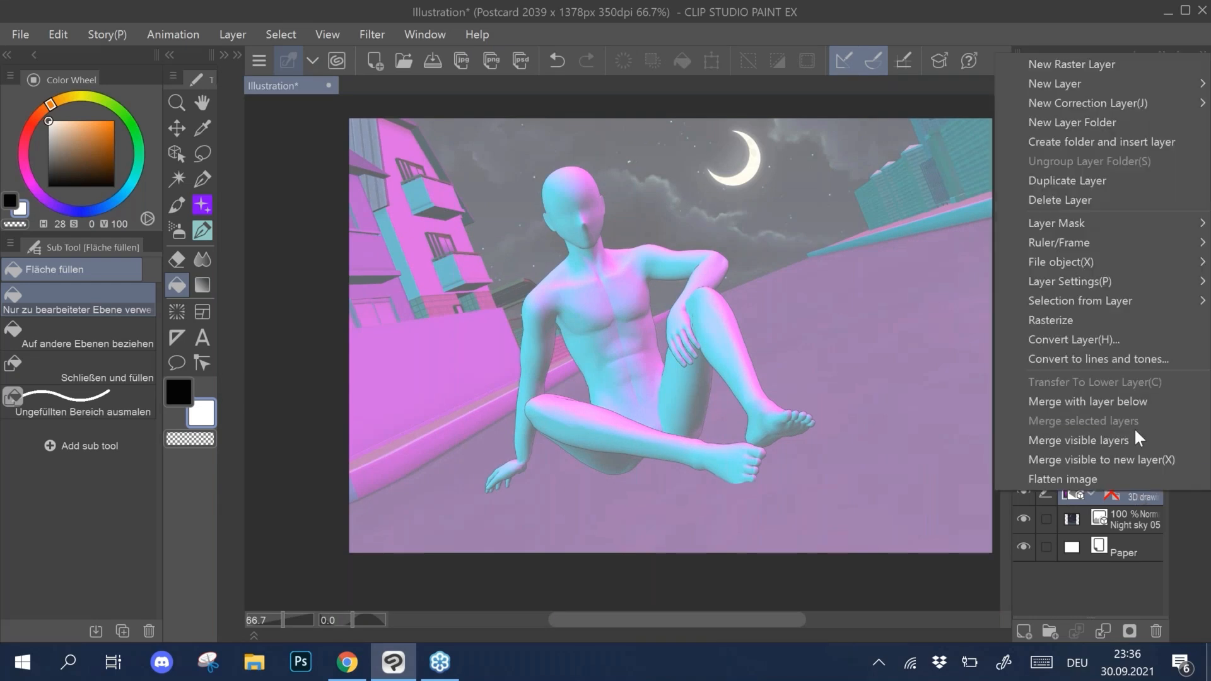
left_click(1092, 178)
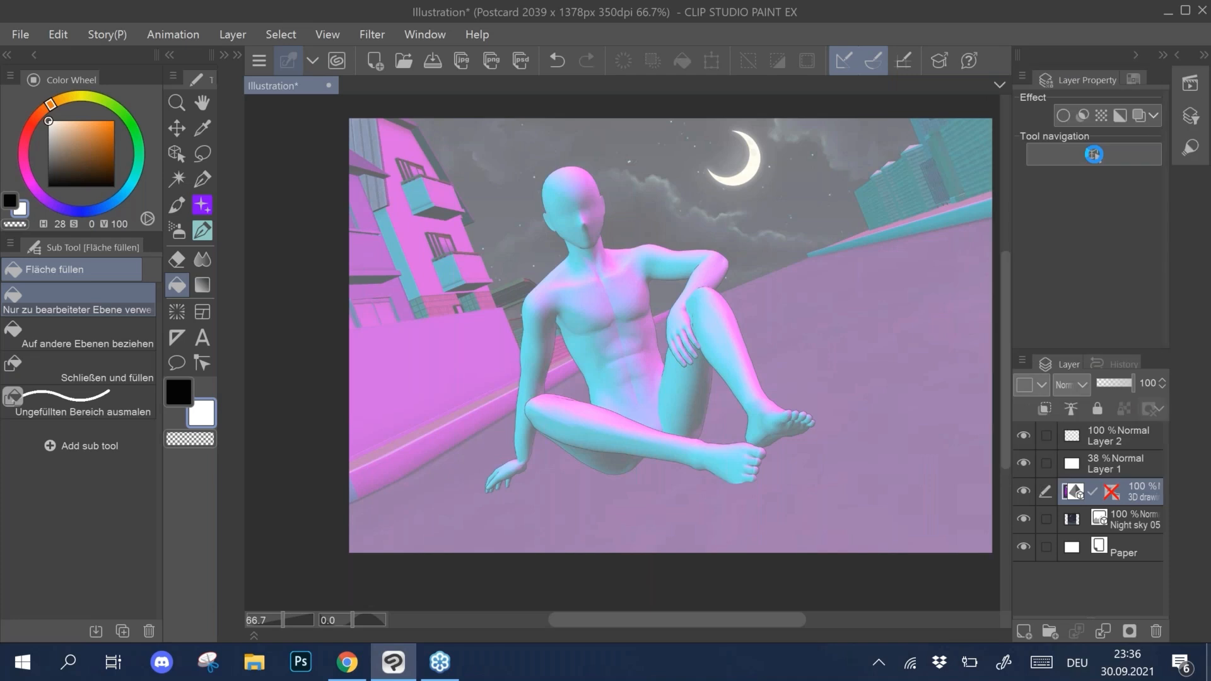
right_click(1139, 492)
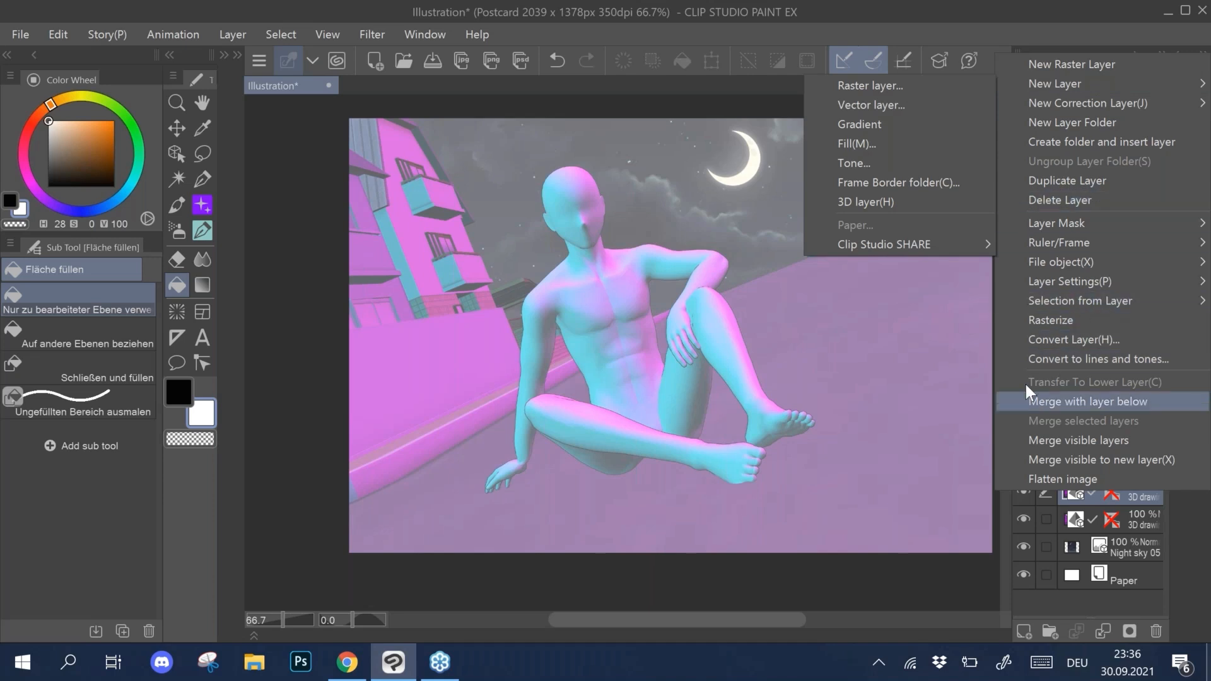
left_click(1066, 320)
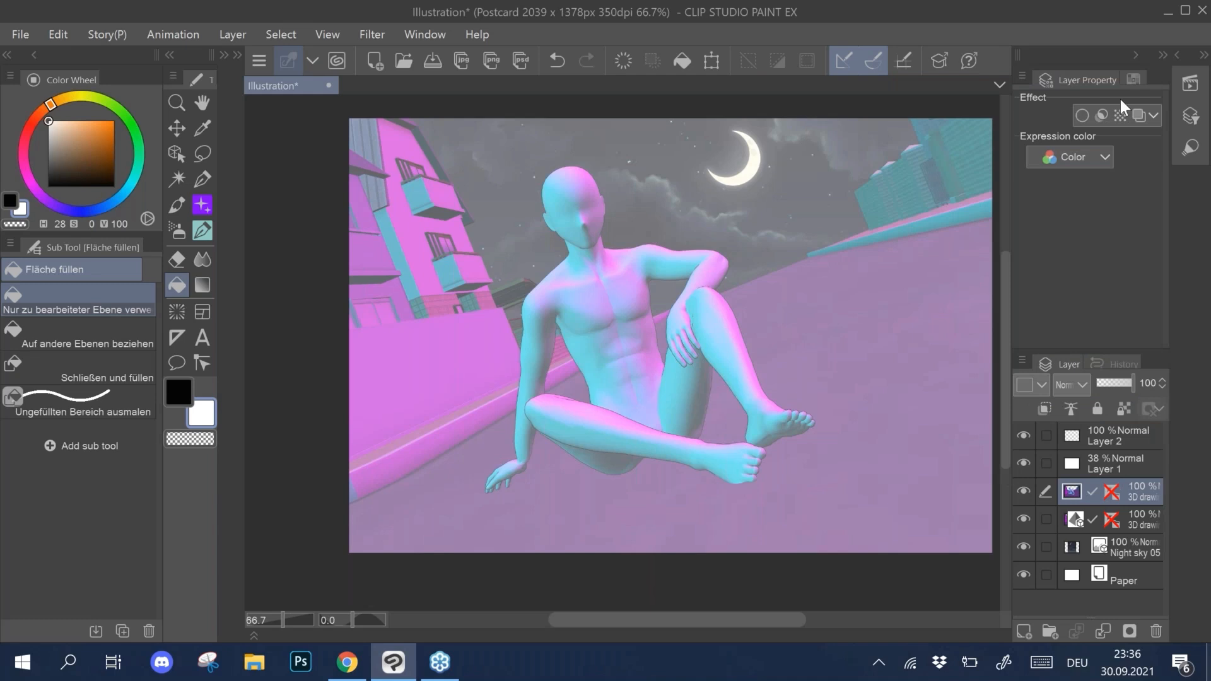
Step: Apply the Extract line effect to the rasterized copy and hide the white overlay layer
left_click(1102, 116)
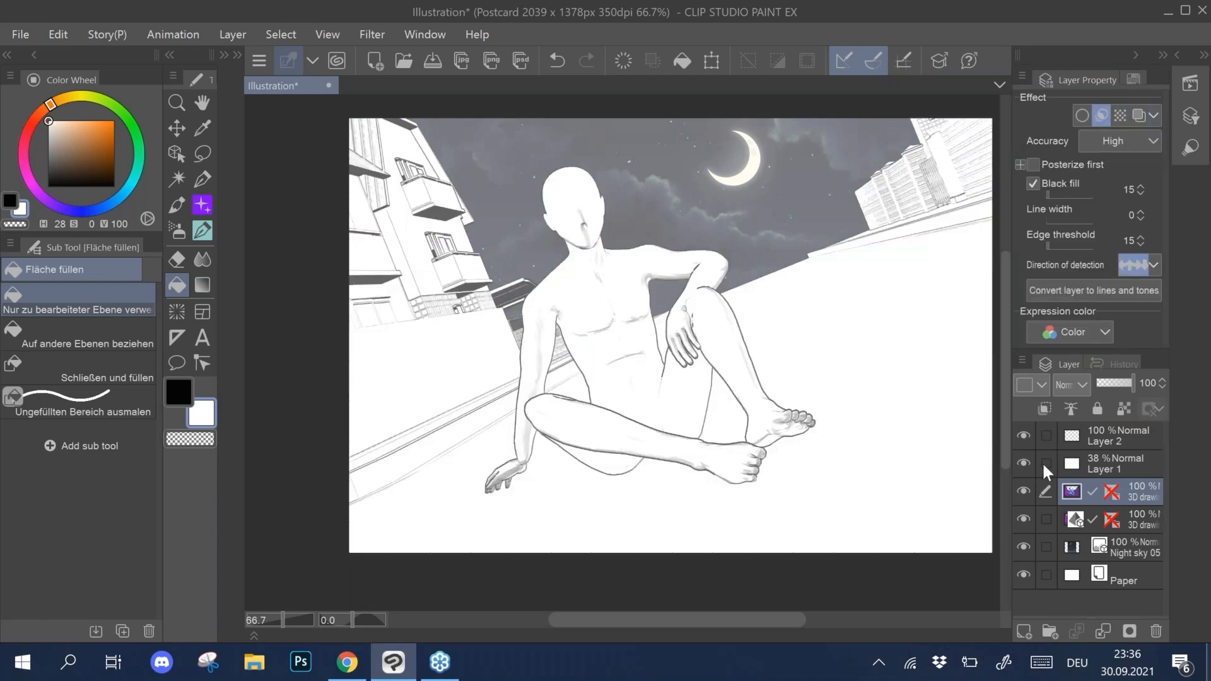
left_click(1024, 463)
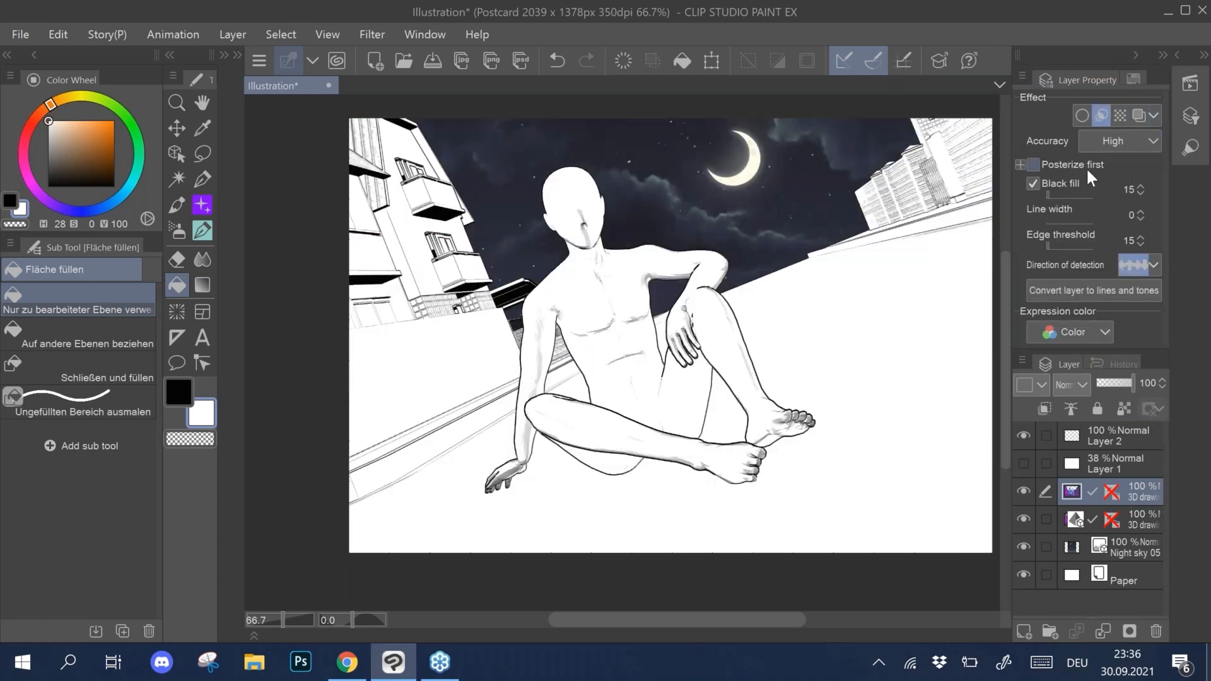
Step: Set the line extraction's black fill to 23 and its edge threshold to 16
left_click(1047, 192)
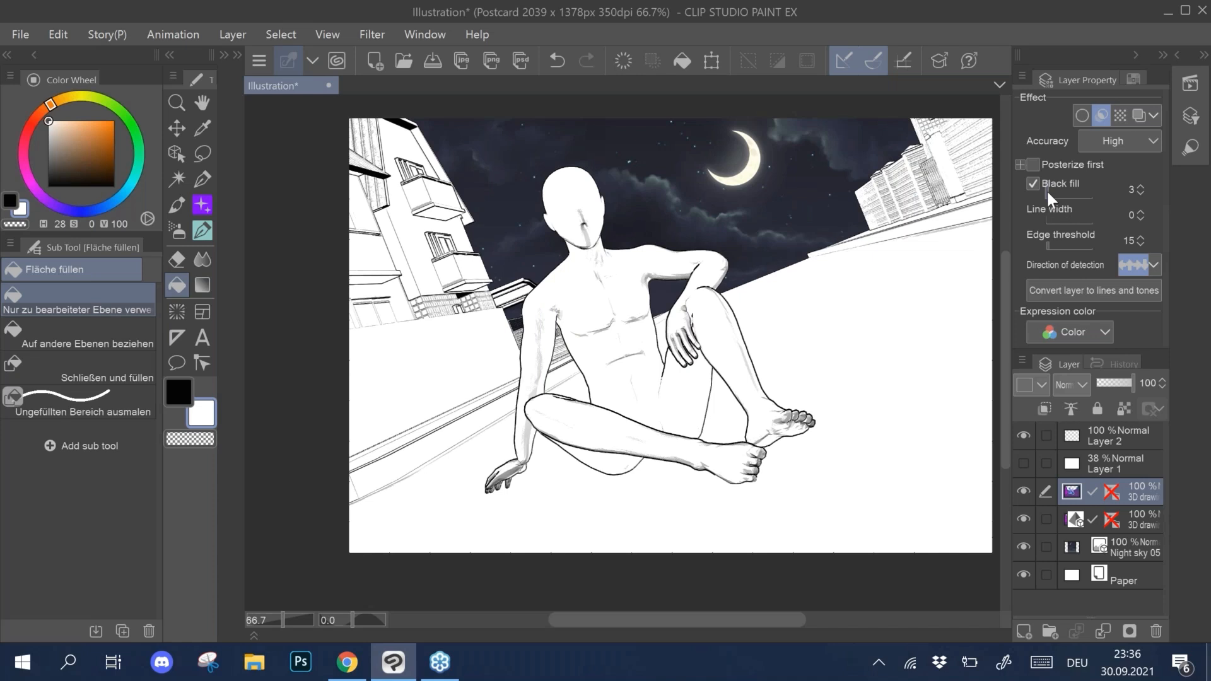
left_click_drag(1046, 190, 1050, 192)
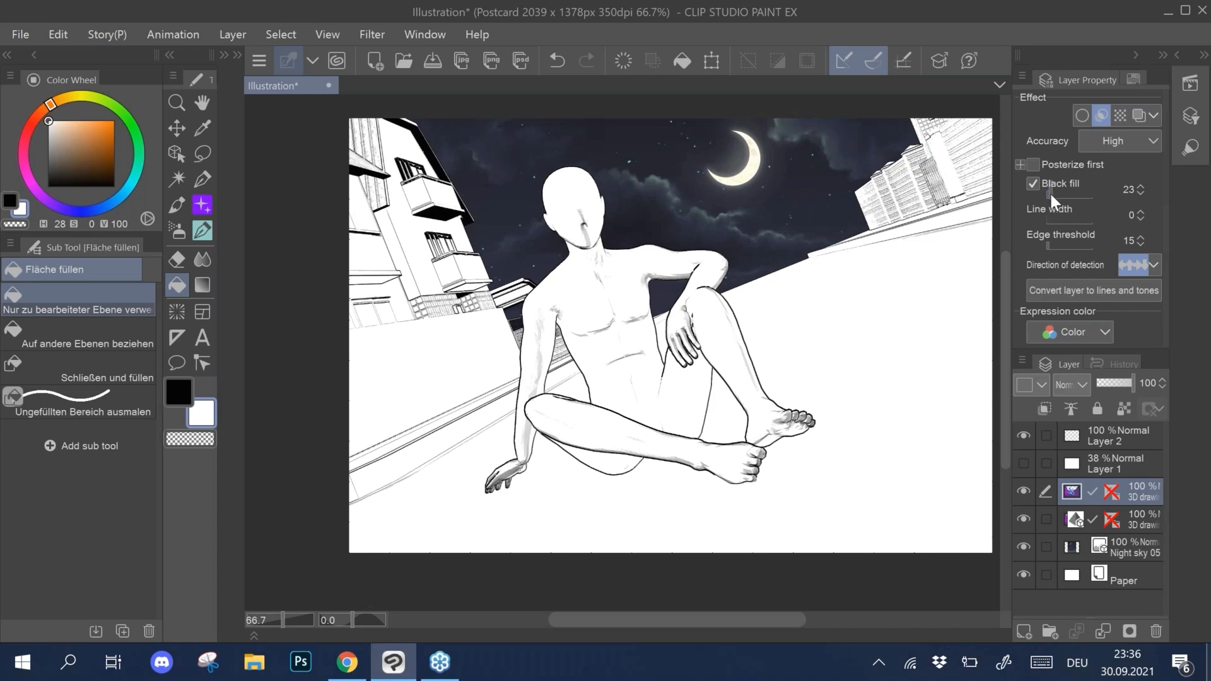
left_click(1140, 244)
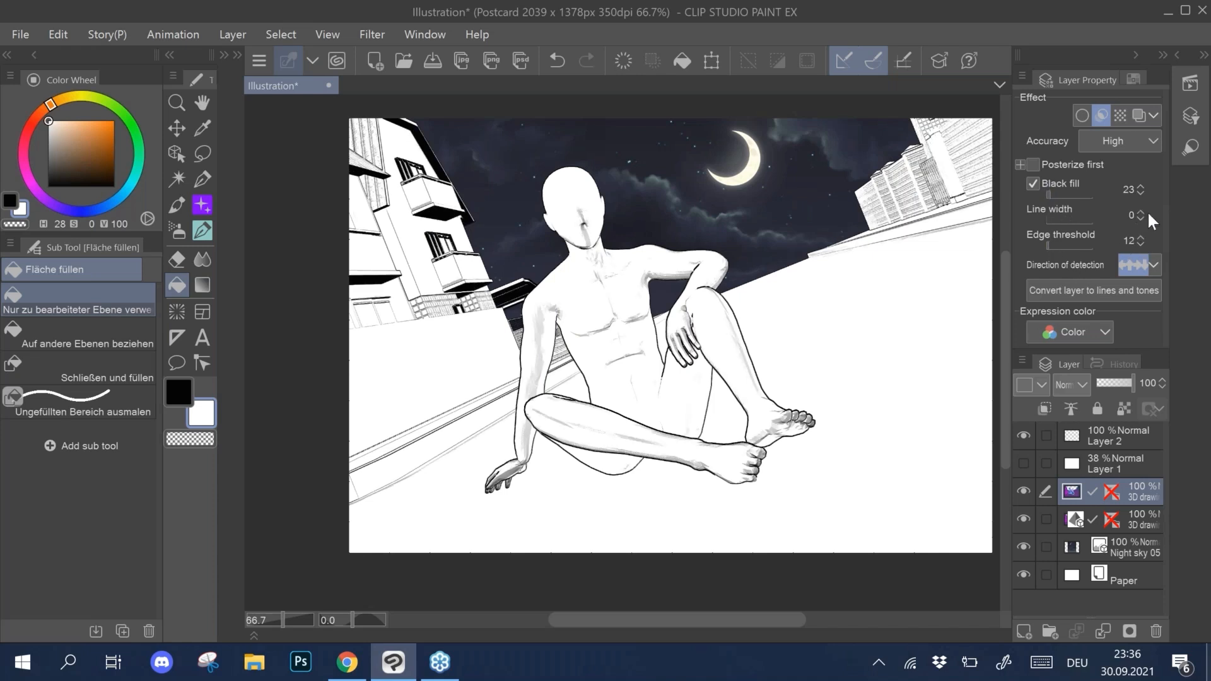
left_click(1141, 237)
left_click(1142, 236)
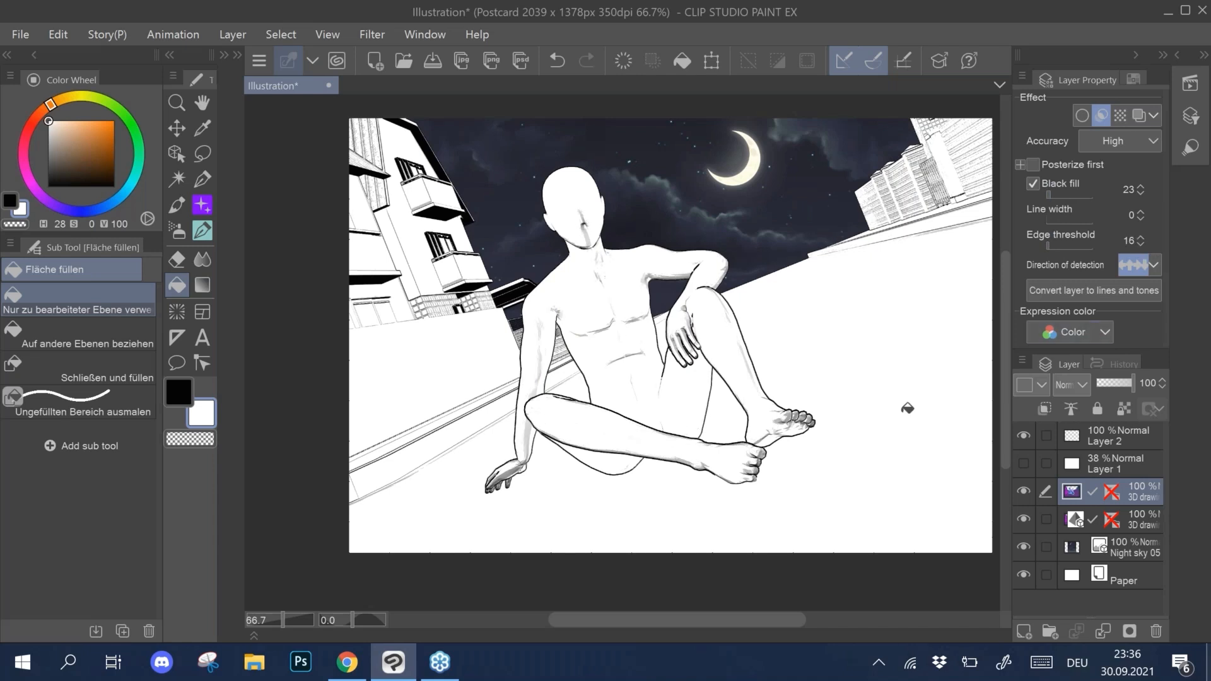
Step: Rasterize the extracted line layer and convert its brightness to opacity
right_click(1145, 494)
left_click(1073, 323)
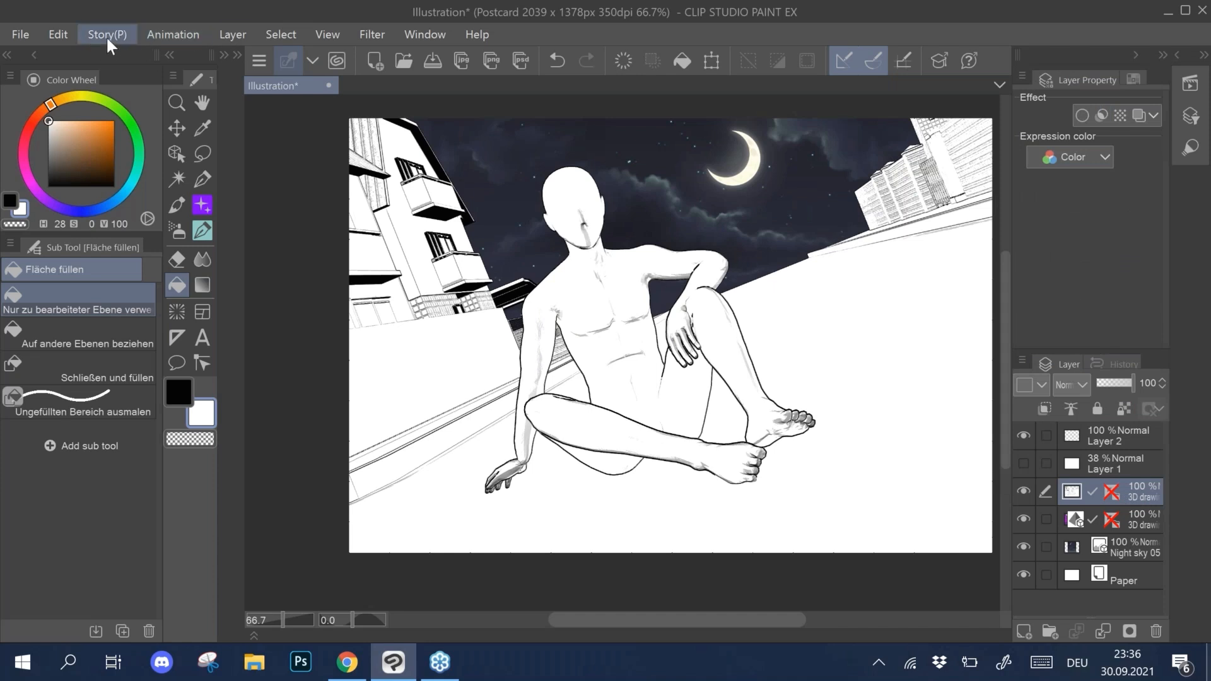
left_click(56, 33)
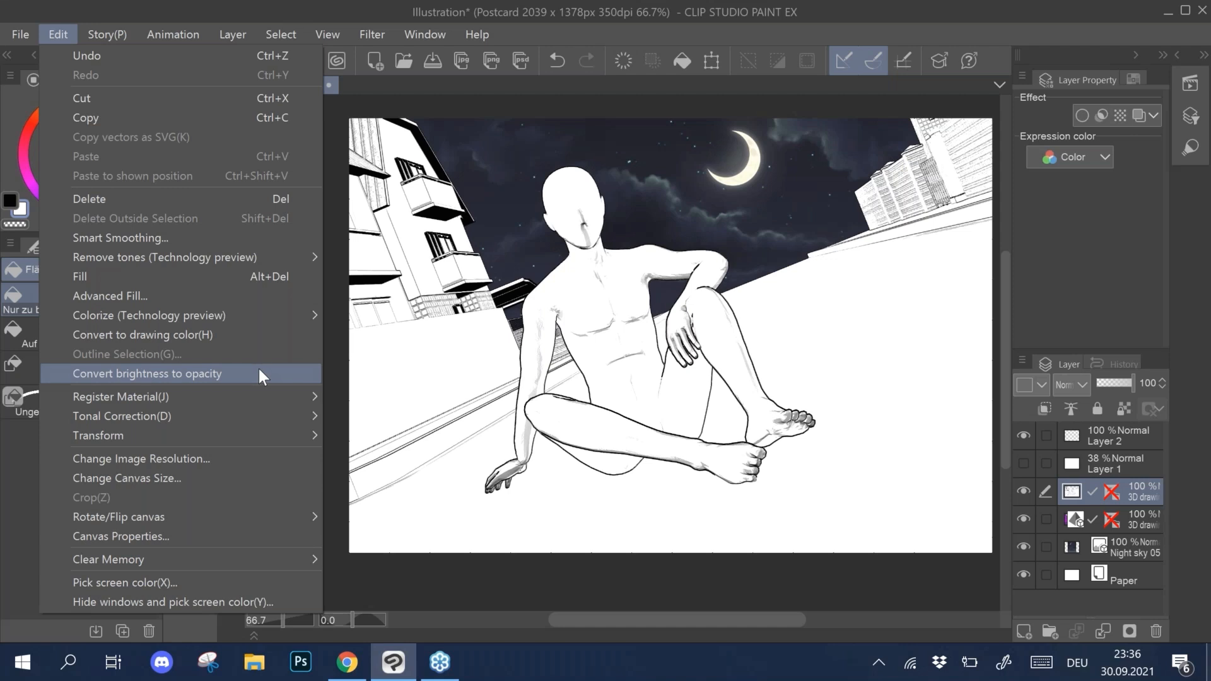
left_click(258, 373)
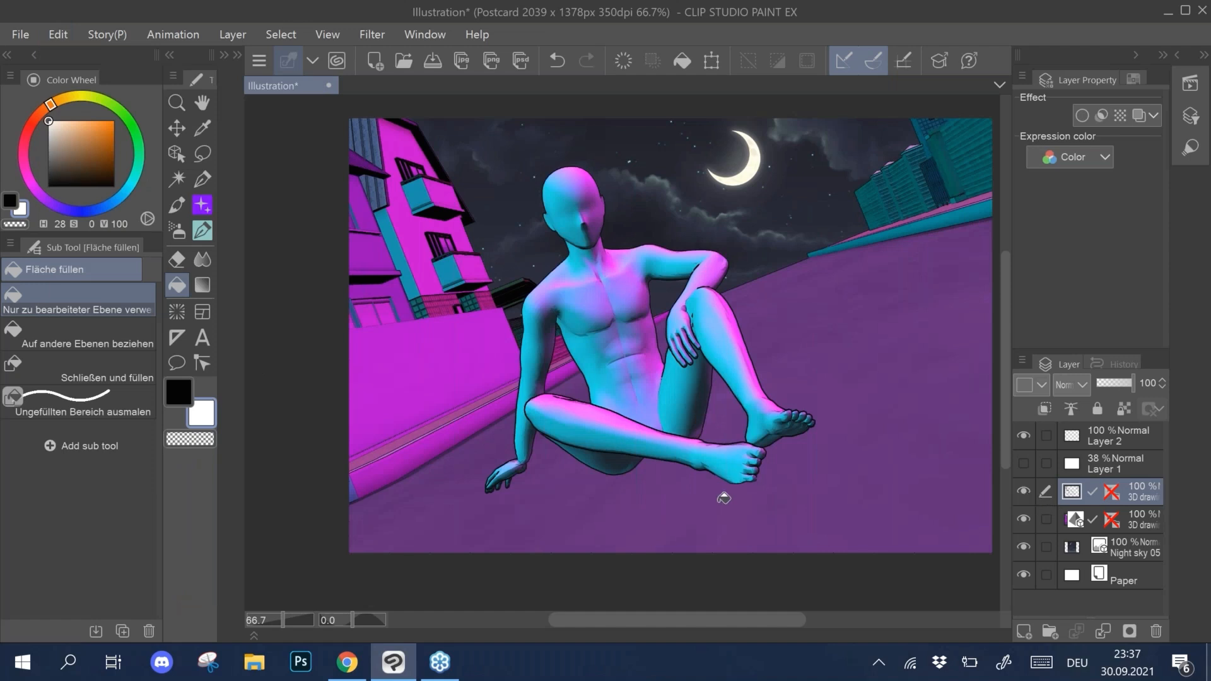
Step: Hide the original 3D layer to inspect the extracted lines alone, and show it again
left_click(1024, 519)
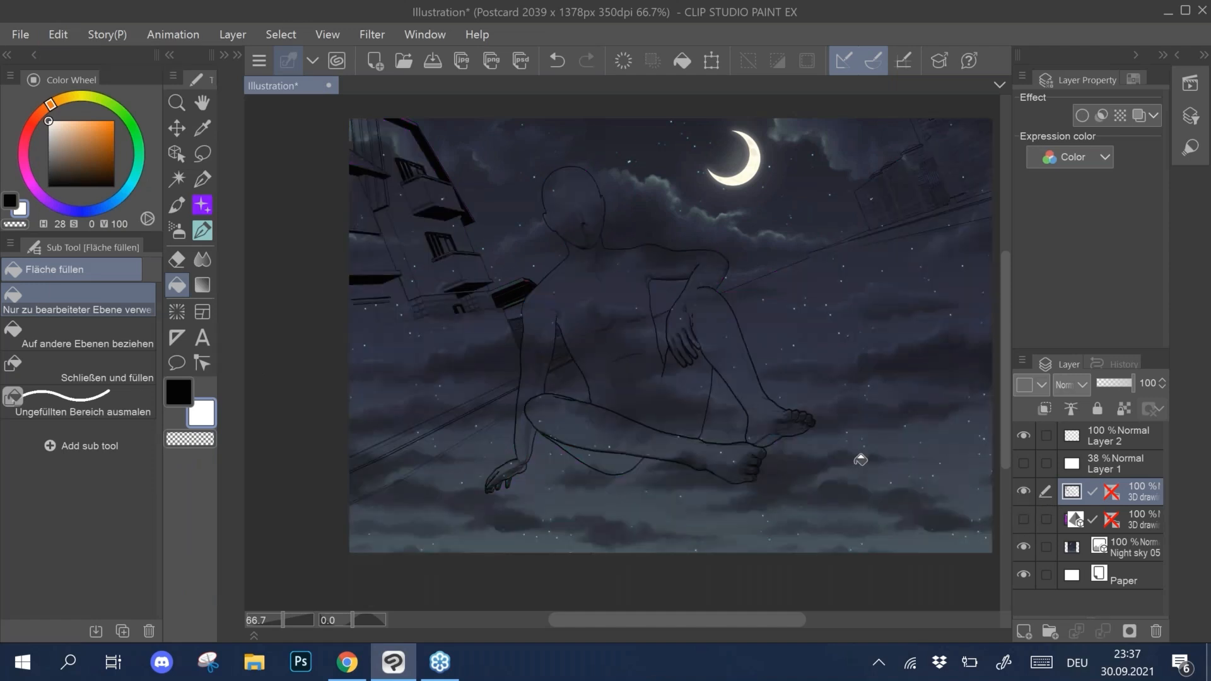
scroll(580, 315, "up", 4)
scroll(581, 322, "down", 3)
left_click(1024, 522)
Step: Select the raised lower leg of the figure on the 3D layer with the Object tool
left_click(1037, 530)
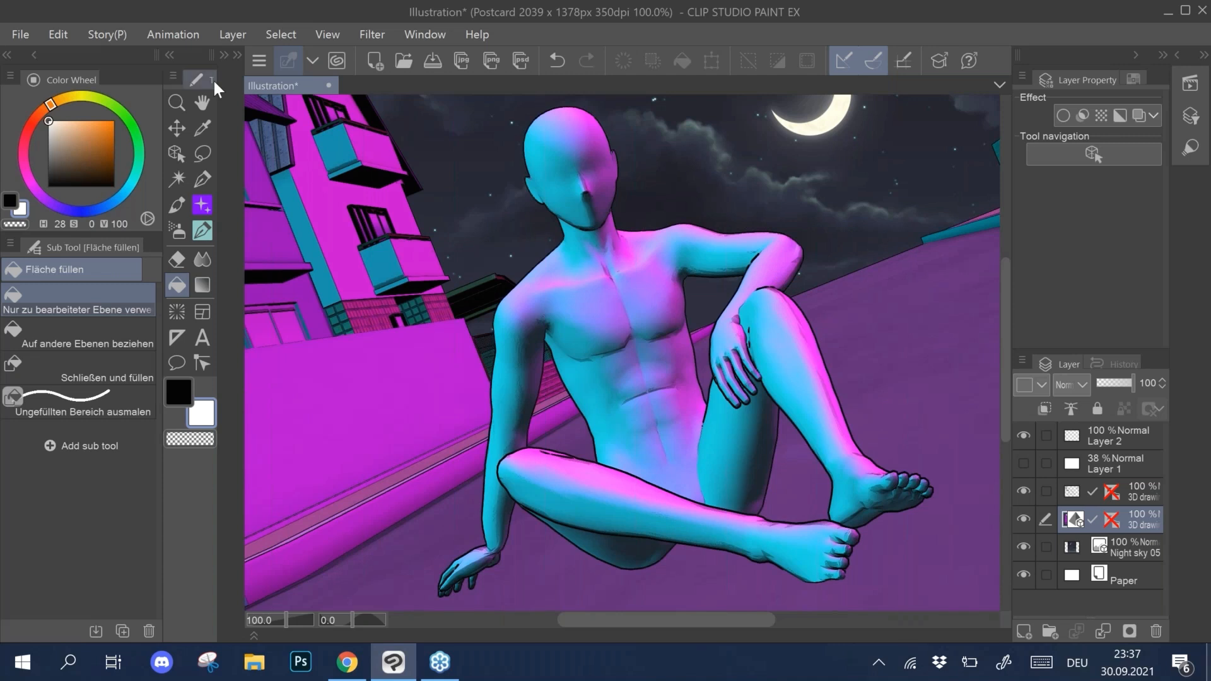
left_click(183, 156)
left_click(810, 334)
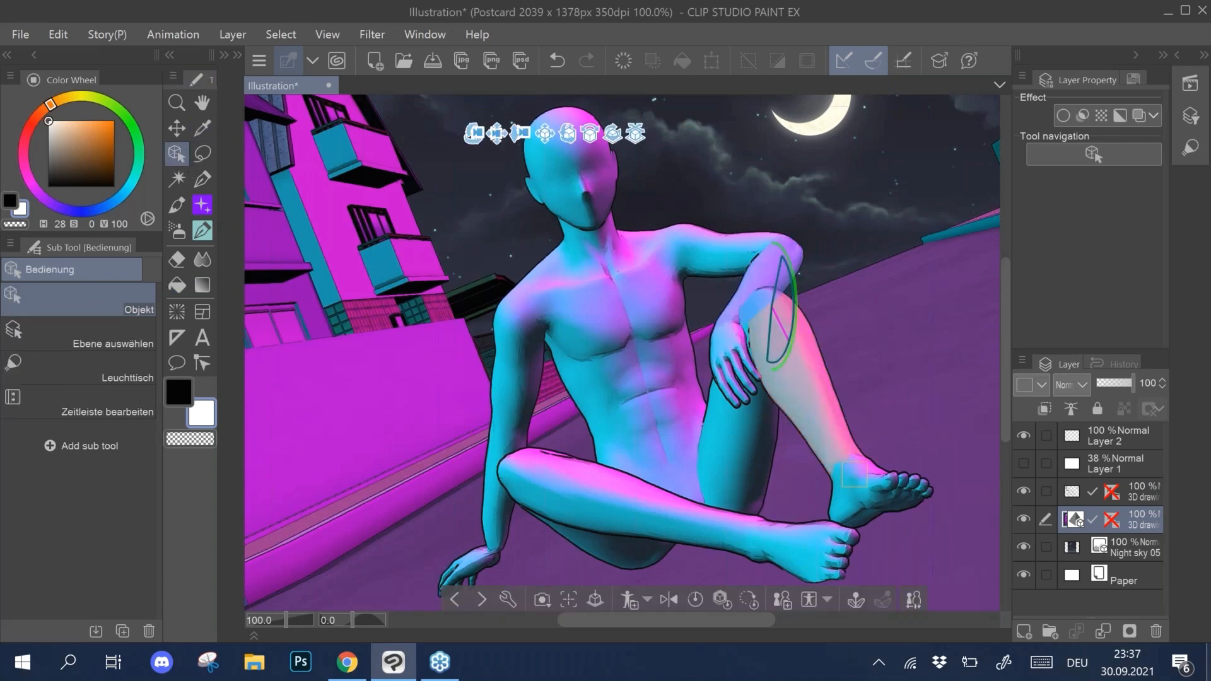
left_click_drag(792, 265, 874, 141)
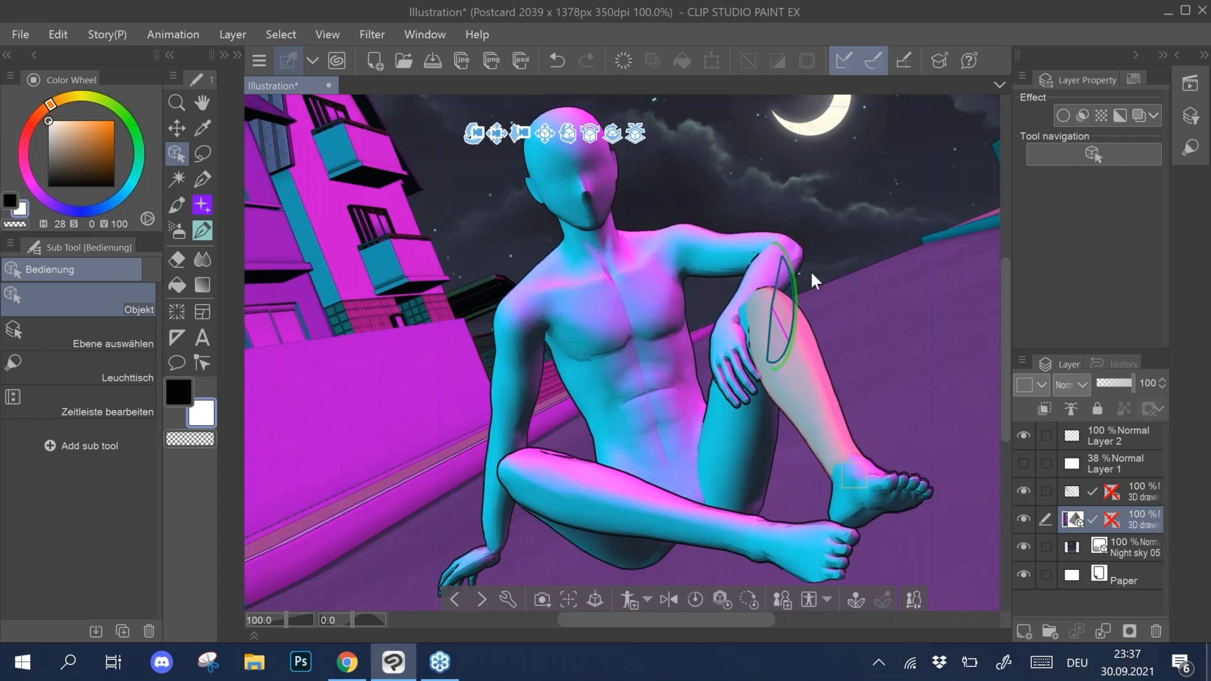
left_click_drag(799, 283, 794, 293)
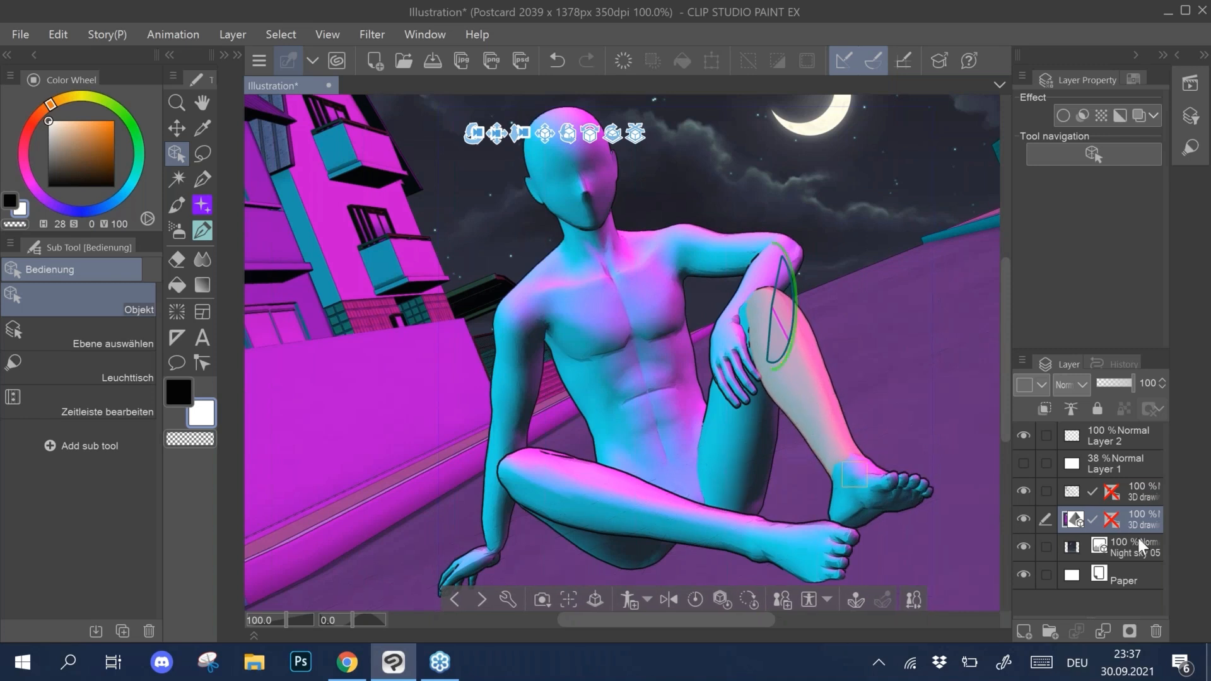
Step: Delete the extracted line layer and show the white overlay layer again
left_click(1129, 490)
left_click(1157, 631)
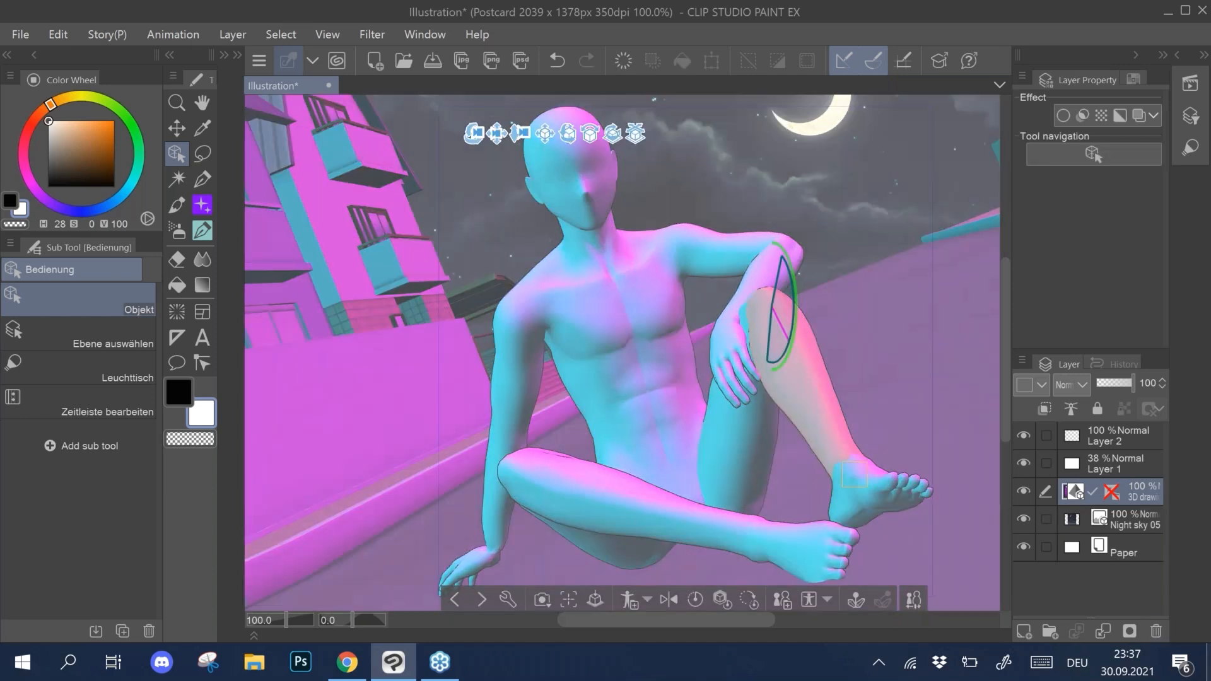
Step: Set the 3D layer's opacity to 40% and make the white overlay layer active
left_click(1105, 385)
left_click(1113, 384)
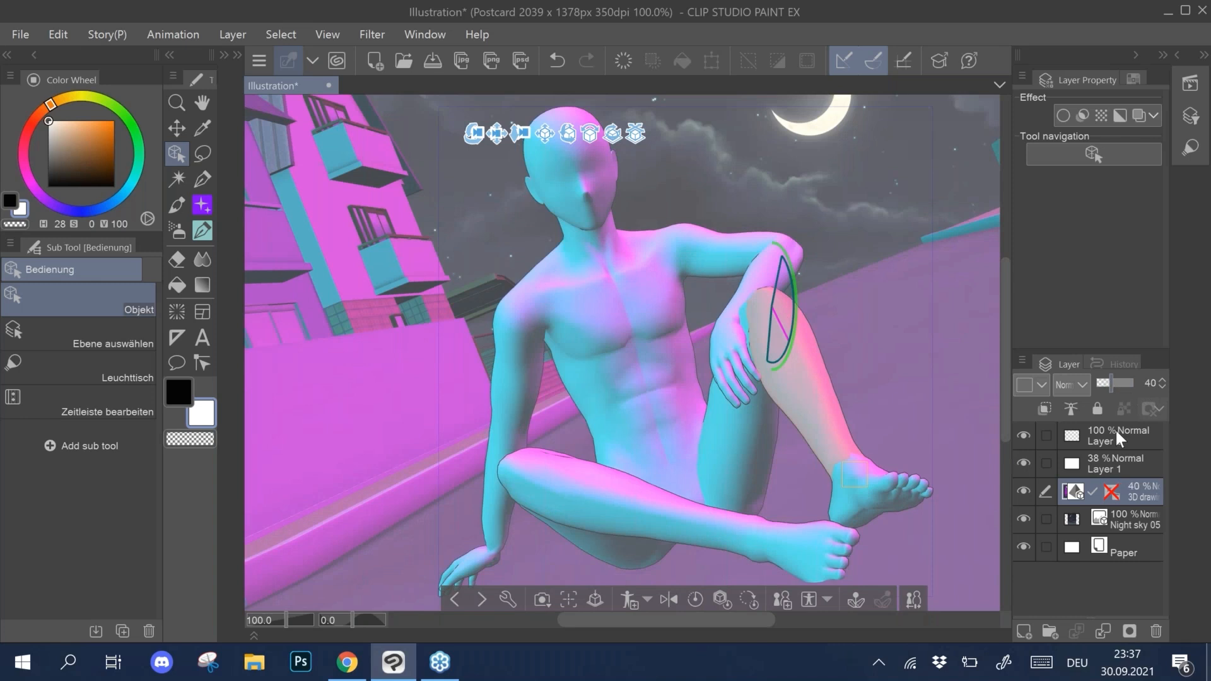
left_click(1071, 434)
left_click(1110, 466)
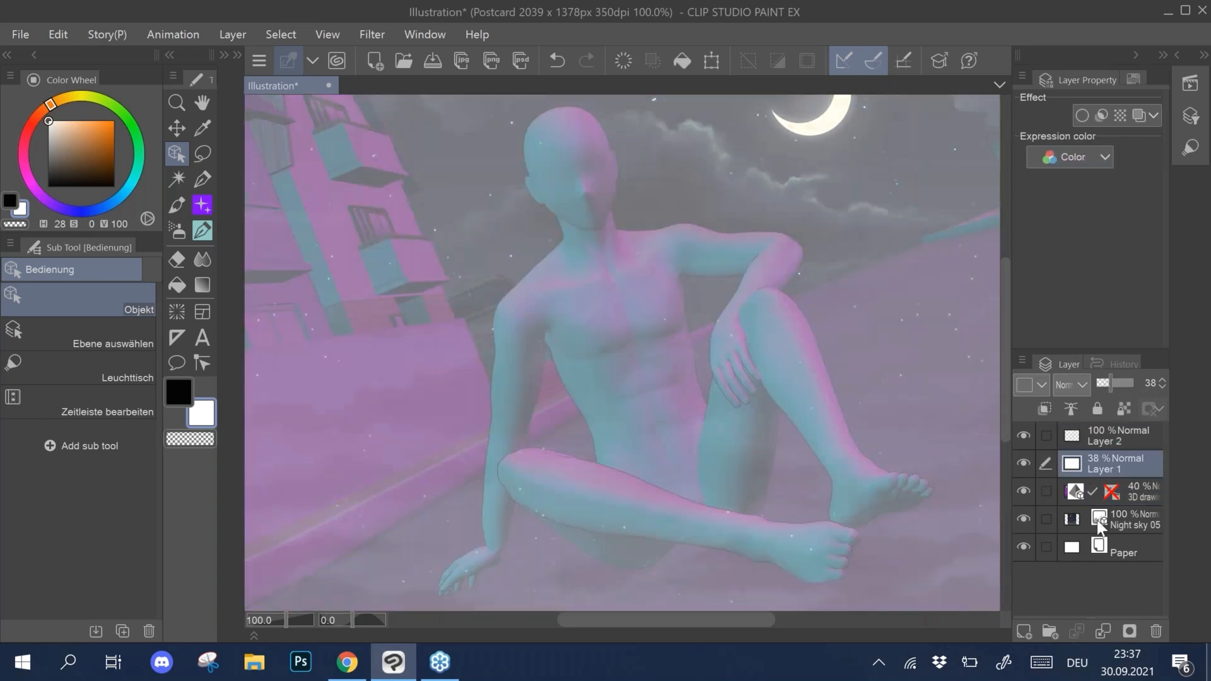
Step: Set the 3D drawing layer's opacity to 100% and make Layer 2 the active layer
left_click(1130, 499)
left_click_drag(1112, 383, 1162, 380)
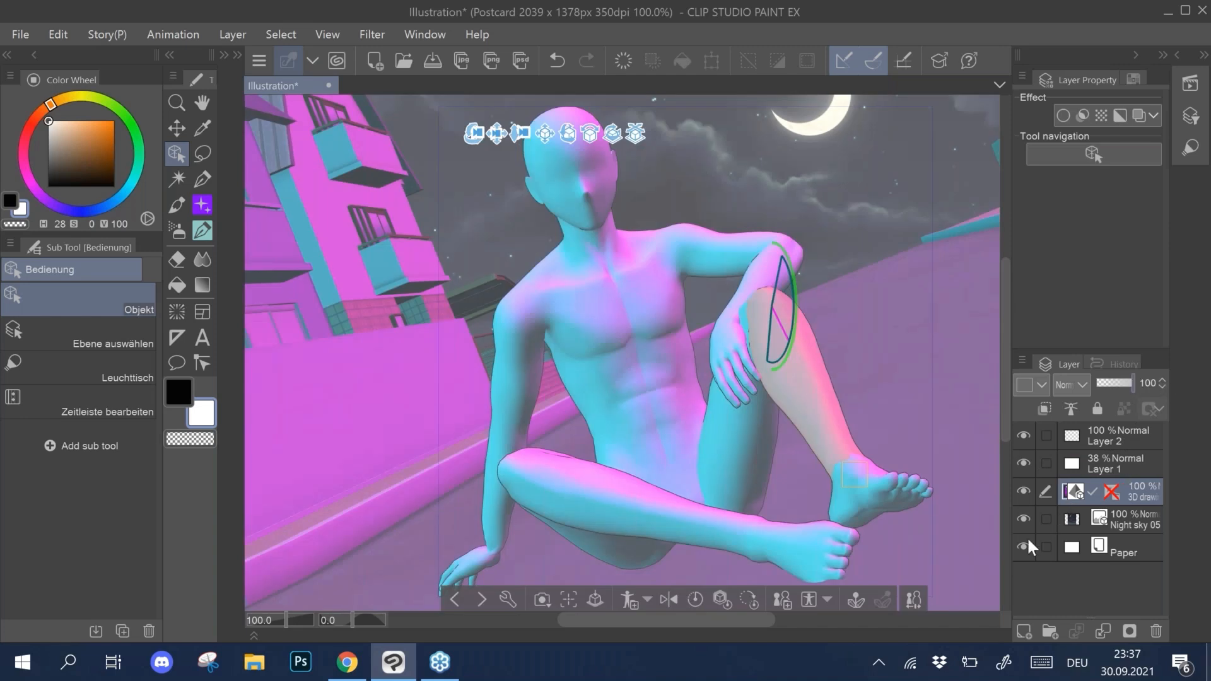
key("alt+bracketright")
key("alt+bracketright")
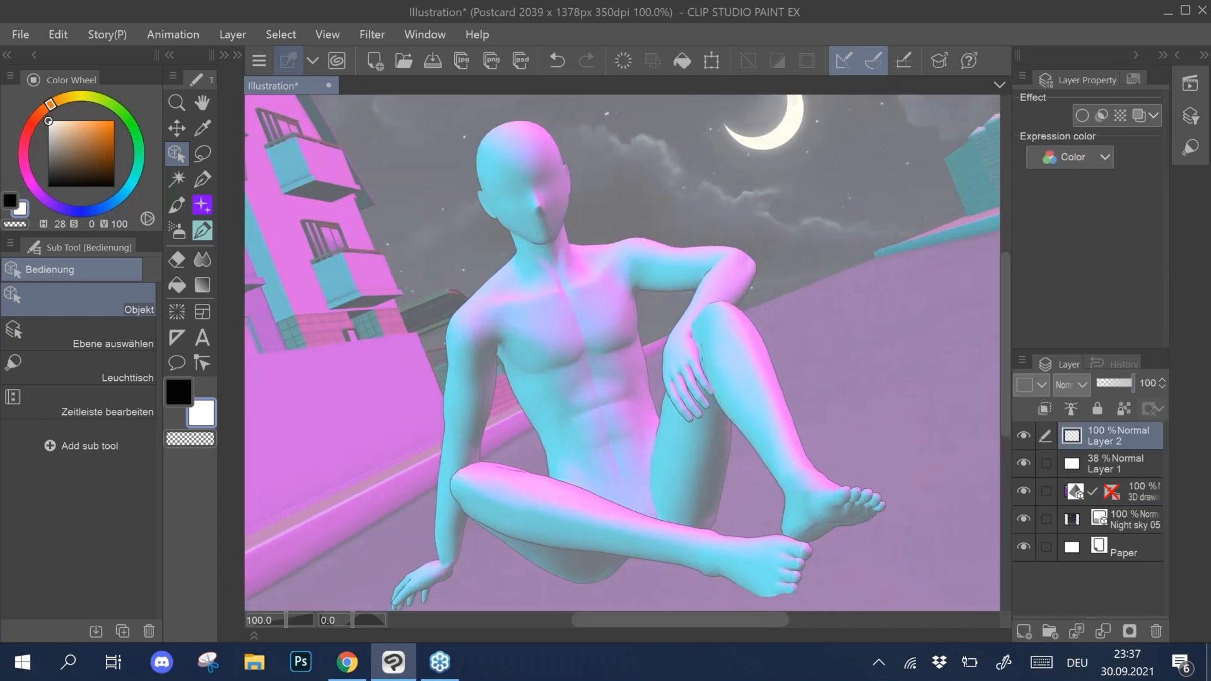
Step: Choose the loish_hard round pen and set the drawing colour to black
key("p")
left_click(139, 362)
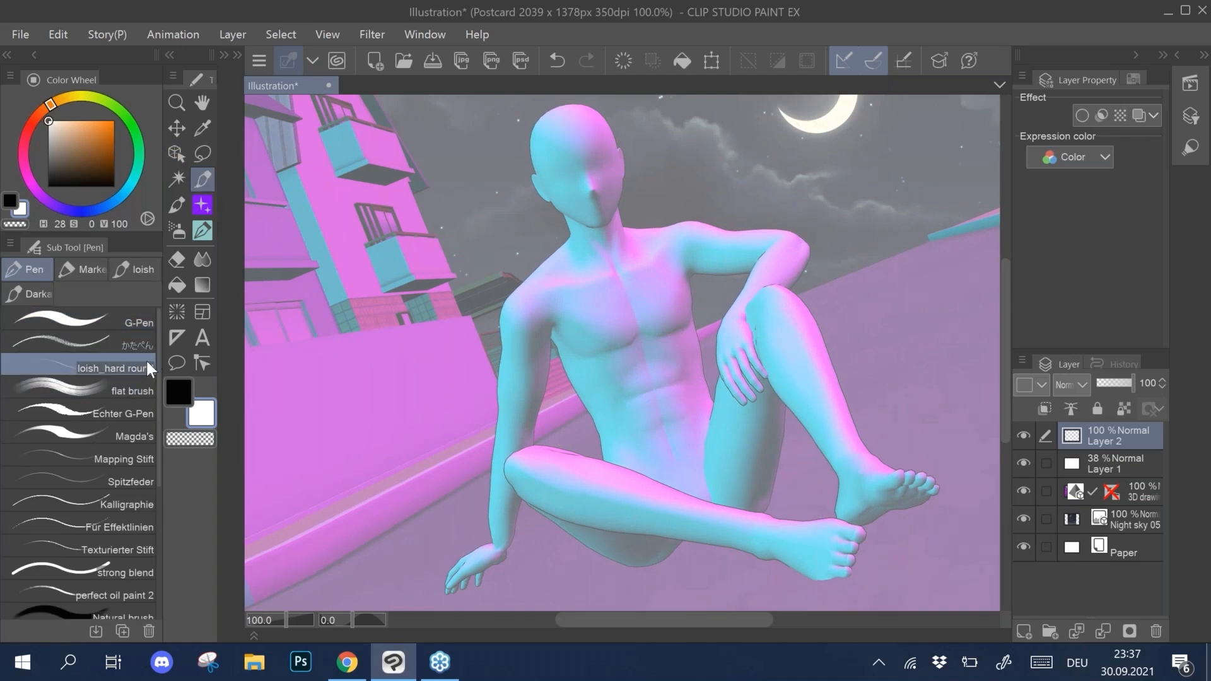
left_click(48, 186)
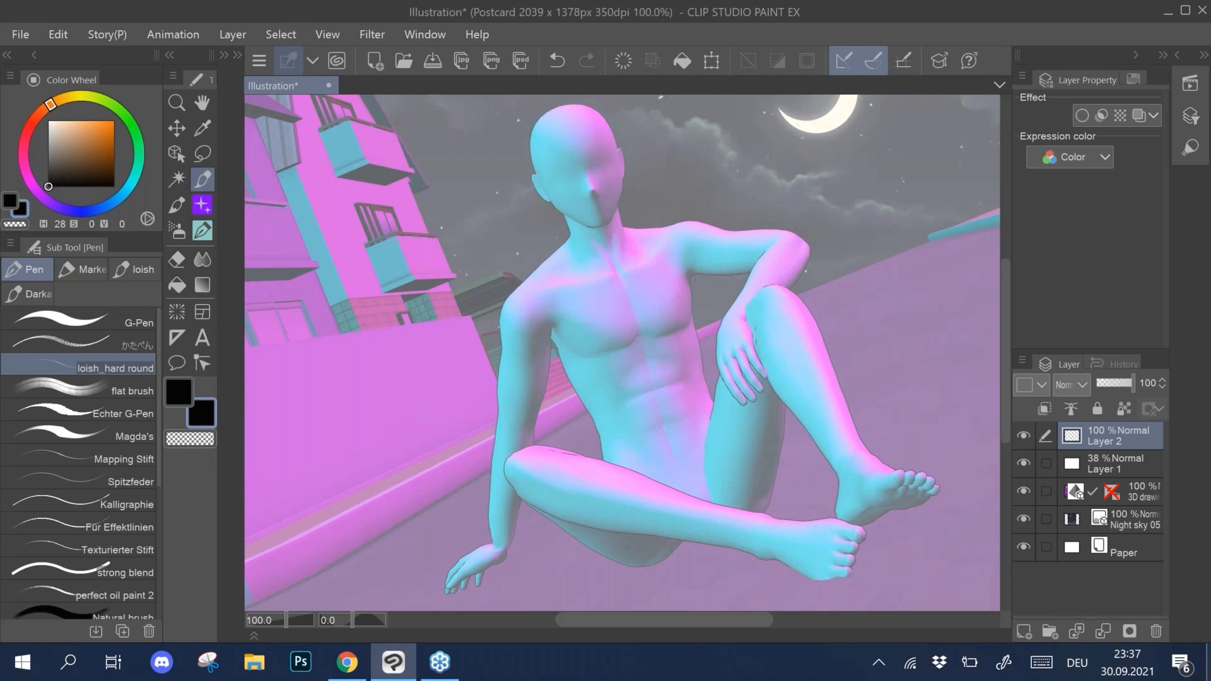
scroll(623, 286, "up", 3)
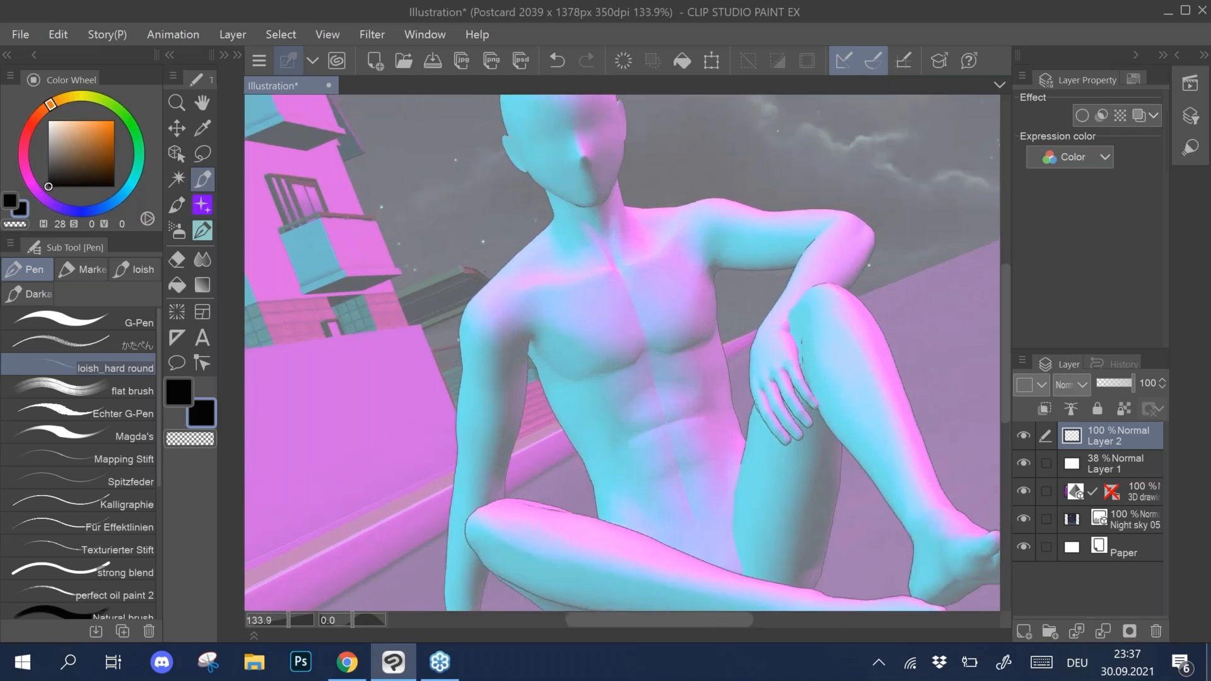
scroll(780, 442, "down", 3)
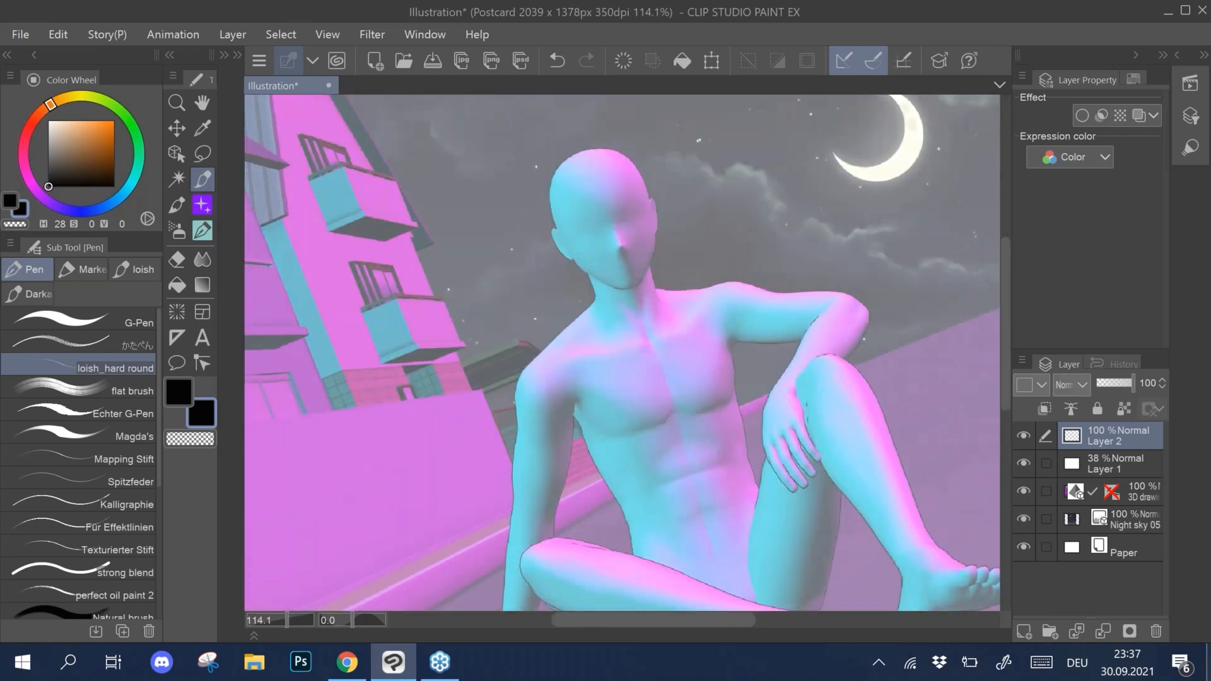
scroll(780, 442, "up", 2)
scroll(707, 303, "up", 1)
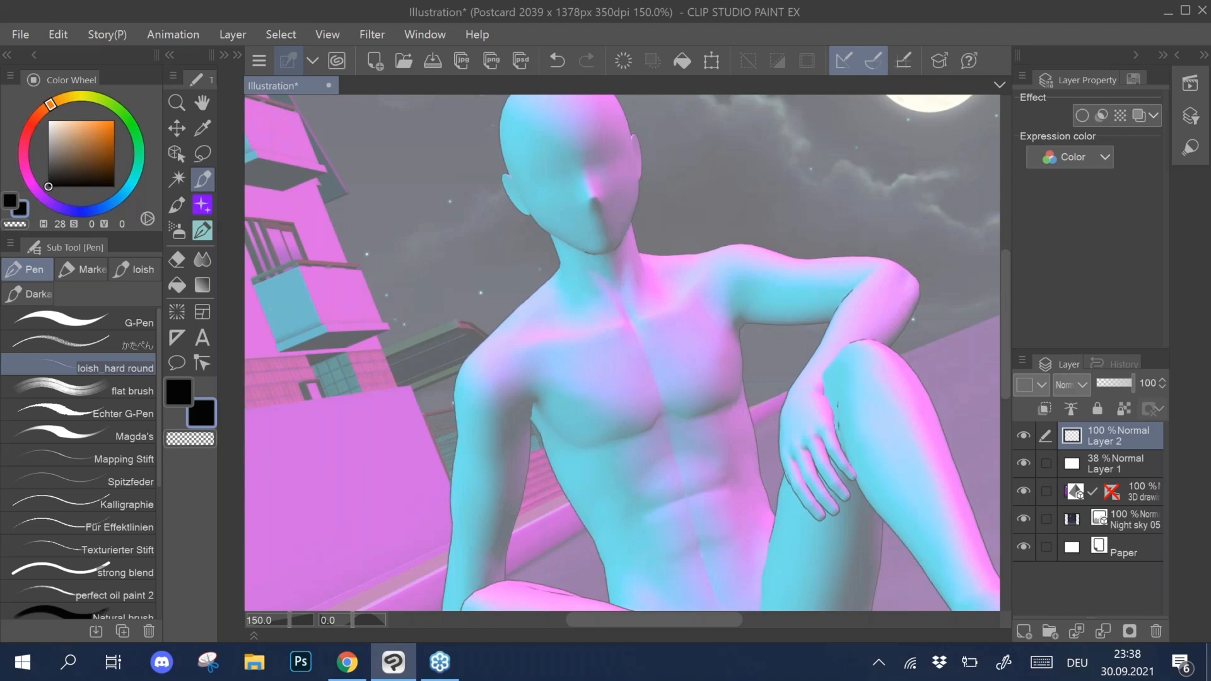
scroll(622, 352, "down", 2)
scroll(622, 353, "down", 2)
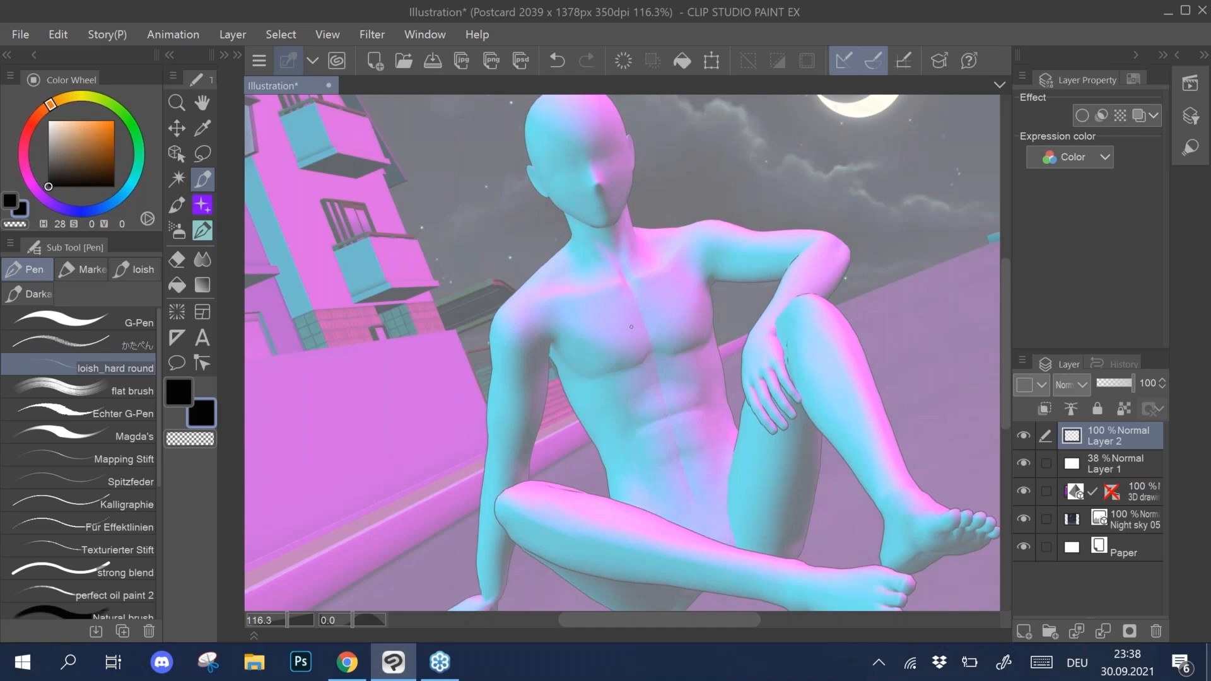
scroll(631, 326, "up", 2)
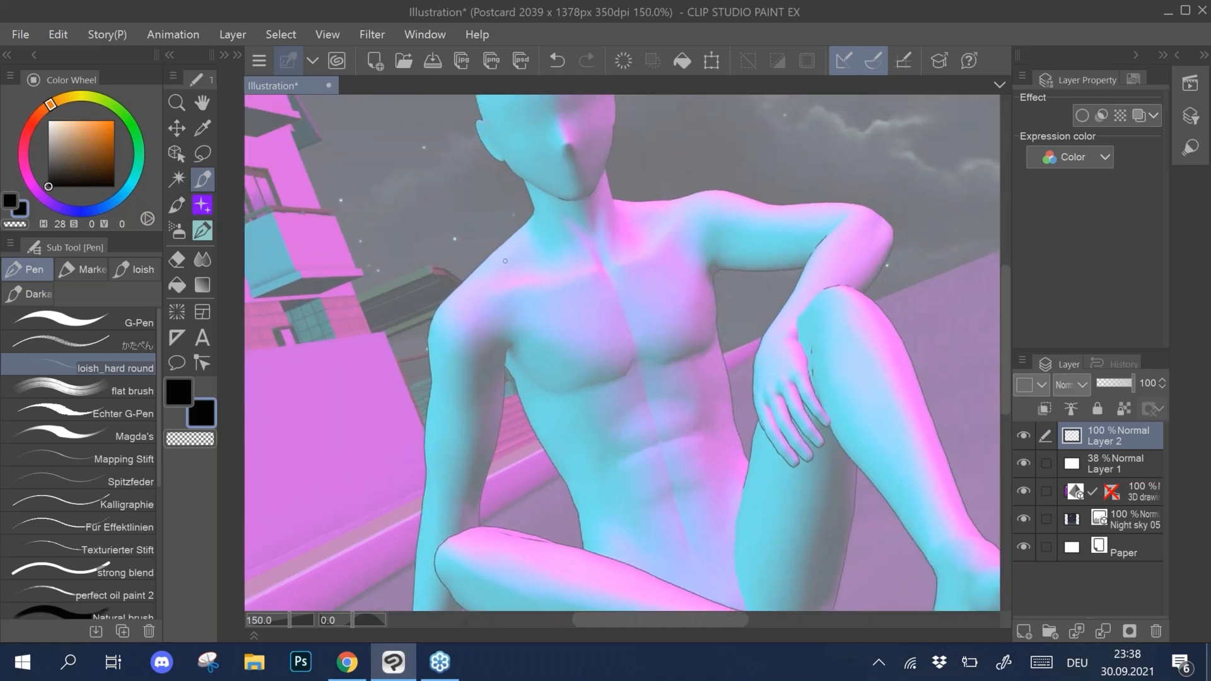
Step: Increase the loish_hard round brush size slightly for sketching over the figure
left_click_drag(498, 255, 515, 233)
left_click(221, 55)
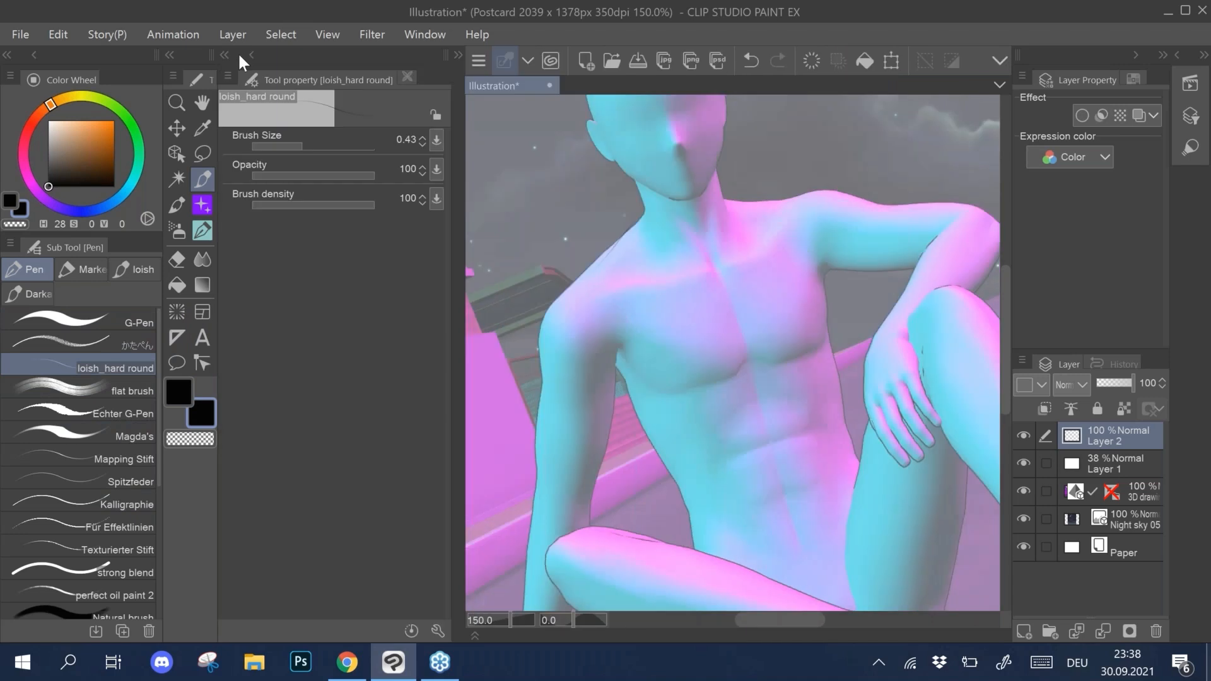
left_click_drag(302, 146, 308, 145)
left_click(252, 55)
Step: Sketch the contour from the neck over the shoulder of the figure's straight supporting arm with several loose strokes
left_click_drag(519, 334, 539, 352)
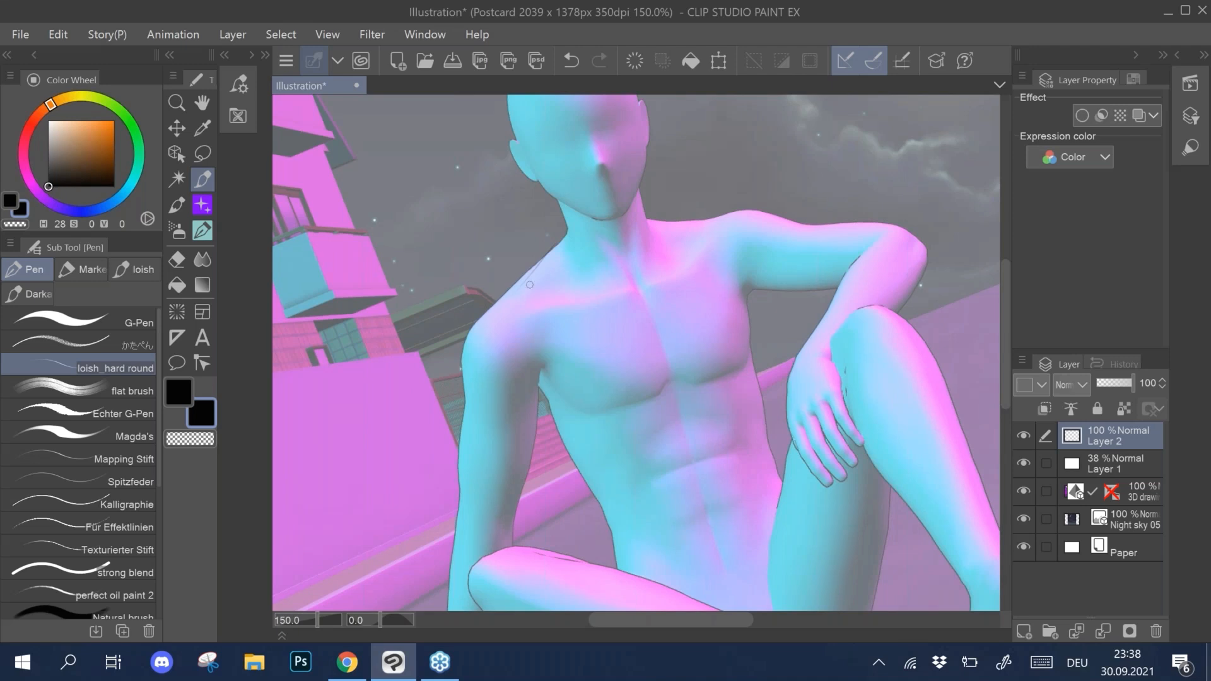
left_click_drag(510, 297, 560, 243)
left_click_drag(511, 297, 568, 236)
mouse_move(531, 276)
left_mouse_down()
mouse_move(565, 235)
mouse_move(511, 297)
mouse_move(568, 230)
left_mouse_up()
mouse_move(516, 291)
left_mouse_down()
mouse_move(468, 350)
mouse_move(465, 404)
mouse_move(473, 336)
mouse_move(541, 273)
mouse_move(529, 290)
left_mouse_up()
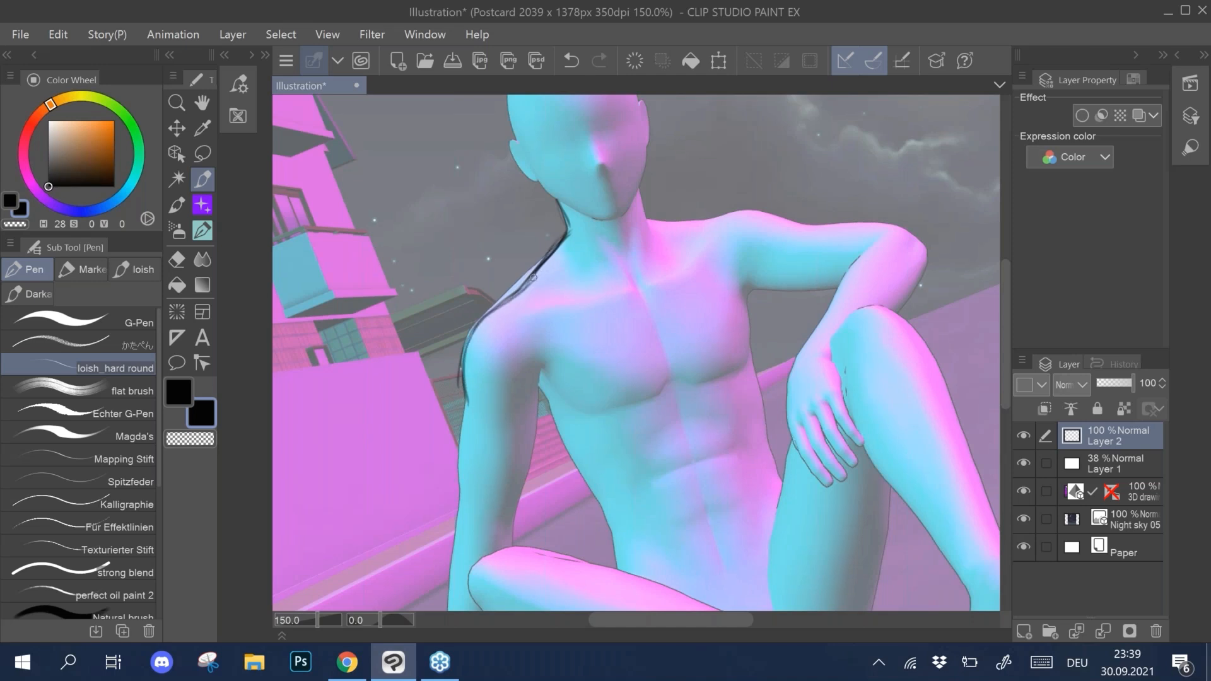
Step: Sketch the shoulder contour above the bent arm and the side of the neck leading into it
mouse_move(648, 220)
left_mouse_down()
mouse_move(771, 212)
mouse_move(750, 210)
mouse_move(800, 227)
mouse_move(762, 209)
mouse_move(815, 227)
left_mouse_up()
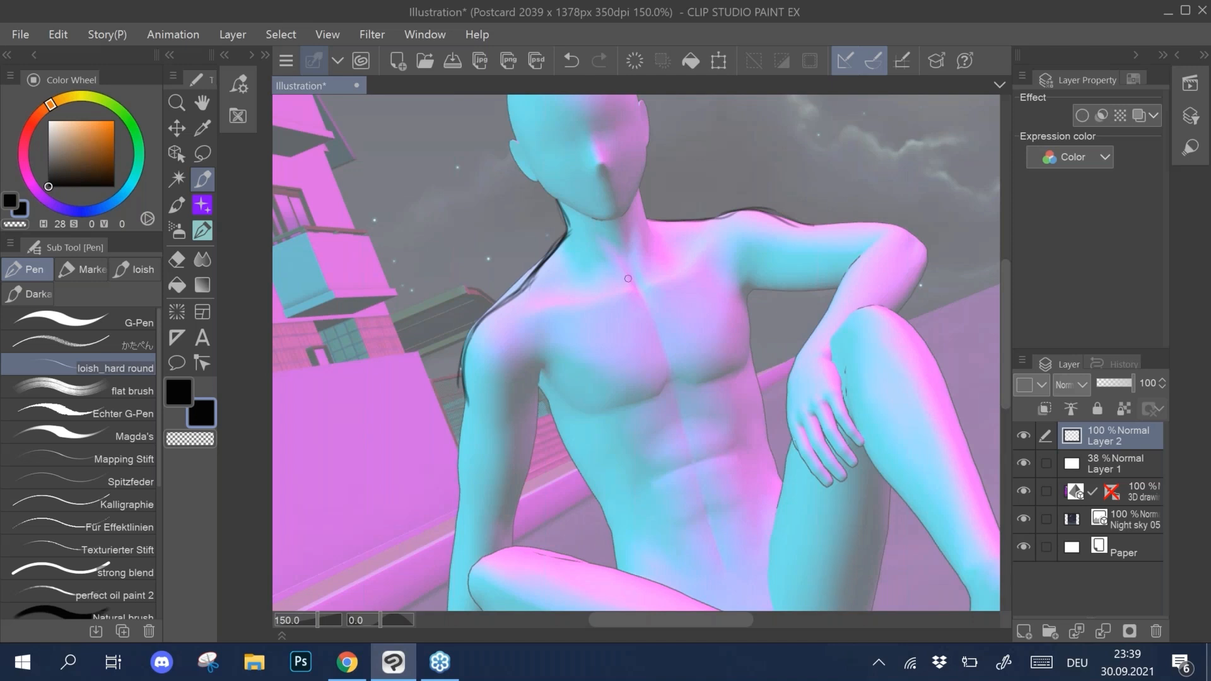
left_click_drag(628, 278, 682, 270)
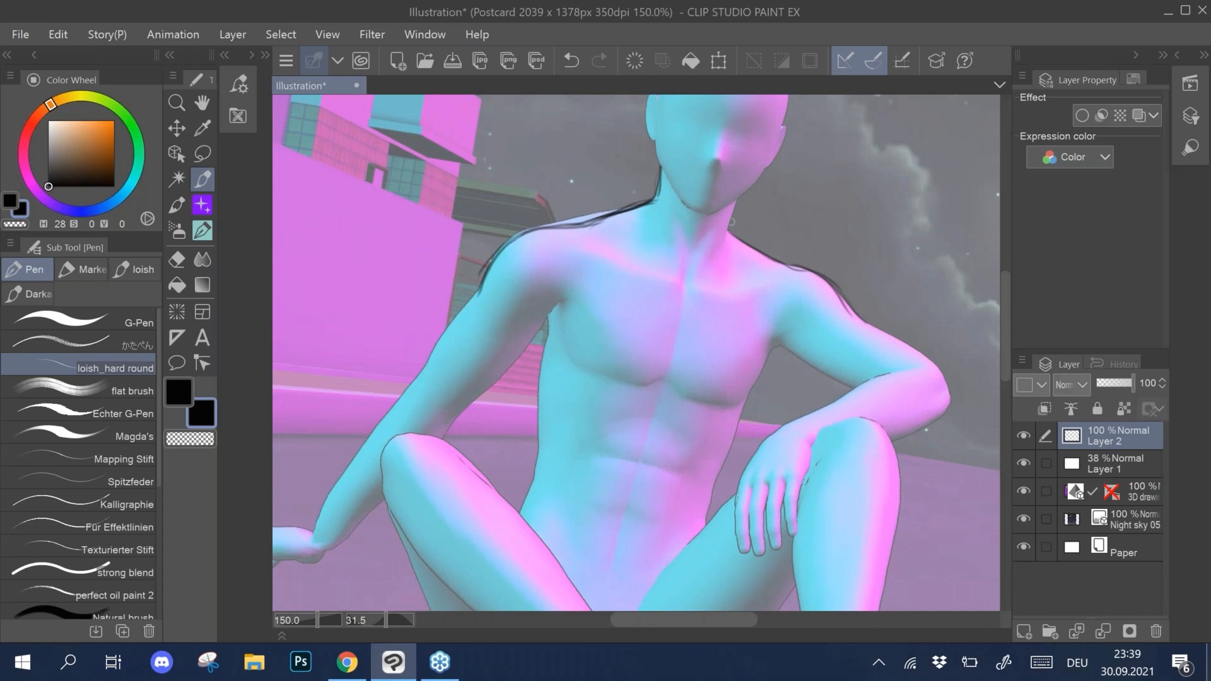
left_click_drag(737, 201, 723, 245)
left_click_drag(719, 253, 636, 221)
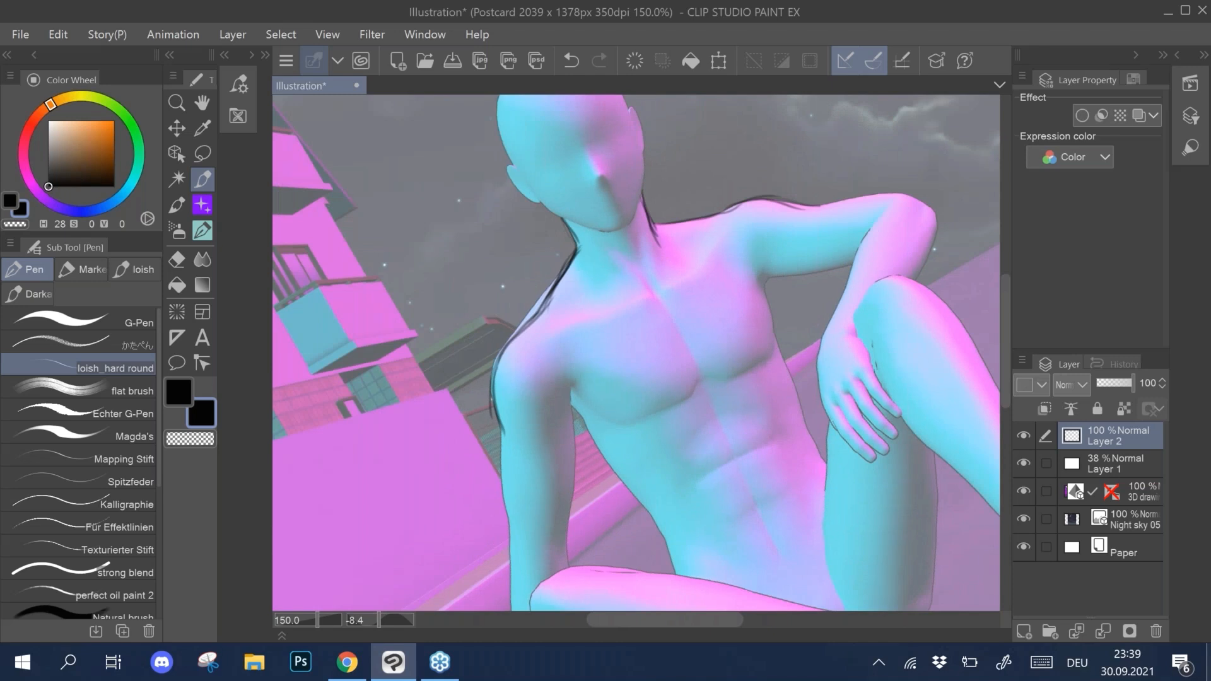
Step: Sketch both collarbones and a first outline of the chest muscles over the torso
mouse_move(560, 316)
left_mouse_down()
mouse_move(648, 294)
mouse_move(634, 291)
mouse_move(664, 310)
left_mouse_up()
scroll(598, 328, "down", 2)
left_click_drag(661, 305, 728, 260)
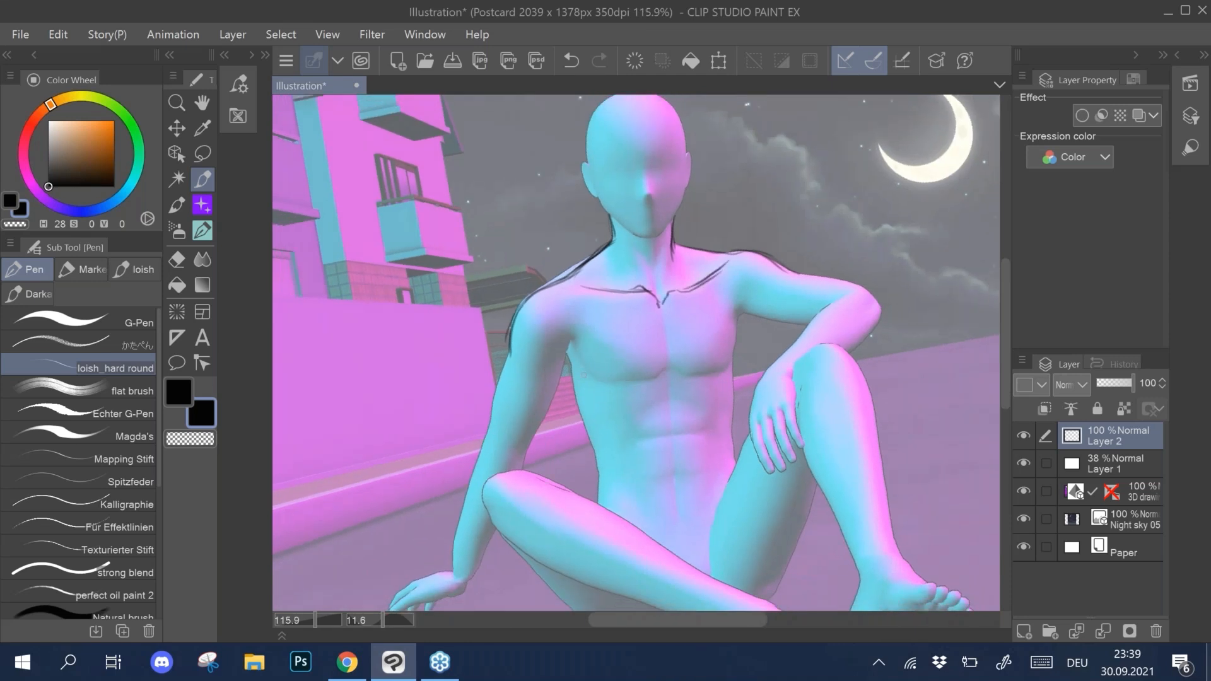
mouse_move(571, 344)
left_mouse_down()
mouse_move(601, 388)
mouse_move(725, 377)
left_mouse_up()
left_click_drag(745, 312, 730, 366)
left_click_drag(743, 320, 732, 370)
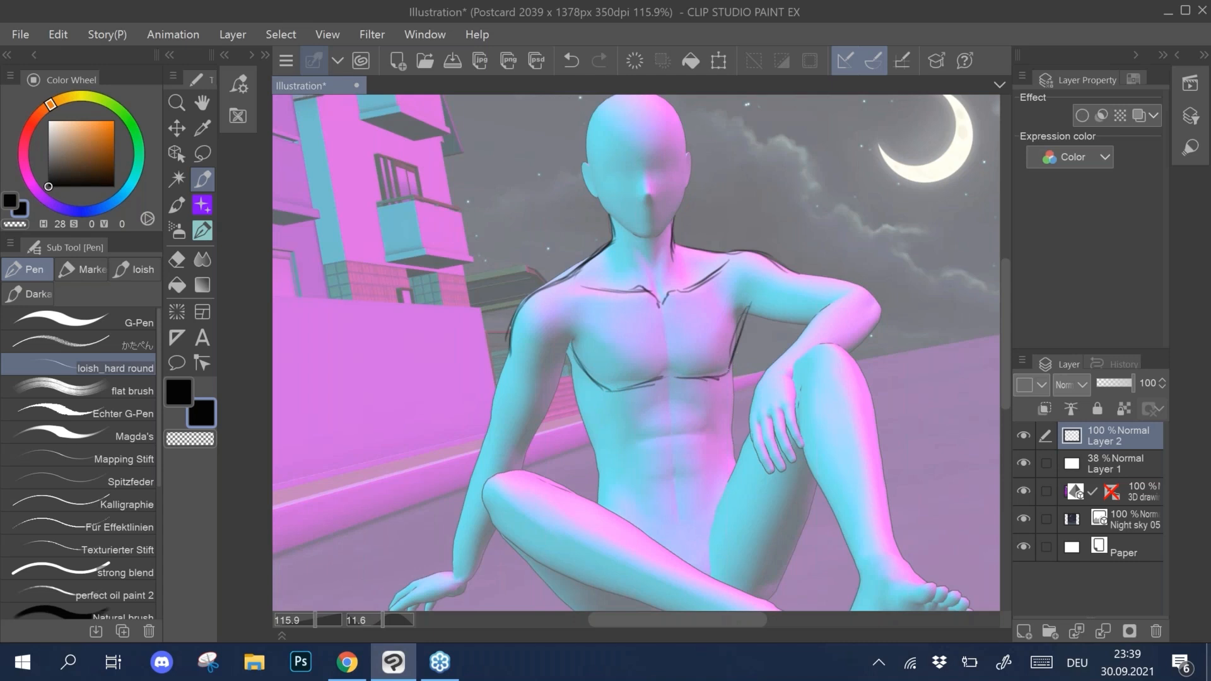
Step: Reinforce the lower and side edges of the chest muscles on Layer 2 and mark the armpit of the supporting arm
left_click(1073, 493)
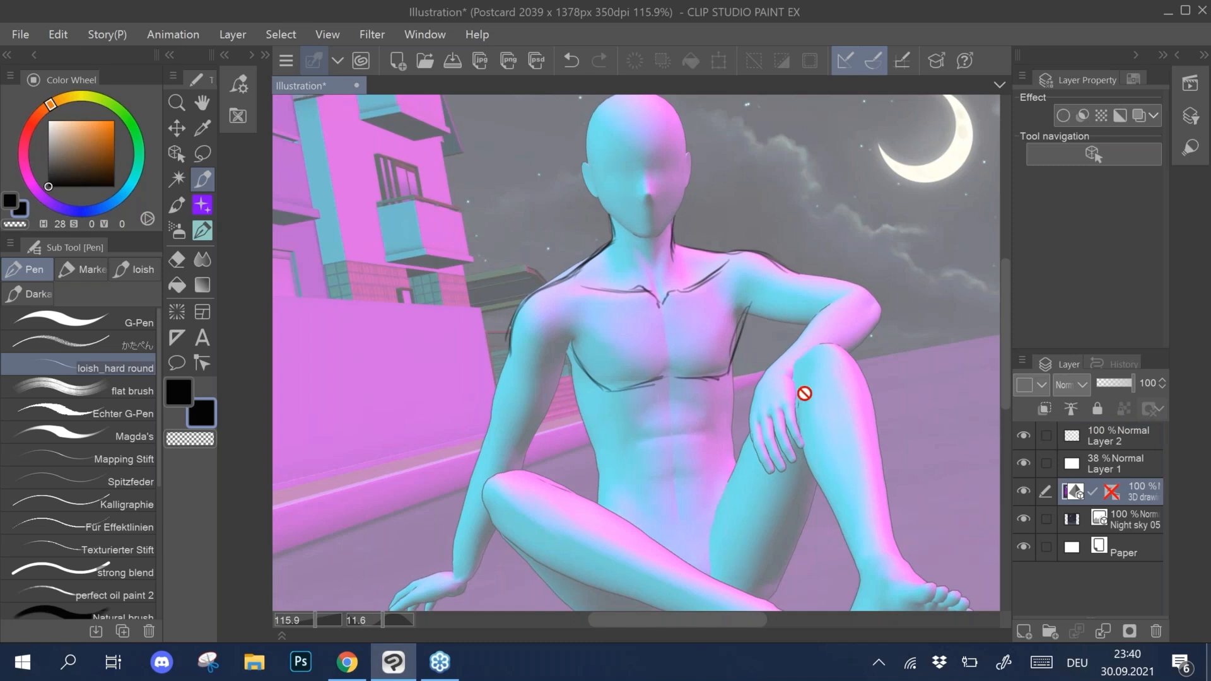
left_click(1101, 442)
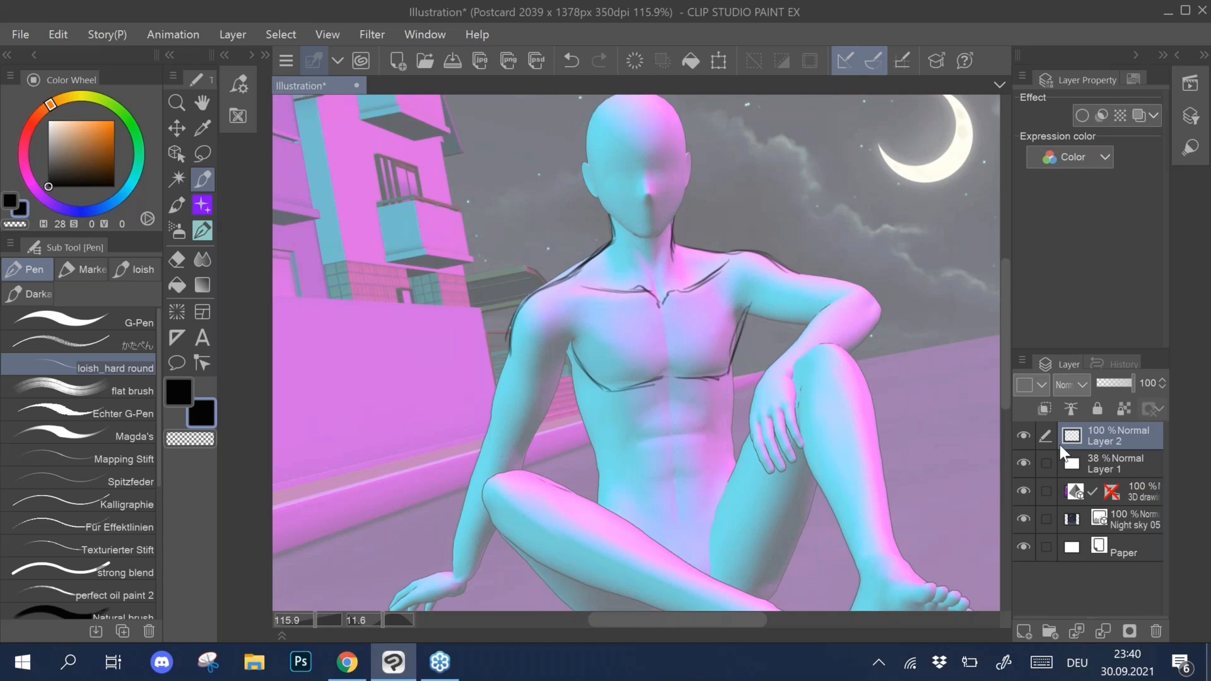
left_click_drag(757, 297, 731, 360)
mouse_move(573, 348)
left_mouse_down()
mouse_move(534, 370)
mouse_move(550, 355)
mouse_move(617, 390)
left_mouse_up()
left_click_drag(750, 315, 721, 372)
left_click_drag(588, 376, 633, 391)
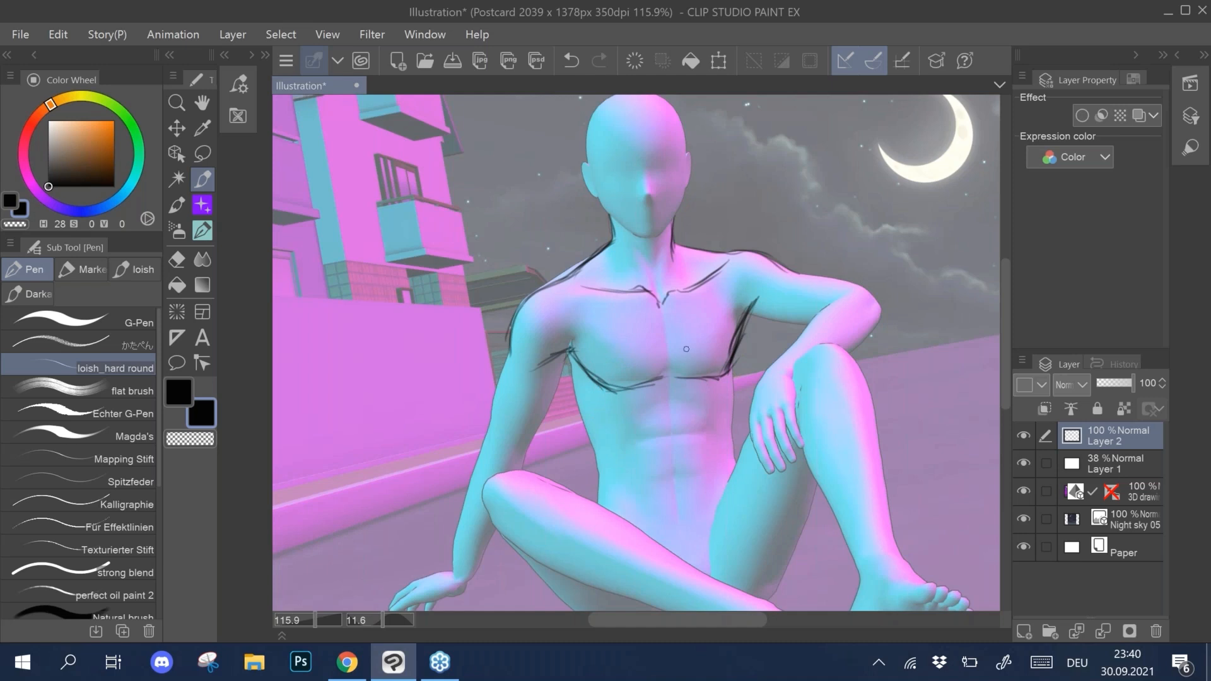
Step: Sketch the upper and lower contours of the bent arm's upper arm and the line where it meets the shoulder
mouse_move(792, 316)
left_mouse_down()
mouse_move(760, 265)
mouse_move(716, 251)
mouse_move(726, 244)
left_mouse_up()
mouse_move(498, 313)
left_mouse_down()
mouse_move(546, 292)
mouse_move(512, 304)
left_mouse_up()
mouse_move(732, 236)
left_mouse_down()
mouse_move(705, 274)
mouse_move(765, 227)
left_mouse_up()
left_click_drag(728, 263, 780, 273)
mouse_move(762, 226)
left_mouse_down()
mouse_move(834, 242)
mouse_move(752, 219)
mouse_move(816, 231)
mouse_move(816, 270)
mouse_move(805, 265)
left_mouse_up()
scroll(830, 271, "up", 3)
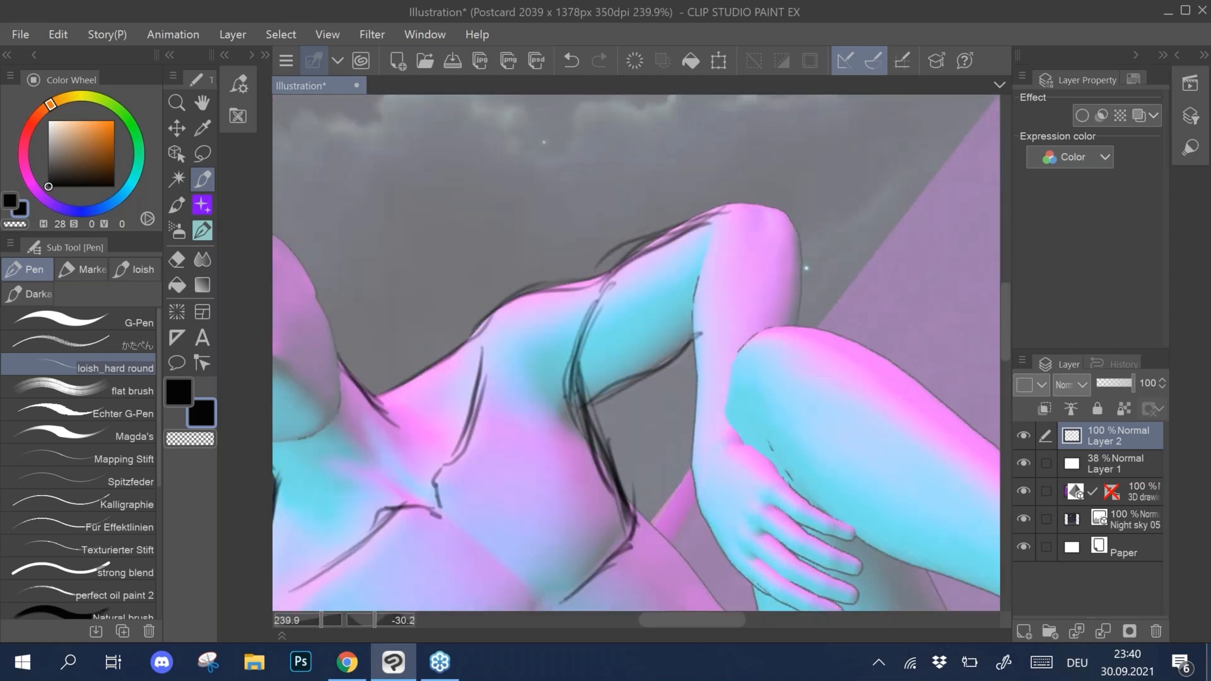
Step: Try to trace the bent arm's upper contour around to the elbow with a heavier line
scroll(805, 265, "up", 2)
mouse_move(733, 155)
left_mouse_down()
mouse_move(592, 207)
mouse_move(498, 278)
left_mouse_up()
mouse_move(562, 235)
left_mouse_down()
mouse_move(710, 151)
mouse_move(800, 158)
left_mouse_up()
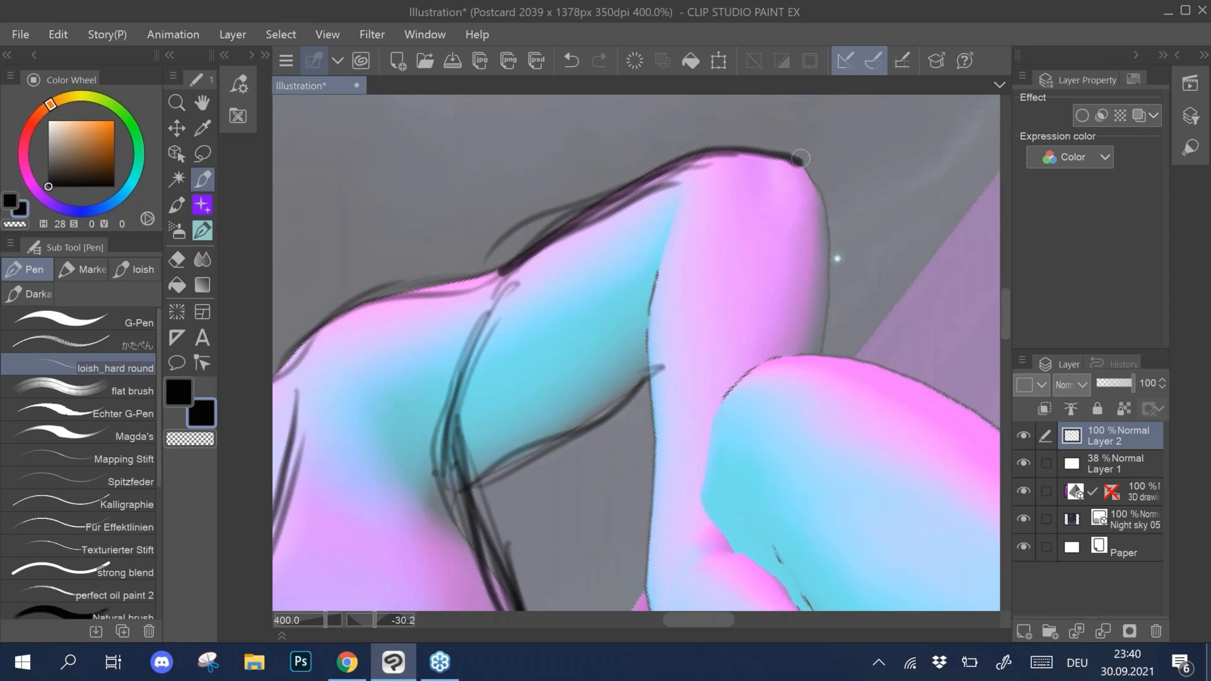
scroll(800, 159, "down", 3)
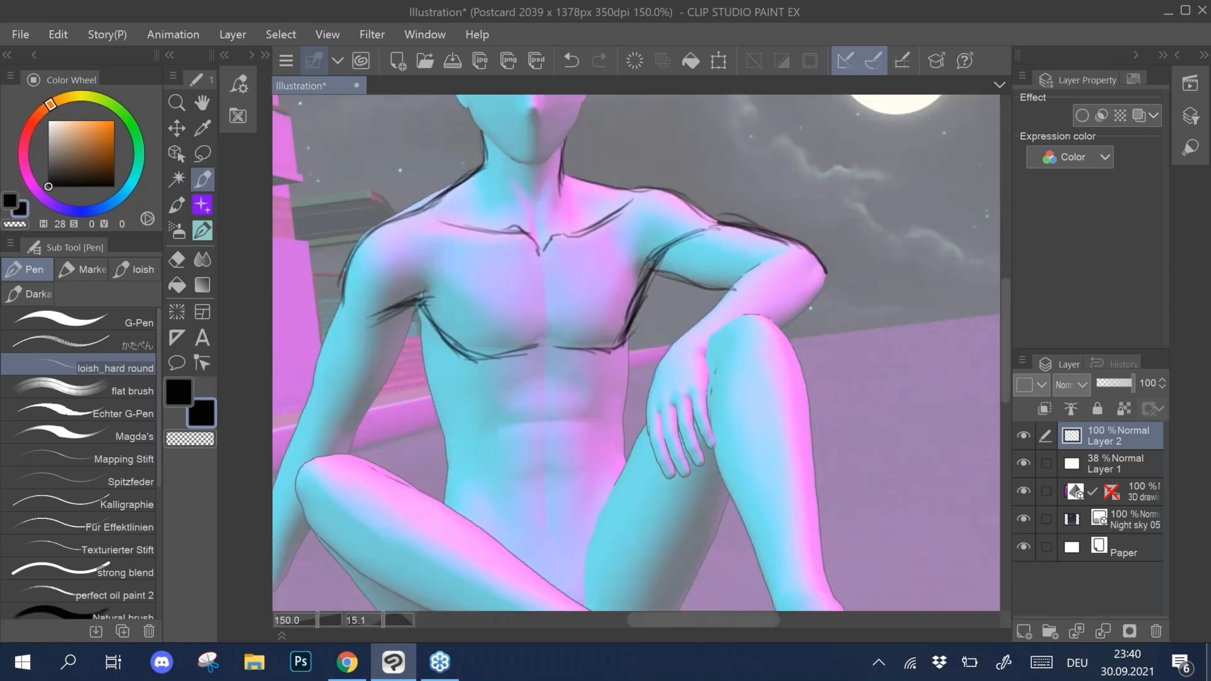
key("ctrl+z")
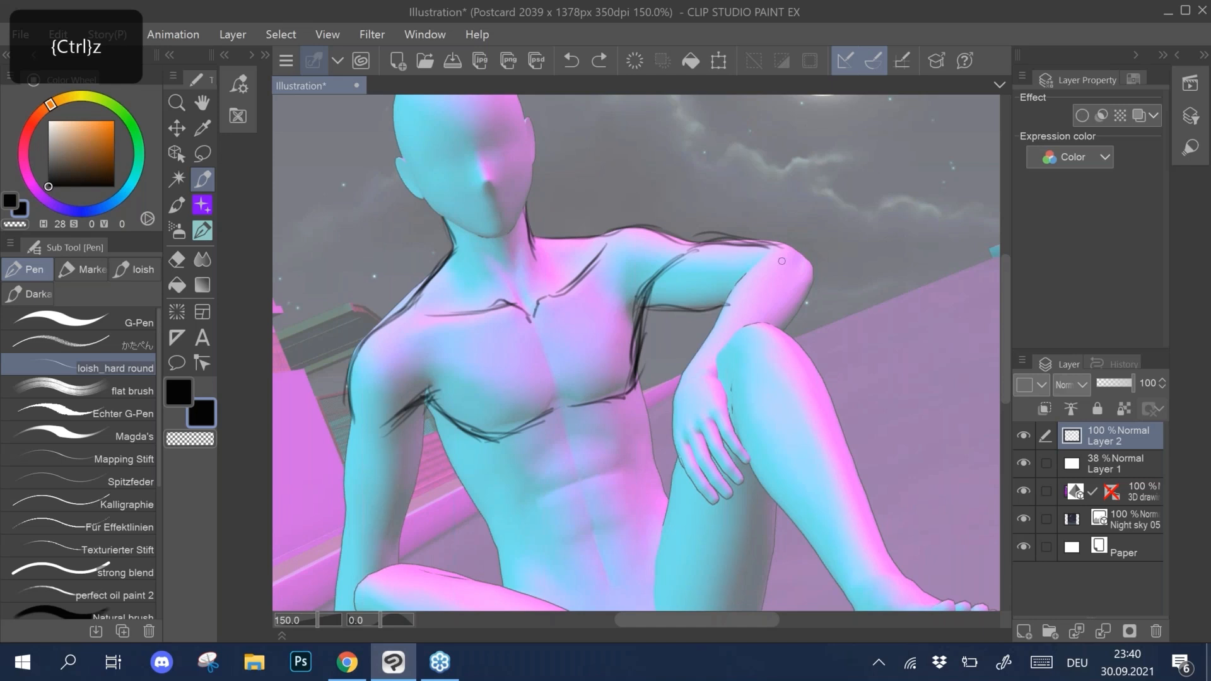
Step: Sketch the bent arm's inner elbow crease and the rounded elbow contour, undoing and redrawing unsatisfactory strokes
mouse_move(763, 253)
left_mouse_down()
mouse_move(738, 267)
mouse_move(715, 333)
left_mouse_up()
key("ctrl+z")
key("ctrl+z")
mouse_move(760, 256)
left_mouse_down()
mouse_move(693, 365)
mouse_move(737, 271)
mouse_move(742, 282)
mouse_move(753, 268)
mouse_move(716, 322)
left_mouse_up()
key("ctrl+z")
key("ctrl+z")
key("ctrl+z")
mouse_move(765, 254)
left_mouse_down()
mouse_move(729, 277)
mouse_move(700, 345)
left_mouse_up()
key("ctrl+z")
mouse_move(723, 301)
left_mouse_down()
mouse_move(693, 364)
mouse_move(746, 285)
mouse_move(725, 302)
mouse_move(745, 264)
mouse_move(806, 263)
mouse_move(790, 235)
mouse_move(816, 274)
mouse_move(791, 326)
left_mouse_up()
key("ctrl+z")
left_click_drag(811, 273, 861, 224)
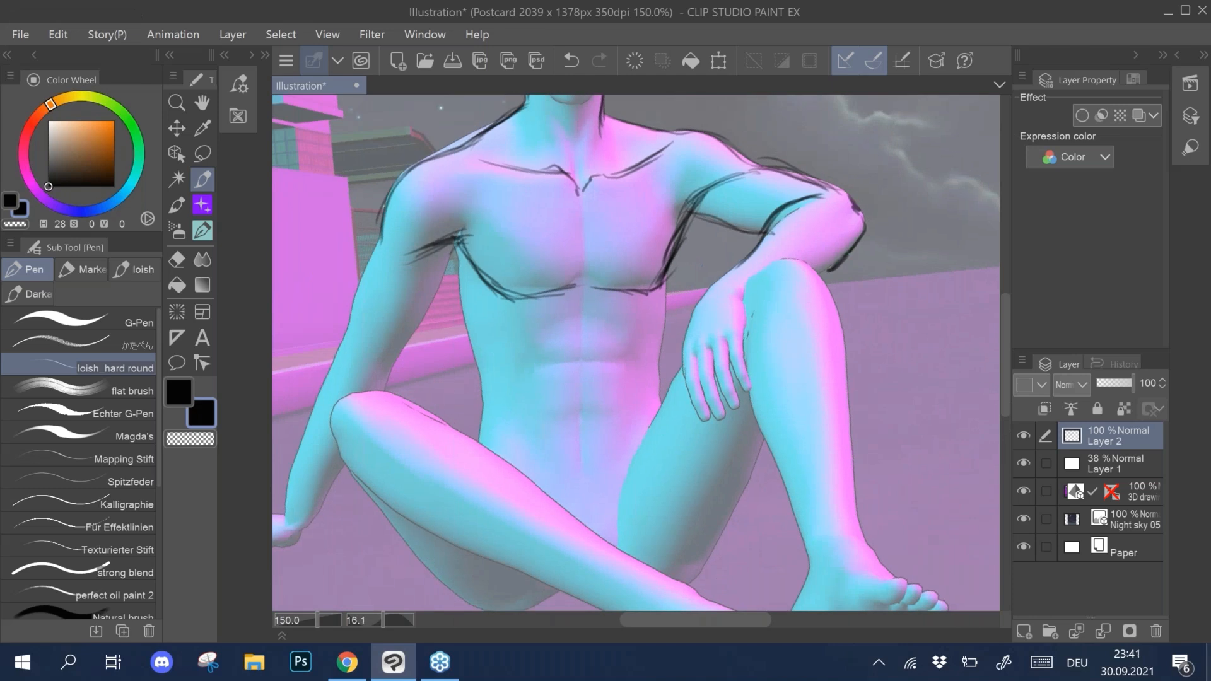
Step: Sketch the neck muscle line running from below the jaw down to the pit between the collarbones
scroll(495, 340, "down", 4)
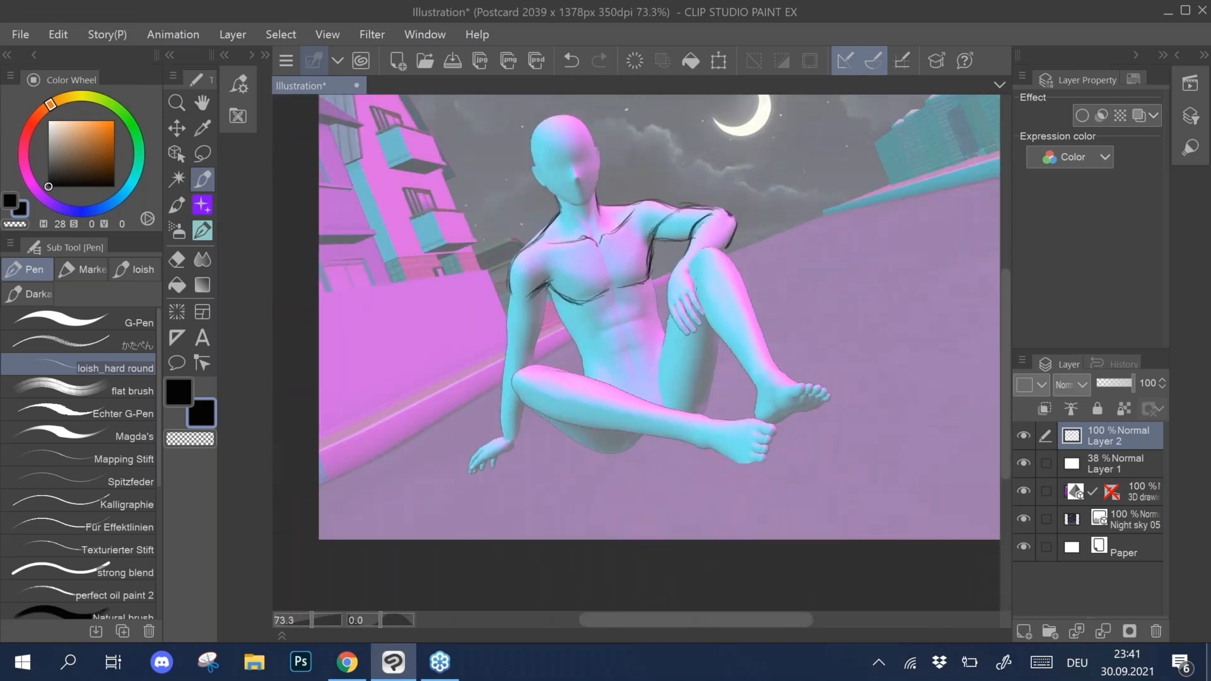
scroll(496, 341, "down", 1)
left_click_drag(656, 306, 667, 367)
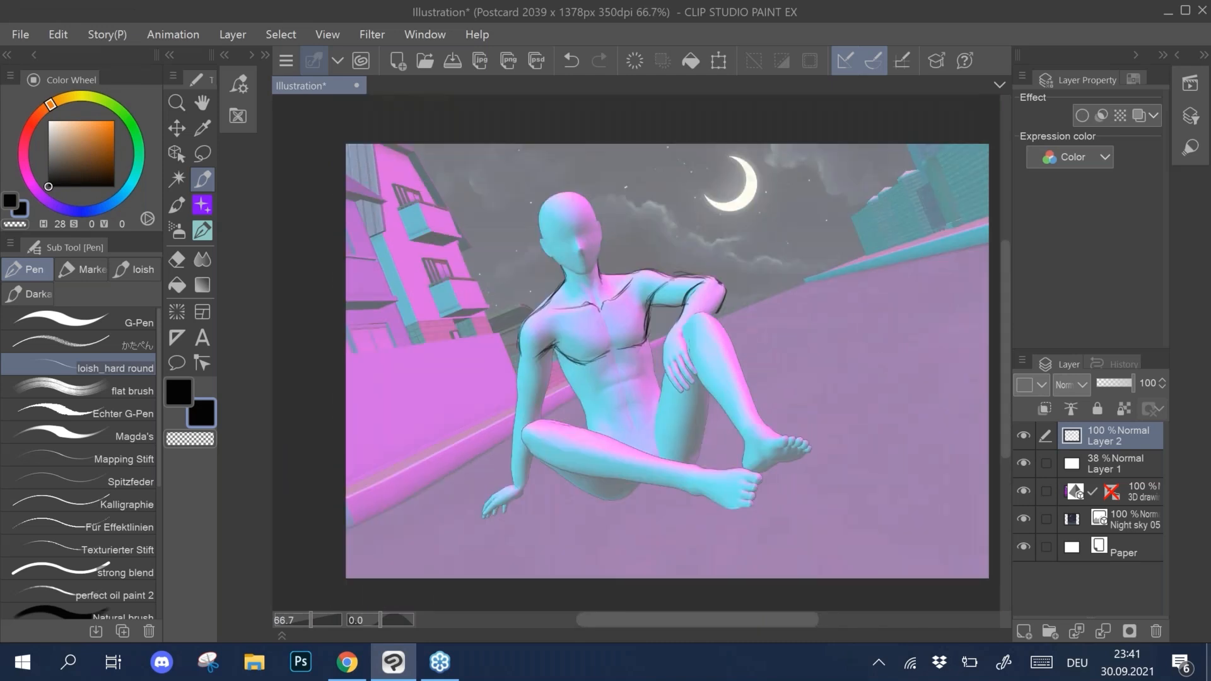
scroll(536, 257, "up", 5)
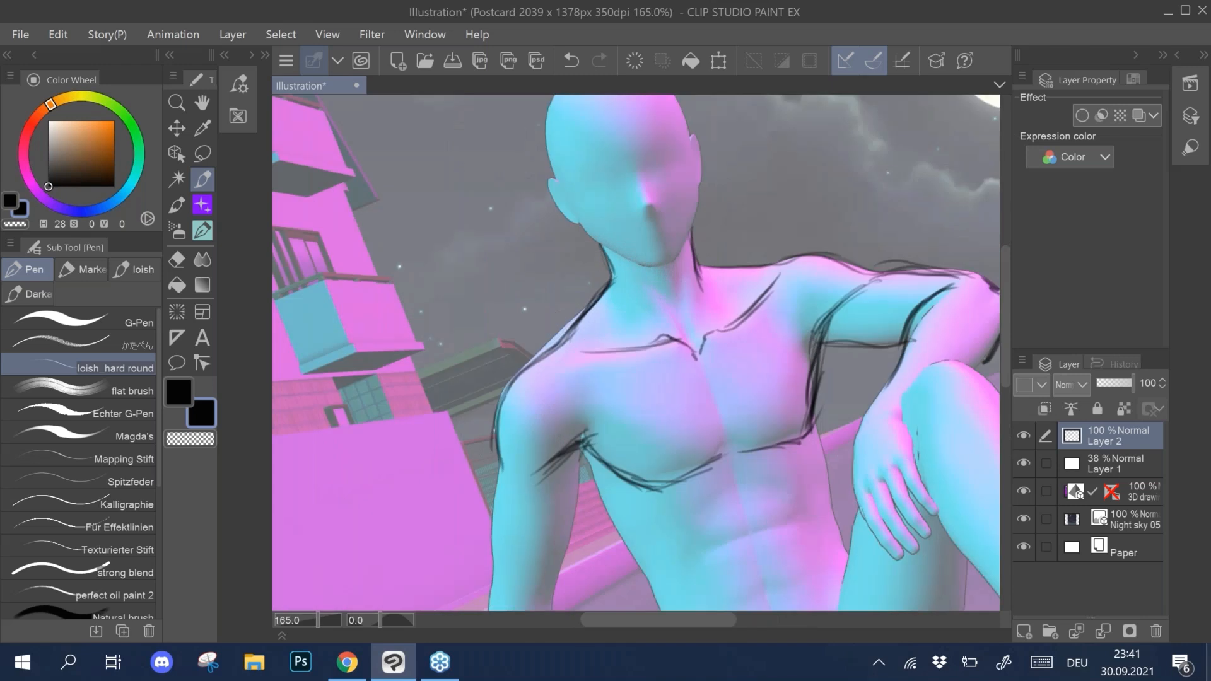
scroll(577, 328, "down", 2)
scroll(628, 335, "up", 3)
left_click_drag(636, 297, 626, 410)
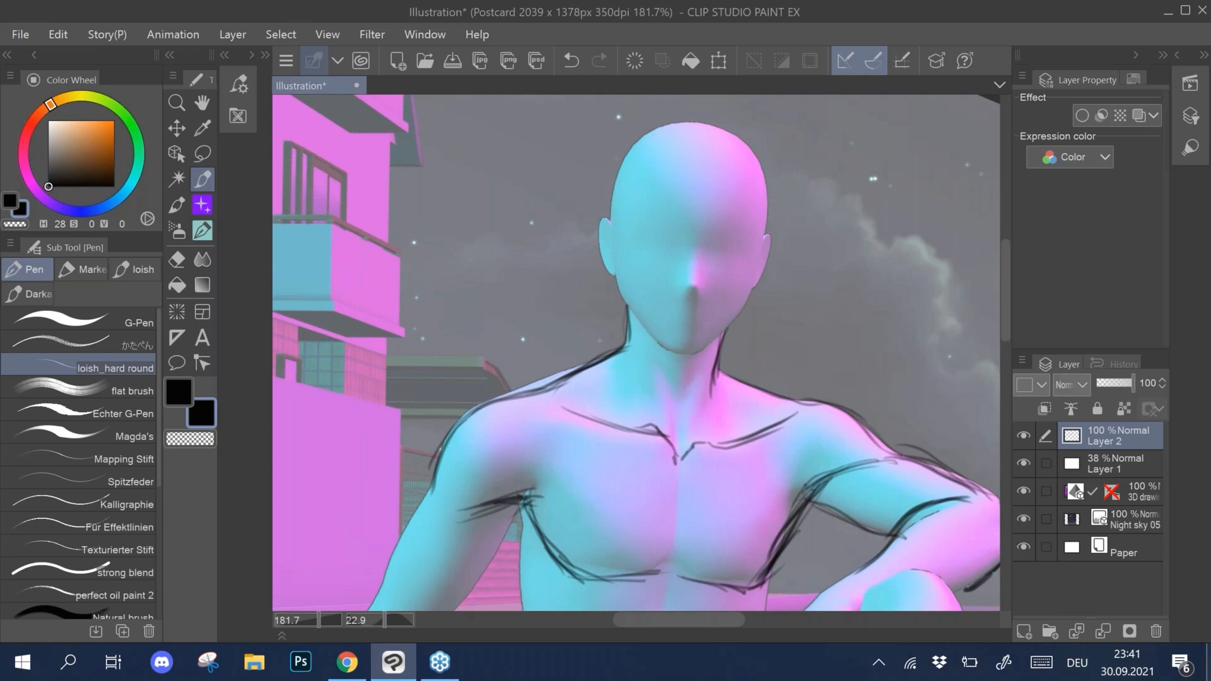
scroll(636, 352, "down", 3)
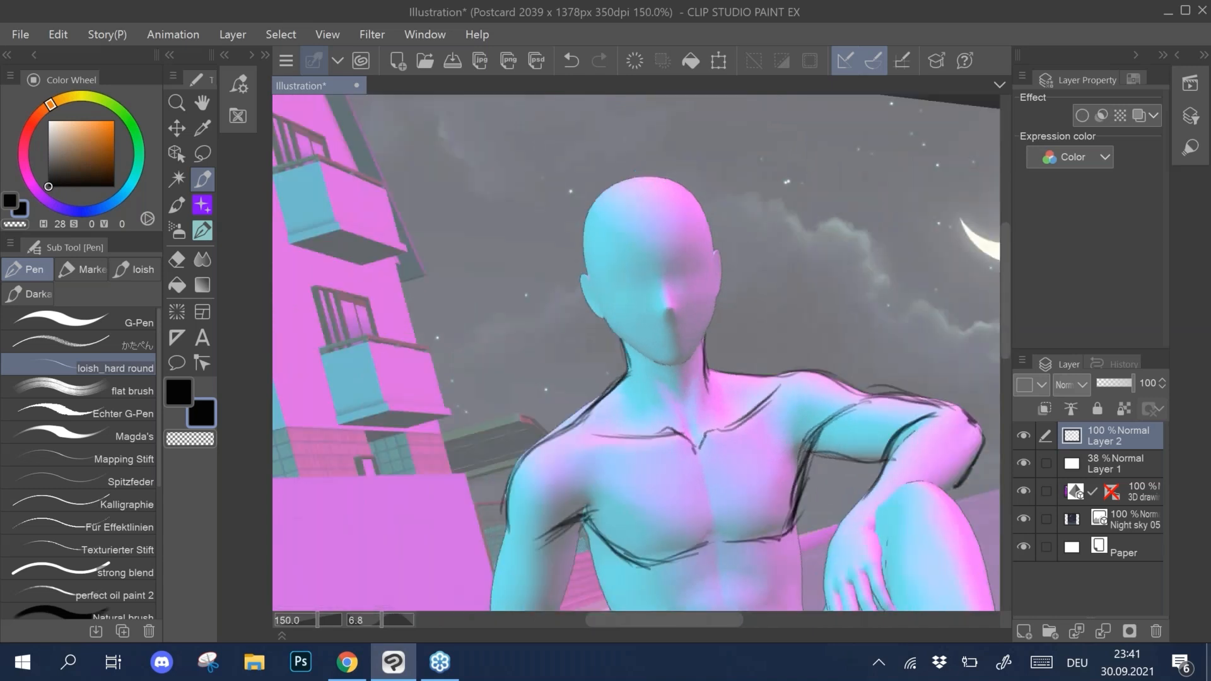
scroll(706, 244, "down", 1)
scroll(706, 244, "up", 3)
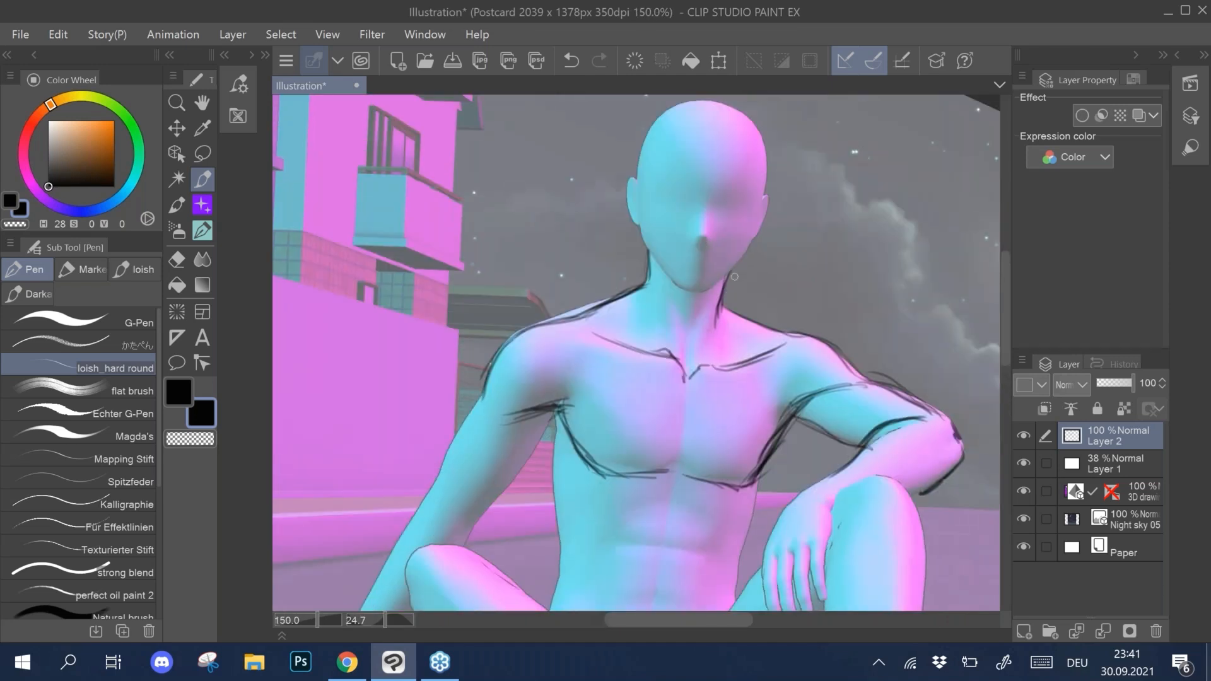
mouse_move(675, 305)
left_mouse_down()
mouse_move(682, 343)
mouse_move(684, 370)
left_mouse_up()
left_click_drag(722, 353, 736, 365)
scroll(680, 413, "down", 4)
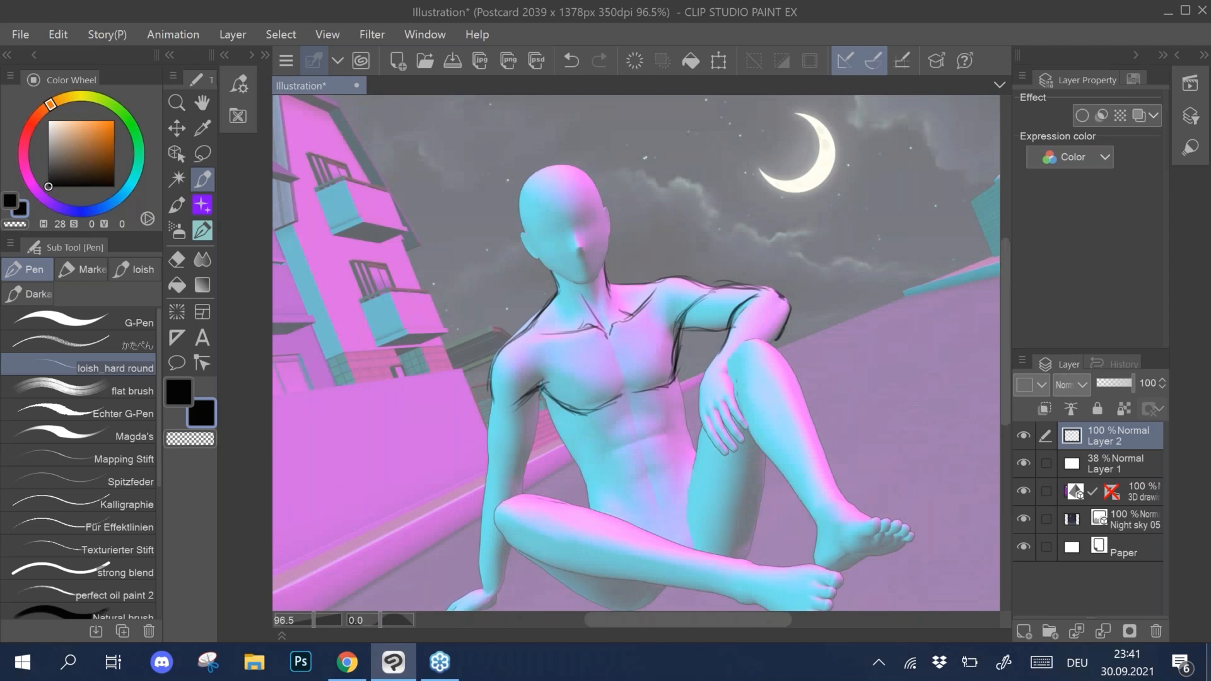
scroll(621, 449, "up", 4)
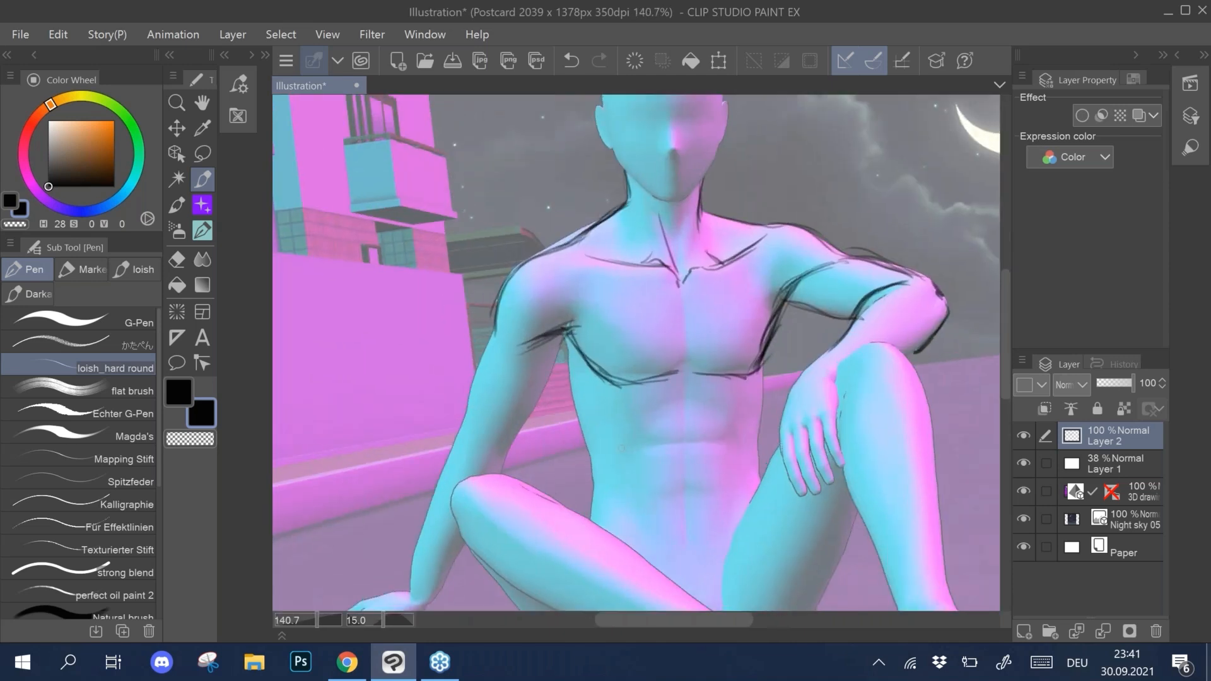
scroll(621, 449, "down", 4)
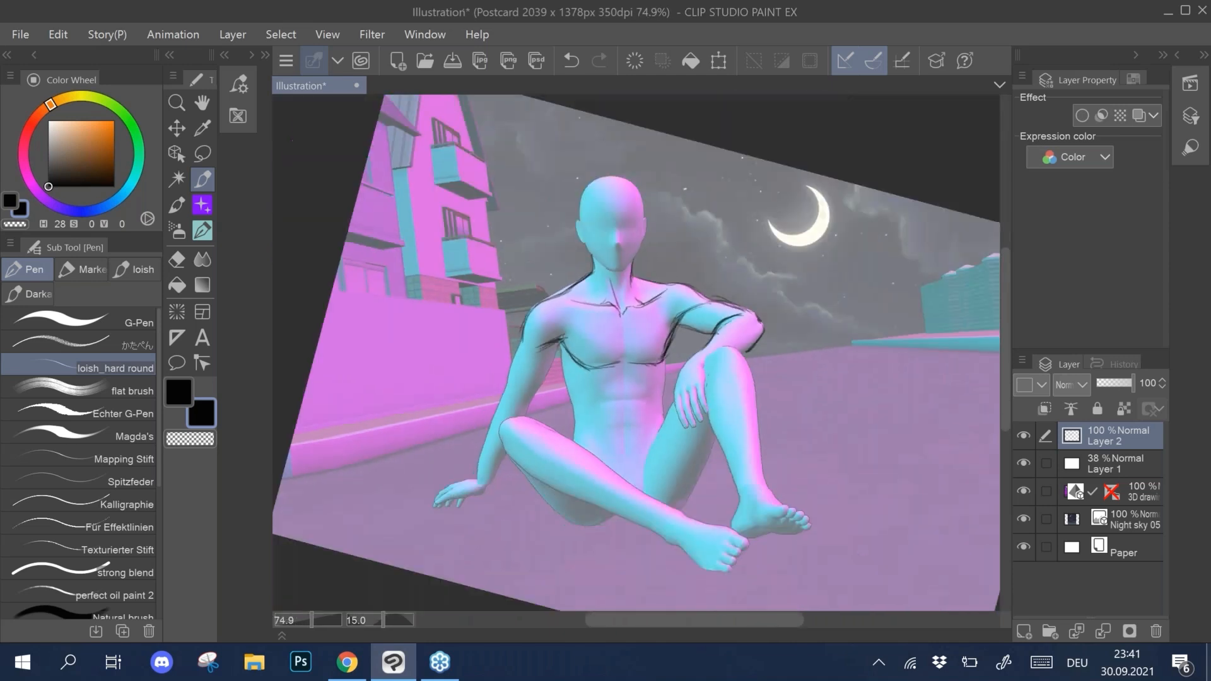
scroll(765, 262, "up", 4)
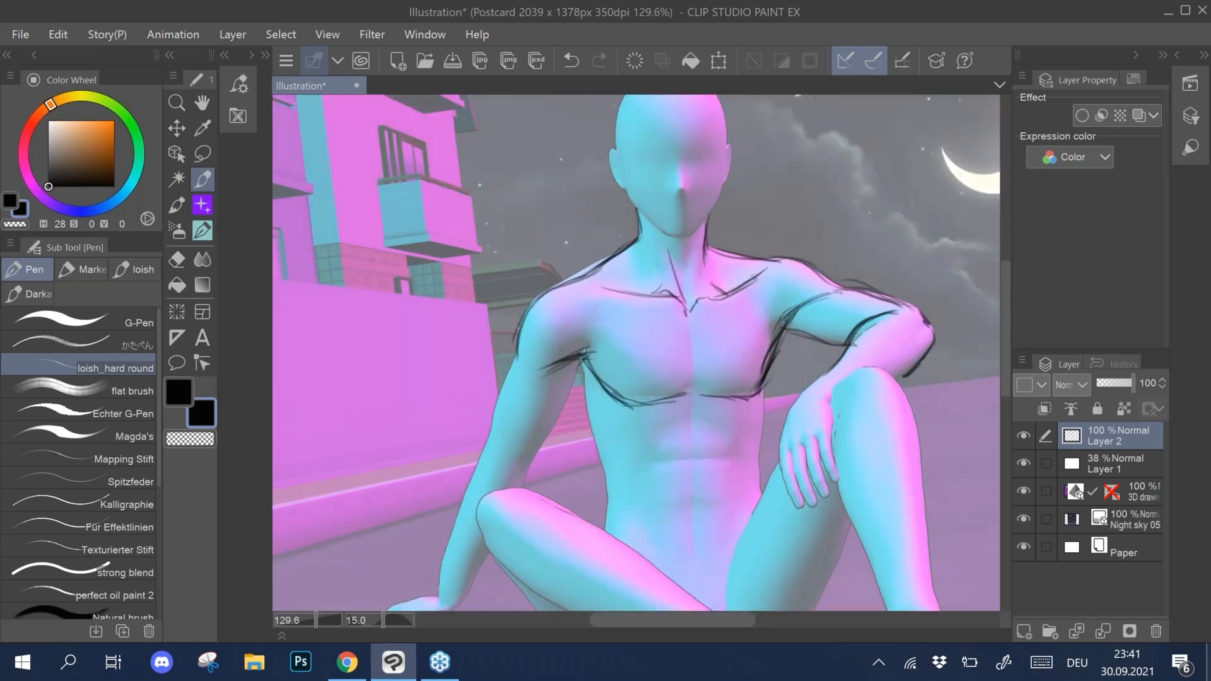
Step: Undo the last stroke and redraw the line running from the neck base out to the bent arm's shoulder
key("ctrl+z")
left_click_drag(706, 246, 789, 260)
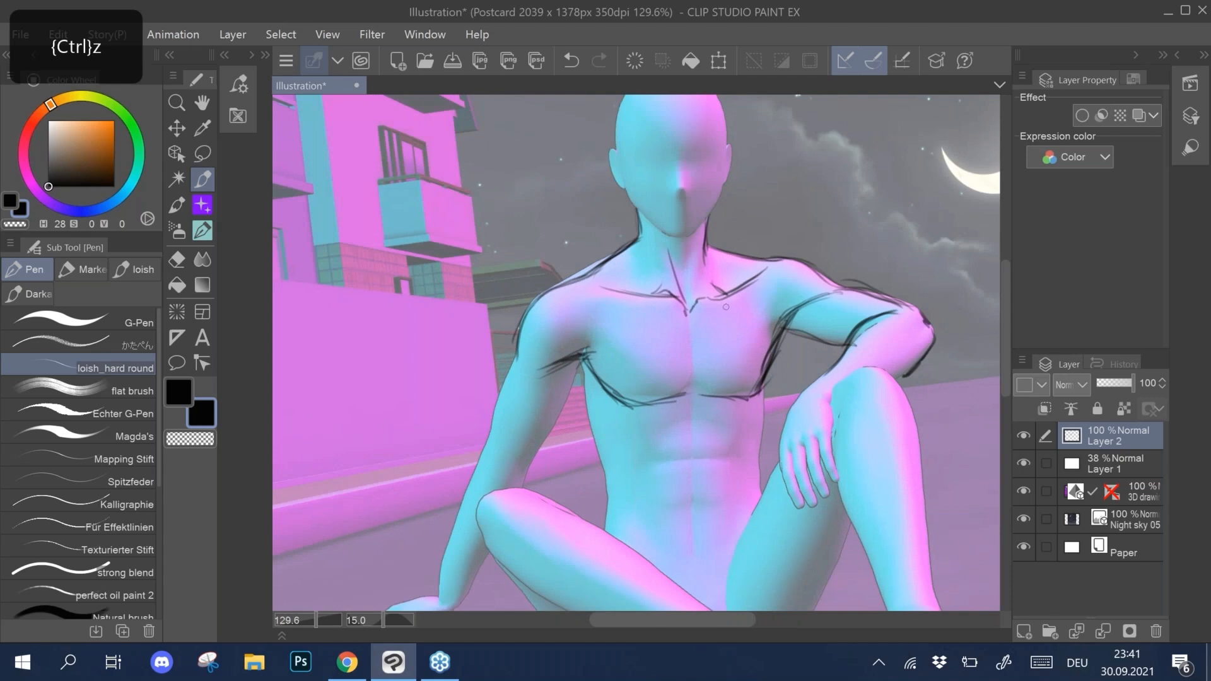
left_click_drag(726, 307, 639, 365)
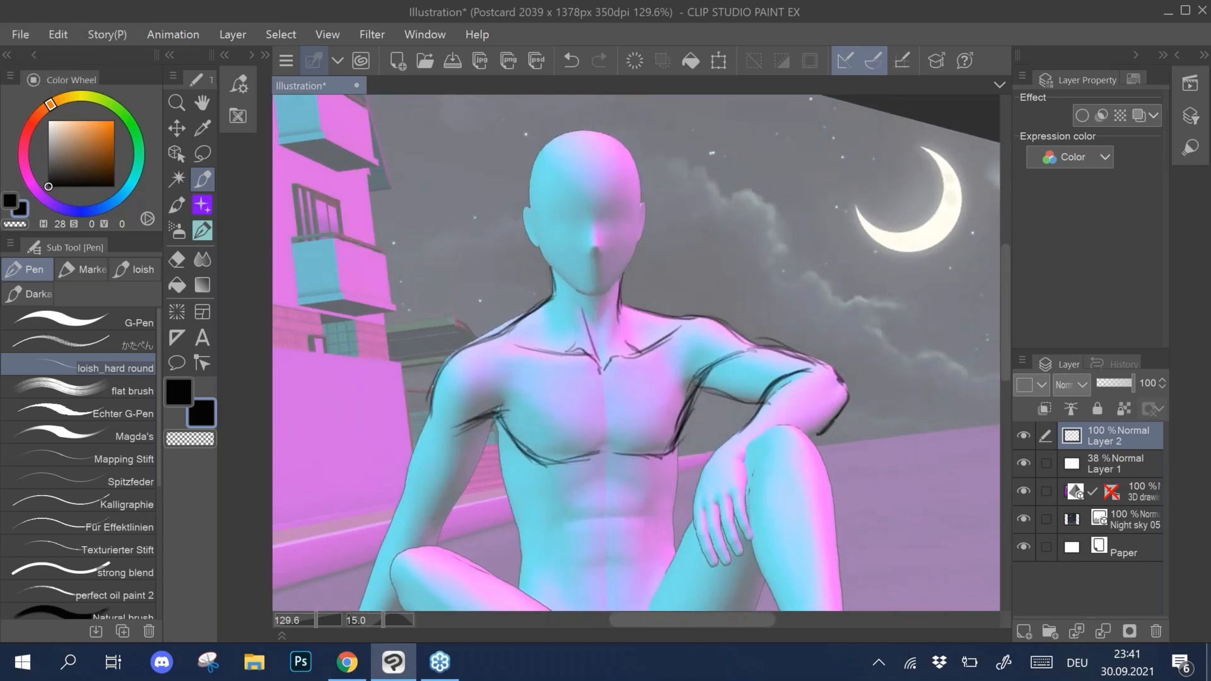
scroll(636, 352, "down", 4)
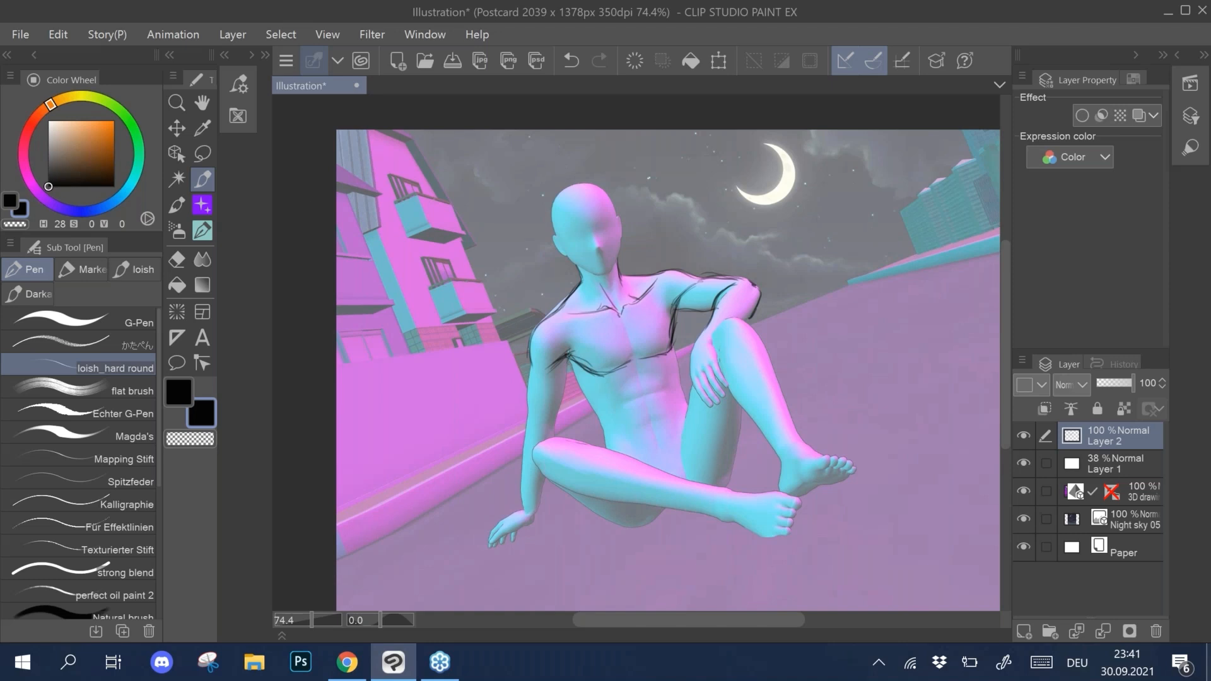
Step: Open the material library and list its 3D materials
left_click(253, 54)
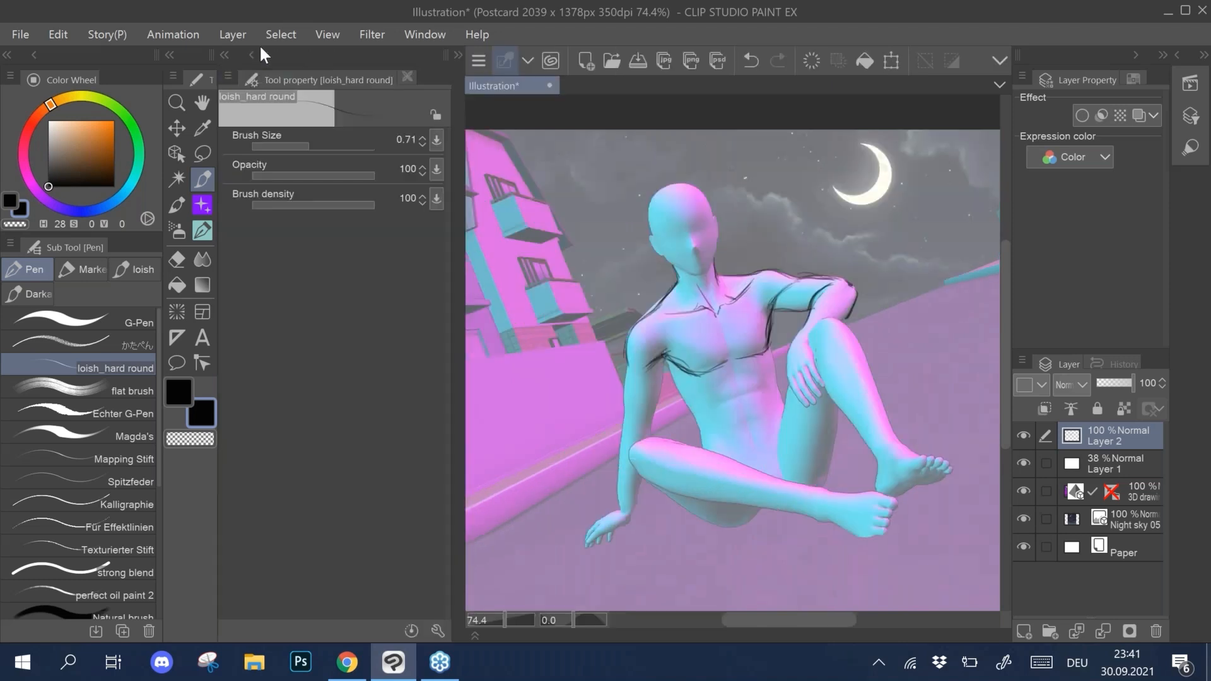
left_click(244, 58)
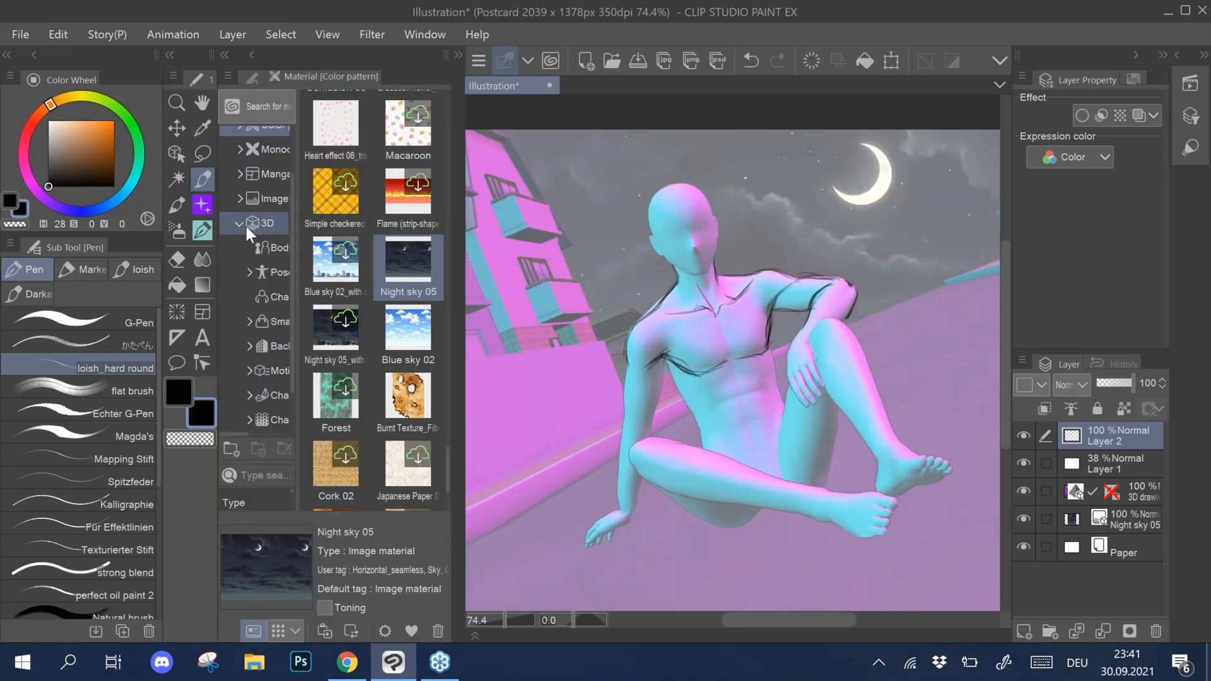
left_click(244, 225)
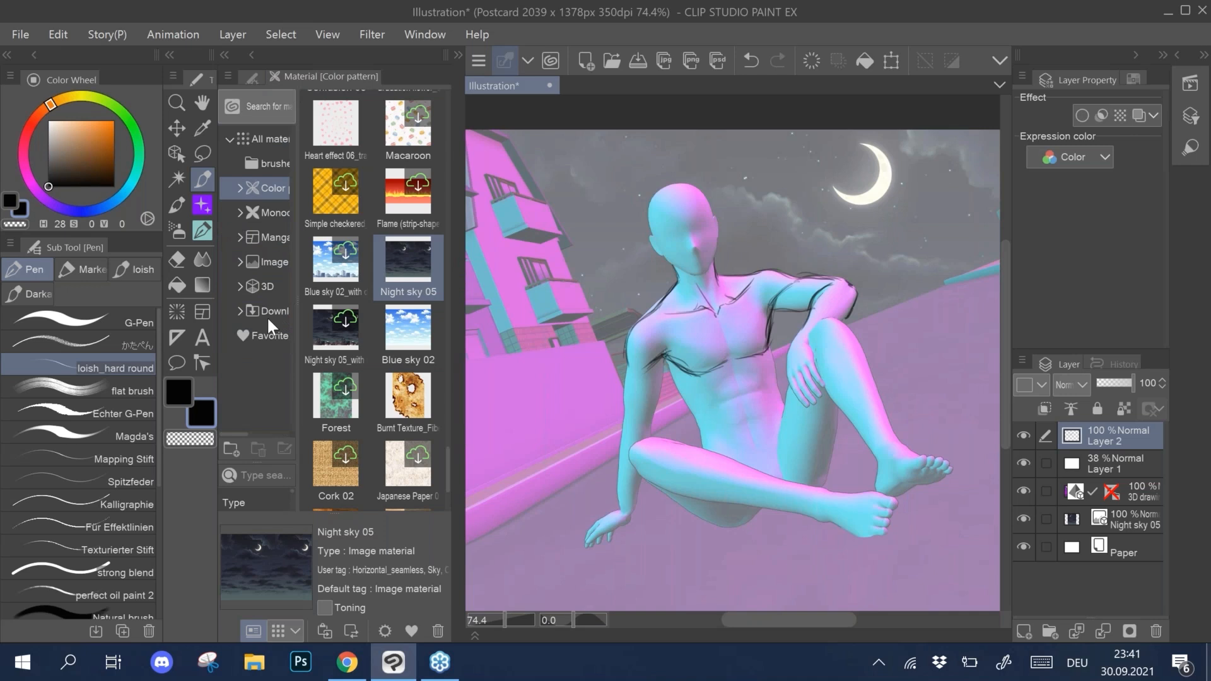
left_click(272, 312)
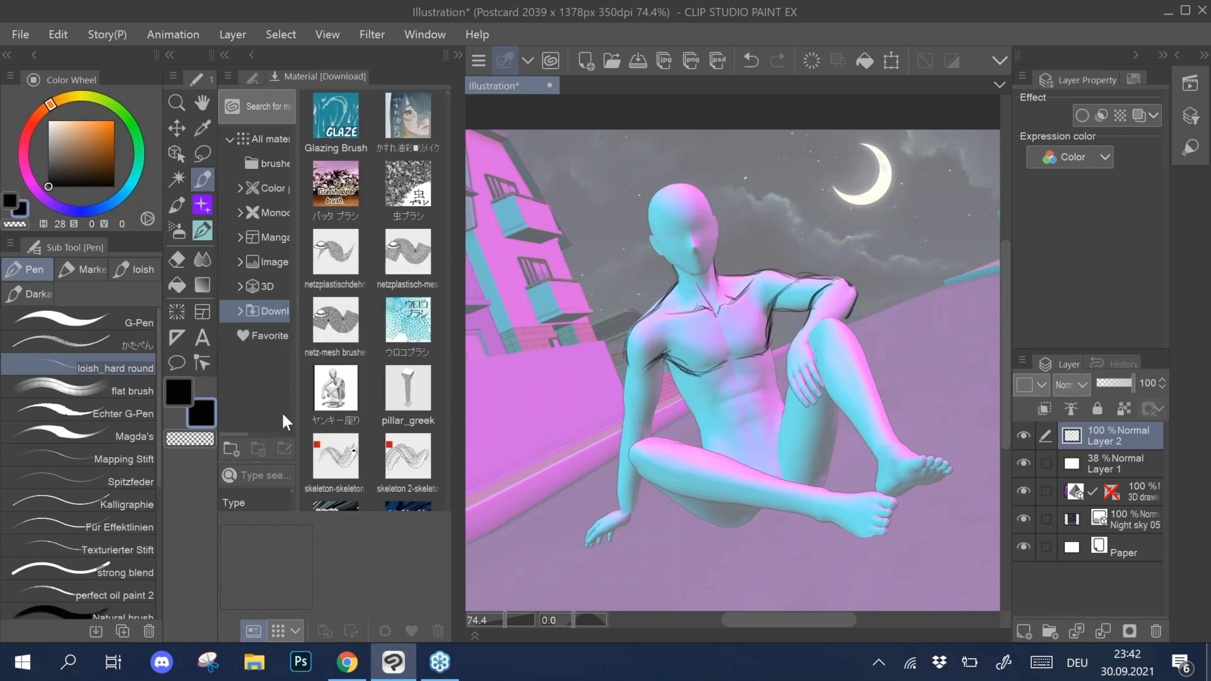
left_click(275, 290)
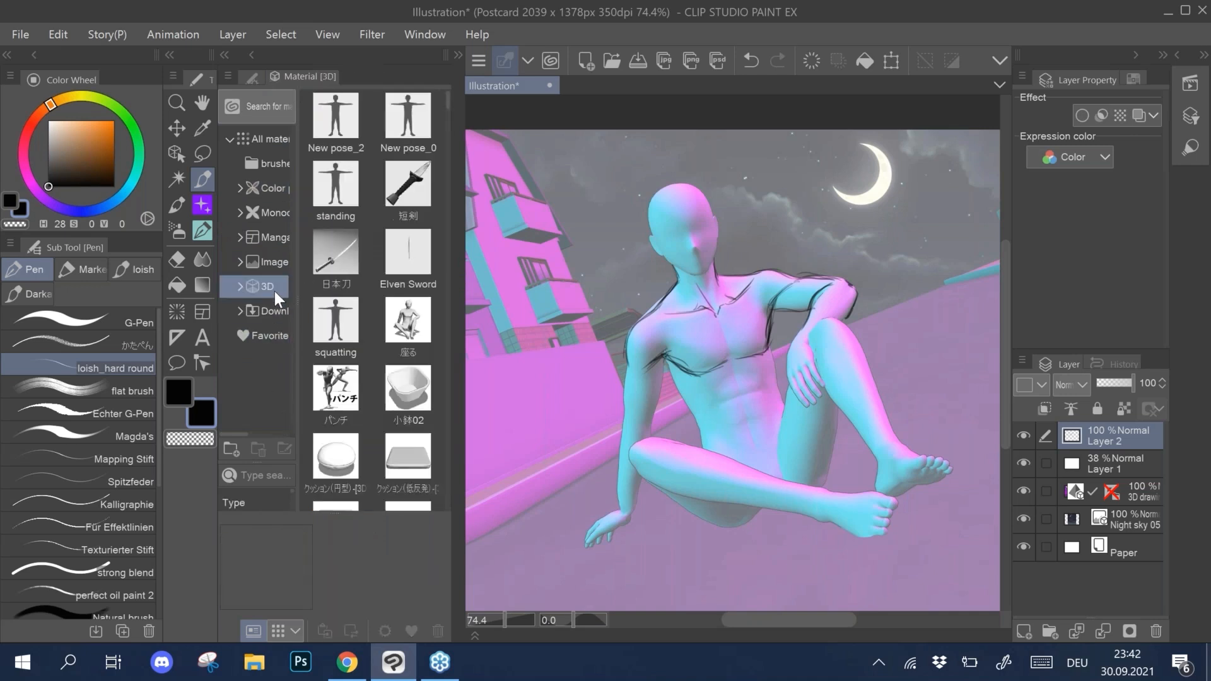
Step: Try to add the 日本刀 sword to the canvas while the sketch layer is active, and undo it
left_click(336, 263)
left_click_drag(335, 267, 876, 318)
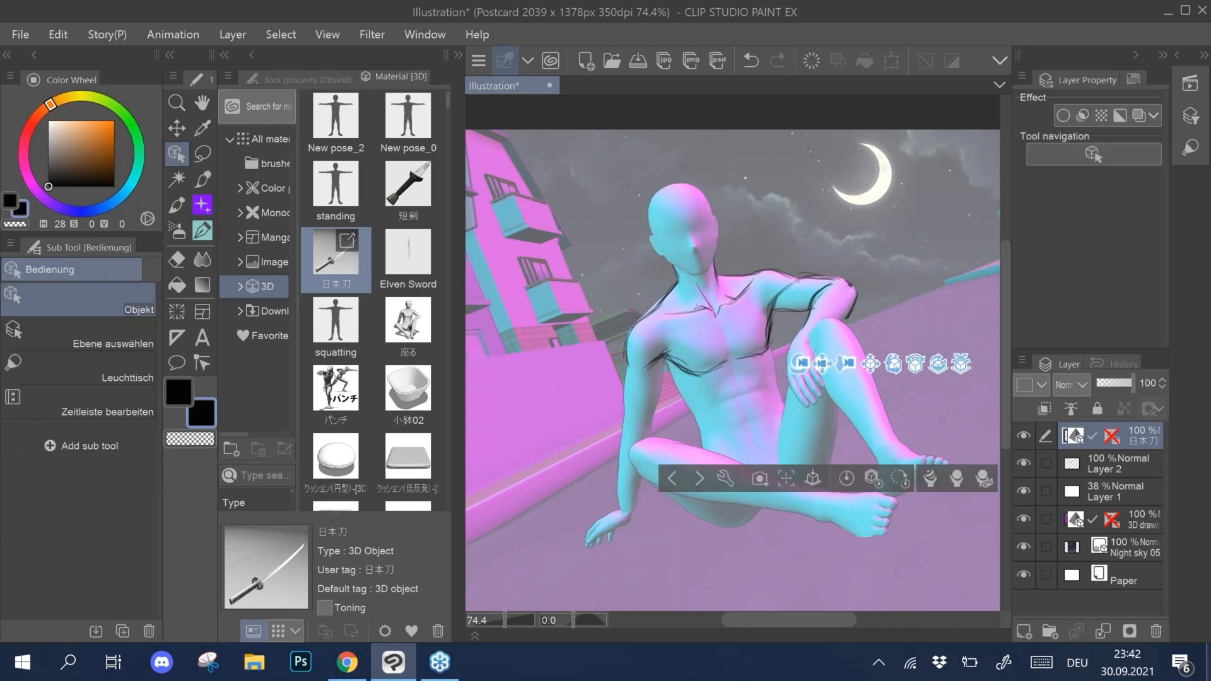
key("ctrl+z")
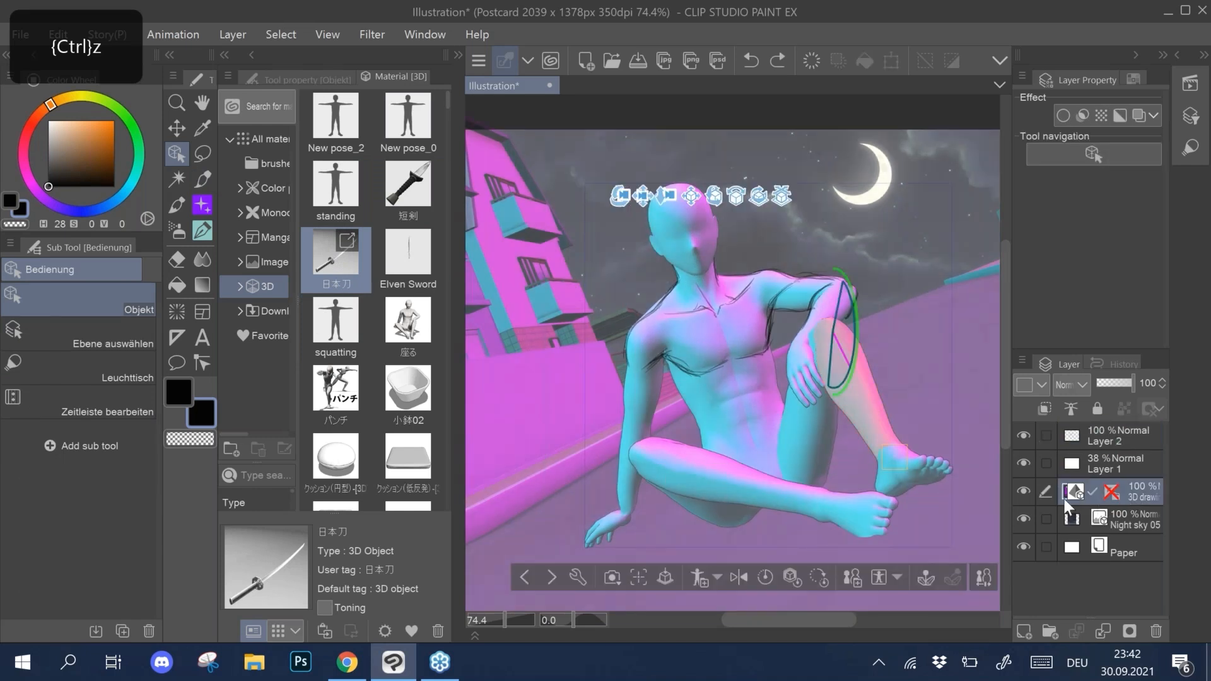
Step: Hide the white overlay layer and place the 日本刀 sword in the figure's 3D layer, standing diagonally behind the raised leg
left_click(1021, 465)
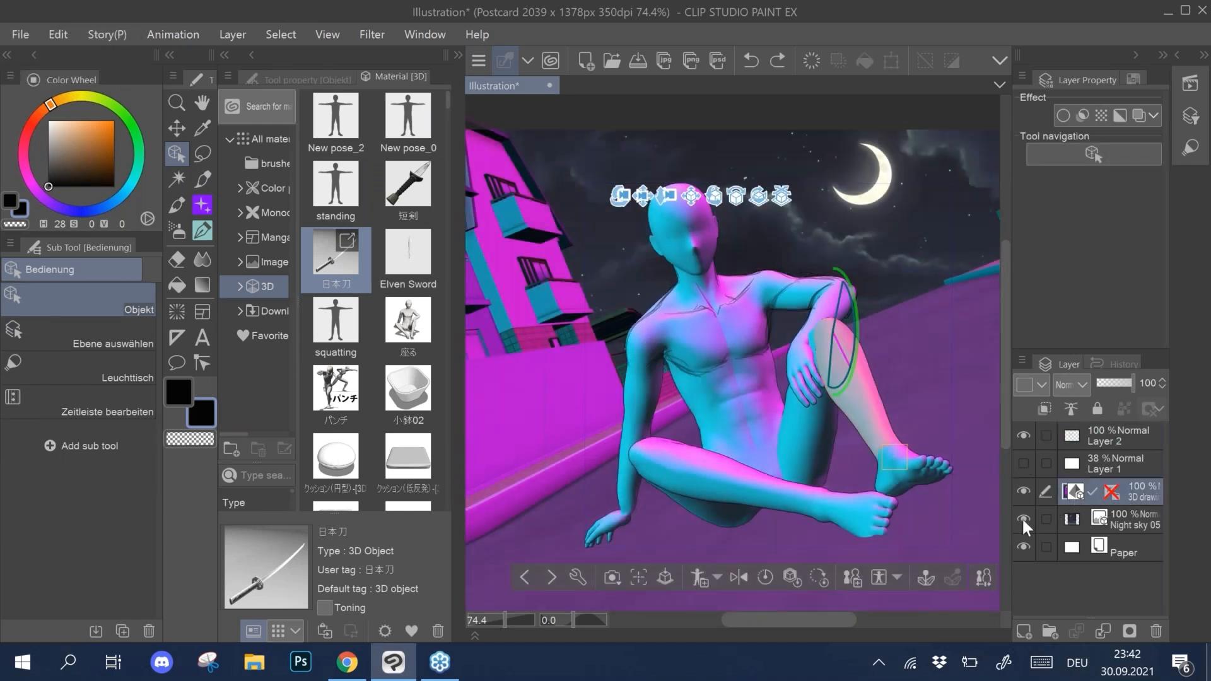
left_click_drag(334, 277, 918, 255)
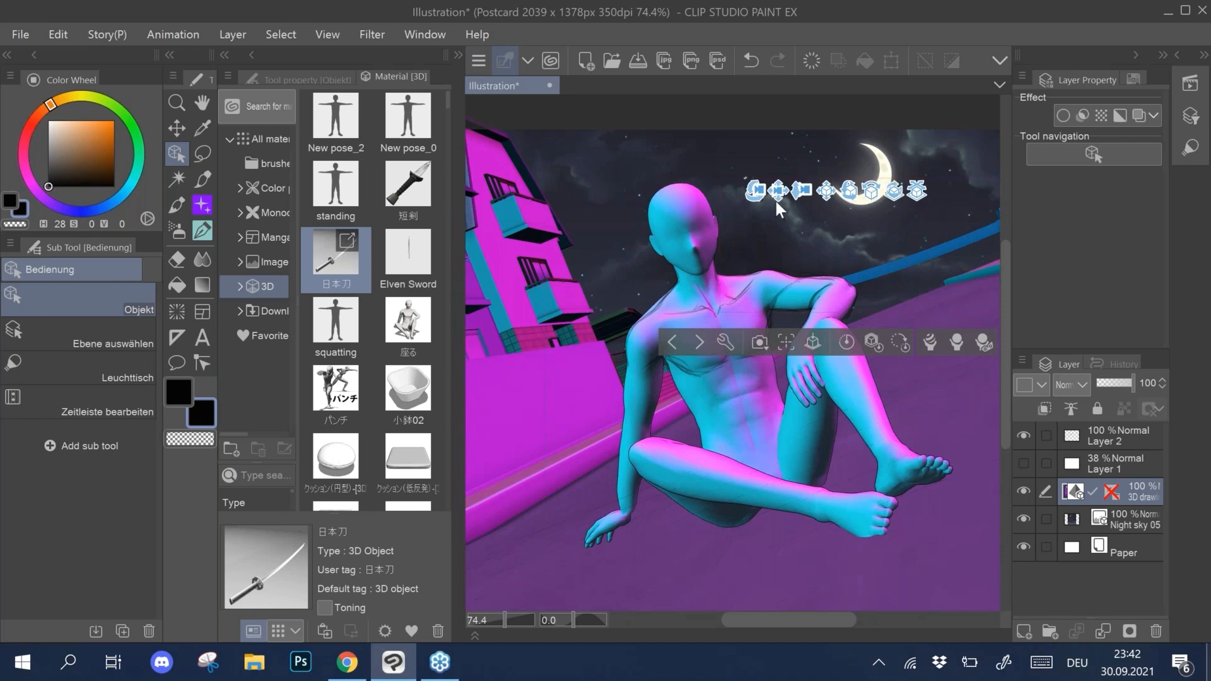
left_click_drag(739, 223, 699, 418)
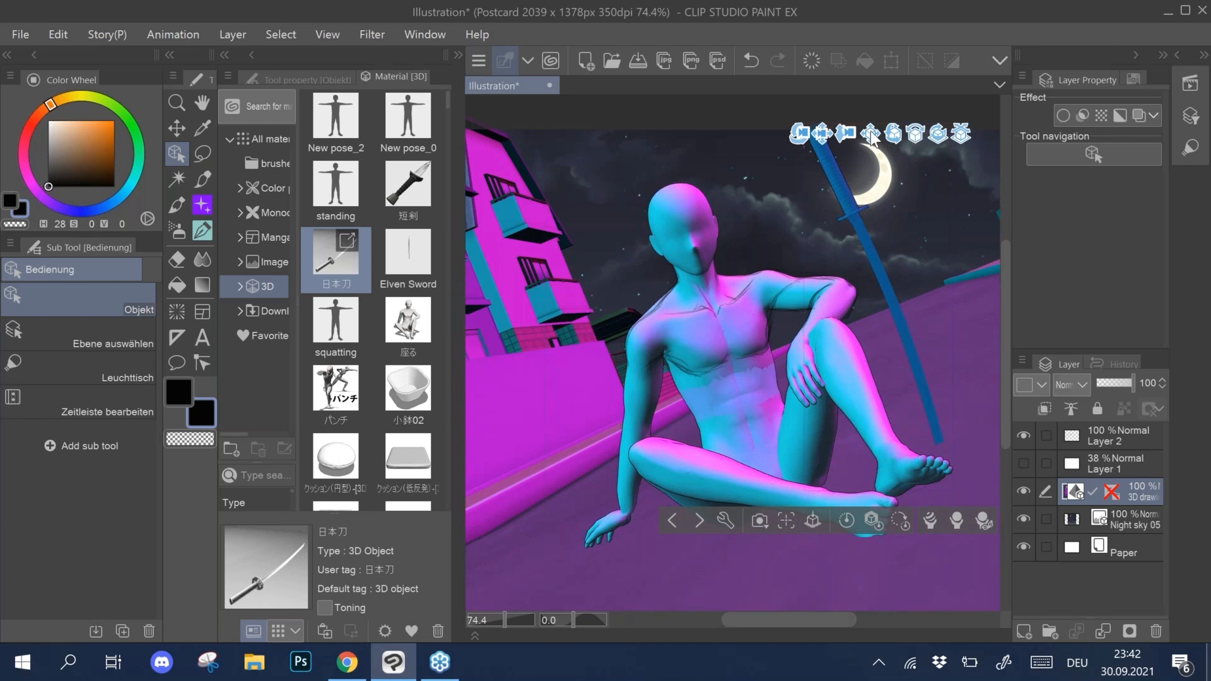
left_click_drag(868, 150, 883, 196)
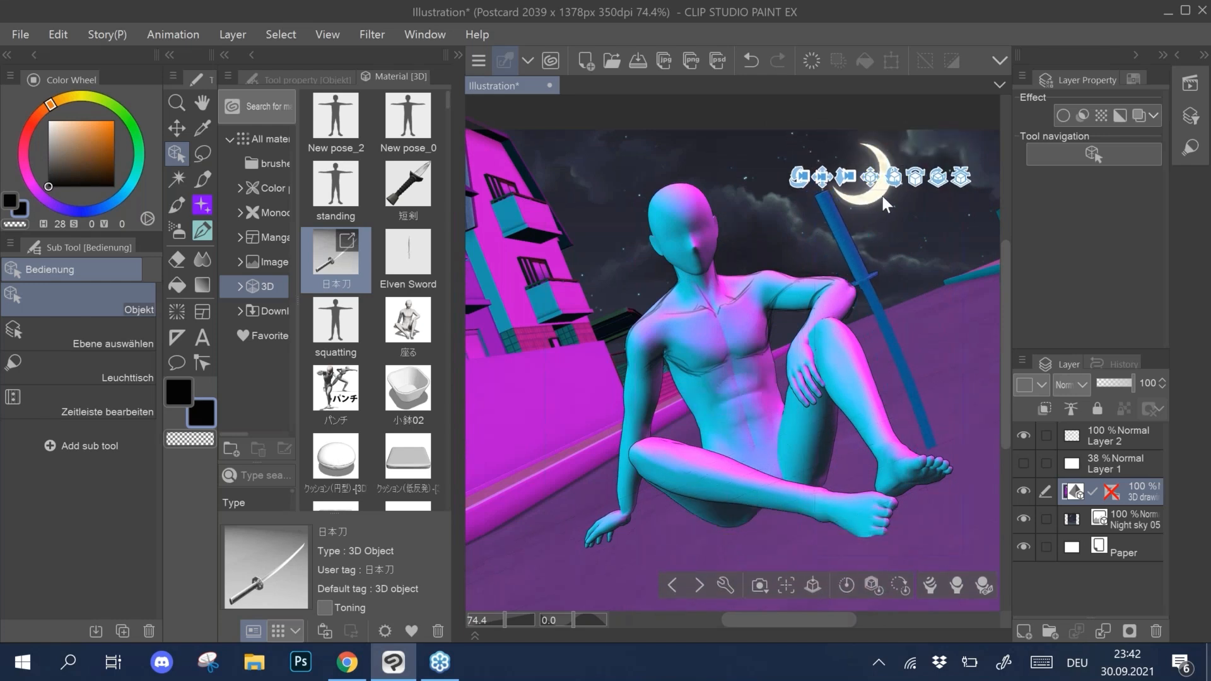
Step: Find the blue school bag 俺の3Dスクールバッグ among the 3D materials and add it to the canvas
left_click_drag(445, 101, 458, 127)
scroll(458, 127, "down", 2)
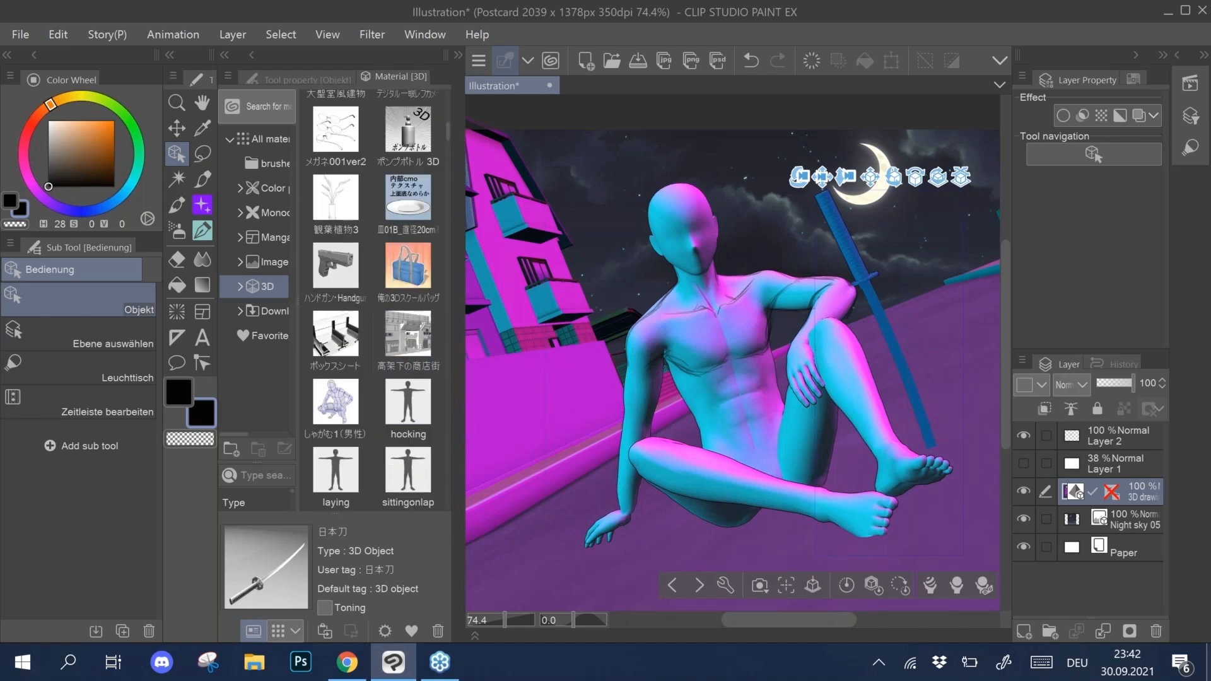
left_click_drag(409, 278, 566, 536)
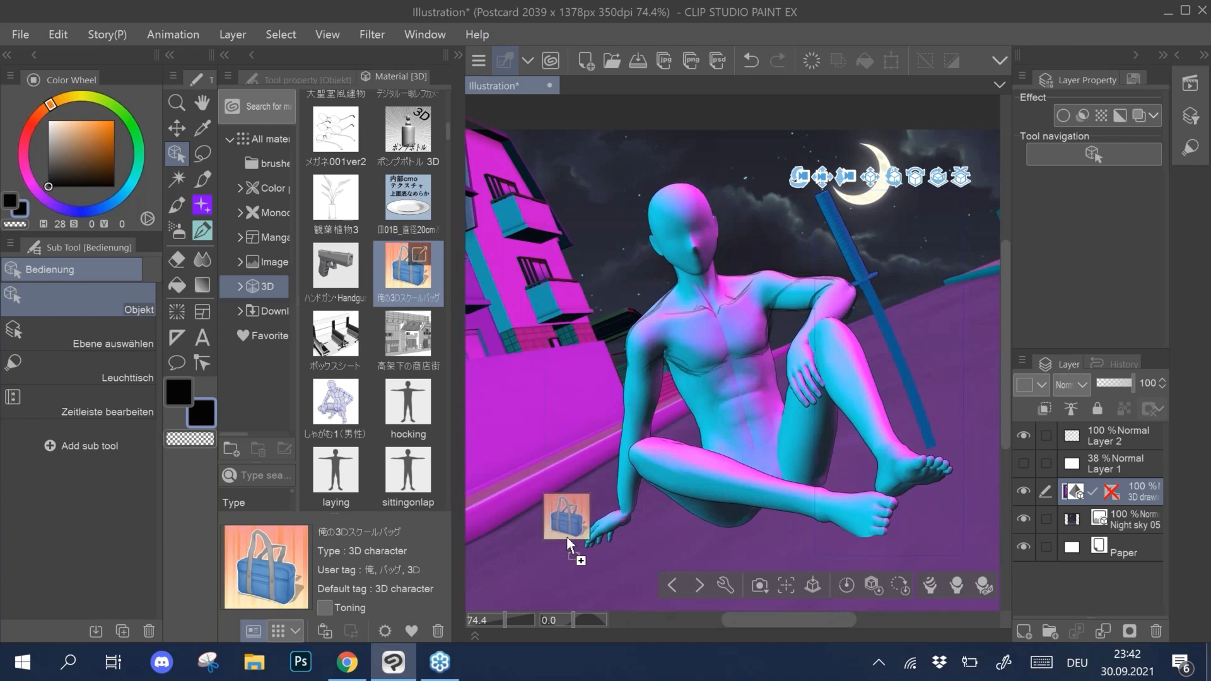
left_click_drag(567, 537, 567, 536)
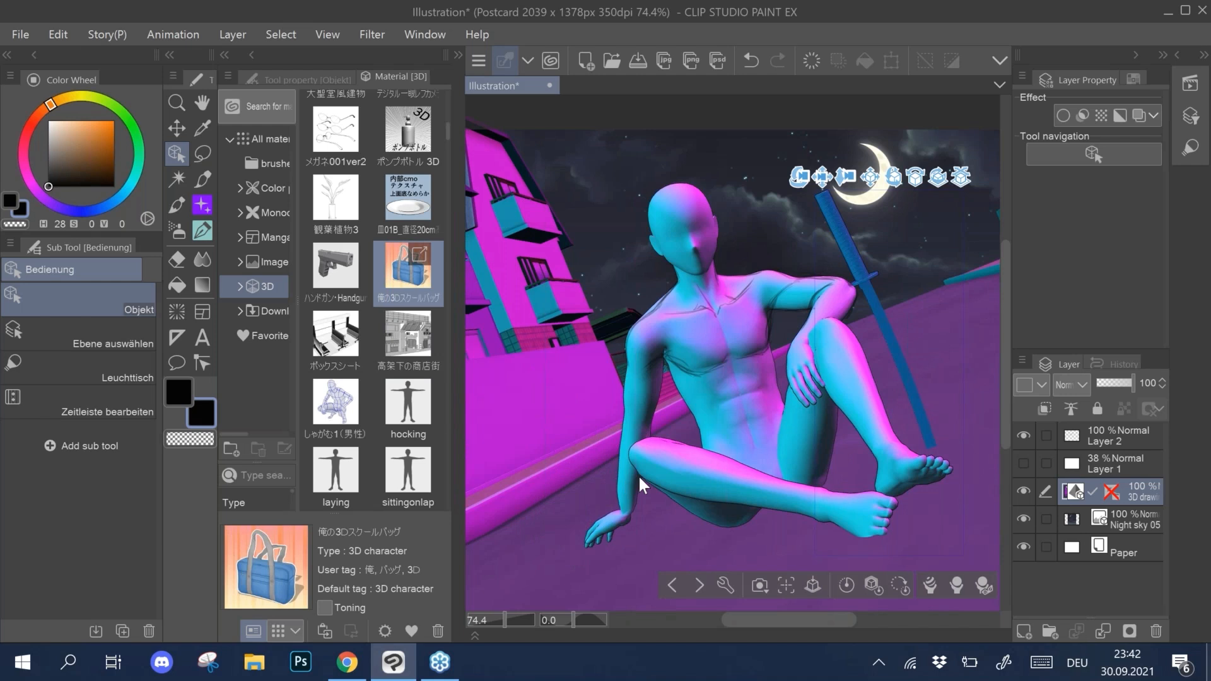
scroll(814, 364, "down", 3)
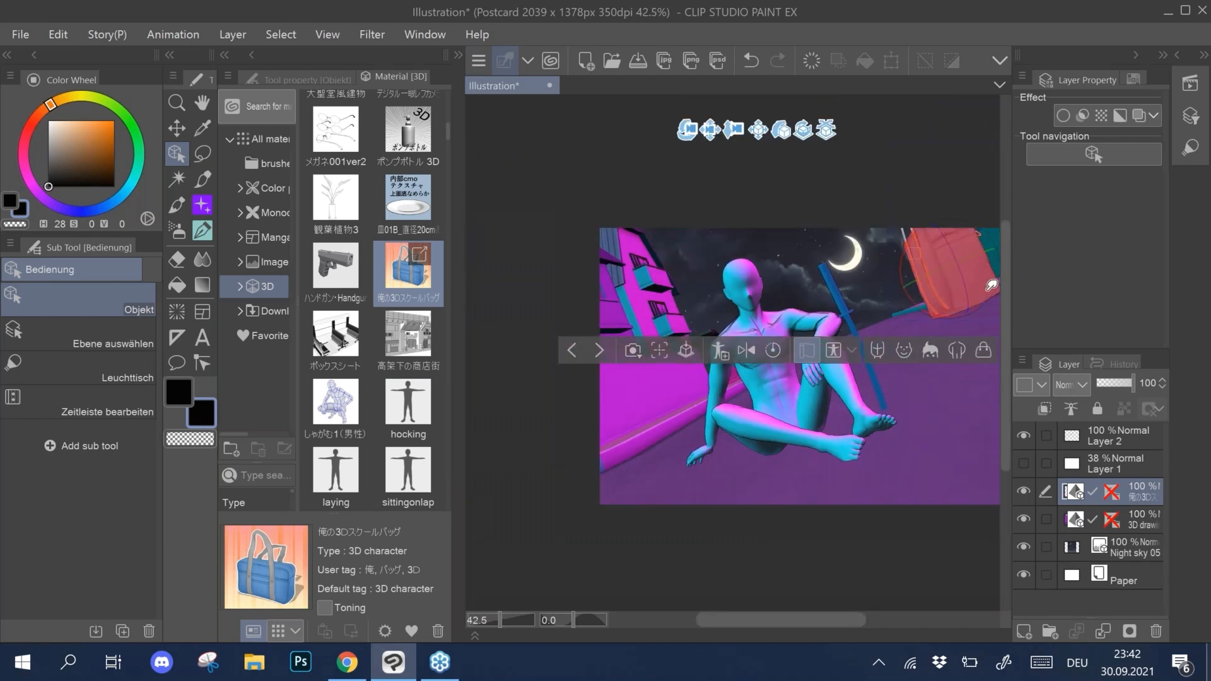
left_click_drag(992, 285, 972, 386)
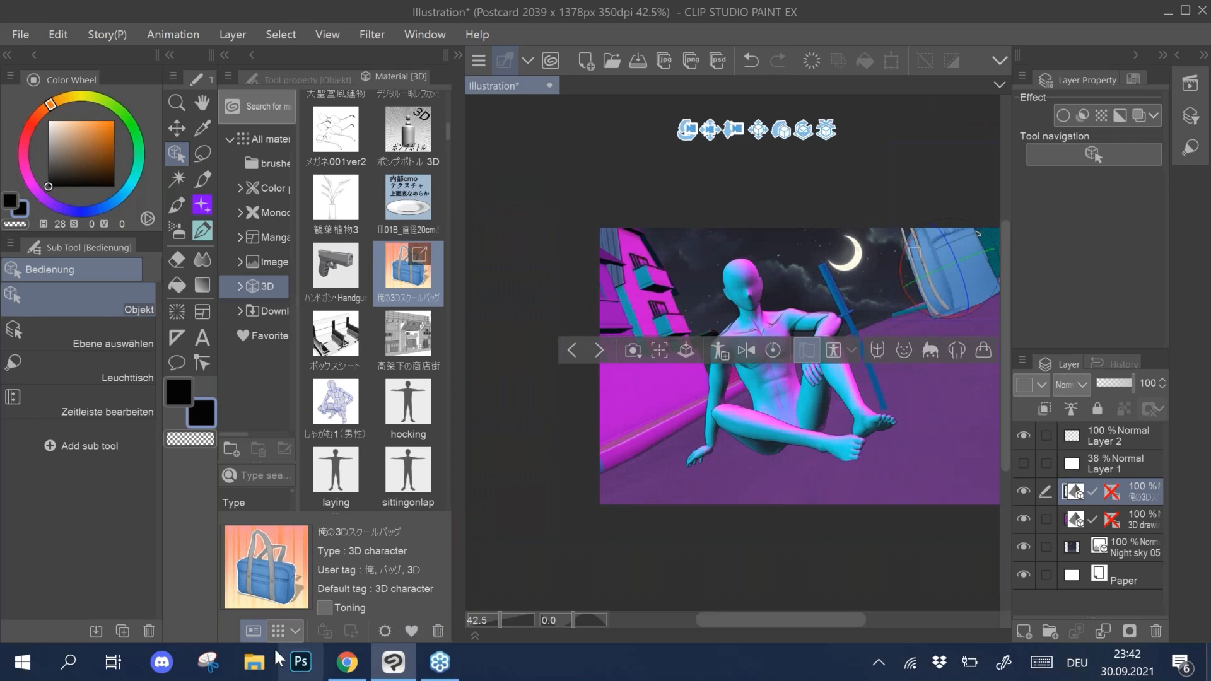
Step: Examine the bag's tool properties and its detailed Camera, Light Source, Character and Manga Perspective settings
left_click(253, 55)
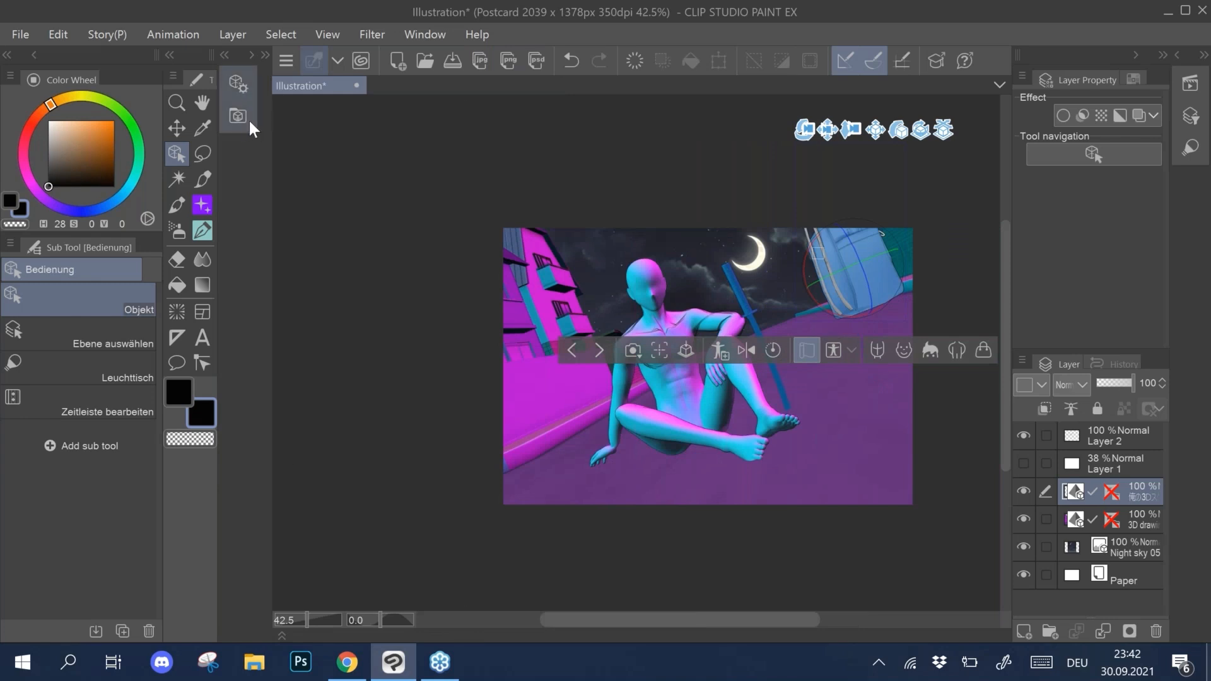
left_click(247, 119)
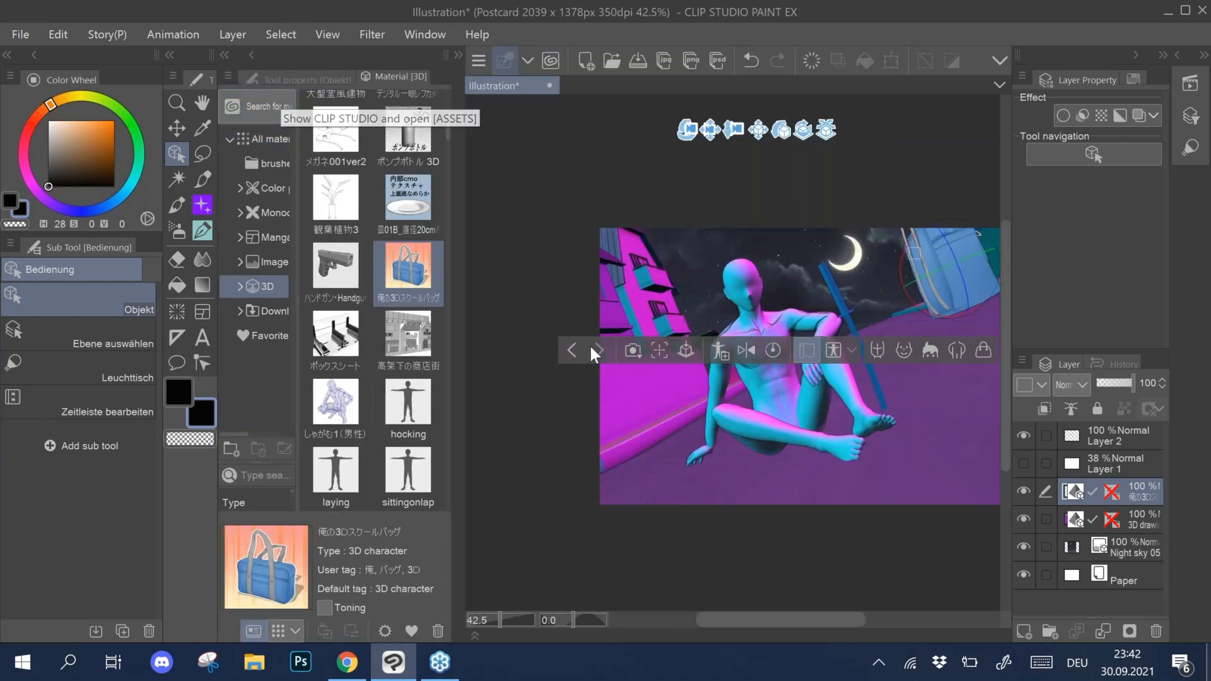
left_click(253, 54)
left_click(239, 85)
left_click(437, 625)
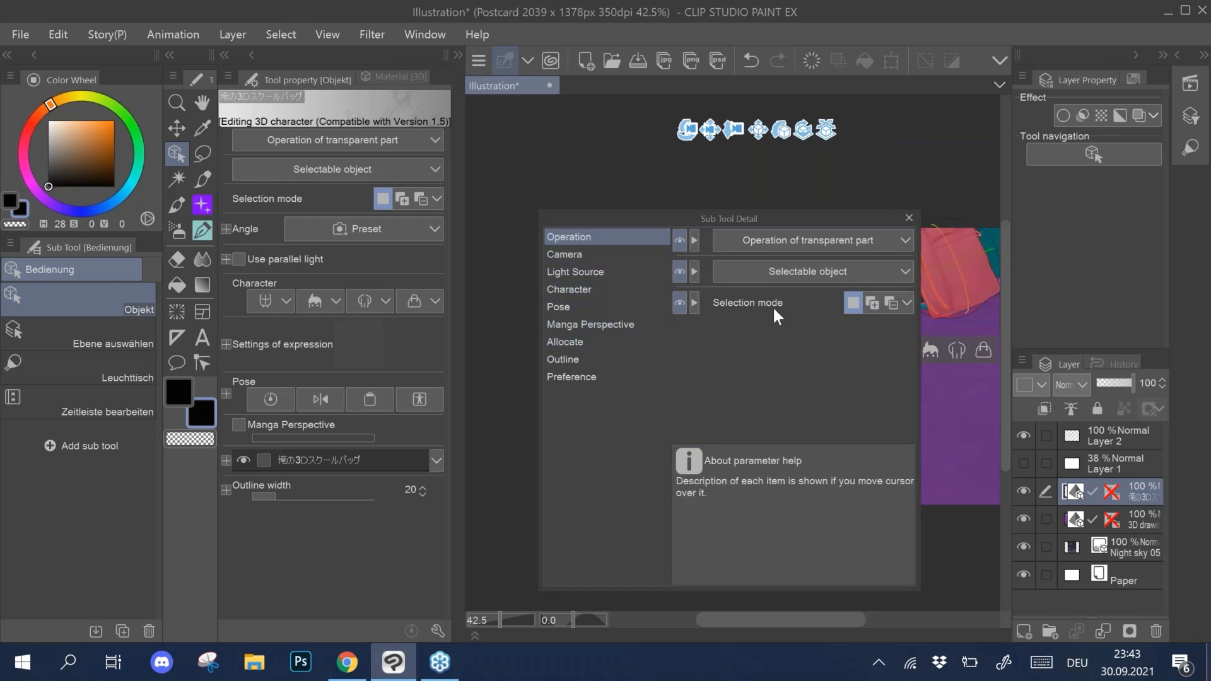
left_click(619, 257)
left_click(614, 273)
left_click(604, 289)
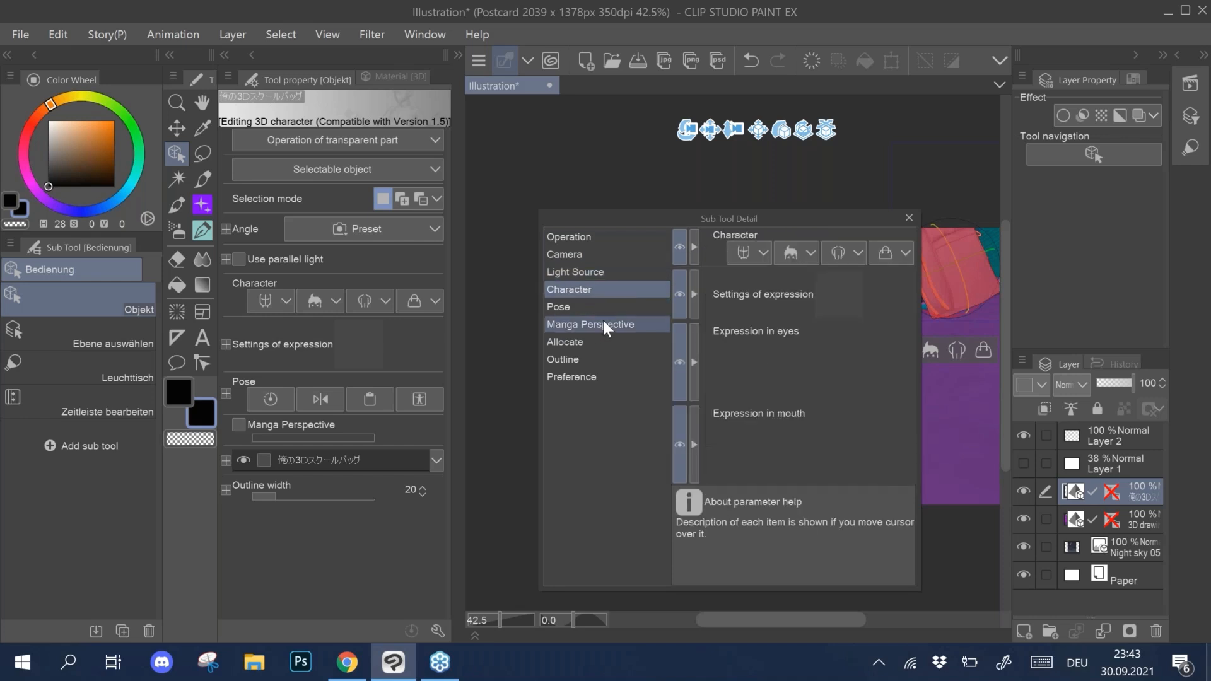
left_click(604, 326)
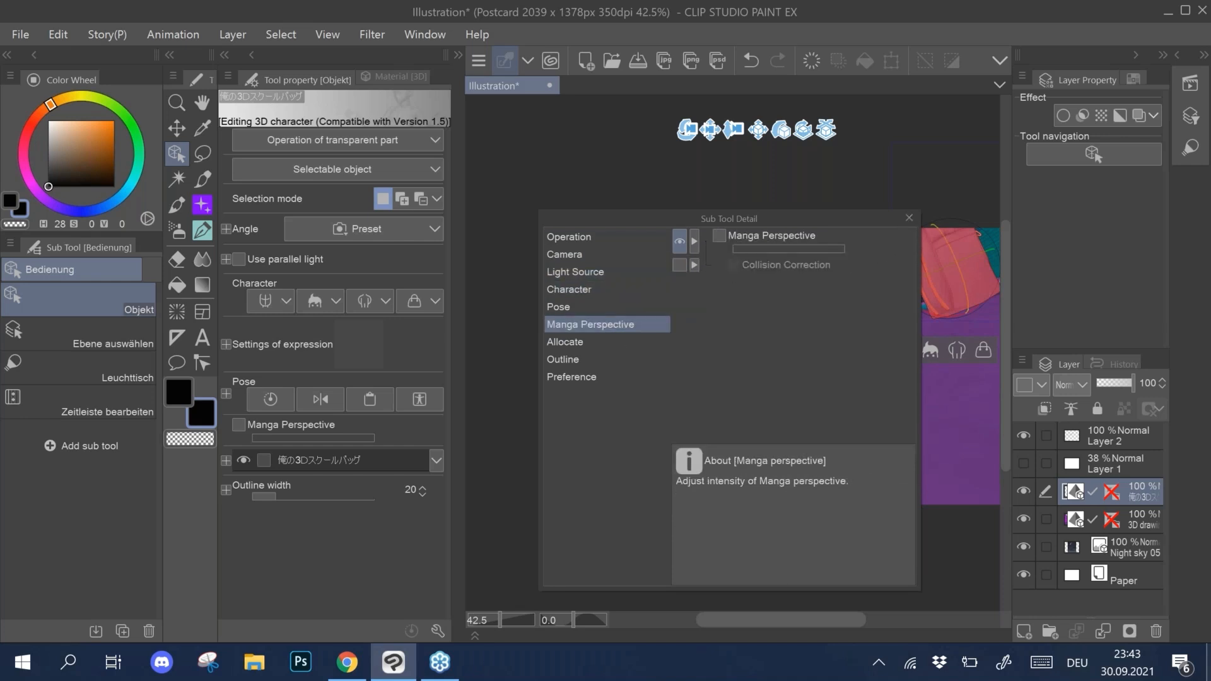
left_click(909, 218)
left_click(408, 232)
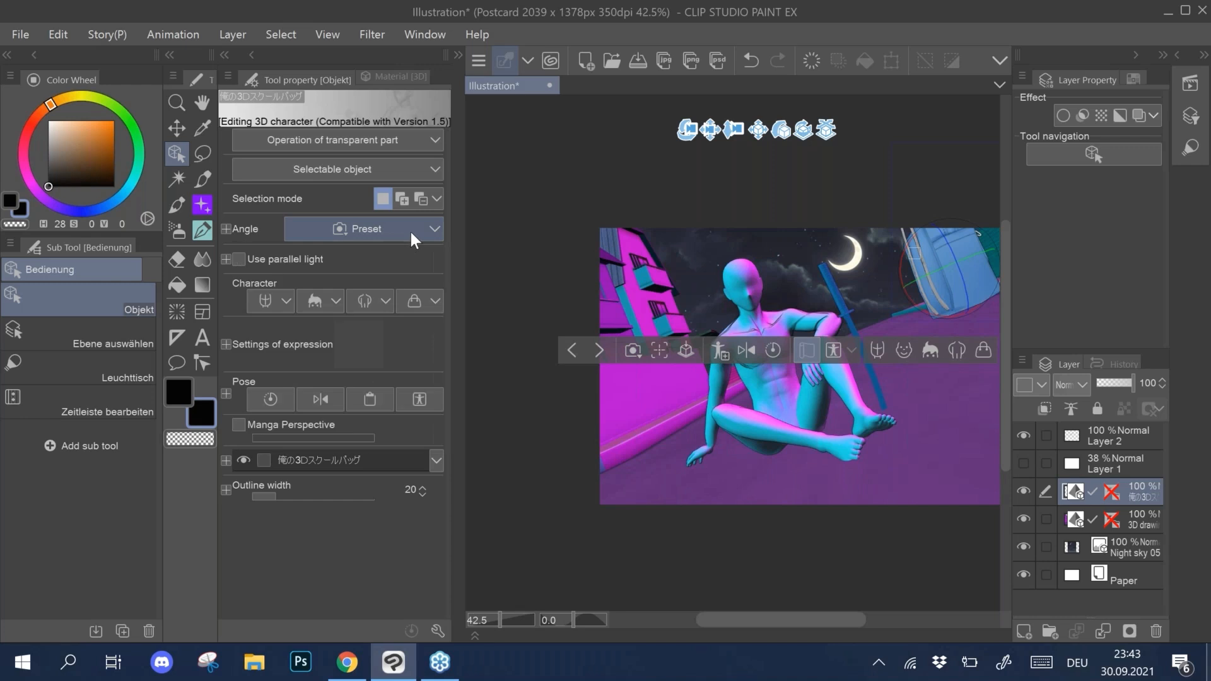
Step: Move the bag onto the ground beside the figure's supporting hand and rotate it to face the view
left_click_drag(971, 275, 889, 313)
left_click_drag(984, 296, 862, 303)
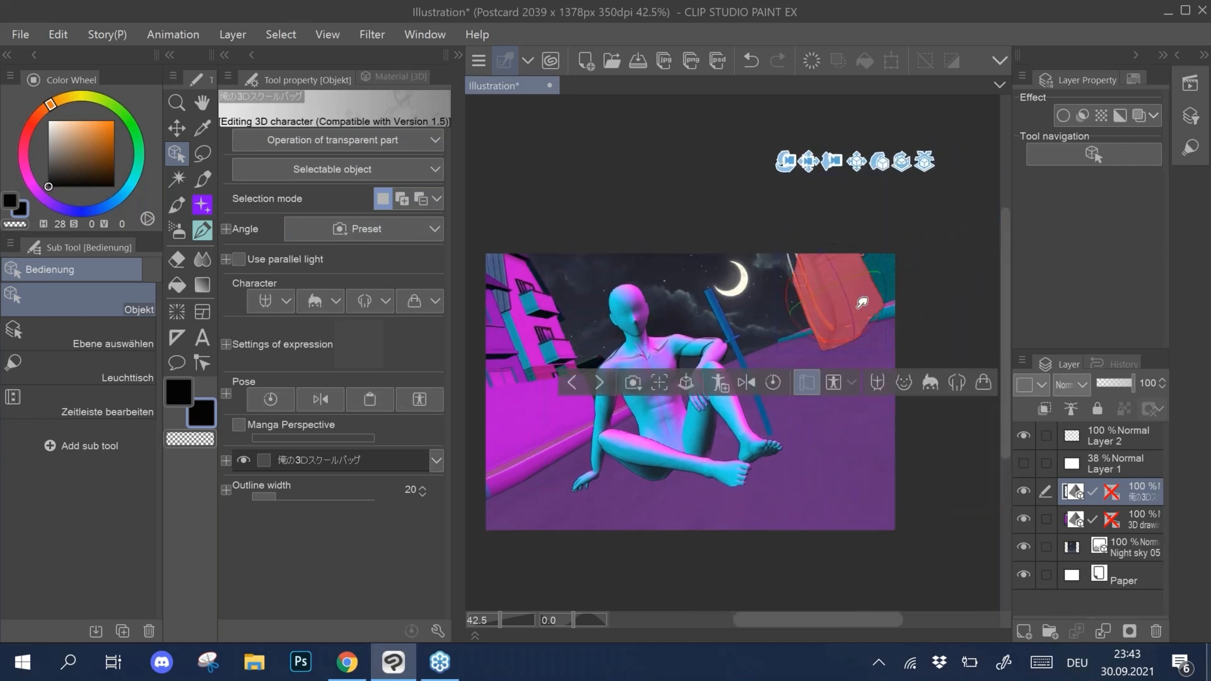
left_click_drag(904, 162, 597, 499)
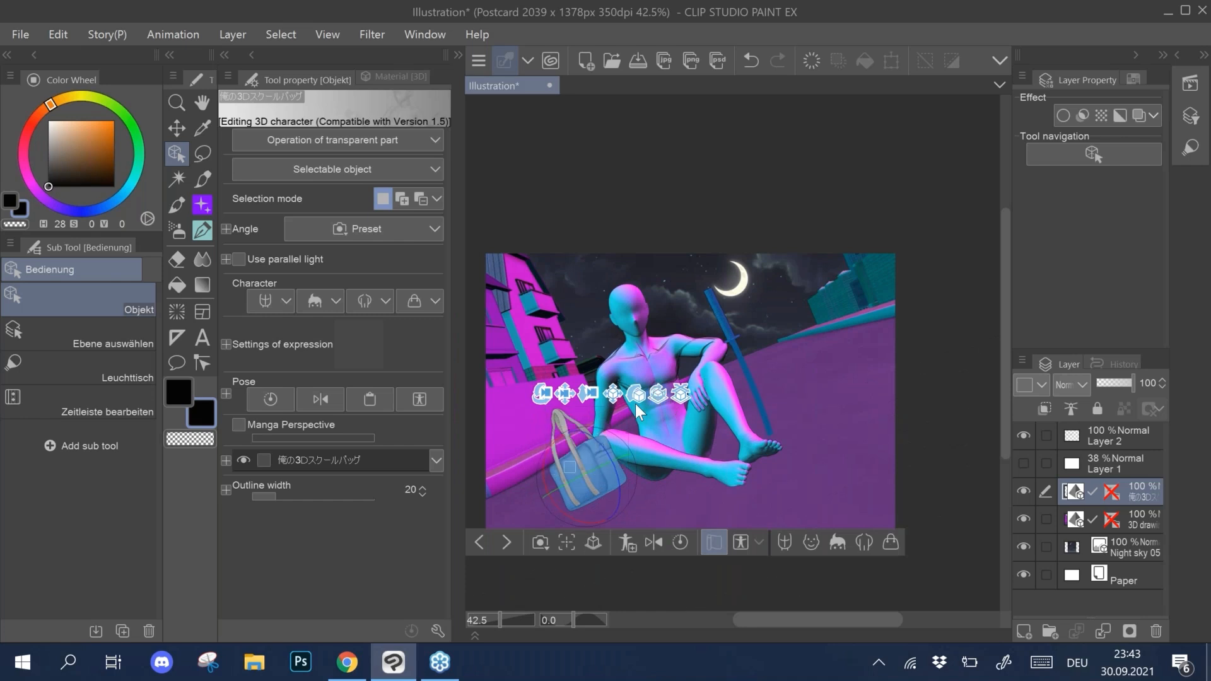
left_click_drag(637, 398, 736, 336)
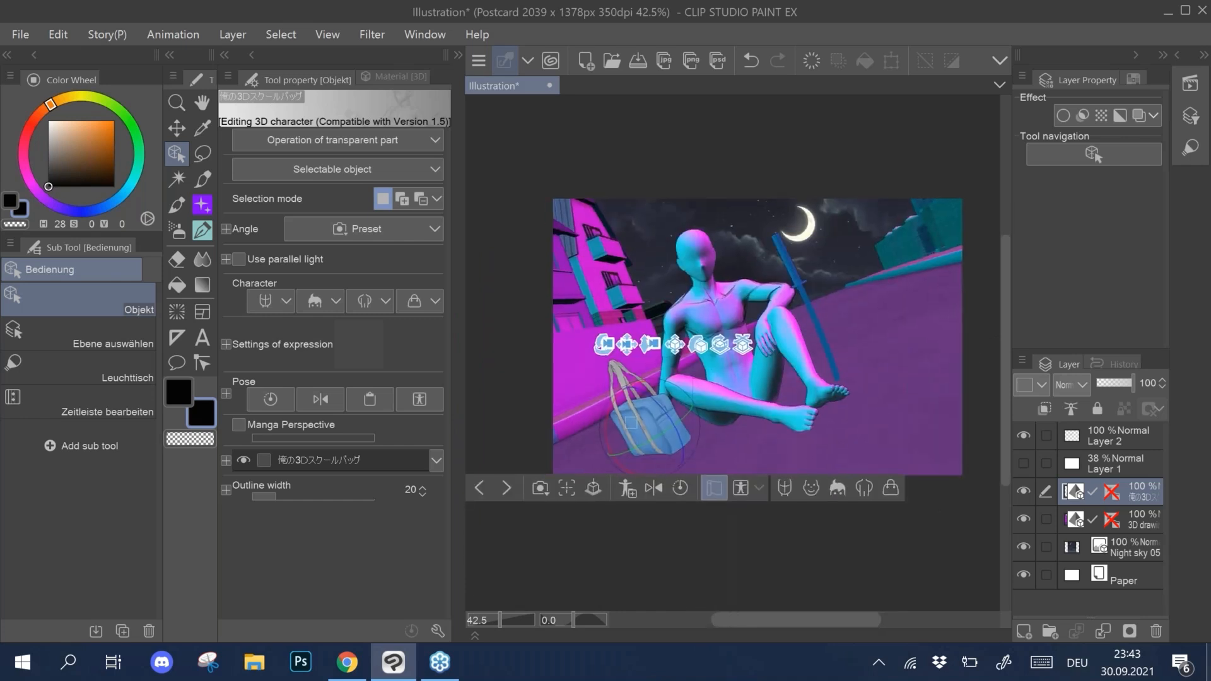
Step: Delete the bag's separate layer above the figure's 3D layer
left_click(1062, 530)
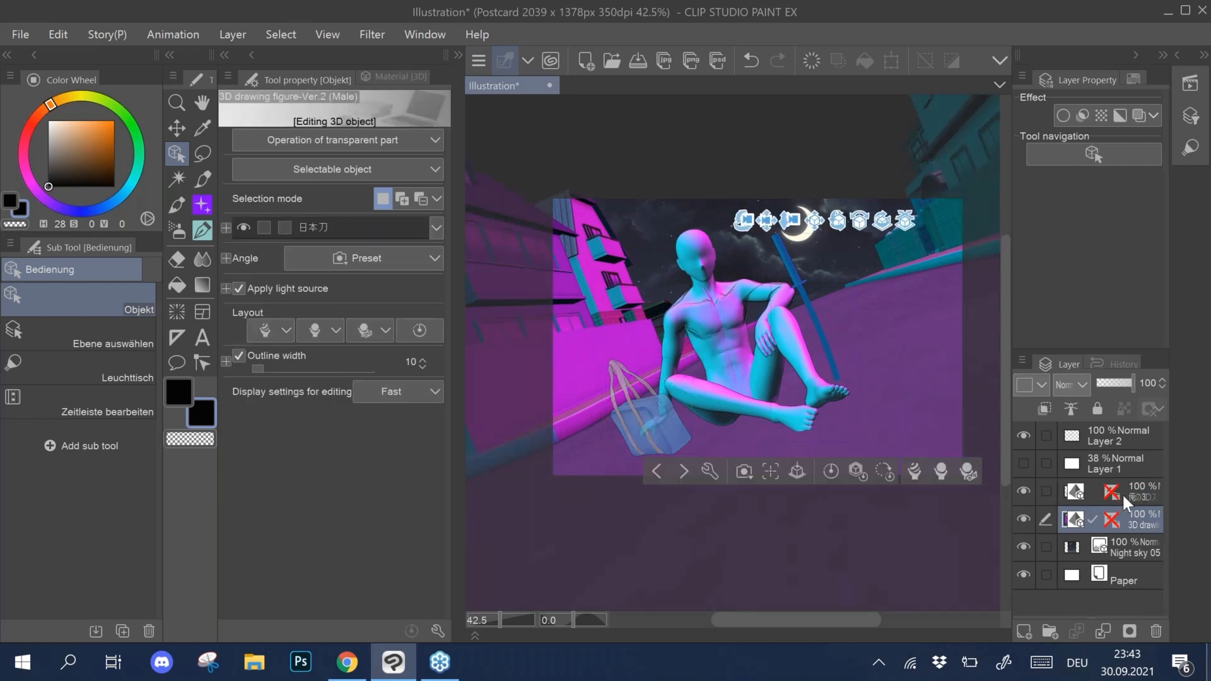
left_click(1122, 494)
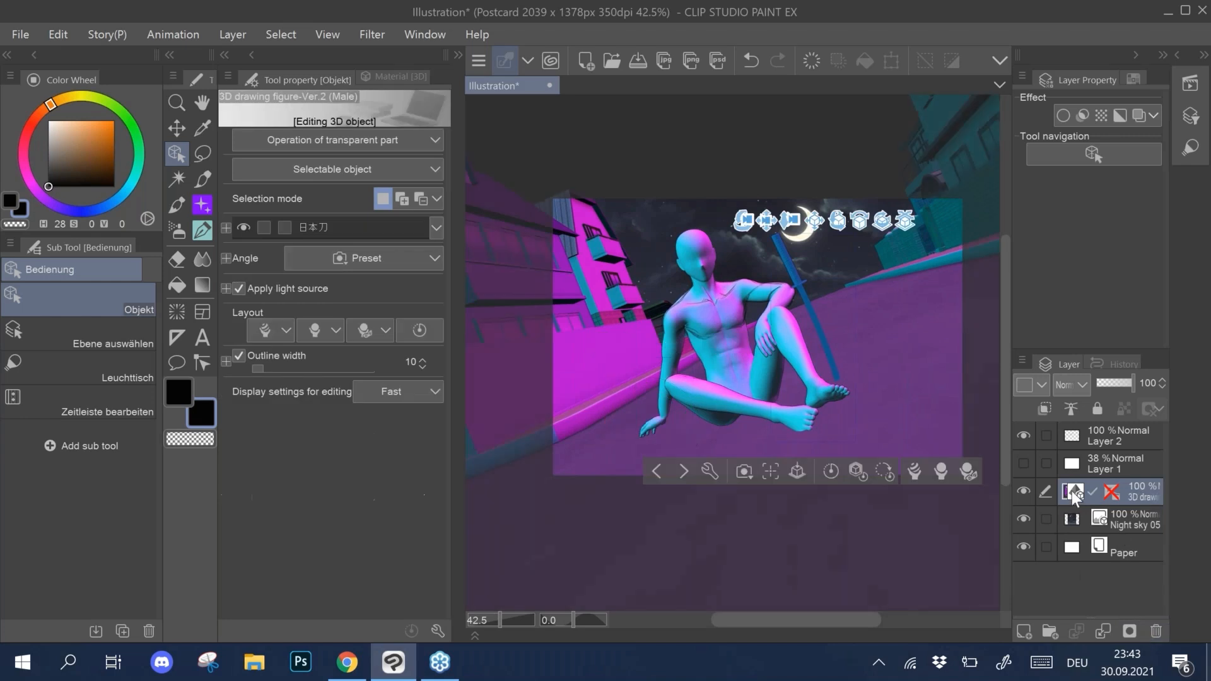
Step: Try to add the school bag again with the figure's 3D layer selected, and delete the layer it creates
left_click(253, 53)
left_click(251, 55)
left_click(252, 56)
left_click(243, 115)
left_click_drag(408, 268, 899, 365)
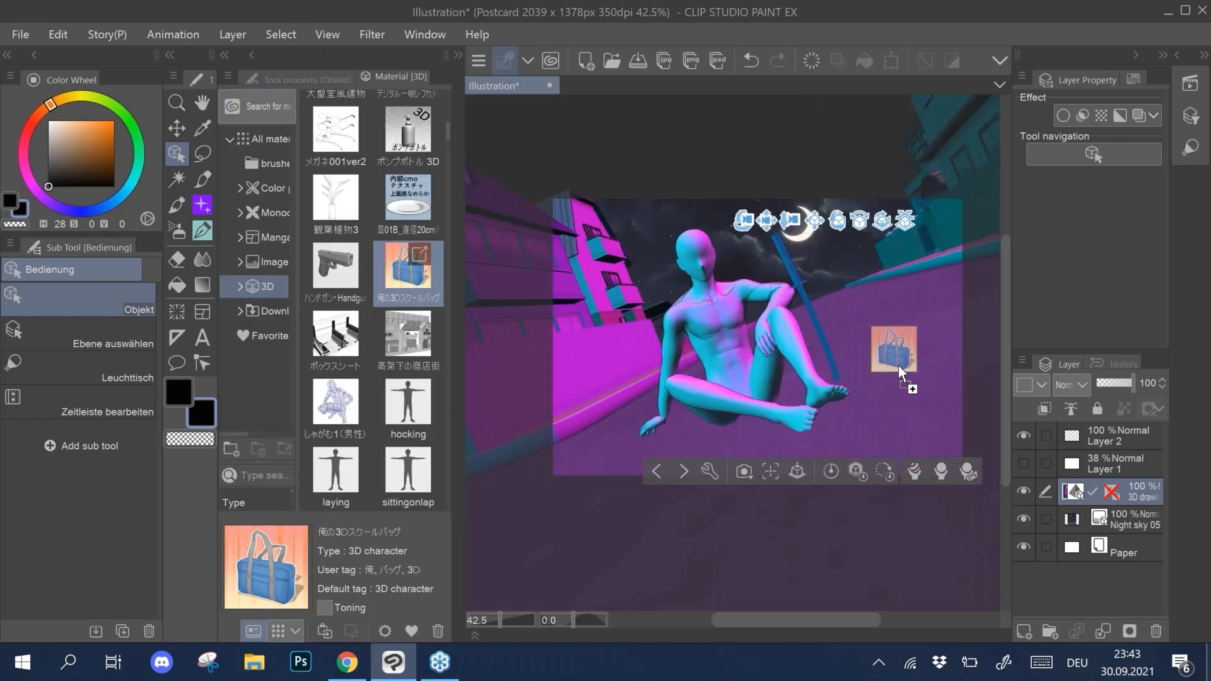
left_click_drag(898, 366, 898, 365)
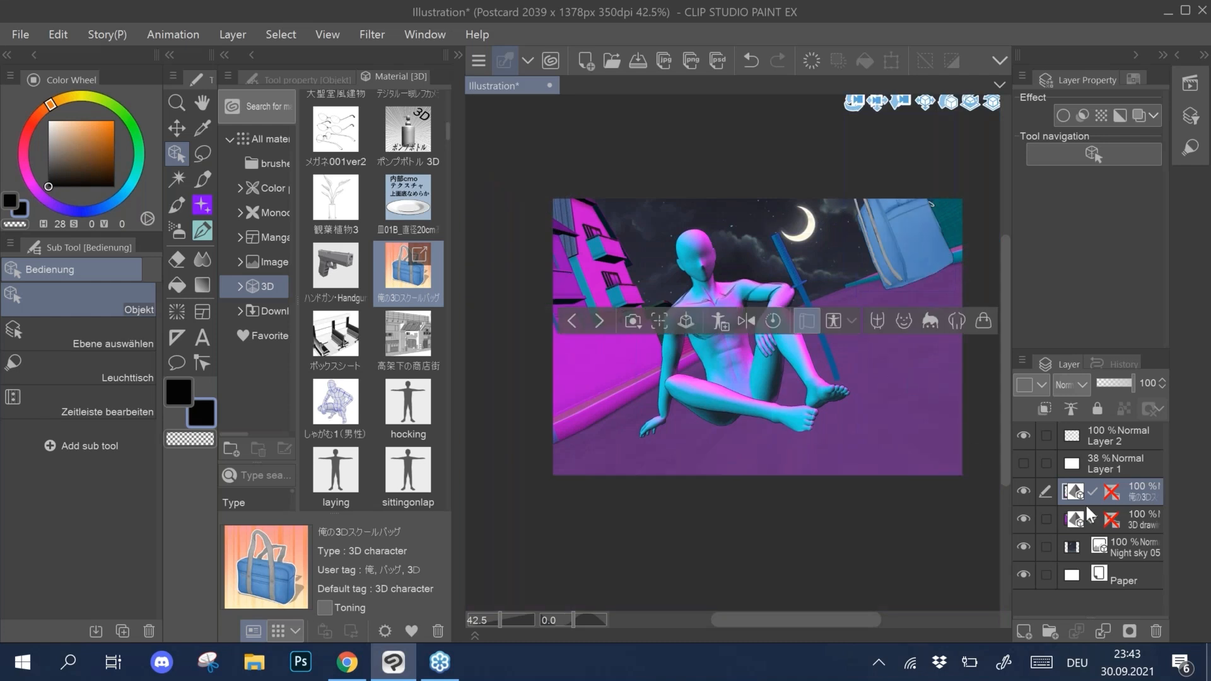
left_click(1158, 630)
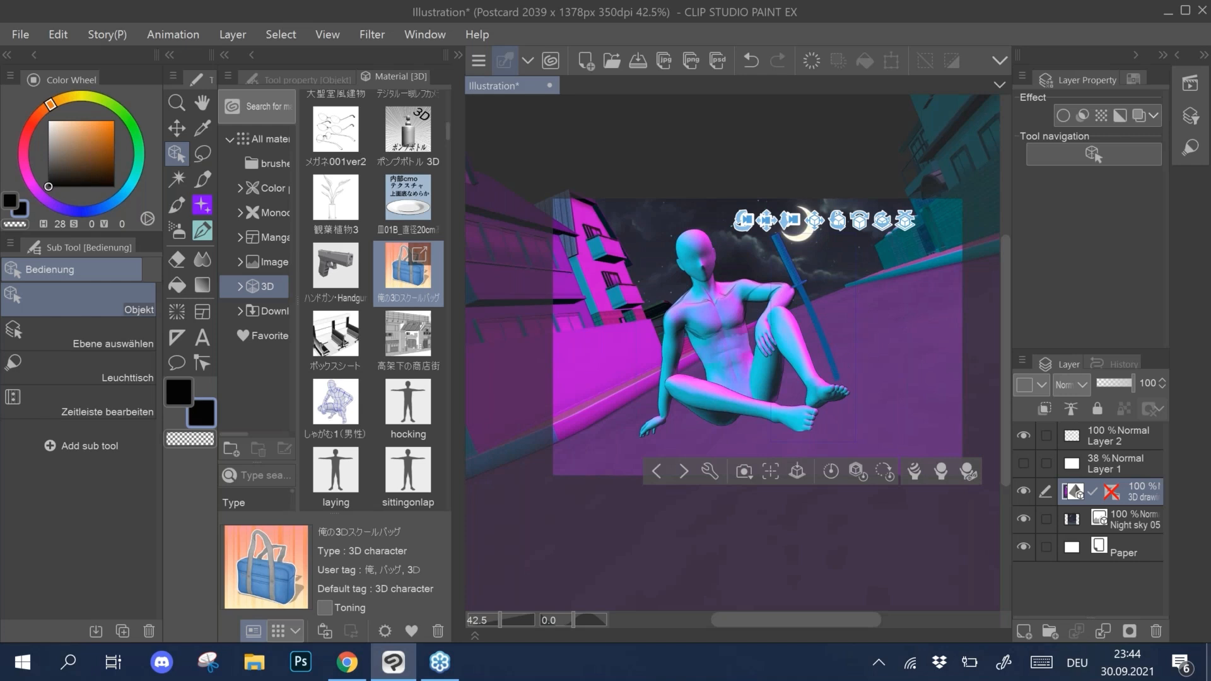
Step: Add the 3D drawing figure-Ver.2 (Male) from the body type materials to the scene beside the seated figure and select it
left_click(254, 55)
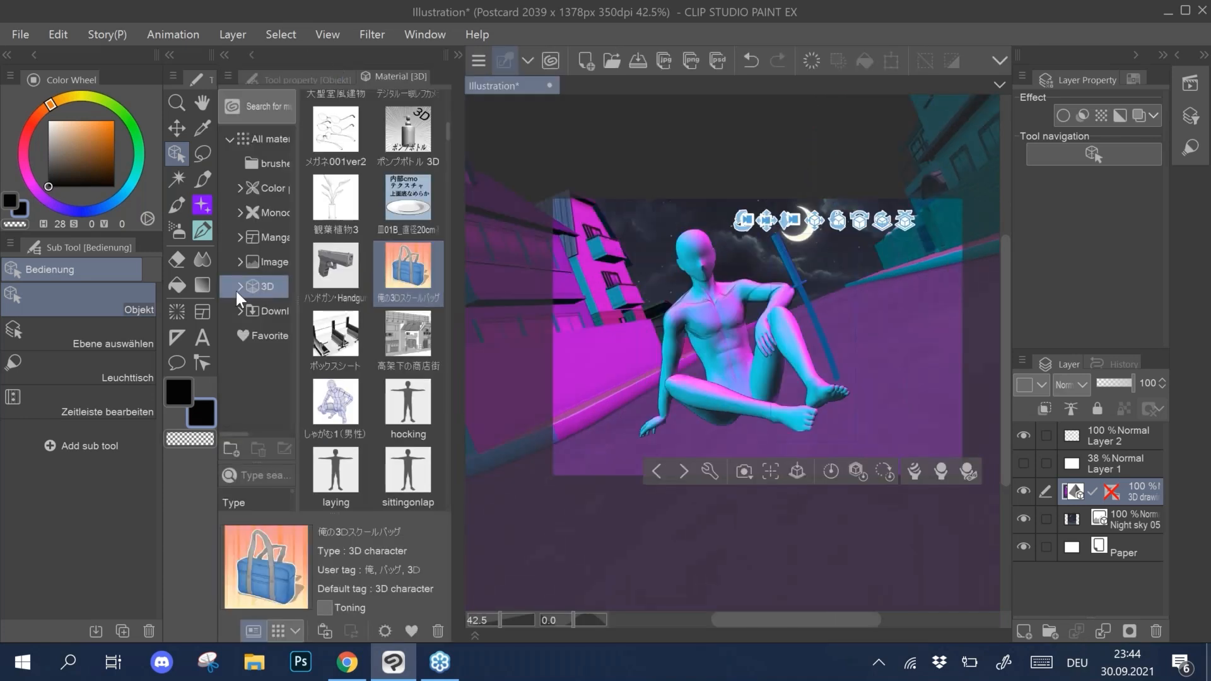
left_click(241, 287)
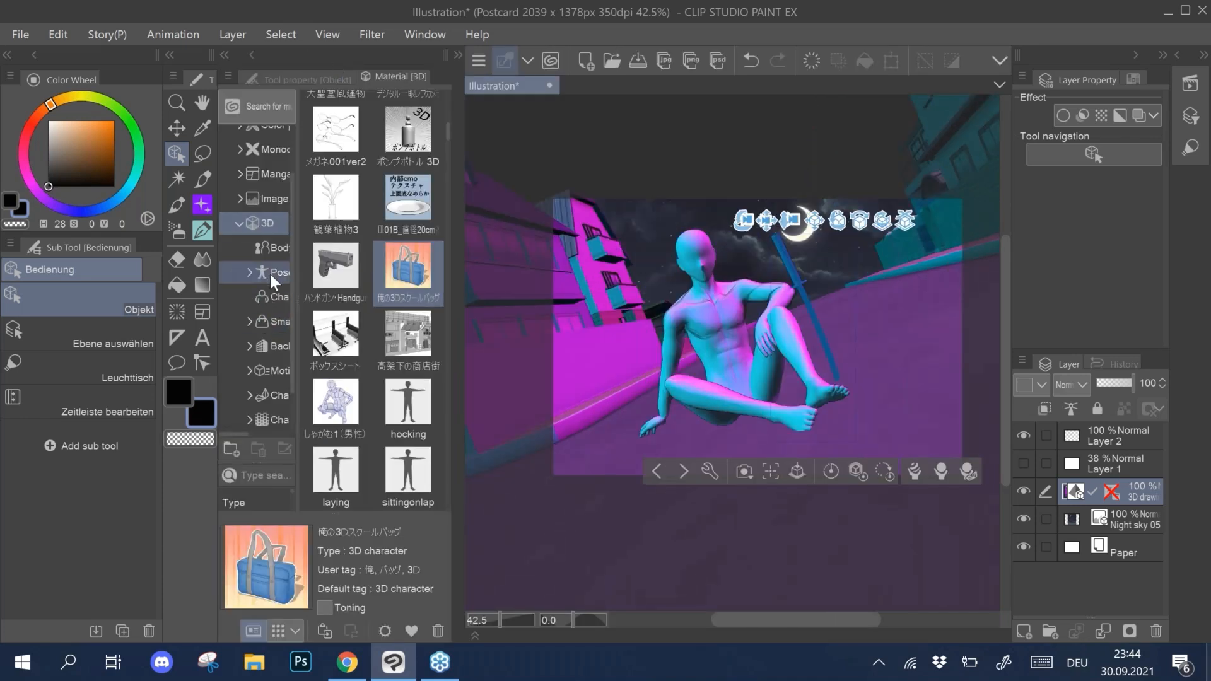
left_click(277, 248)
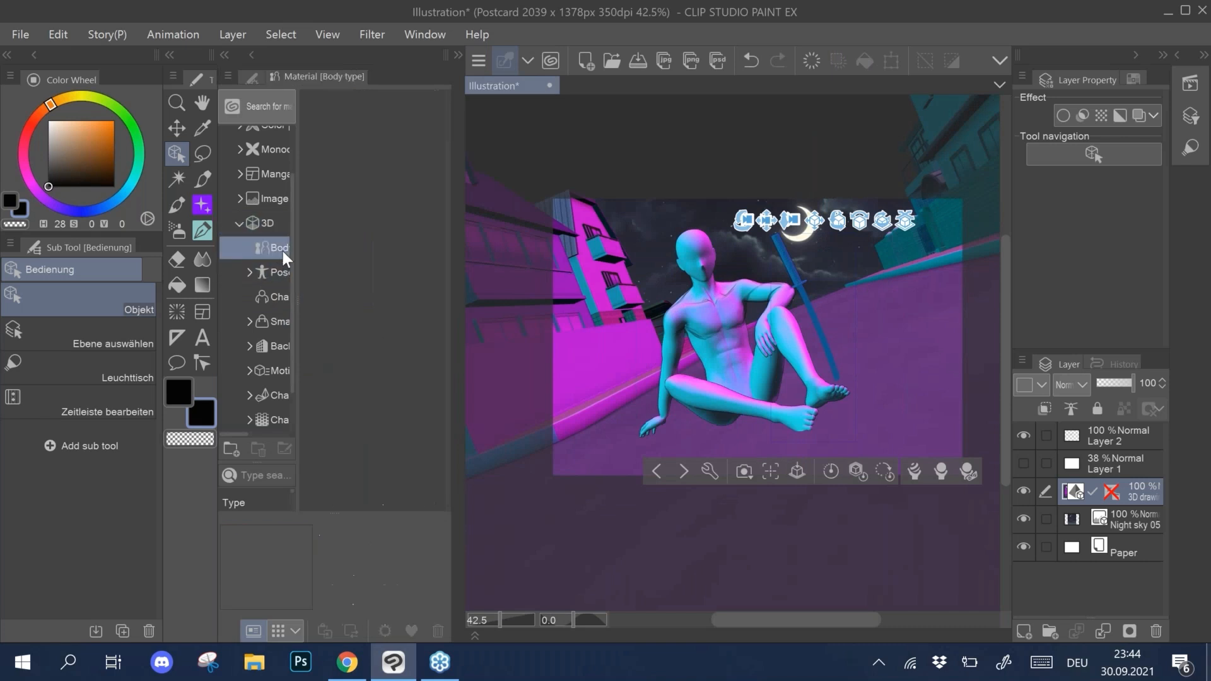
mouse_move(366, 126)
left_mouse_down()
mouse_move(744, 248)
mouse_move(903, 354)
left_mouse_up()
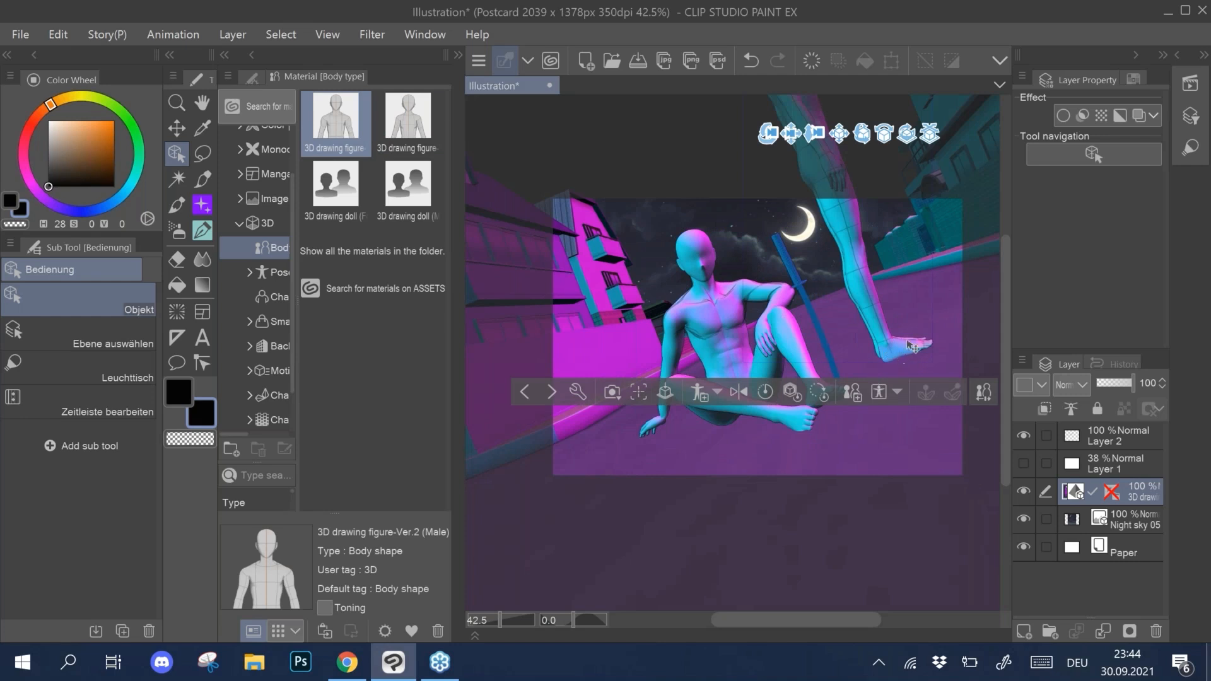
left_click(861, 151)
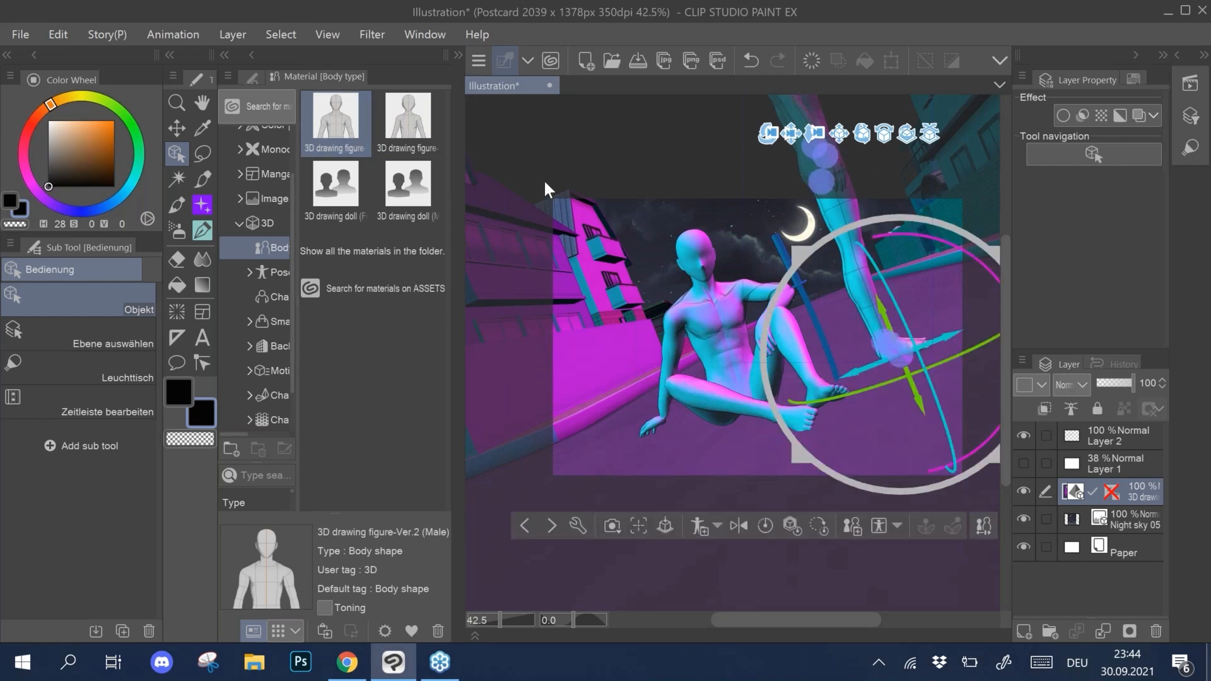
Step: Try adding another male 3D drawing figure on a separate layer above Layer 1, move and rotate it, and delete that layer
left_click(1054, 461)
mouse_move(362, 123)
left_mouse_down()
mouse_move(806, 203)
mouse_move(833, 249)
mouse_move(825, 240)
left_mouse_up()
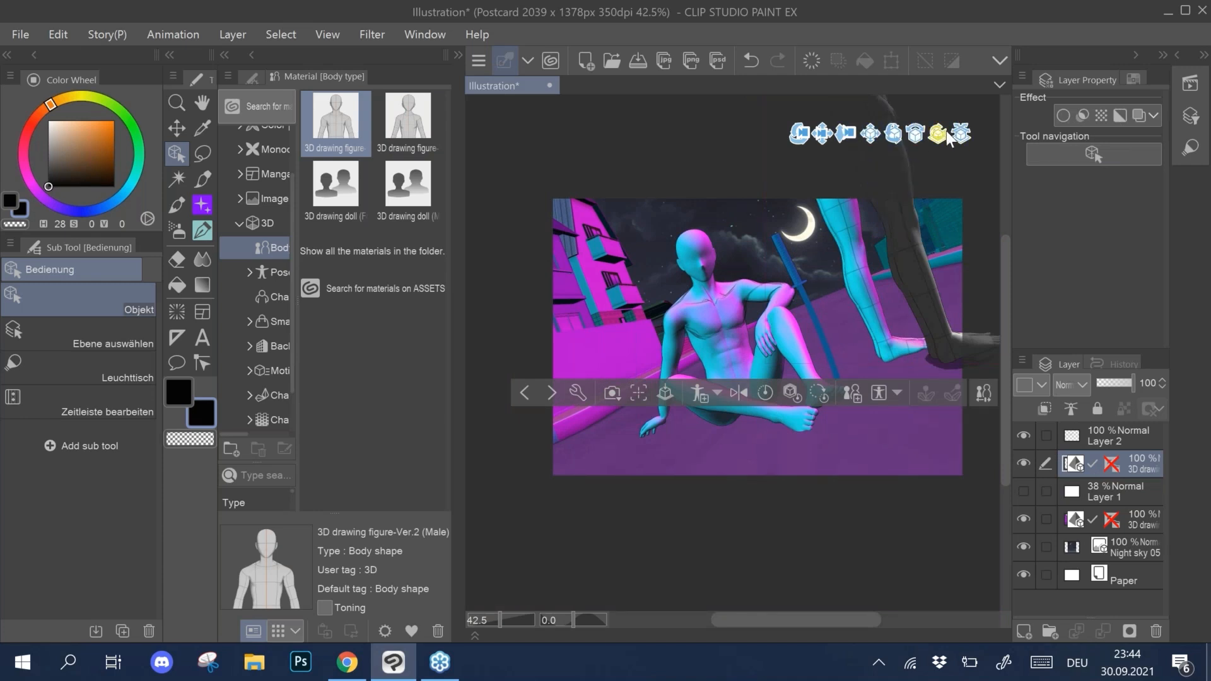
left_click_drag(937, 135, 902, 240)
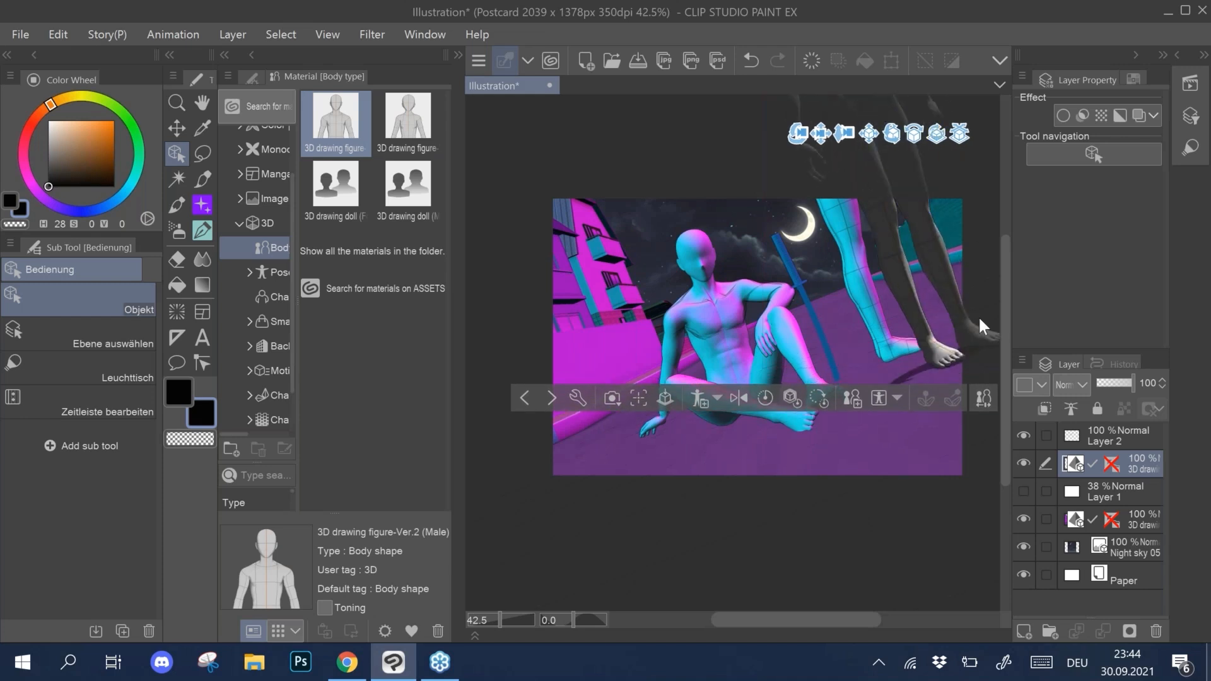
left_click(944, 288)
left_click_drag(931, 362, 855, 416)
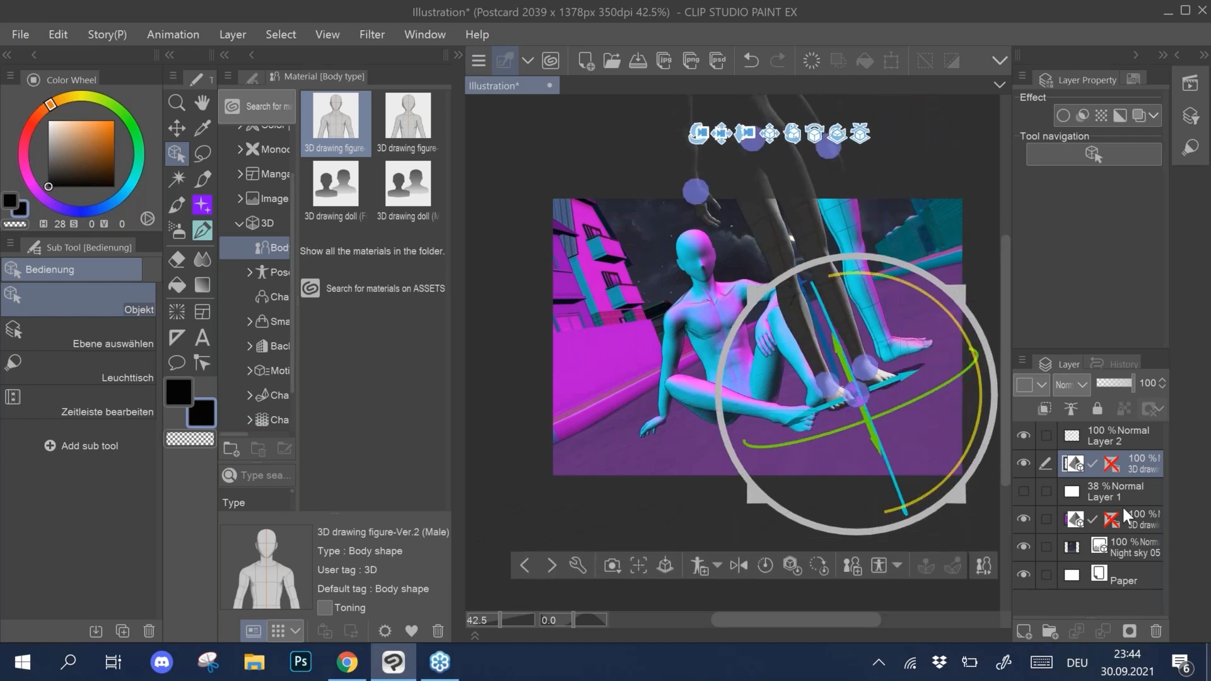
left_click_drag(873, 435, 917, 455)
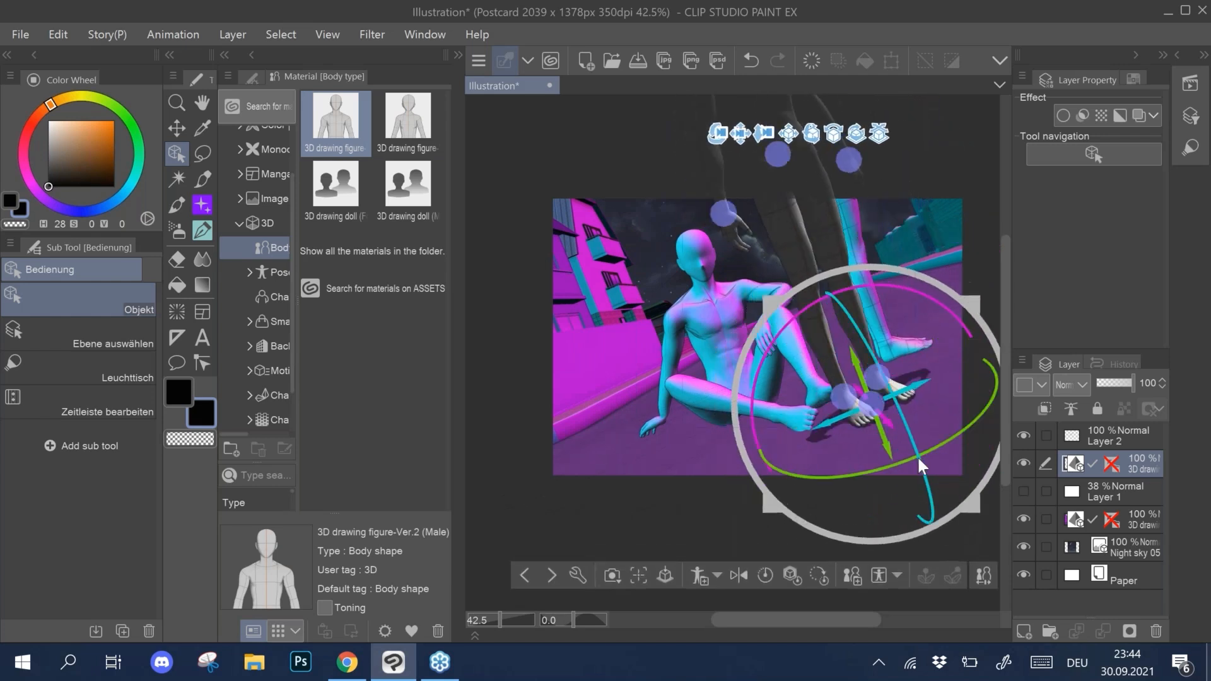
left_click_drag(918, 345, 890, 436)
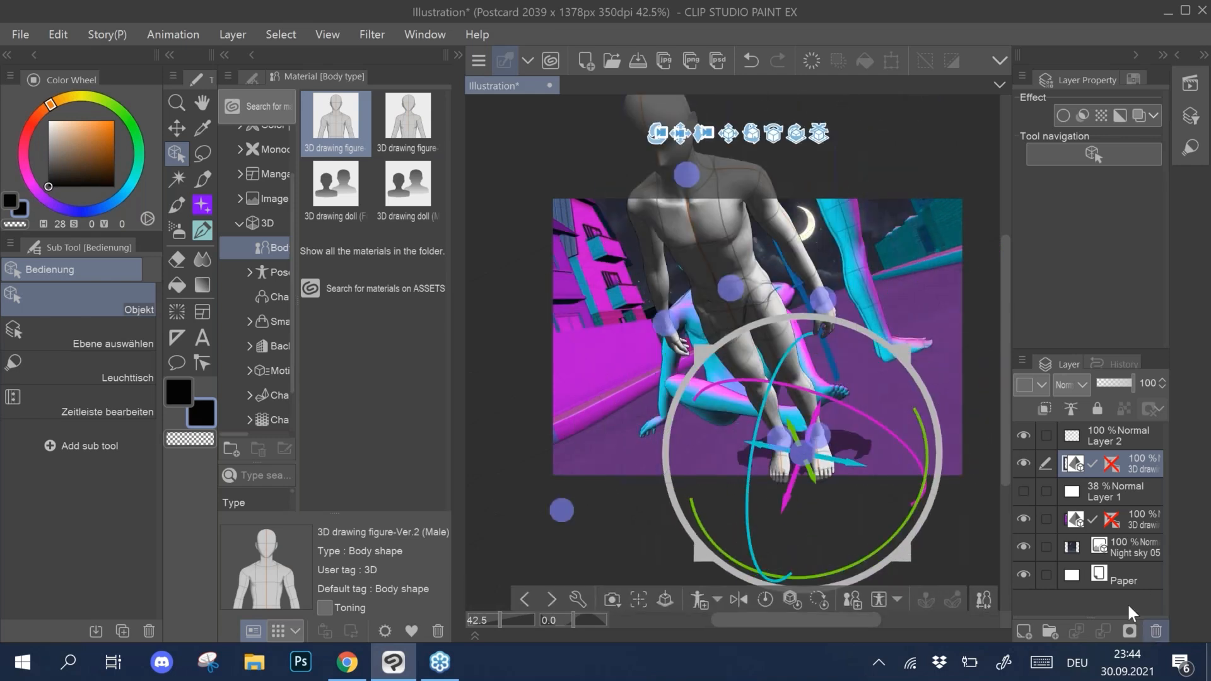
left_click(1156, 631)
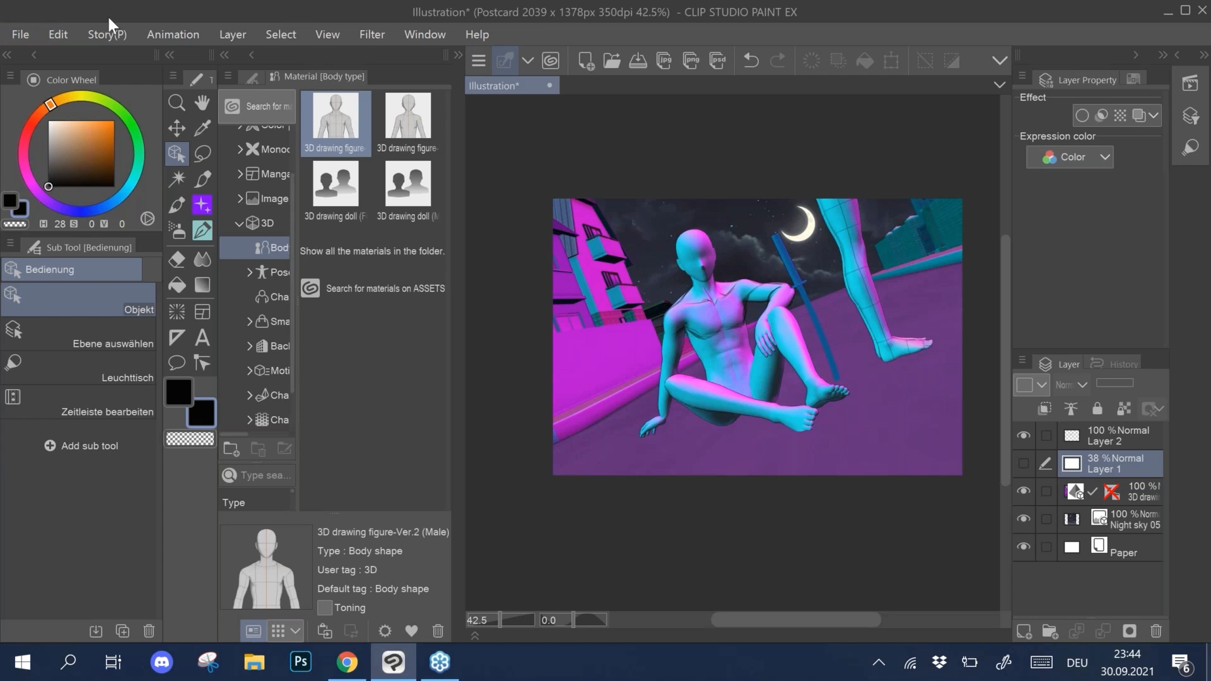
Step: Open the recently used file webinar.clip from the september2021 folder
left_click(24, 33)
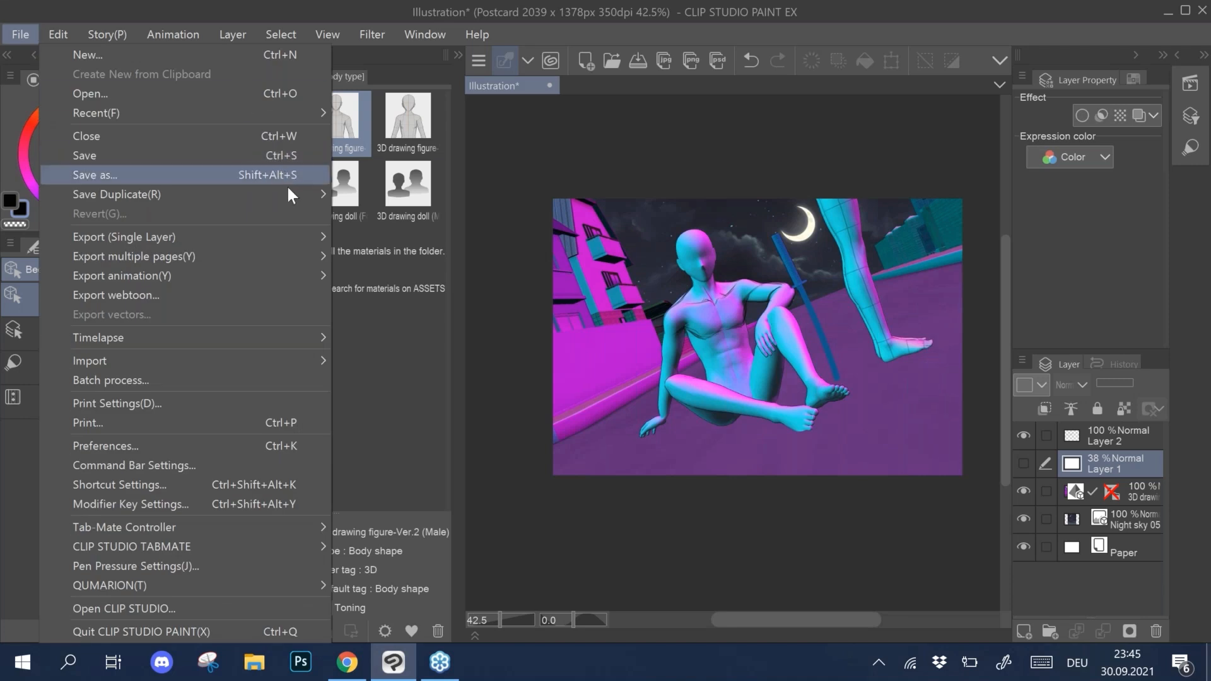
mouse_move(286, 108)
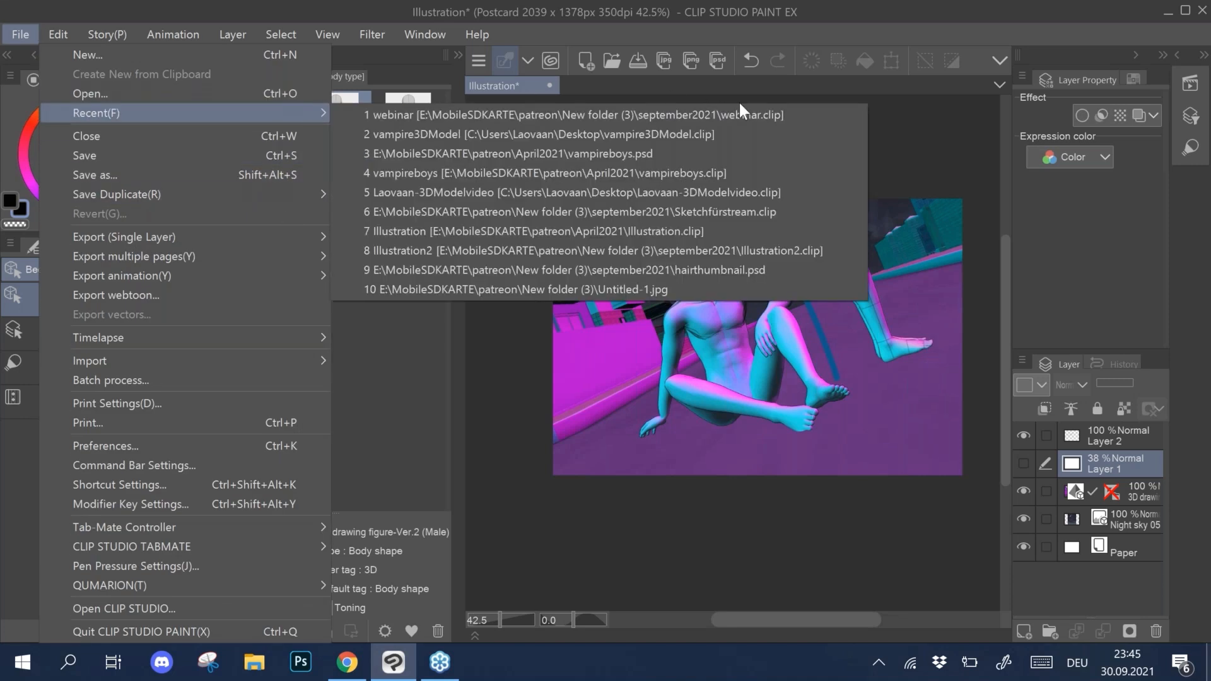
left_click(780, 113)
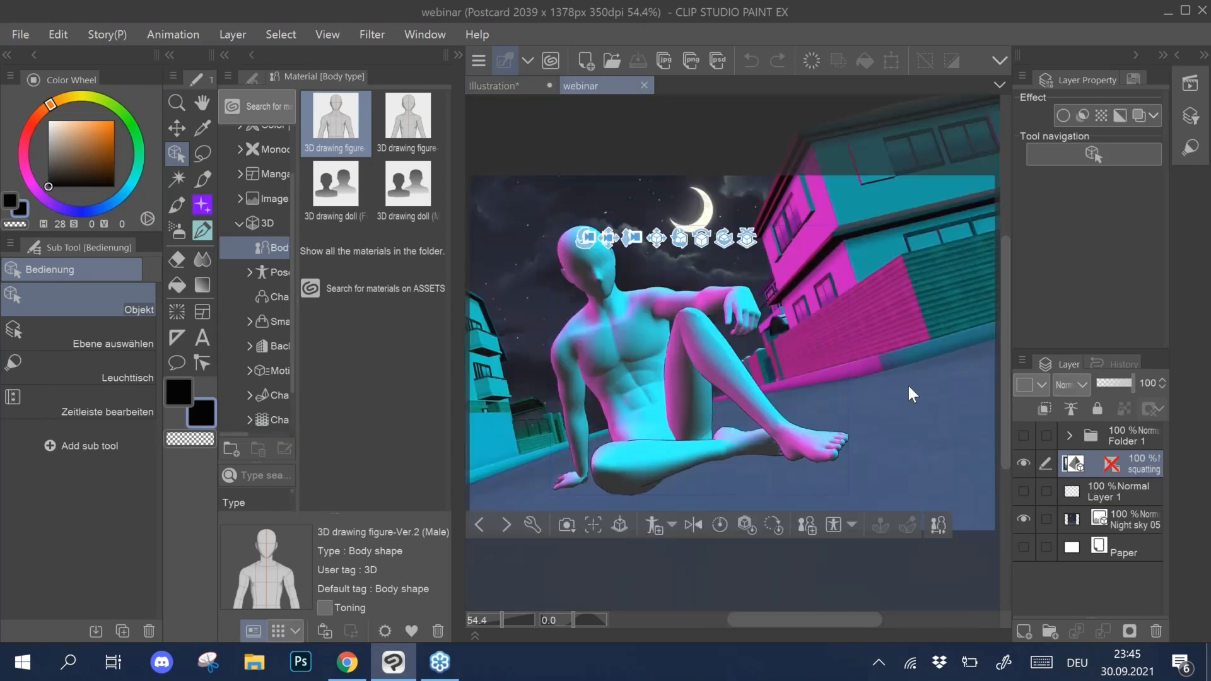
Step: Show the sketch in Folder 1 on plain paper by hiding the squatting 3D layer and the night sky layer
left_click_drag(907, 383, 957, 373)
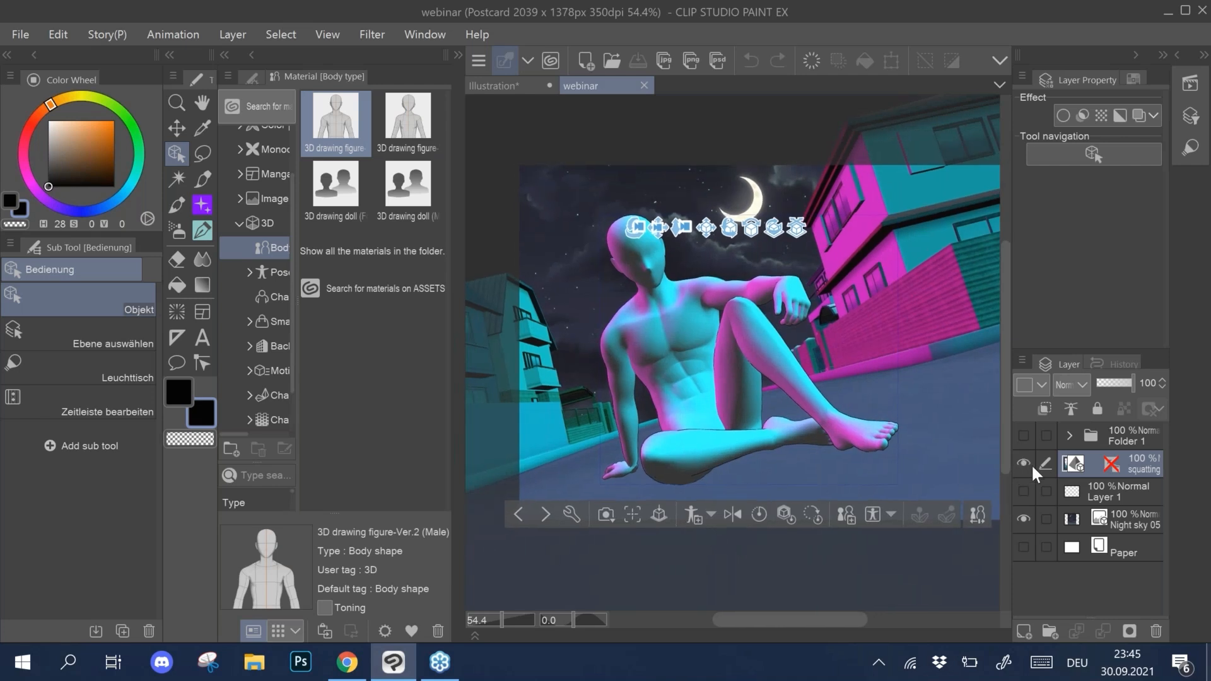
left_click(1022, 435)
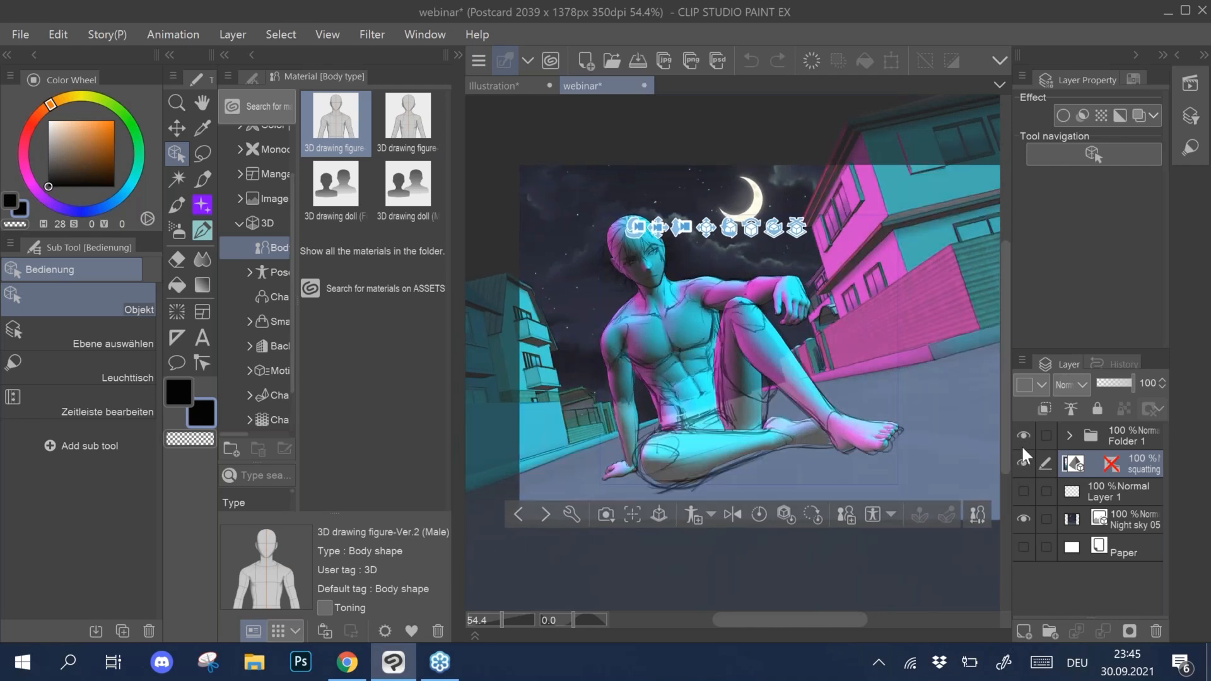
left_click(1023, 460)
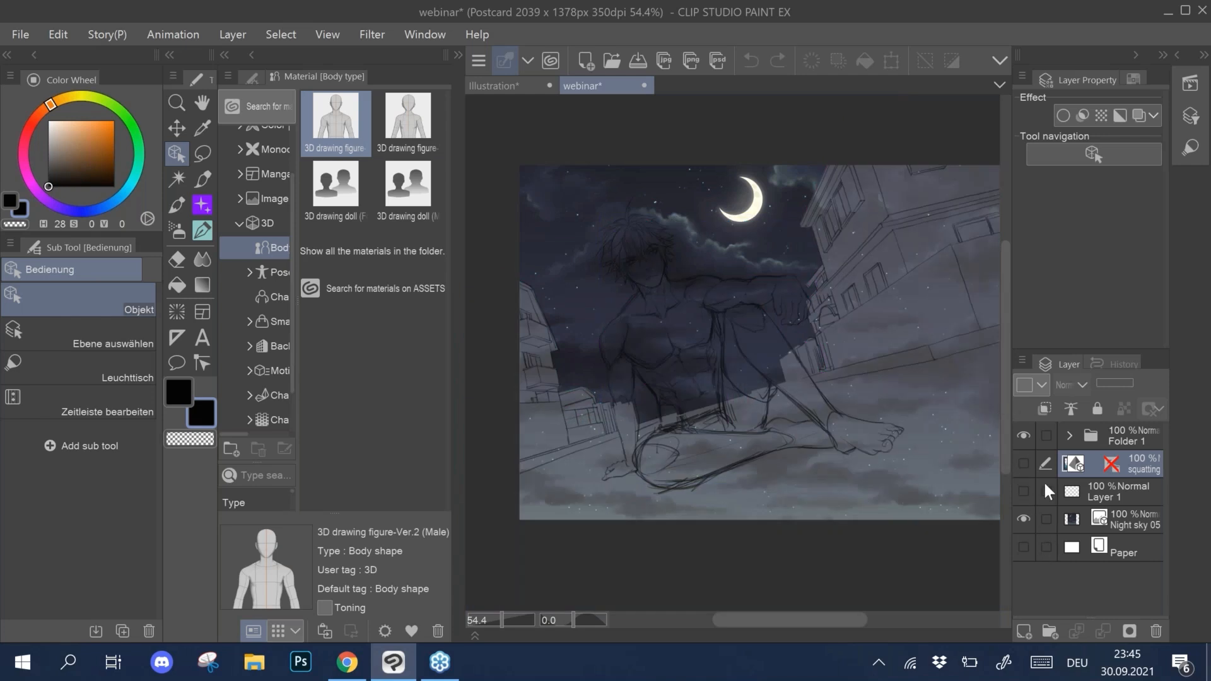
left_click(1023, 519)
Step: Compare the character sketch with the 3D figure by toggling the visibility of the squatting layer and Folder 1
scroll(702, 340, "up", 3)
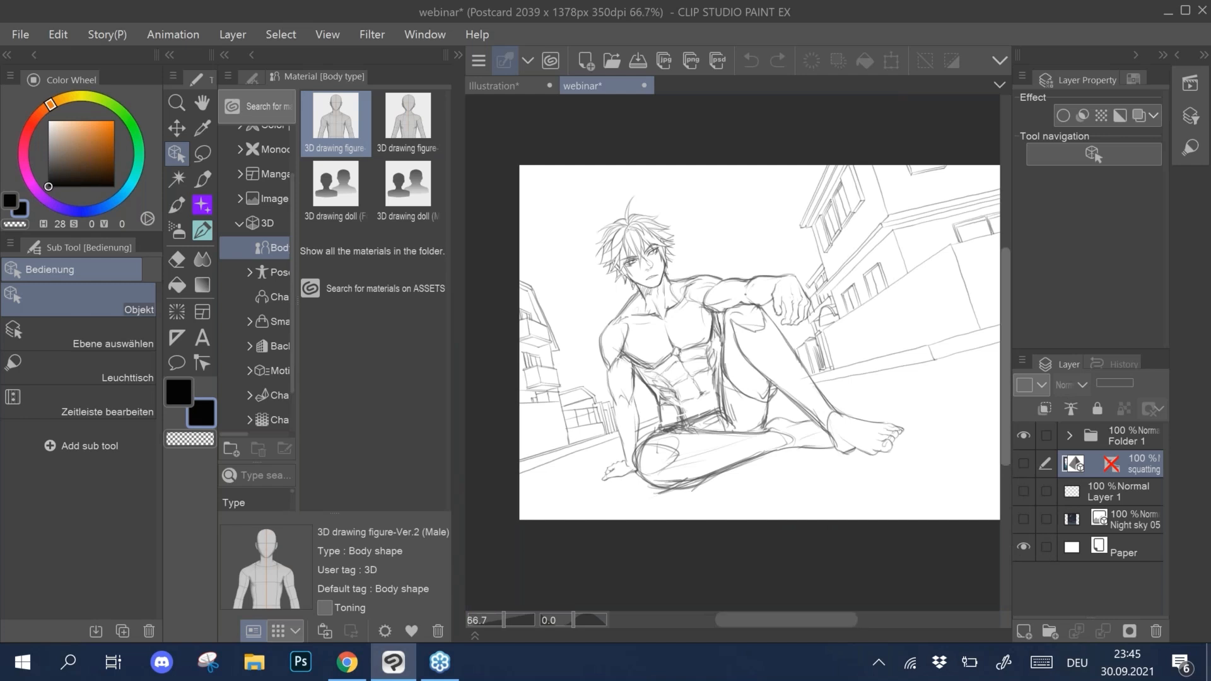
left_click(1023, 462)
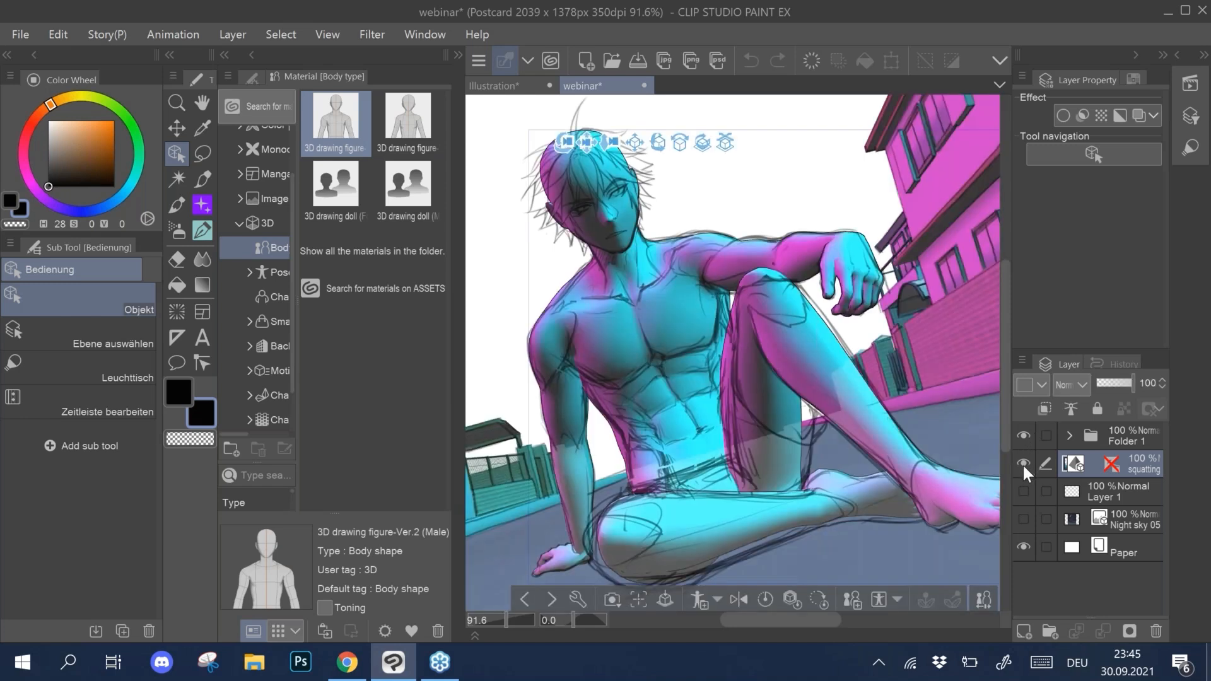
left_click(1021, 462)
left_click(1020, 461)
left_click(1021, 462)
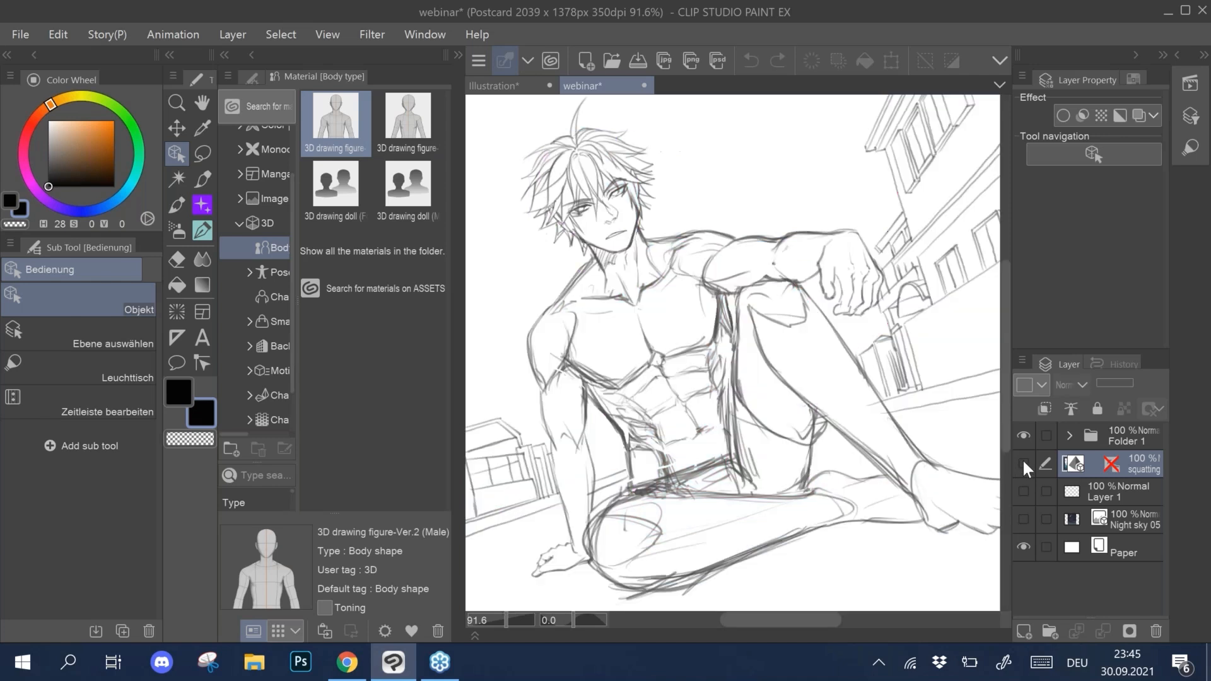
left_click(1025, 436)
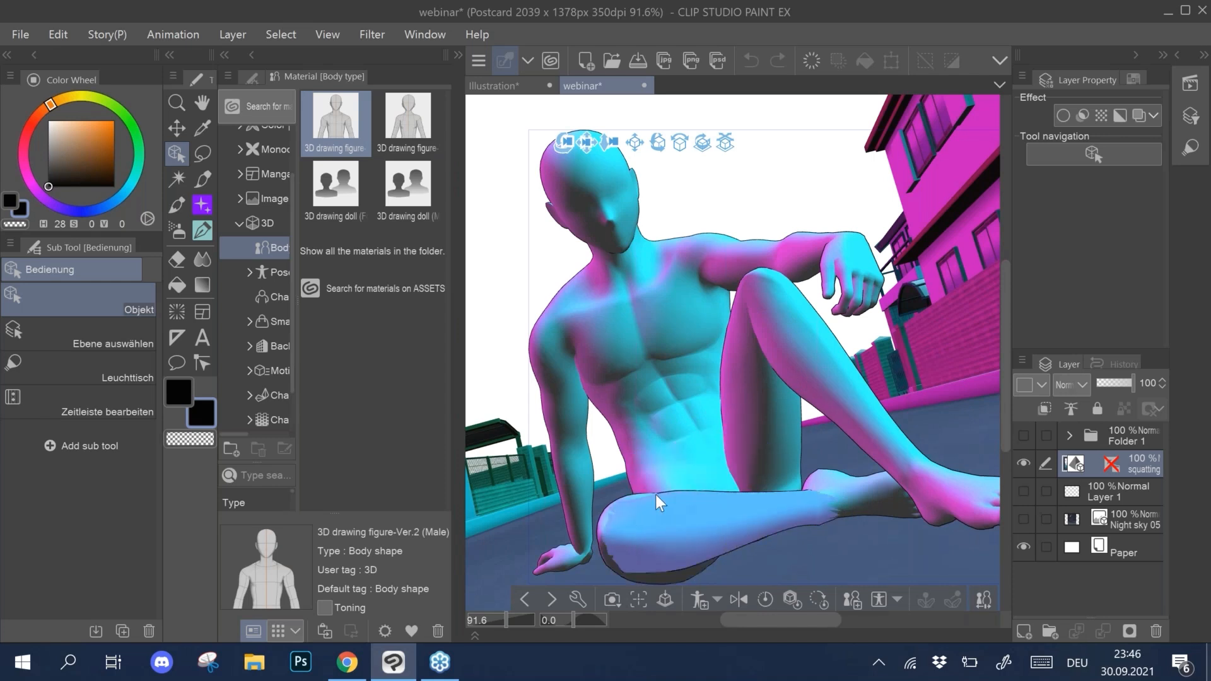
left_click(1024, 435)
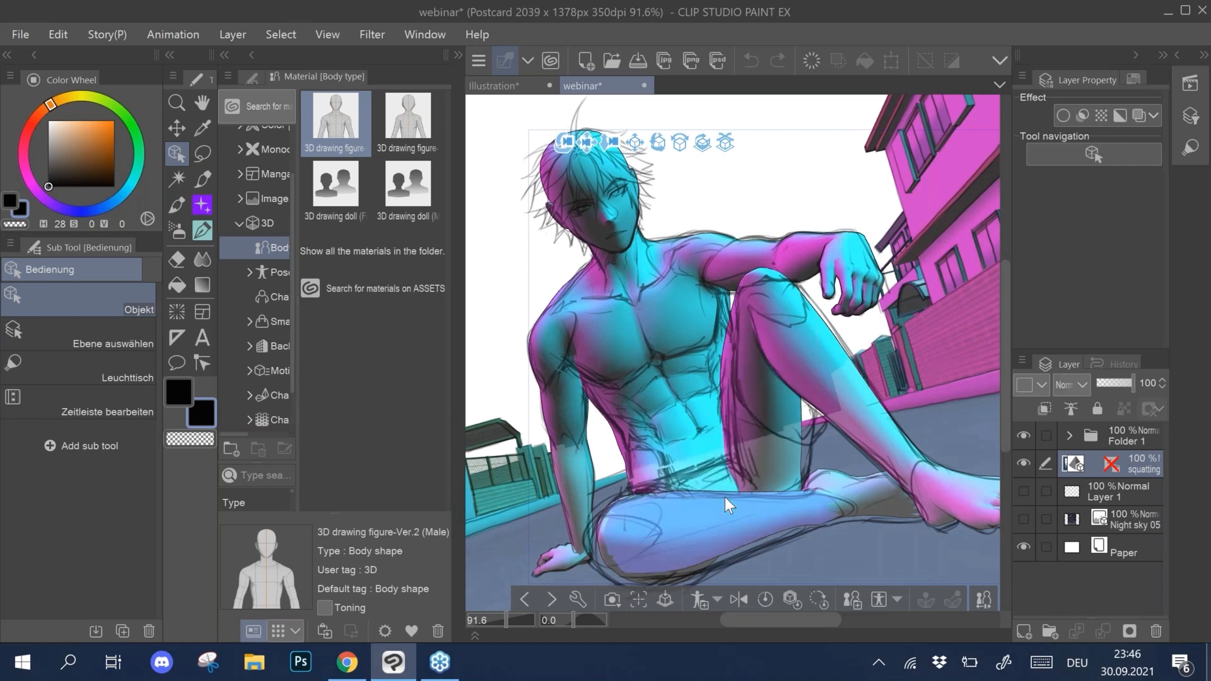
Step: Compare the drawn hand on the raised knee with the 3D hand up close by toggling the sketch and squatting layers
scroll(852, 271, "up", 5)
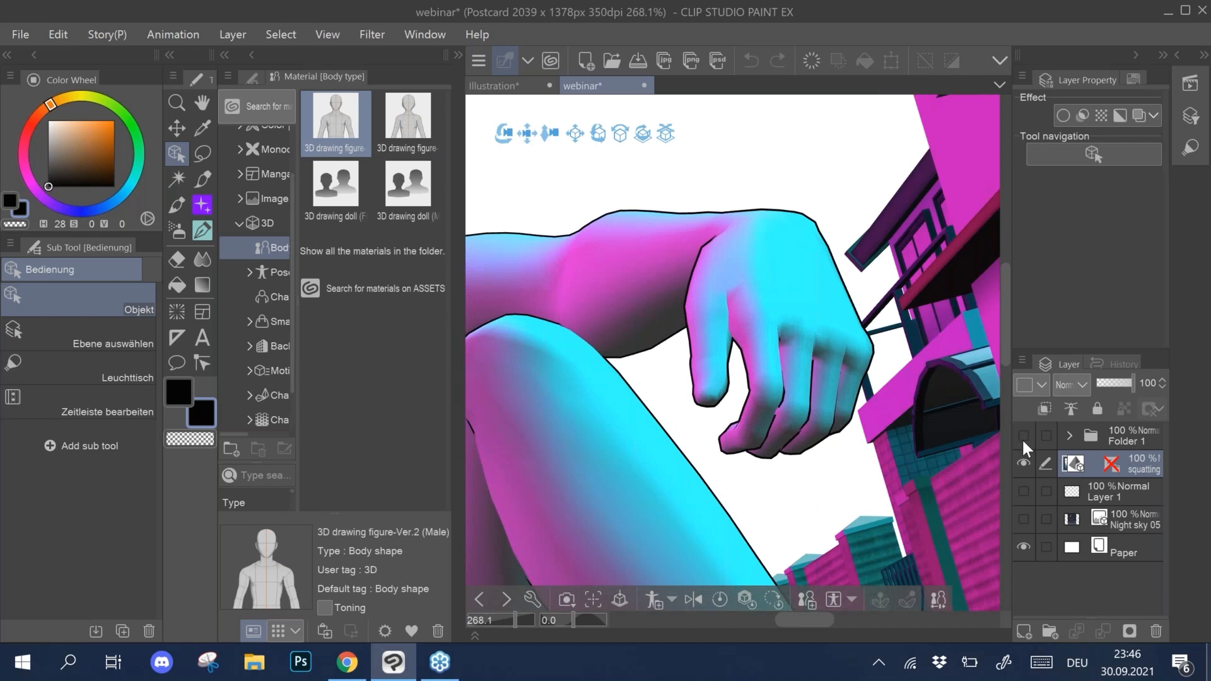
left_click(1024, 435)
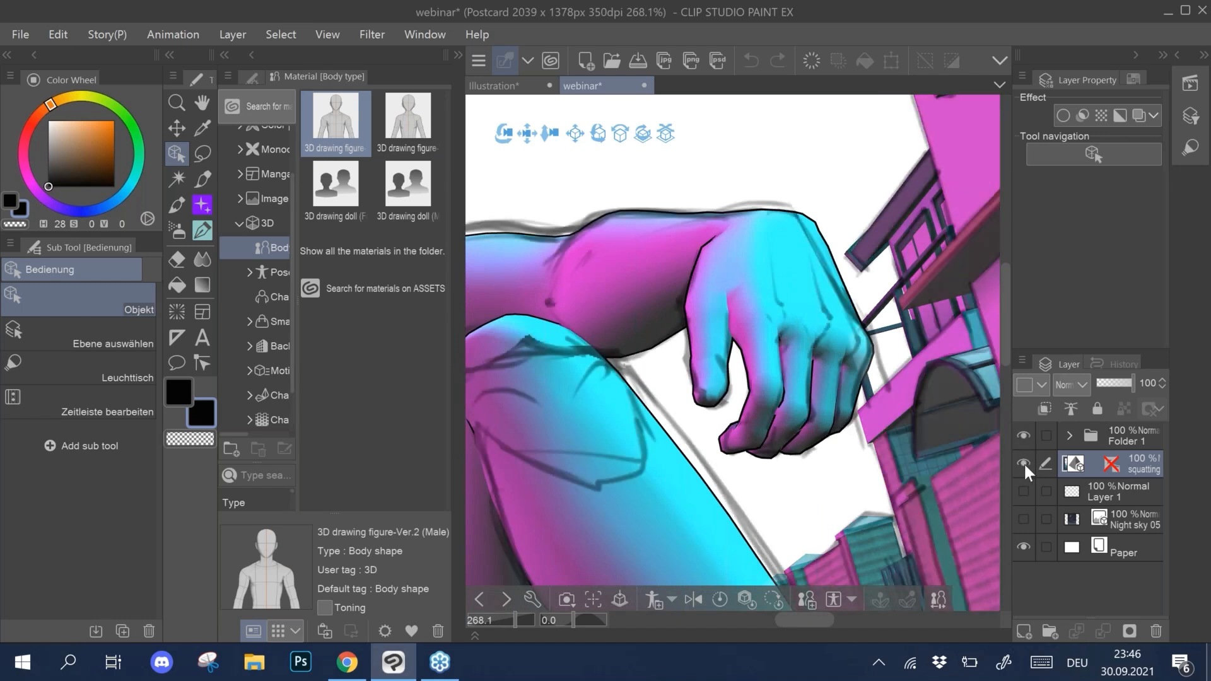
left_click(1022, 465)
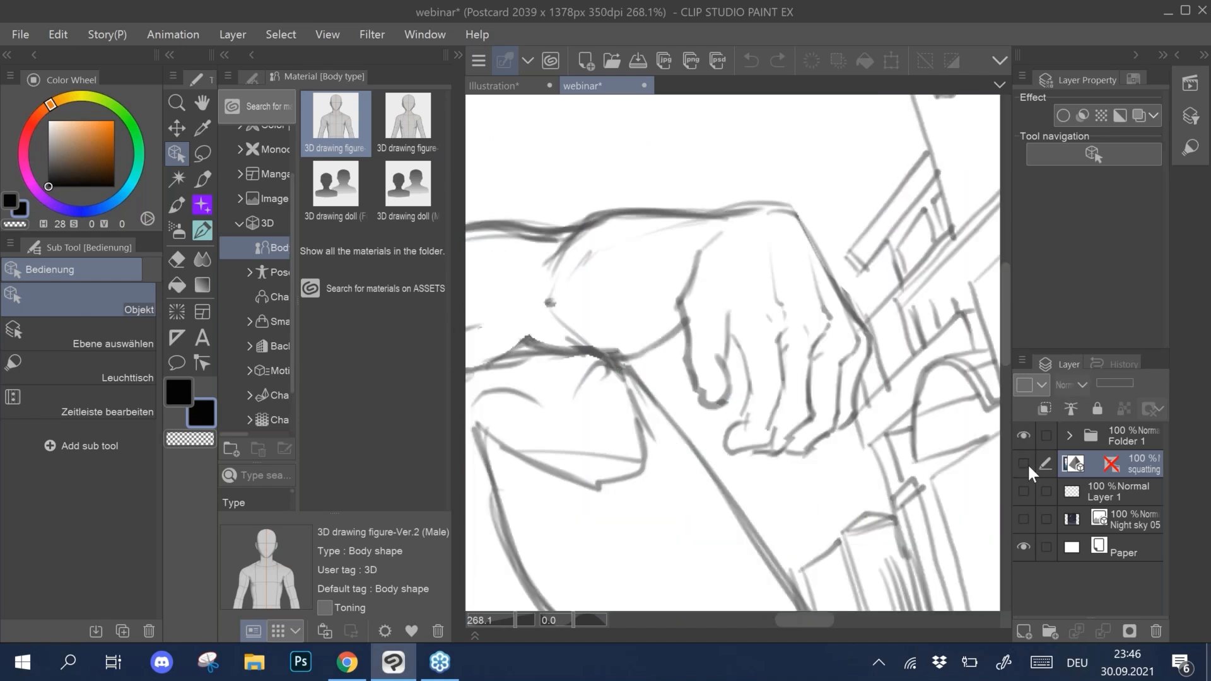
left_click(1025, 464)
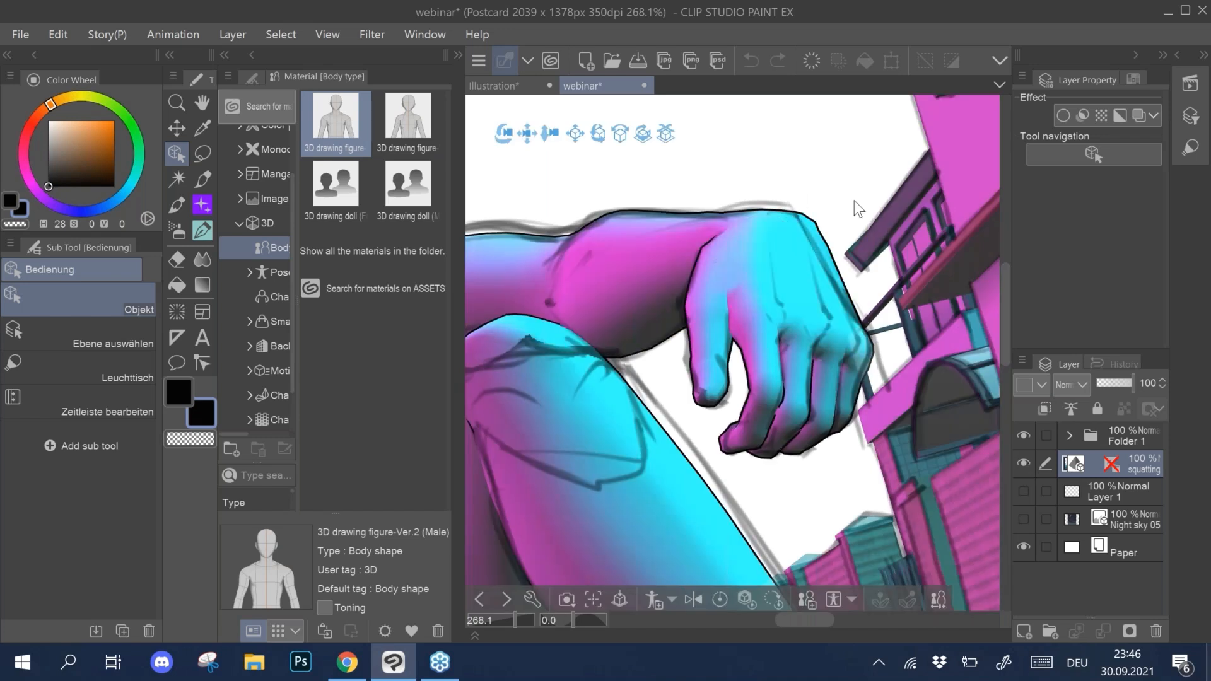
Step: Examine the sketch over the whole figure and street, briefly hiding the squatting 3D layer to view the line work alone
scroll(869, 369, "down", 4)
left_click_drag(678, 341, 873, 288)
scroll(866, 330, "down", 1)
left_click_drag(866, 330, 845, 309)
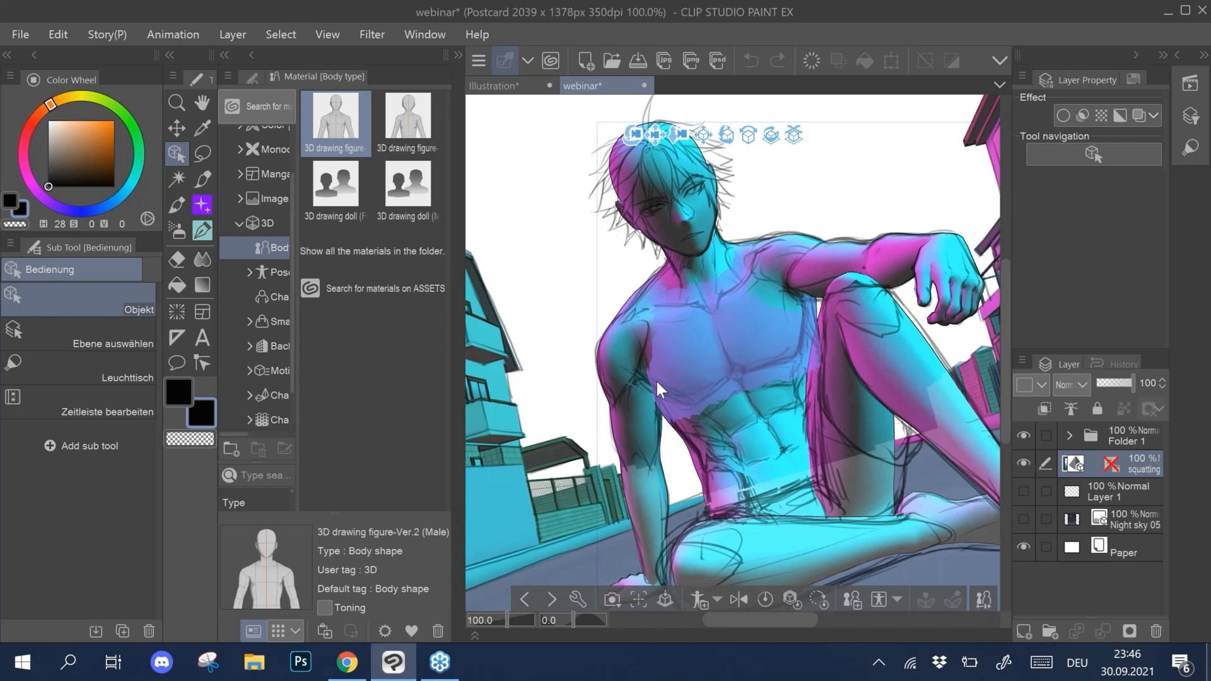
scroll(656, 381, "down", 2)
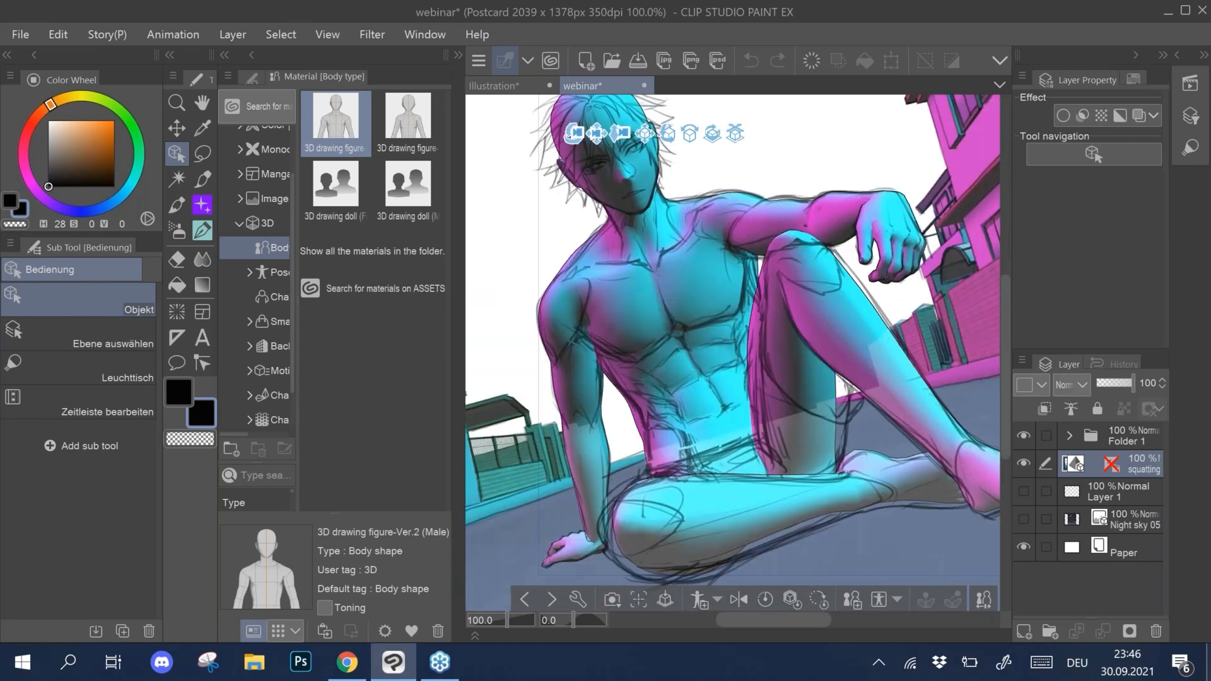
scroll(733, 322, "down", 1)
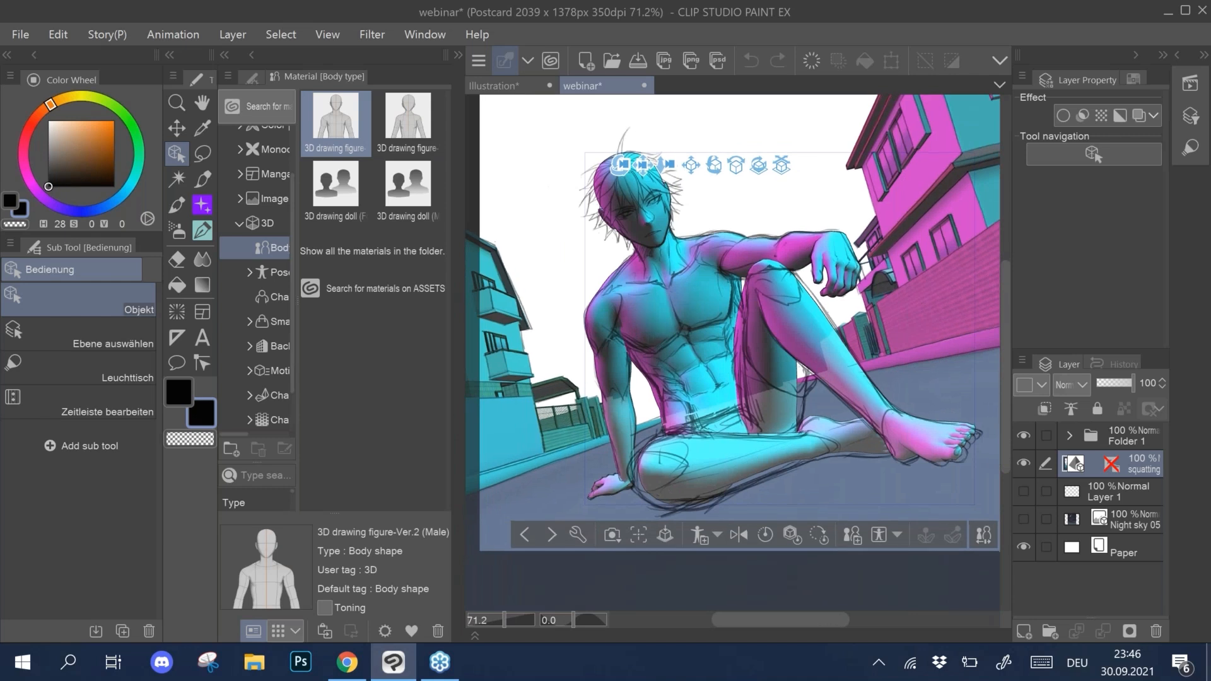
scroll(733, 321, "up", 1)
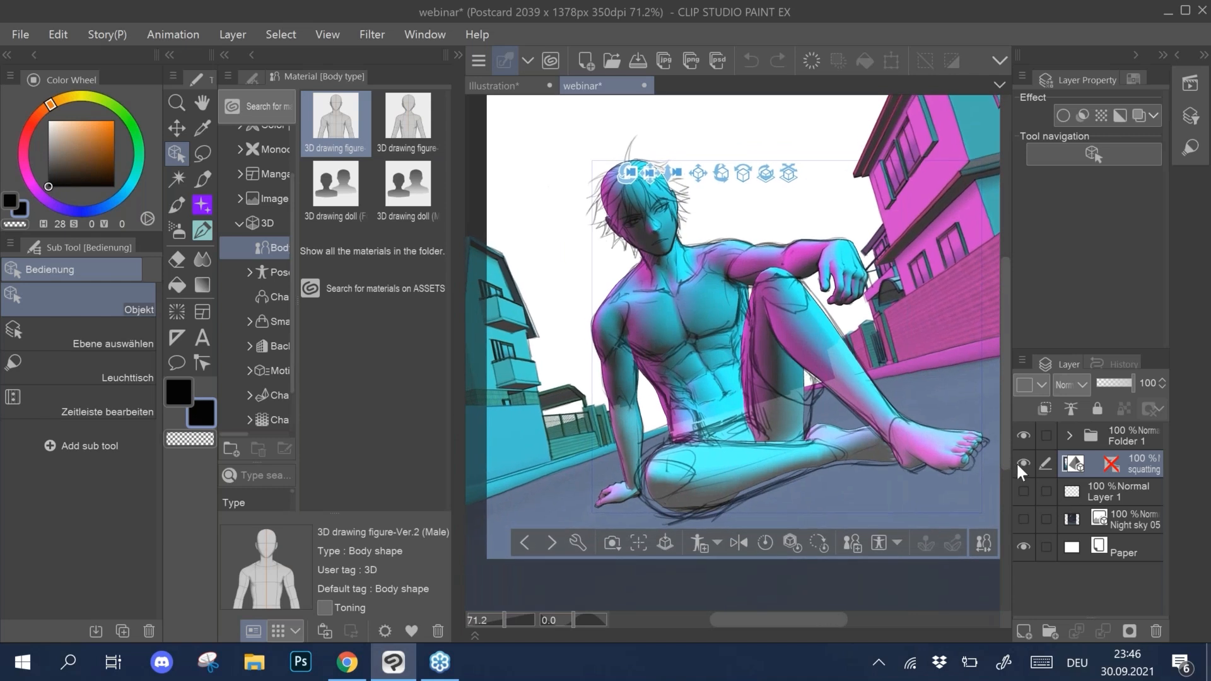
left_click(1023, 465)
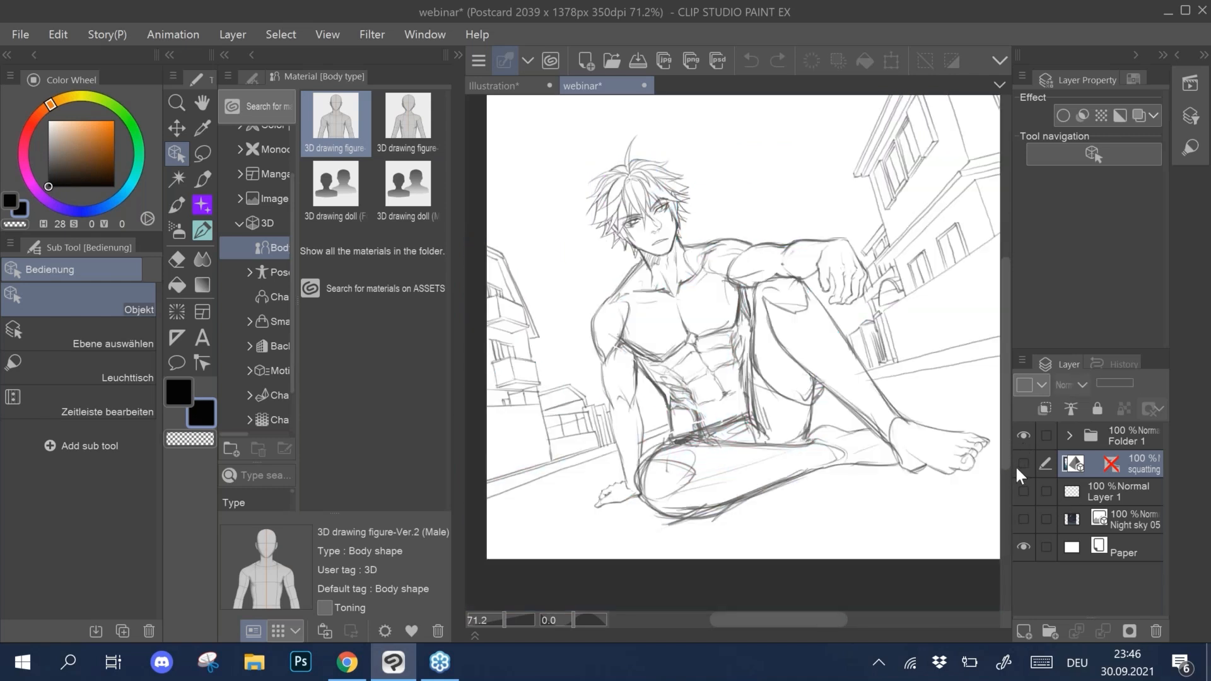
left_click(1021, 463)
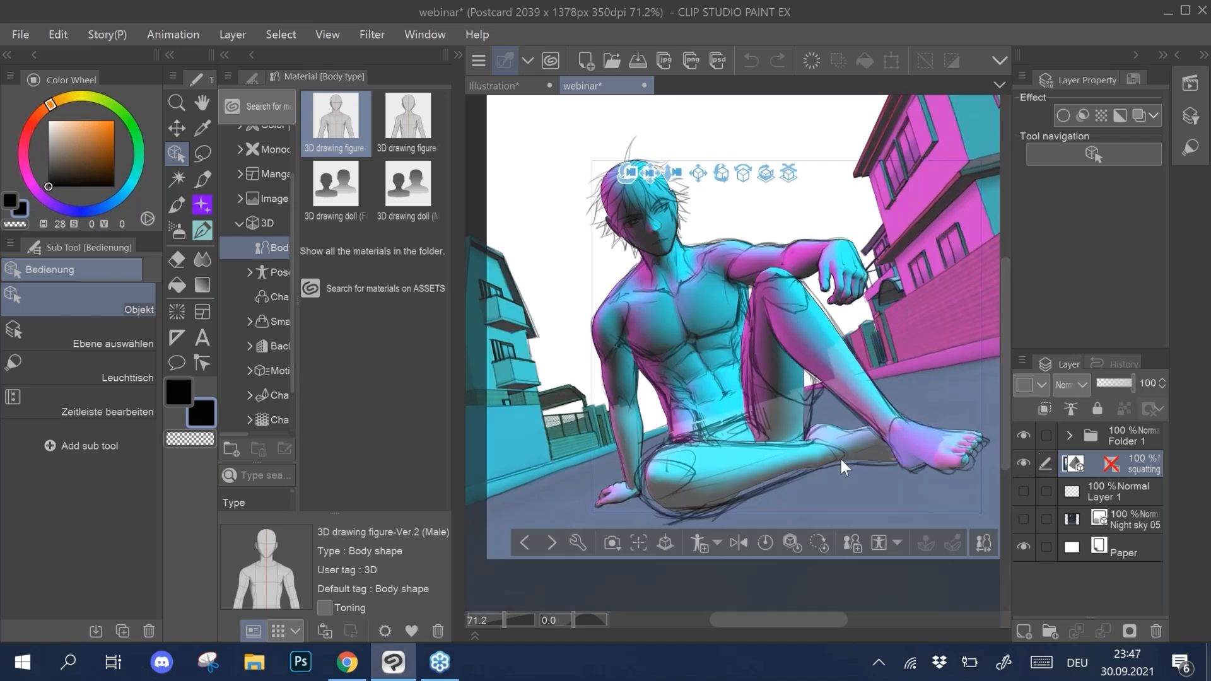
Step: Hide the sketch in Folder 1 so only the 3D figure and buildings show
scroll(742, 431, "down", 1)
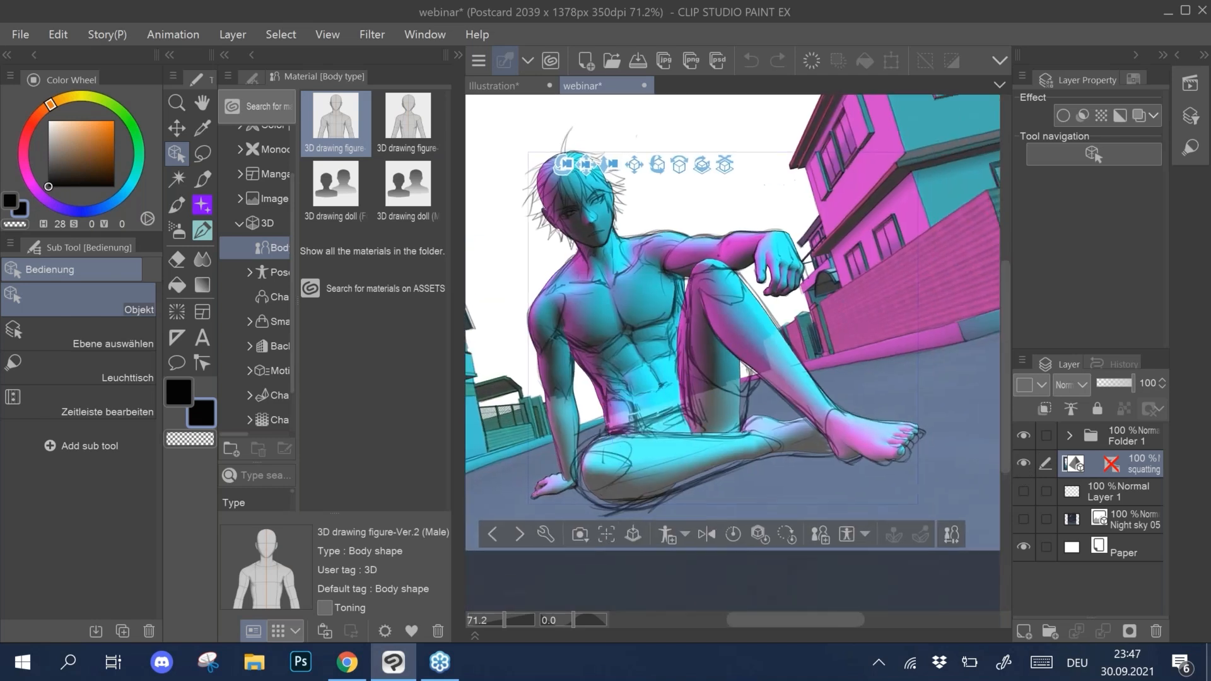
scroll(737, 315, "down", 3)
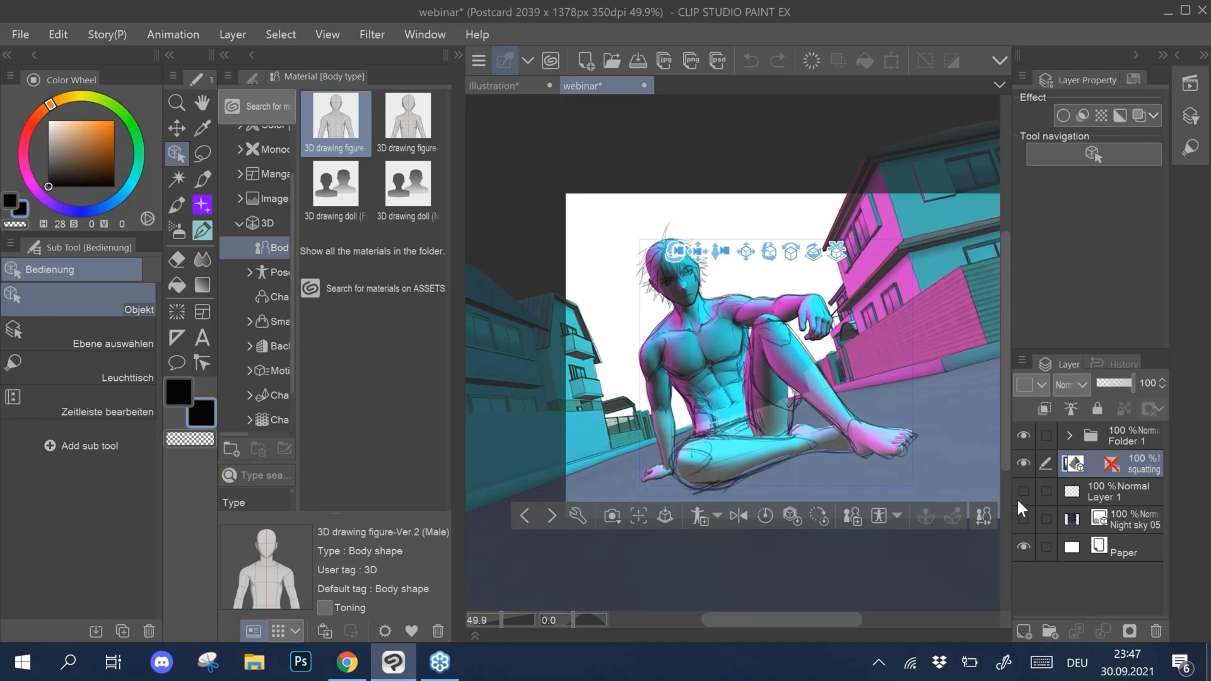
left_click(1024, 434)
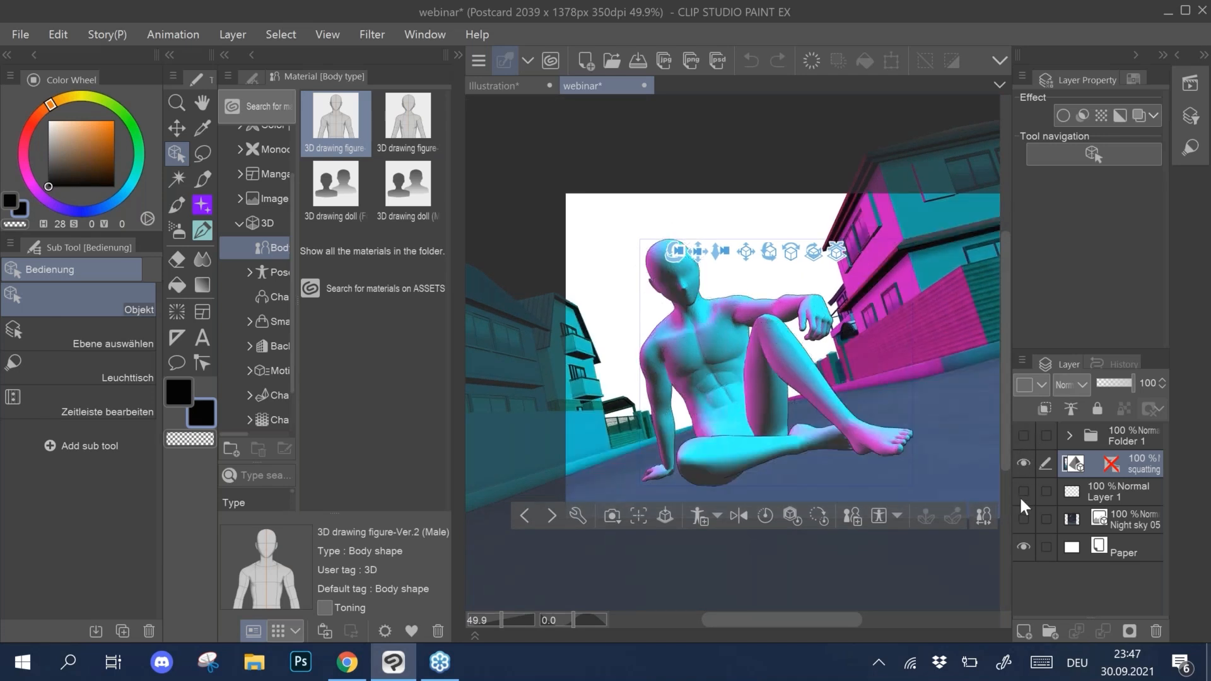
Step: Show Folder 1 over the 3D figure again and set the opacity of its Layer 2 to 55%
left_click(1026, 433)
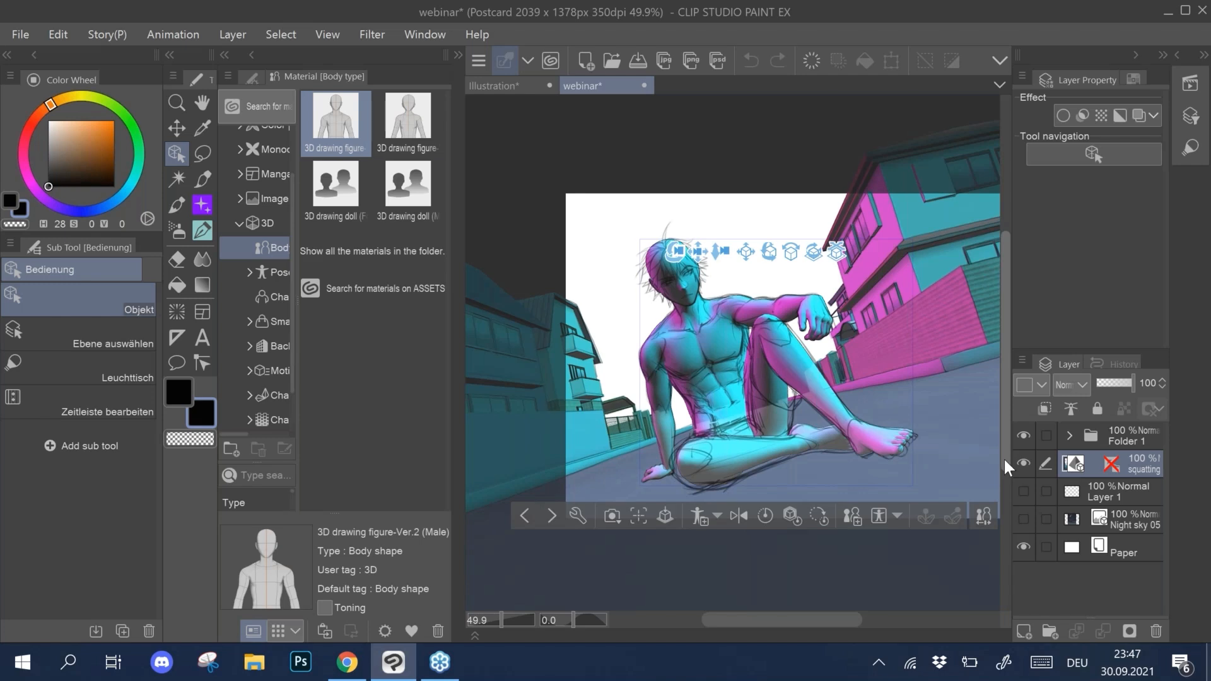
scroll(686, 270, "up", 5)
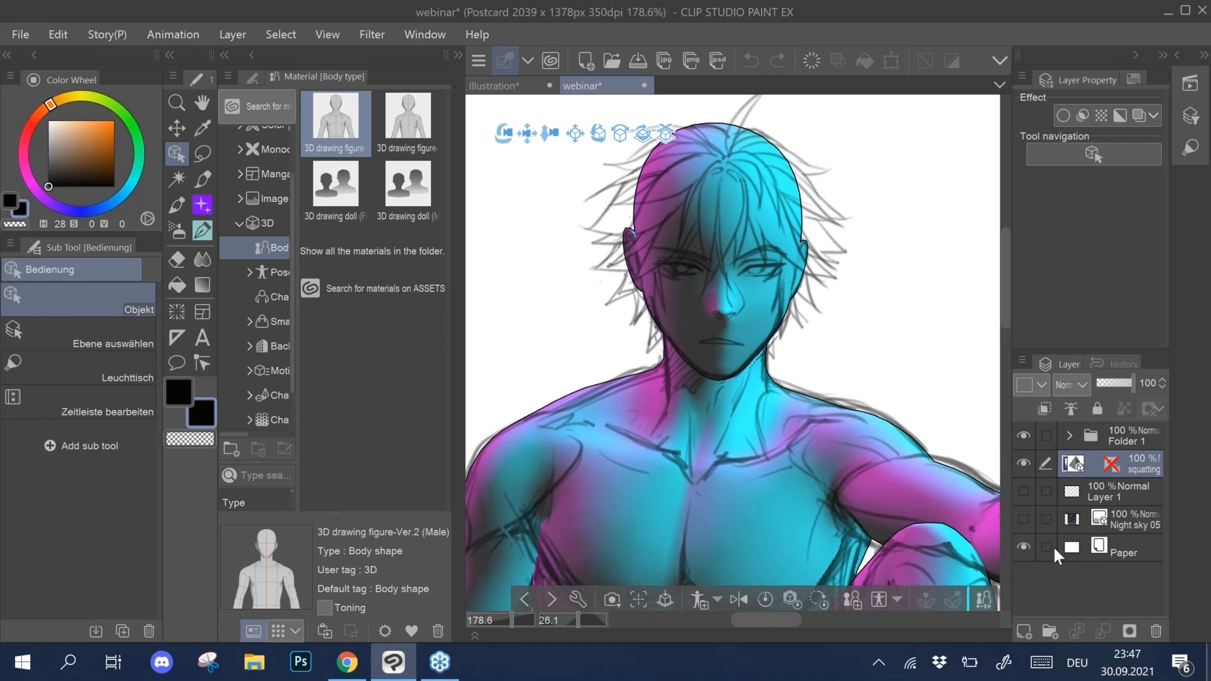
left_click(1068, 436)
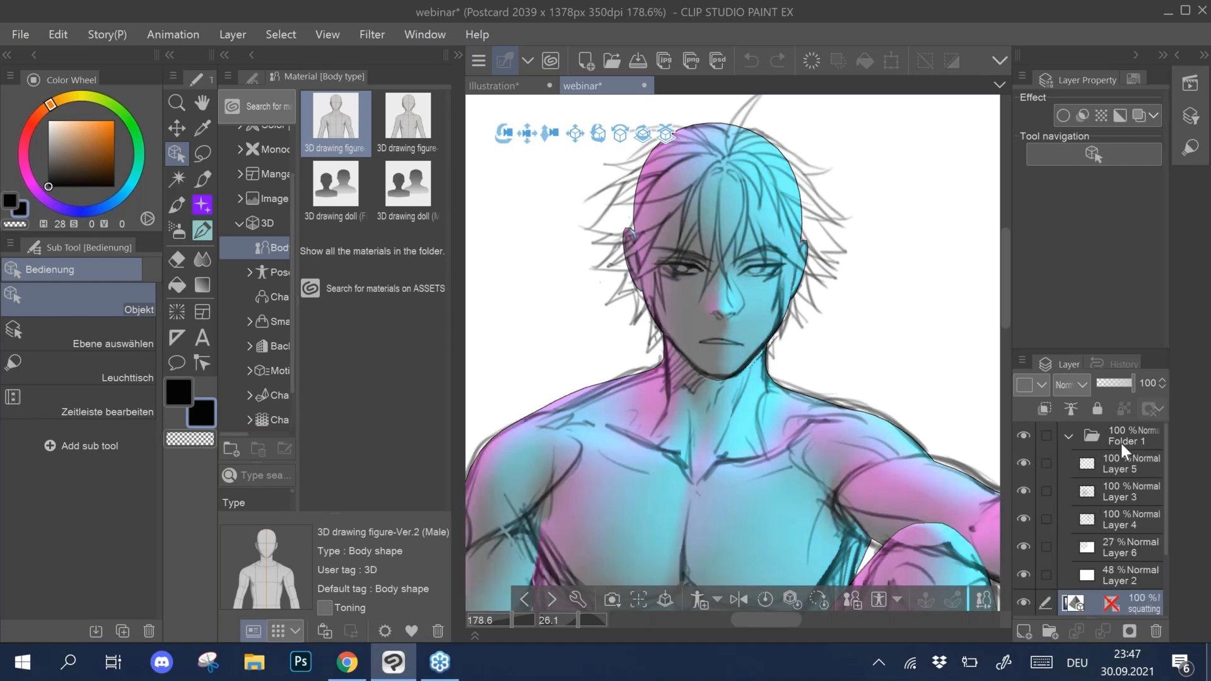
left_click_drag(1114, 383, 1115, 384)
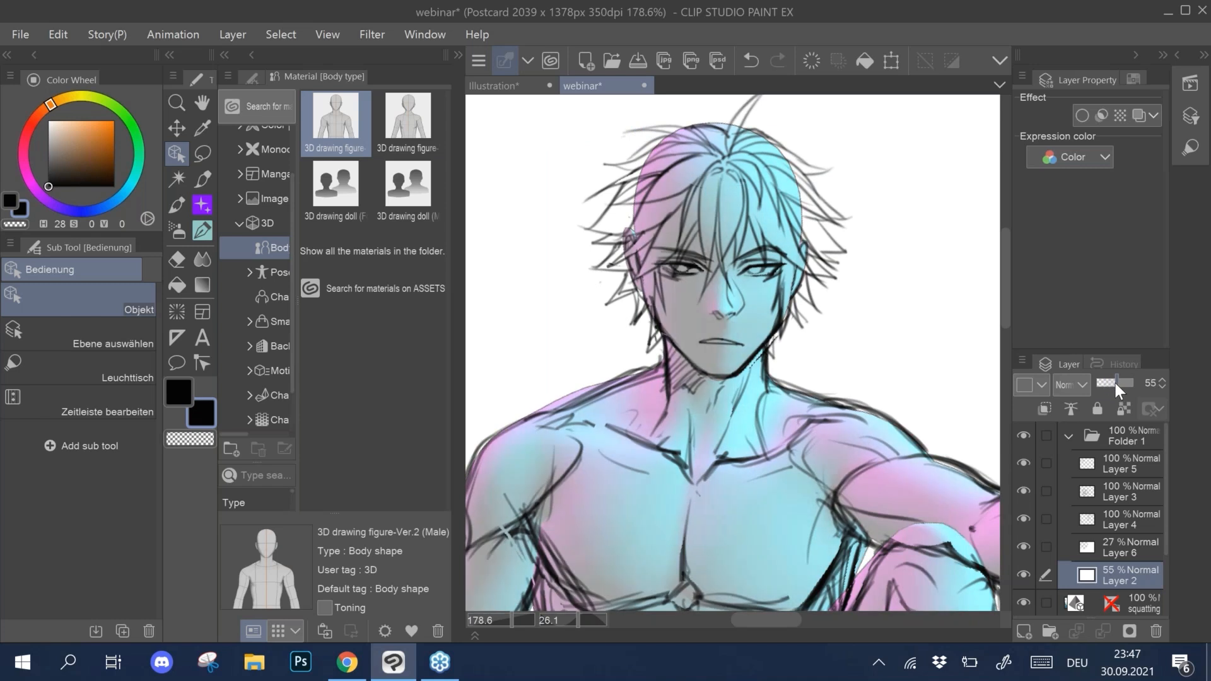
scroll(732, 353, "down", 3)
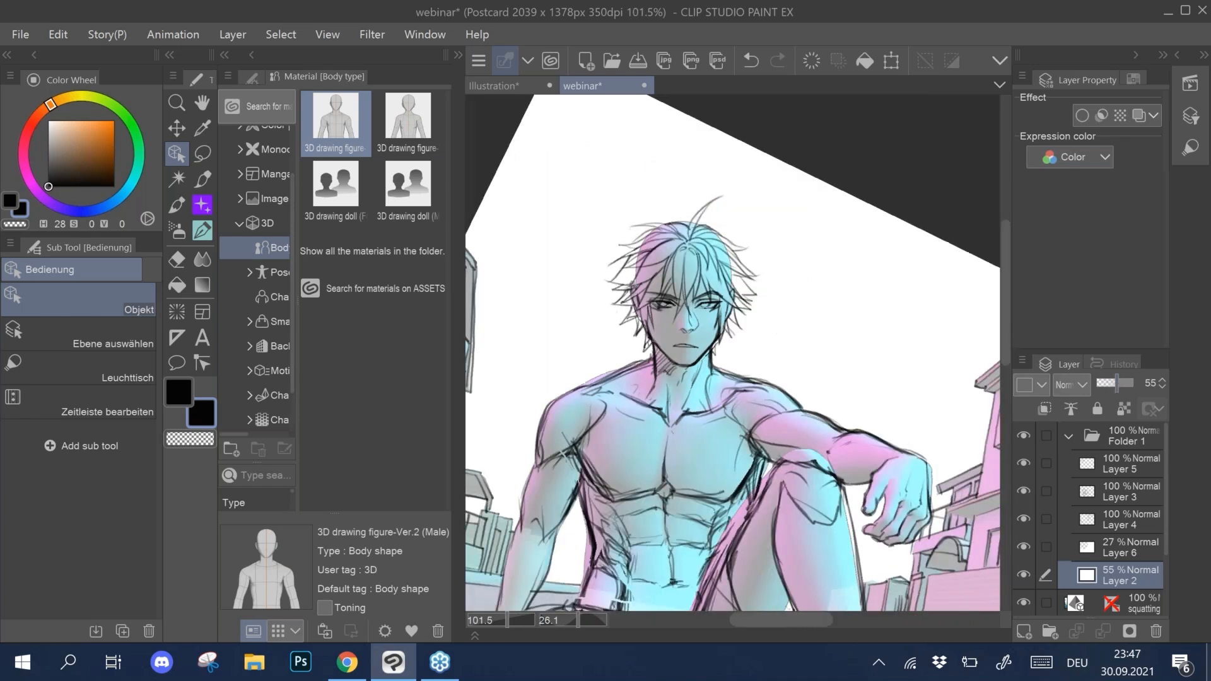
scroll(732, 353, "down", 2)
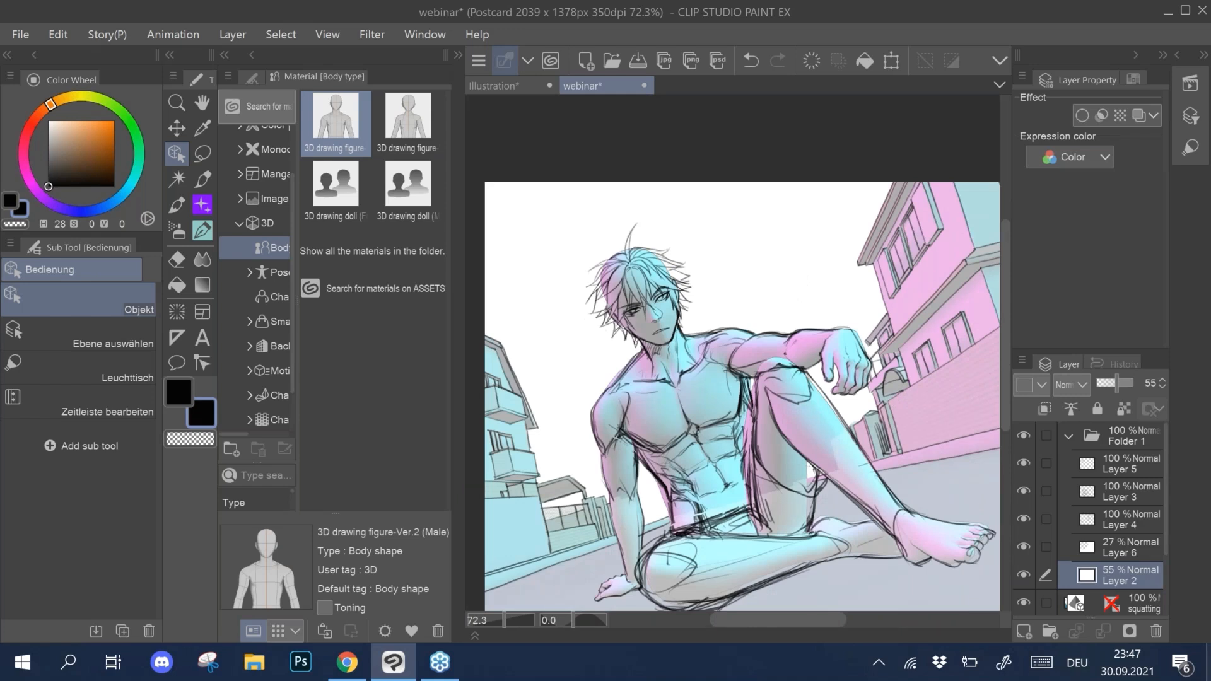
scroll(733, 352, "up", 3)
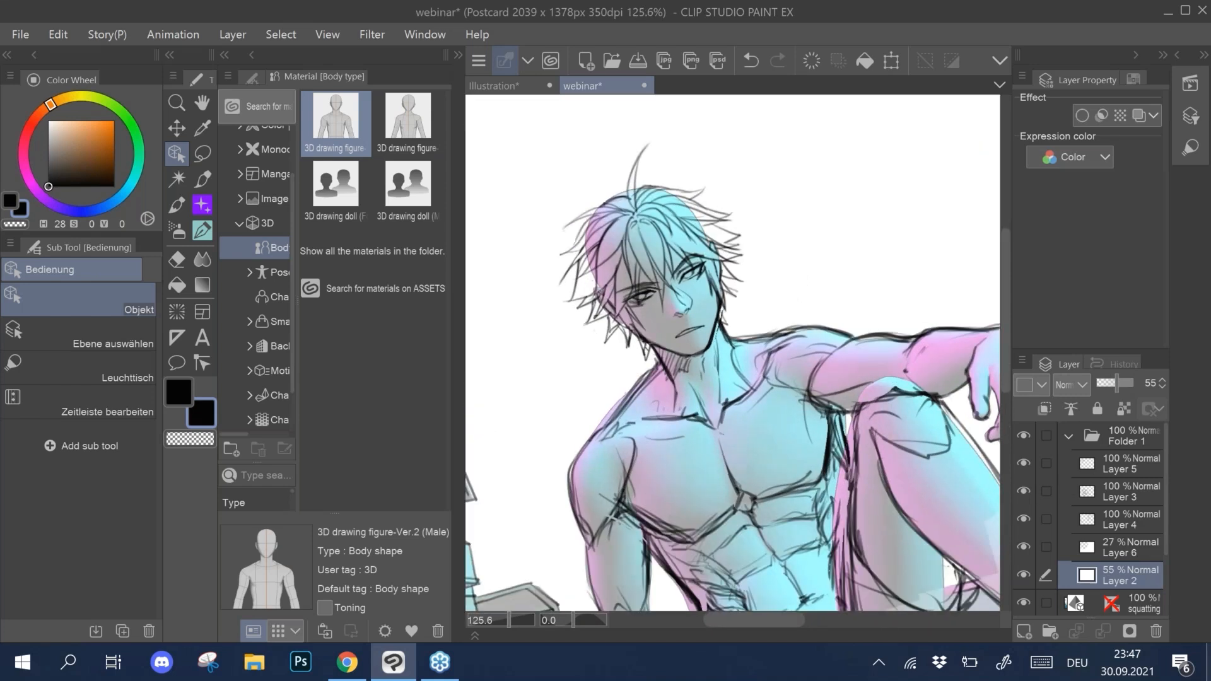
Step: Open the recent file vampire3DModel.clip
left_click(21, 34)
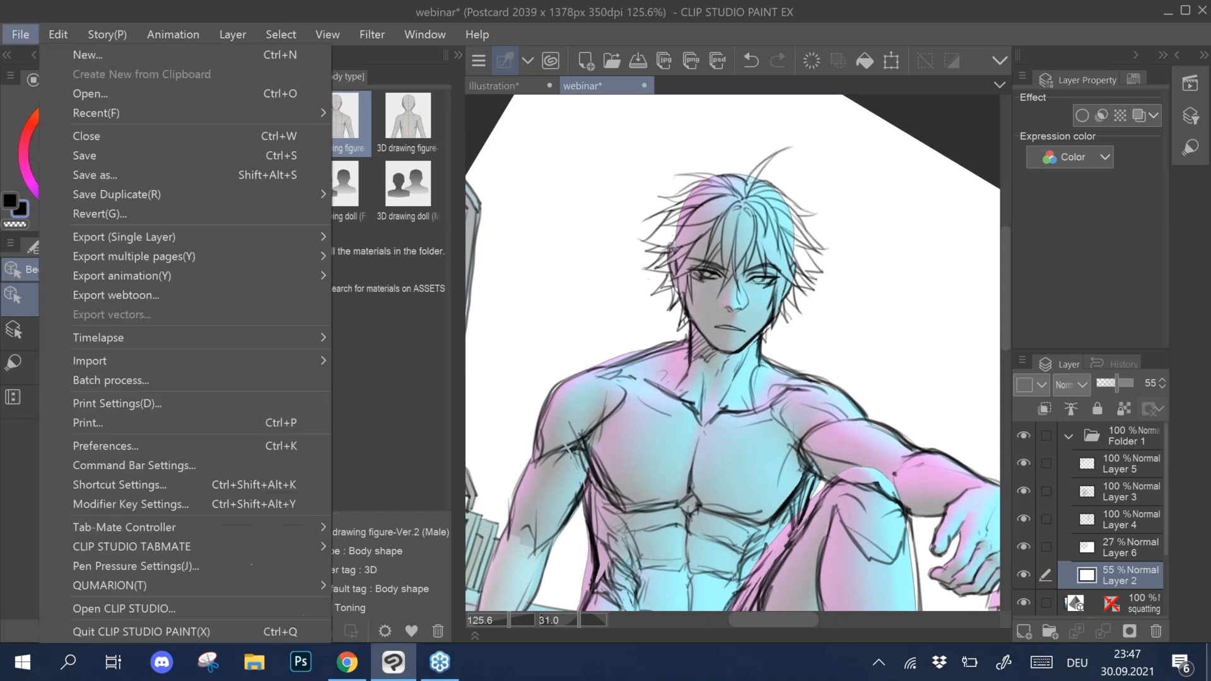
mouse_move(91, 115)
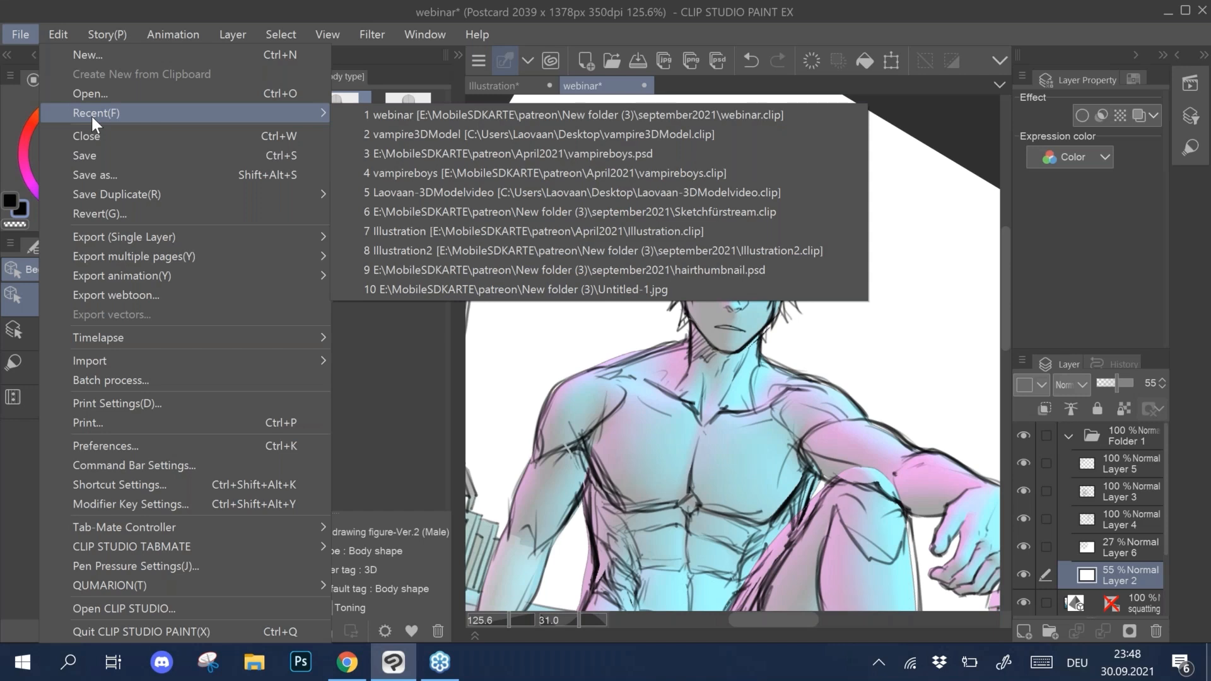
left_click(492, 139)
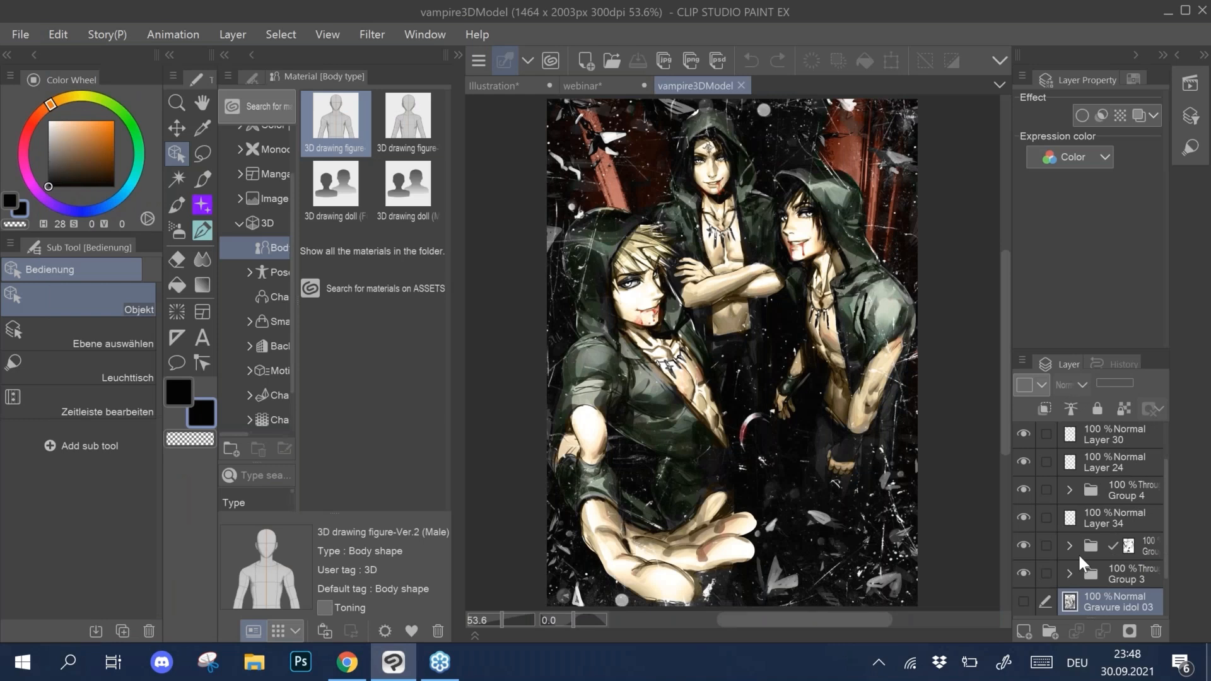
Step: Hide the colour and effect layers from Layer 27 down to Layer 34, including Group 4, to leave the greyscale painting
left_click(1163, 492)
scroll(1166, 479, "up", 2)
left_click_drag(1170, 465, 1166, 453)
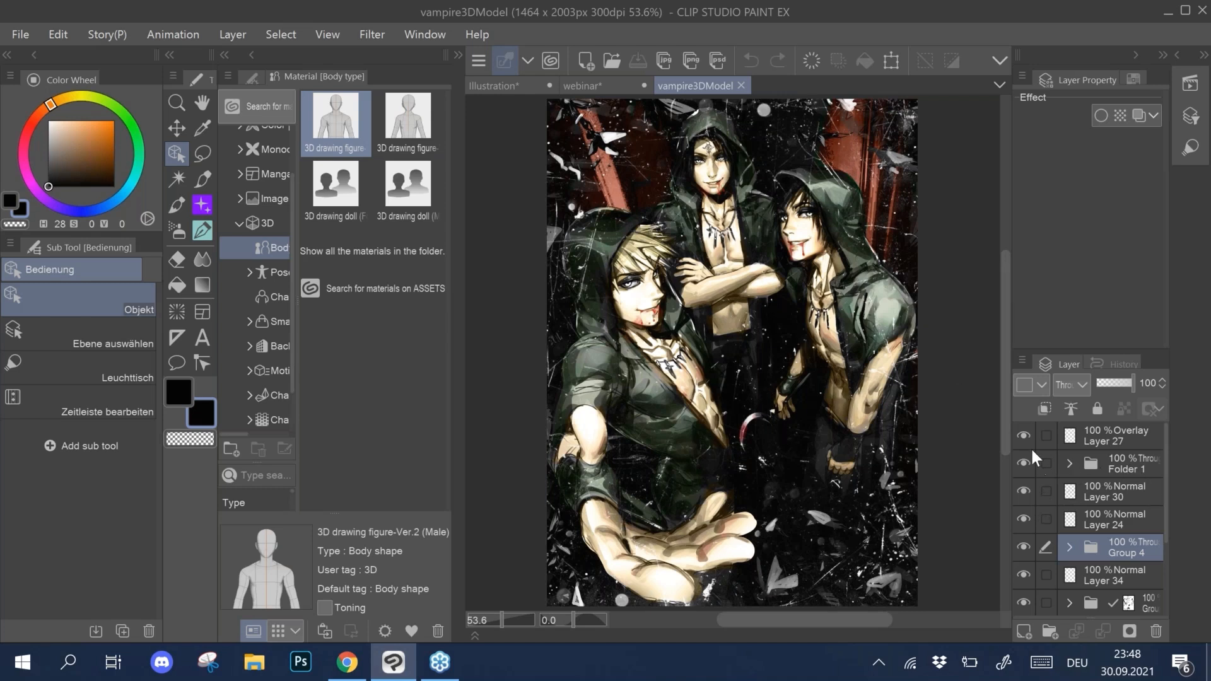
left_click_drag(1167, 507, 1168, 585)
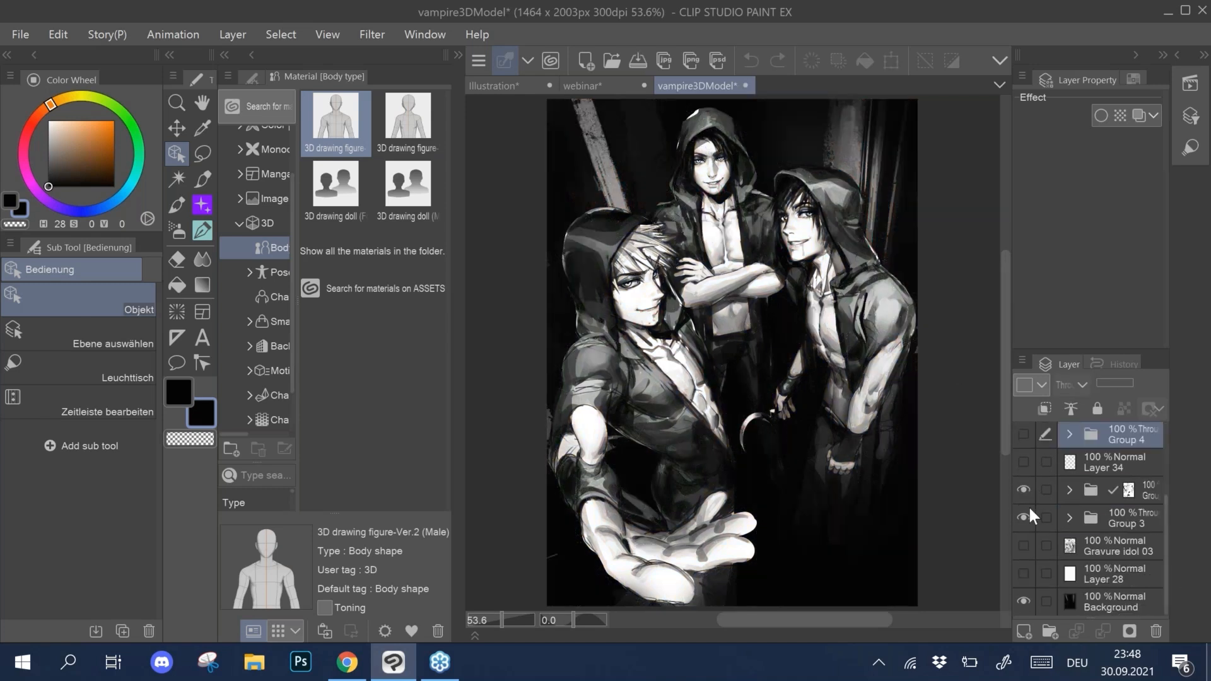
Step: Show the Gravure idol 03 layer and hide Group 3 and the masked group above it to expose the three 3D figures
left_click(1022, 545)
left_click(1023, 517)
left_click(1023, 491)
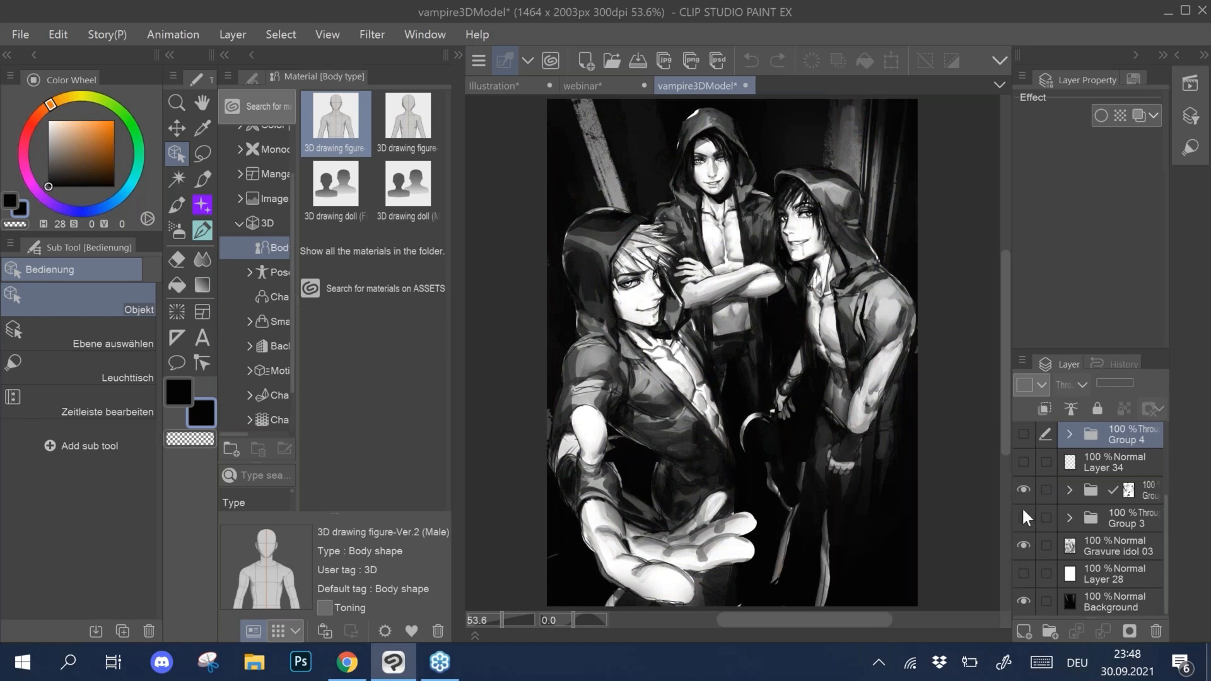
scroll(731, 353, "down", 1)
left_click_drag(731, 352, 764, 359)
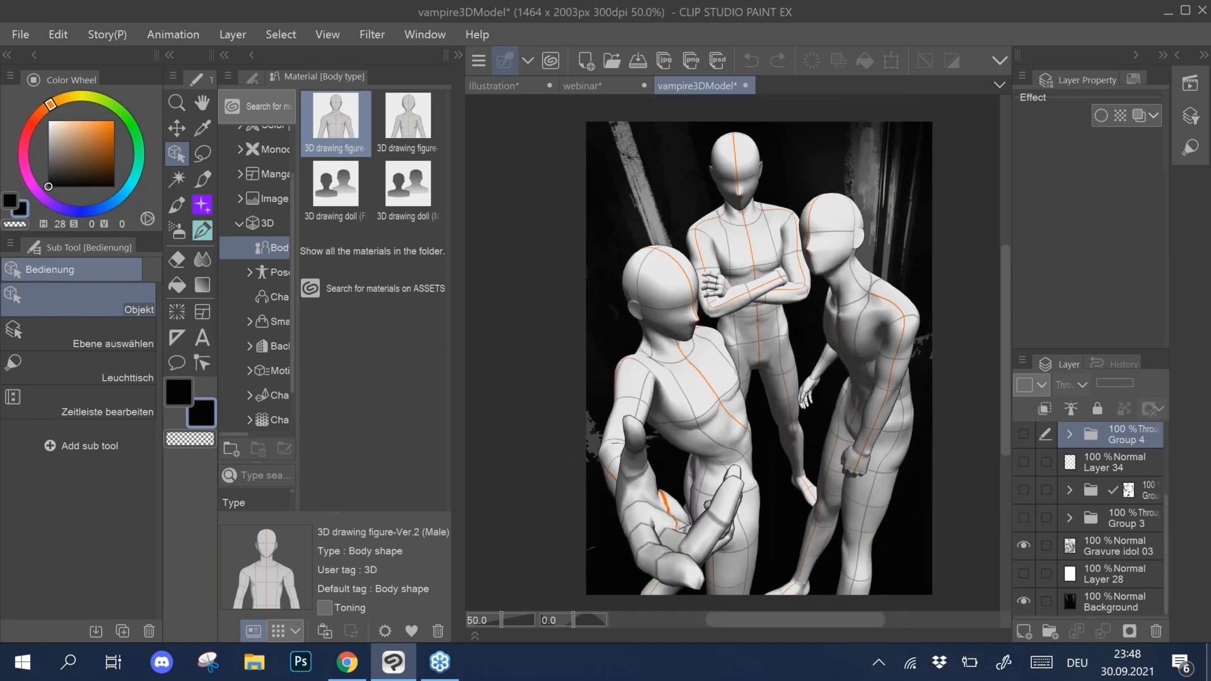
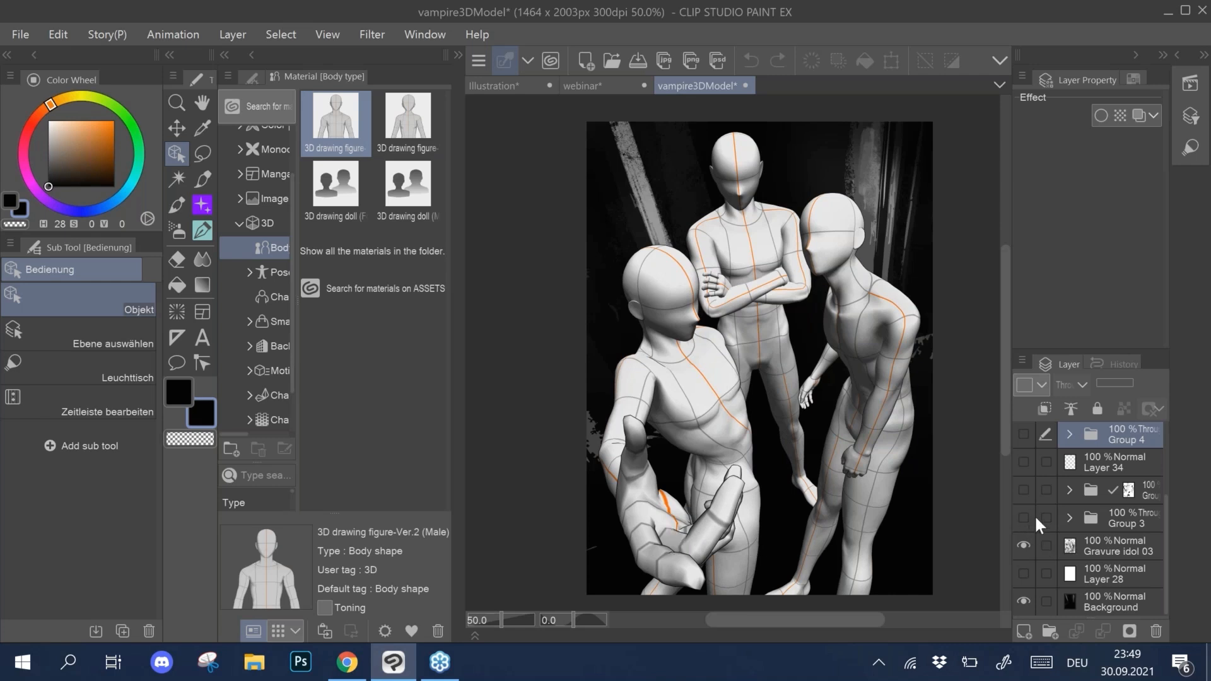
Step: Compare the line sketch and greyscale painting with the three 3D figures by toggling the masked group and Group 3
left_click(1023, 489)
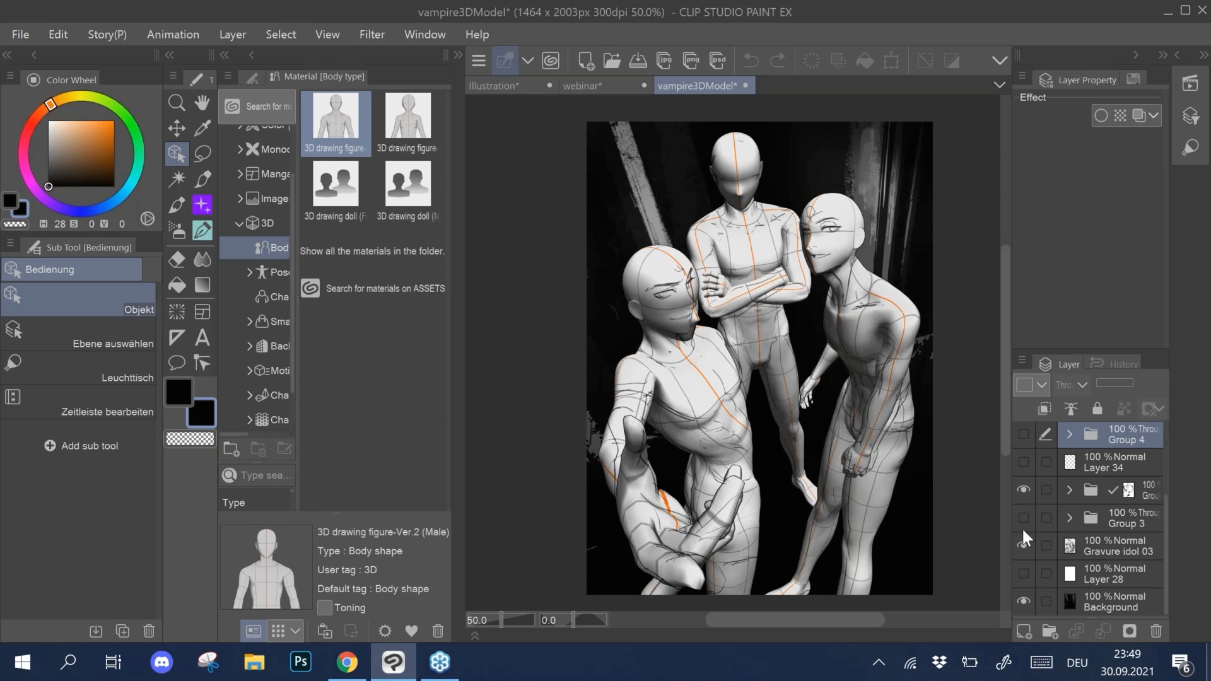
left_click(1023, 517)
left_click(1019, 516)
left_click(1017, 490)
left_click(1016, 514)
left_click(1022, 515)
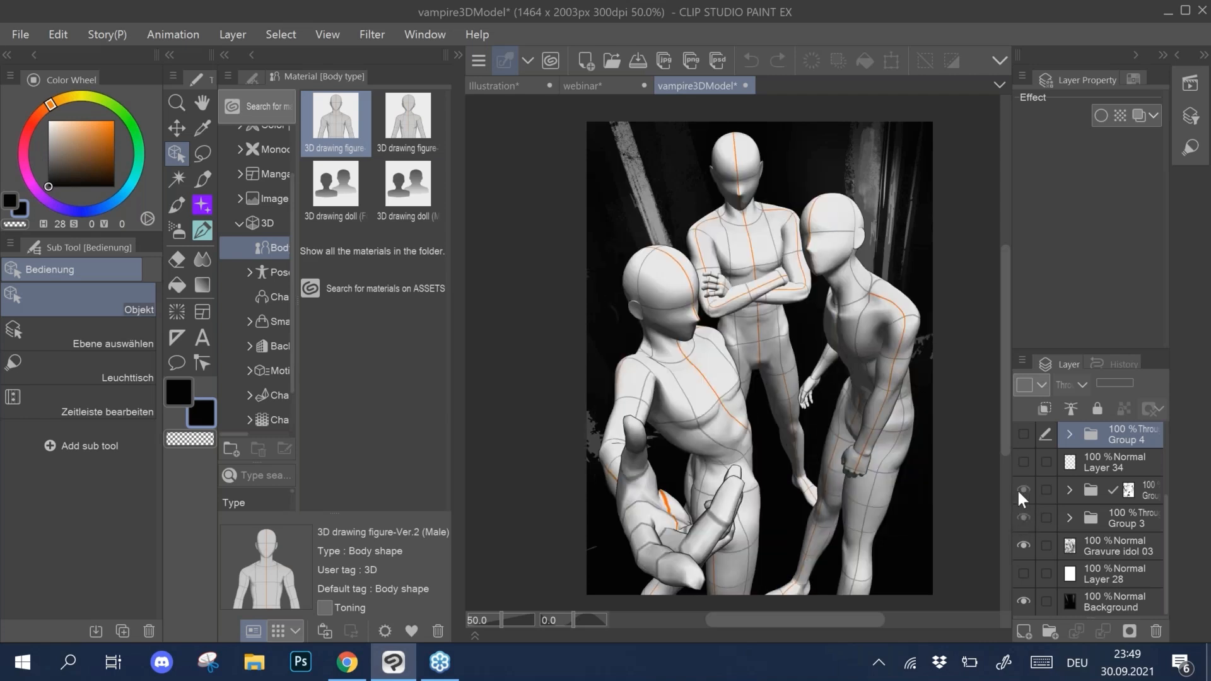
left_click(1017, 490)
left_click(1021, 516)
left_click(1021, 516)
left_click(1024, 490)
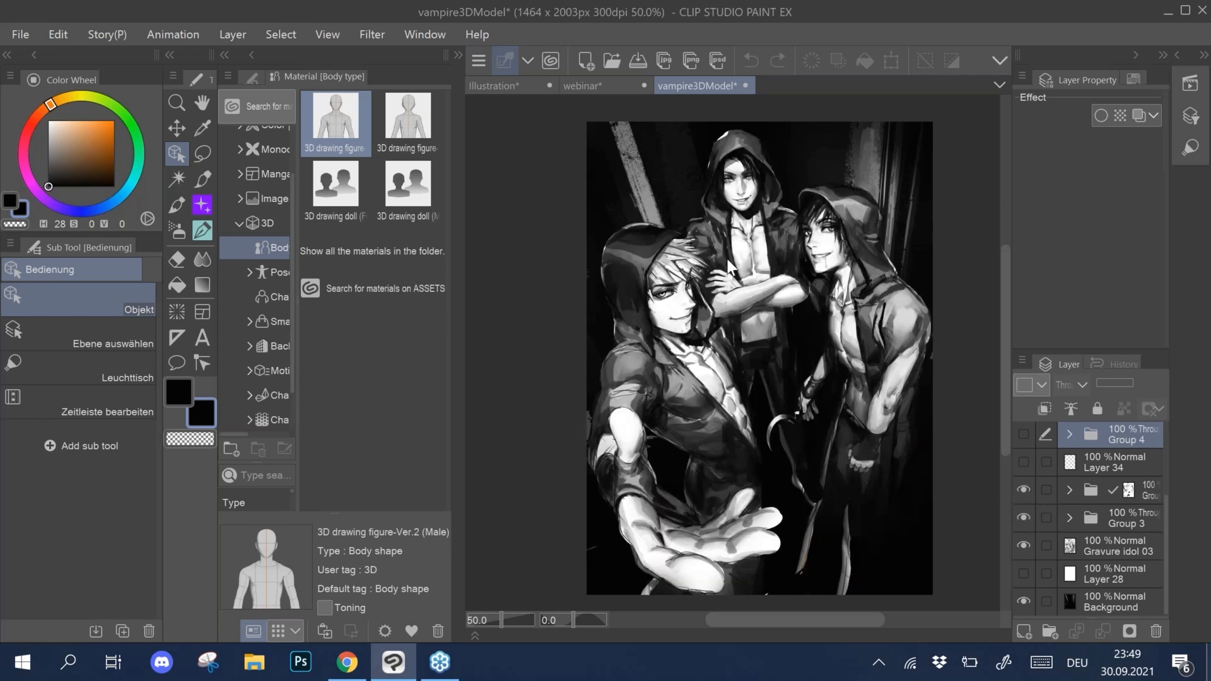
left_click(1019, 513)
left_click(1019, 516)
left_click(1021, 514)
left_click(1023, 514)
left_click(1024, 518)
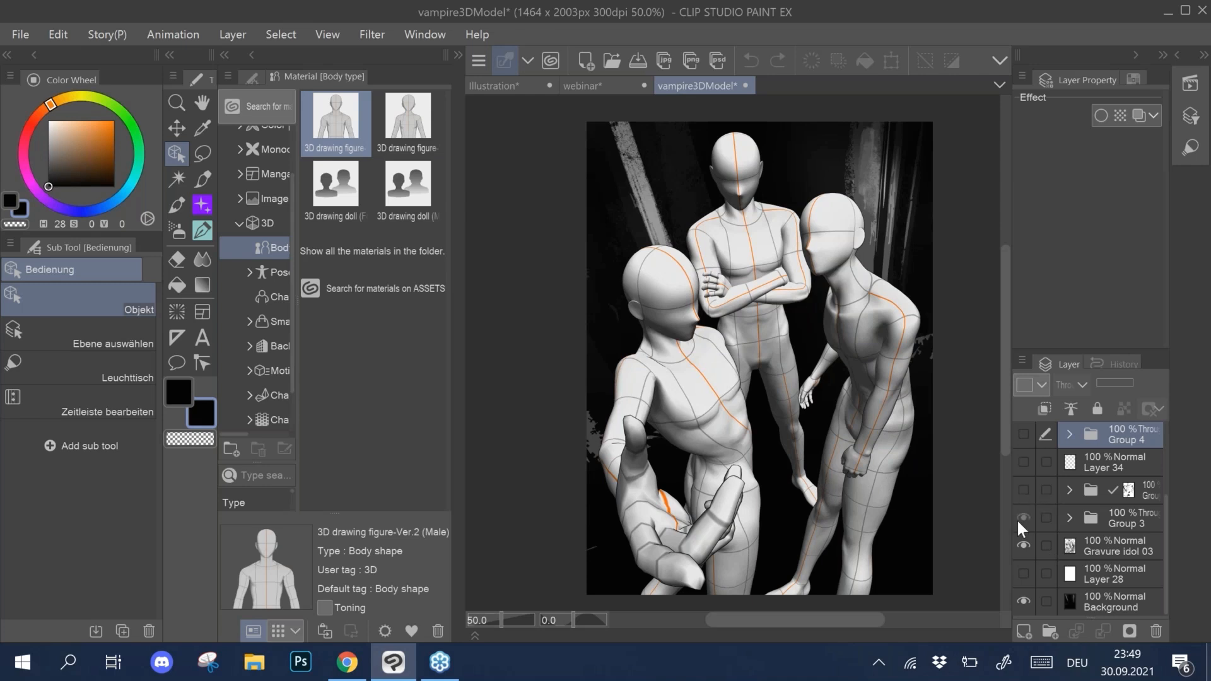
left_click(1019, 486)
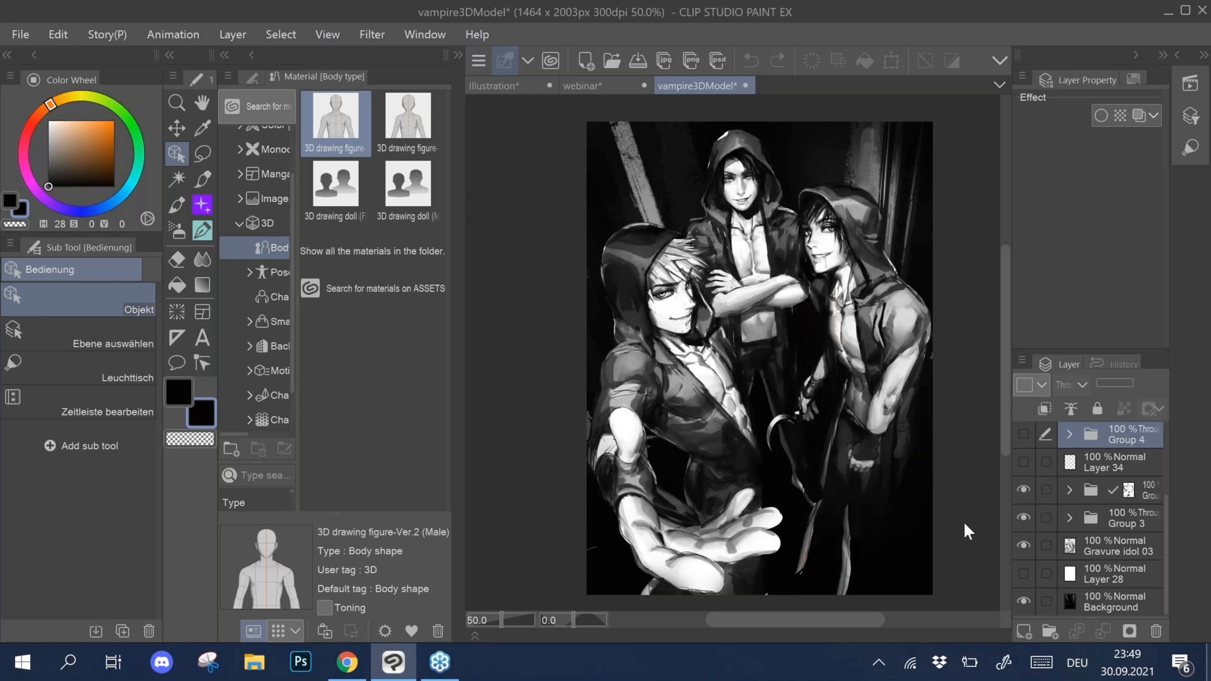
left_click(1020, 519)
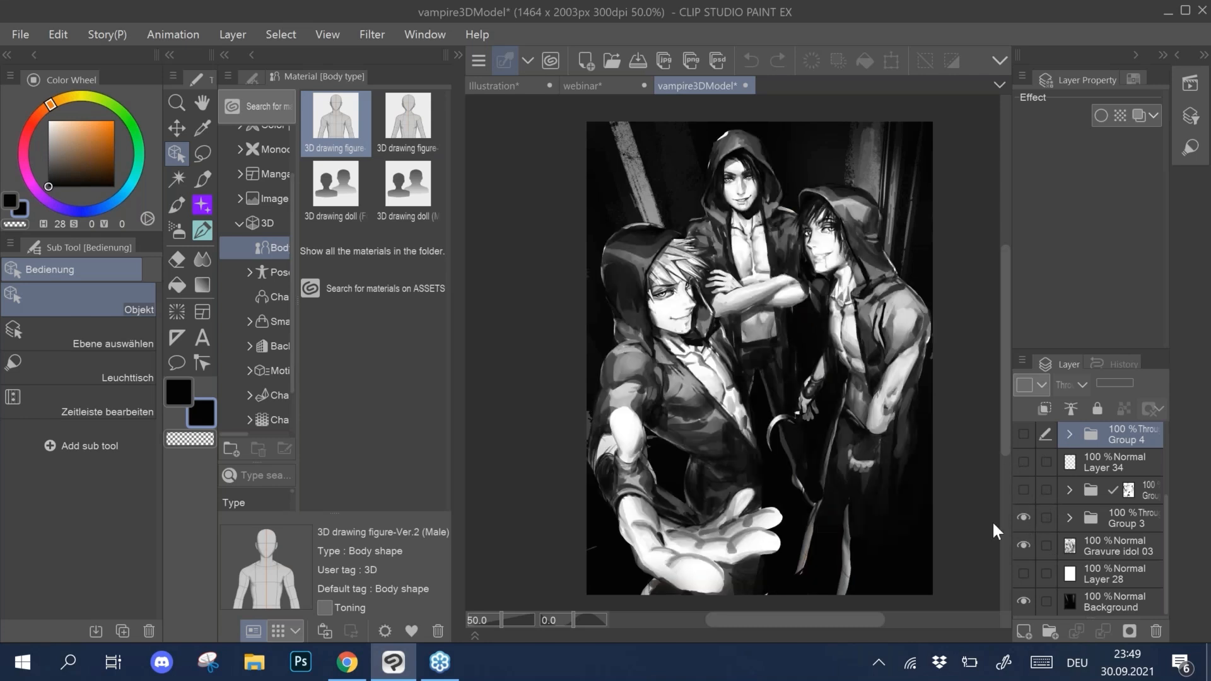
Step: Show the masked group and Group 4, and inspect the coloured painting from the blond figure's face out to all three figures
scroll(631, 312, "up", 4)
left_click_drag(631, 311, 600, 439)
left_click(1020, 490)
left_click(1023, 434)
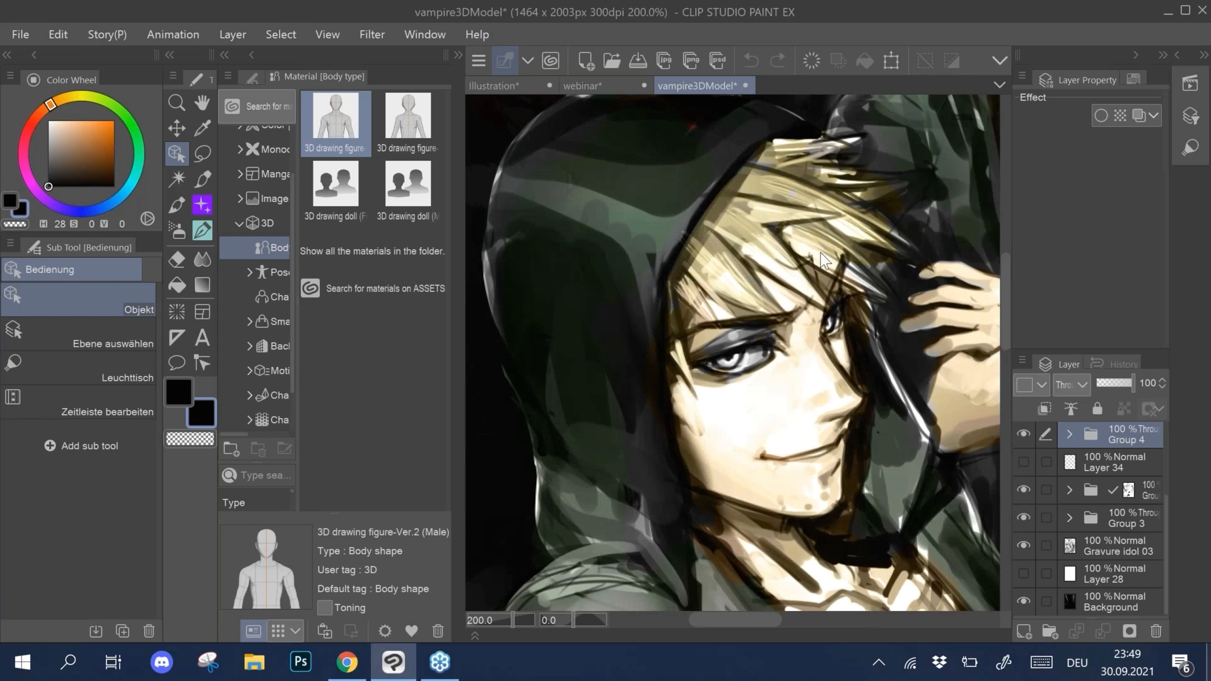
scroll(824, 259, "down", 3)
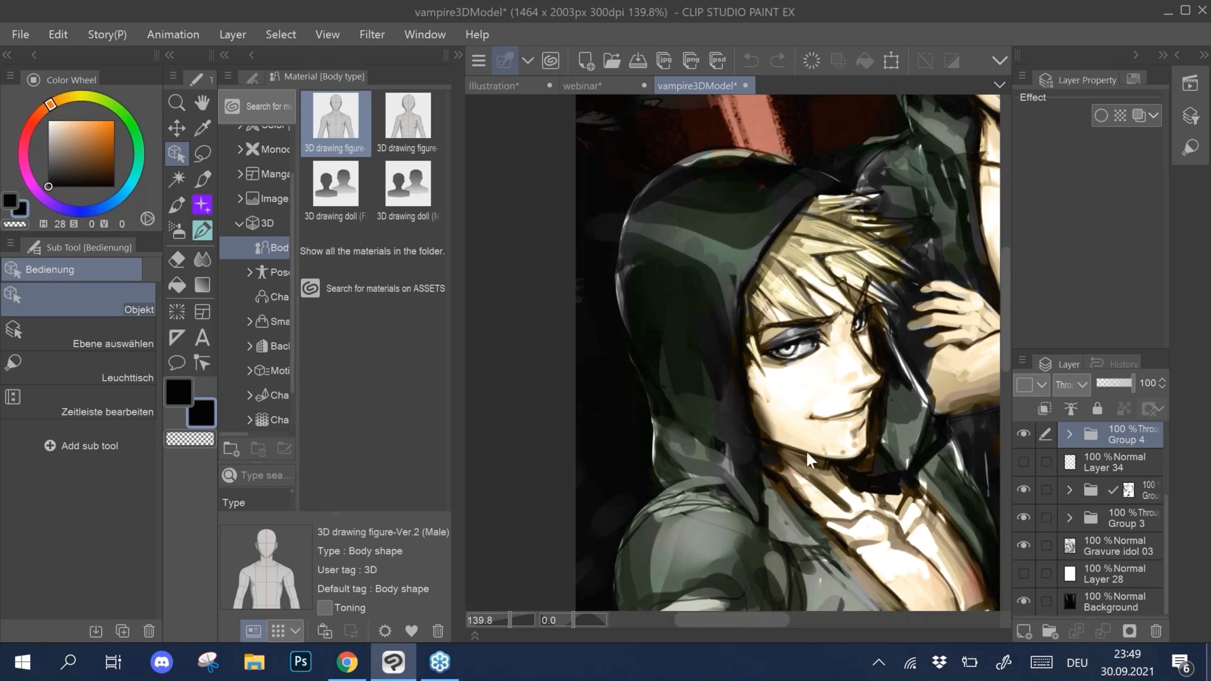
scroll(888, 517, "down", 1)
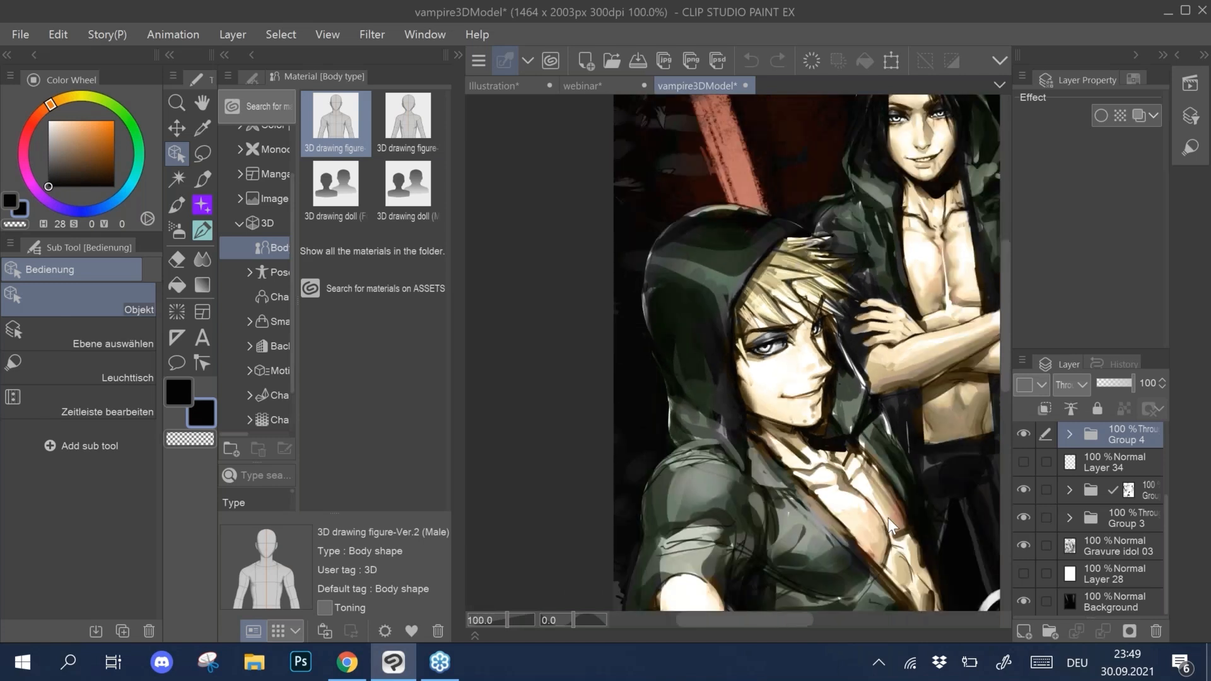
scroll(872, 529, "down", 2)
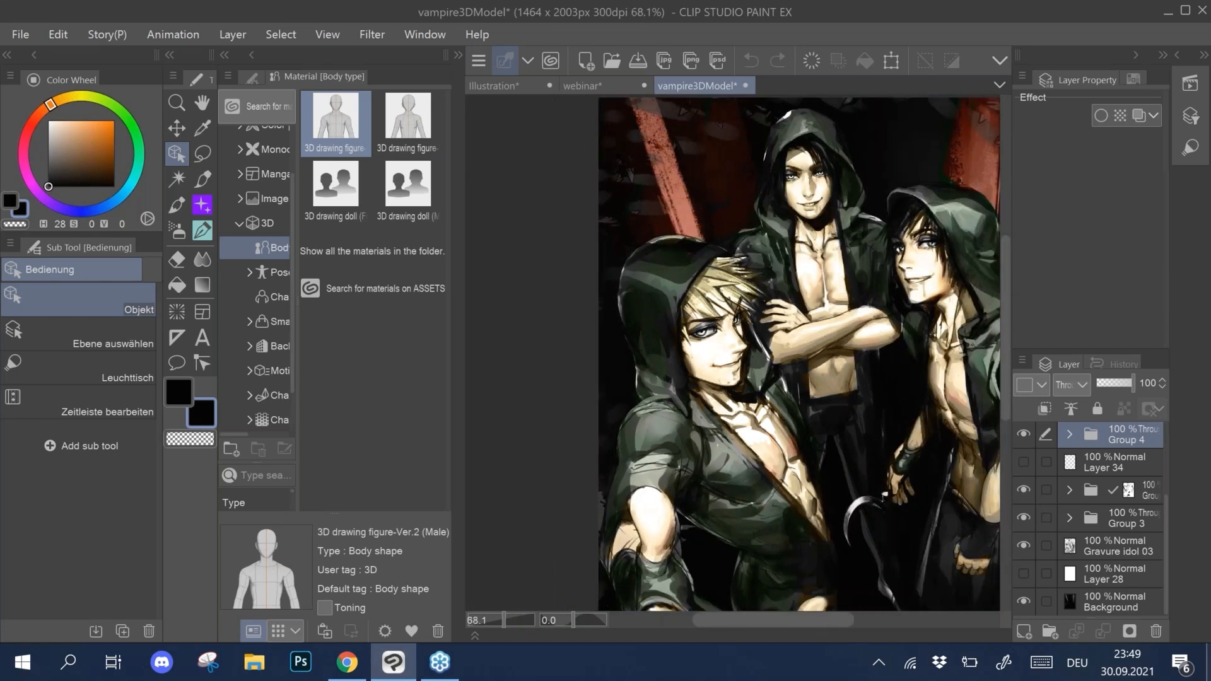
left_click_drag(885, 497, 817, 445)
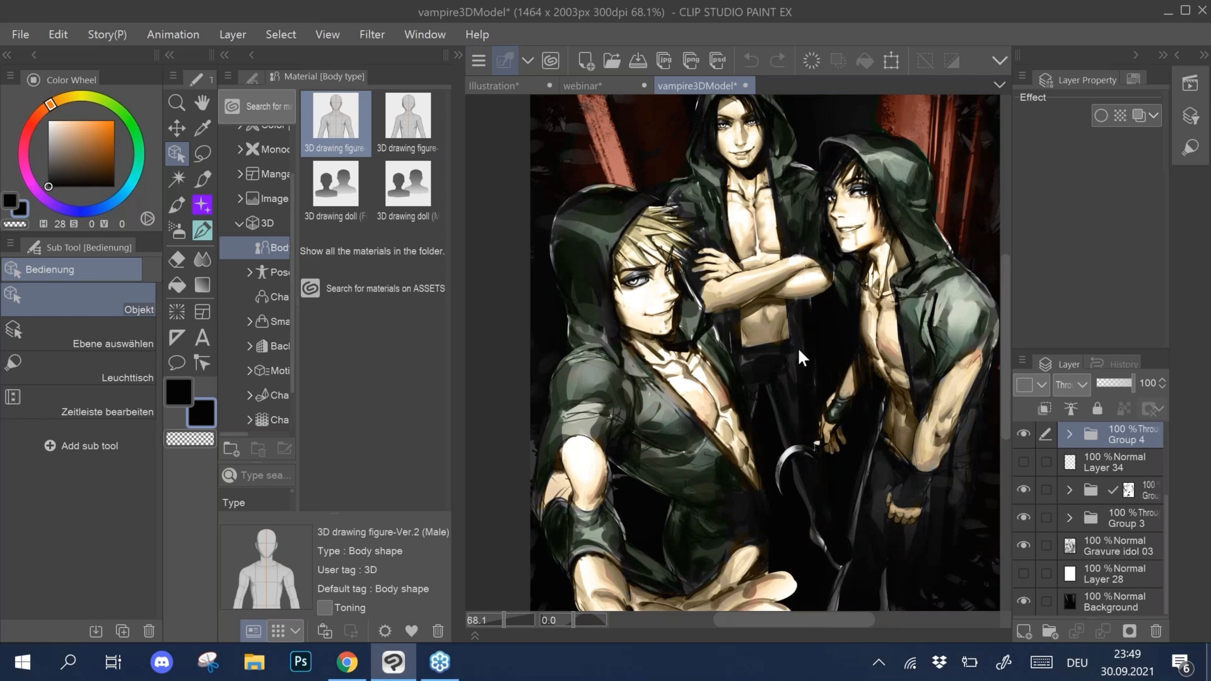
Step: Open the recent file Laovaan-3DModelvideo.clip and examine the finished character's face and arm up close
left_click(20, 33)
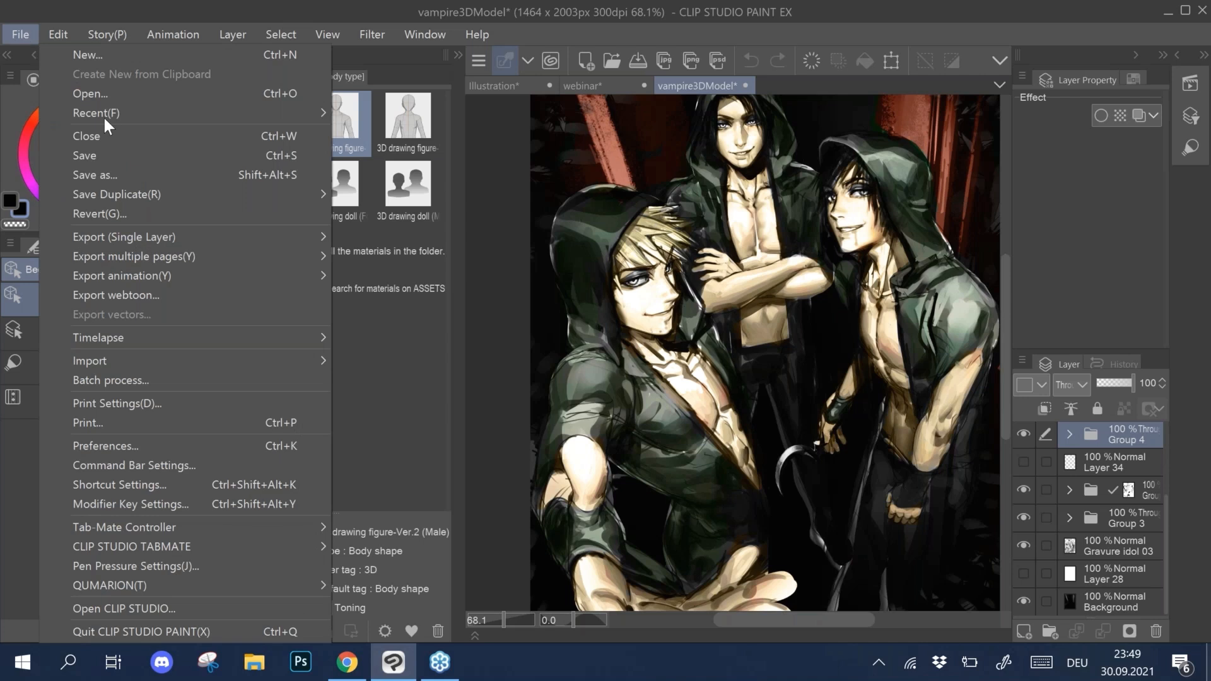
mouse_move(103, 116)
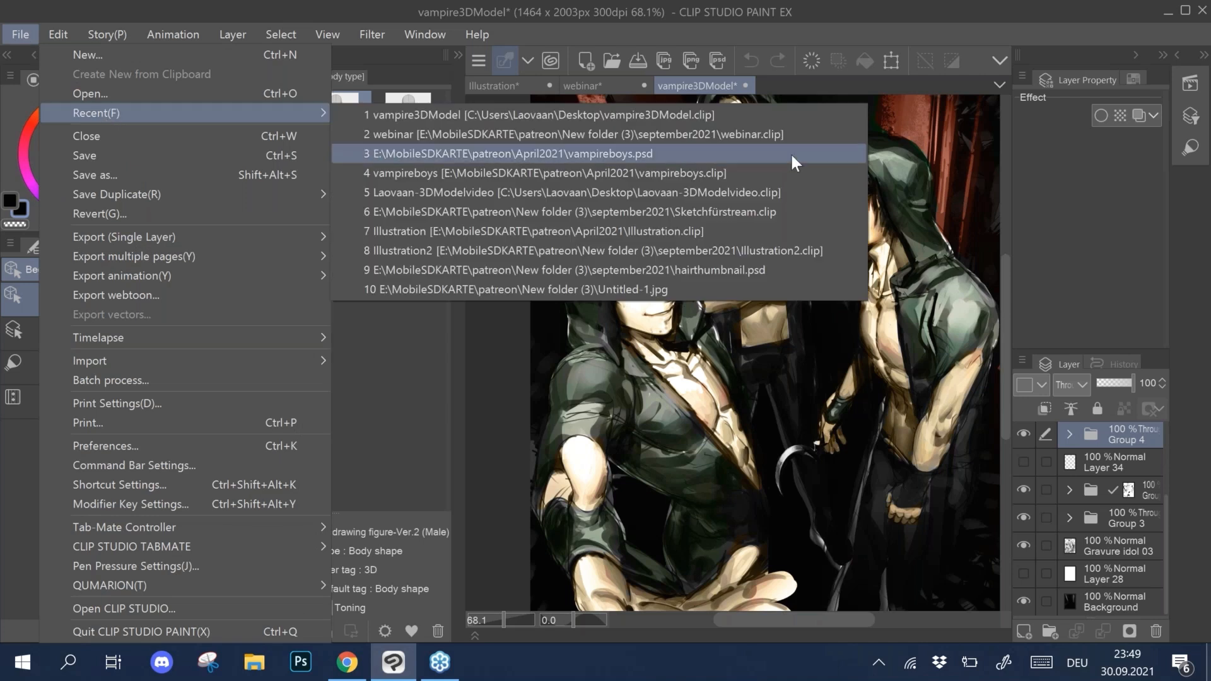
left_click(801, 195)
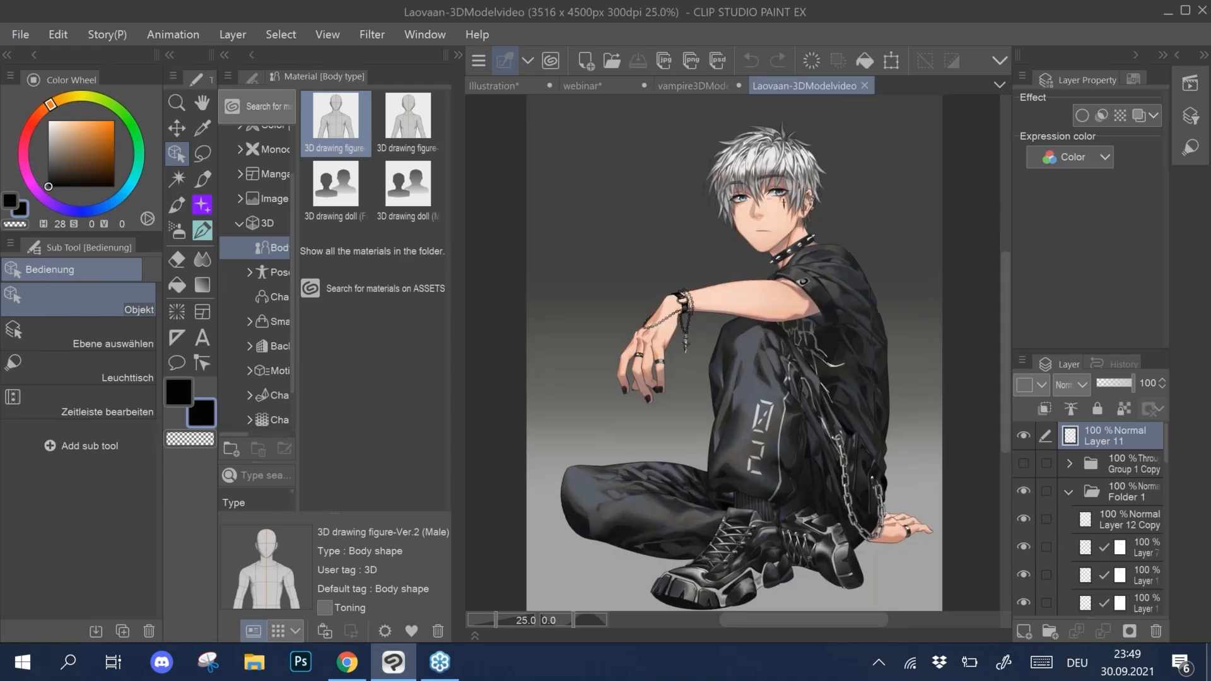
scroll(750, 177, "up", 5)
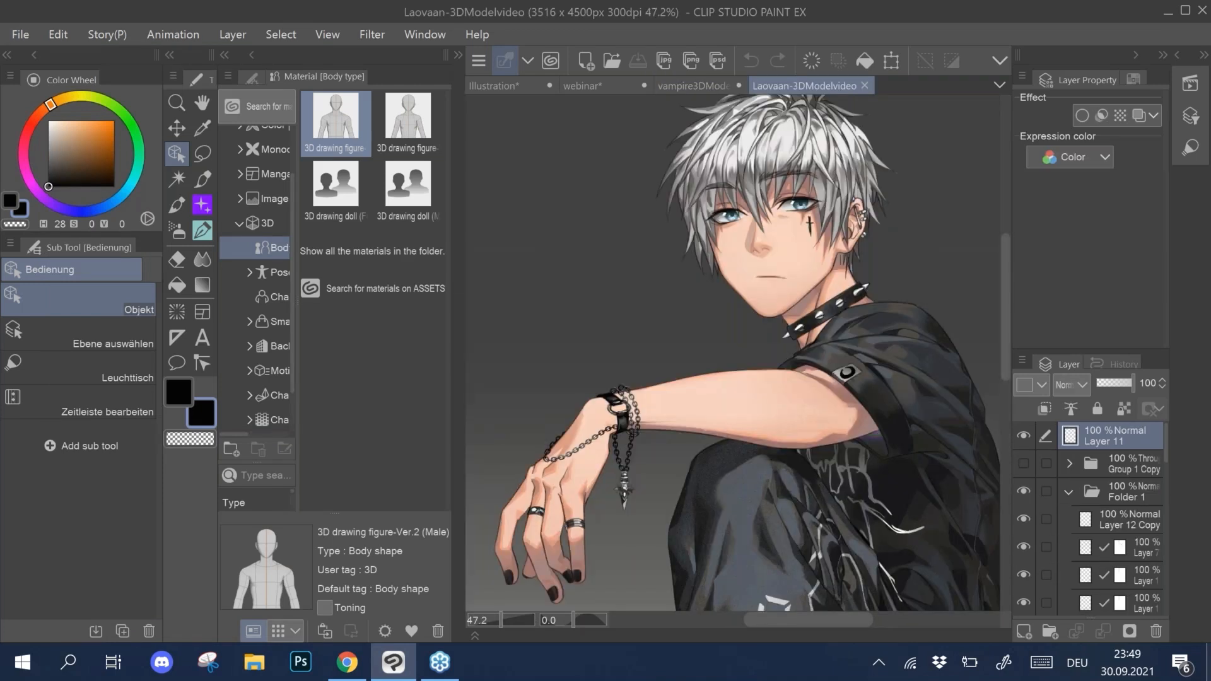
scroll(762, 105, "up", 3)
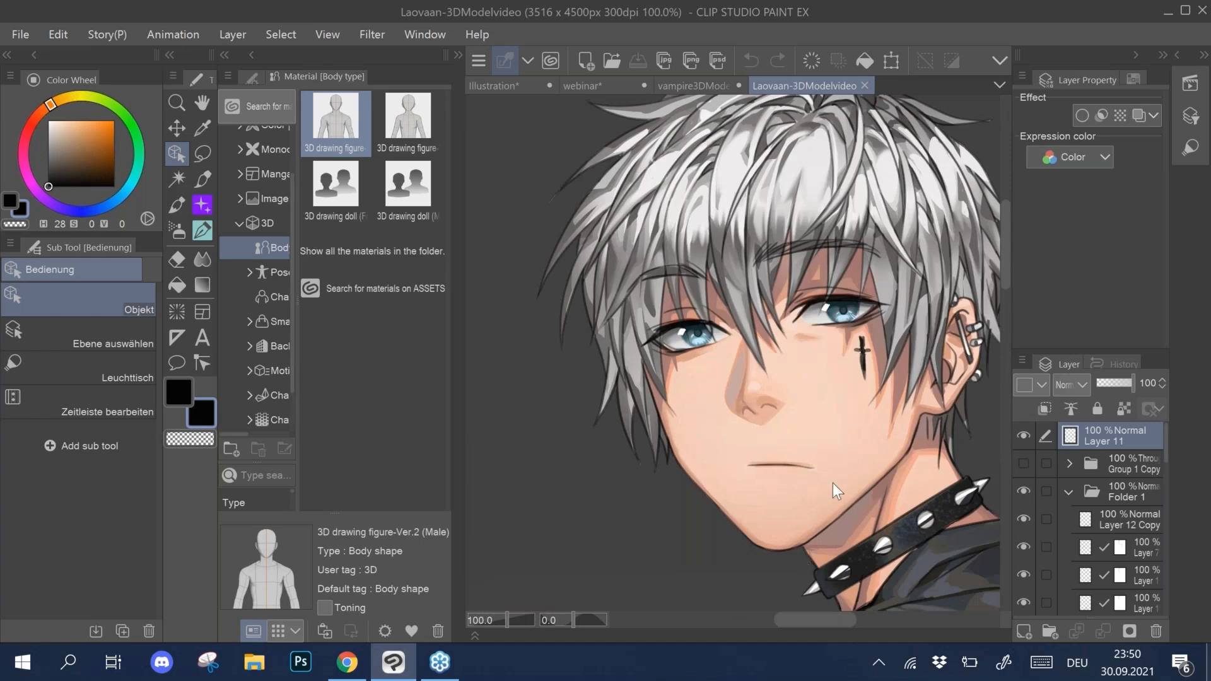
scroll(843, 483, "down", 3)
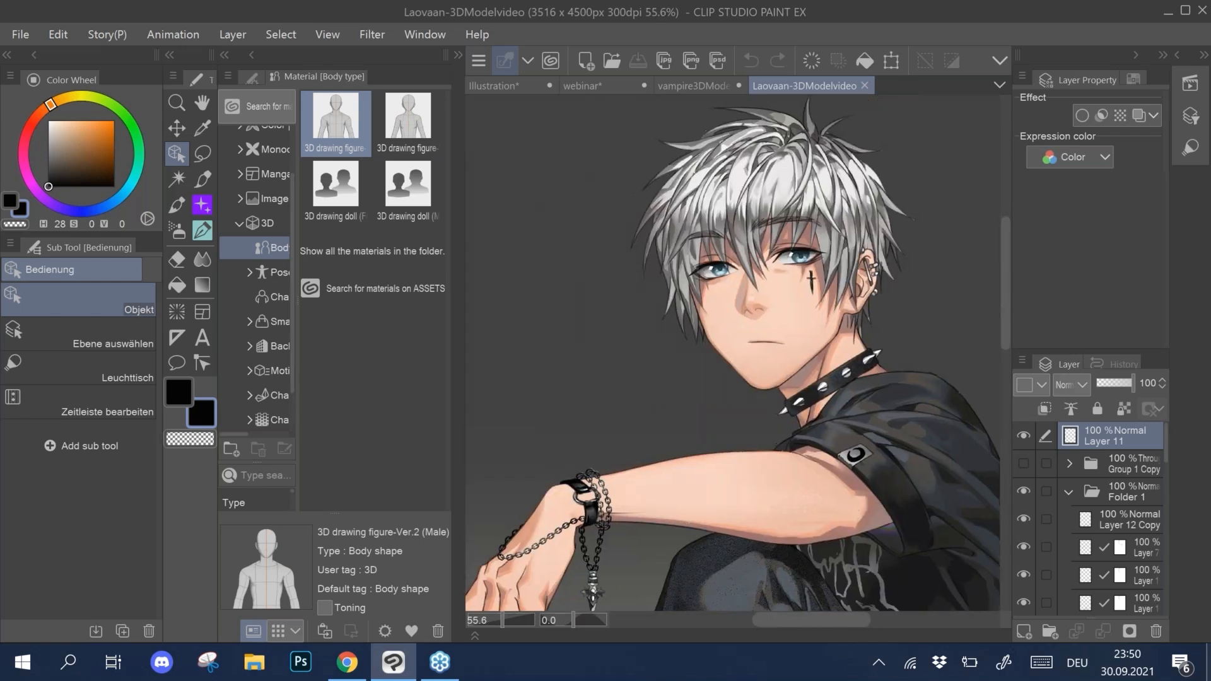
scroll(798, 353, "down", 1)
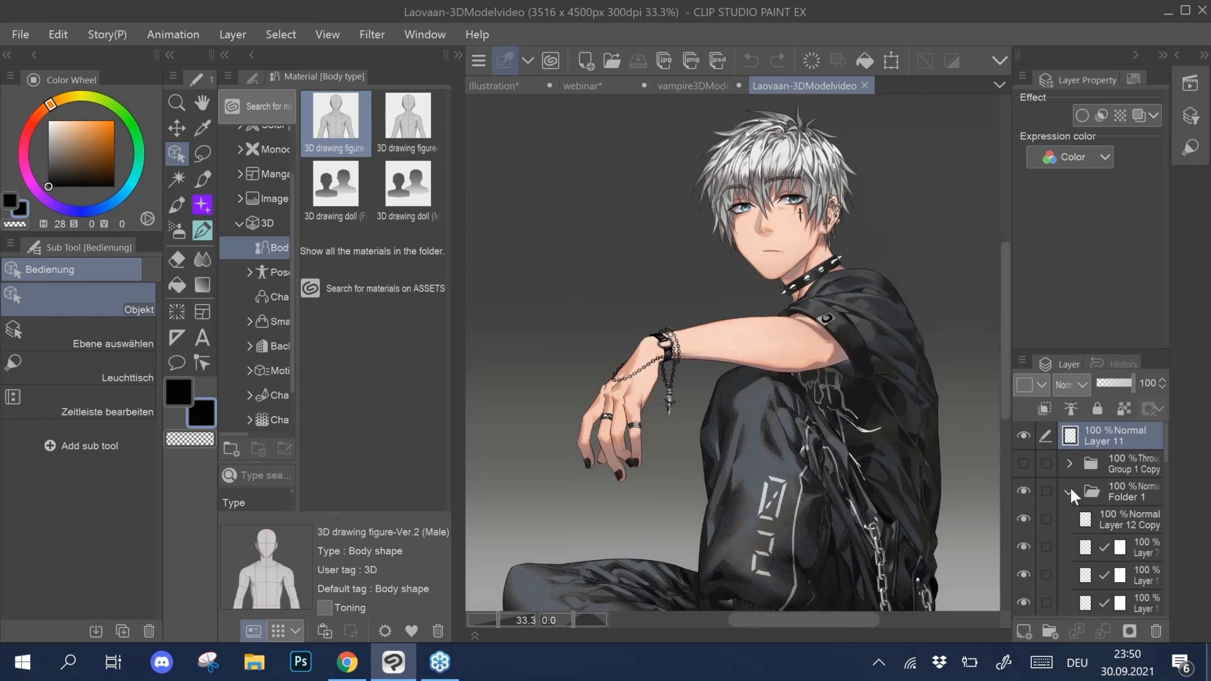
Step: Collapse Folder 1 and Folder 1 Copy, and show Group 1 Copy to overlay the 3D figure on the finished character
left_click(1070, 491)
left_click(1069, 521)
left_click(1024, 463)
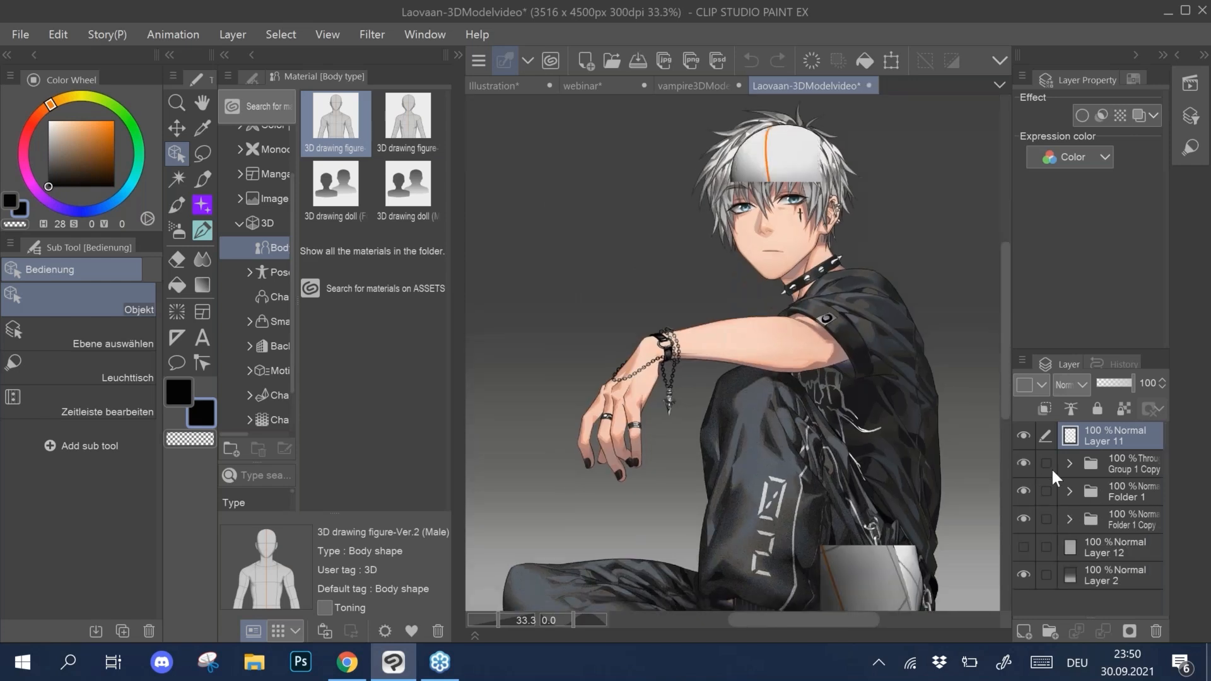
scroll(733, 354, "down", 1)
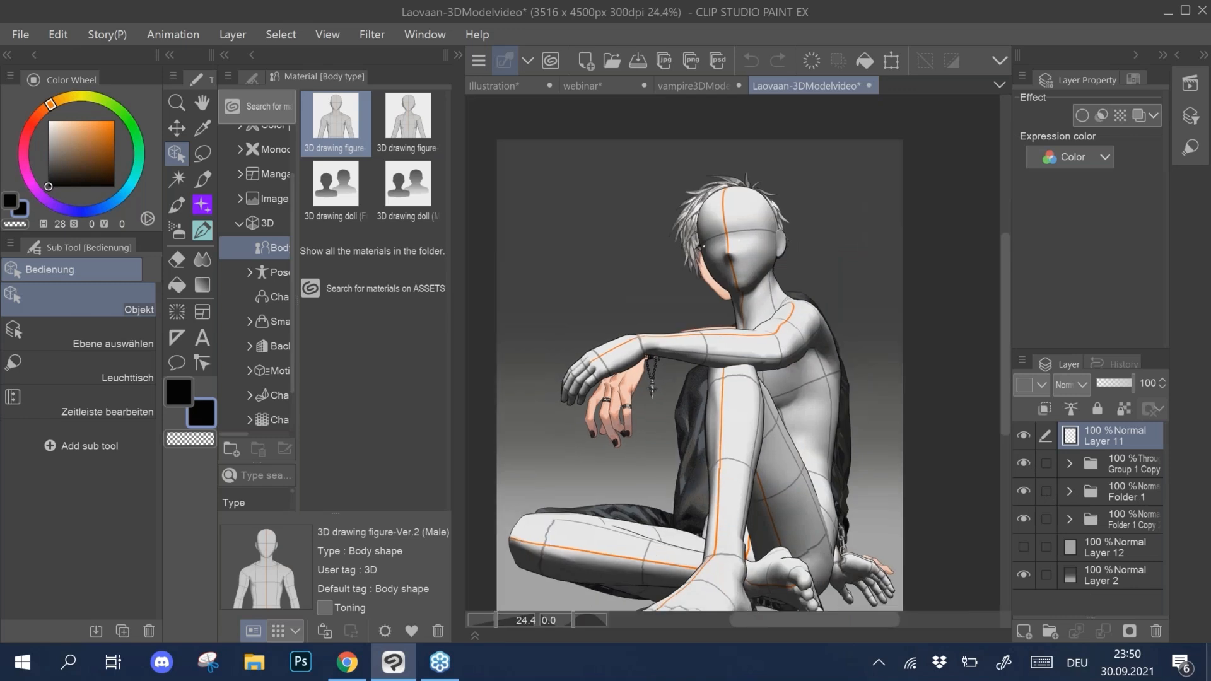
Step: Close the Laovaan-3DModelvideo and vampire3DModel documents without saving their changes
scroll(733, 353, "down", 1)
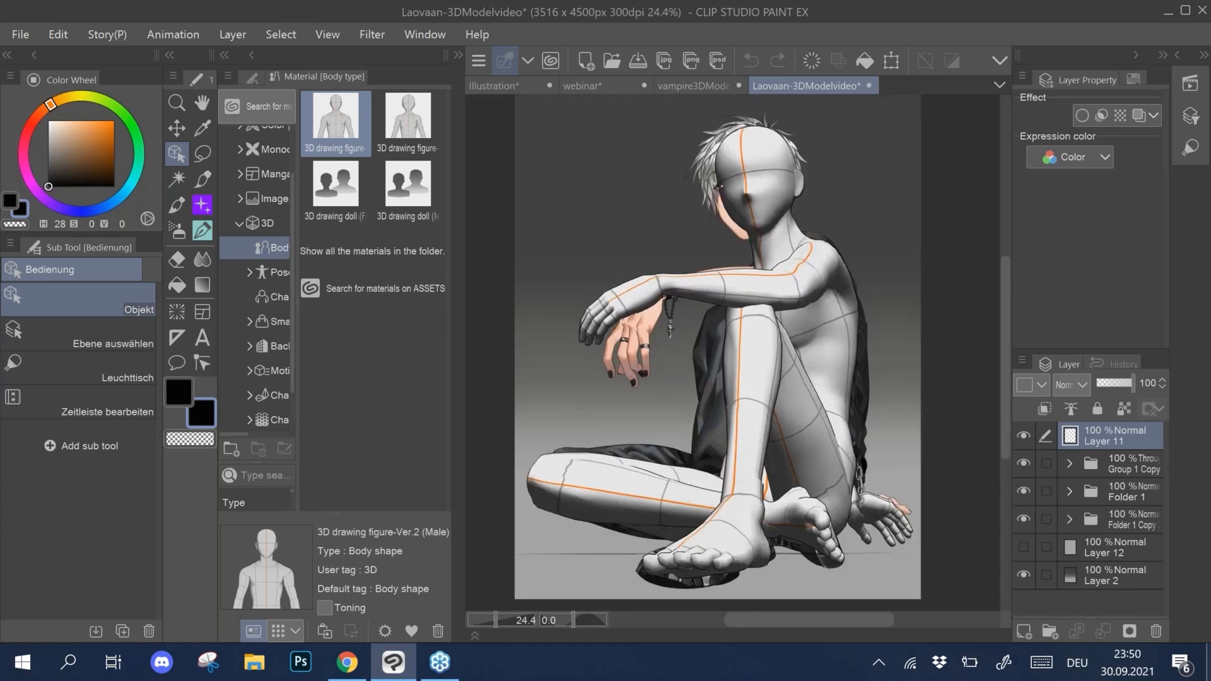
left_click(869, 85)
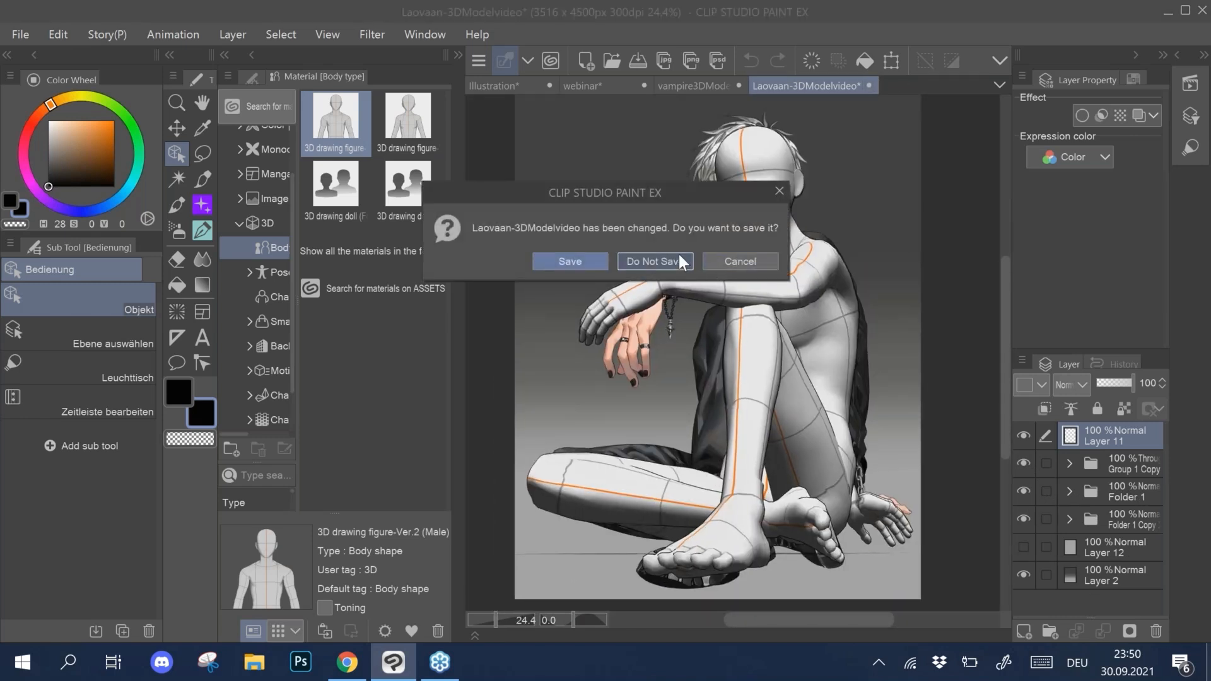
left_click(679, 258)
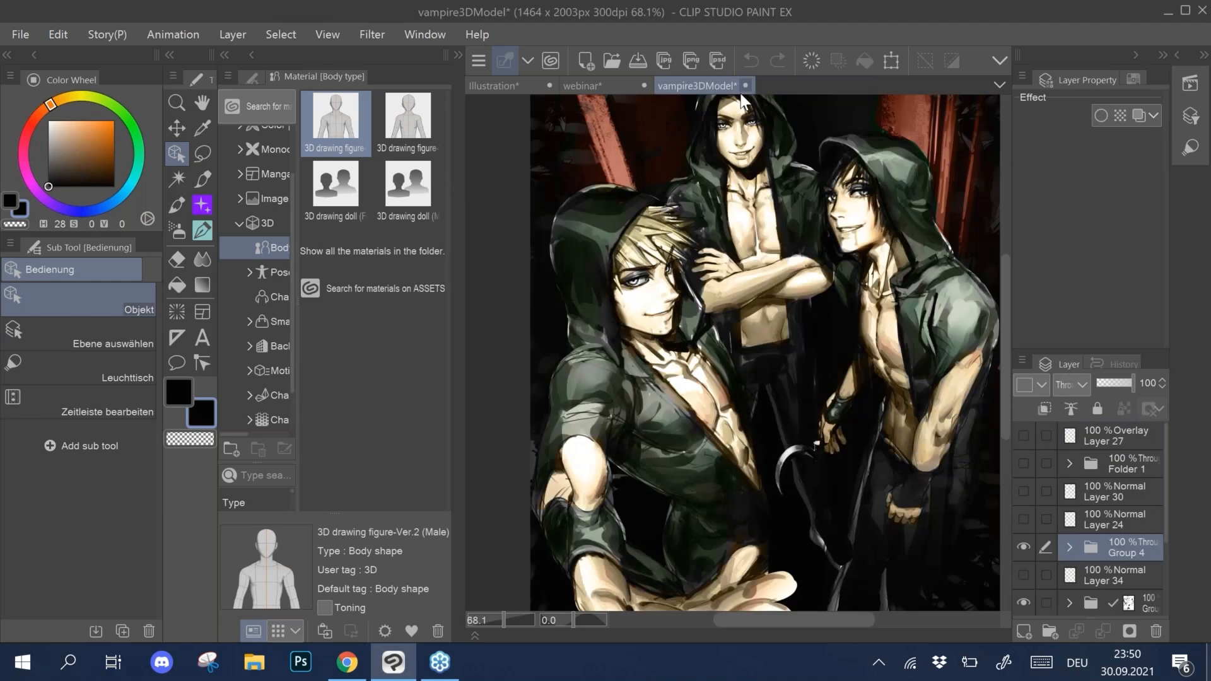
left_click(747, 85)
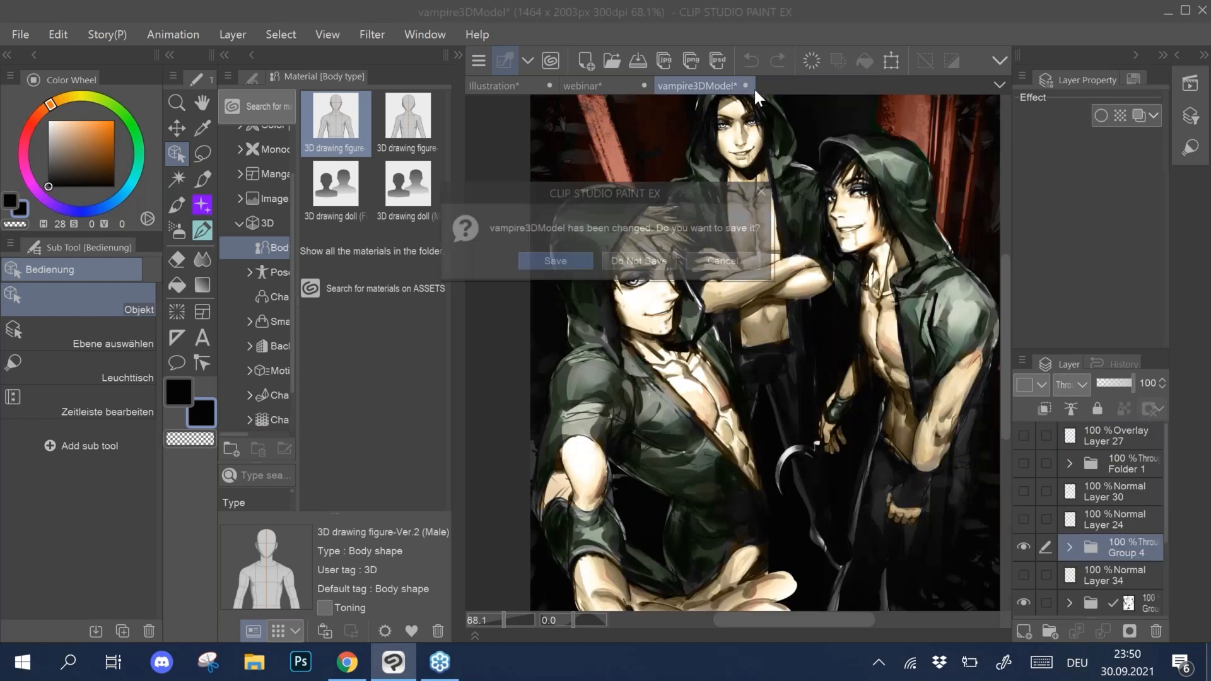
left_click(650, 258)
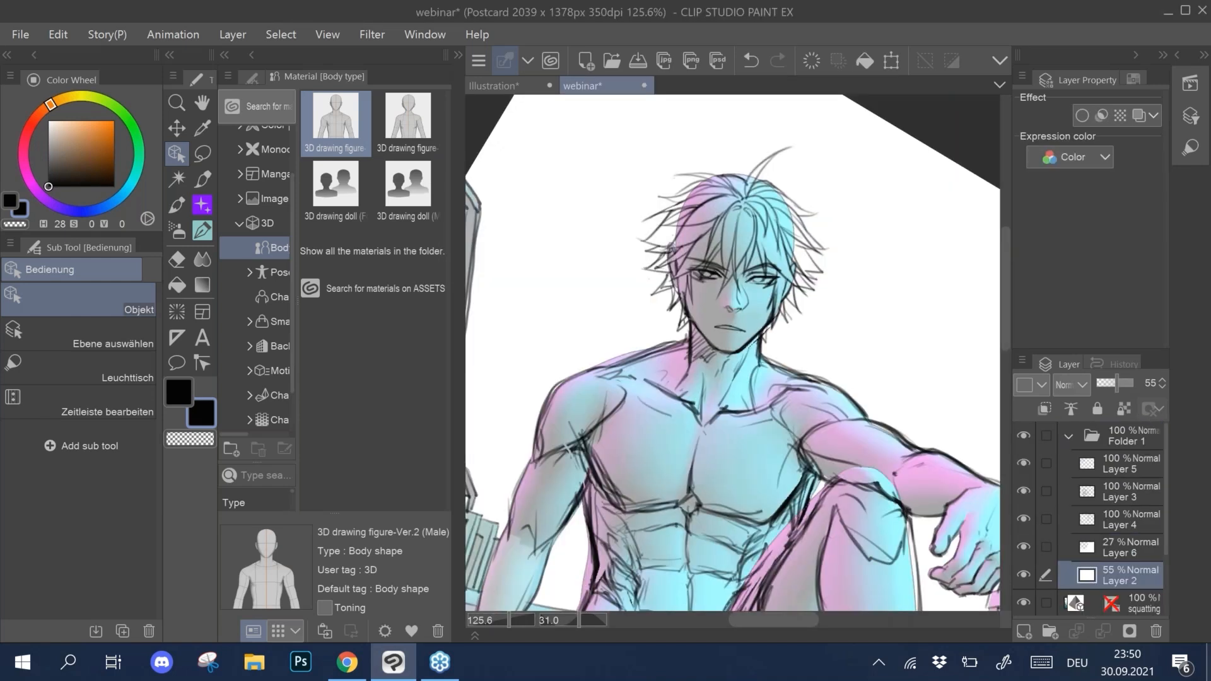
Step: Reset the webinar canvas rotation, collapse Folder 1, and hide the squatting 3D layer so only the line sketch shows
scroll(645, 260, "down", 1)
key("ctrl+at")
left_click_drag(645, 260, 622, 215)
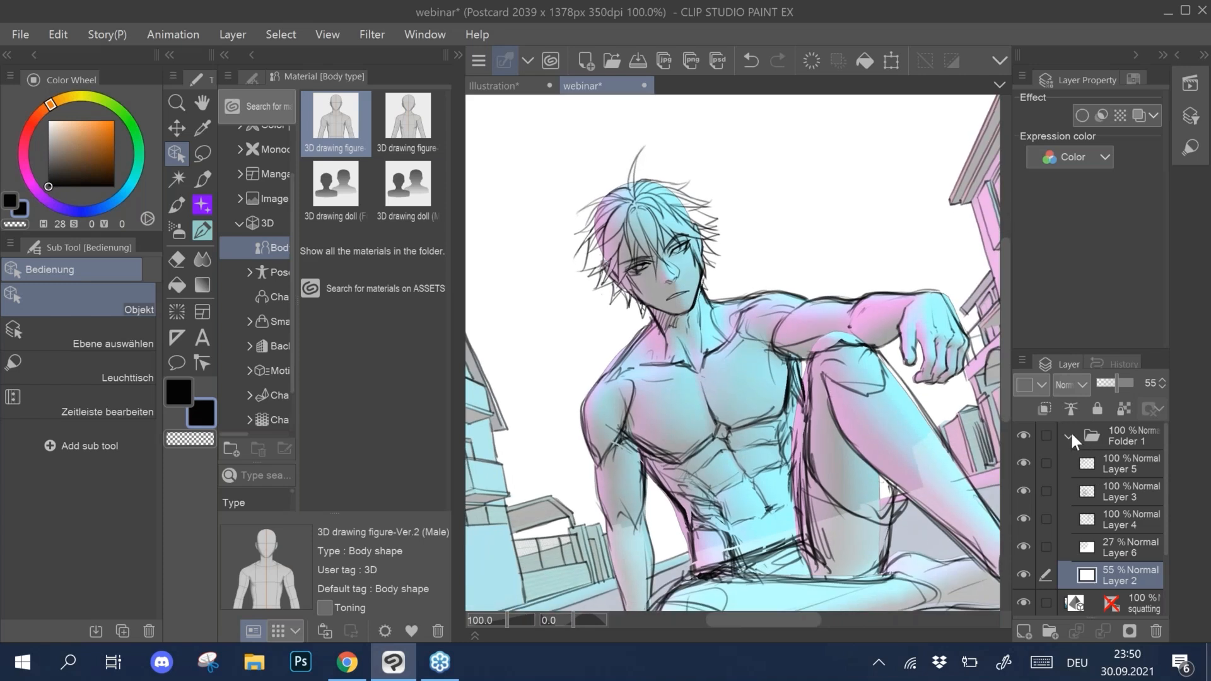
left_click(1068, 434)
left_click(1023, 463)
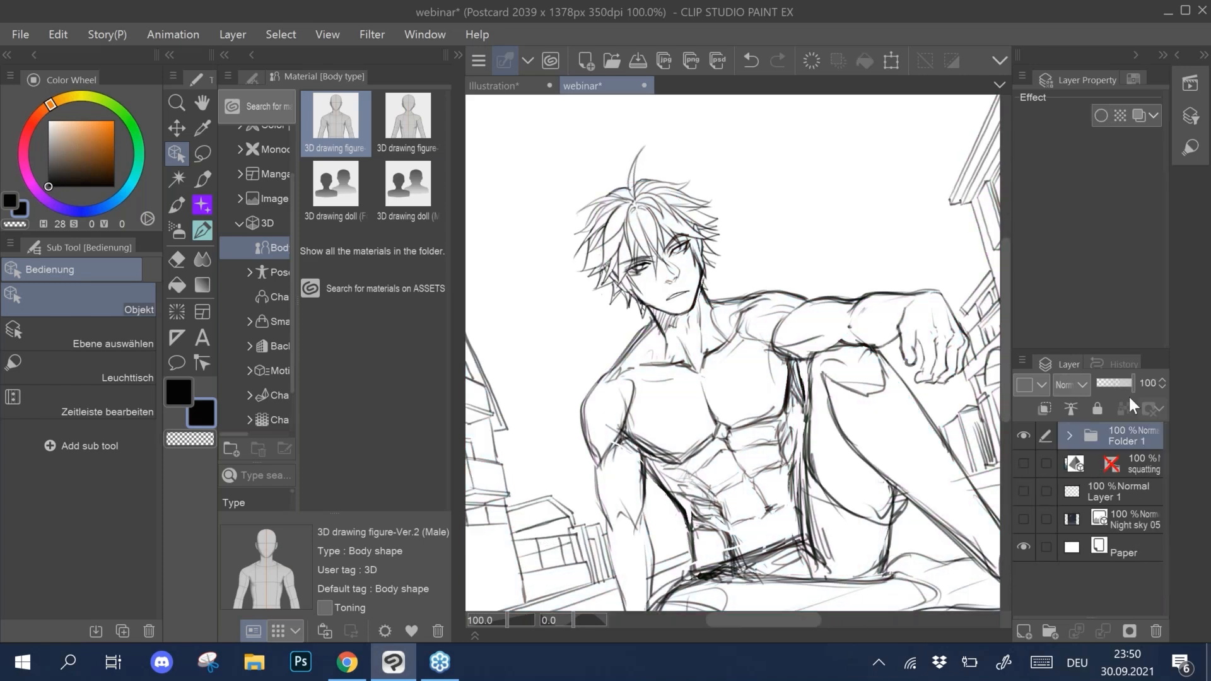
Step: Fade Folder 1 to 22% opacity and prepare a new layer above it for drawing with the loish_hard round pen
left_click(1112, 383)
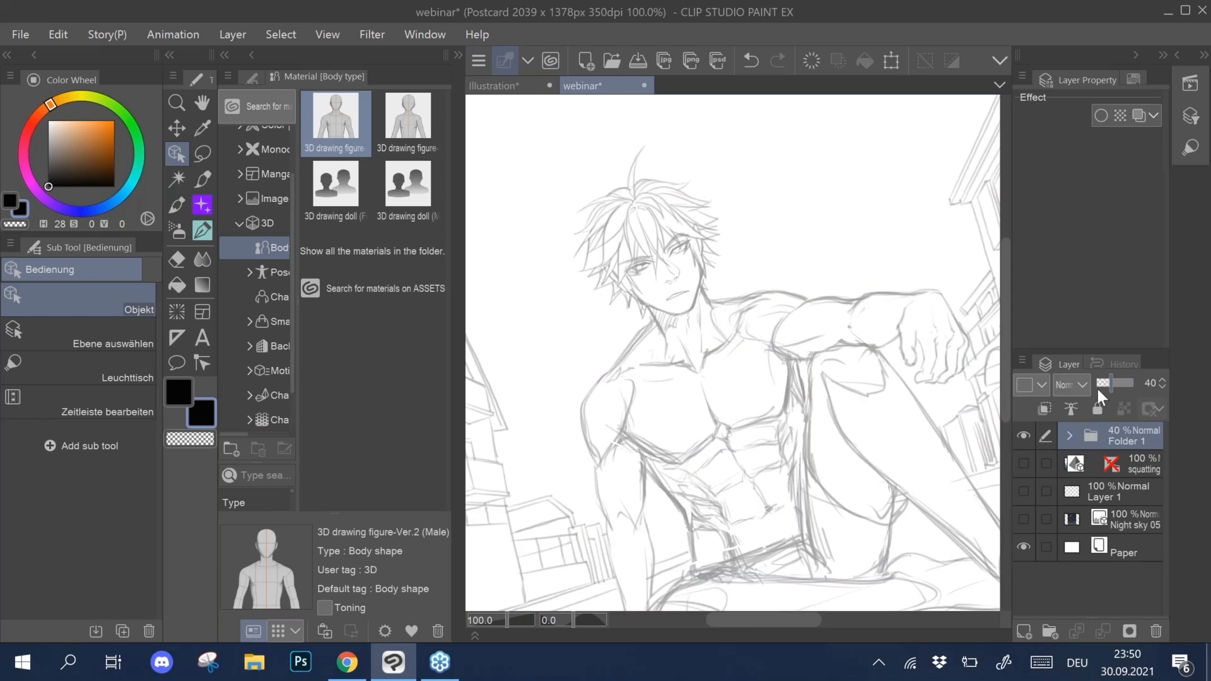
left_click(1023, 630)
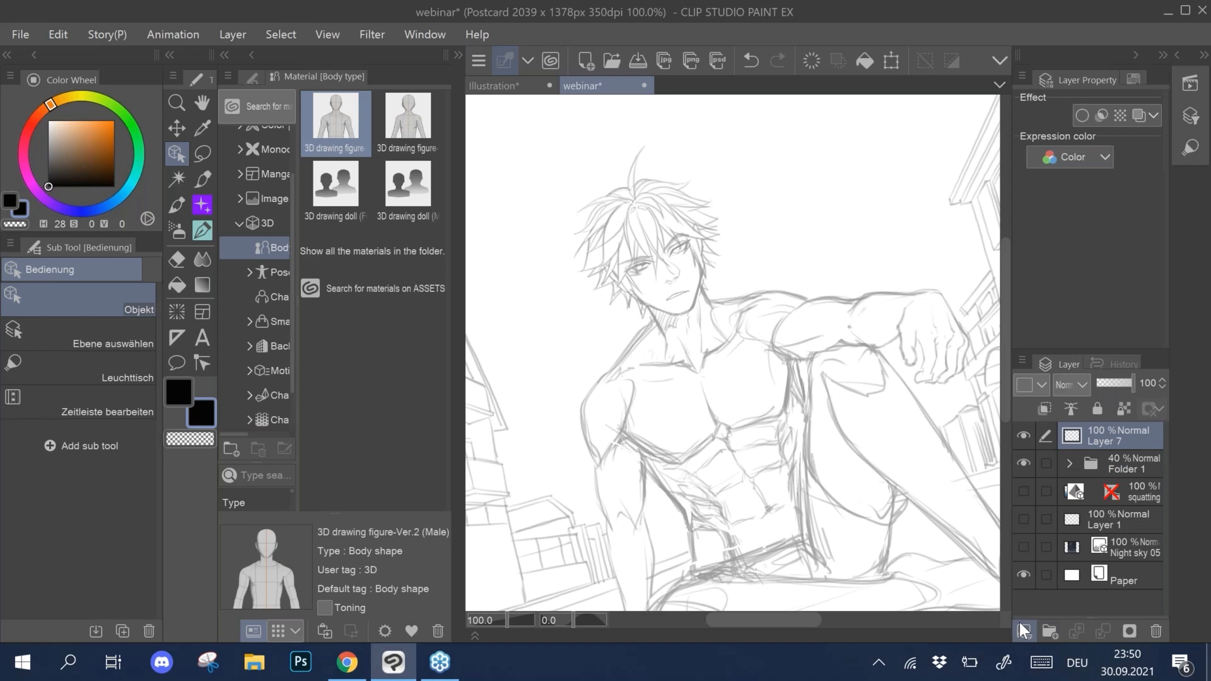
left_click(202, 179)
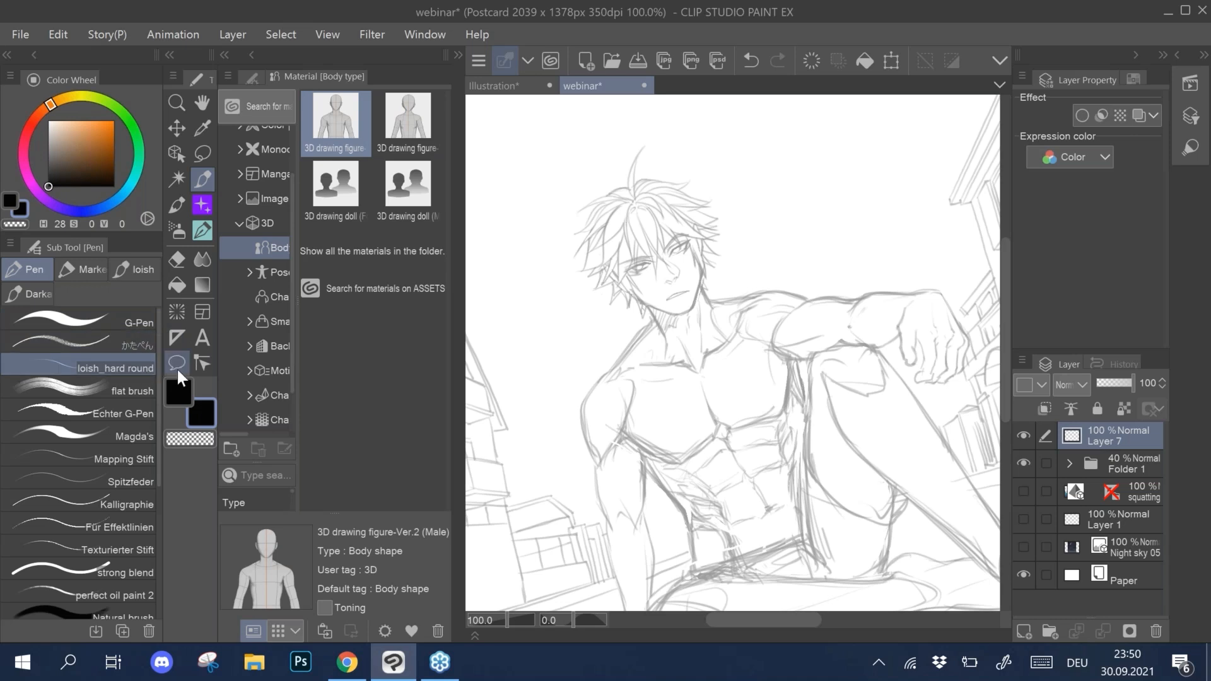
left_click(1110, 464)
left_click(1103, 384)
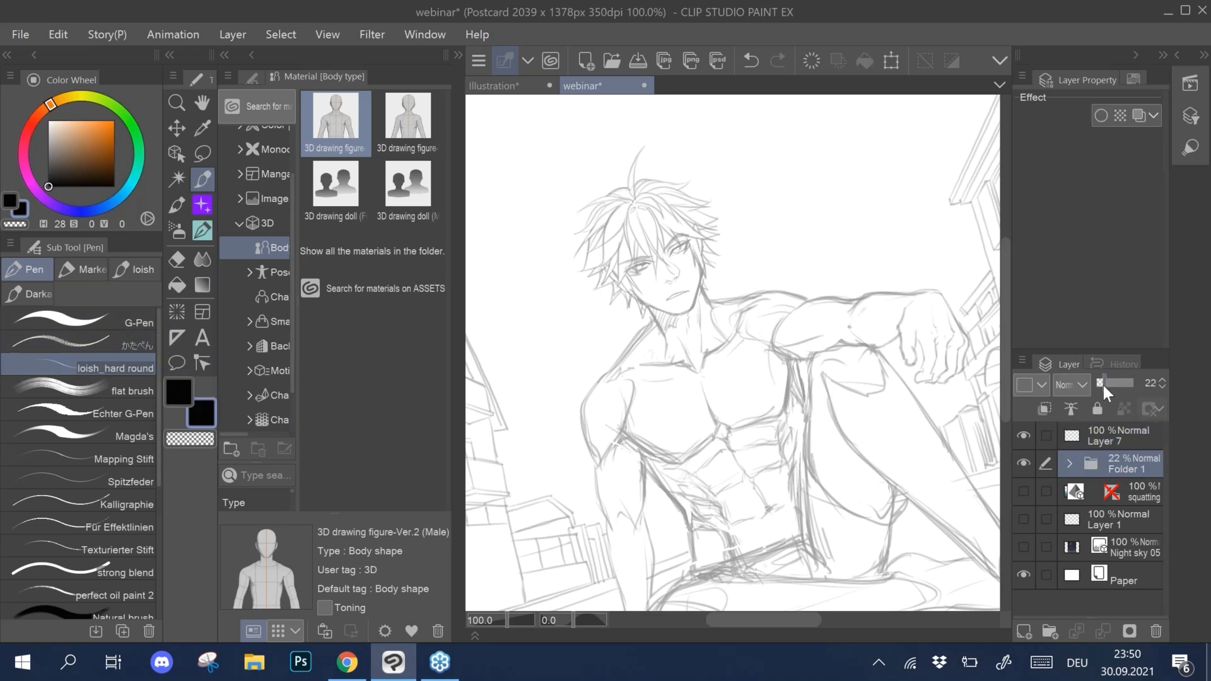
left_click(1069, 441)
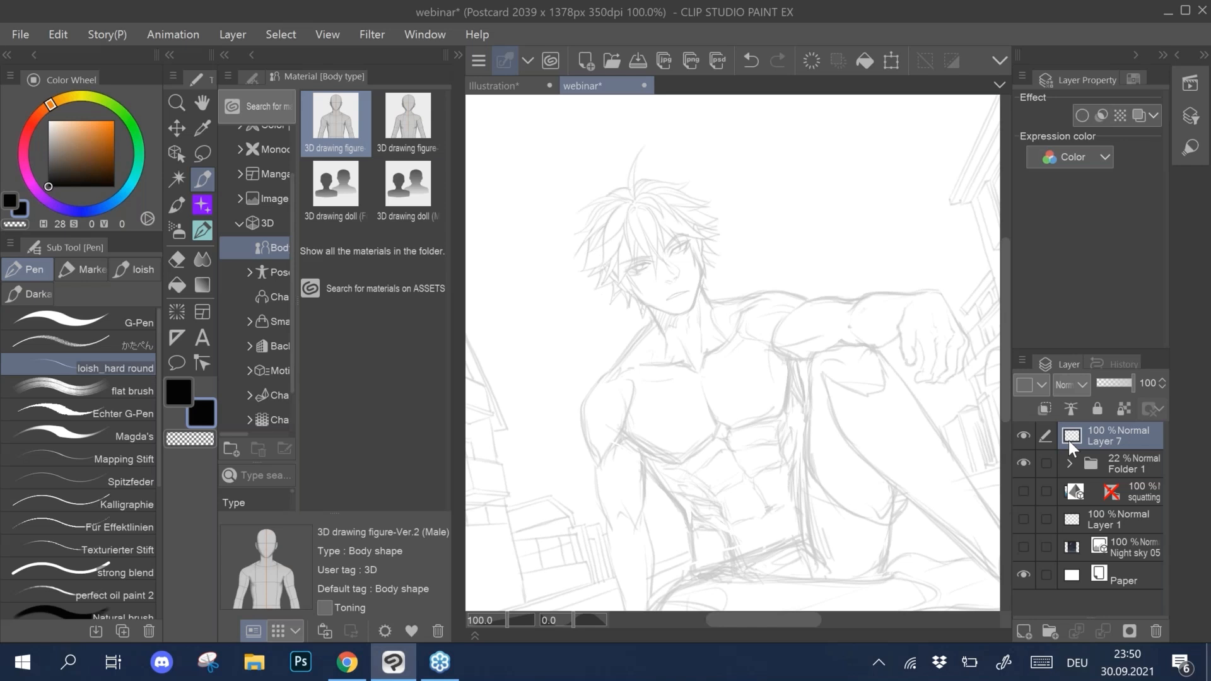
Step: Show the squatting 3D layer beneath the faded sketch and select it with the Object tool
scroll(635, 259, "up", 5)
left_click(1024, 491)
scroll(880, 292, "down", 5)
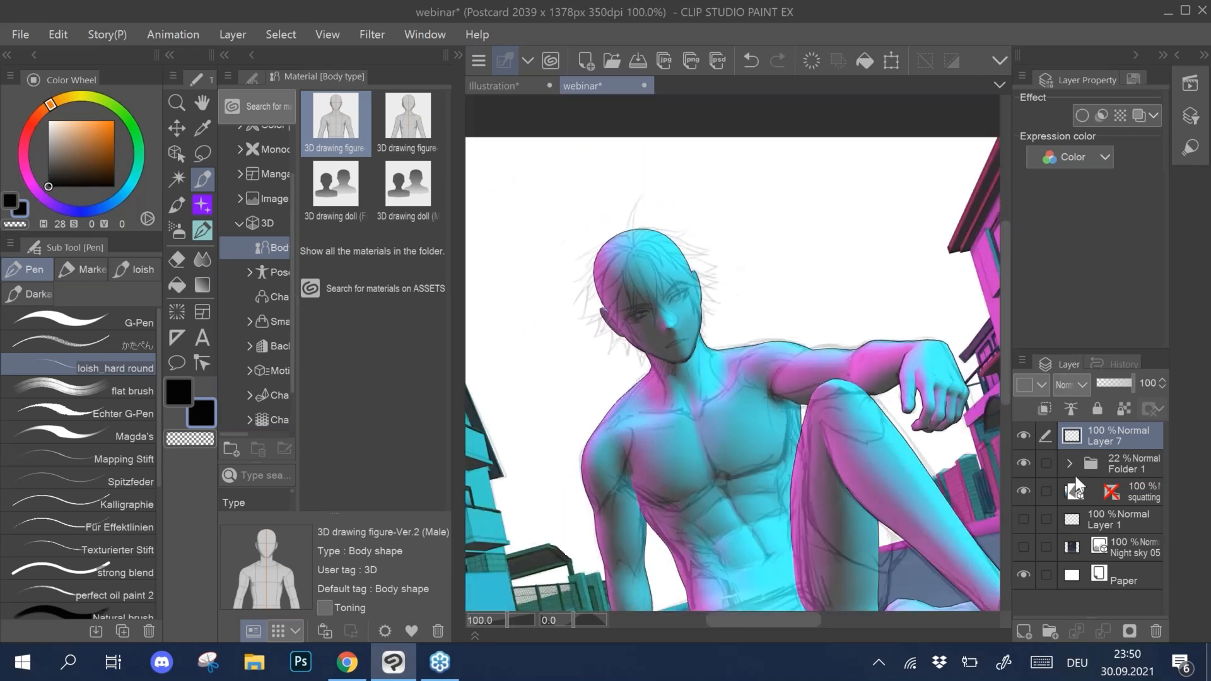
left_click(1076, 486)
left_click(176, 153)
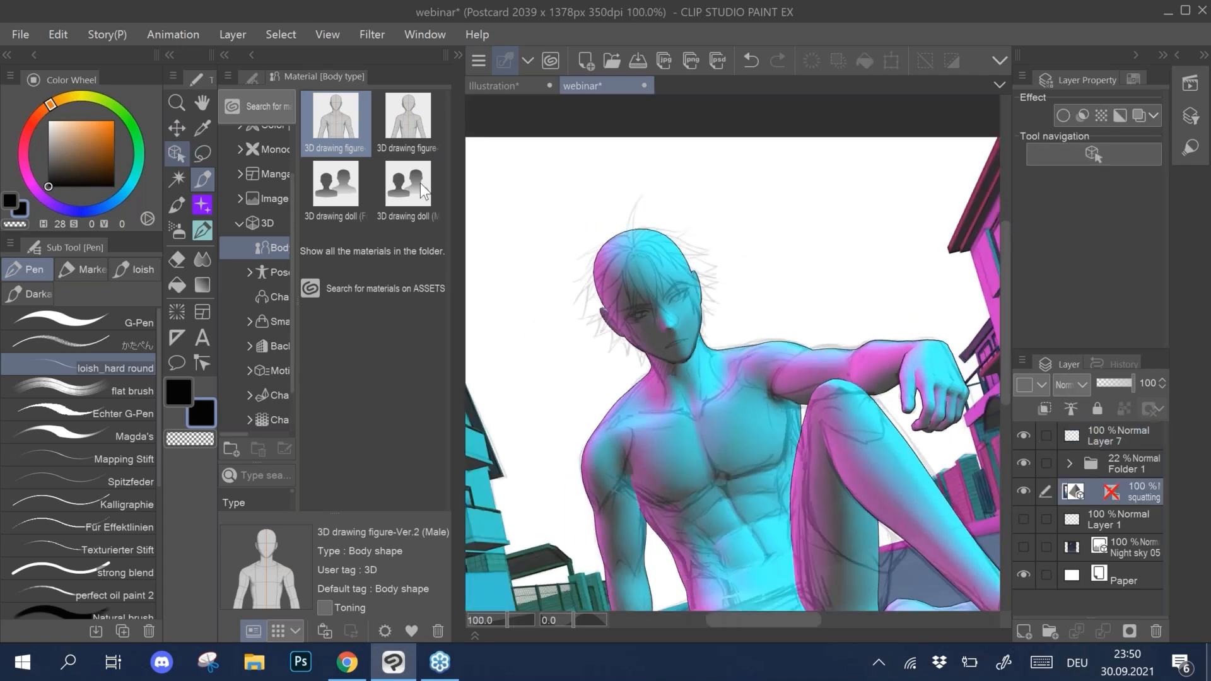
Step: Try another camera angle on the 3D scene, undo it, and hide the squatting layer
left_click_drag(893, 229, 877, 202)
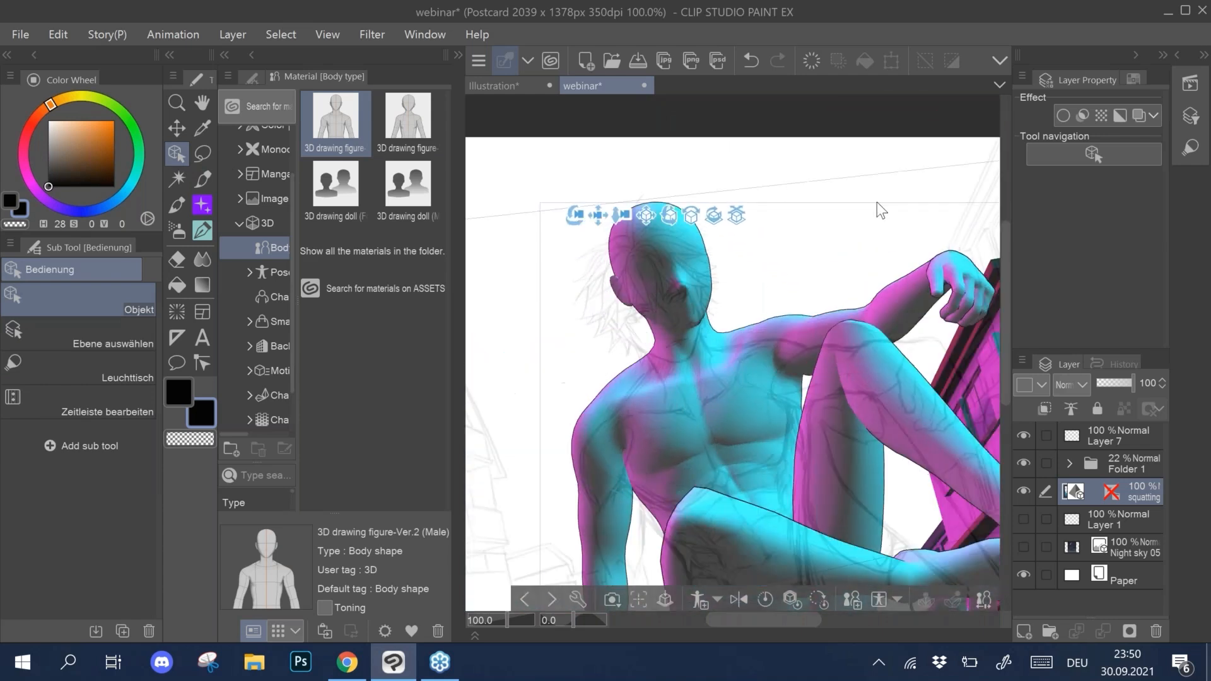
left_click(750, 60)
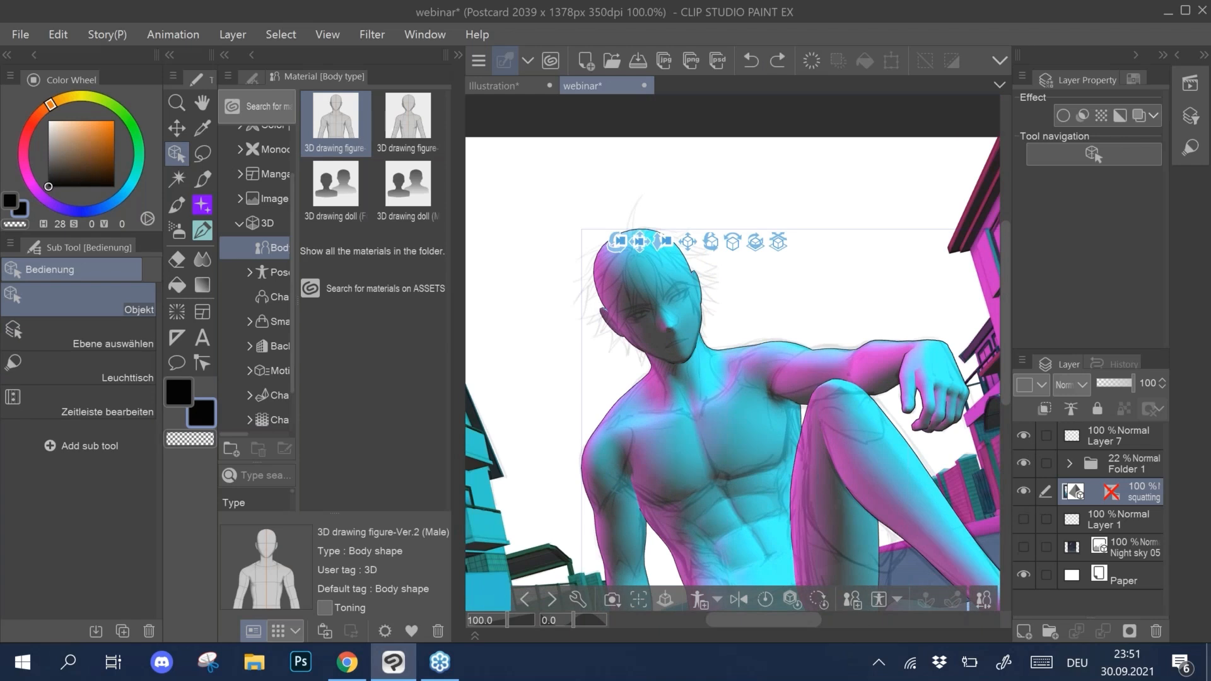
left_click_drag(963, 490, 793, 487)
left_click(1024, 491)
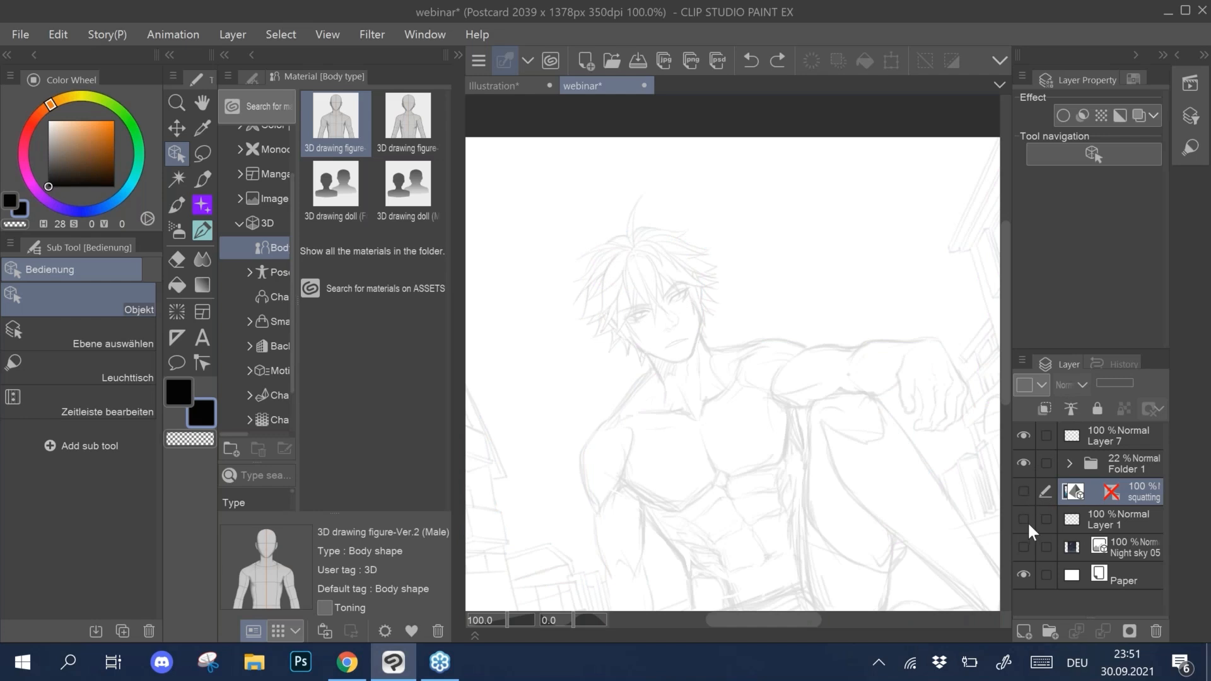
Step: Add another new layer above Layer 7 and choose the loish_hard round pen for drawing over the character's face
left_click(1097, 437)
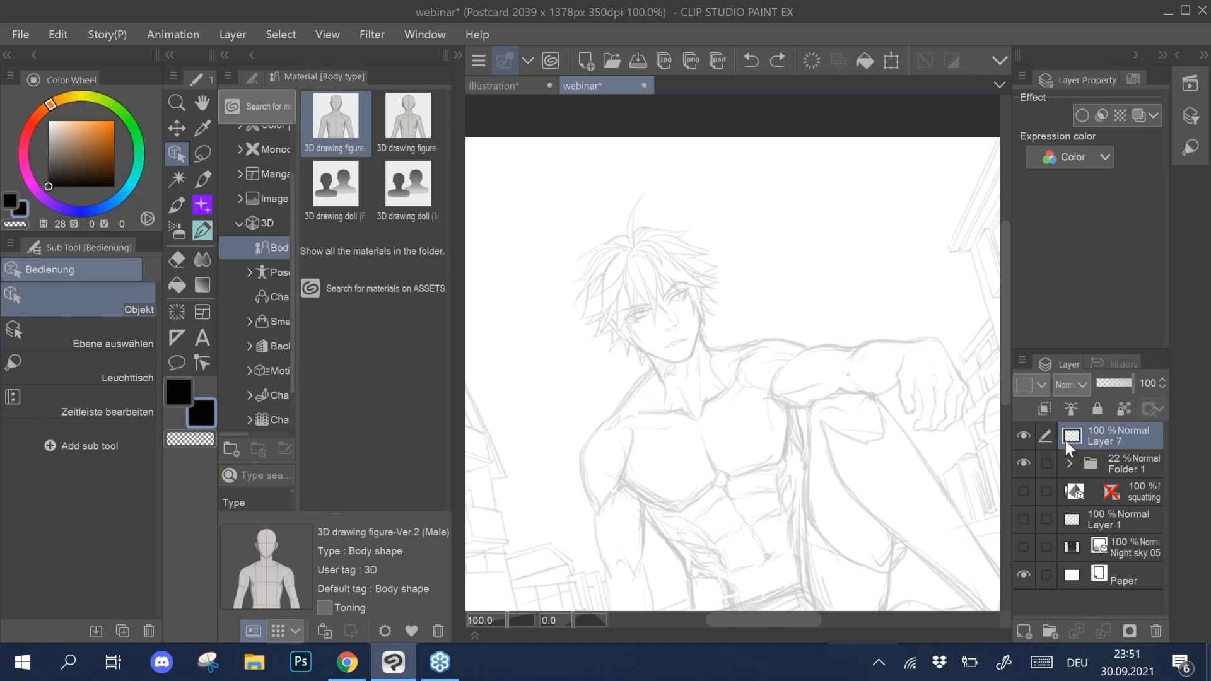
scroll(640, 328, "up", 3)
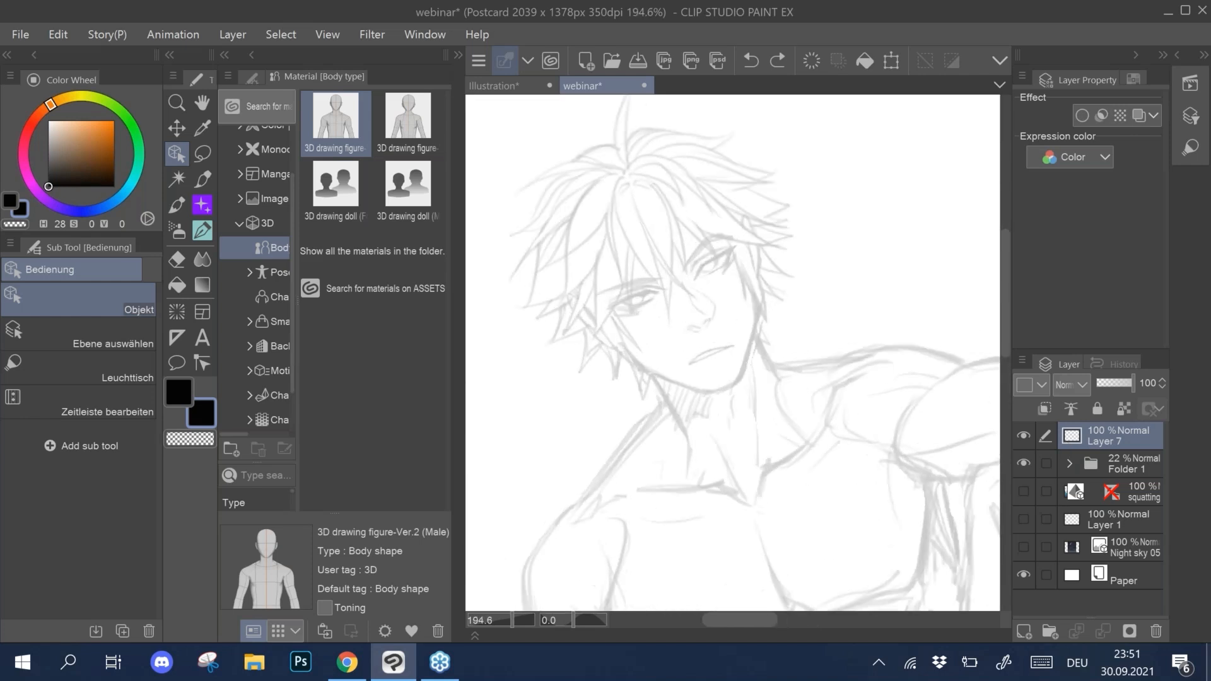
left_click(1024, 632)
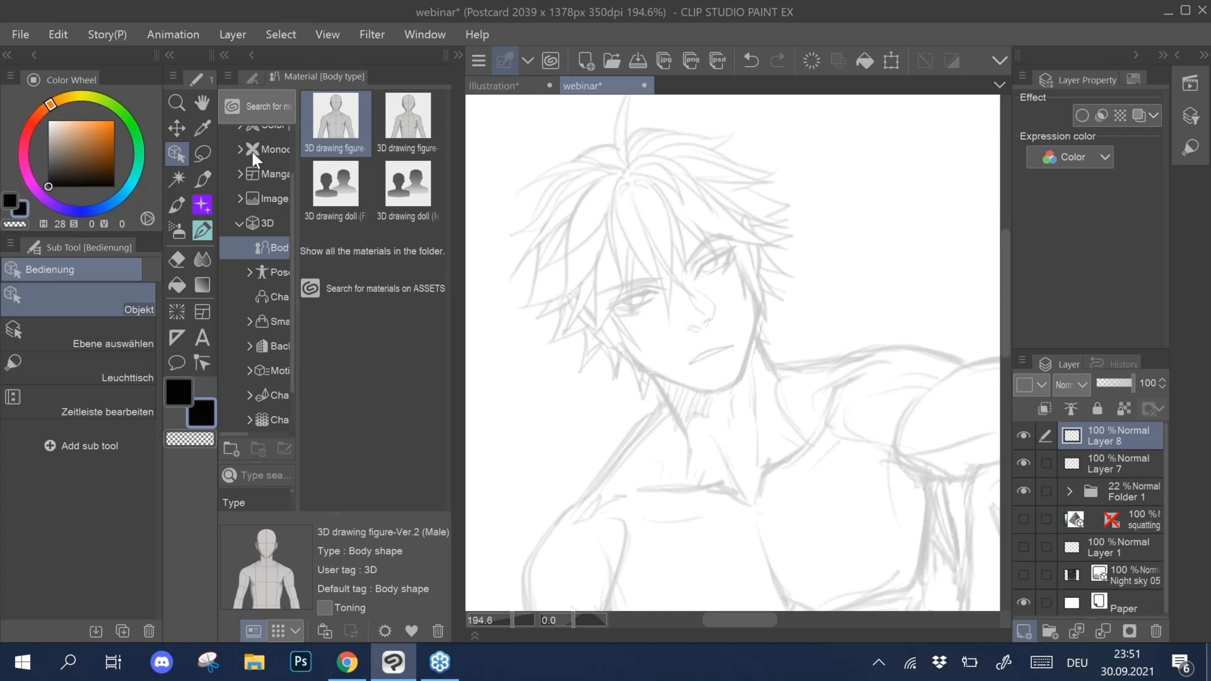
left_click(207, 178)
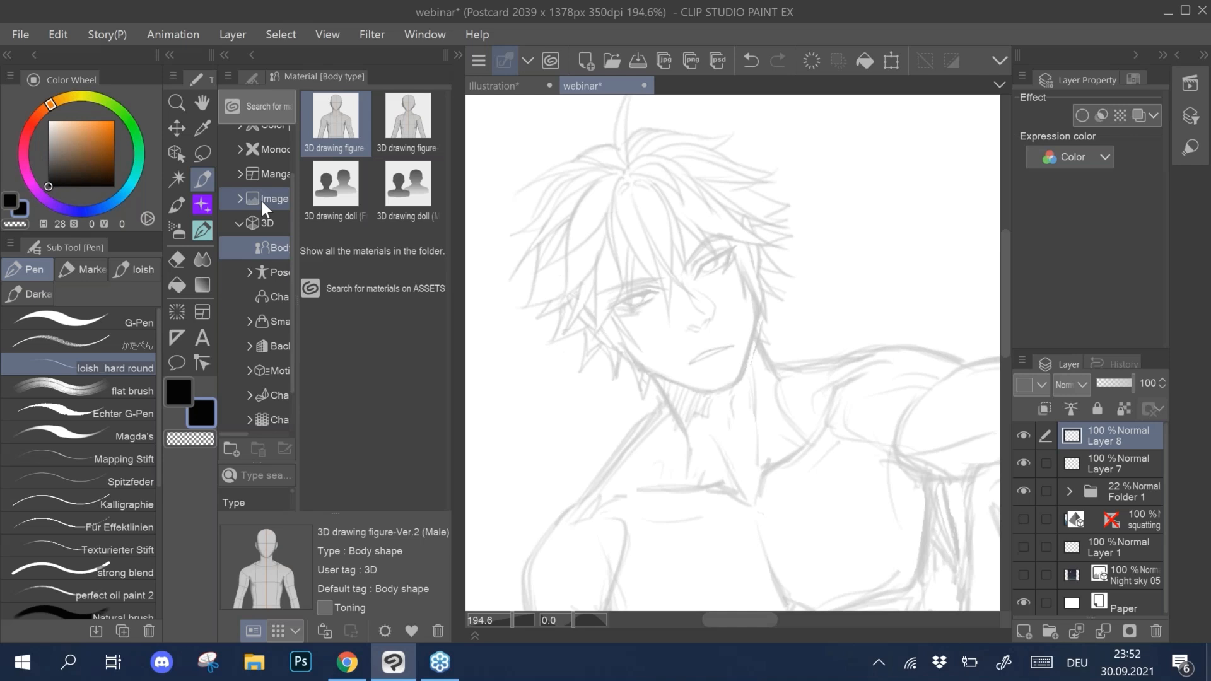
scroll(733, 352, "up", 1)
scroll(732, 353, "up", 1)
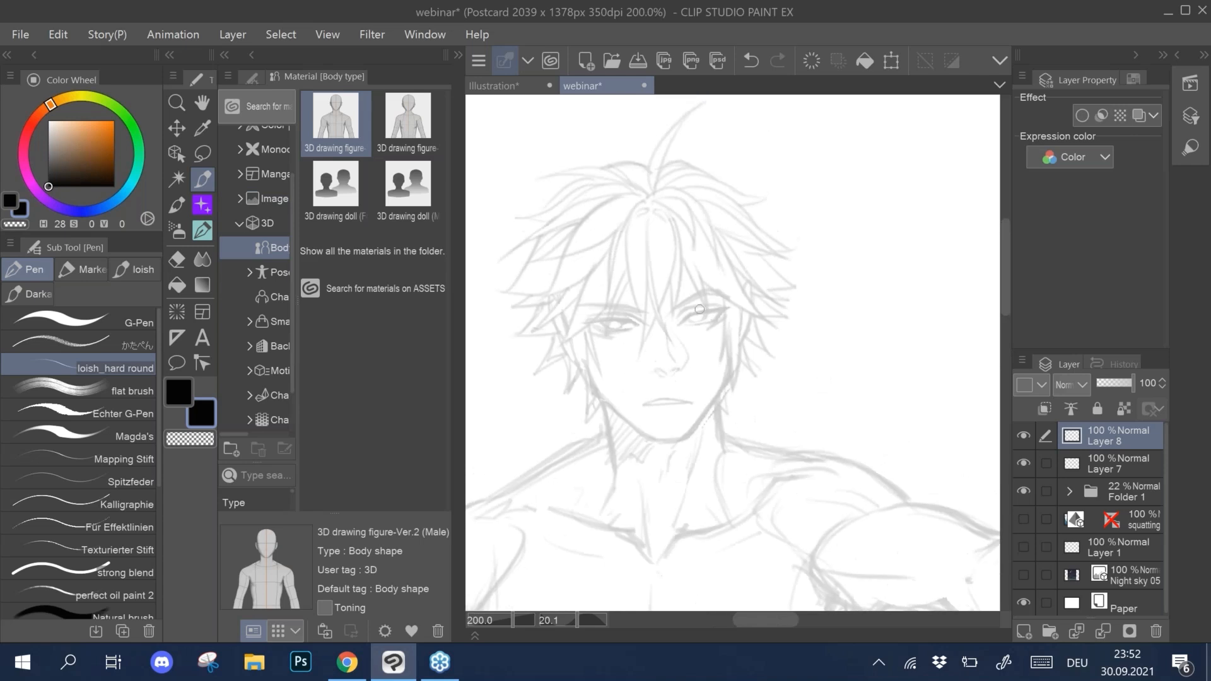
scroll(700, 309, "up", 3)
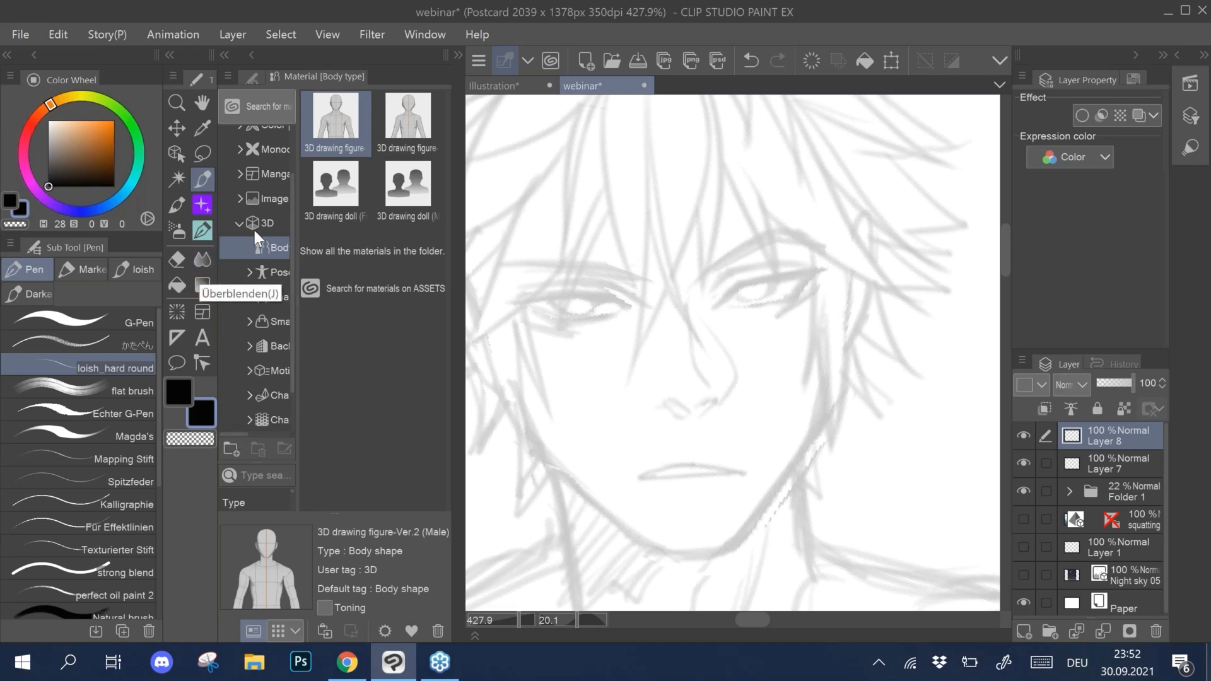
Step: Browse the material collections, including 3D, Illustration and Basic, and collapse the material display
left_click(255, 54)
left_click(241, 129)
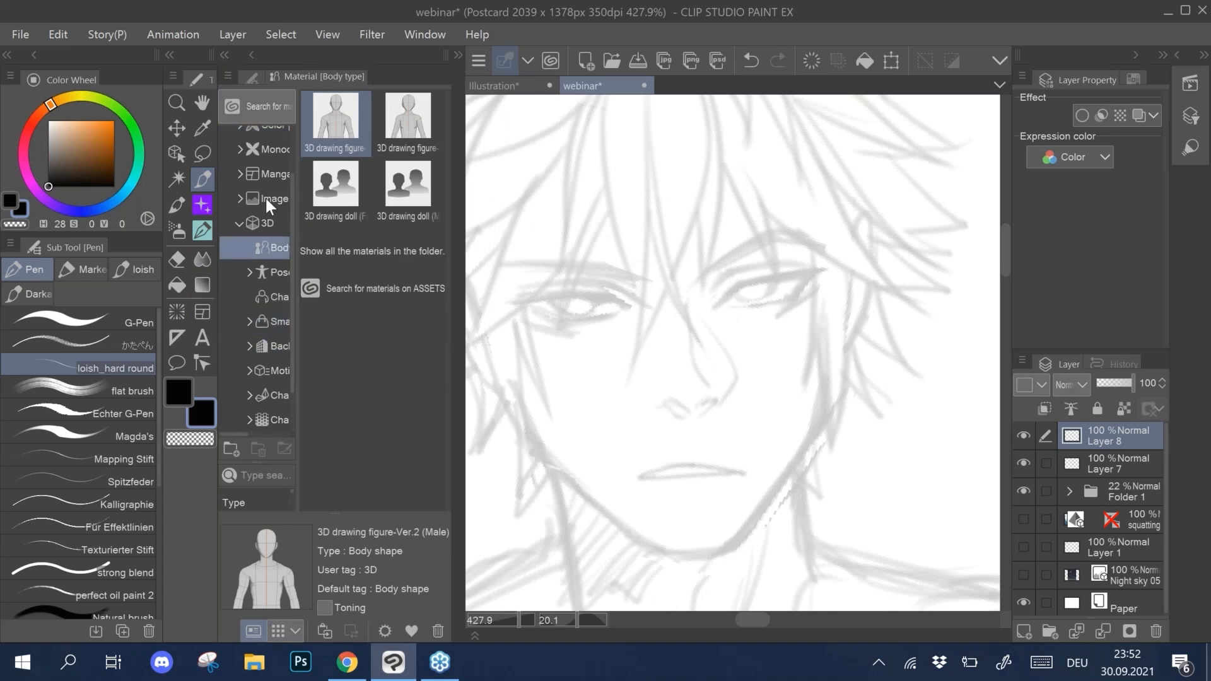
left_click(225, 55)
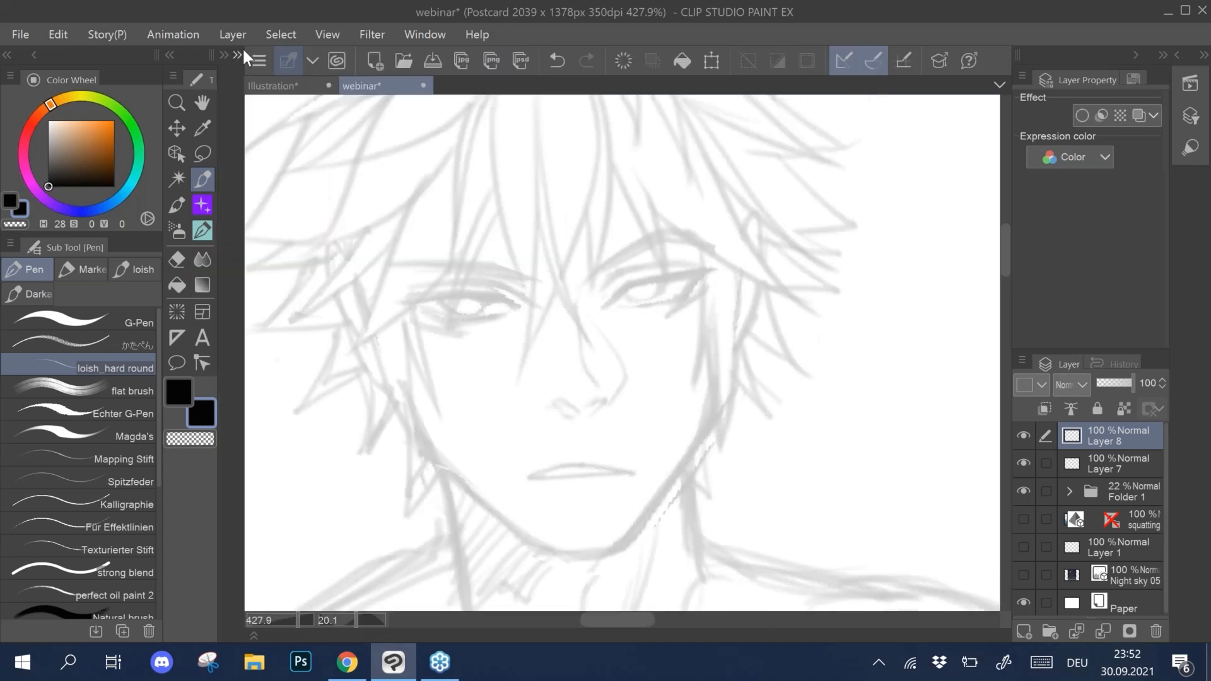
left_click(251, 83)
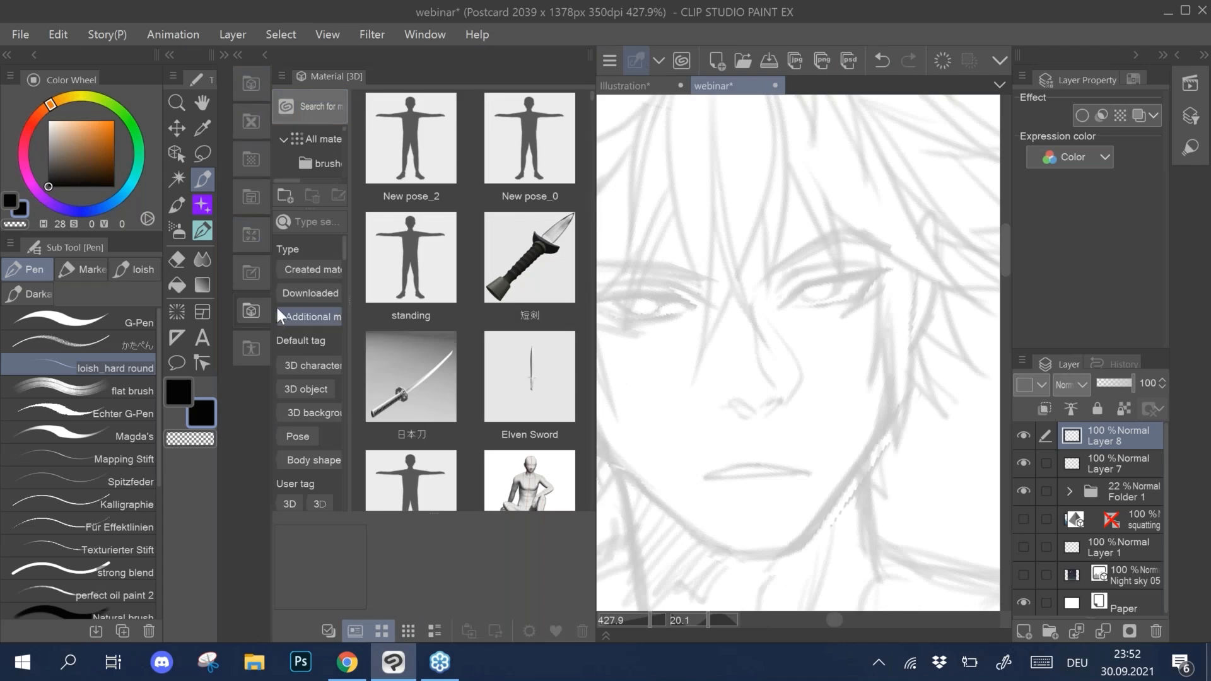
left_click(259, 270)
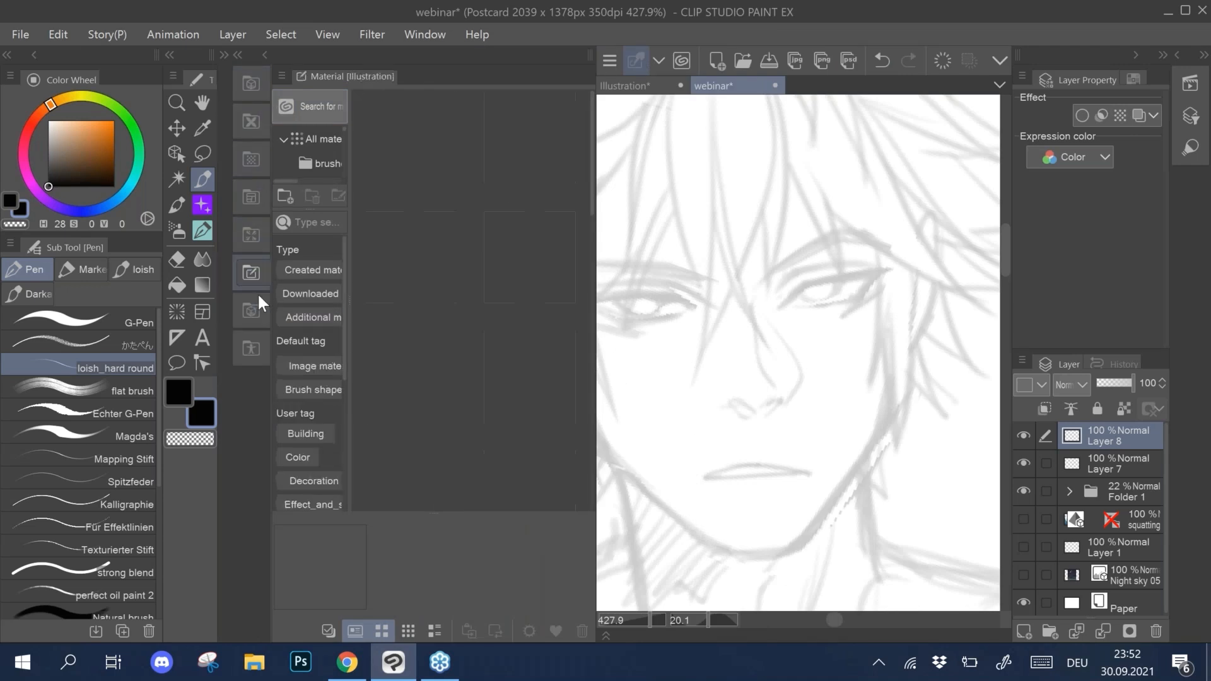
left_click(253, 198)
left_click(252, 159)
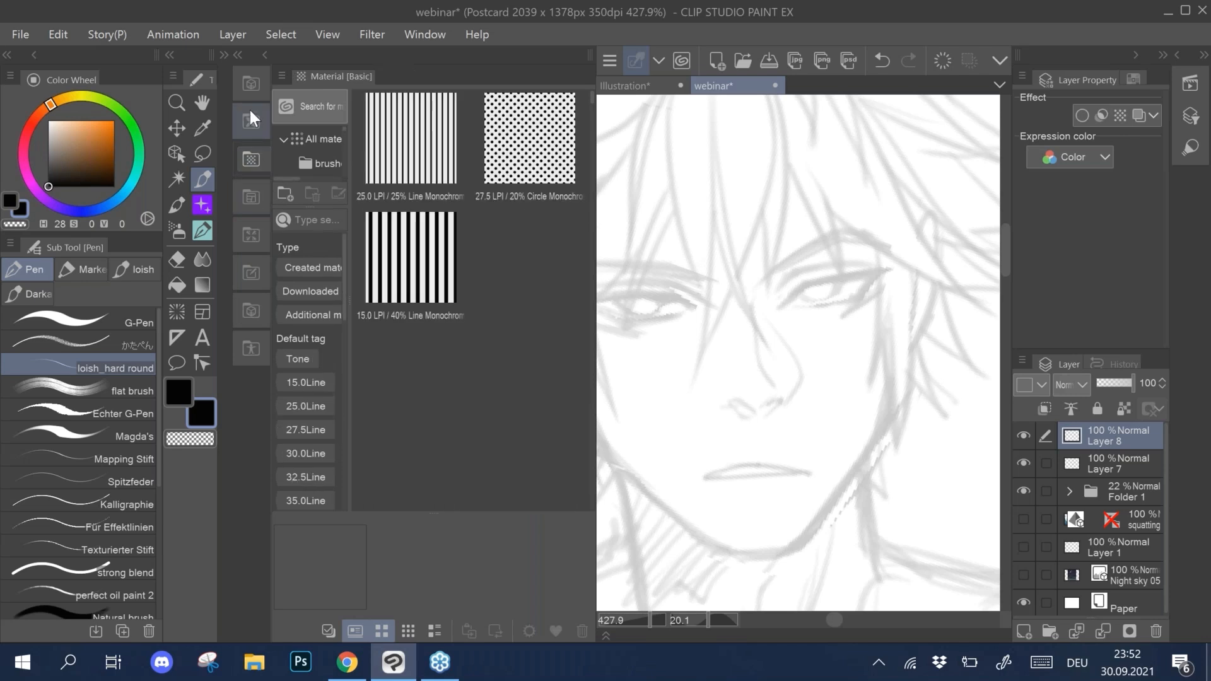
left_click(251, 83)
left_click(265, 54)
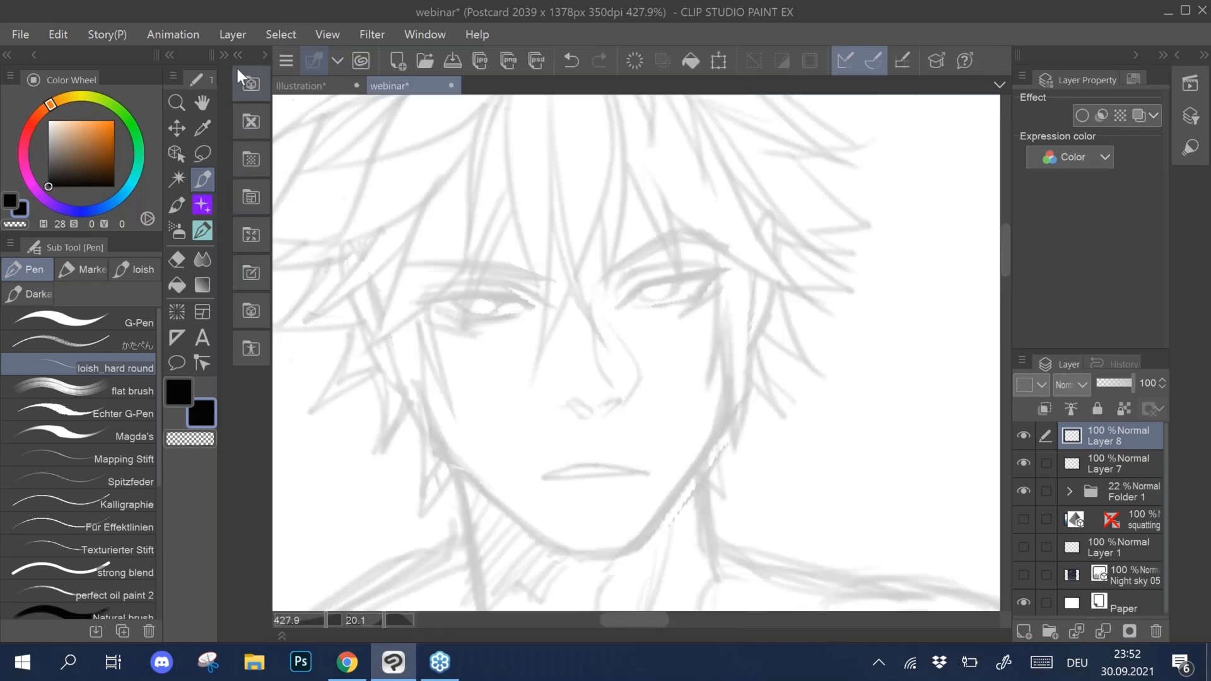
left_click(237, 55)
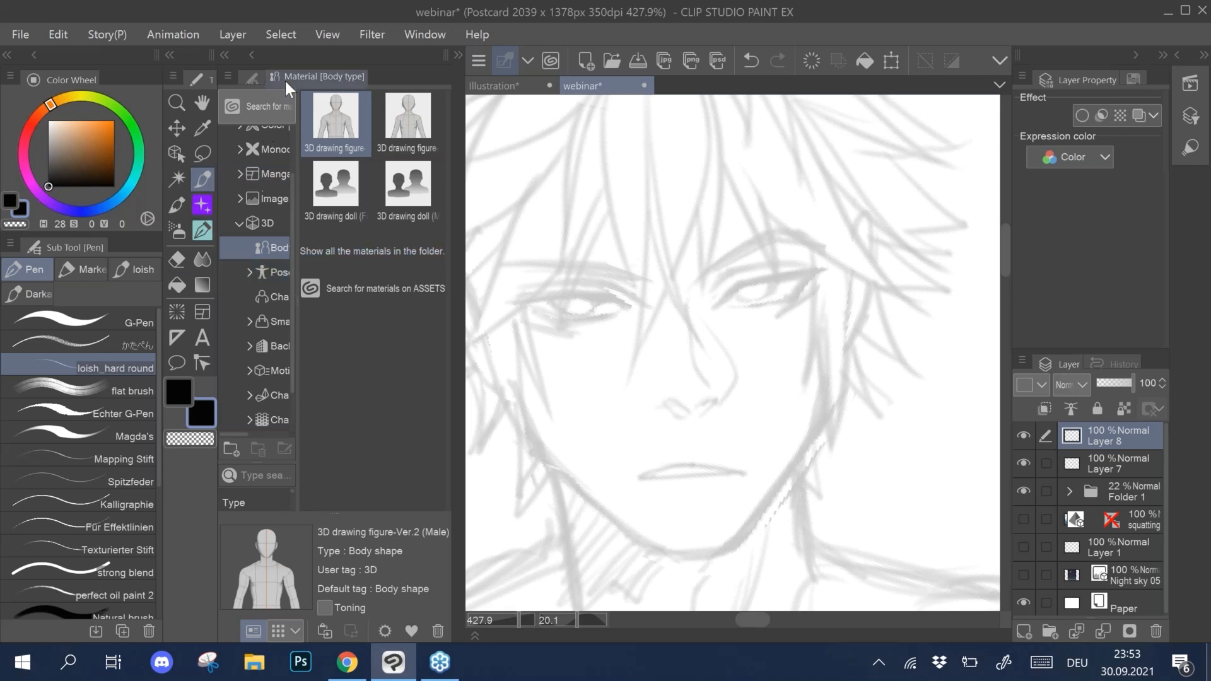
left_click(225, 56)
left_click(225, 55)
left_click(235, 55)
left_click(235, 54)
left_click(225, 55)
left_click(252, 53)
left_click(237, 122)
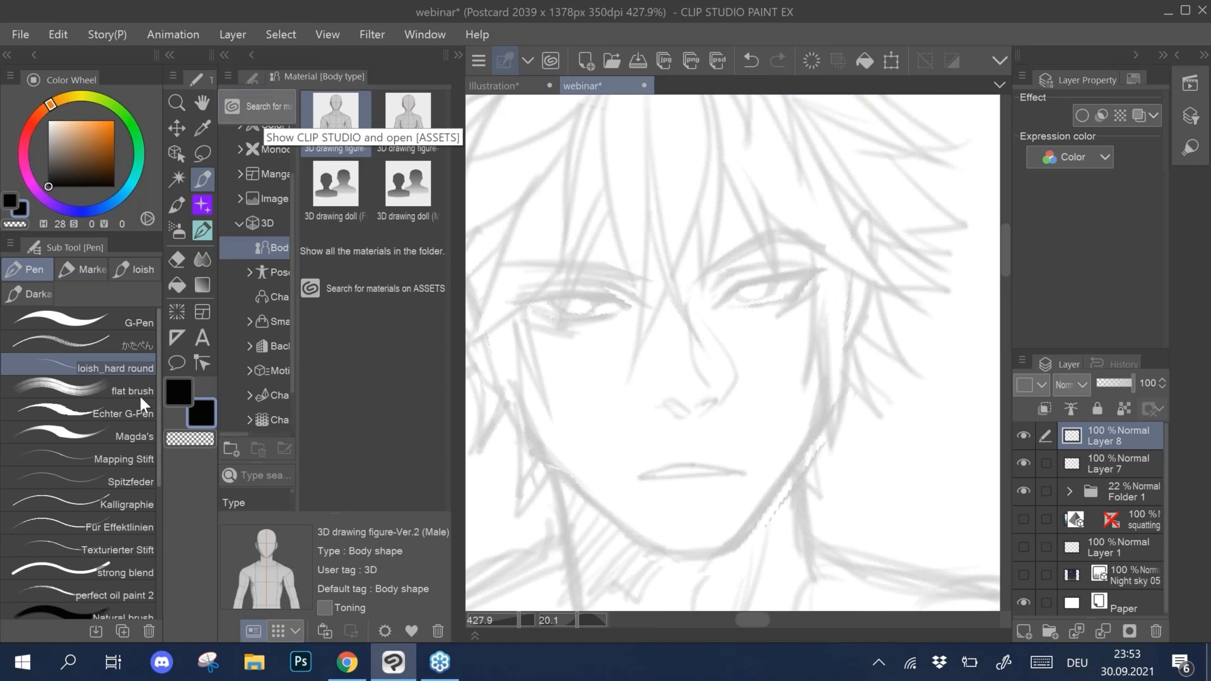
Step: Display the loish_hard round tool properties in place of the materials and set the brush size to 0.31
left_click(252, 55)
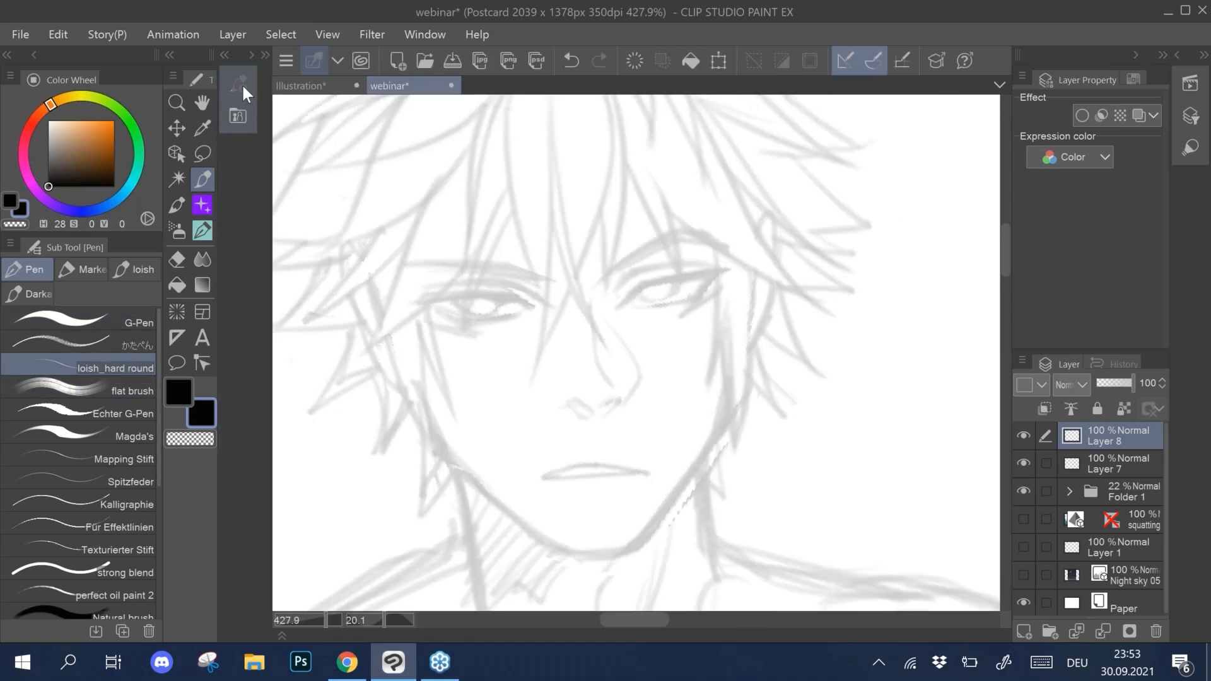
left_click(239, 83)
left_click_drag(313, 142, 296, 143)
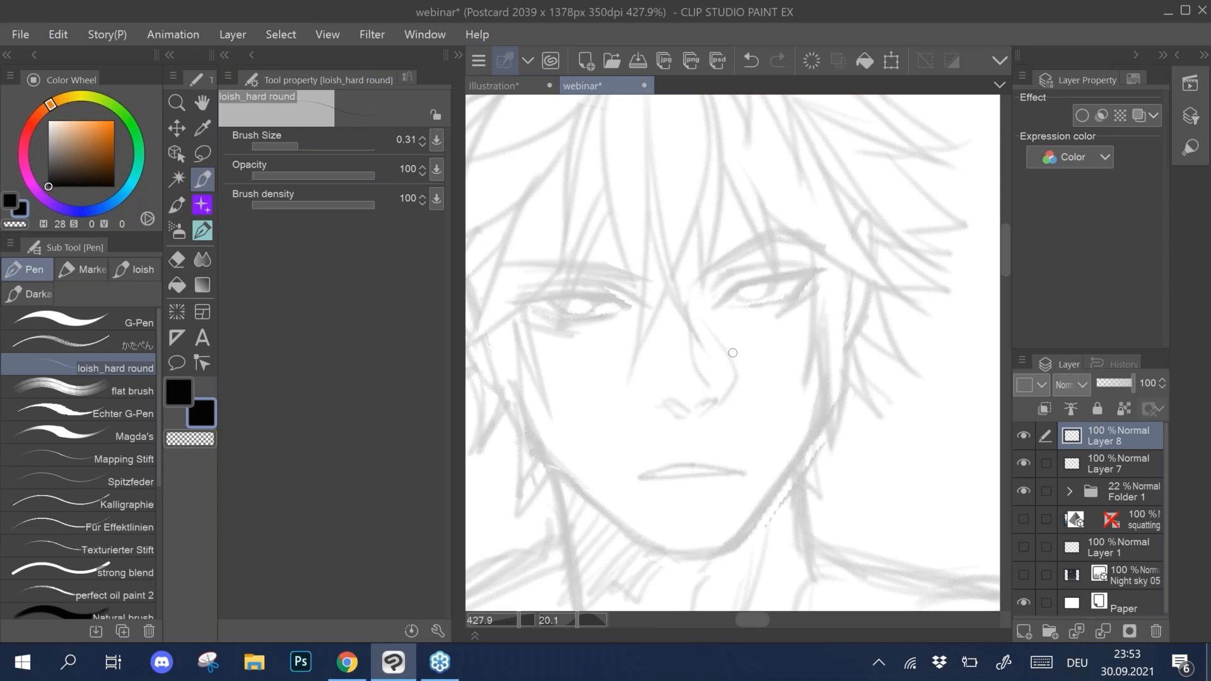
Step: Reset the canvas rotation and ink the upper eyelid line of the character's left eye over the faded sketch
key("ctrl+at")
mouse_move(713, 338)
left_mouse_down()
mouse_move(737, 302)
mouse_move(805, 265)
left_mouse_up()
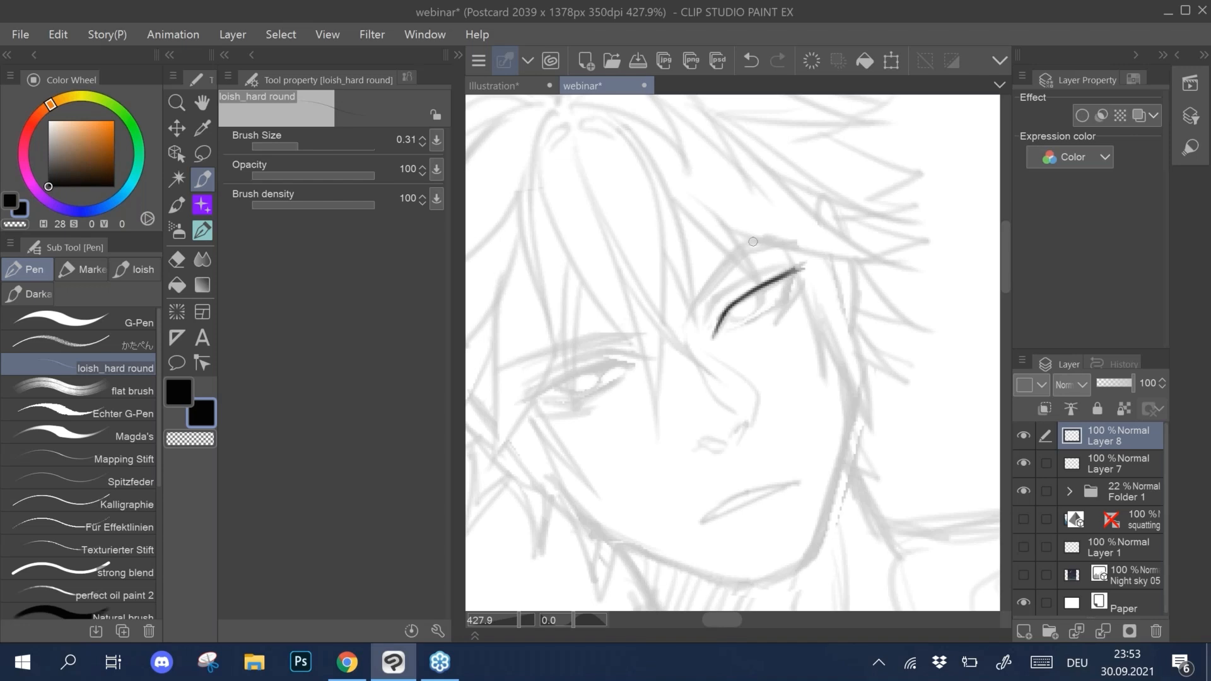
Step: Open the recently used vampire3DModel illustration
left_click(20, 34)
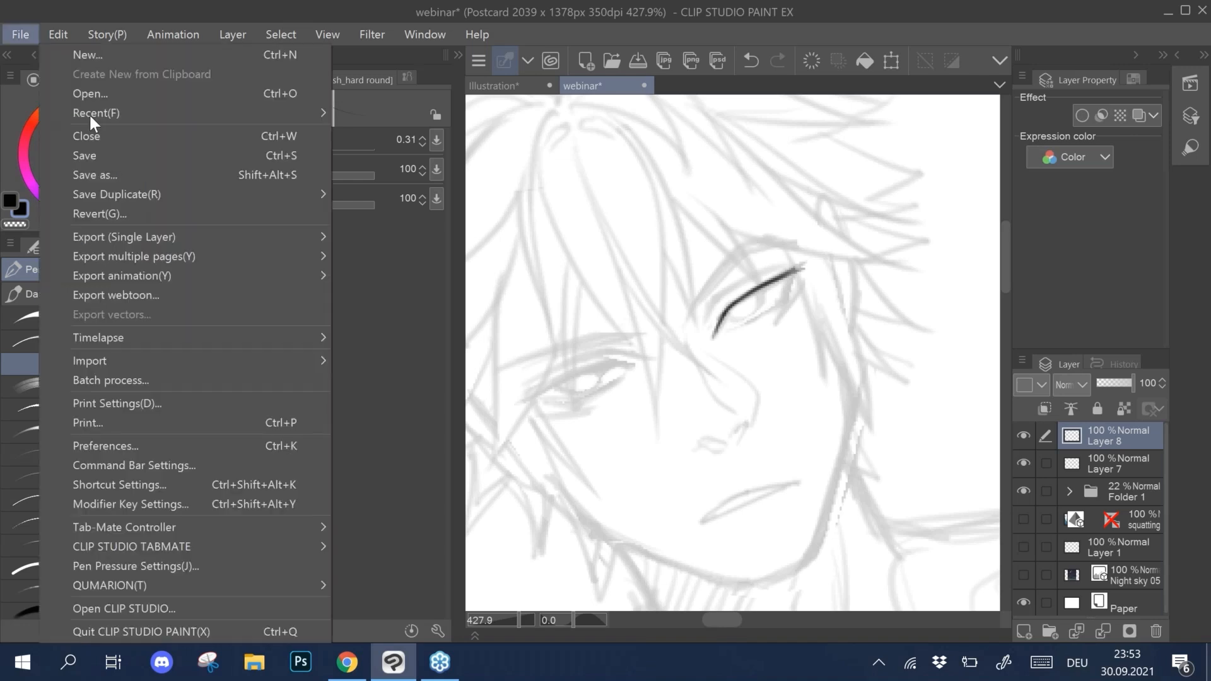
mouse_move(89, 112)
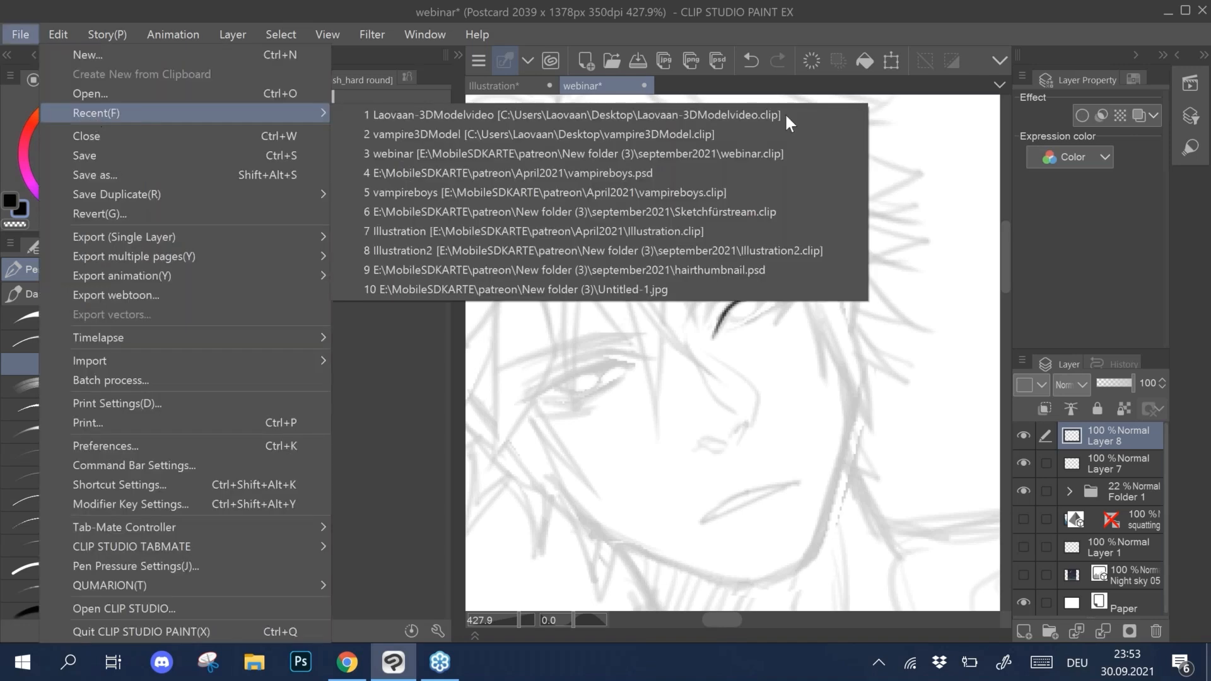
left_click(741, 132)
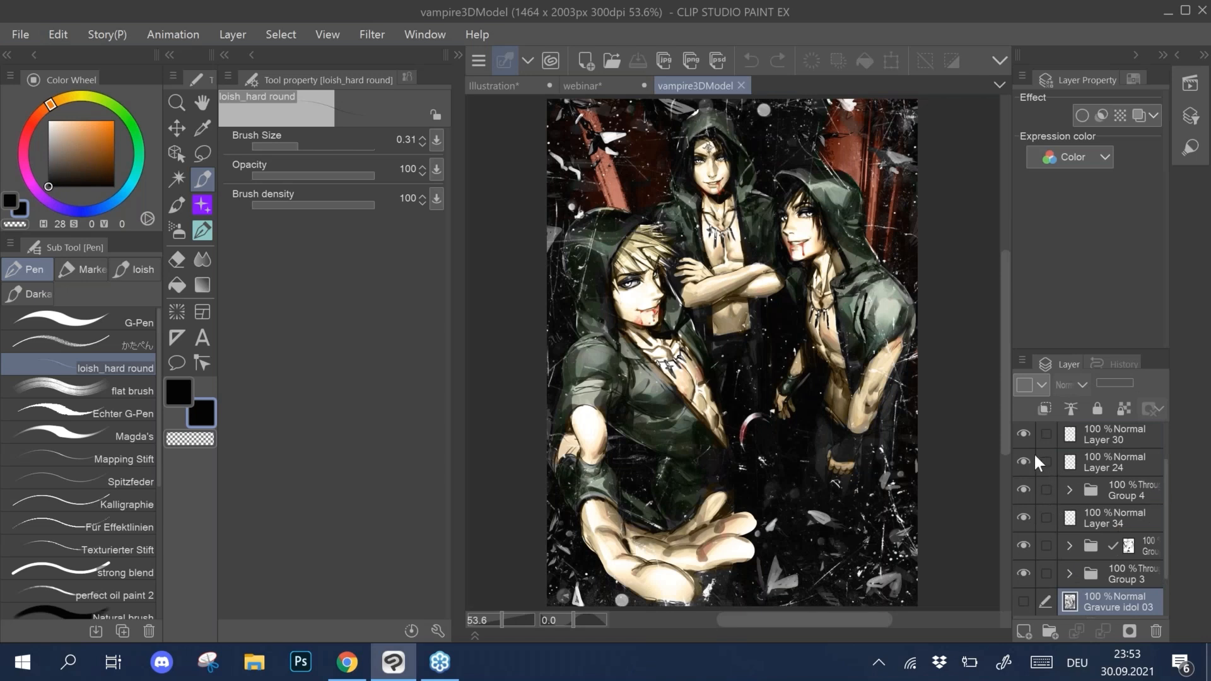
Step: Hide the layers and groups above Group 3 so that only the grayscale painting of the three hooded figures shows
left_click(1161, 475)
left_click(1023, 574)
left_click(1023, 574)
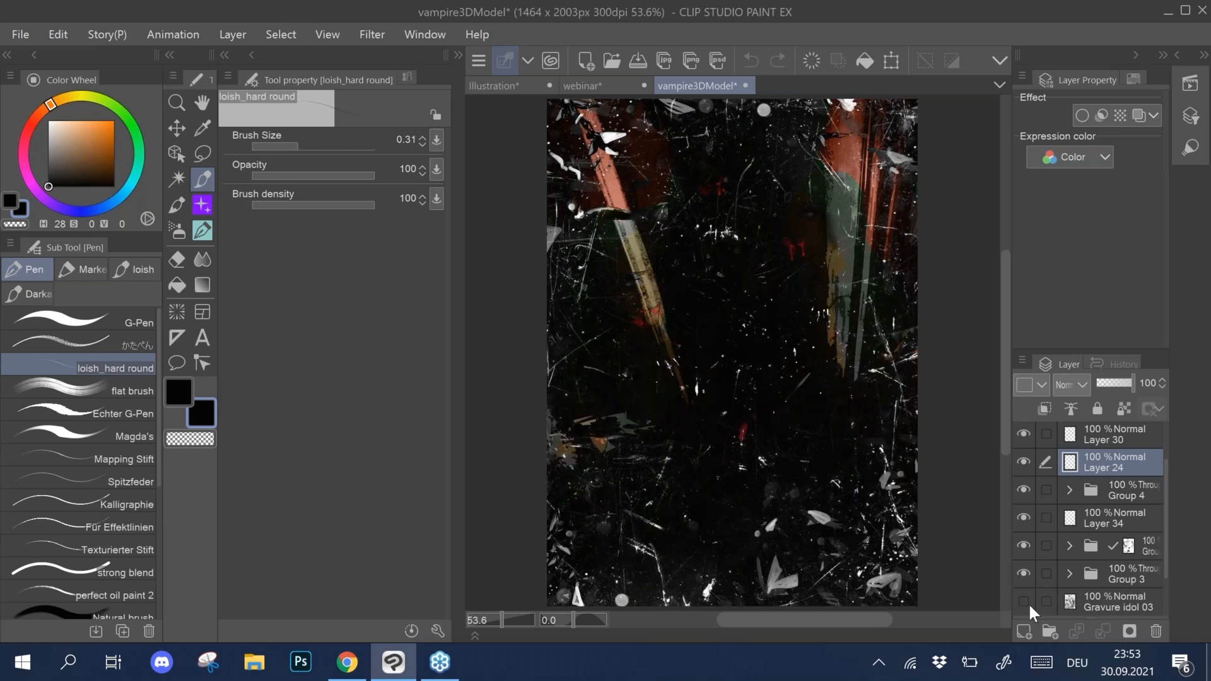
left_click_drag(1023, 434, 1024, 546)
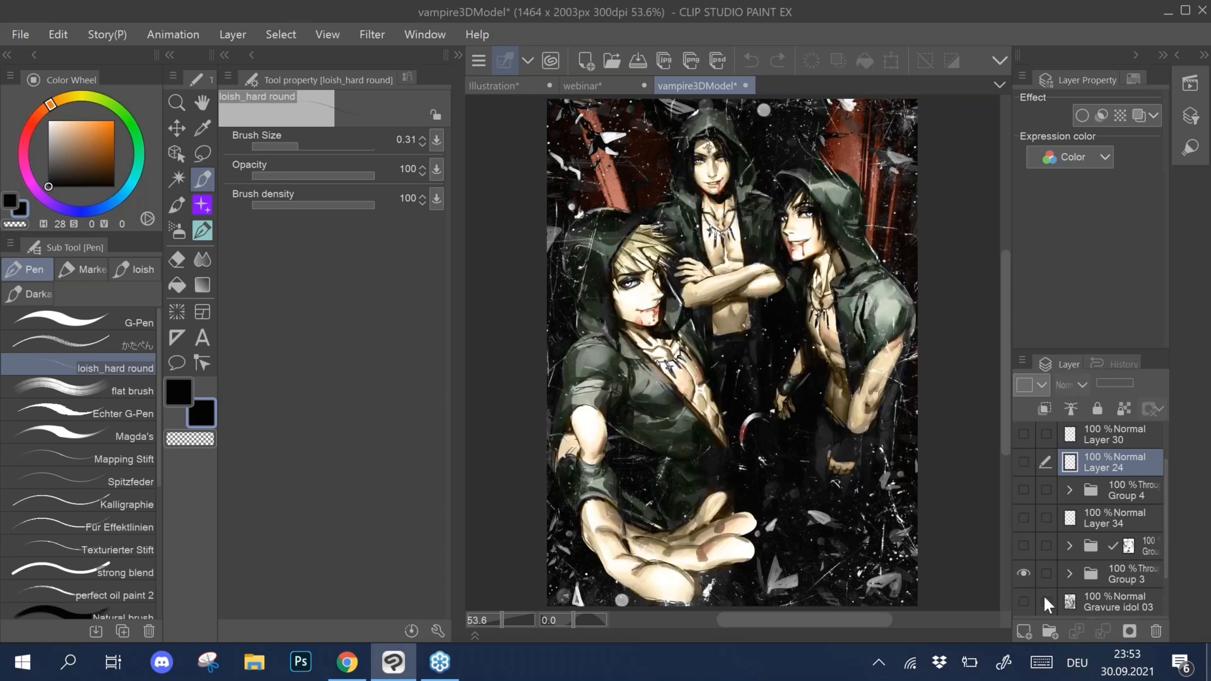
left_click(1161, 547)
scroll(1161, 571, "down", 2)
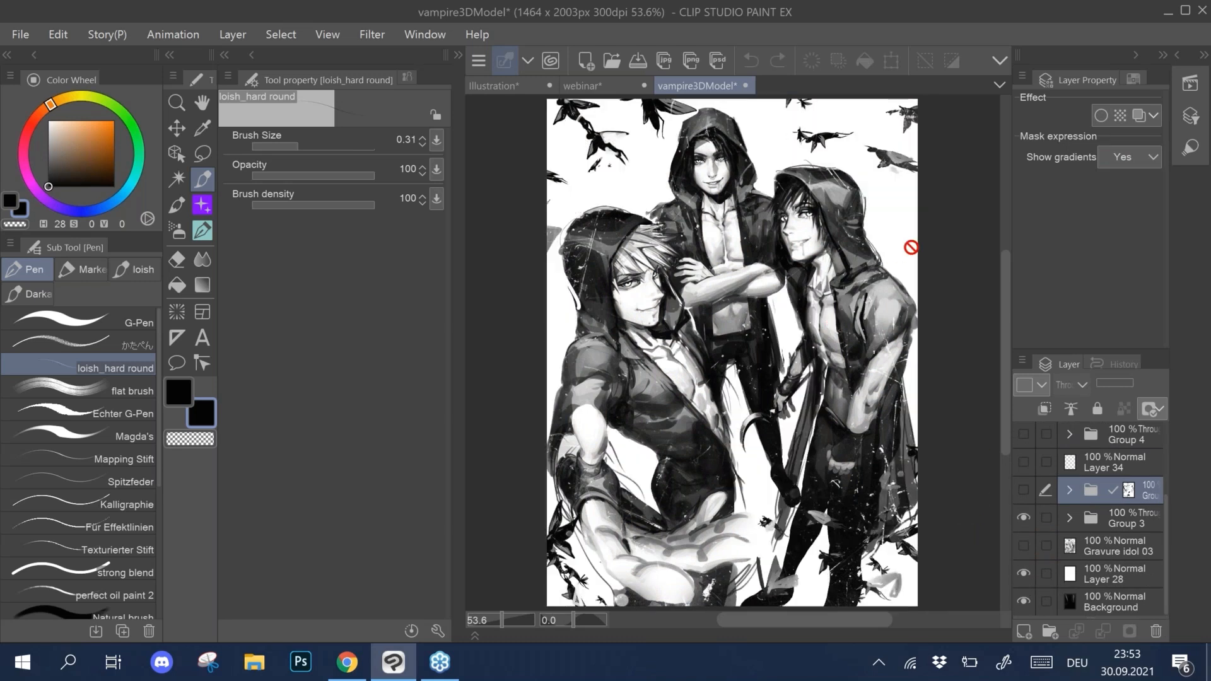
Step: Examine the grayscale painting up close, from the legs and sickle up to the three hooded faces
scroll(719, 404, "up", 4)
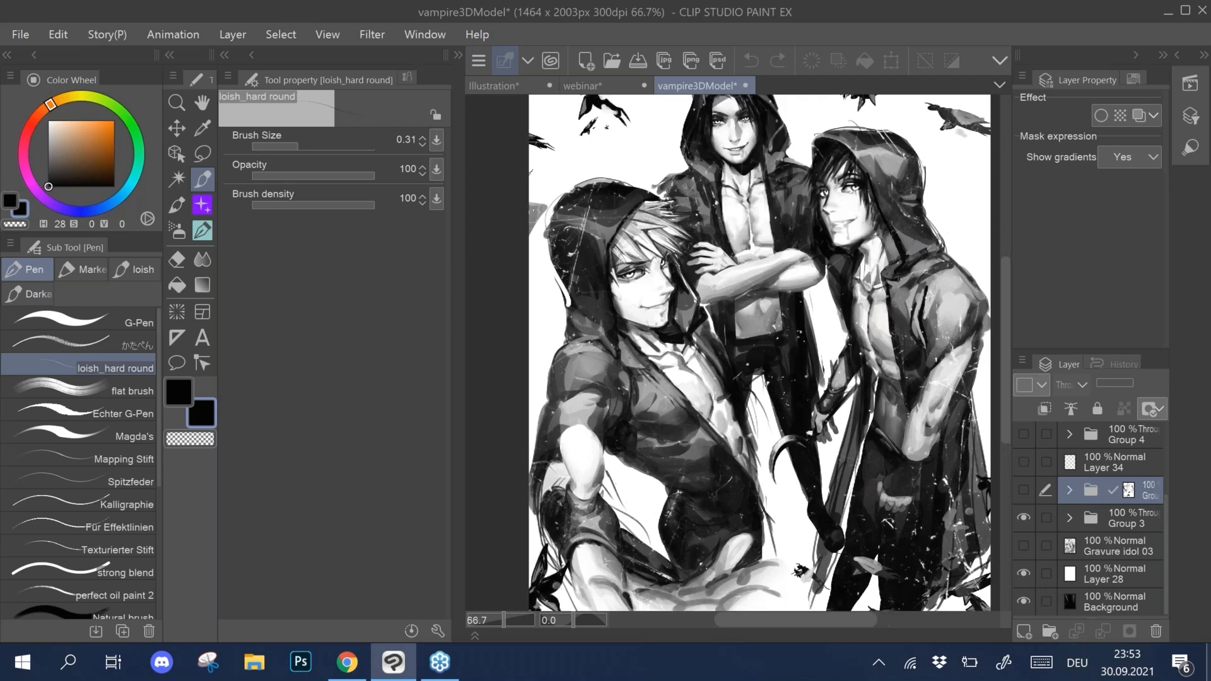
left_click_drag(795, 454, 685, 316)
left_click_drag(782, 479, 673, 387)
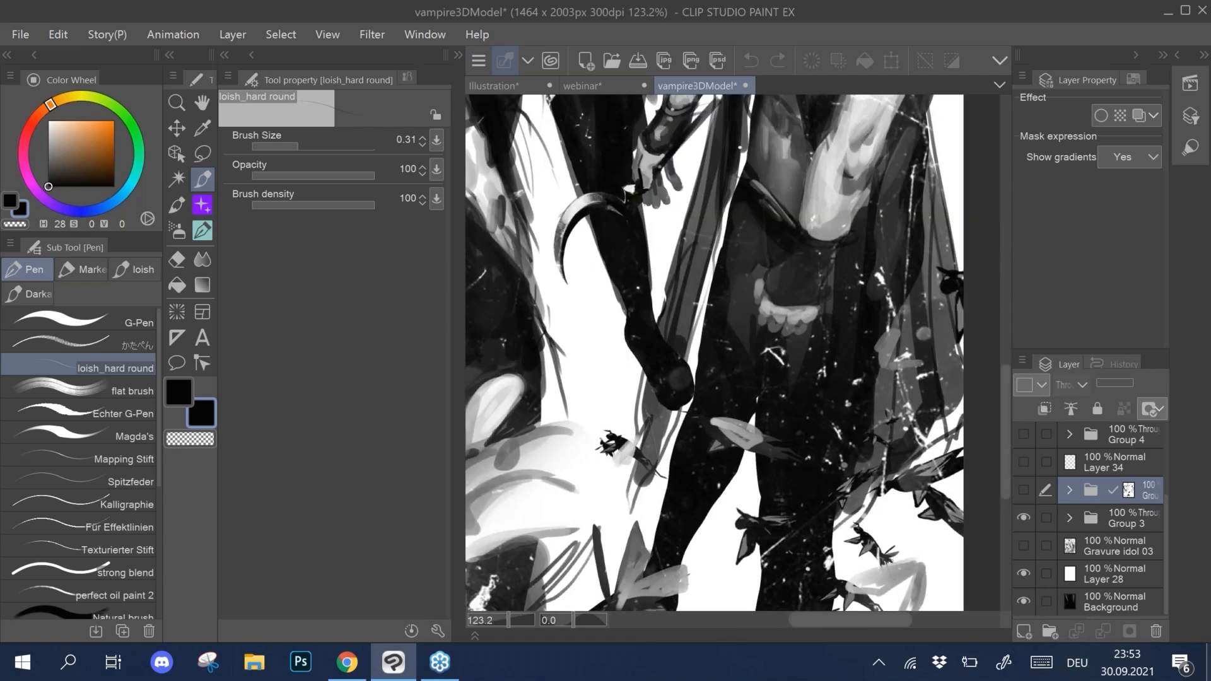
scroll(739, 360, "up", 4)
scroll(667, 372, "down", 3)
left_click_drag(694, 277, 748, 451)
left_click_drag(663, 252, 820, 445)
scroll(732, 353, "down", 3)
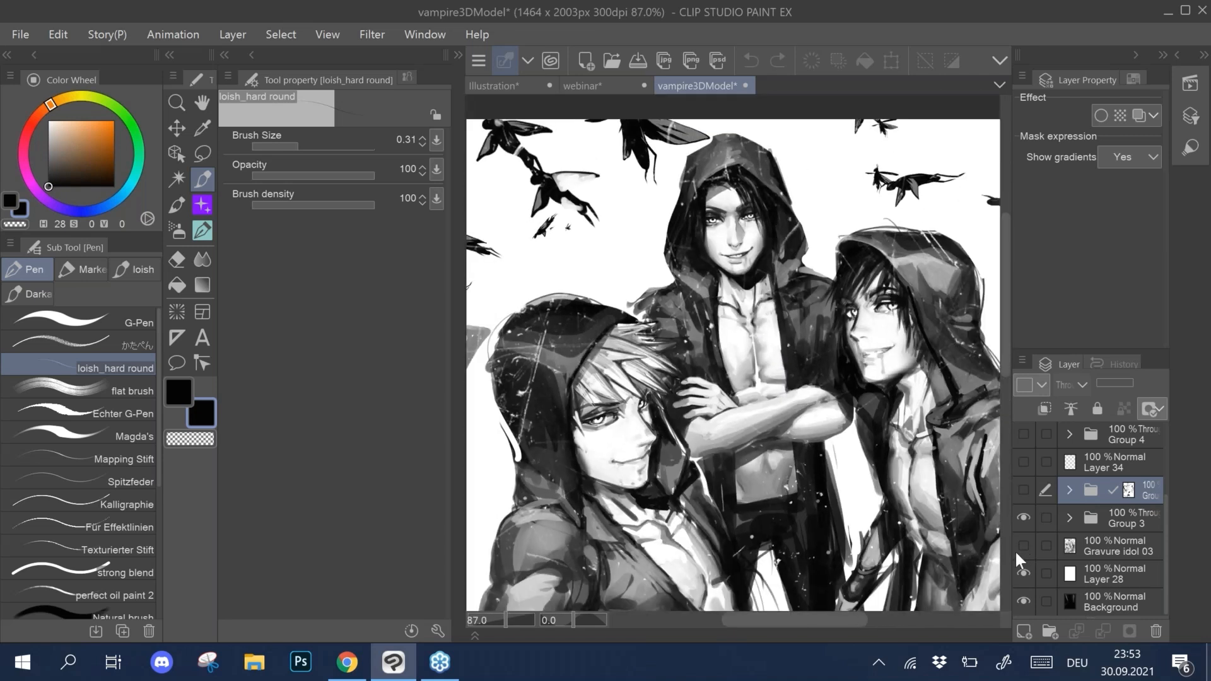
Step: Show the masked group above Group 3 and the color Group 4 over the grayscale painting
left_click(1024, 490)
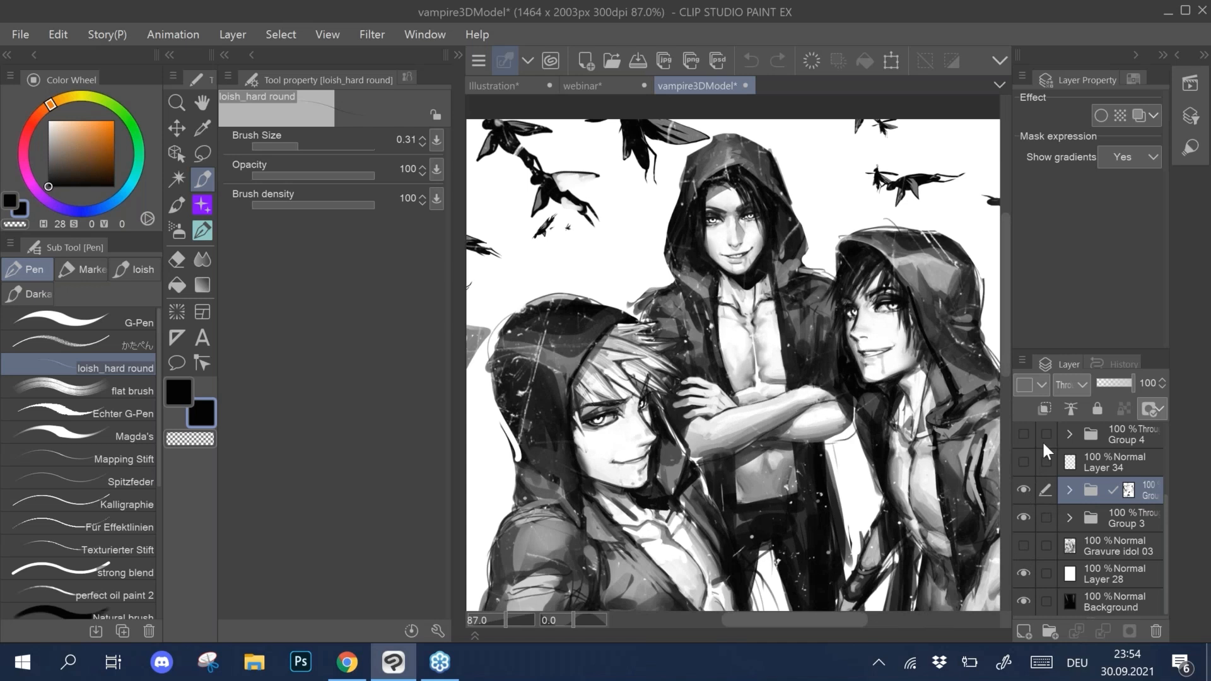
left_click(1022, 435)
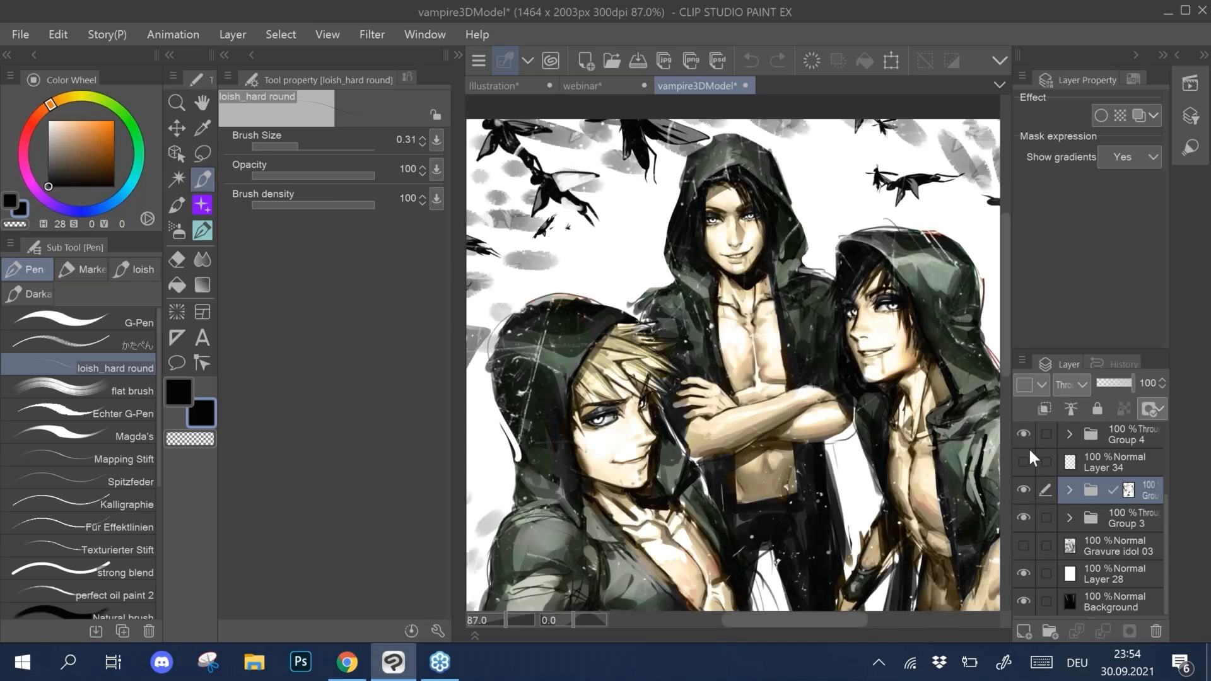
left_click_drag(990, 502, 928, 400)
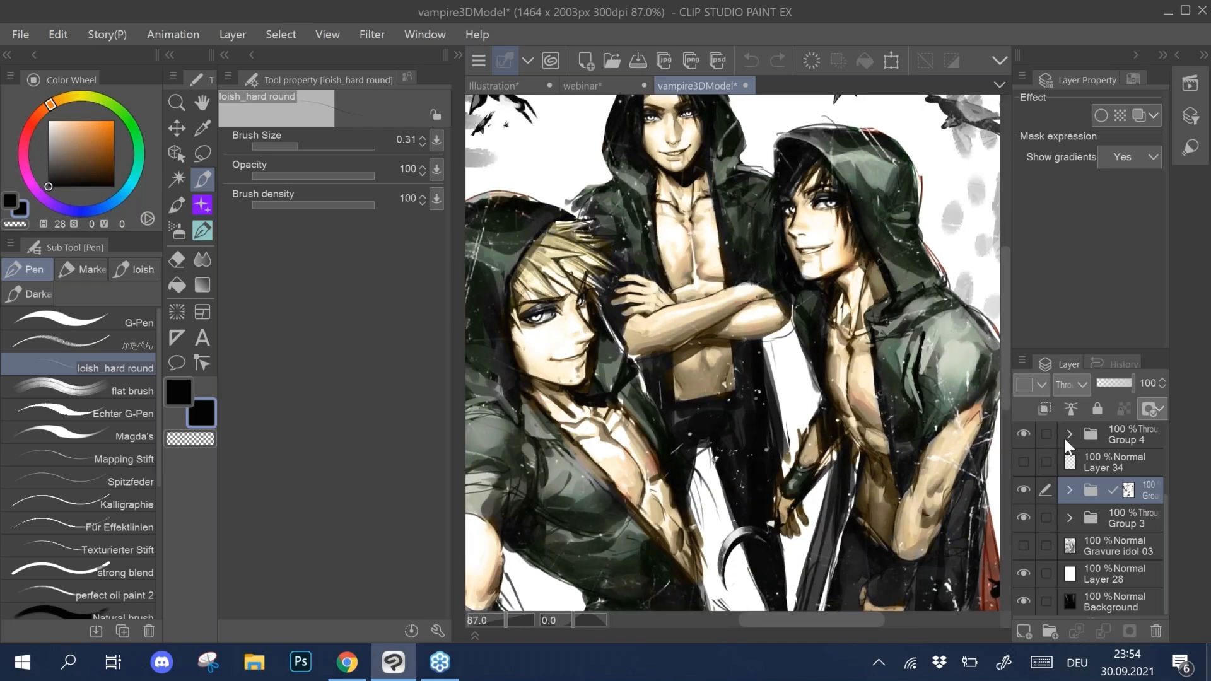
Step: Expand Group 4, set Layer 33's blending mode to Normal, and inspect its flat colors across the illustration
left_click(1069, 434)
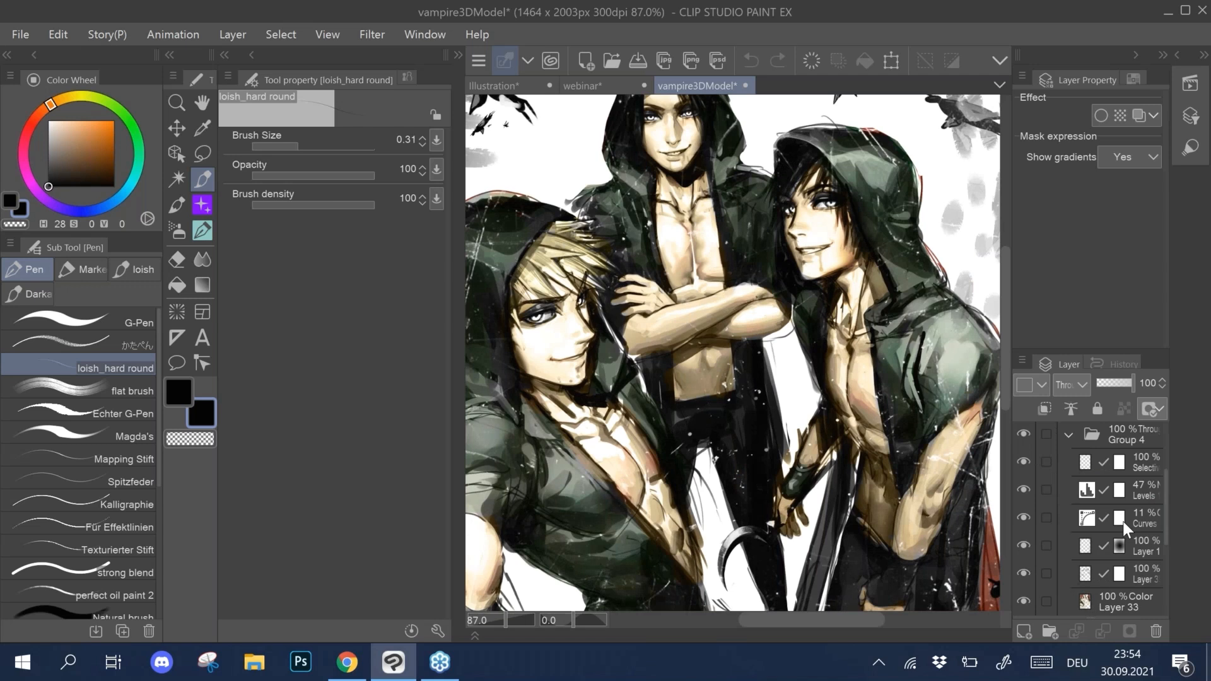
left_click(1138, 596)
left_click(1073, 385)
scroll(1113, 19, "up", 3)
left_click(1088, 12)
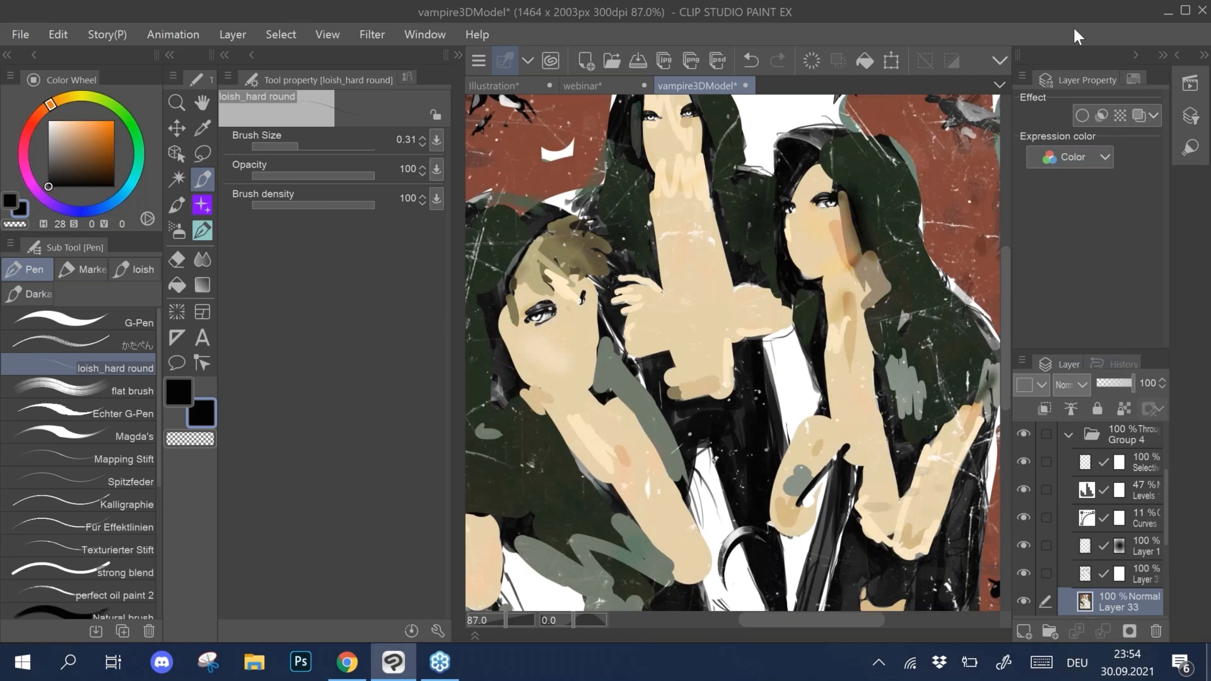
scroll(738, 328, "down", 3)
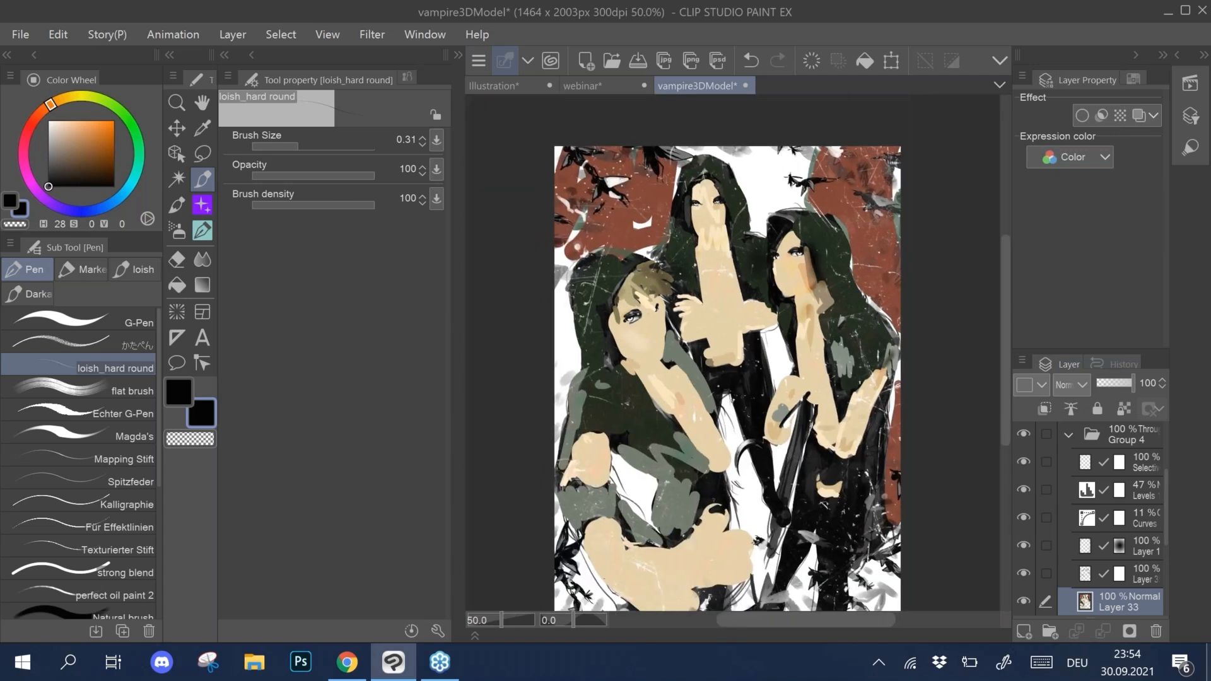
scroll(621, 356, "up", 4)
scroll(631, 360, "down", 3)
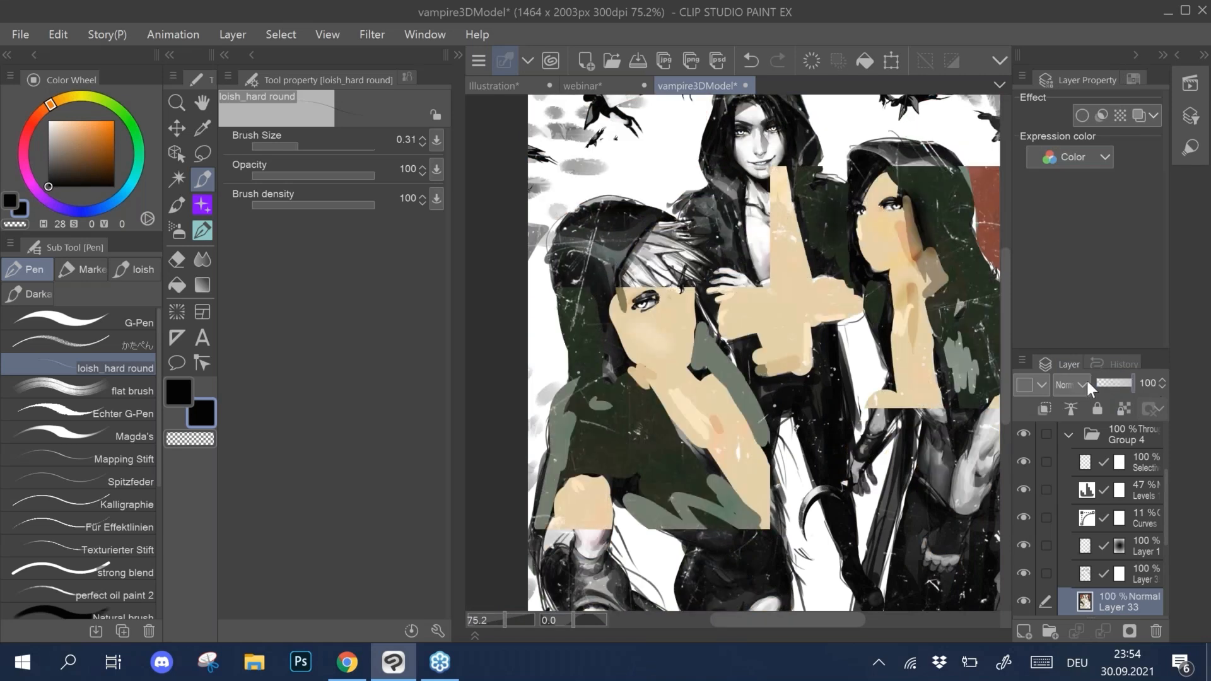
Step: Try the Exclusion blending mode on Layer 33, and set the layer back to Color
left_click(1079, 387)
left_click(1104, 364)
left_click(1080, 386)
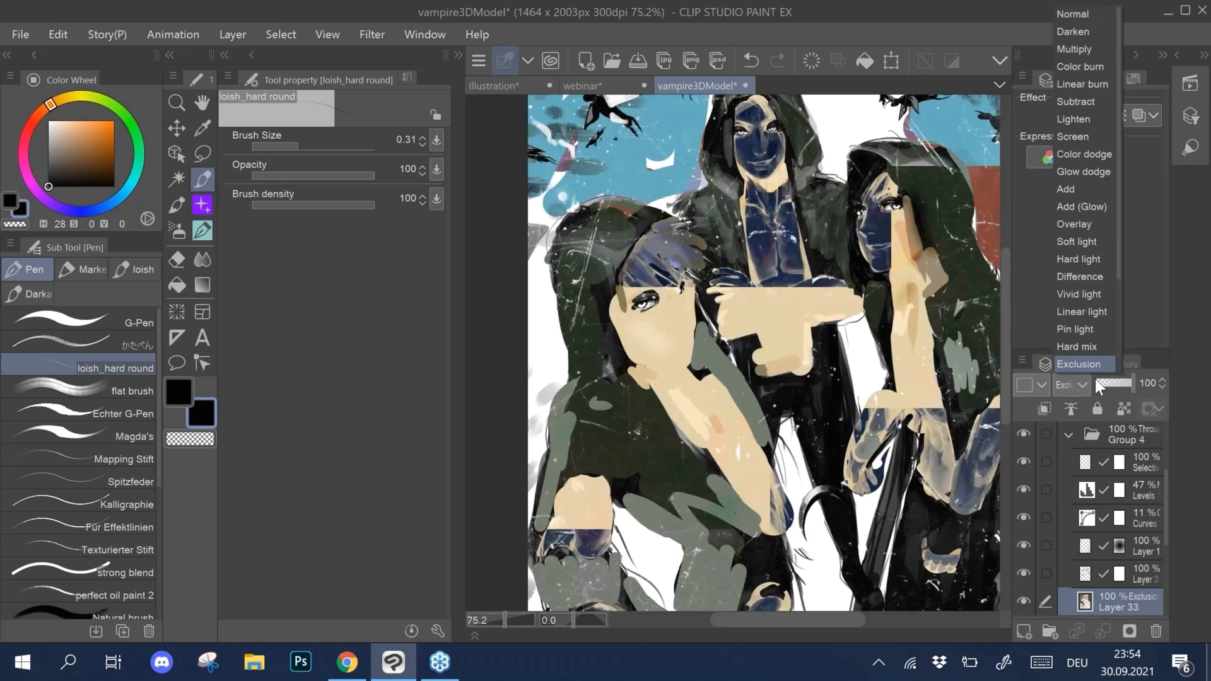
scroll(1101, 372, "down", 2)
left_click(1096, 342)
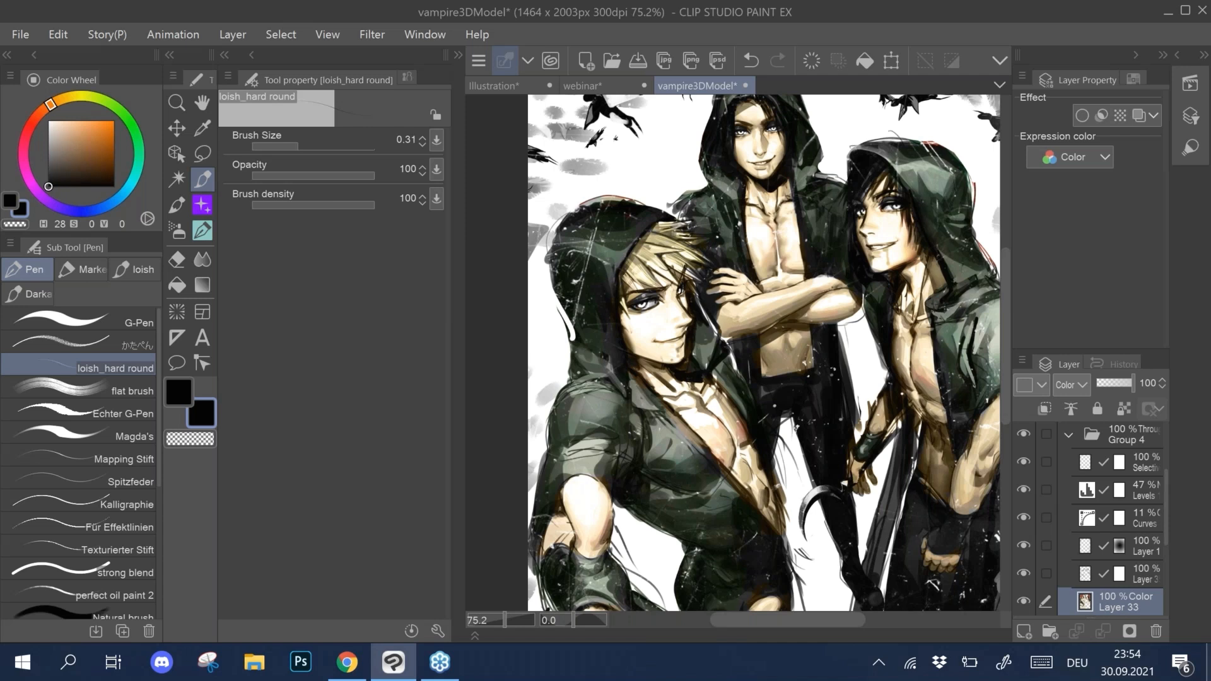
Step: Collapse Group 4 and close the vampire3DModel illustration without saving the changes
scroll(791, 401, "down", 1)
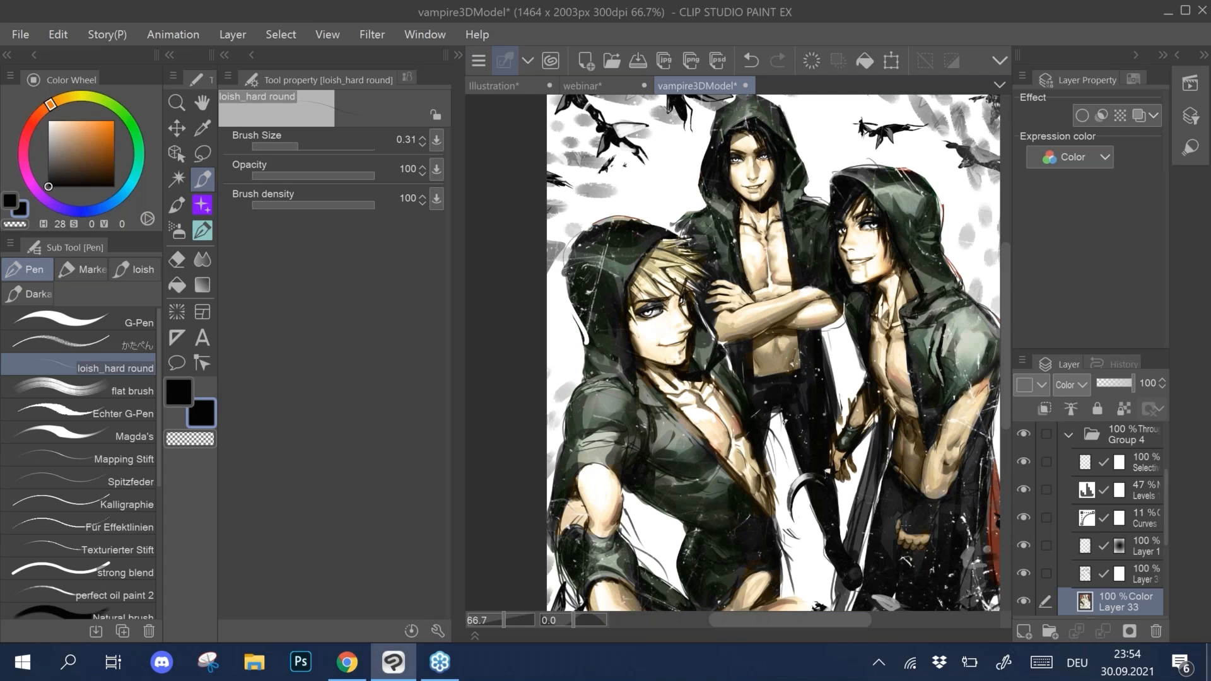
scroll(624, 215, "down", 2)
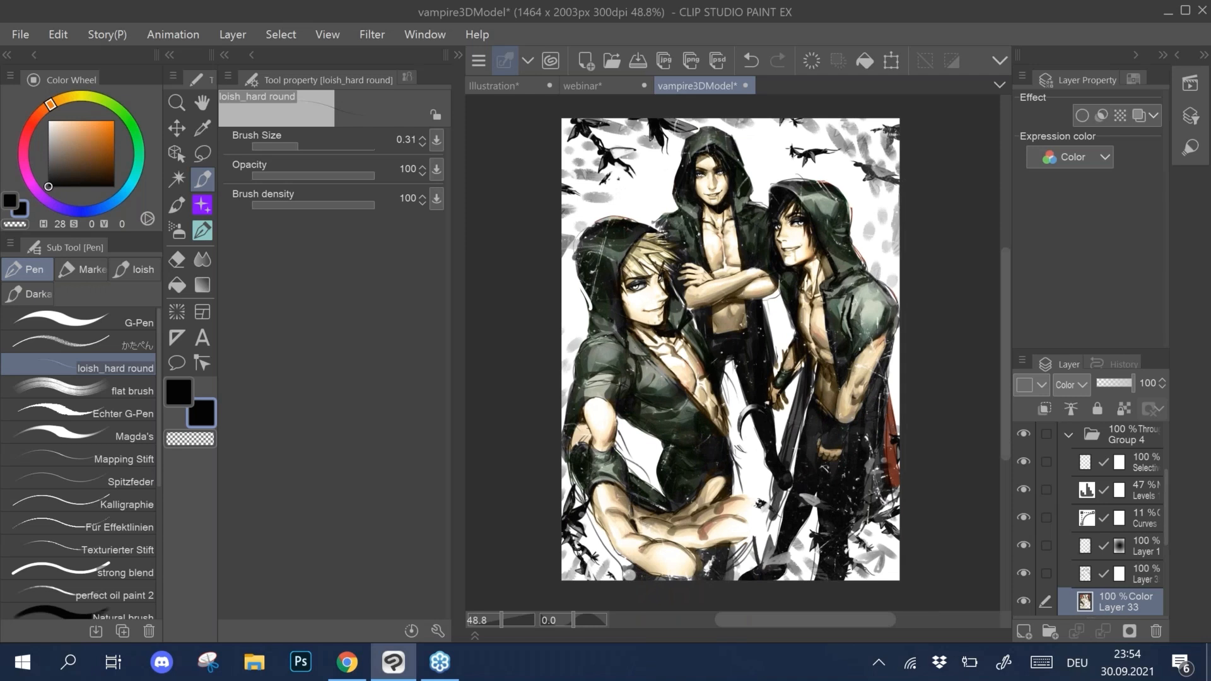
left_click(1068, 434)
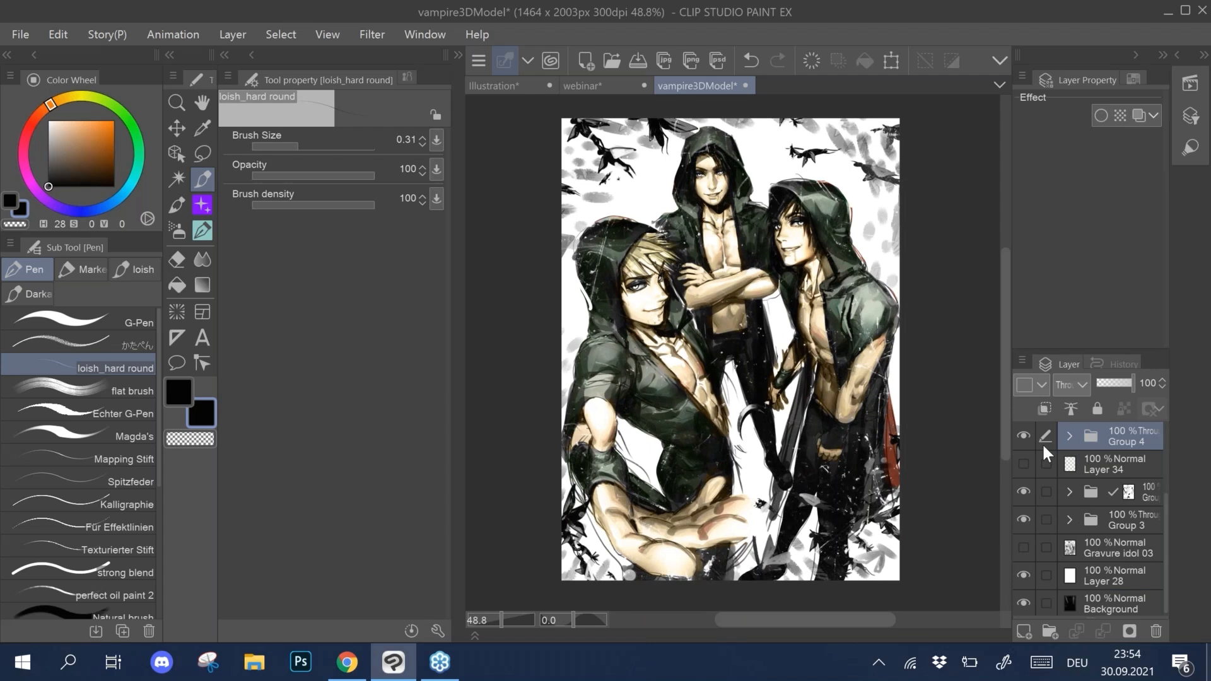
scroll(589, 259, "up", 3)
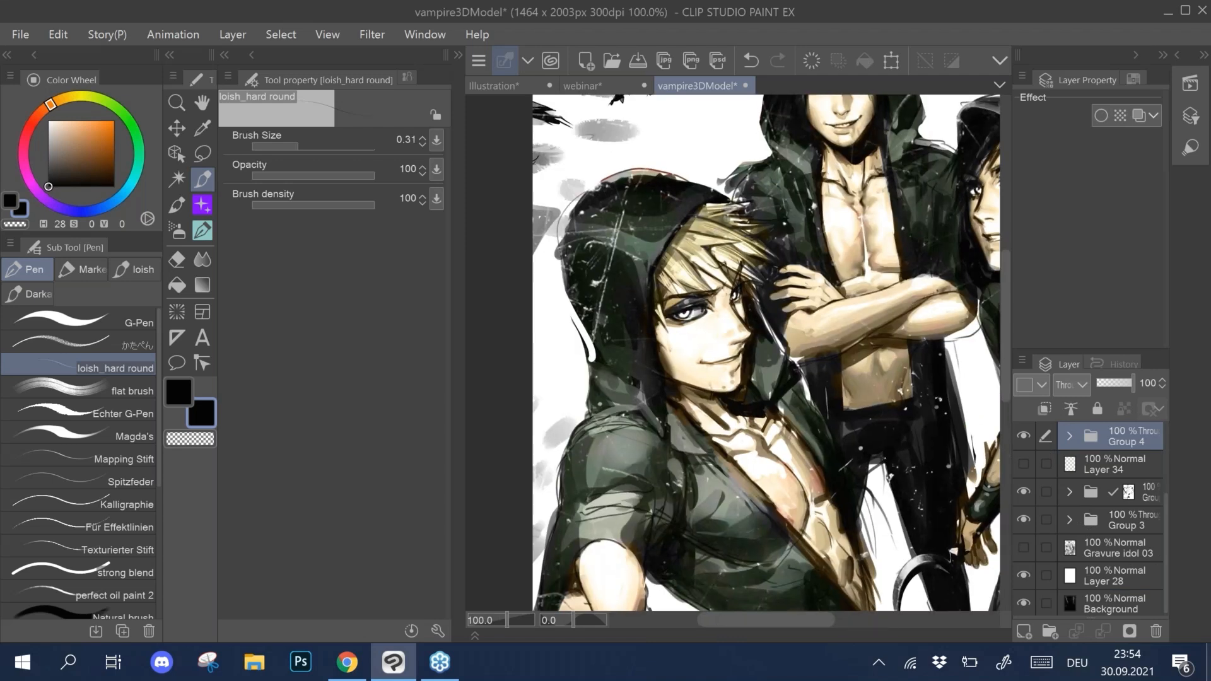
scroll(659, 282, "up", 2)
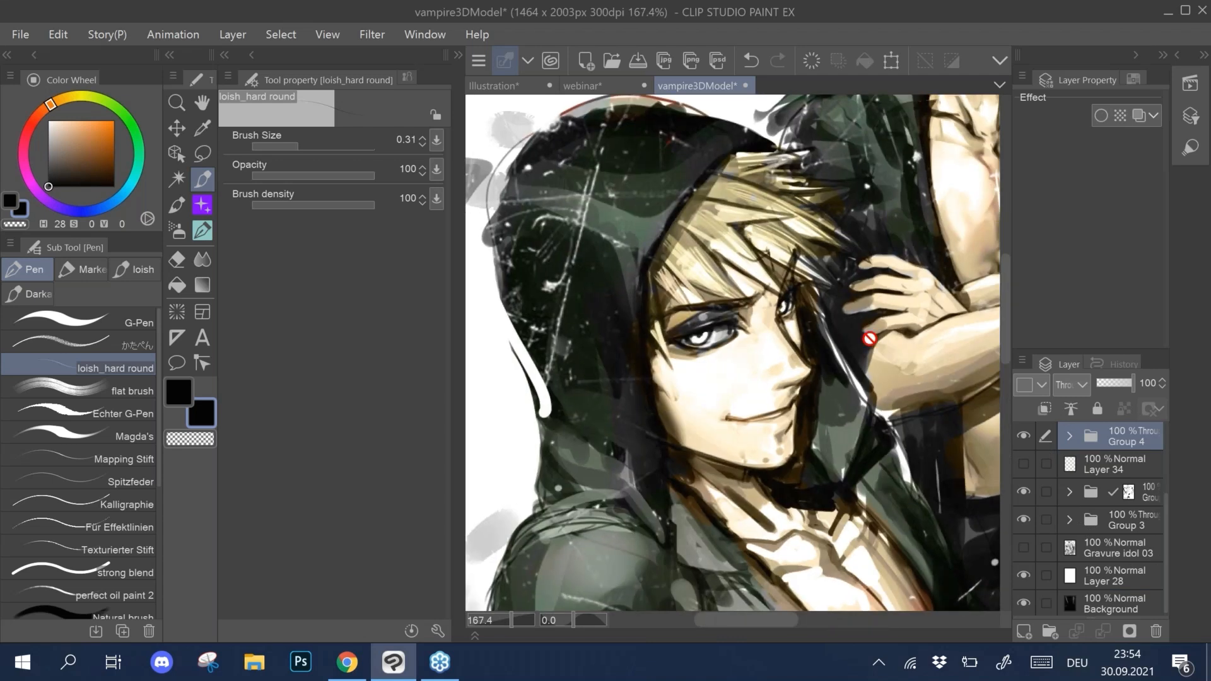
left_click(746, 85)
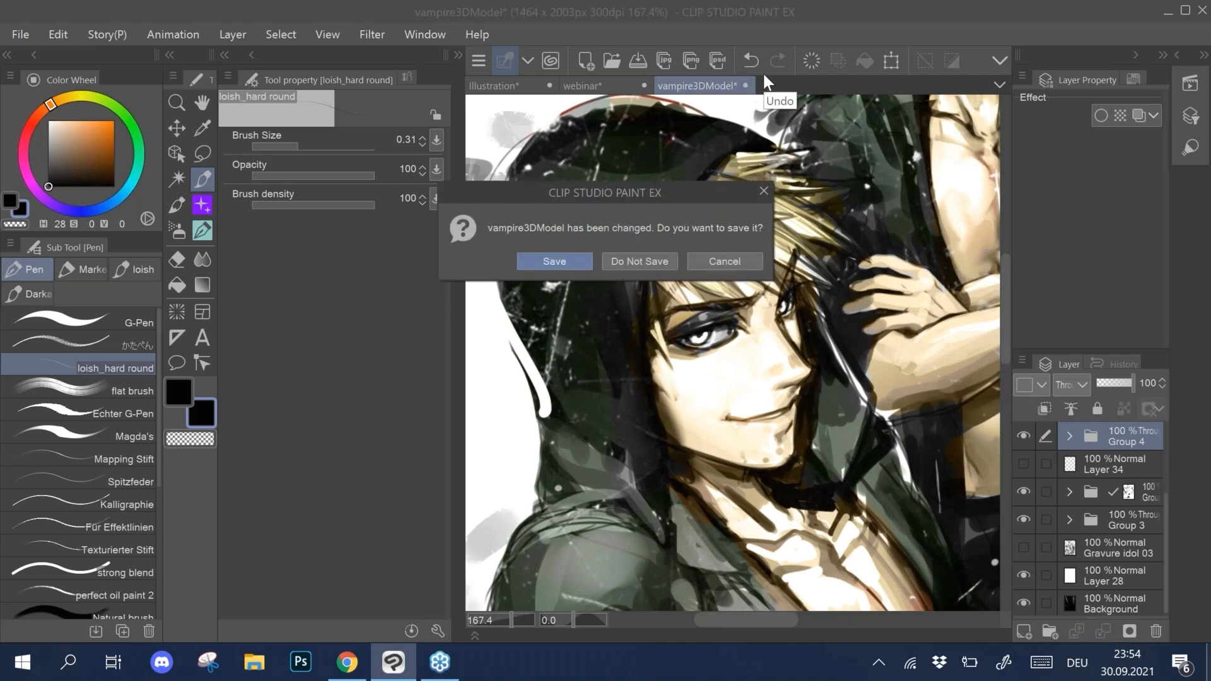
left_click(650, 260)
Step: Ink the rest of the character's left eye outline and the eyebrow above it, following the faded sketch
left_click_drag(714, 327, 790, 273)
key("ctrl+z")
key("ctrl+z")
mouse_move(706, 333)
left_mouse_down()
mouse_move(798, 268)
mouse_move(733, 306)
mouse_move(784, 262)
mouse_move(789, 282)
mouse_move(739, 327)
mouse_move(783, 302)
mouse_move(752, 316)
mouse_move(781, 300)
mouse_move(788, 271)
mouse_move(783, 305)
mouse_move(791, 272)
mouse_move(779, 303)
mouse_move(803, 277)
mouse_move(765, 320)
left_mouse_up()
mouse_move(802, 279)
left_mouse_down()
mouse_move(756, 324)
mouse_move(731, 313)
mouse_move(710, 329)
mouse_move(798, 273)
left_mouse_up()
left_click_drag(717, 308, 799, 272)
mouse_move(719, 306)
left_mouse_down()
mouse_move(790, 276)
mouse_move(709, 320)
mouse_move(757, 281)
mouse_move(807, 265)
mouse_move(704, 331)
mouse_move(757, 281)
mouse_move(806, 265)
mouse_move(726, 258)
mouse_move(801, 238)
left_mouse_up()
mouse_move(735, 255)
left_mouse_down()
mouse_move(797, 242)
mouse_move(751, 255)
left_mouse_up()
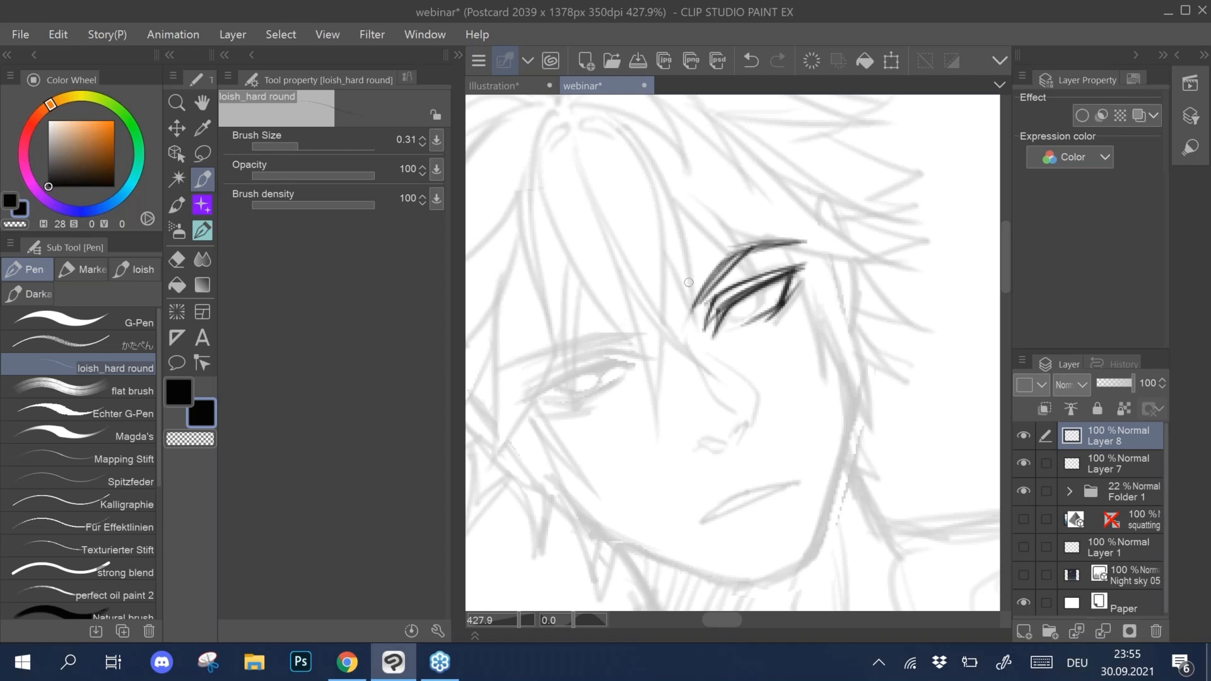
mouse_move(689, 282)
left_mouse_down()
mouse_move(763, 250)
mouse_move(726, 246)
left_mouse_up()
Step: Ink the eyebrow above the character's right eye with several overlapping strokes
left_click_drag(578, 386, 687, 315)
mouse_move(613, 333)
left_mouse_down()
mouse_move(694, 315)
mouse_move(679, 316)
left_mouse_up()
mouse_move(575, 386)
left_mouse_down()
mouse_move(686, 314)
mouse_move(637, 320)
mouse_move(685, 268)
left_mouse_up()
scroll(646, 309, "down", 3)
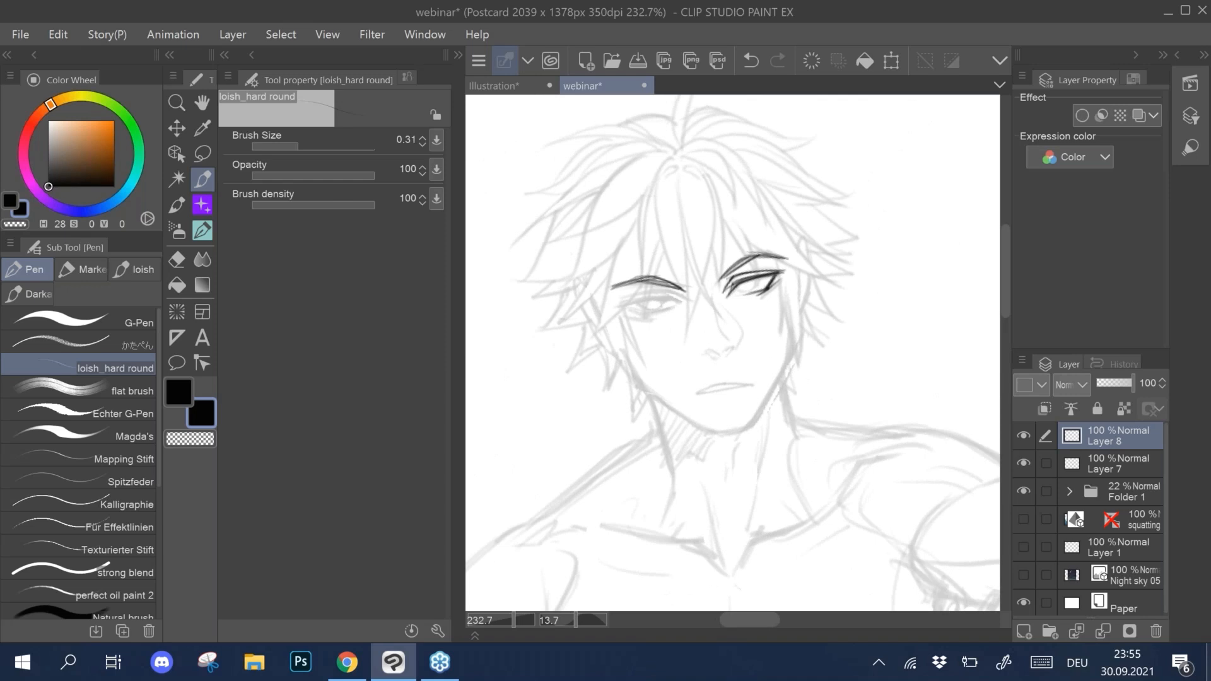
Step: Ink the upper eyelid line of the character's right eye over the faded sketch
scroll(606, 303, "up", 3)
mouse_move(668, 283)
left_mouse_down()
mouse_move(643, 315)
mouse_move(677, 311)
left_mouse_up()
left_click_drag(641, 339, 693, 306)
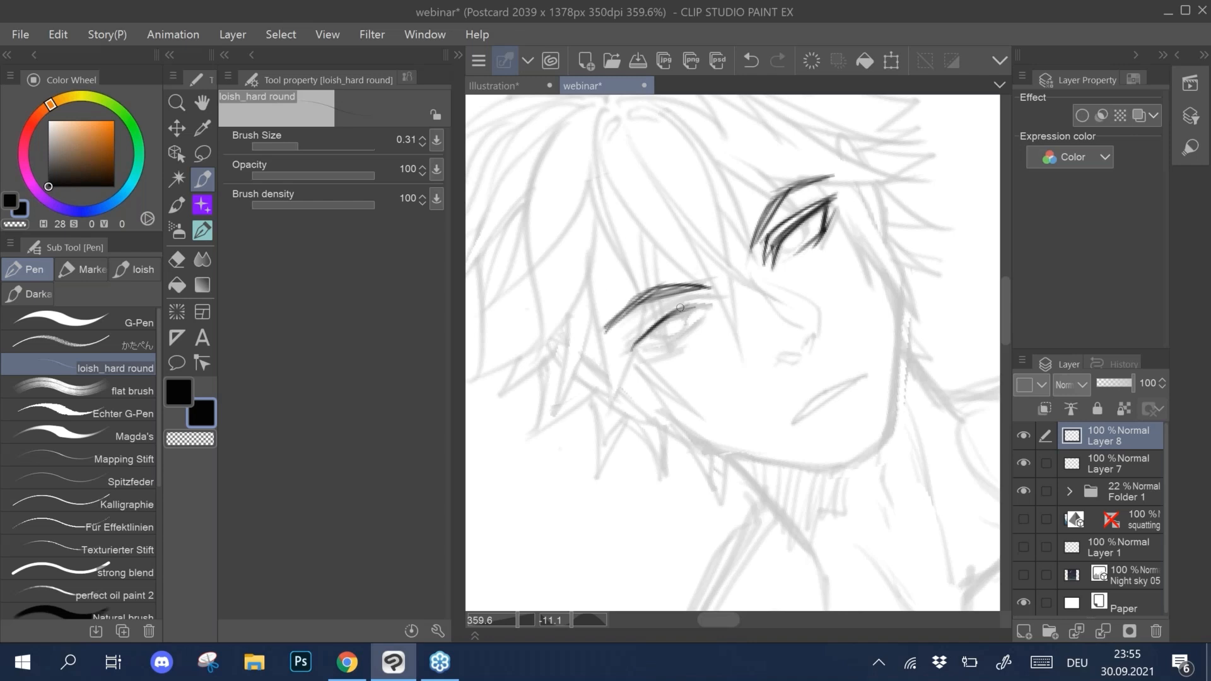
mouse_move(675, 310)
left_mouse_down()
mouse_move(713, 307)
mouse_move(670, 314)
left_mouse_up()
Step: Show the squatting 3D figure layer beneath the sketch and compare the drawn character with it
scroll(629, 324, "down", 4)
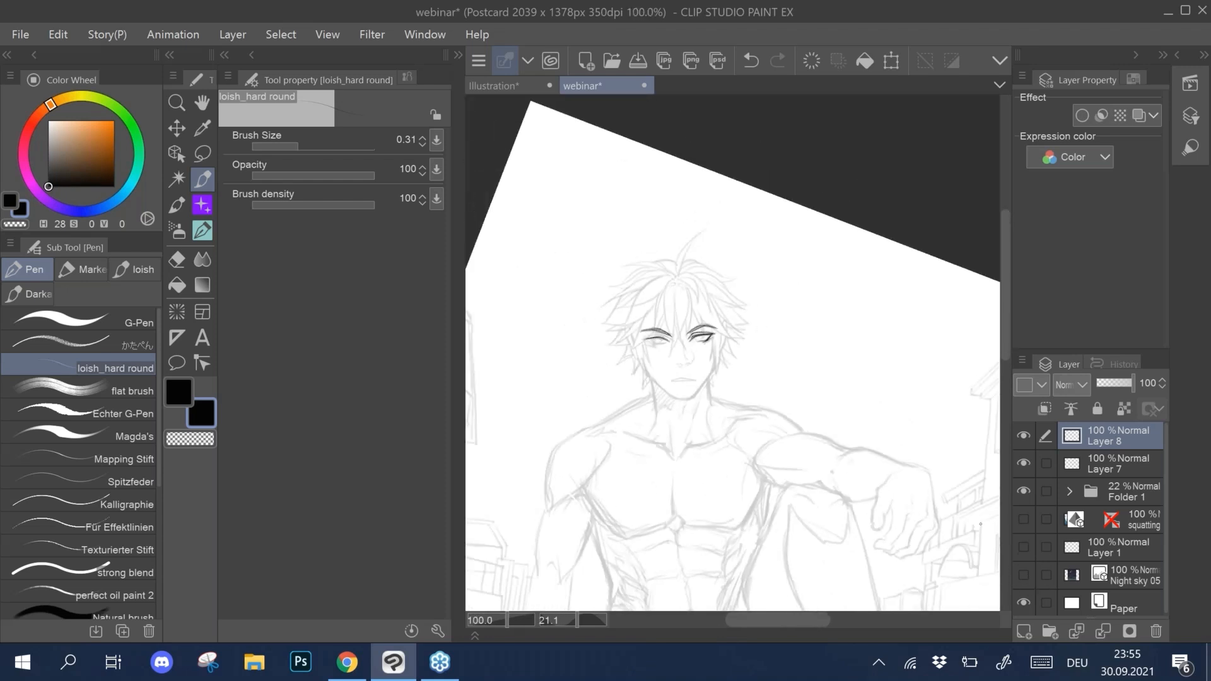
left_click(1023, 518)
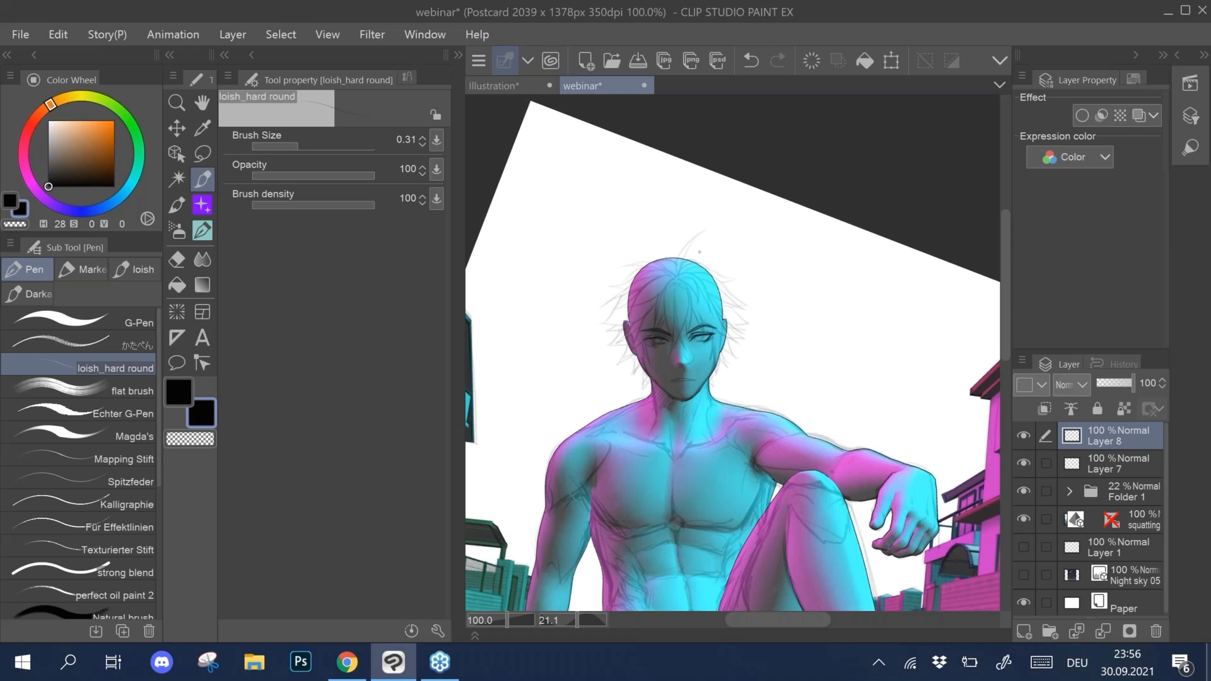
left_click_drag(700, 252, 687, 183)
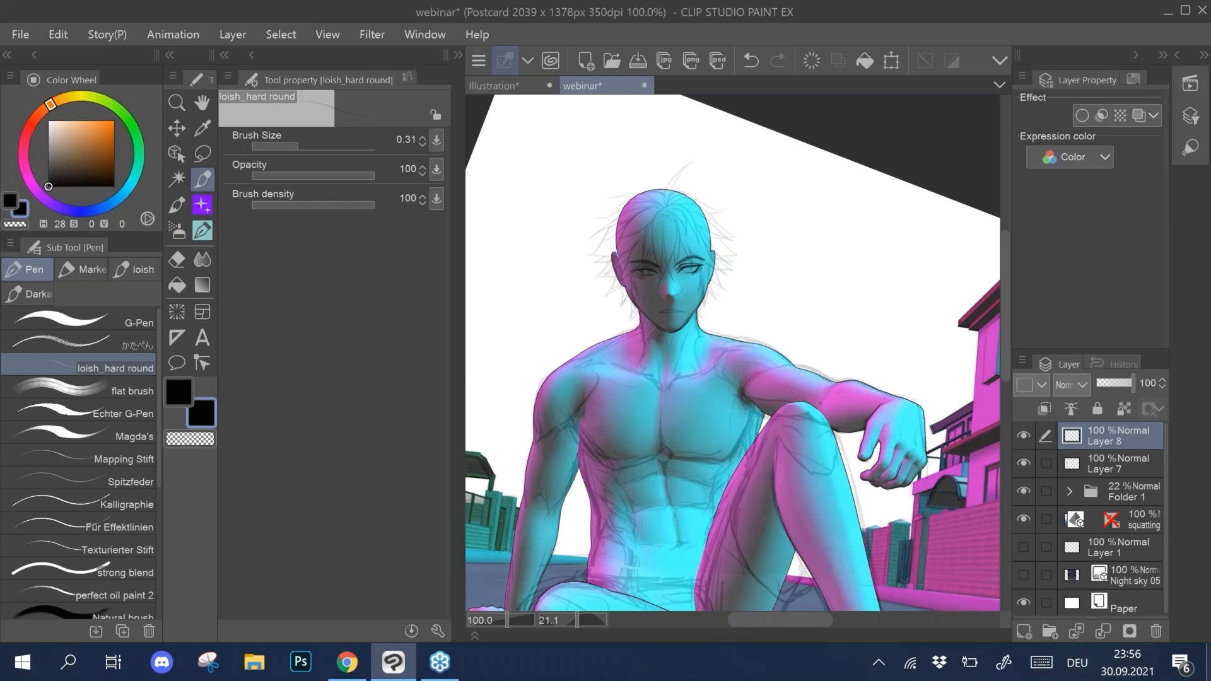
scroll(581, 271, "up", 5)
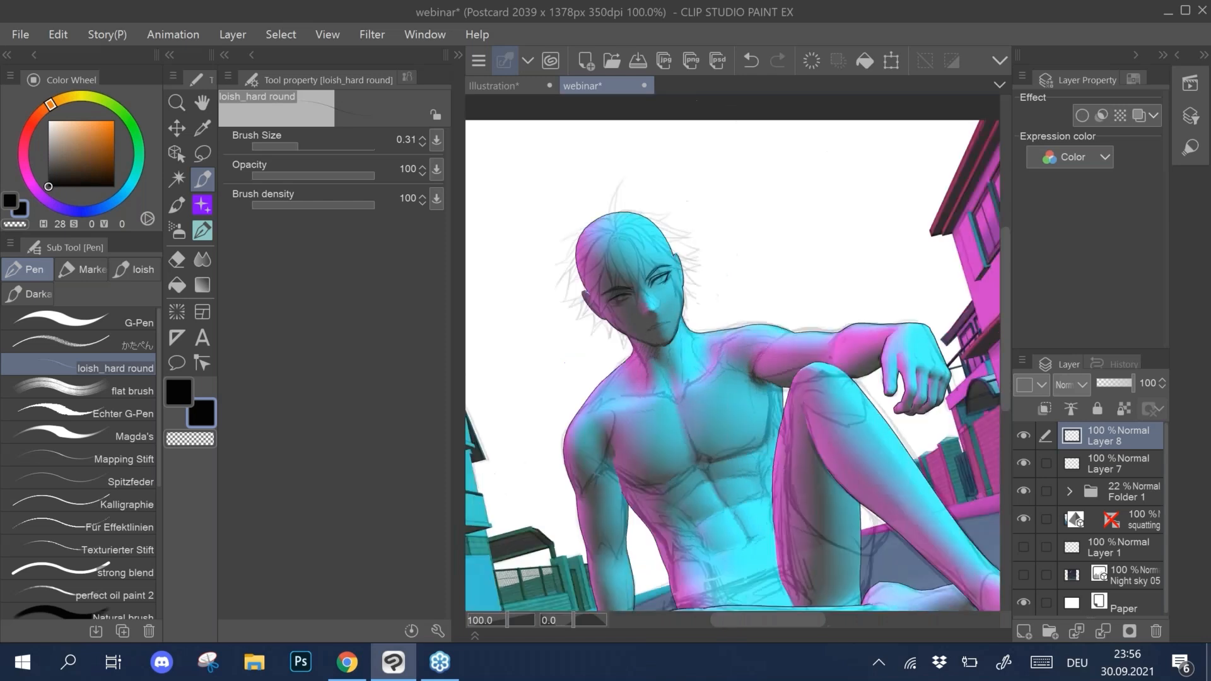
Step: Undo the last pen strokes, draw iris details in the character's eyes over the 3D figure, and reset the canvas rotation
mouse_move(545, 265)
left_mouse_down()
mouse_move(577, 217)
mouse_move(634, 287)
mouse_move(666, 301)
mouse_move(723, 286)
left_mouse_up()
key("ctrl+z")
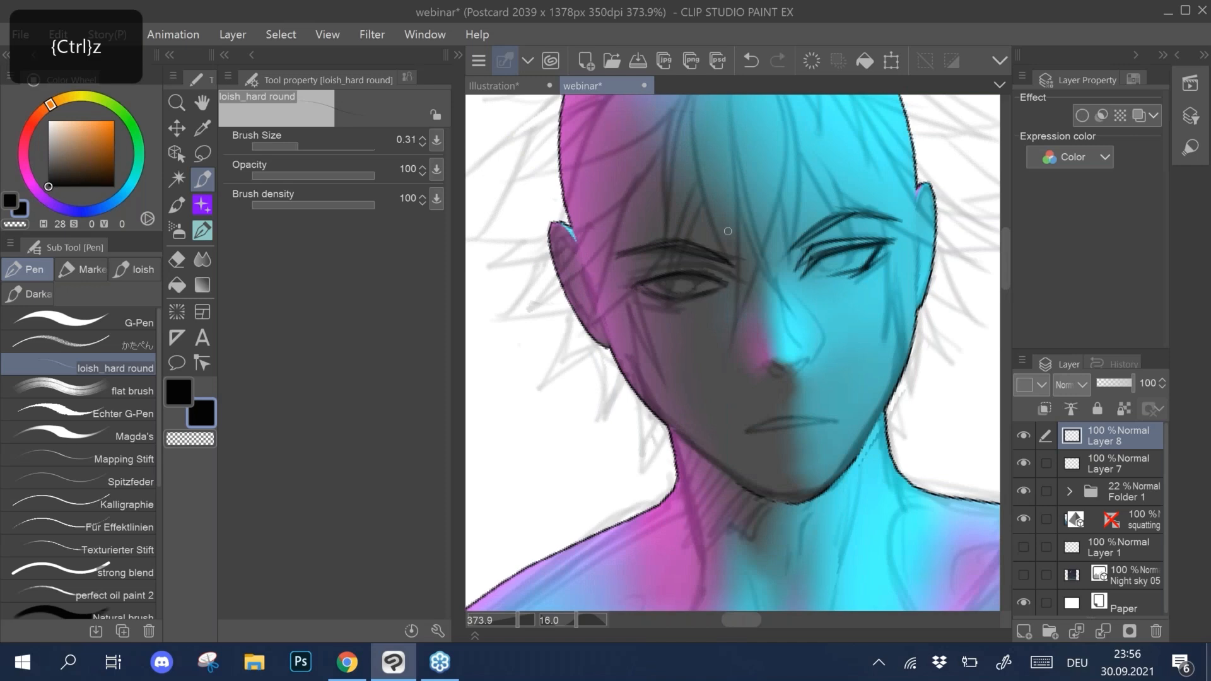
key("ctrl+z")
left_click_drag(665, 279, 690, 291)
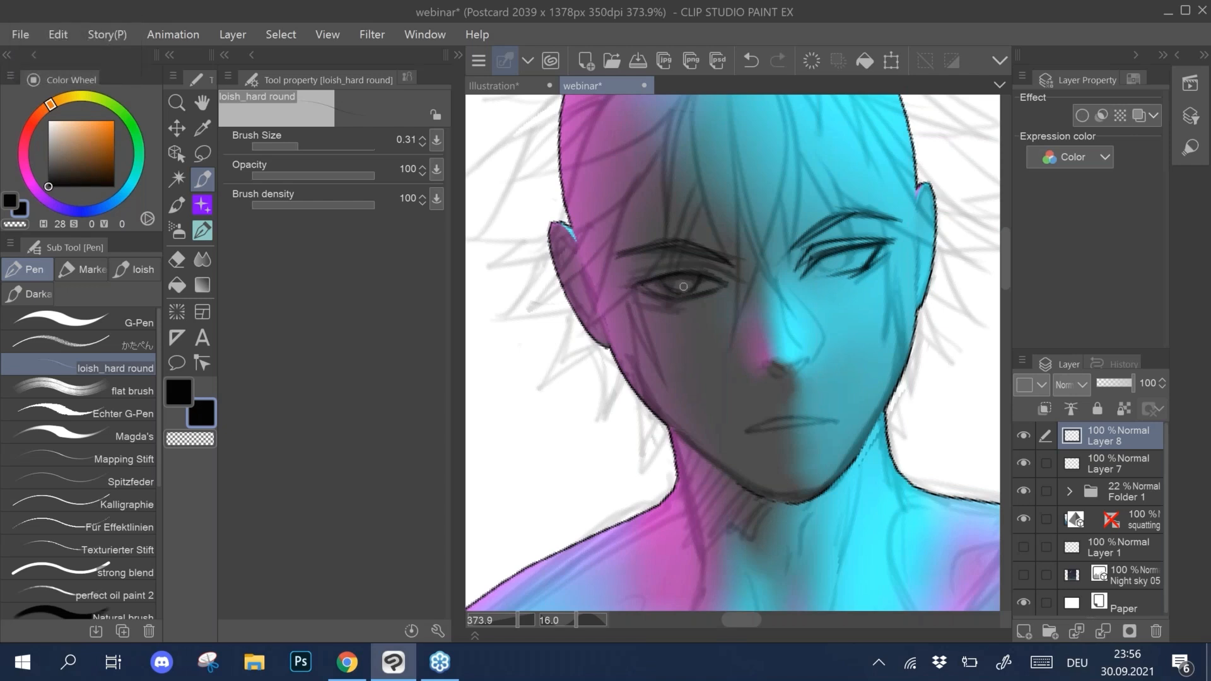
mouse_move(822, 257)
left_mouse_down()
mouse_move(842, 267)
mouse_move(852, 252)
mouse_move(831, 270)
mouse_move(847, 270)
left_mouse_up()
key("ctrl+z")
scroll(812, 278, "down", 4)
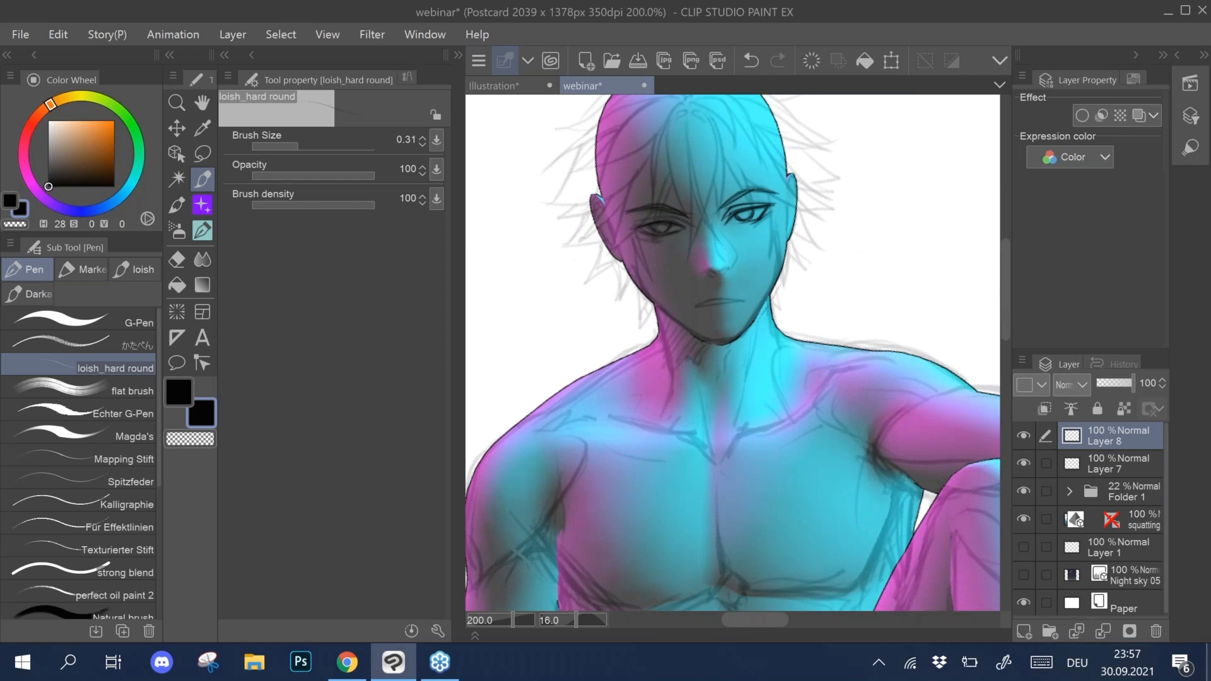
scroll(812, 278, "down", 3)
scroll(812, 278, "up", 2)
key("ctrl+at")
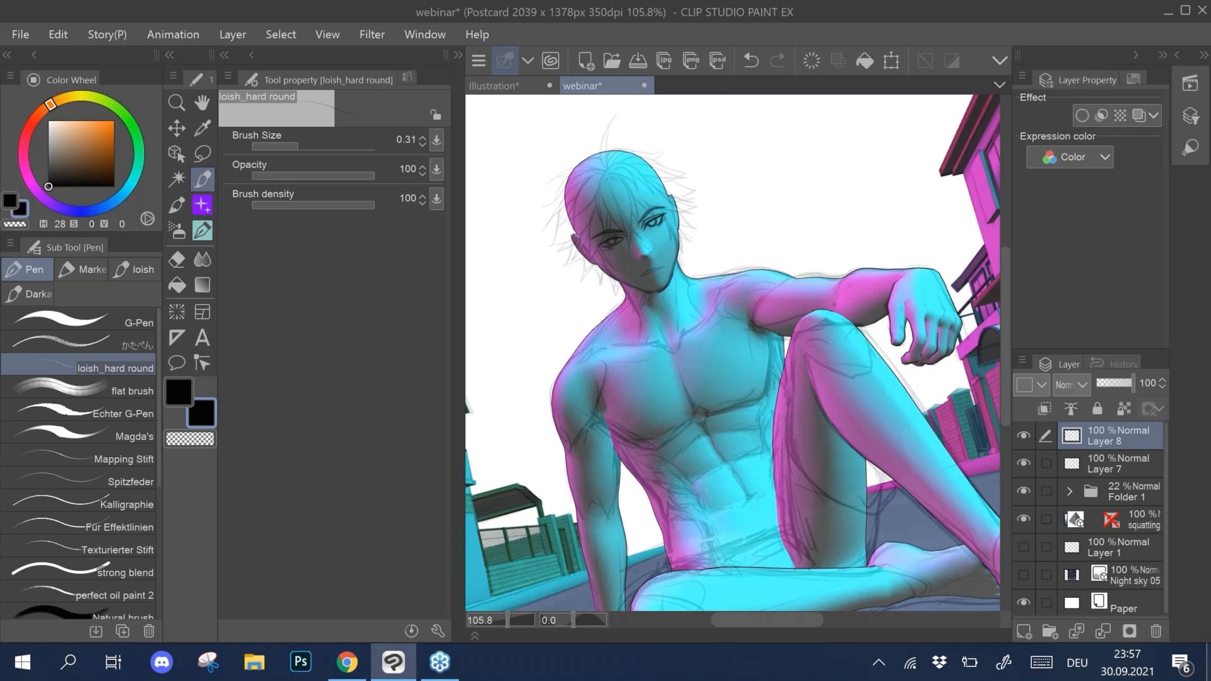
Step: Show the Night sky 05 background layer behind the 3D figure and sketch
left_click_drag(567, 372, 565, 343)
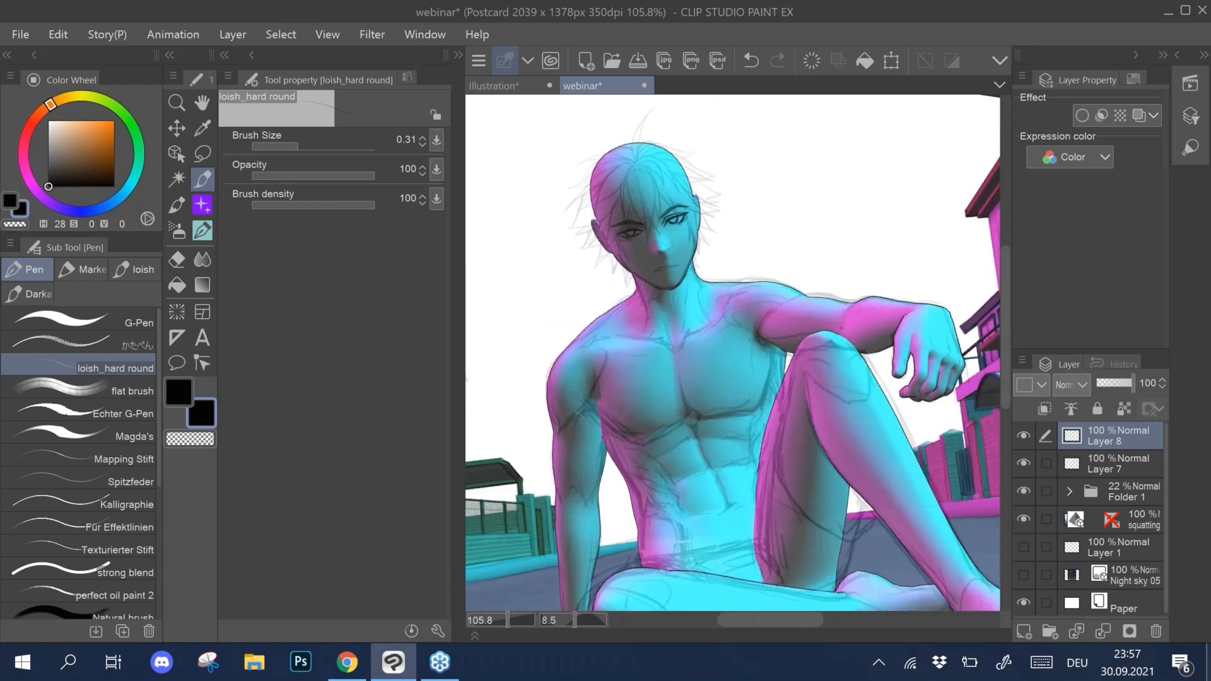
left_click_drag(644, 214, 773, 202)
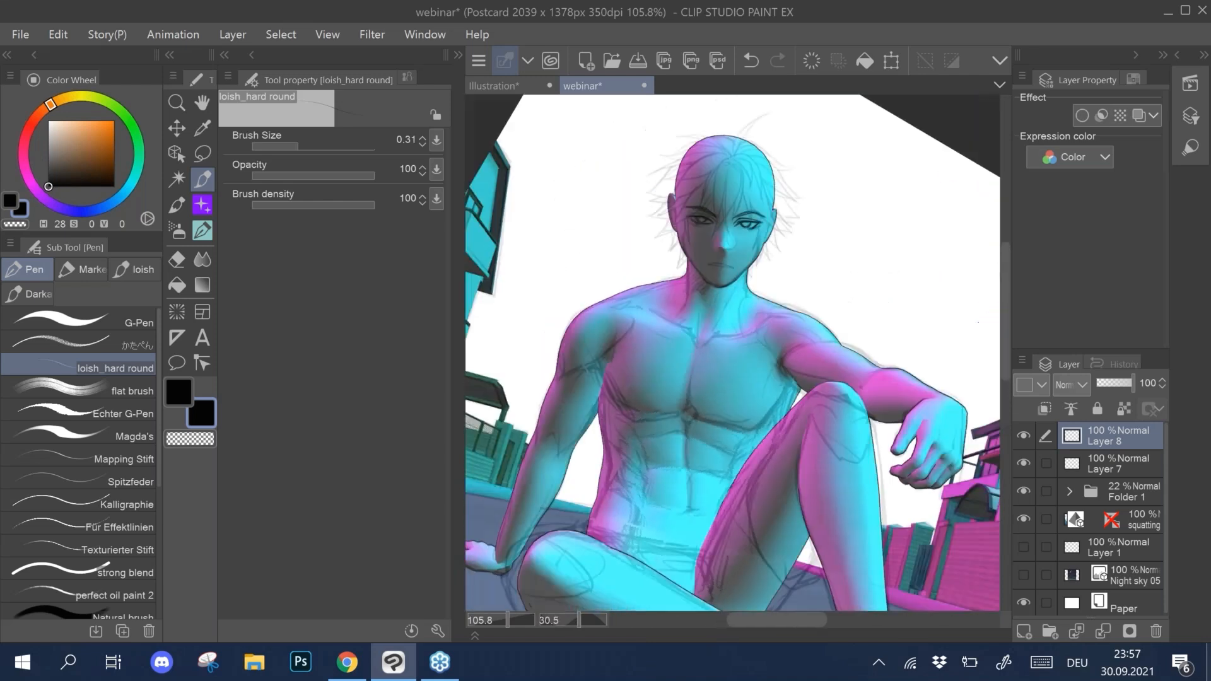
scroll(733, 353, "up", 3)
left_click_drag(732, 353, 709, 412)
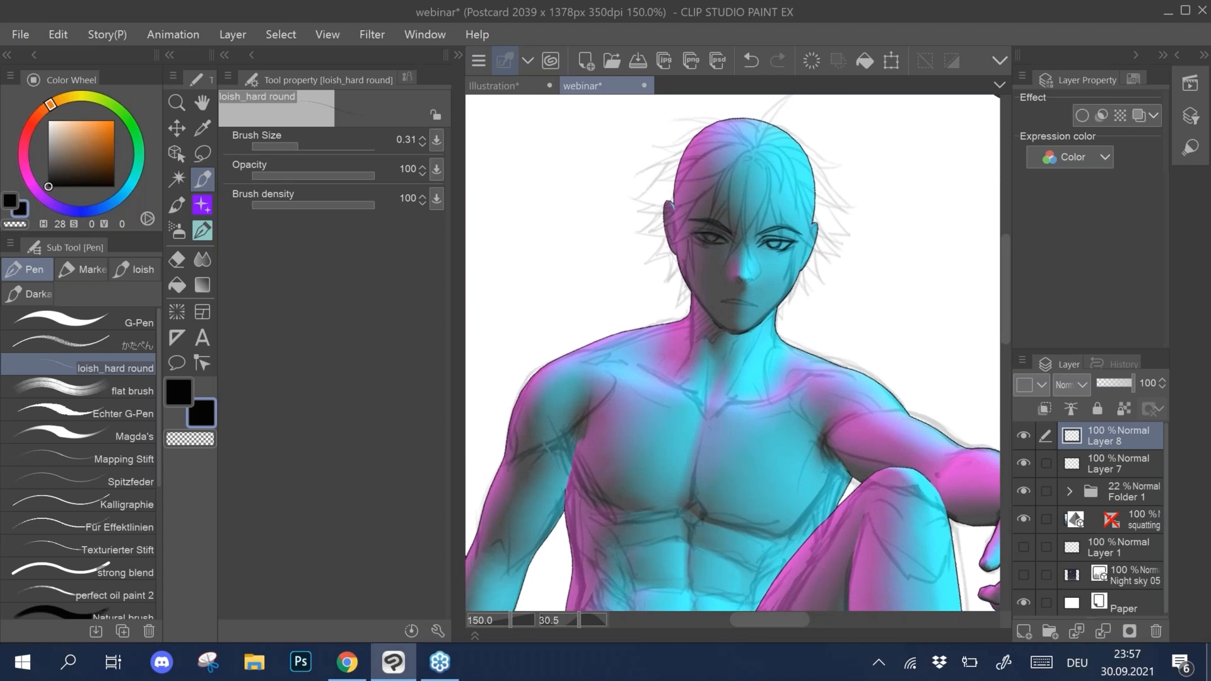
scroll(694, 353, "down", 4)
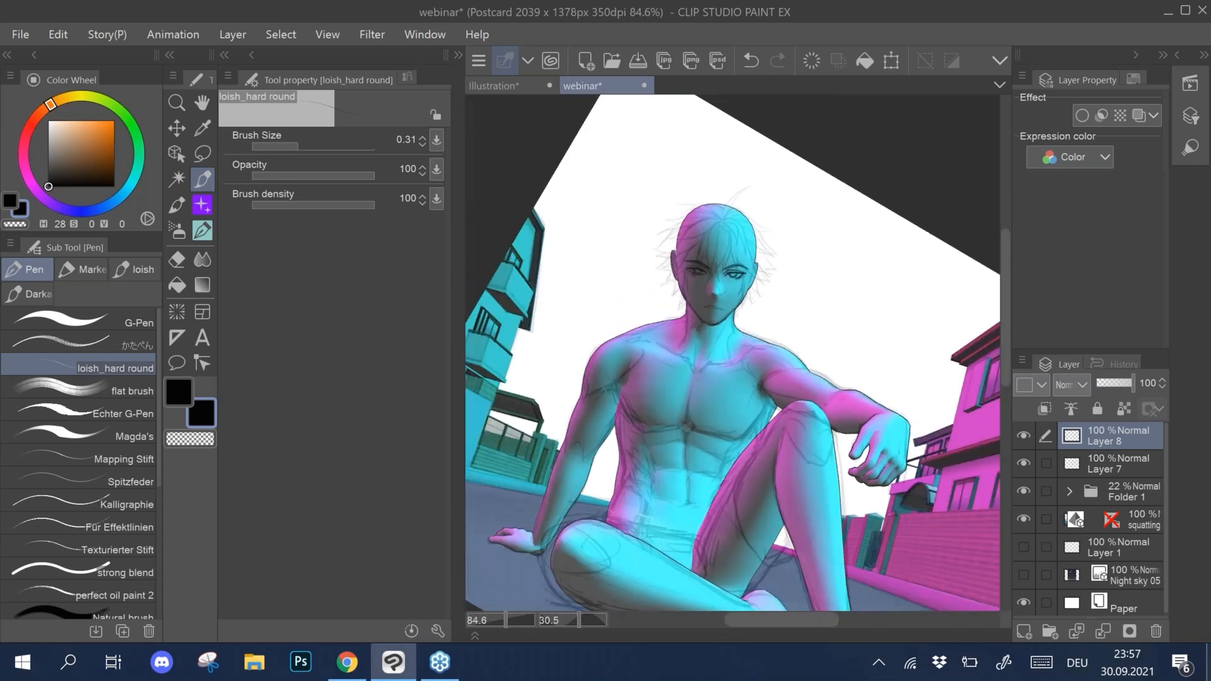
scroll(732, 353, "down", 3)
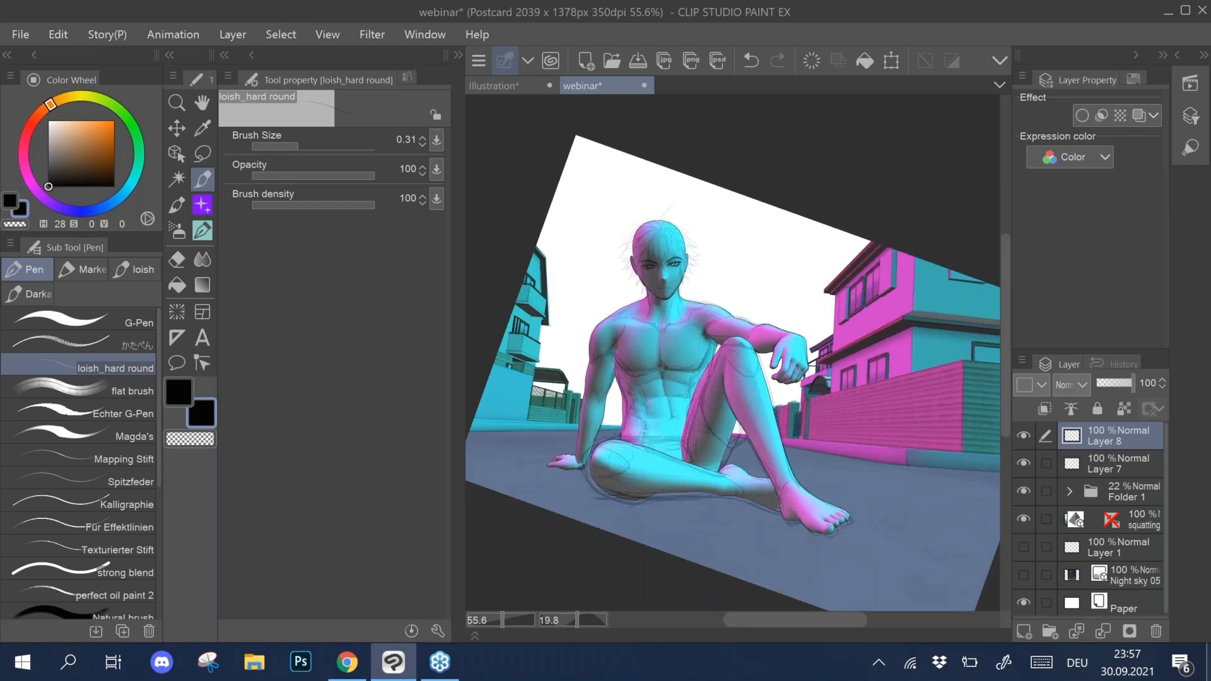
scroll(612, 342, "up", 3)
scroll(613, 342, "down", 2)
left_click(1023, 575)
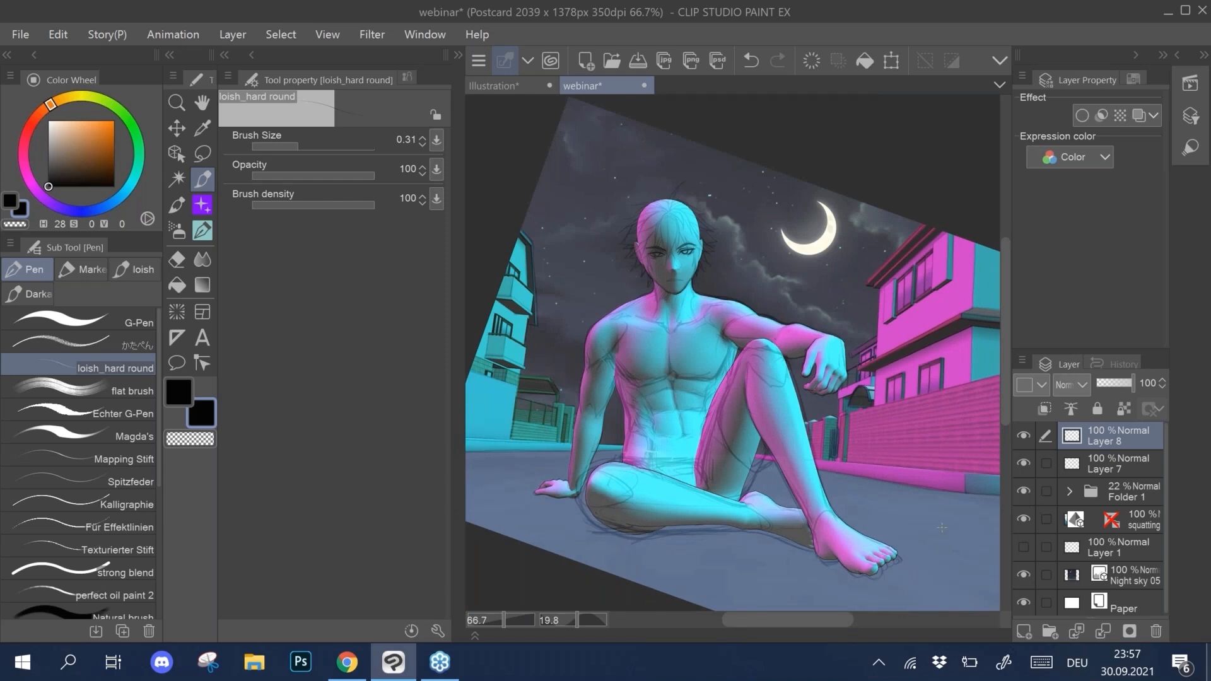
Step: Examine the character's face and whole body against the night sky background, close up and at full view
scroll(942, 528, "up", 5)
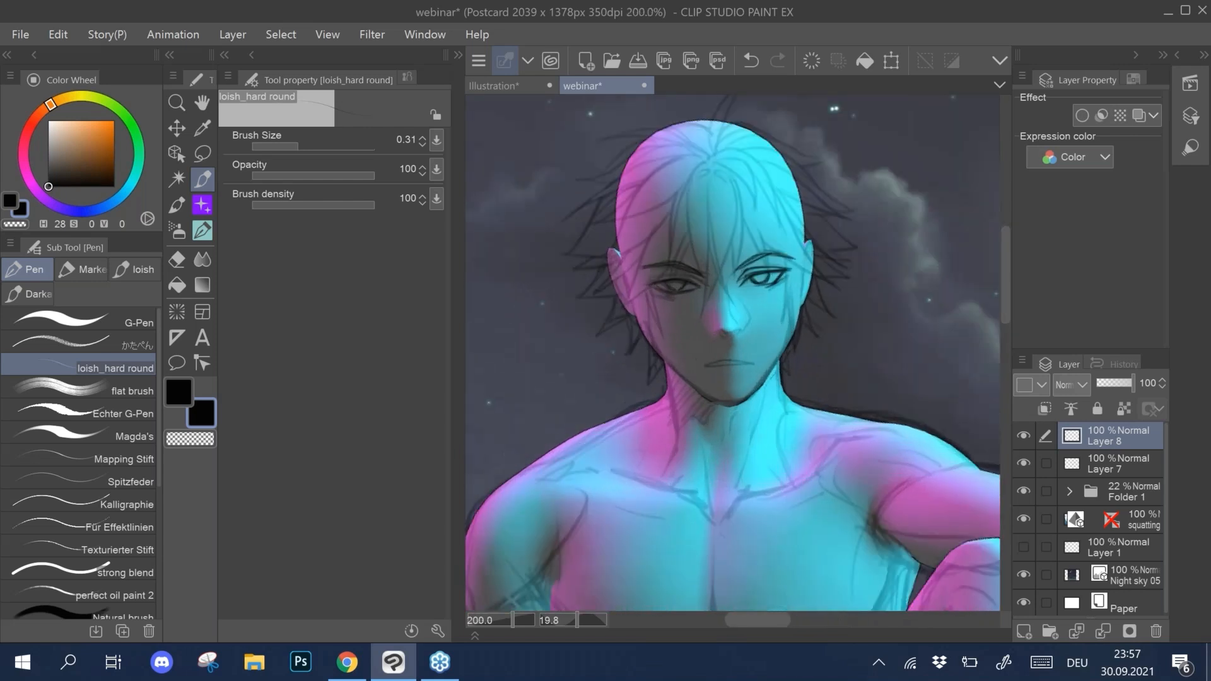
scroll(650, 316, "down", 2)
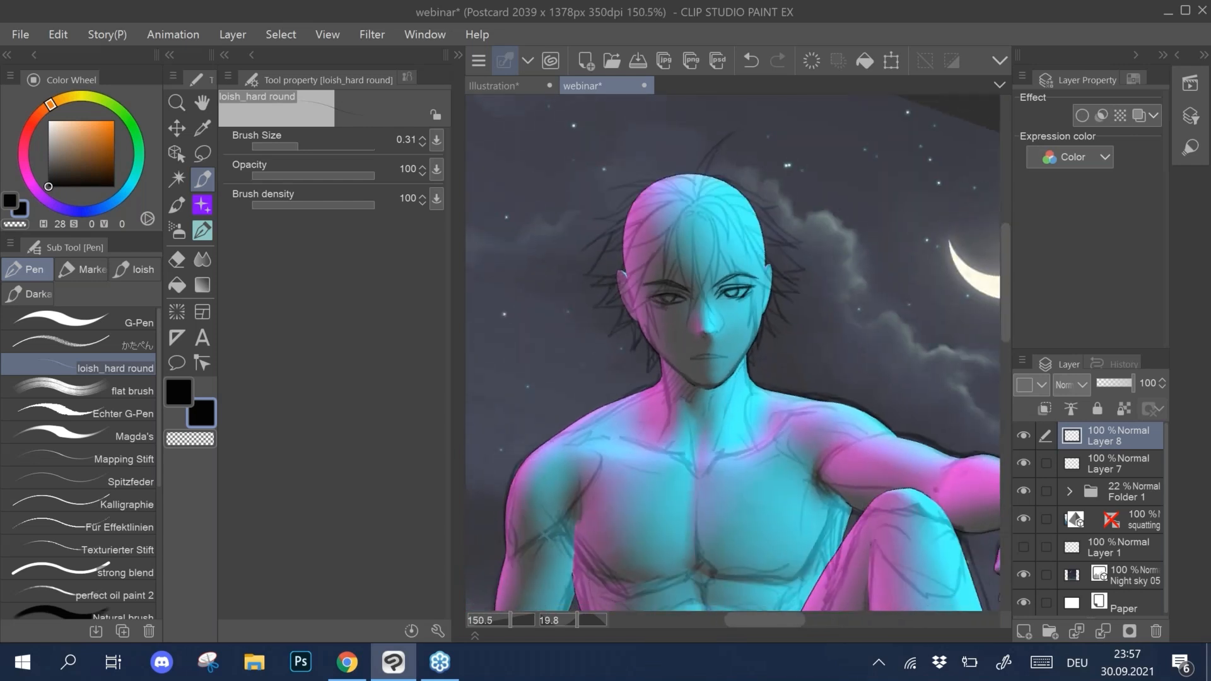
scroll(668, 315, "up", 2)
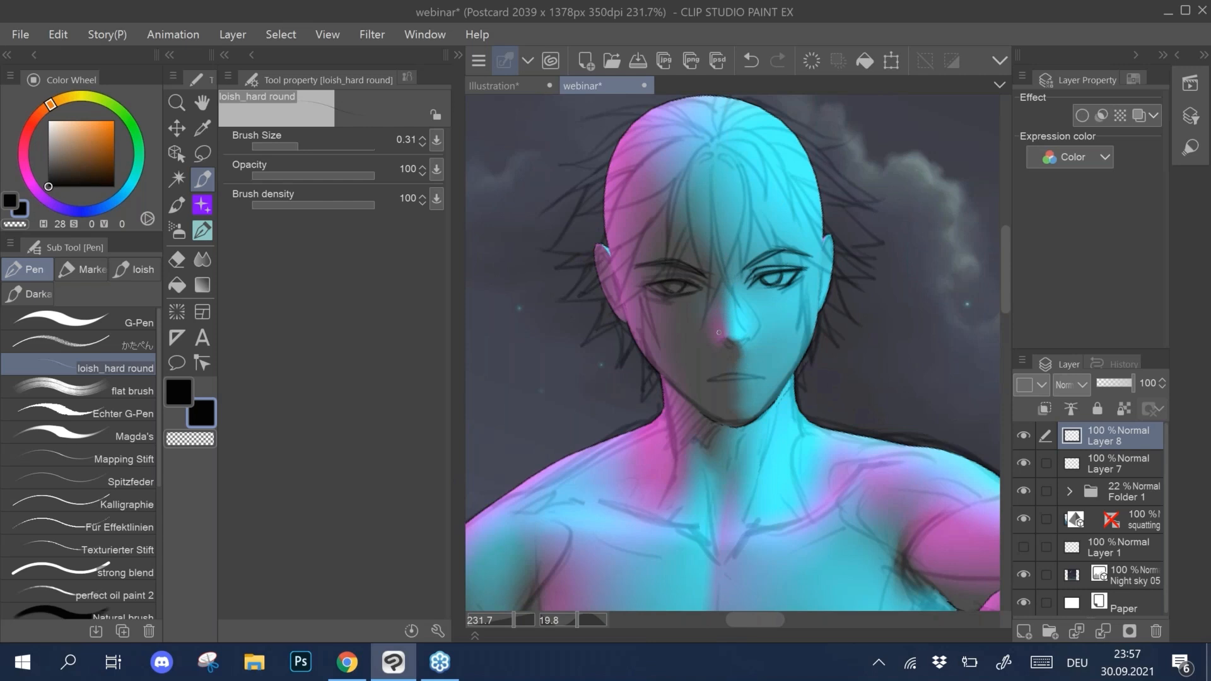
scroll(718, 332, "down", 5)
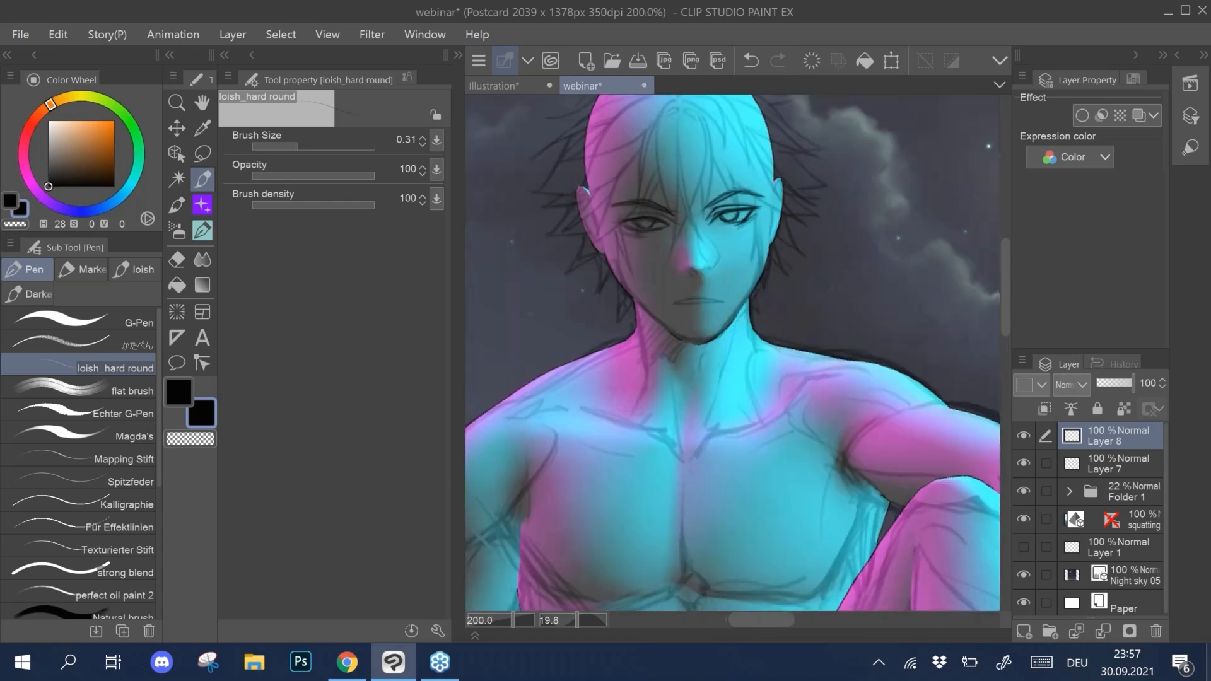
scroll(719, 333, "down", 2)
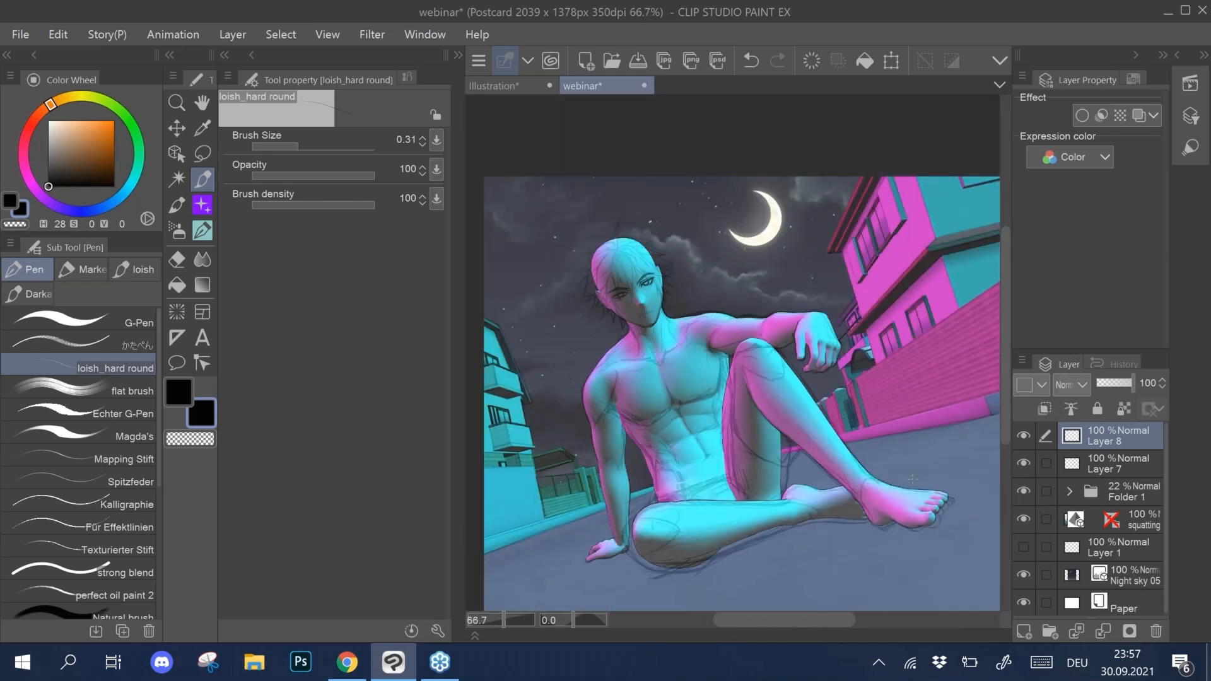
scroll(733, 353, "up", 5)
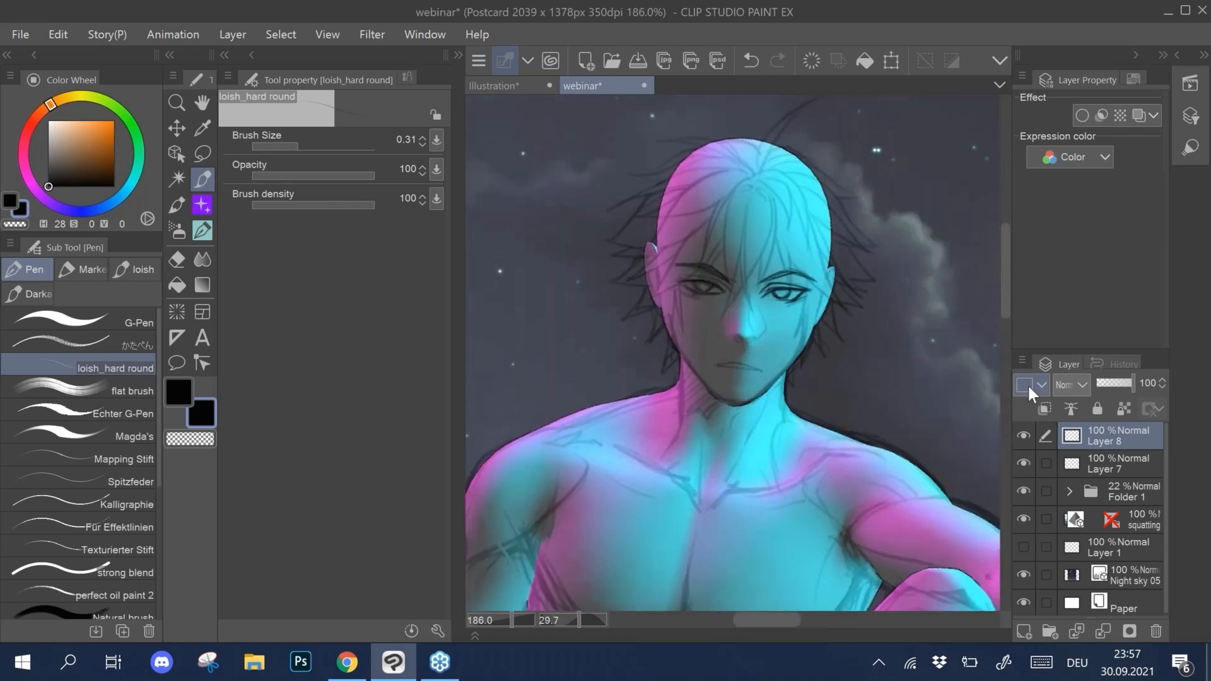
Step: Add a new raster layer and outline the face with the Lasso, using the add-to-selection mode for the missed areas
key("m")
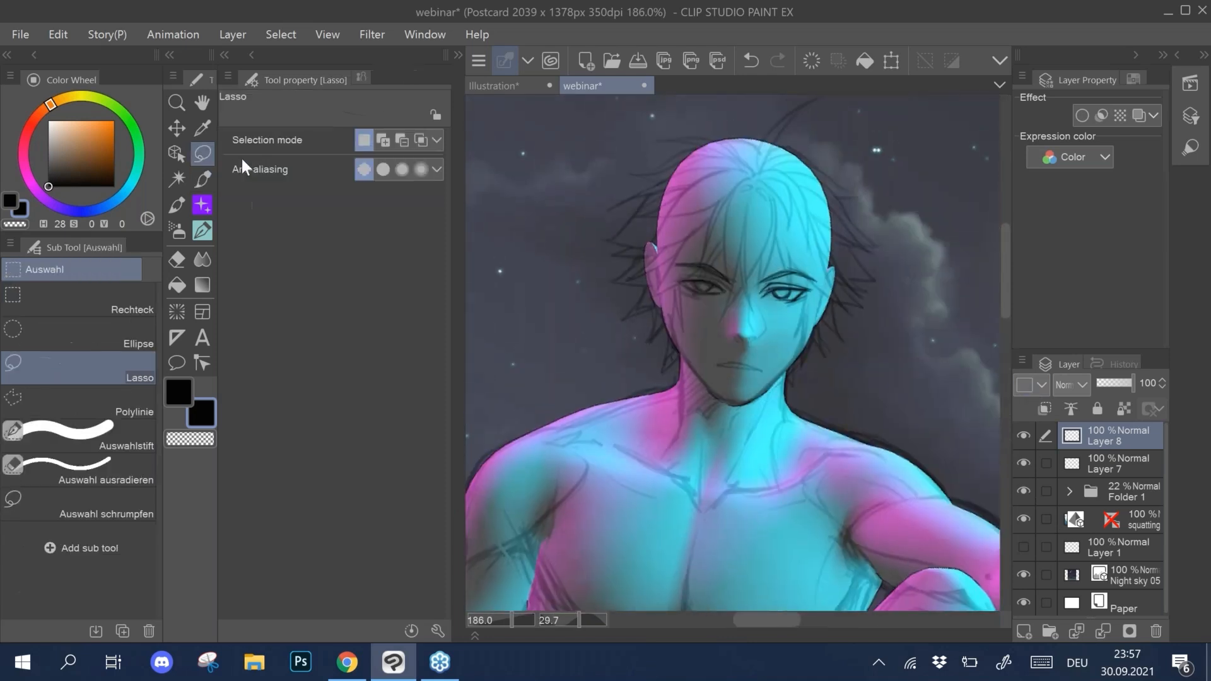
left_click(1024, 630)
mouse_move(671, 184)
left_mouse_down()
mouse_move(662, 267)
mouse_move(700, 368)
mouse_move(741, 398)
mouse_move(773, 386)
mouse_move(827, 294)
mouse_move(719, 159)
left_mouse_up()
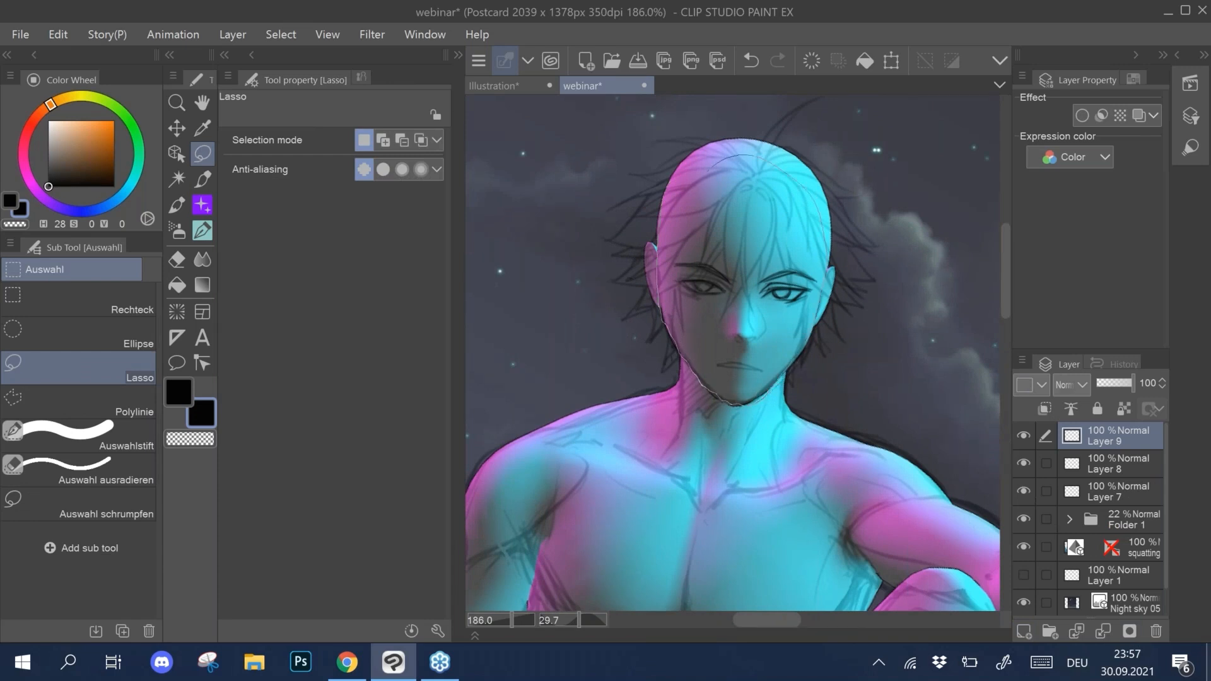
key("ctrl+z")
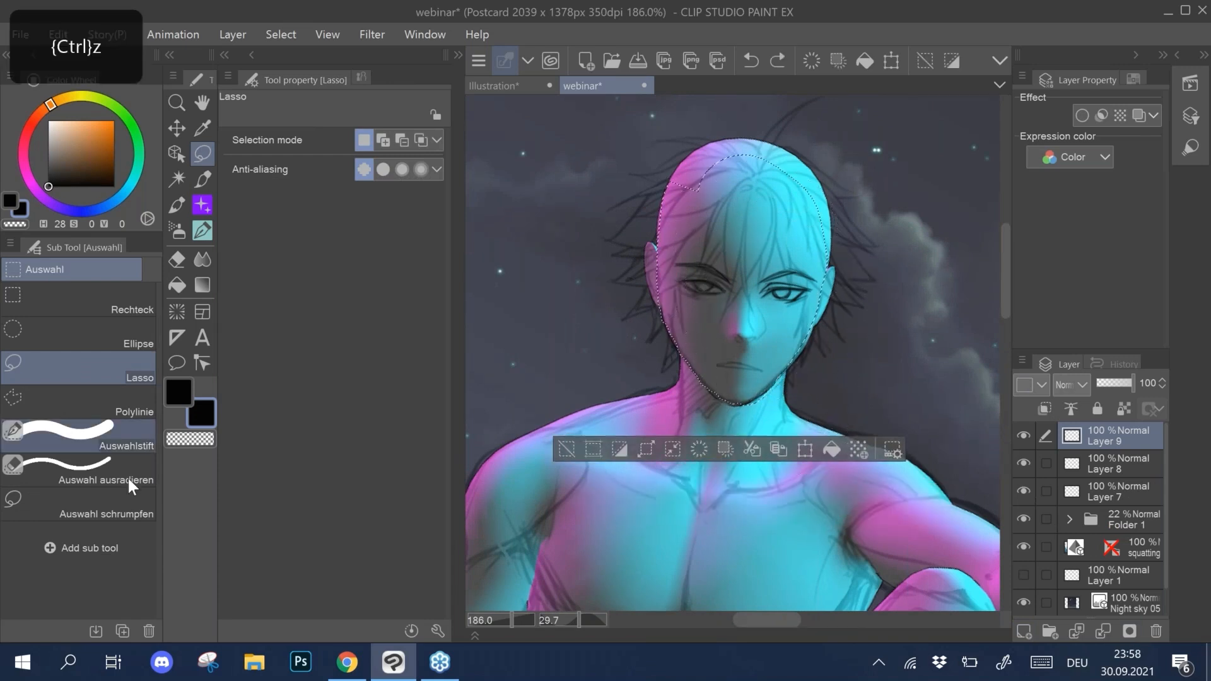
left_click(383, 140)
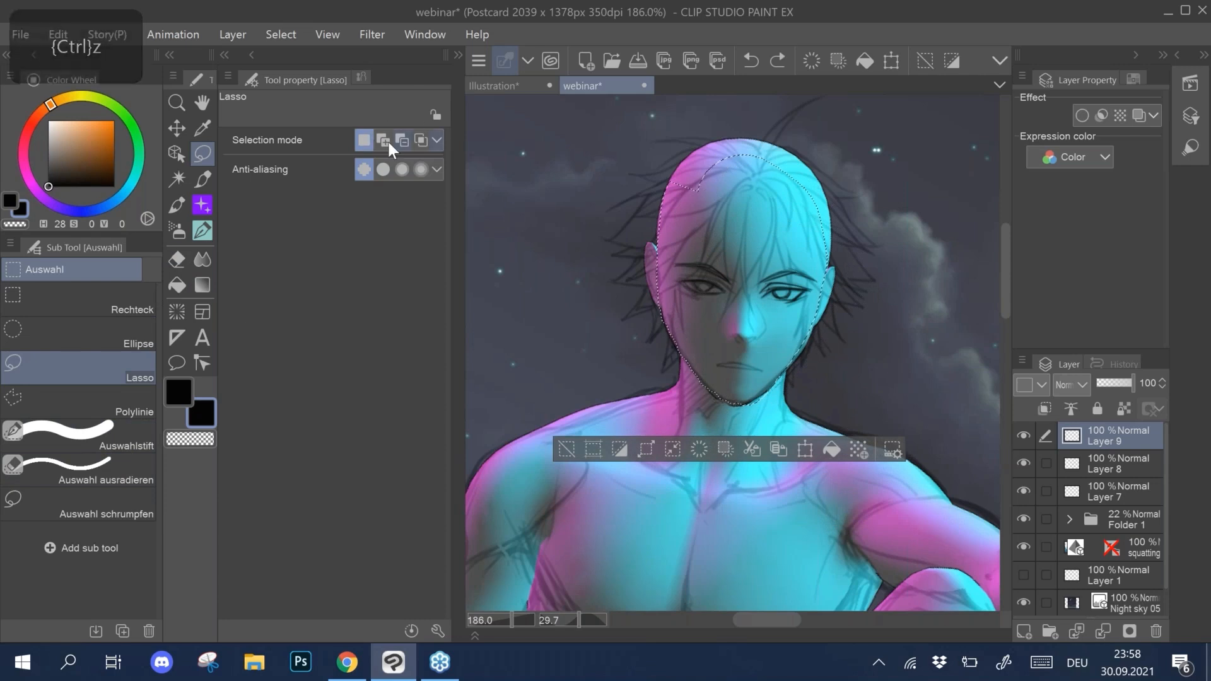
mouse_move(686, 344)
left_mouse_down()
mouse_move(726, 394)
mouse_move(749, 382)
left_mouse_up()
left_click_drag(771, 379, 801, 334)
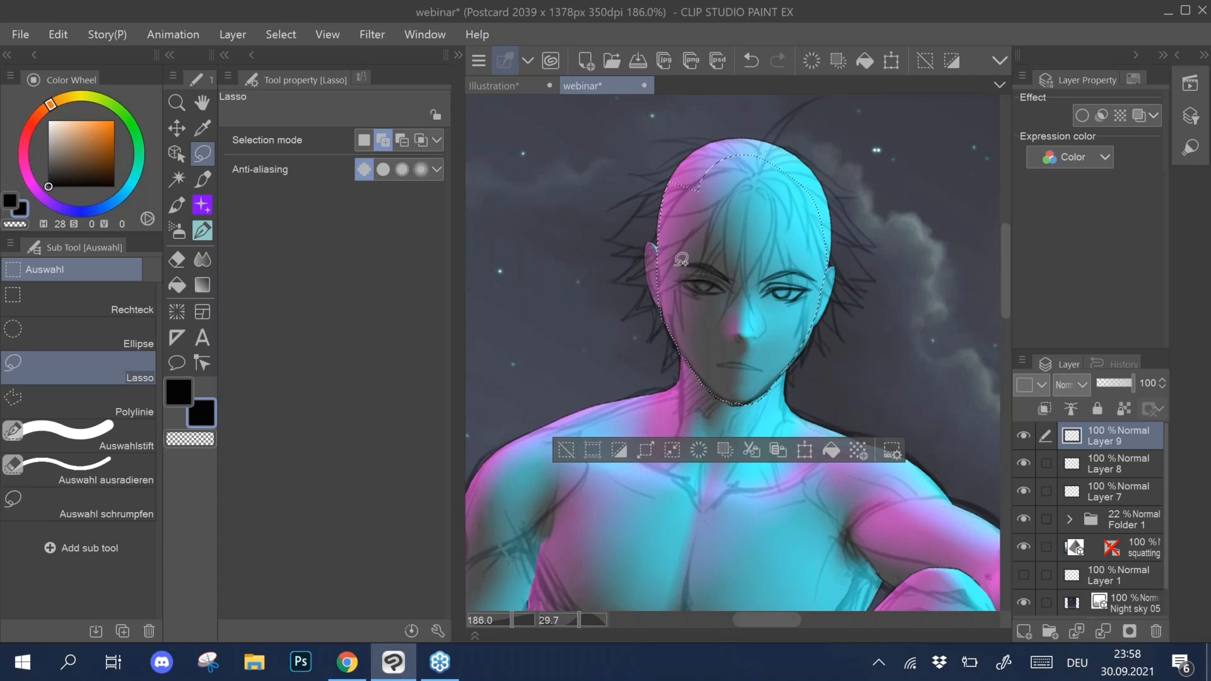
Step: Fill the selected face with the New skin-tone gradient and move Layer 9 beneath Folder 1
left_click(208, 279)
left_click(123, 411)
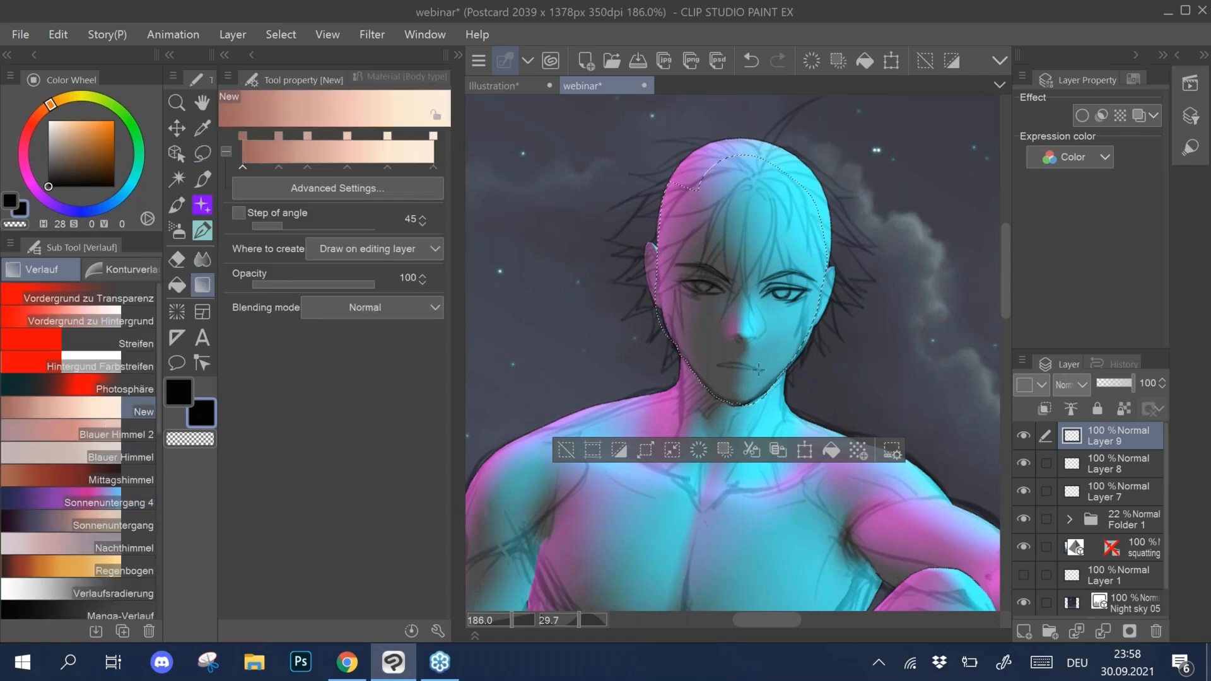
left_click_drag(1133, 441, 1124, 518)
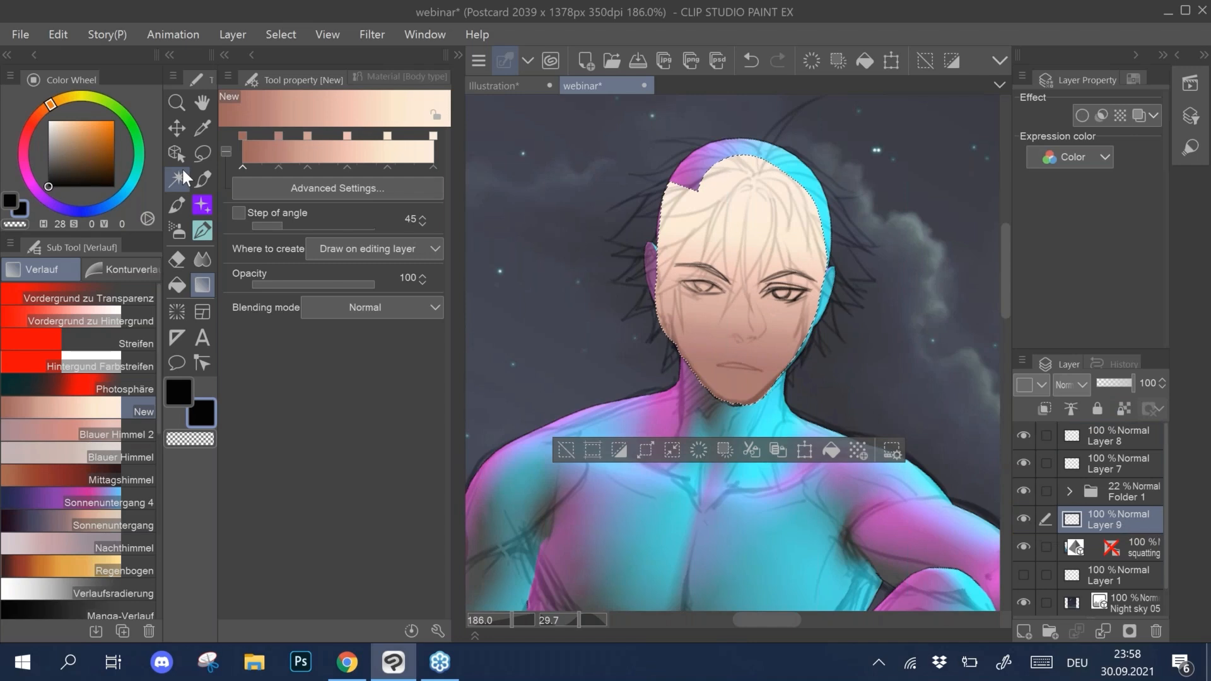
Step: Switch to the rectangular selection tool and clear the face selection
left_click(202, 153)
left_click(94, 302)
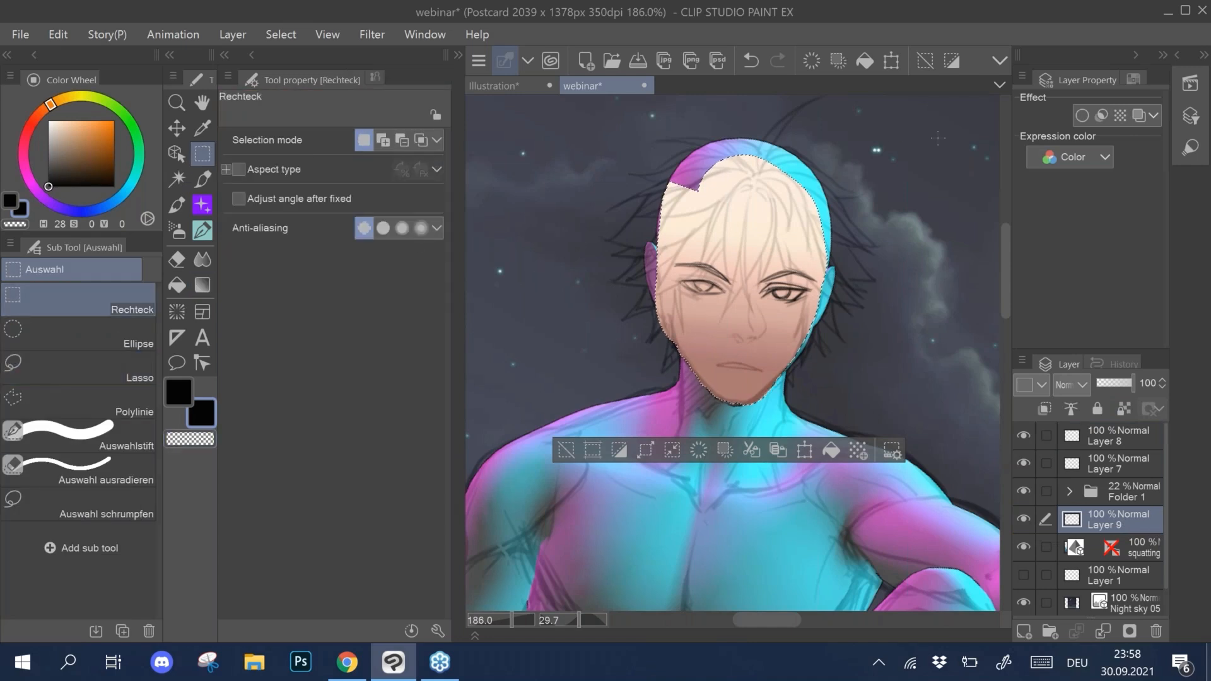
left_click(902, 153)
Step: Duplicate the squatting 3D layer, rasterize the copy above Layer 9, and clip it to the face fill with the original hidden
left_click(1145, 551)
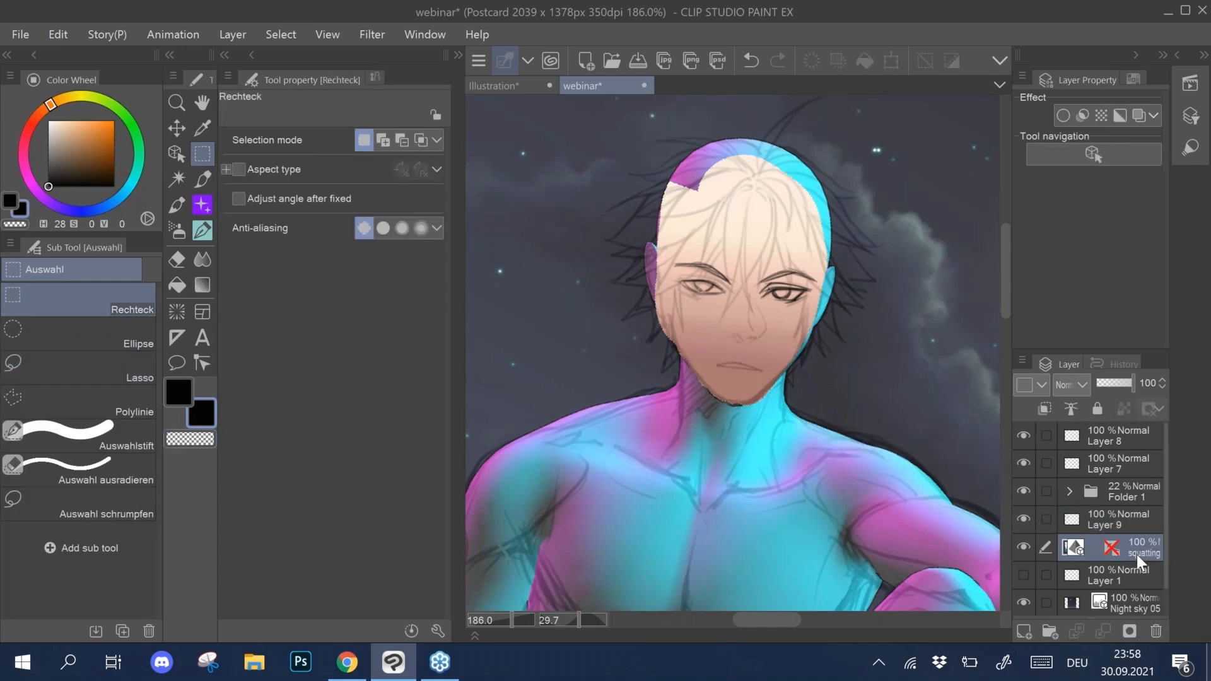
right_click(1137, 554)
left_click(974, 233)
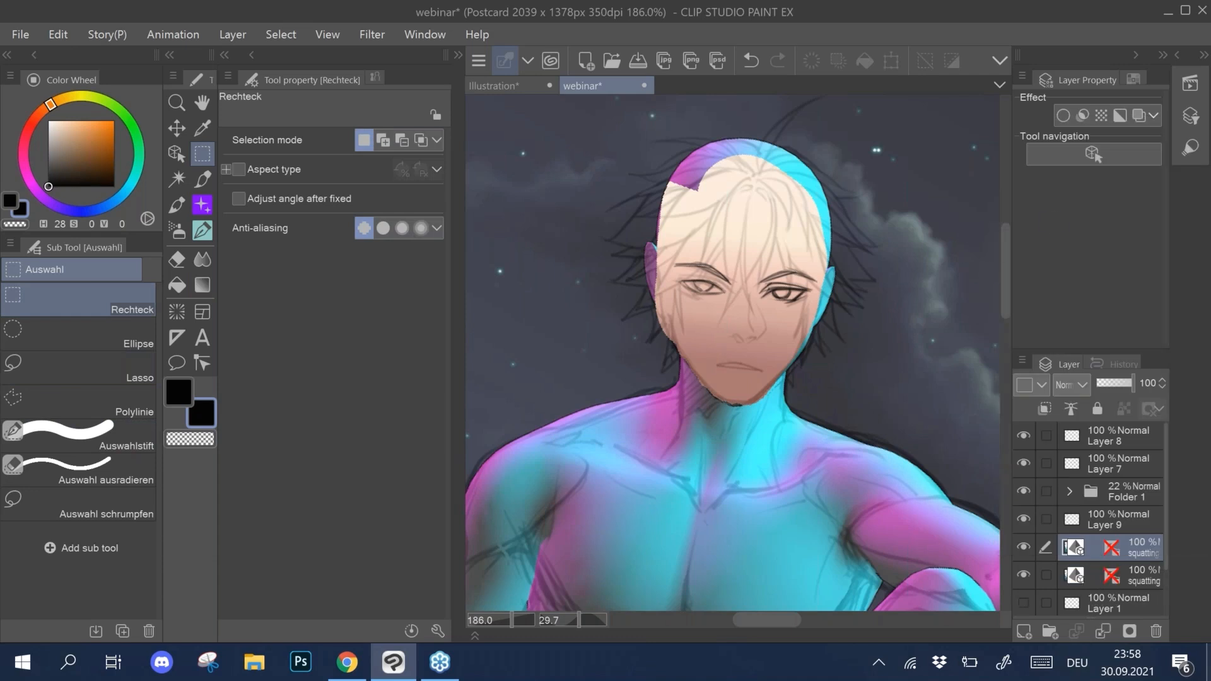
right_click(1135, 550)
left_click(1101, 377)
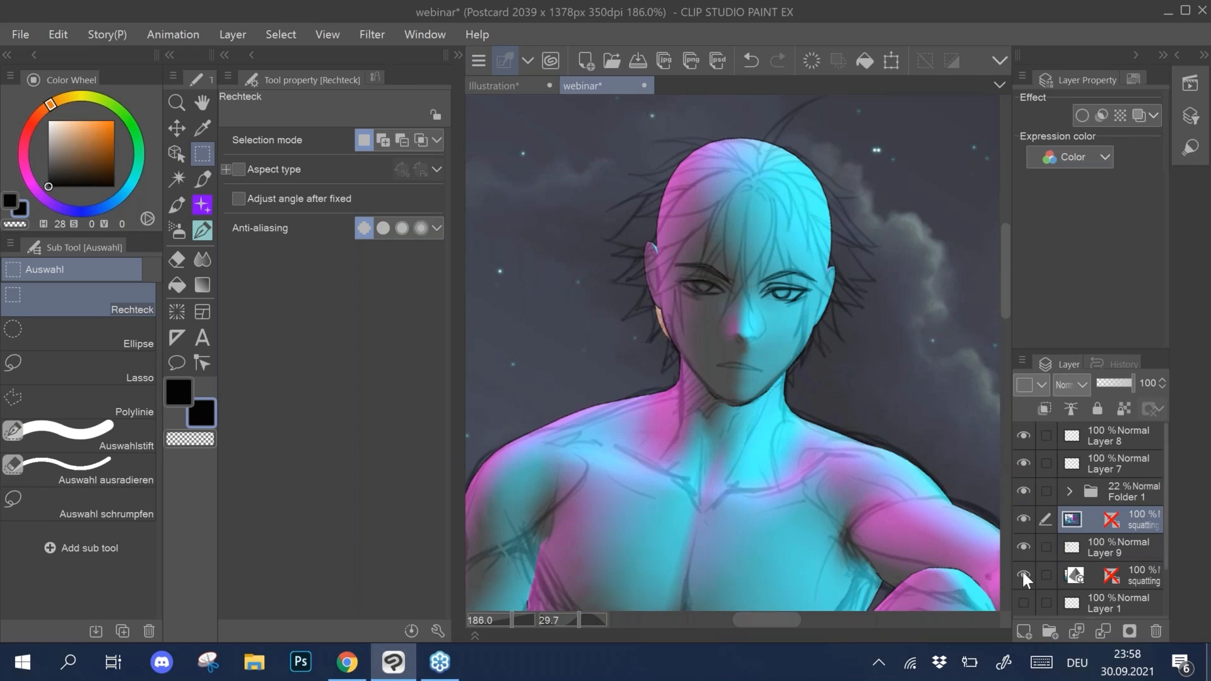
left_click(1045, 410)
Step: Try the Color and Saturation blending modes on the clipped figure layer and compare the face with it on and off
left_click(1080, 385)
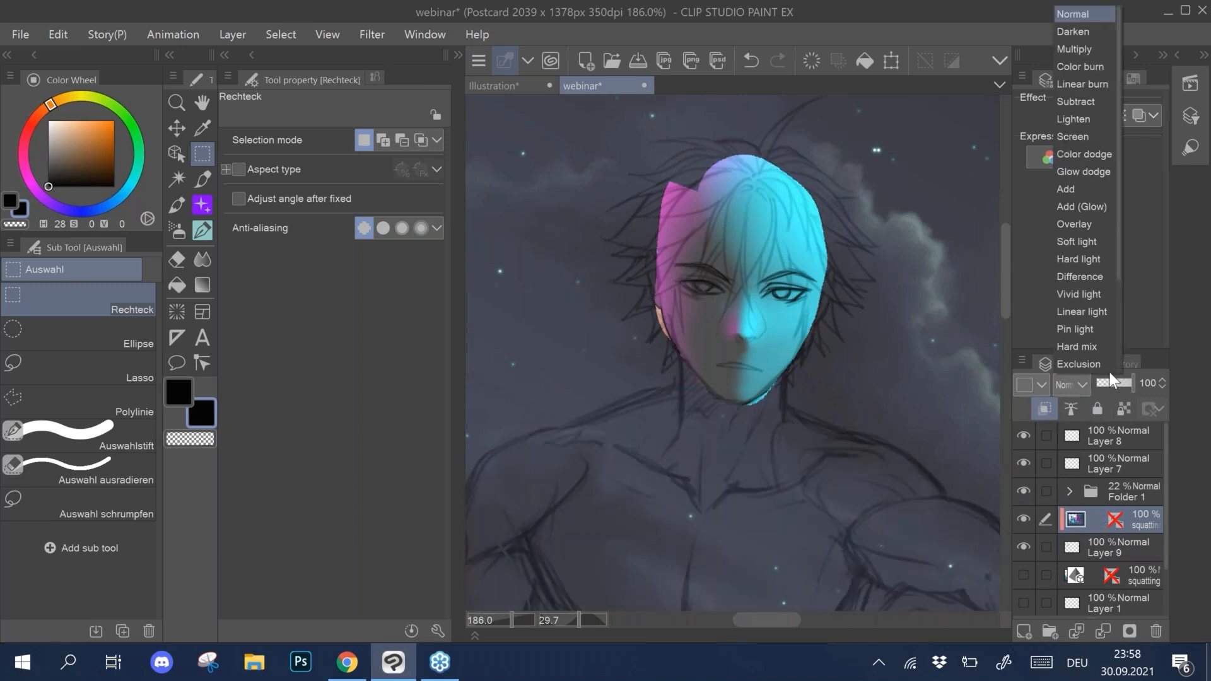
scroll(1118, 357, "down", 3)
left_click(1089, 346)
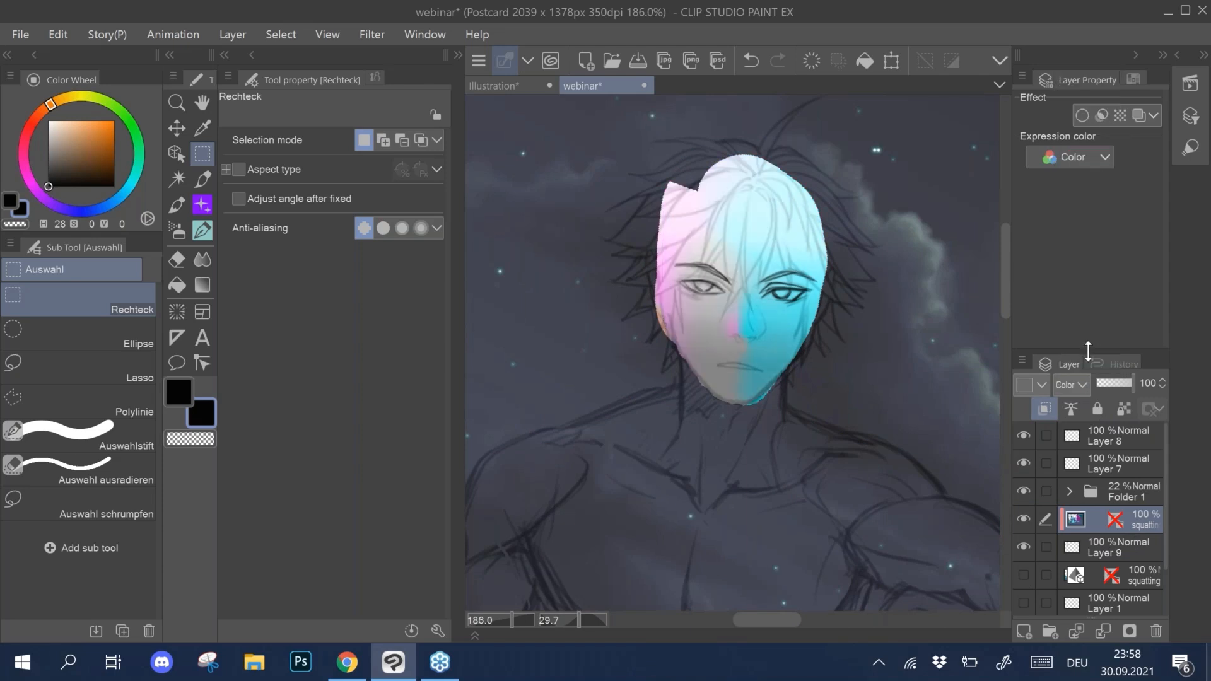
left_click(1079, 391)
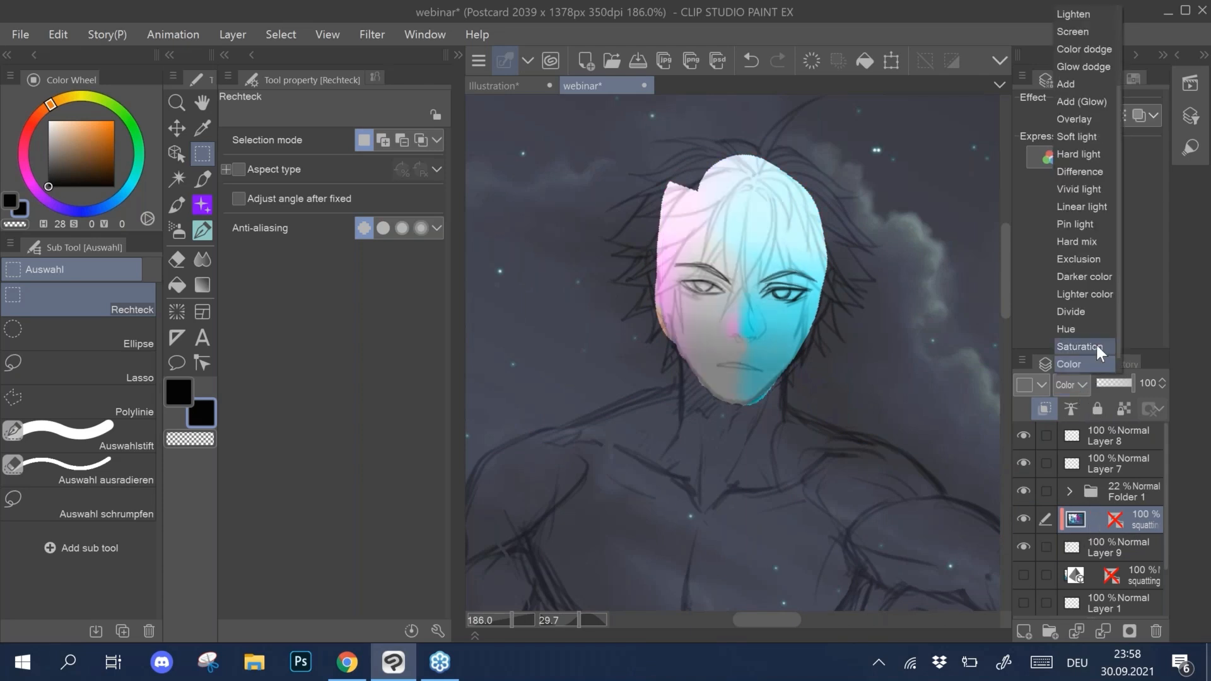
left_click(1098, 342)
left_click(1083, 383)
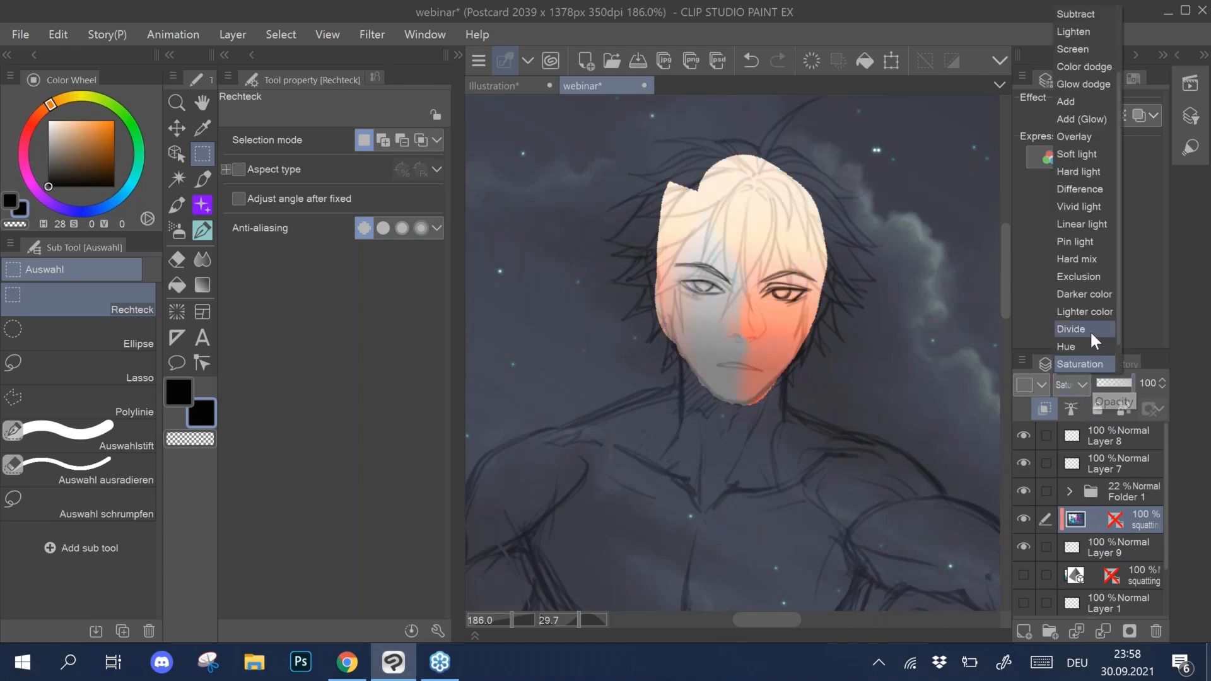
left_click(1020, 516)
left_click(1022, 517)
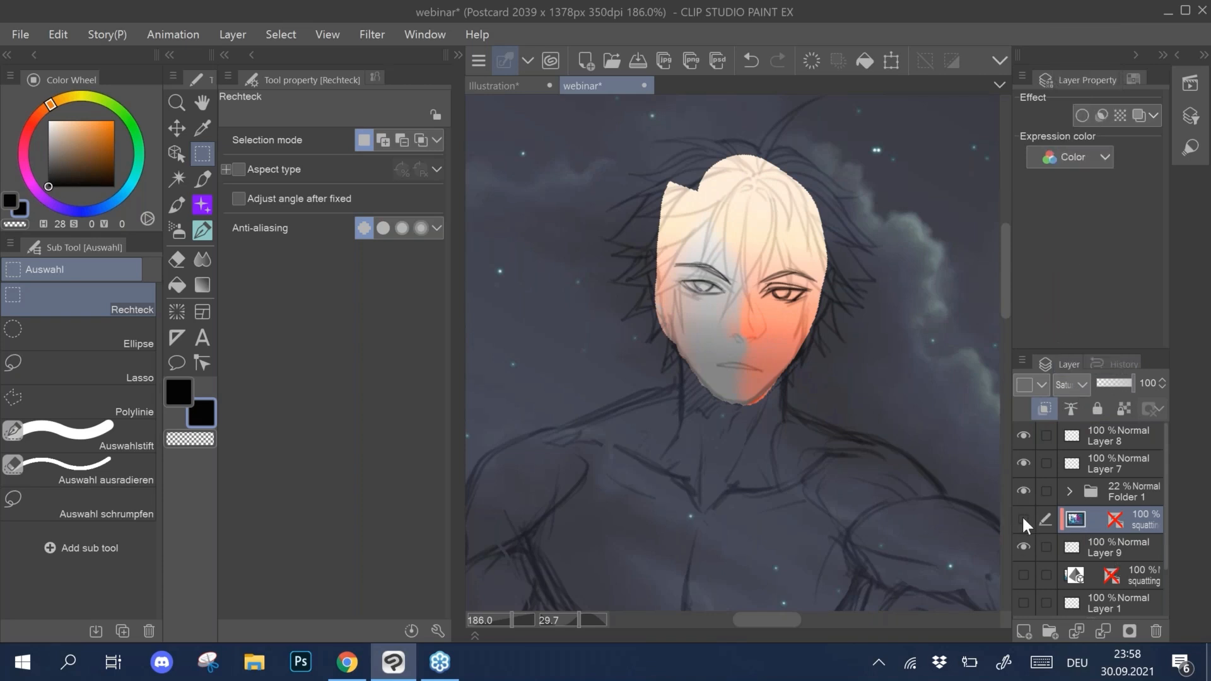
Step: Lock the transparent pixels of Layer 9 and look at the face fill without the clipped figure layer
left_click(1118, 550)
left_click(1126, 405)
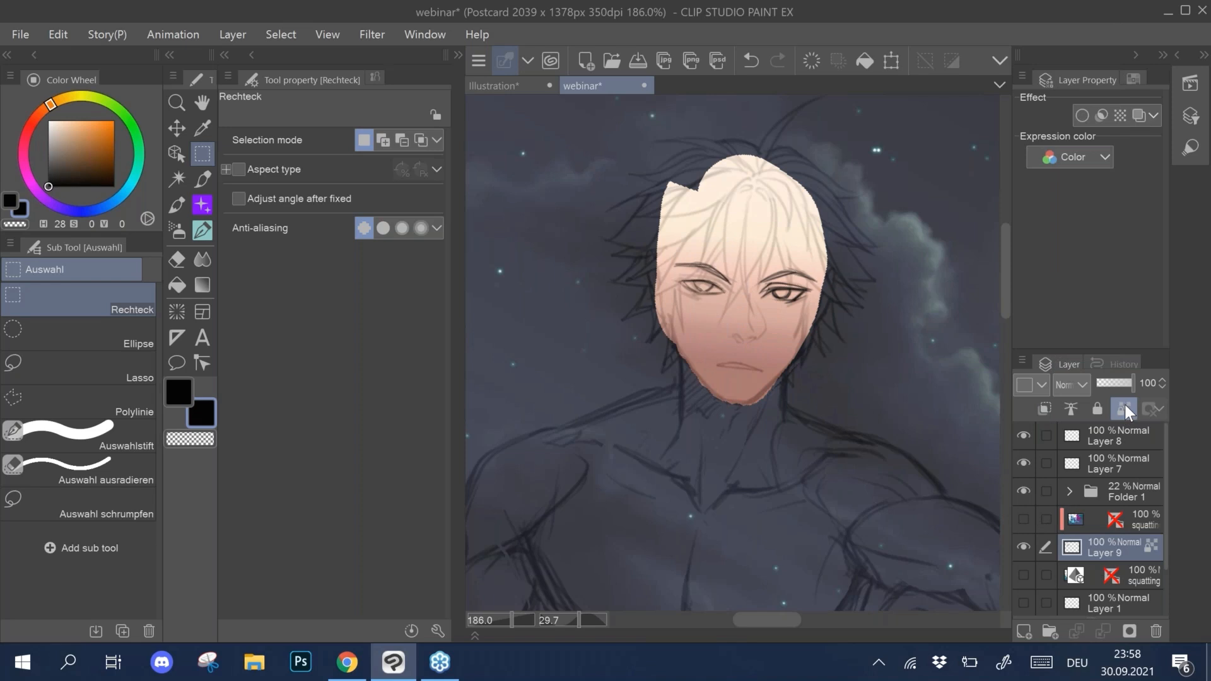
left_click(1018, 518)
scroll(643, 303, "up", 2)
scroll(650, 341, "down", 1)
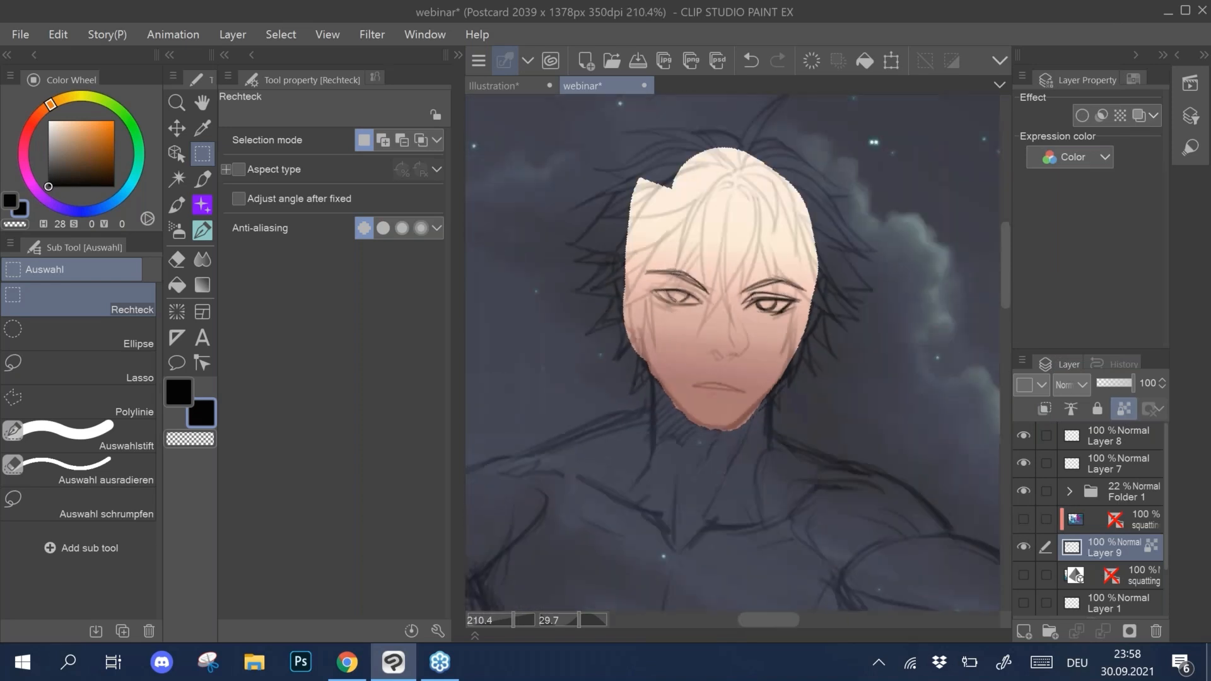
Step: Show the clipped figure layer again and set its blending mode to Multiply
left_click(1023, 519)
left_click(1090, 378)
left_click(1072, 520)
left_click(1073, 519)
left_click(1079, 383)
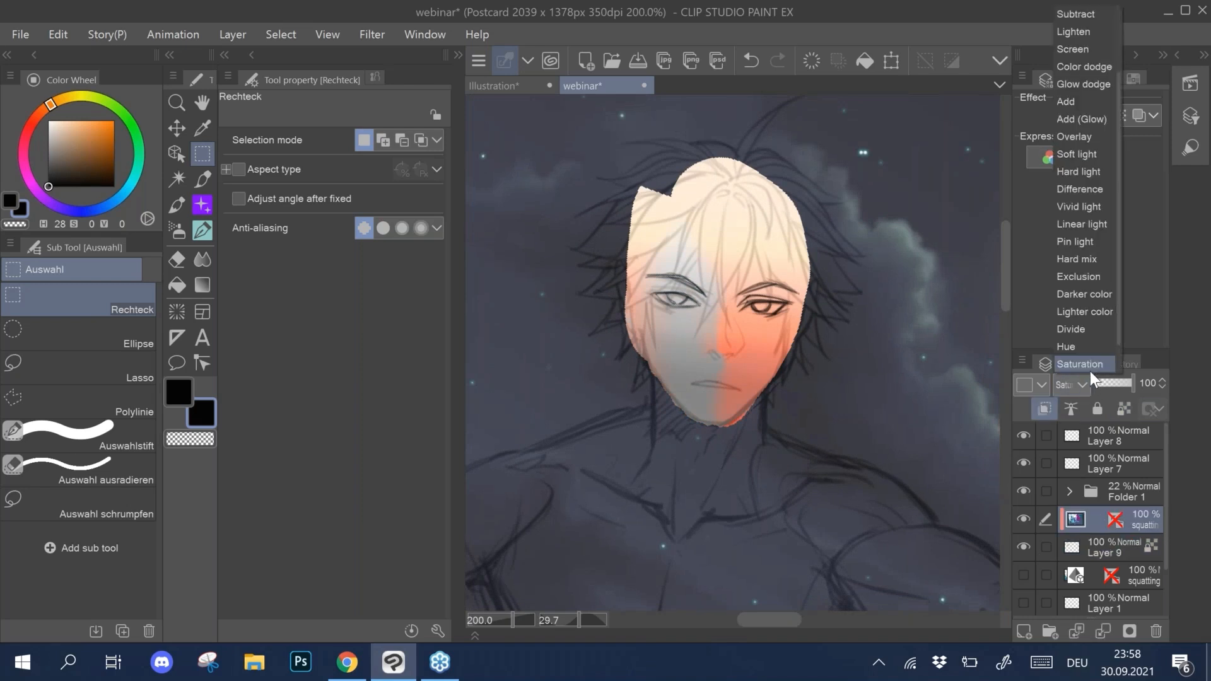
left_click(1122, 18)
left_click(1072, 384)
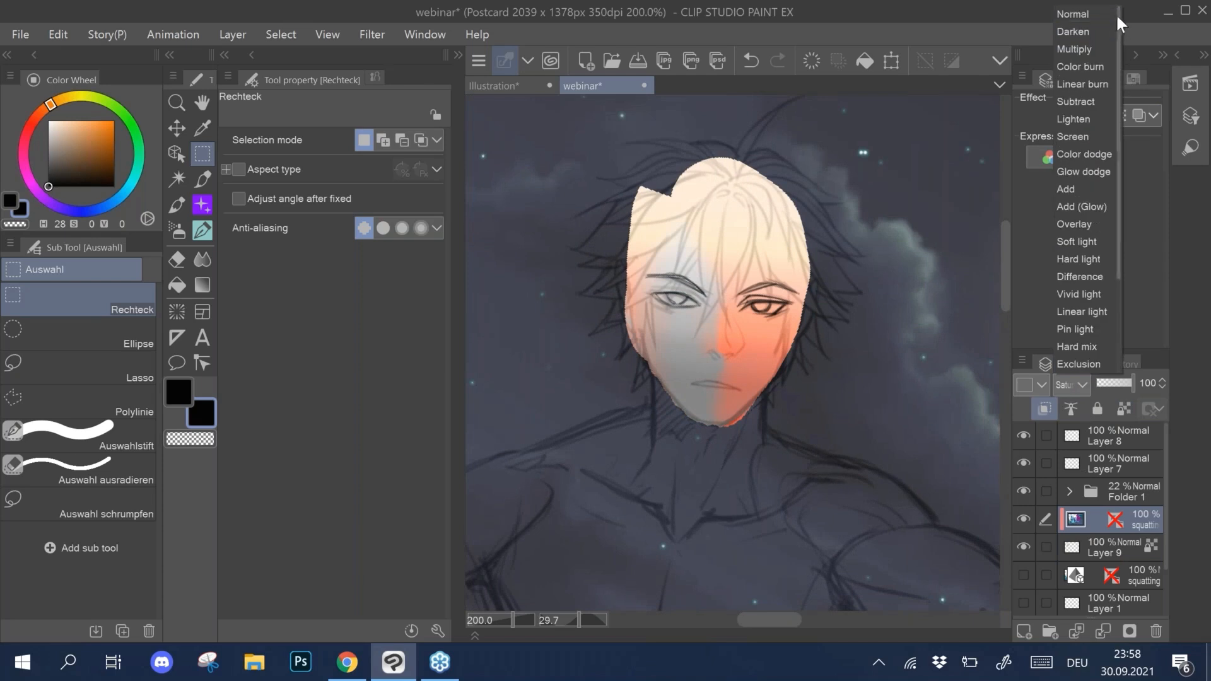
left_click(1088, 47)
Step: Compare the face with and without the multiplied figure layer, leave that layer hidden, and select Layer 9
left_click(1026, 517)
left_click(1025, 517)
left_click(1119, 554)
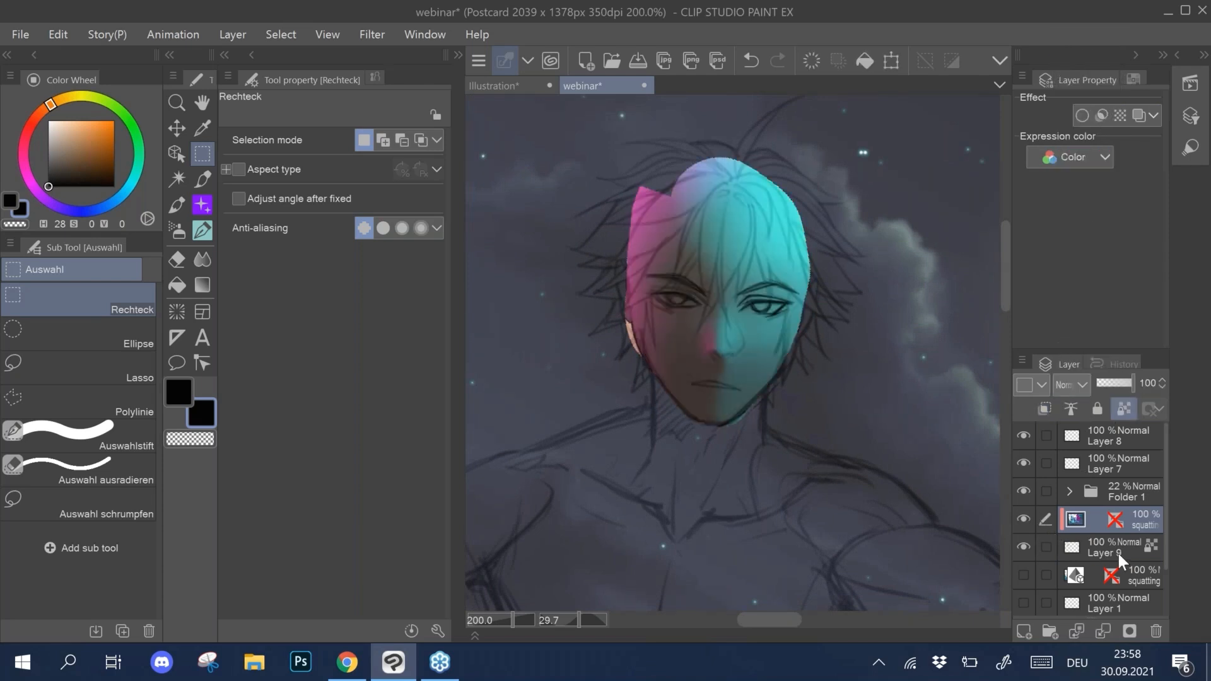
left_click(1023, 519)
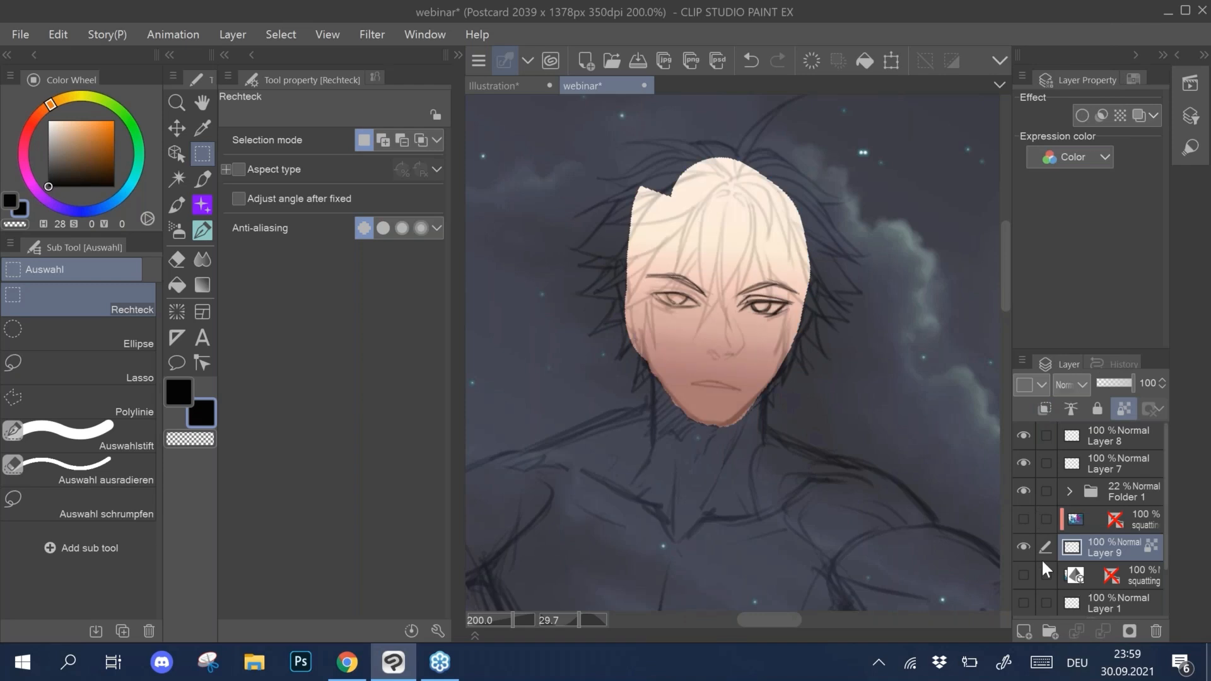
scroll(724, 340, "up", 3)
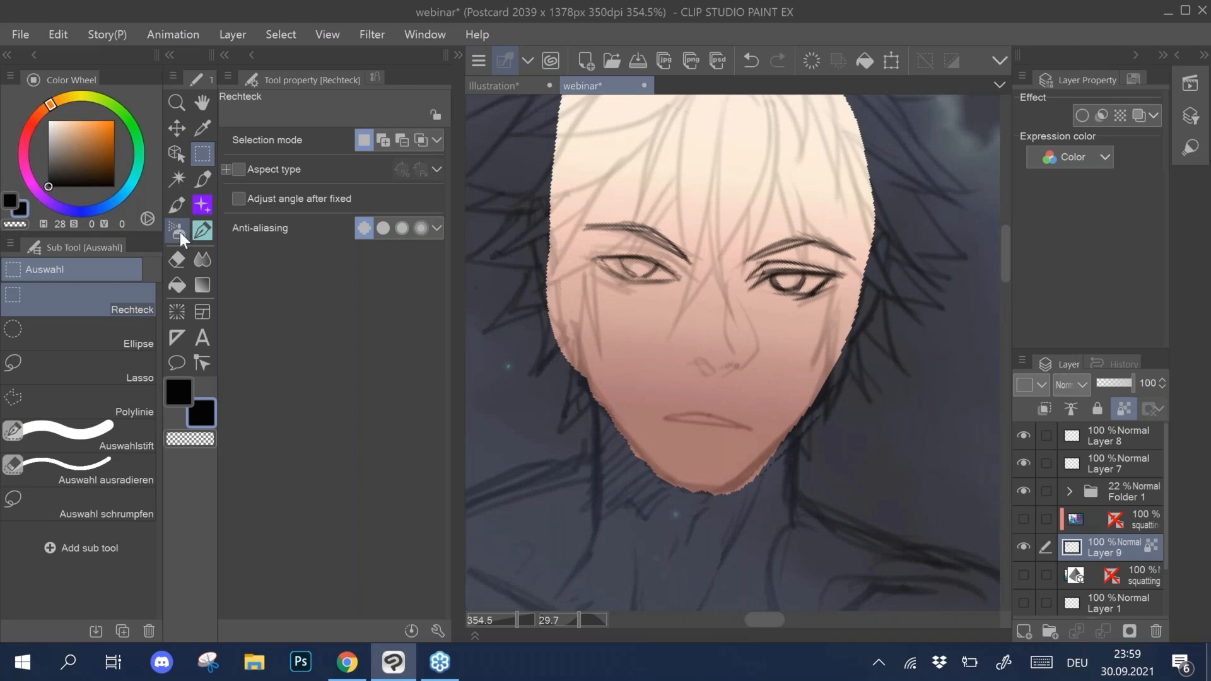
Step: Paint darker shading along the jaw edge on Layer 9 with the やわ肌ブラシ oil brush, using a reddish brown sampled from the chin
left_click(178, 208)
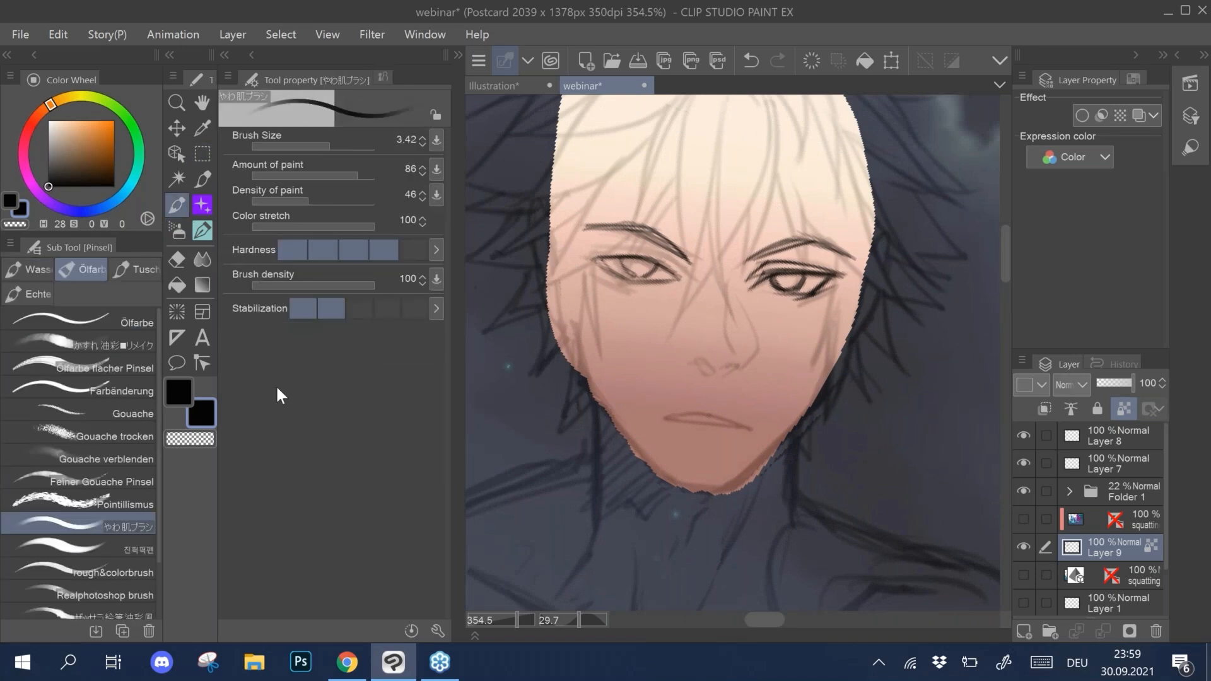
key("alt")
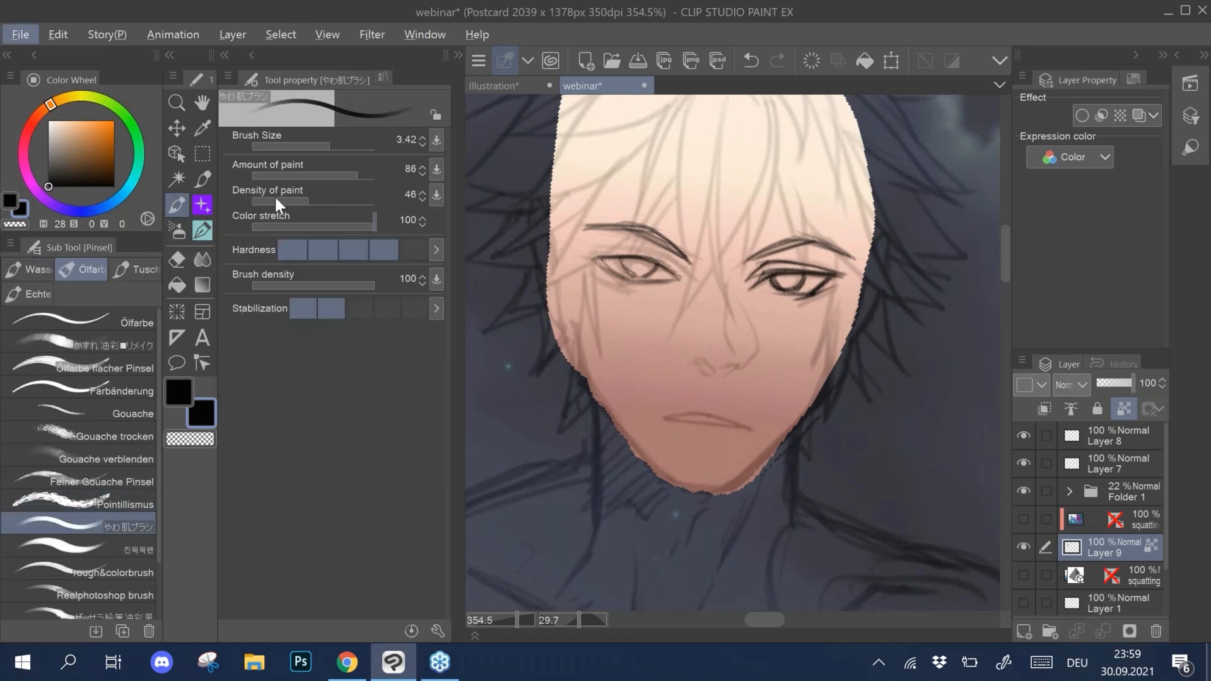
left_click_drag(307, 146, 289, 146)
left_click(726, 489, "alt")
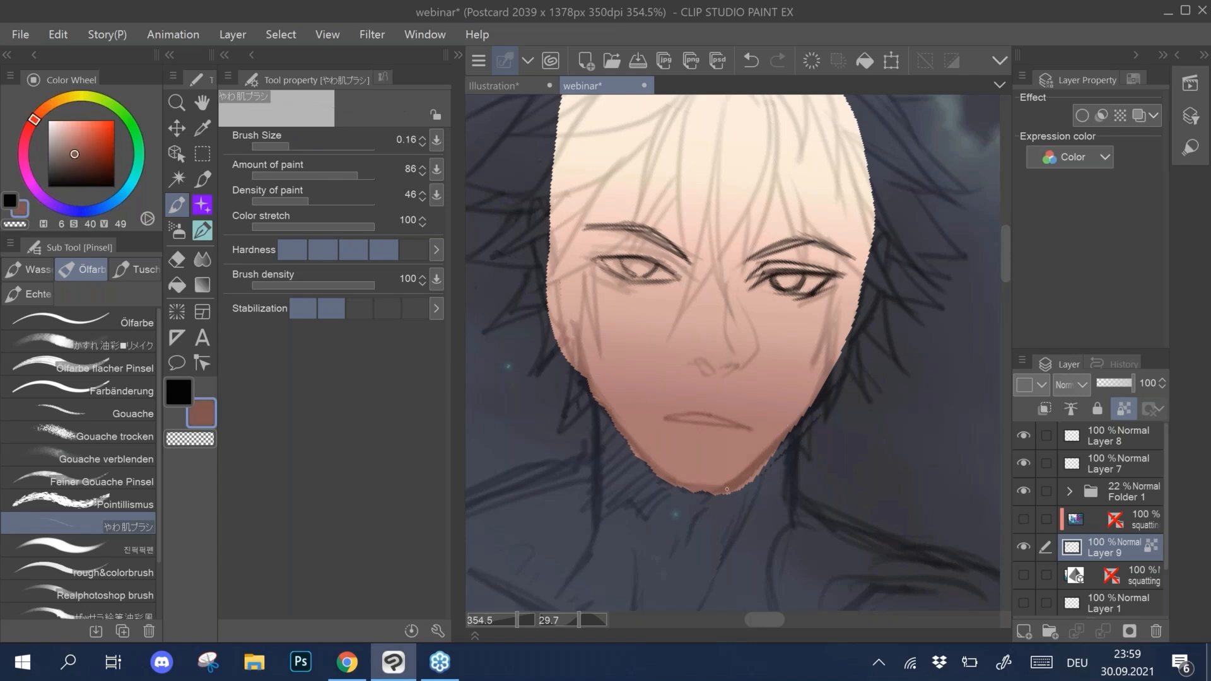
left_click_drag(297, 145, 300, 146)
left_click_drag(844, 346, 812, 389)
left_click_drag(300, 147, 317, 147)
left_click_drag(829, 365, 779, 423)
Step: Undo the last stroke and blend the jaw and cheek shading with lighter skin tones sampled from the lower face
left_click(757, 426, "alt")
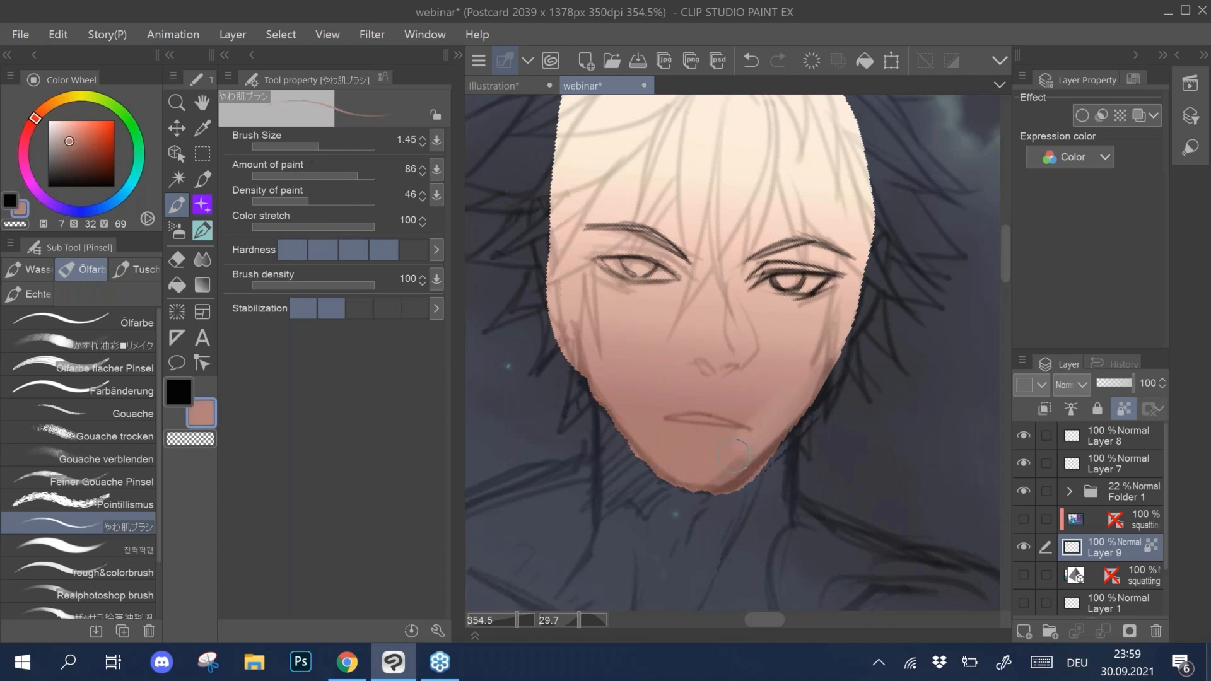
key("ctrl+z")
left_click_drag(741, 441, 806, 369)
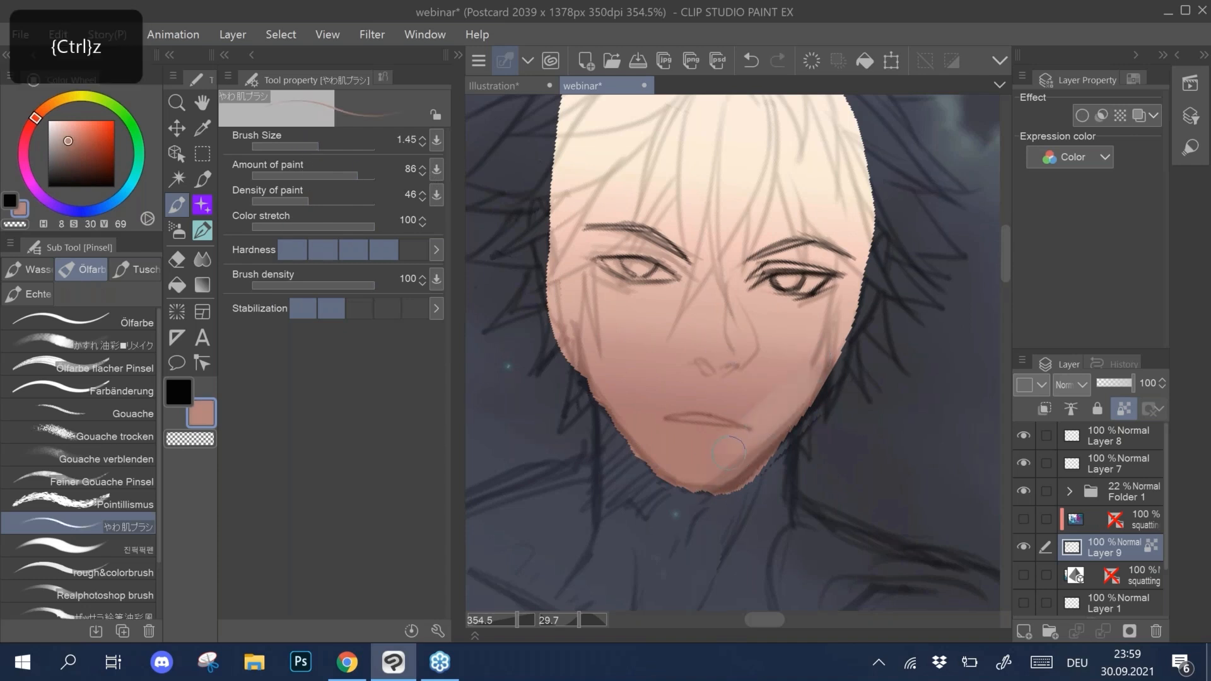
left_click(736, 441, "alt")
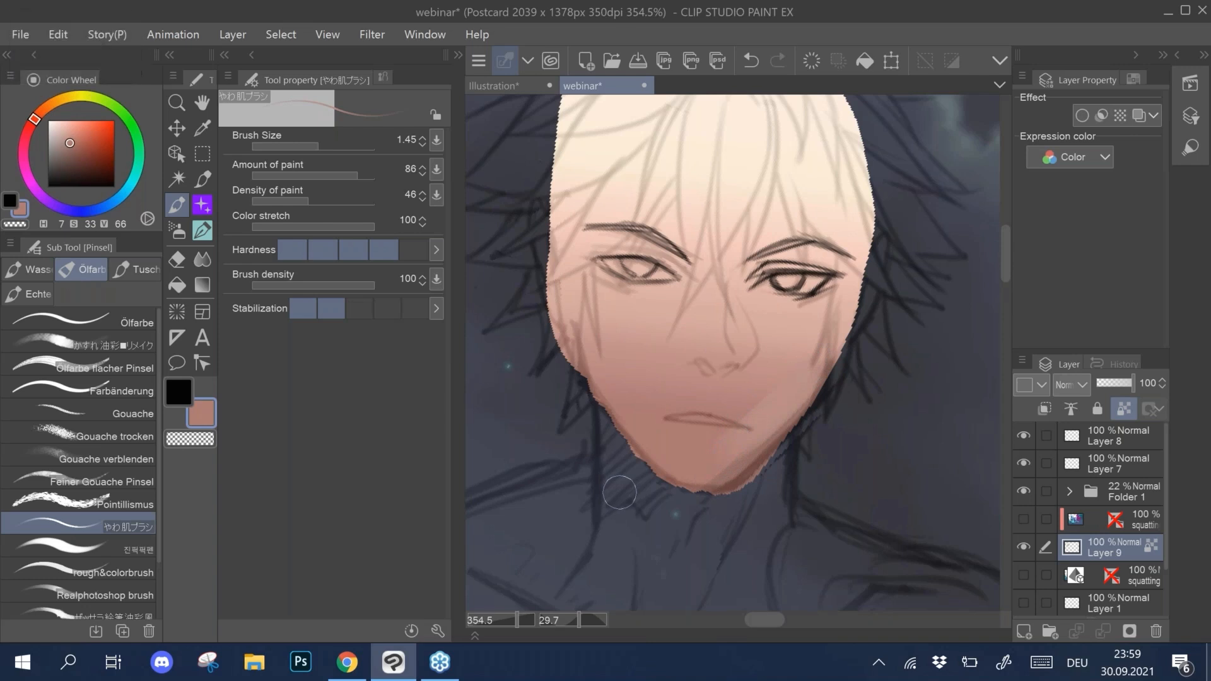
key("alt")
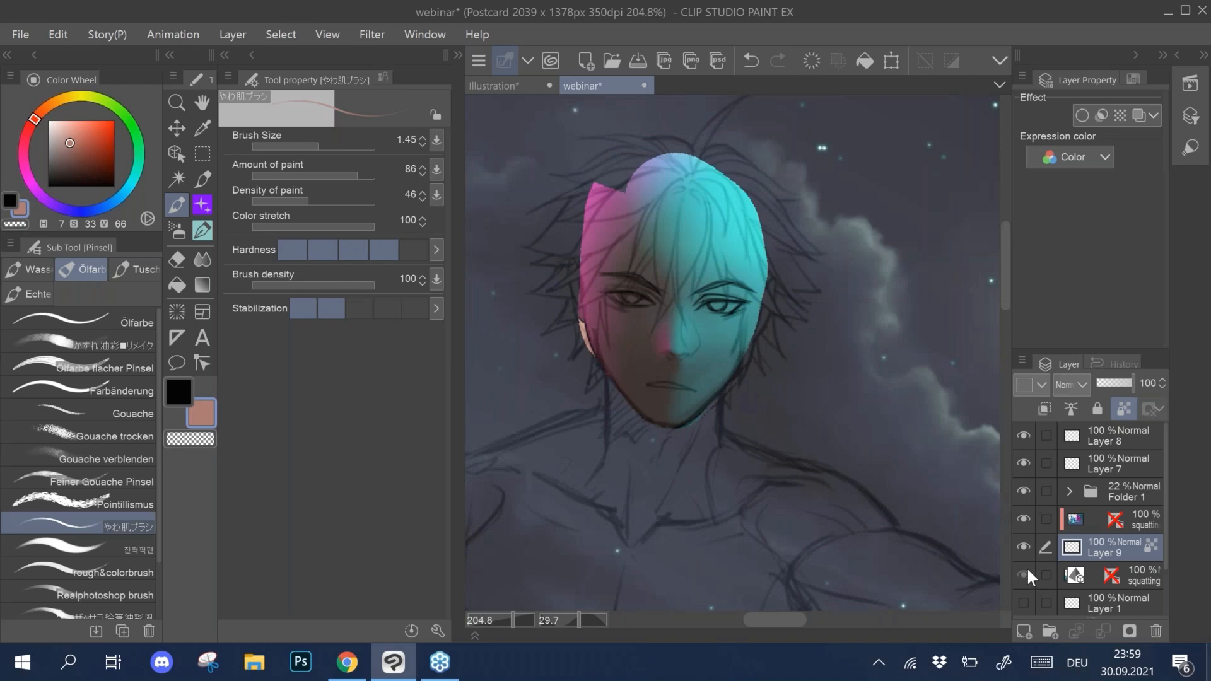
Step: Show the unclipped squatting figure layer, hide the clipped figure layer and Layer 9, and view the whole scene's lighting with the canvas upright
left_click(1026, 570)
left_click(1025, 521)
left_click(1024, 546)
scroll(649, 175, "down", 3)
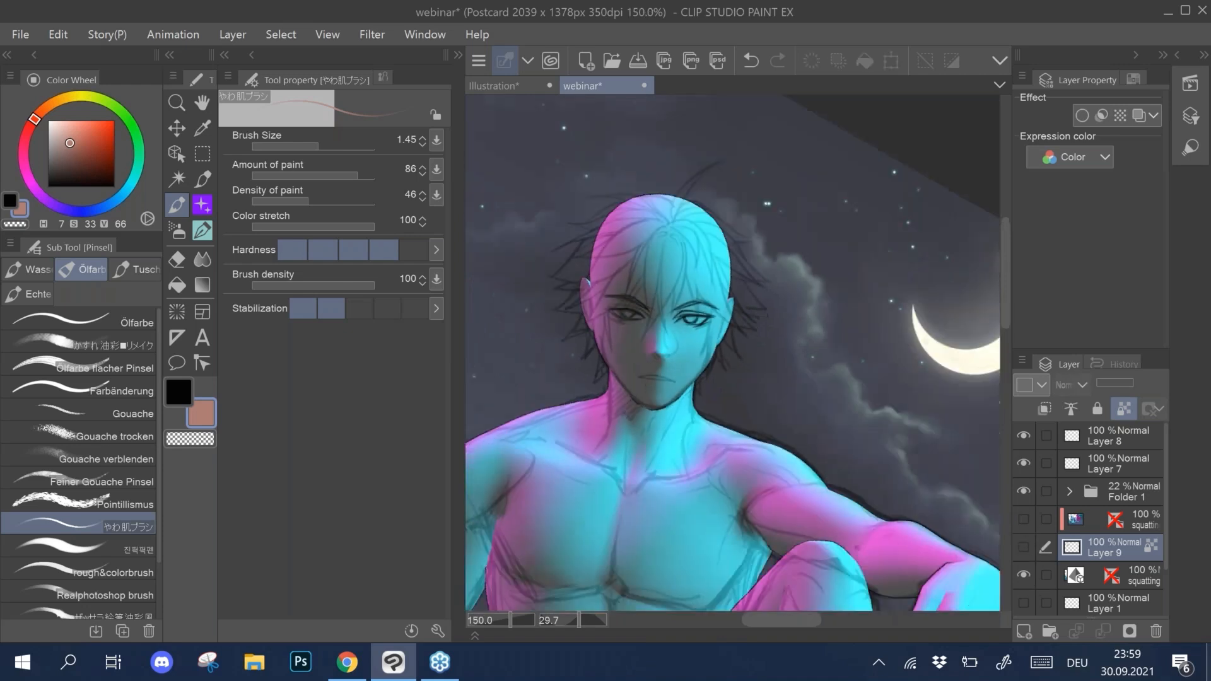
scroll(733, 354, "down", 2)
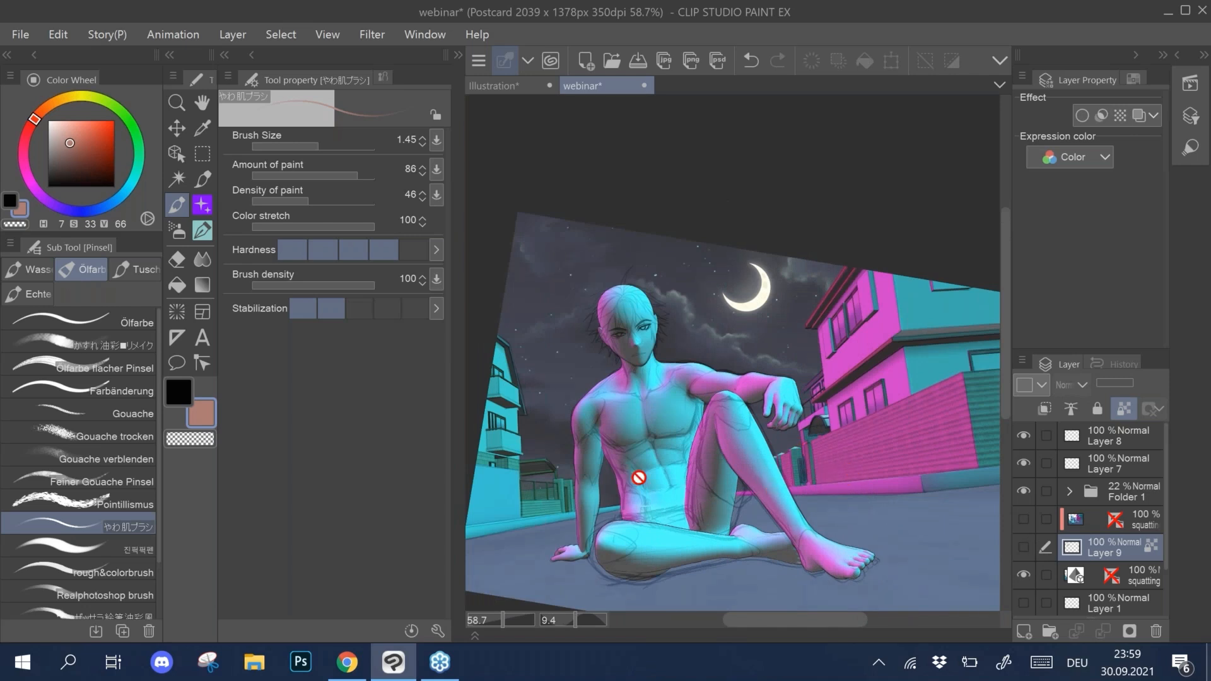
scroll(638, 478, "up", 1)
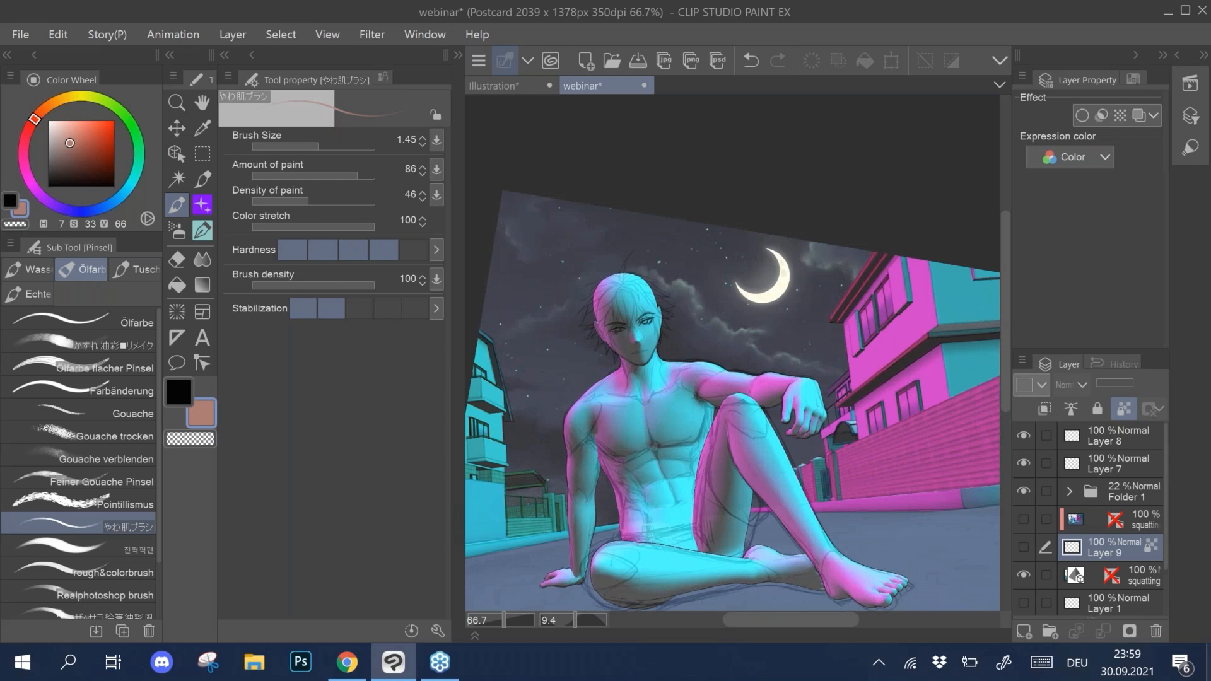
scroll(643, 356, "up", 1)
scroll(666, 364, "down", 1)
left_click_drag(769, 279, 732, 190)
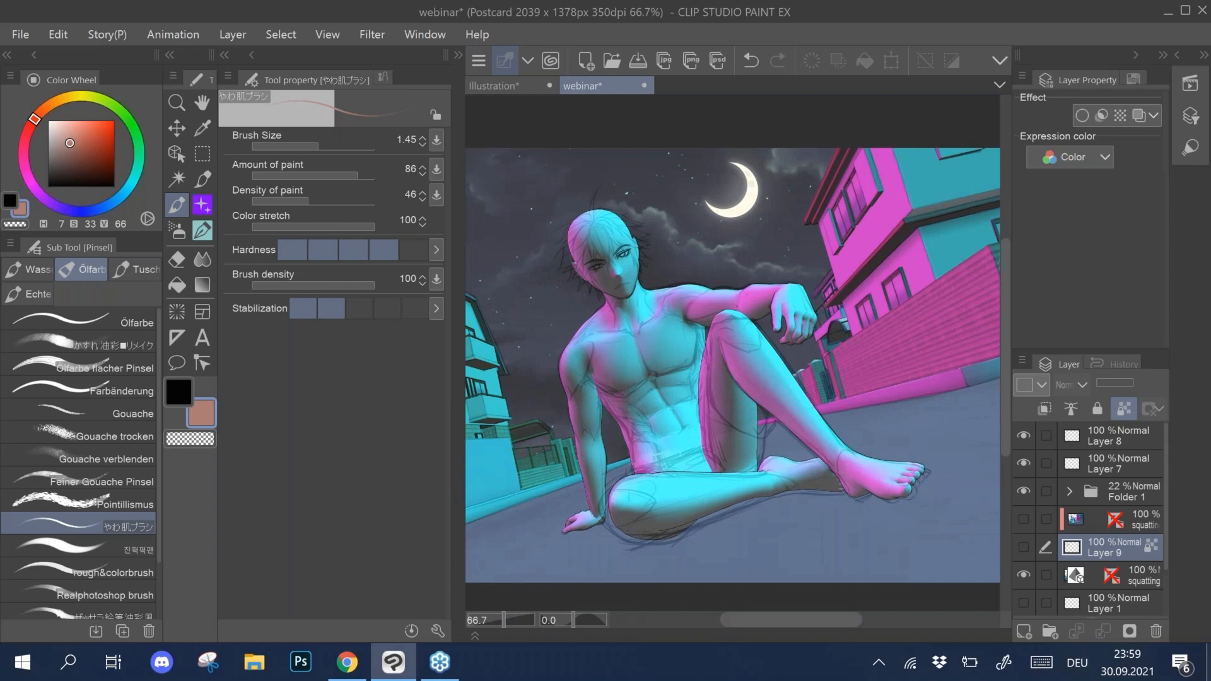
Step: Show Layer 9 over the 3D figure, sample a light skin tone from the face, and unlock the layer's transparent pixels
left_click(1023, 547)
left_click(1023, 574)
left_click(1023, 572)
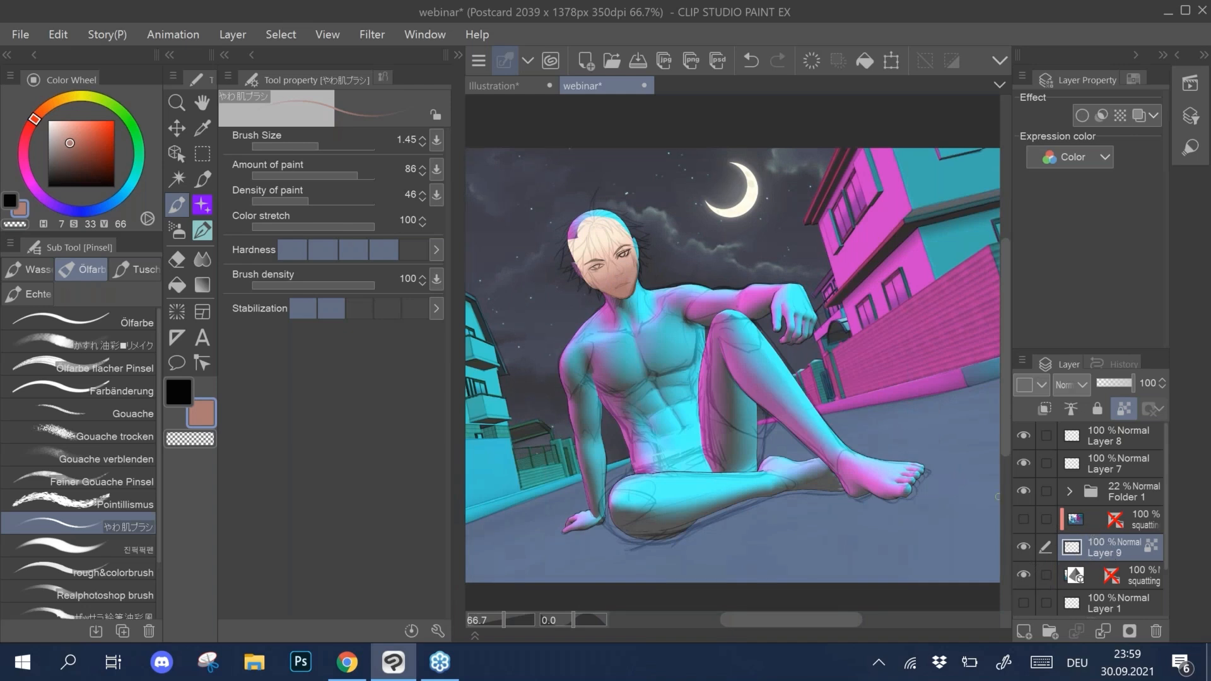
scroll(602, 306, "up", 2)
left_click(637, 249, "alt")
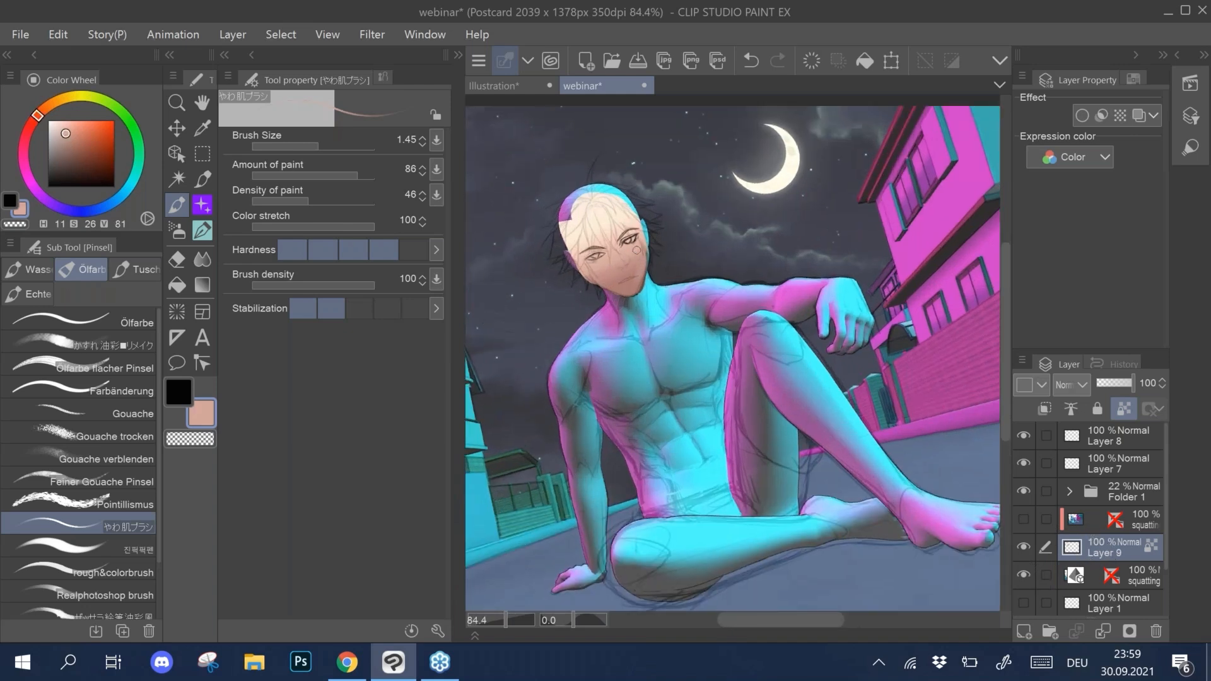
left_click(1123, 410)
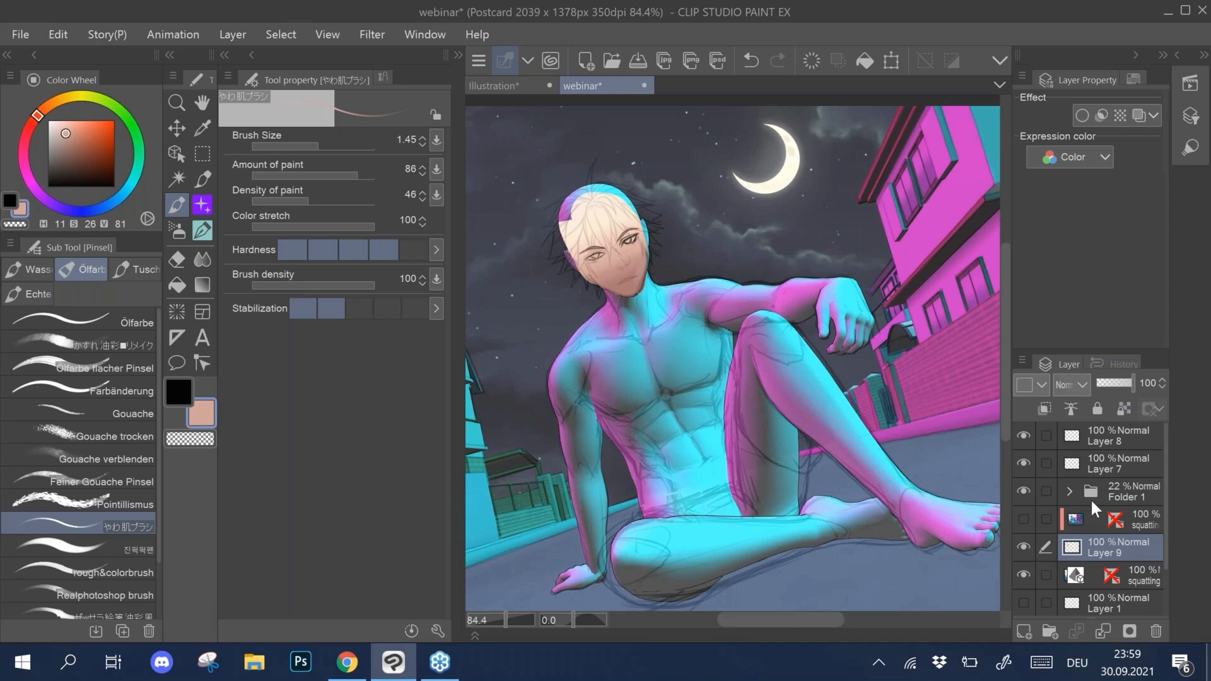
Step: Hide Layer 9 and examine the lighting on the 3D figure's face and body
scroll(584, 253, "up", 4)
left_click(1023, 546)
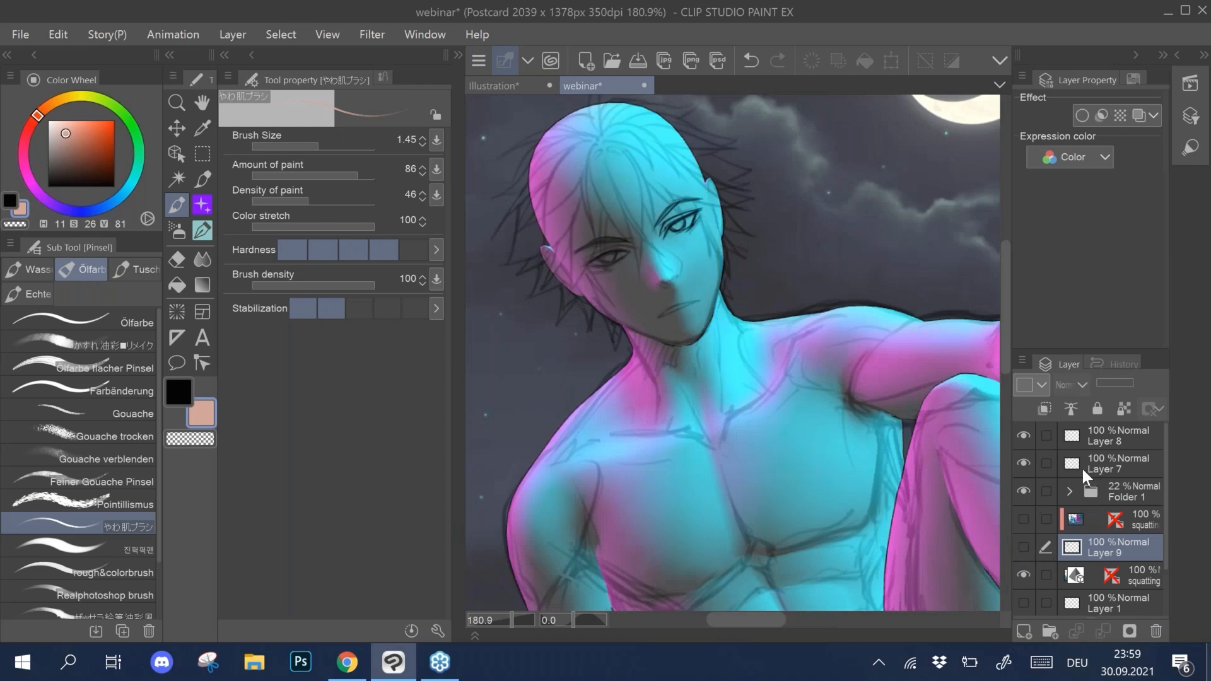
scroll(732, 353, "down", 3)
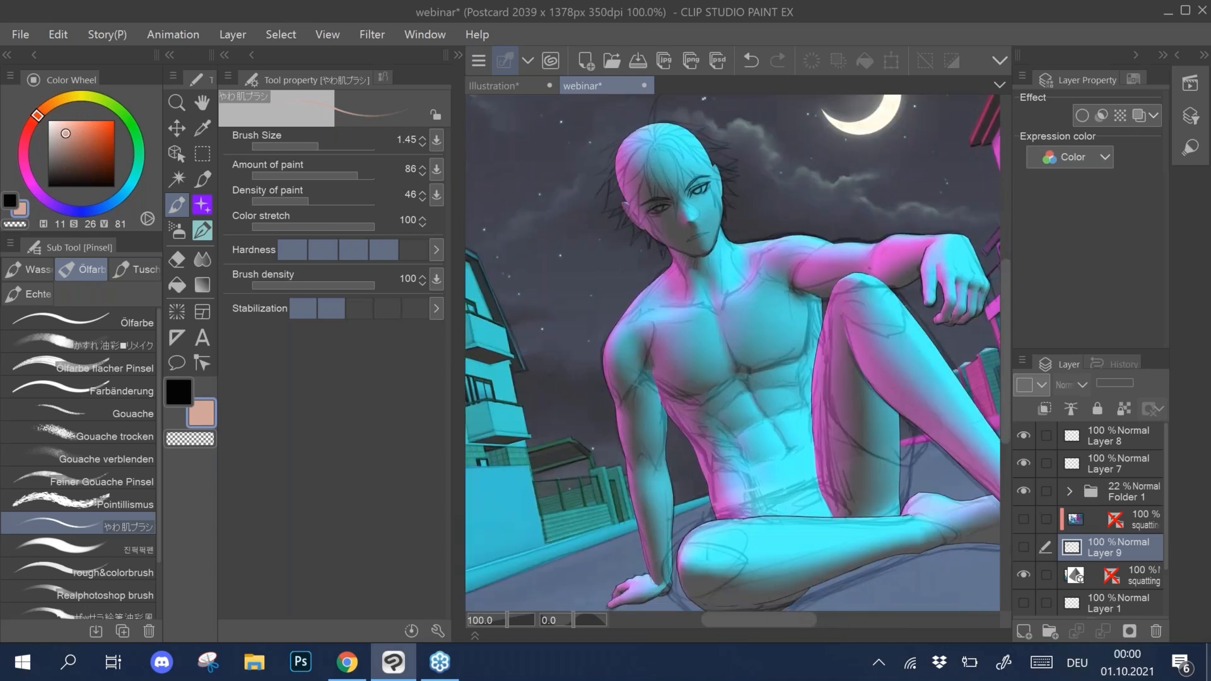
Step: Switch to the Illustration document, hide all its layers above the paper, and add a new raster layer on top
left_click(253, 55)
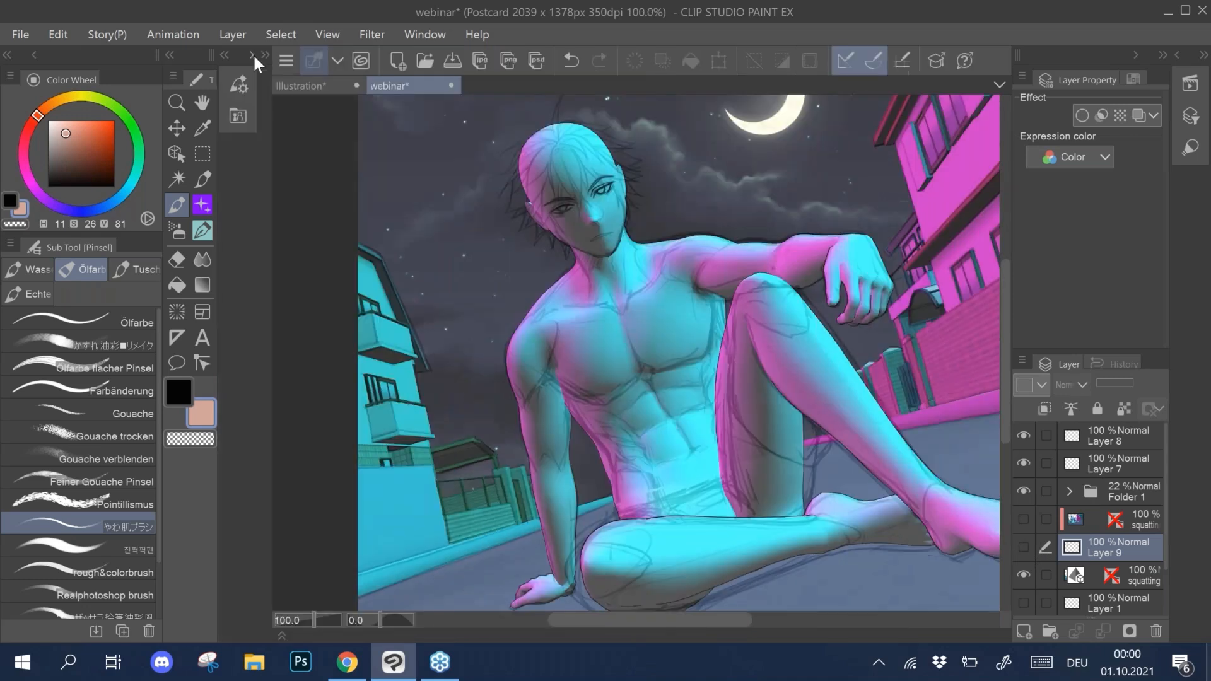
left_click(309, 86)
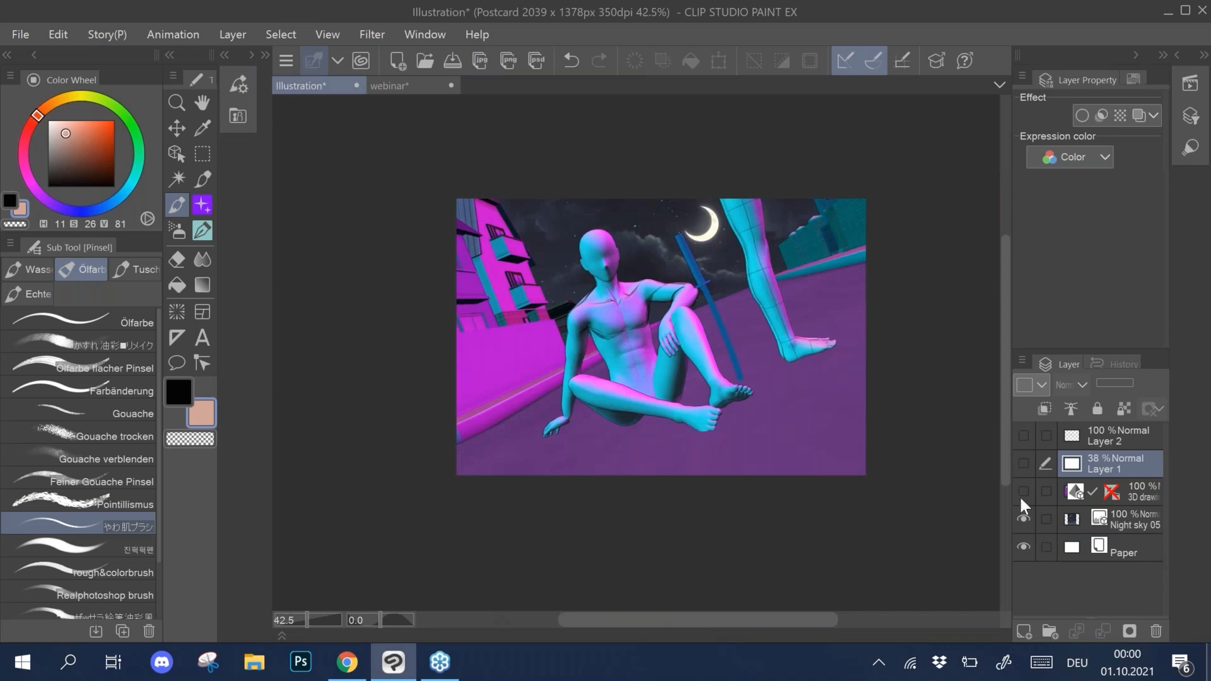
left_click(1023, 519)
left_click(1116, 443)
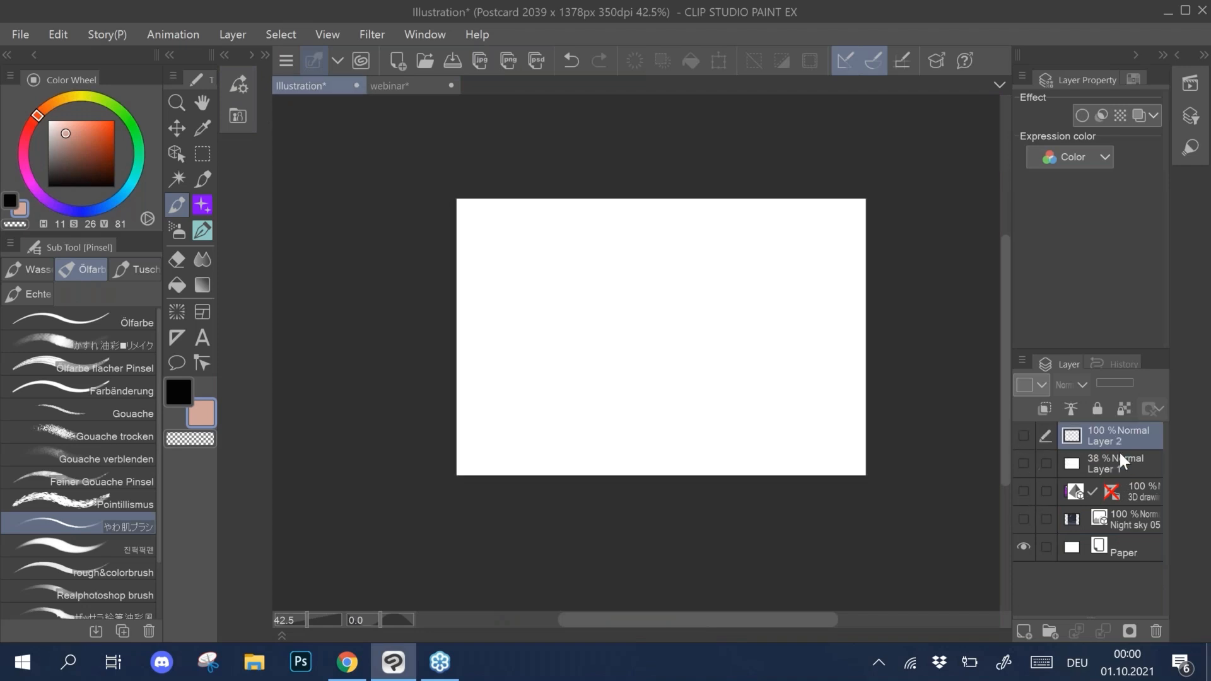
left_click(1024, 630)
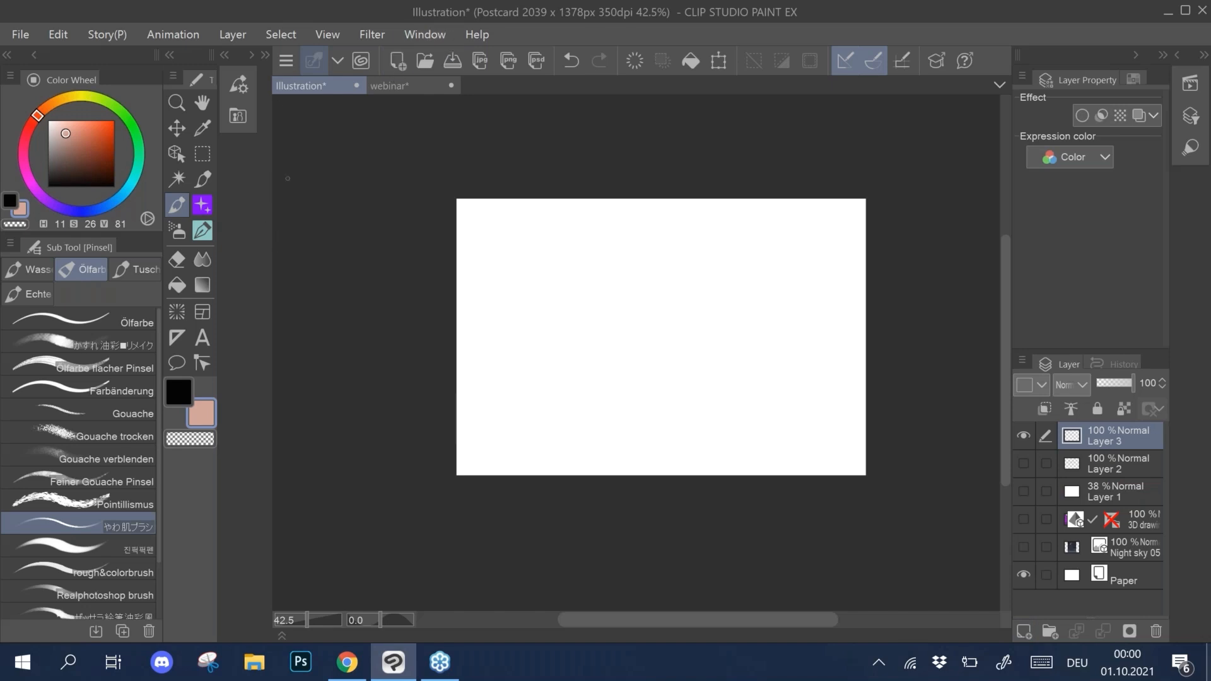
Step: Open the 3D material palette
left_click(427, 33)
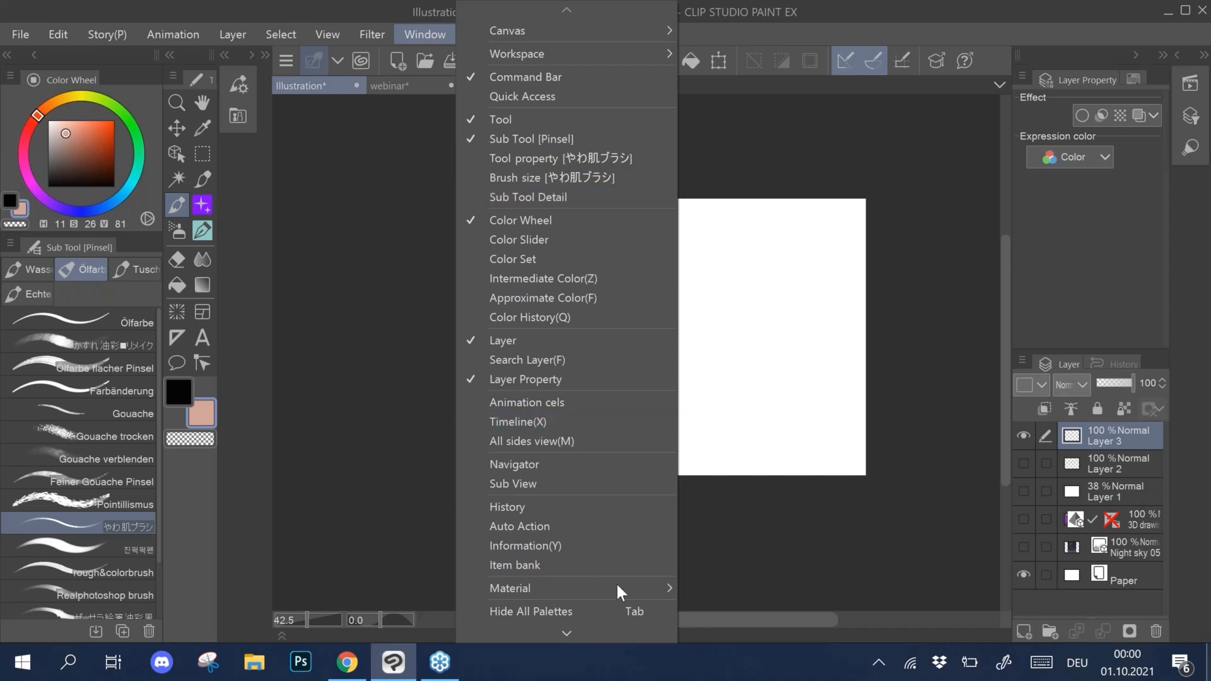
mouse_move(611, 592)
left_click(764, 33)
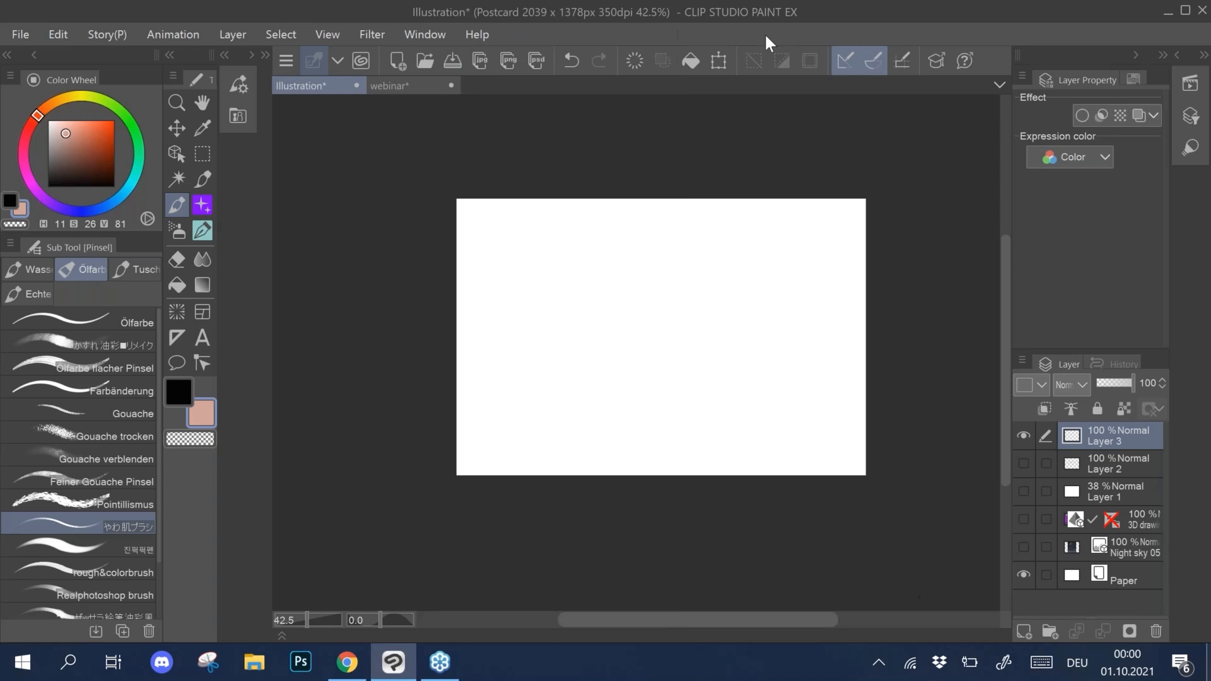
left_click(413, 35)
mouse_move(621, 586)
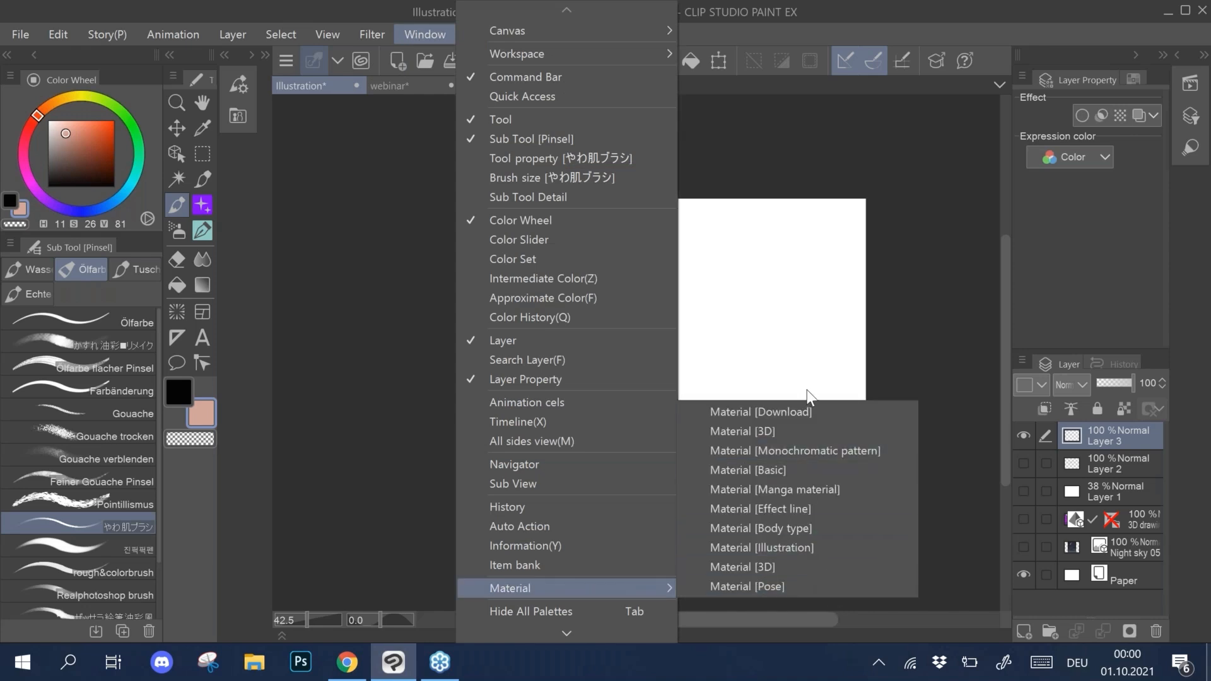
left_click(785, 567)
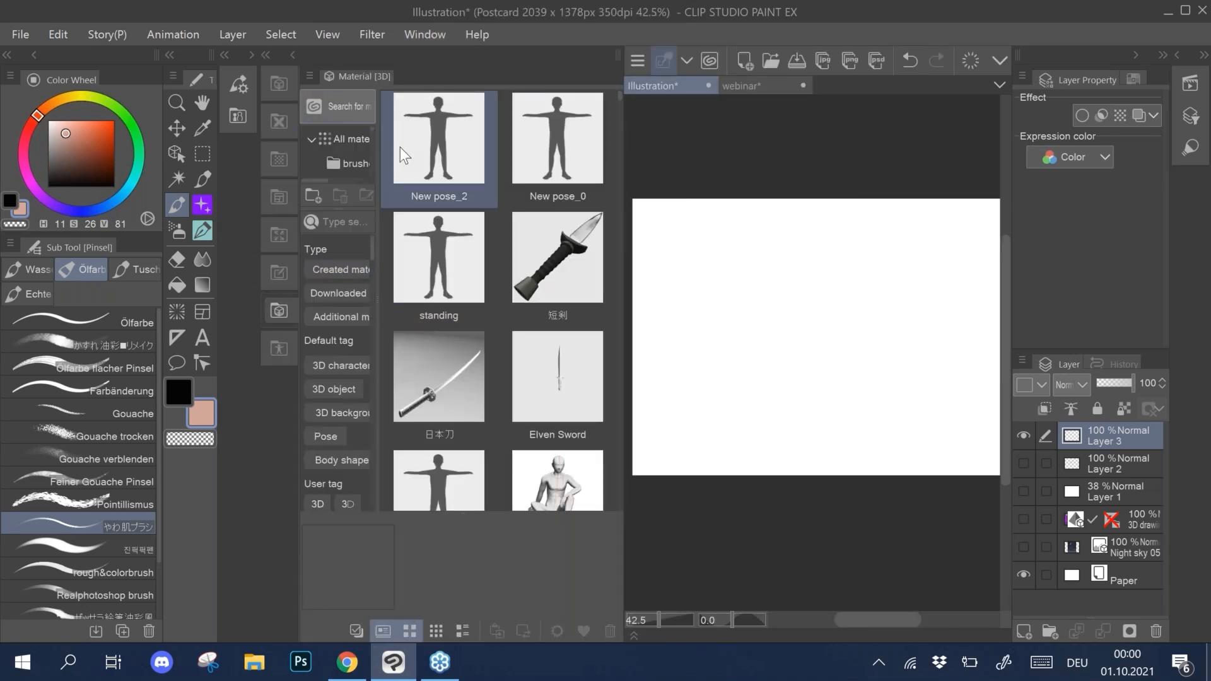
Step: Widen the material folder tree, browse the 3D body types, and place the 3D drawing figure-Ver.2 (Female) on the canvas
left_click_drag(380, 180, 452, 331)
left_click_drag(493, 188, 498, 244)
left_click(441, 172)
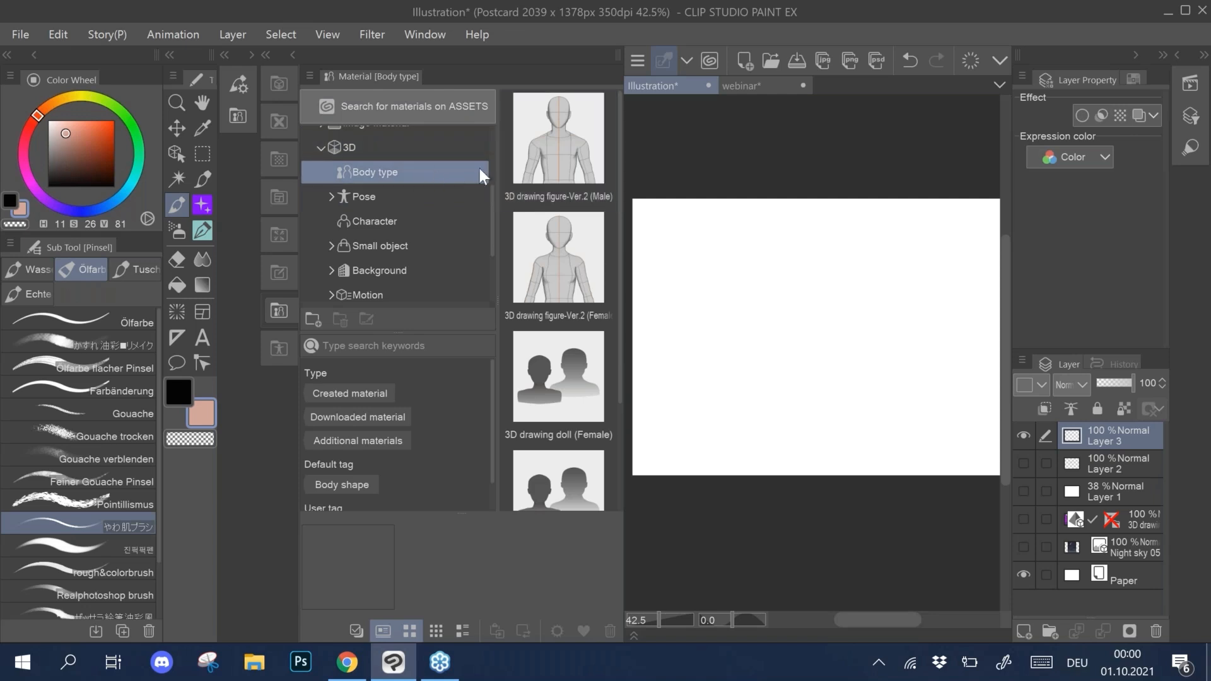
left_click_drag(536, 145, 597, 126)
left_click_drag(573, 240, 813, 386)
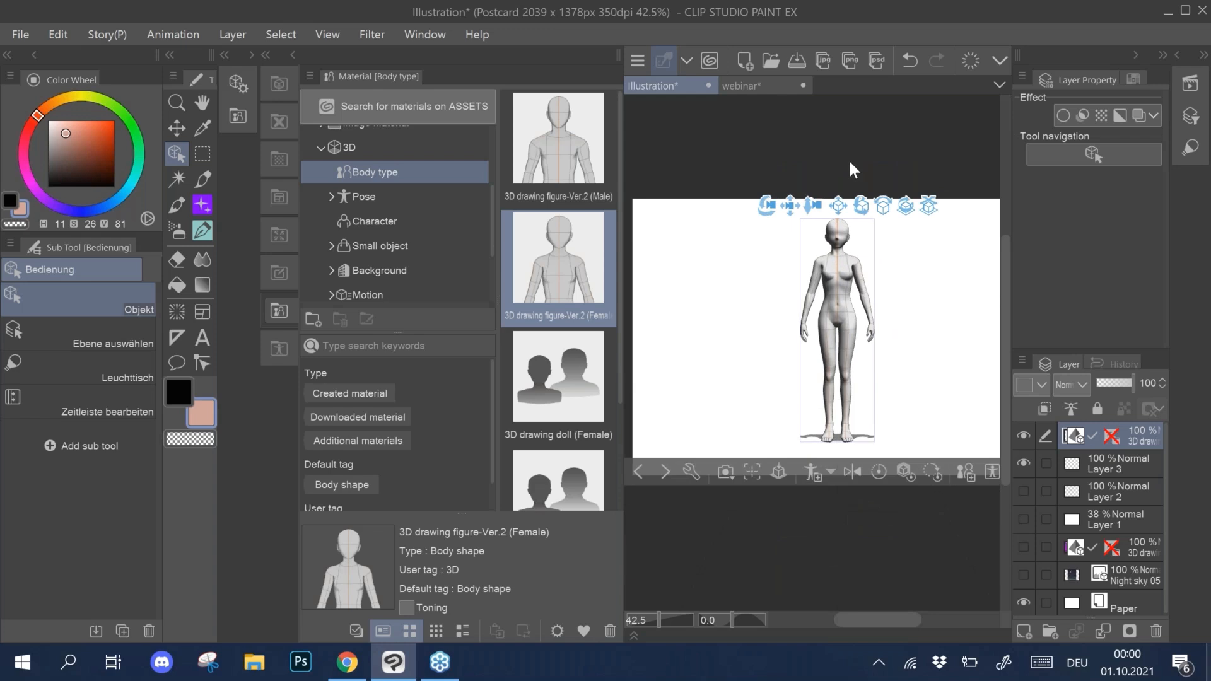
Step: Select the female figure's hips and forearm in turn to bring up their joint controllers
scroll(919, 255, "up", 3)
left_click(796, 361)
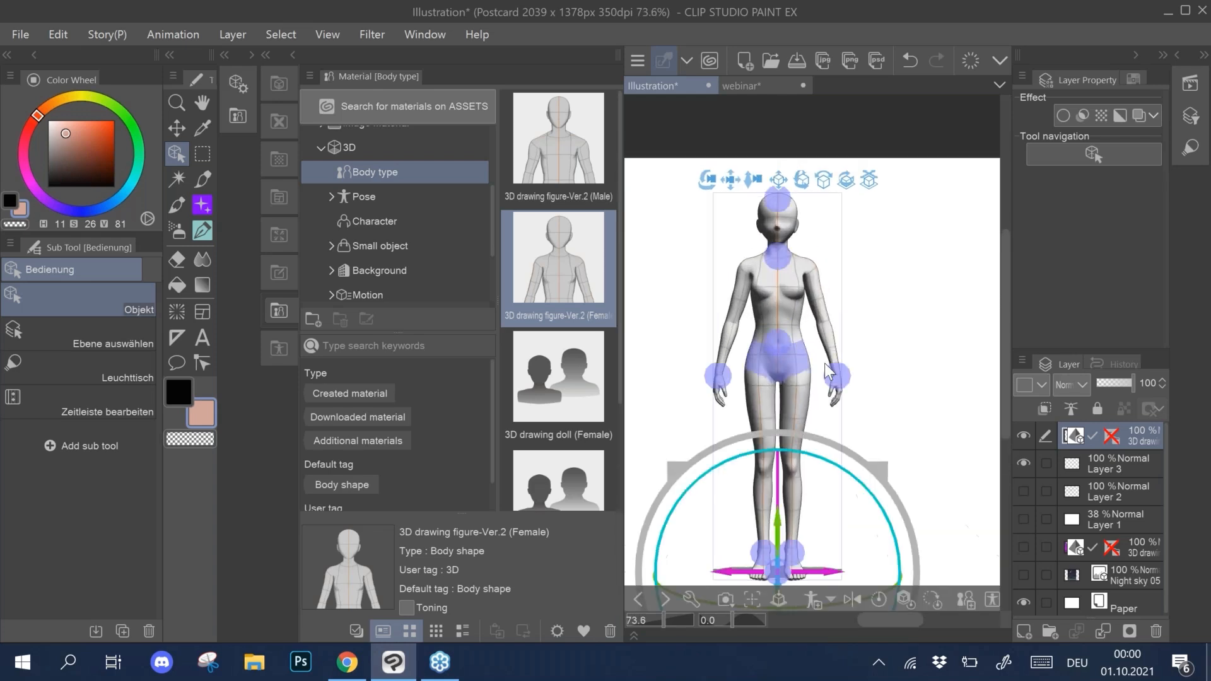
left_click(795, 371)
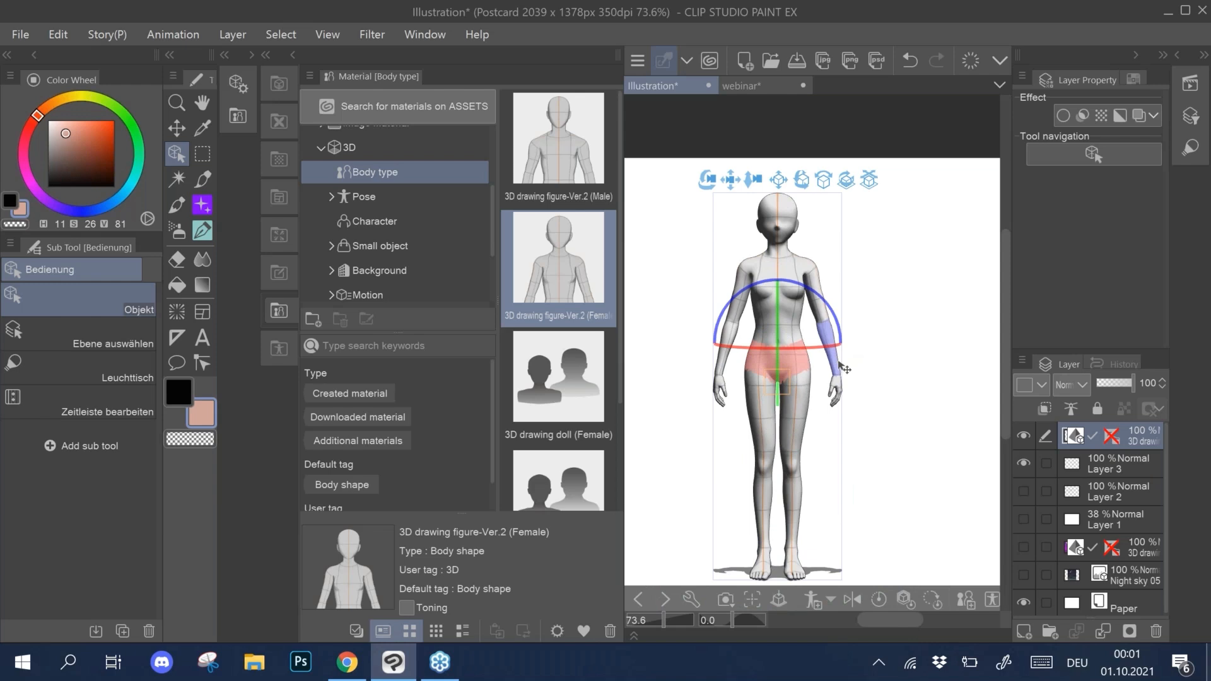
left_click(837, 357)
Step: Browse the 3D pose materials and apply the Relax (man) pose to the female figure
left_click(403, 196)
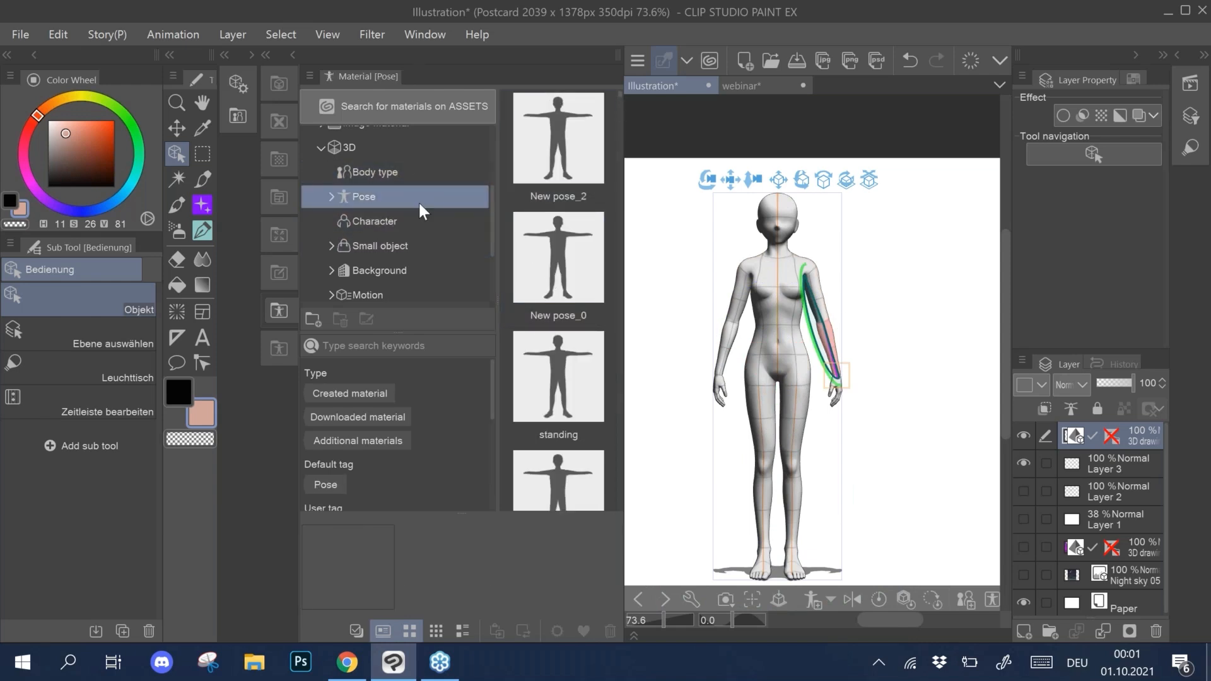
left_click_drag(615, 92, 614, 138)
scroll(593, 176, "up", 1)
left_click_drag(576, 214, 778, 354)
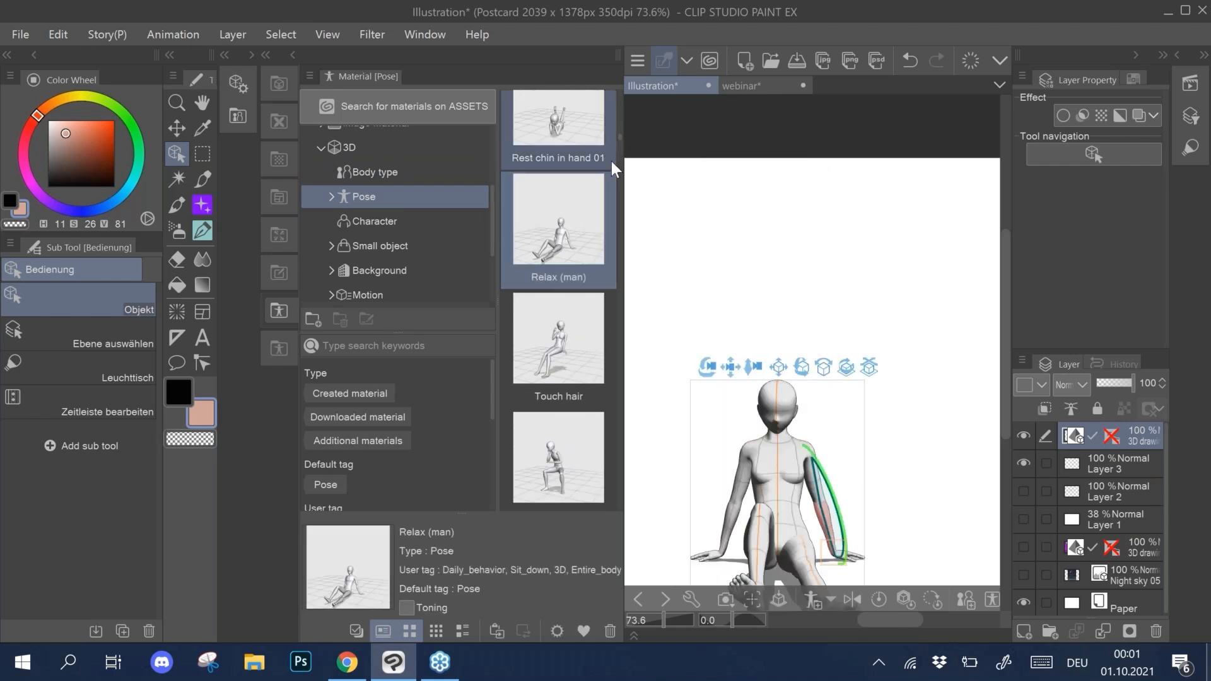
Step: Browse to the hand poses in the pose materials and rotate the seated figure slightly sideways
left_click_drag(618, 136, 619, 136)
scroll(621, 143, "down", 5)
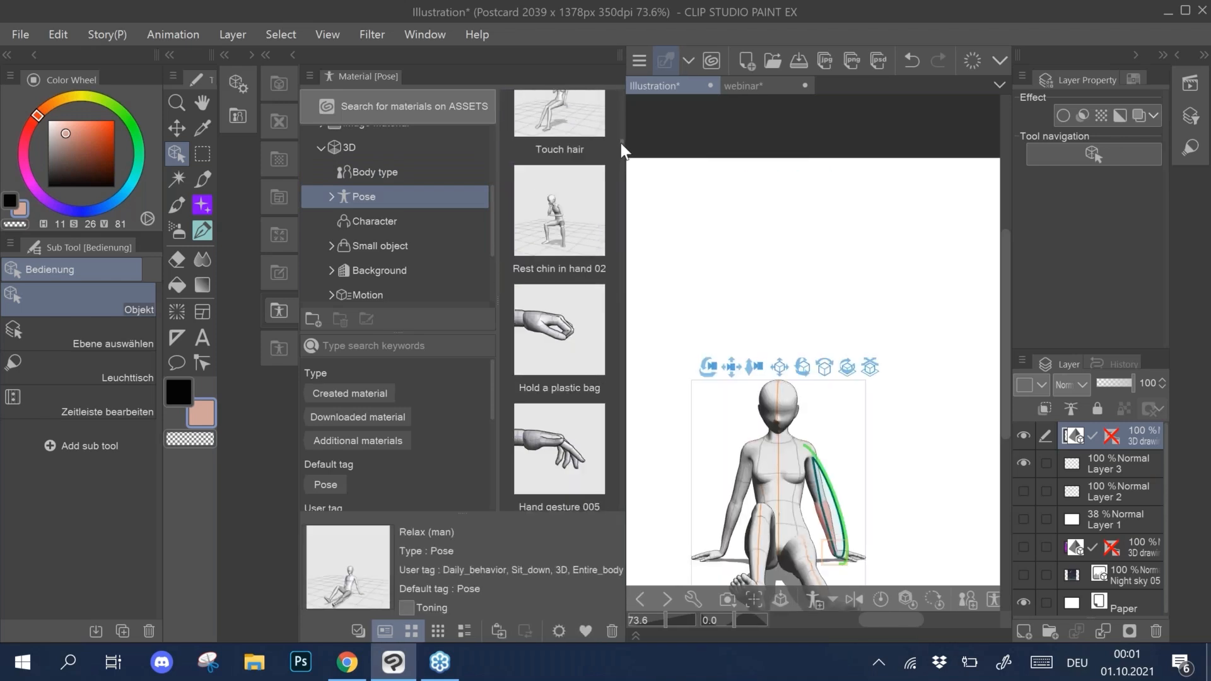
scroll(621, 144, "down", 1)
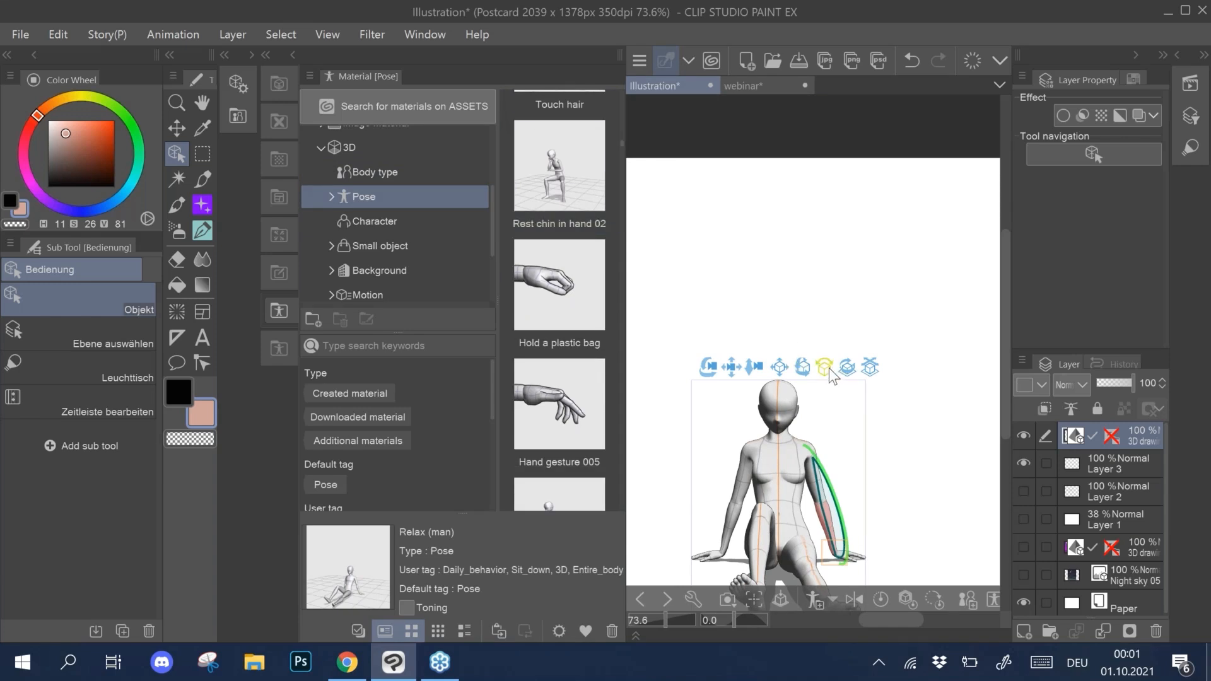
mouse_move(839, 373)
left_mouse_down()
mouse_move(820, 371)
mouse_move(873, 358)
mouse_move(869, 372)
mouse_move(839, 372)
left_mouse_up()
Step: Apply the Hold a plastic bag pose to the figure's hand resting on the ground, undoing the first misplaced attempt
left_click_drag(569, 294, 864, 562)
left_click(911, 61)
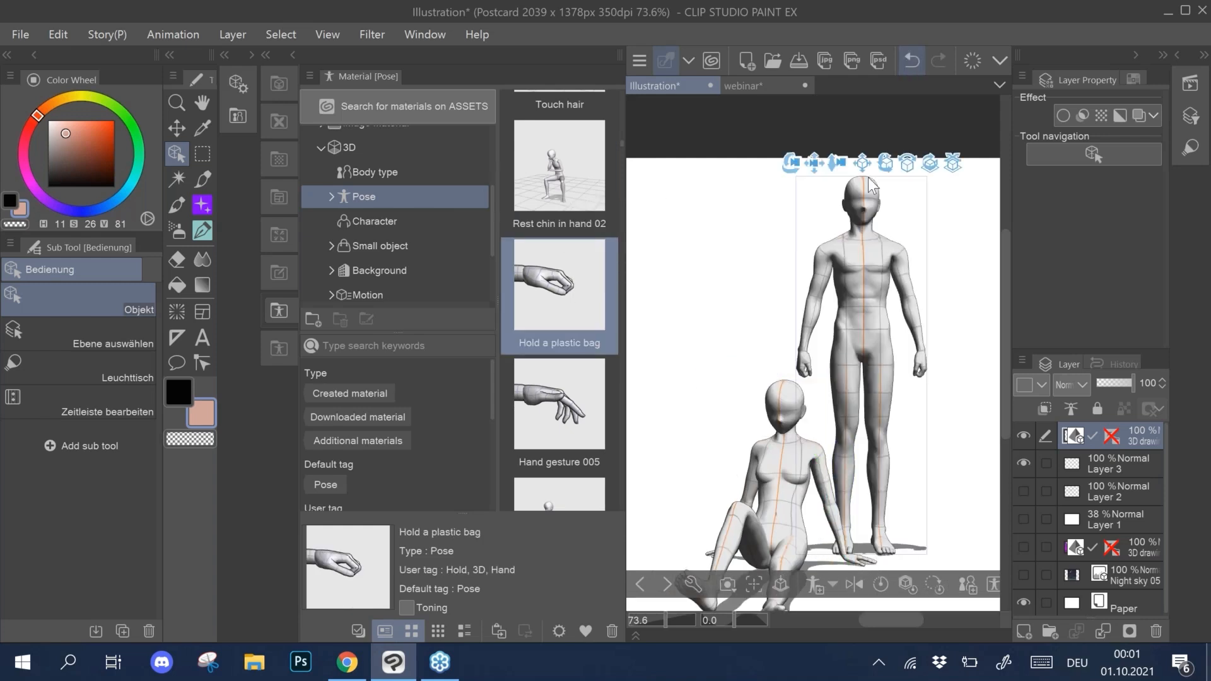
left_click(865, 559)
left_click_drag(580, 290, 861, 555)
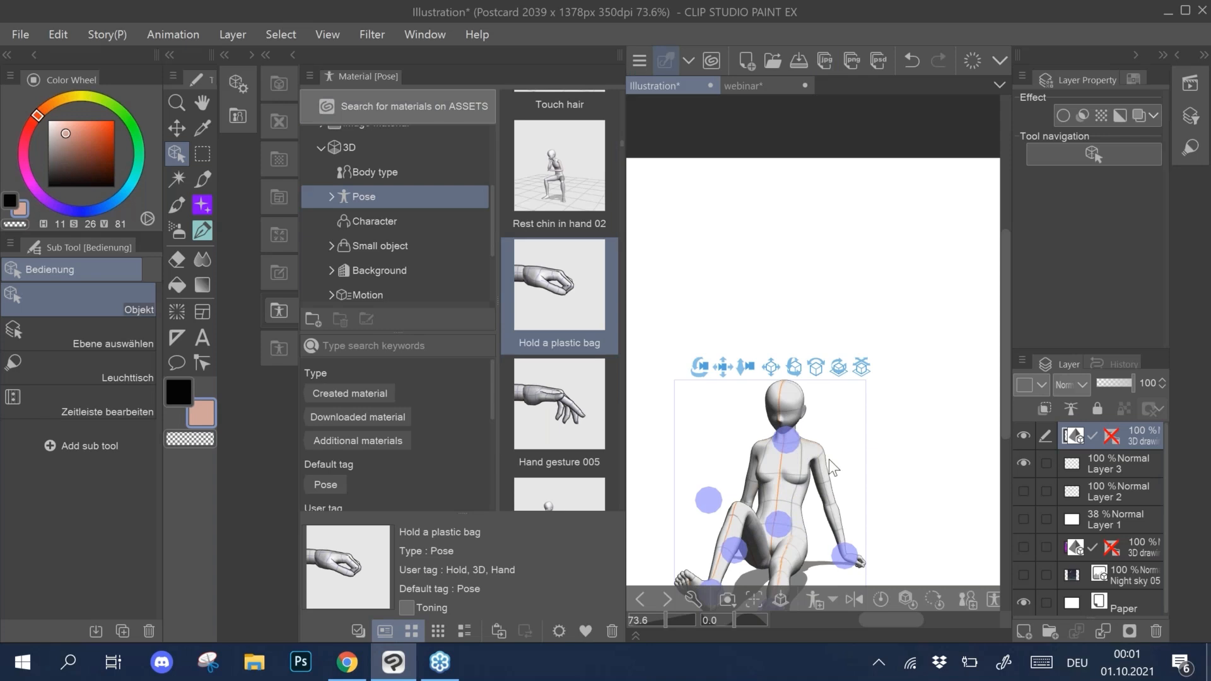
Step: Open the figure's pose settings and spread the fingers of the hand on the ground into an open hand, and close the settings
left_click(692, 599)
left_click(570, 271)
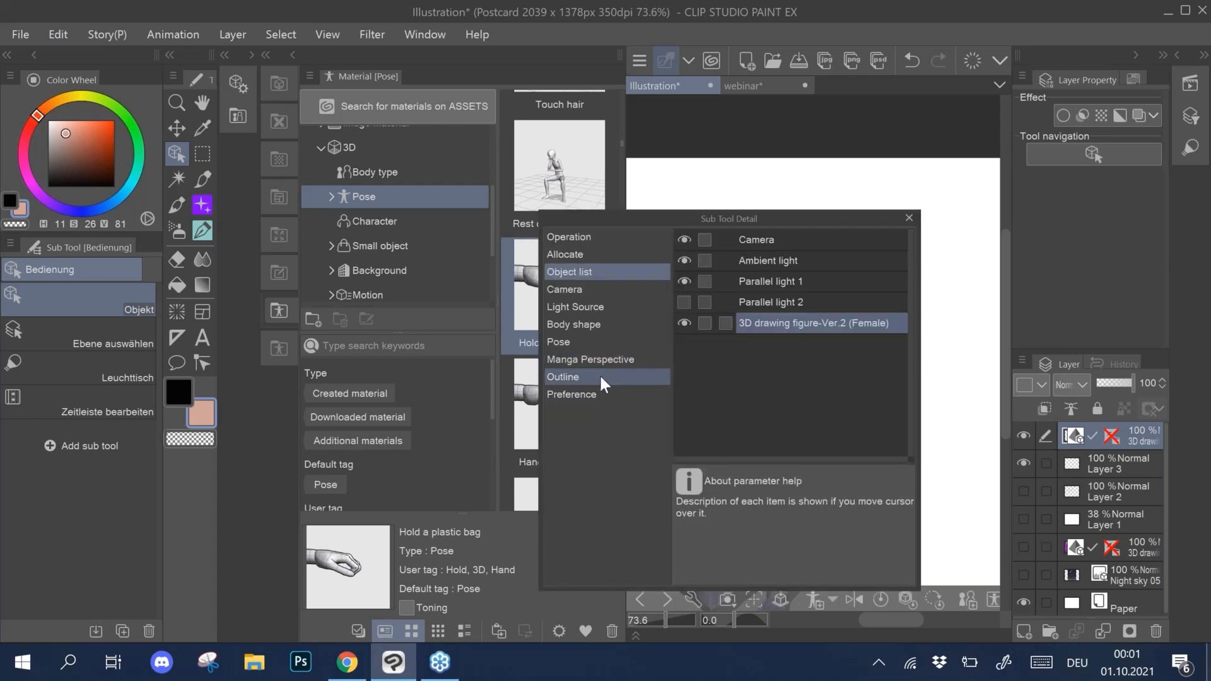
left_click(601, 378)
left_click(605, 323)
left_click(642, 339)
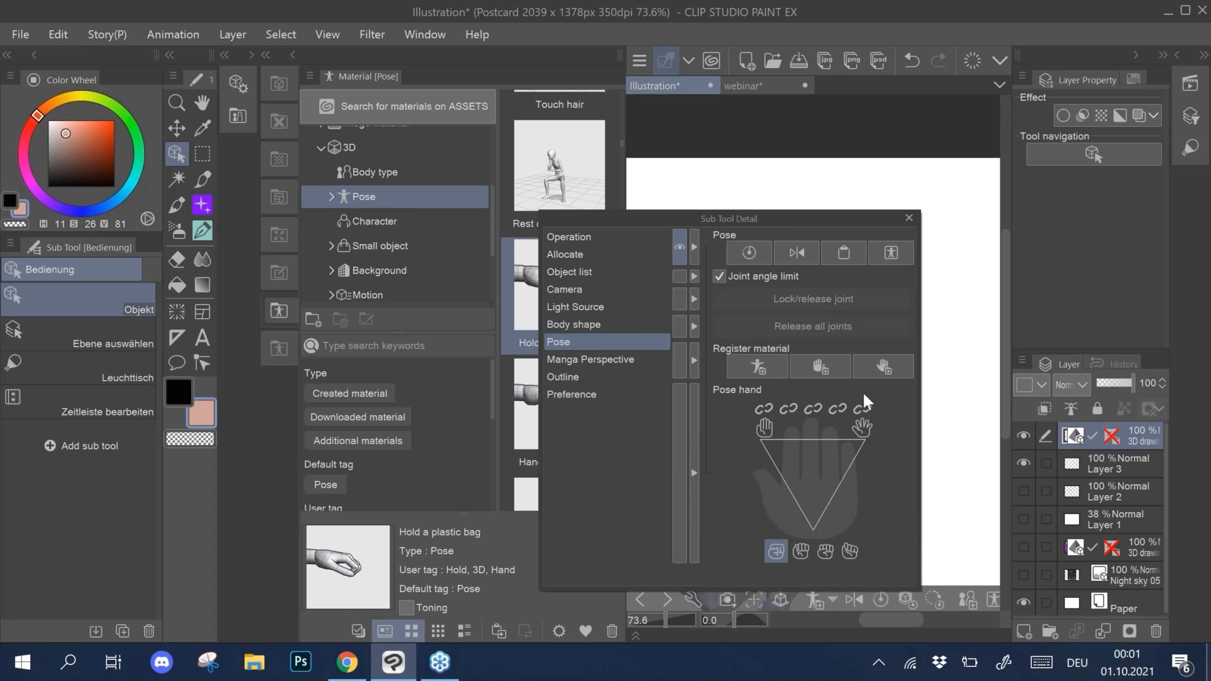
left_click_drag(820, 218, 1102, 45)
left_click_drag(1094, 331, 1087, 269)
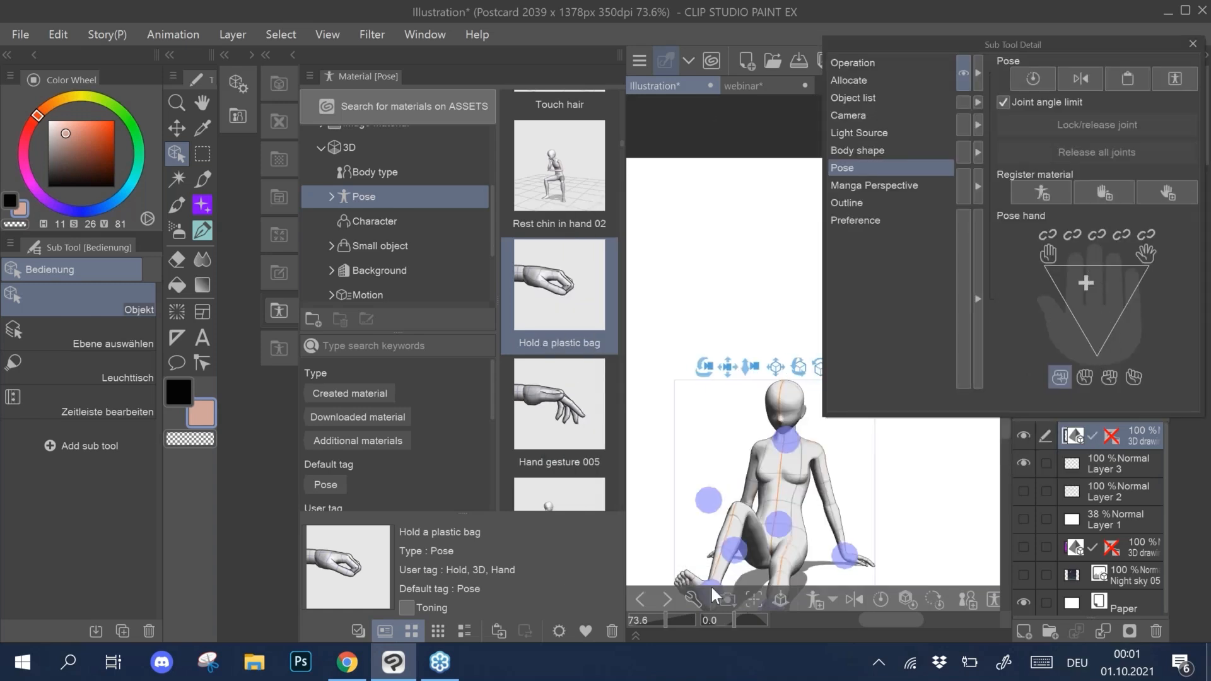
left_click(734, 550)
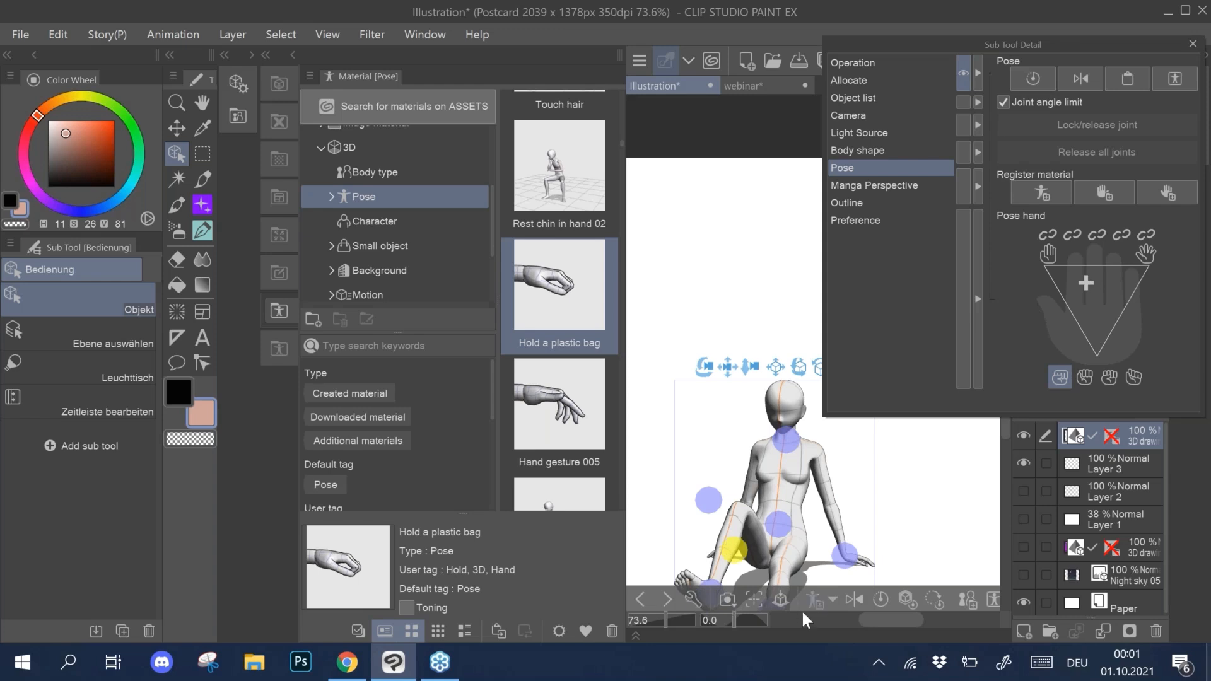
left_click_drag(1039, 44, 929, 68)
left_click(1084, 67)
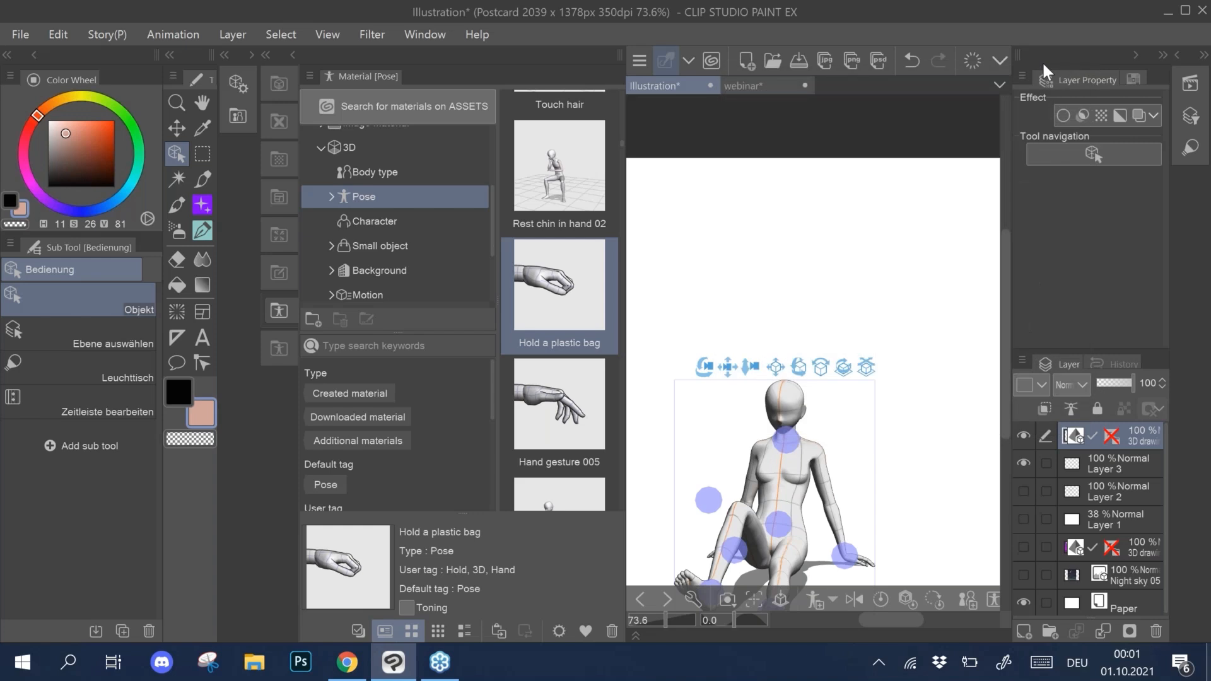
Step: Open the properties for registering the seated figure's pose as a new material and leave without saving
left_click(282, 50)
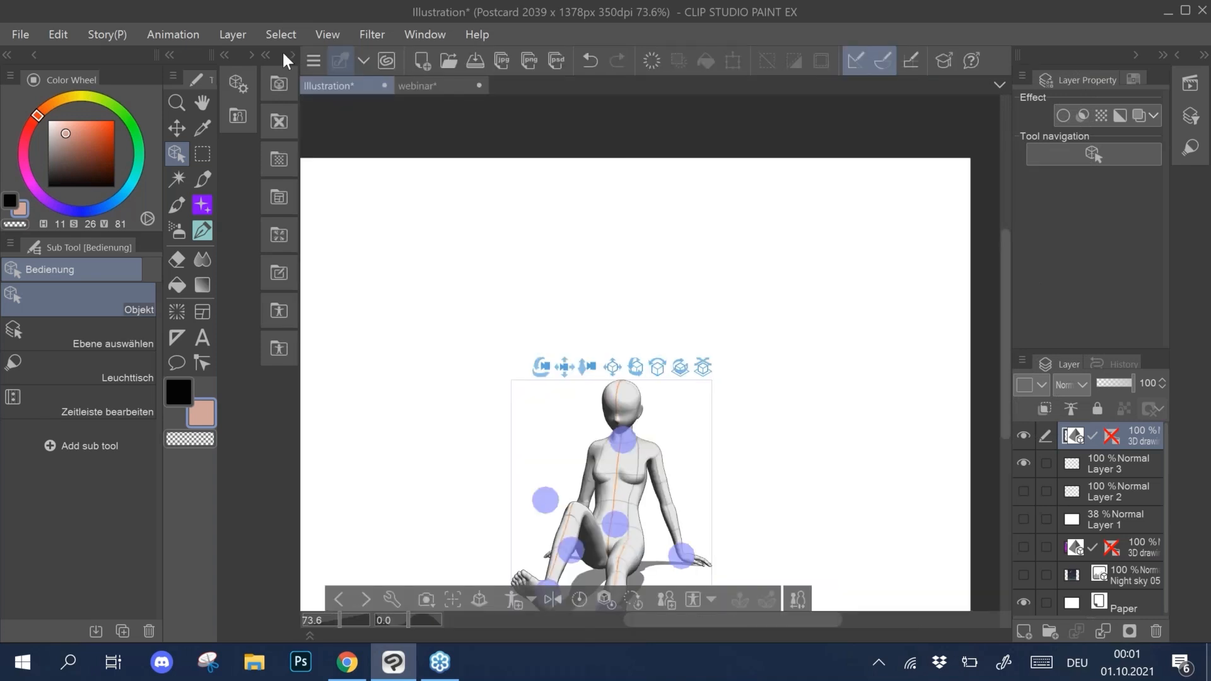
left_click(236, 119)
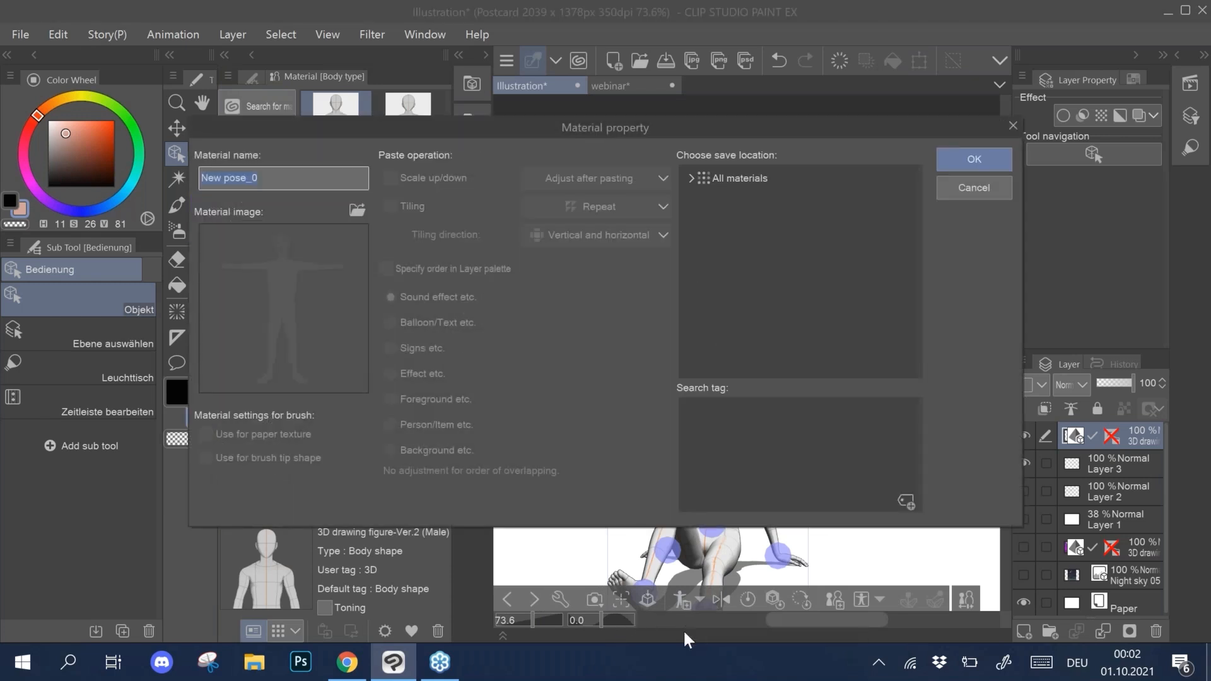
left_click(988, 189)
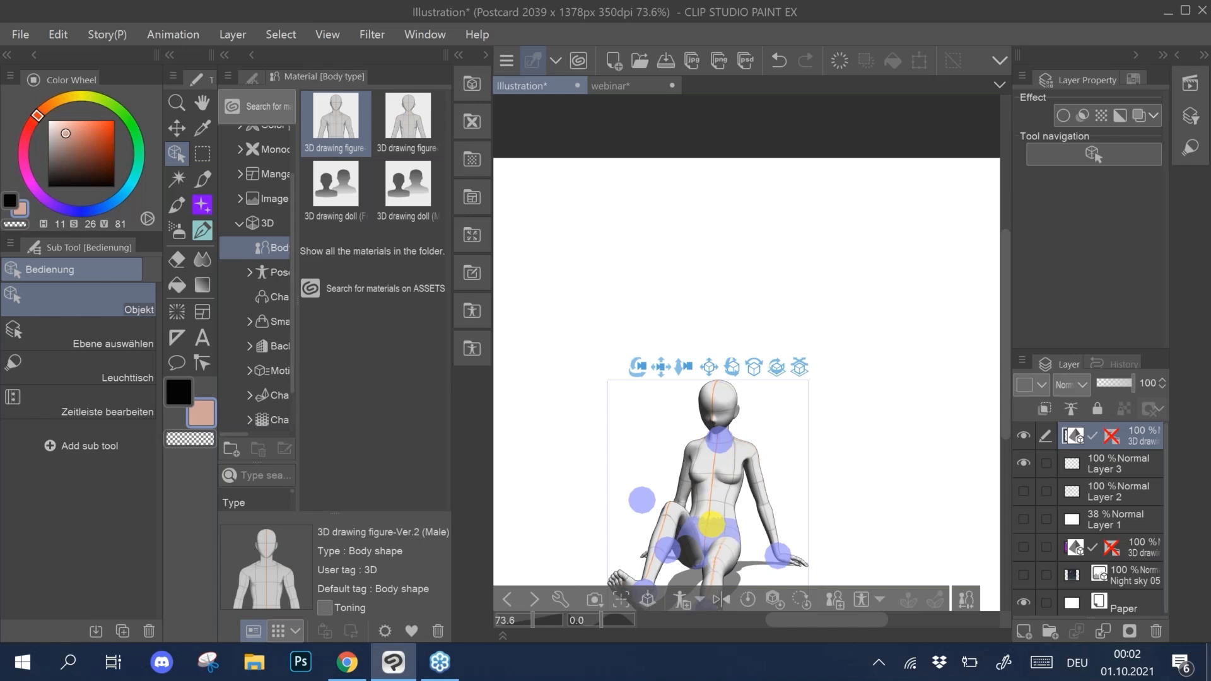
Step: Add the School boy B-Ver.3 character from the 3D materials beside the seated figure and shift the camera to bring his head onto the page
left_click(270, 272)
left_click(266, 305)
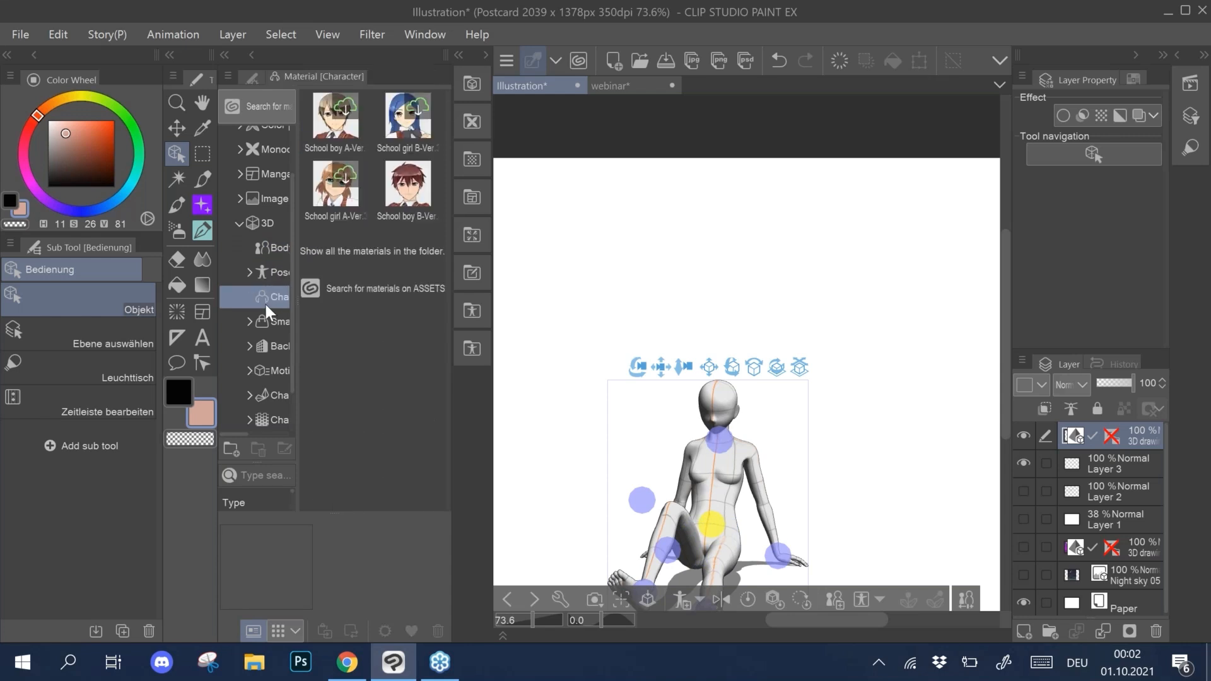
left_click_drag(421, 203, 719, 505)
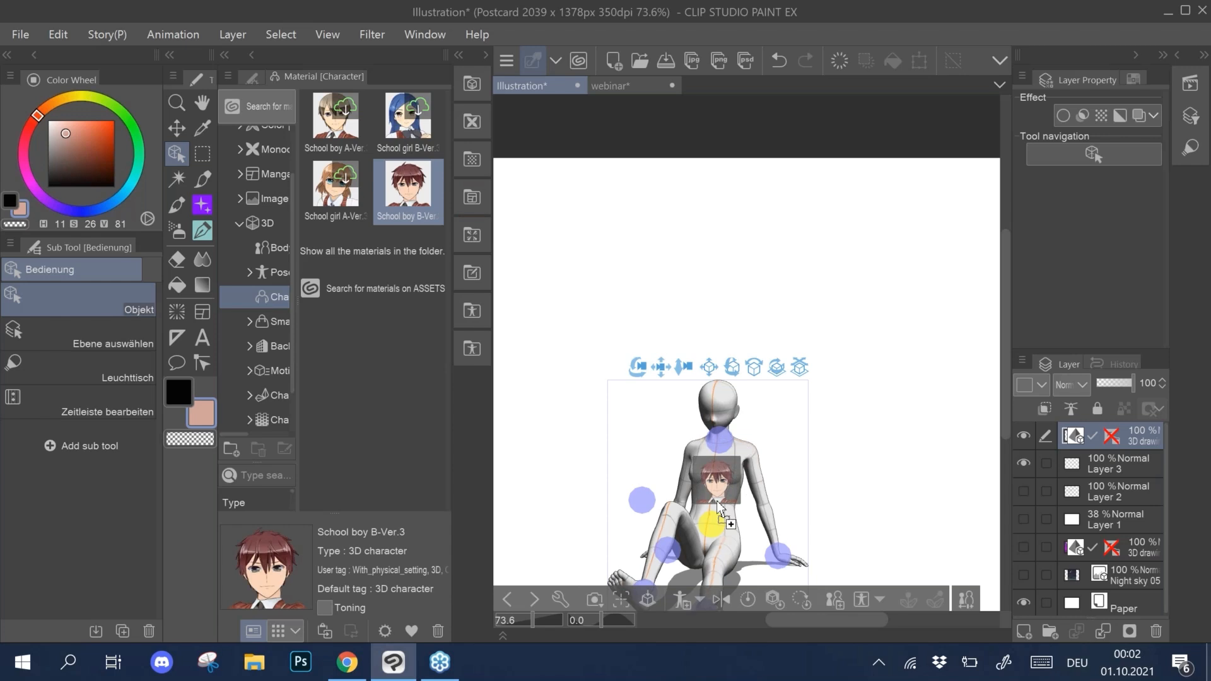
left_click_drag(718, 501, 721, 504)
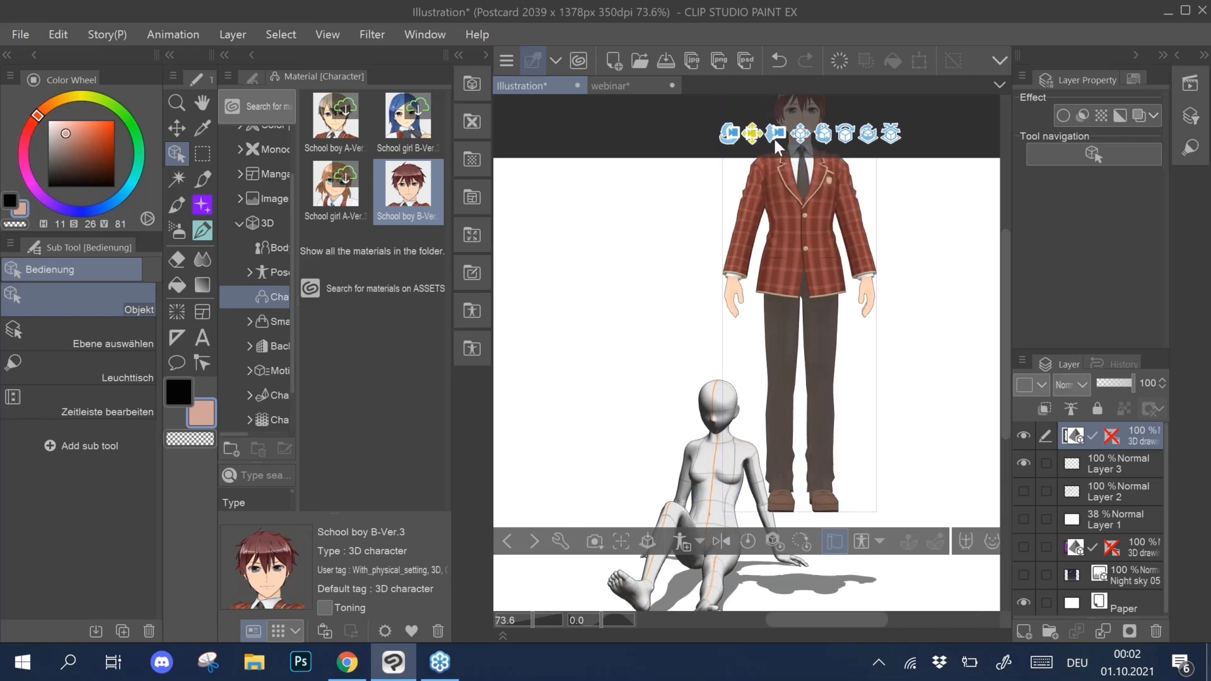
left_click_drag(752, 133, 747, 210)
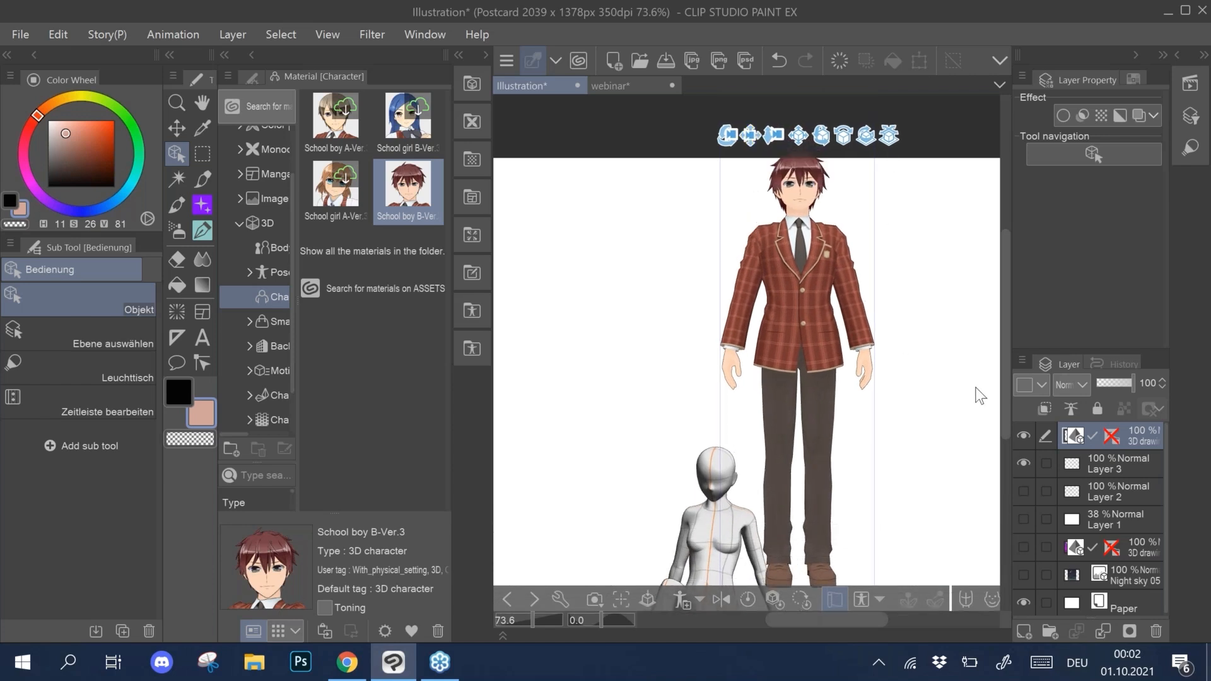
Step: Delete the 3D drawing figure layer and switch to the webinar illustration for a look at the lit, sketched-over figure
left_click(1143, 634)
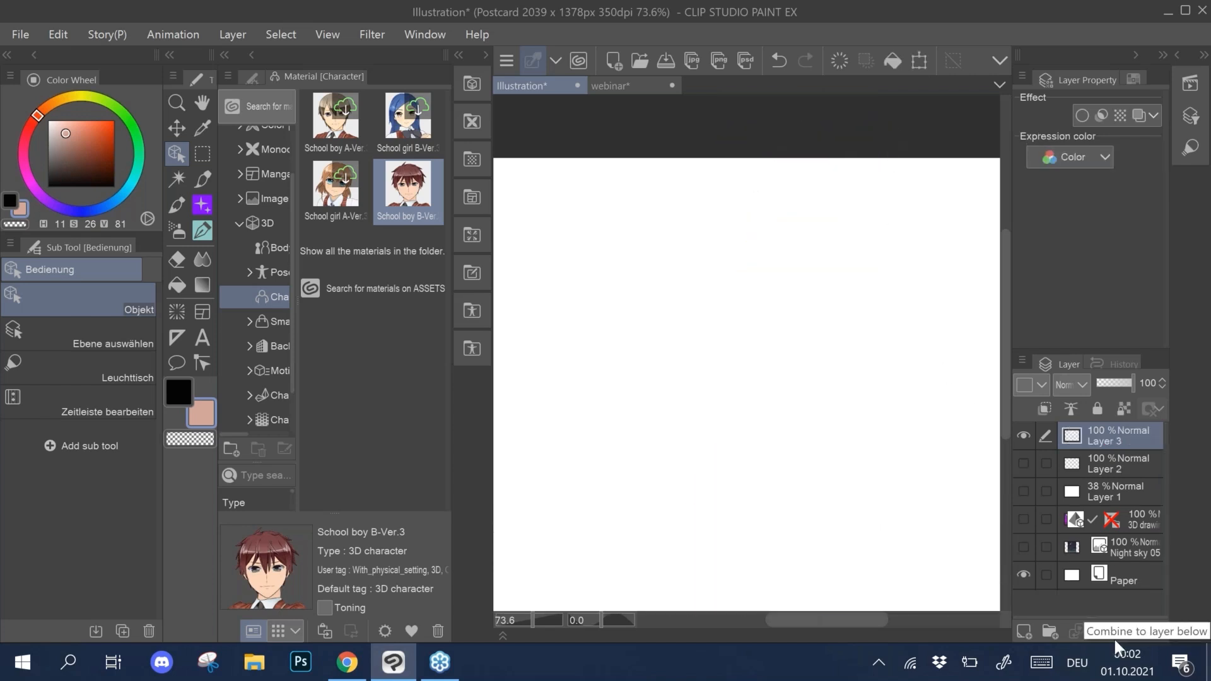
left_click(613, 89)
scroll(638, 358, "down", 3)
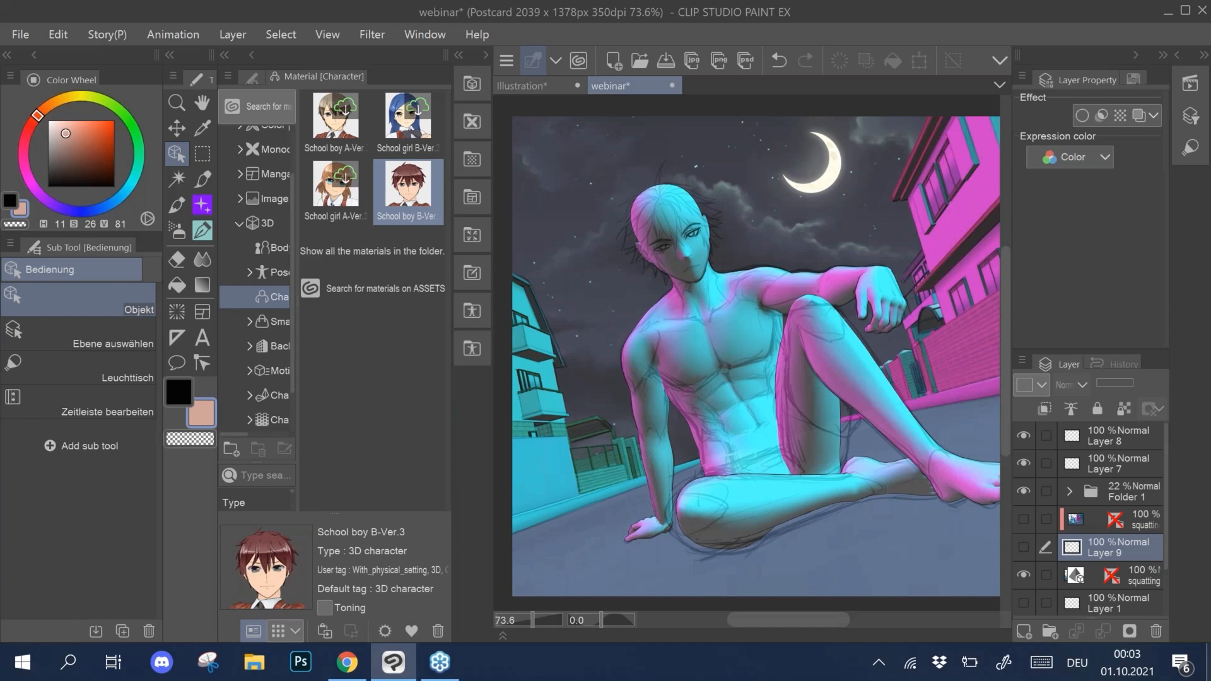
scroll(748, 260, "up", 3)
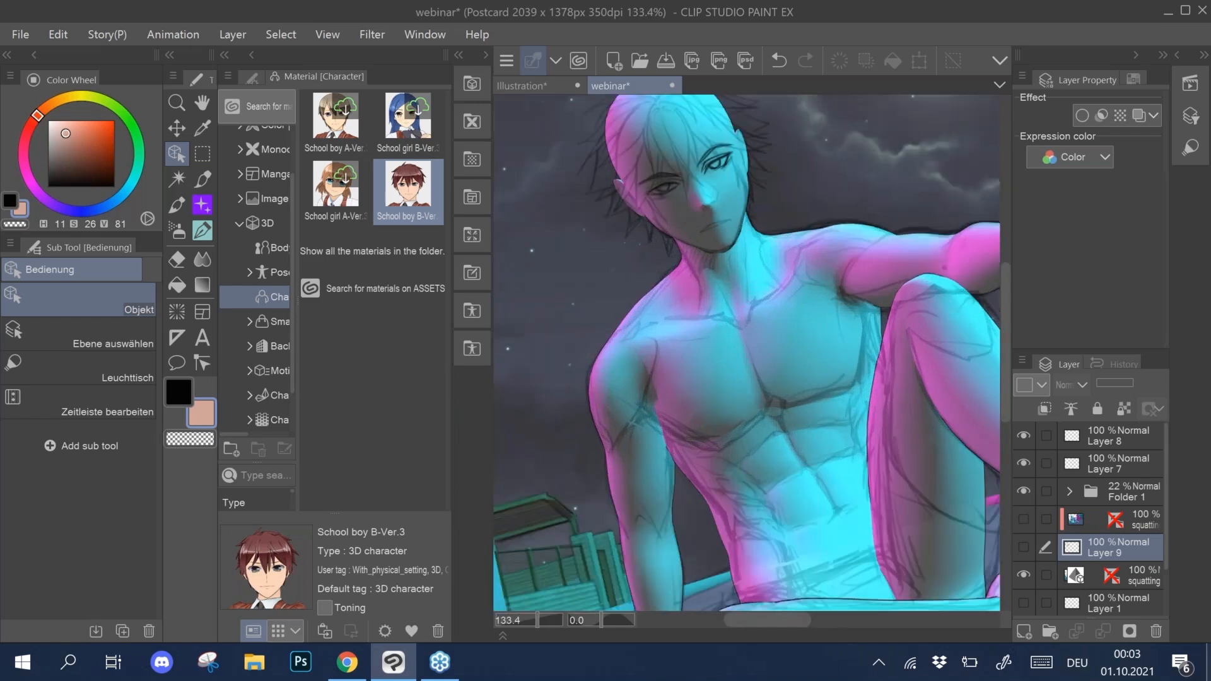
scroll(748, 260, "down", 1)
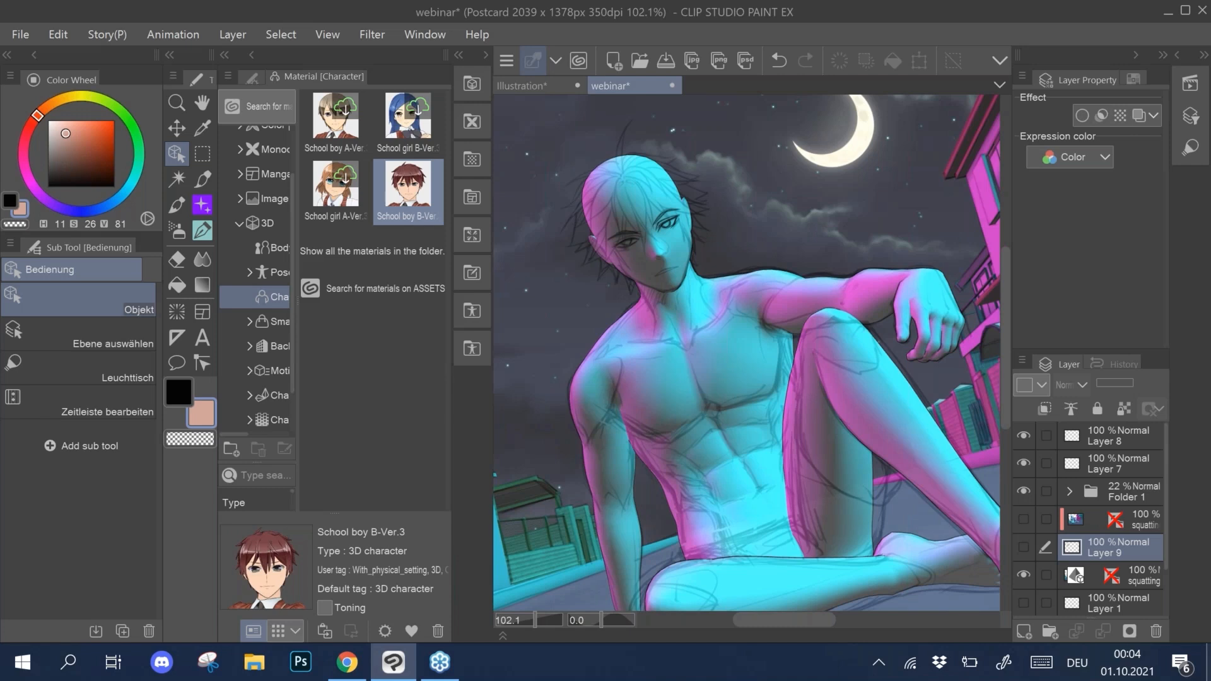
left_click(251, 54)
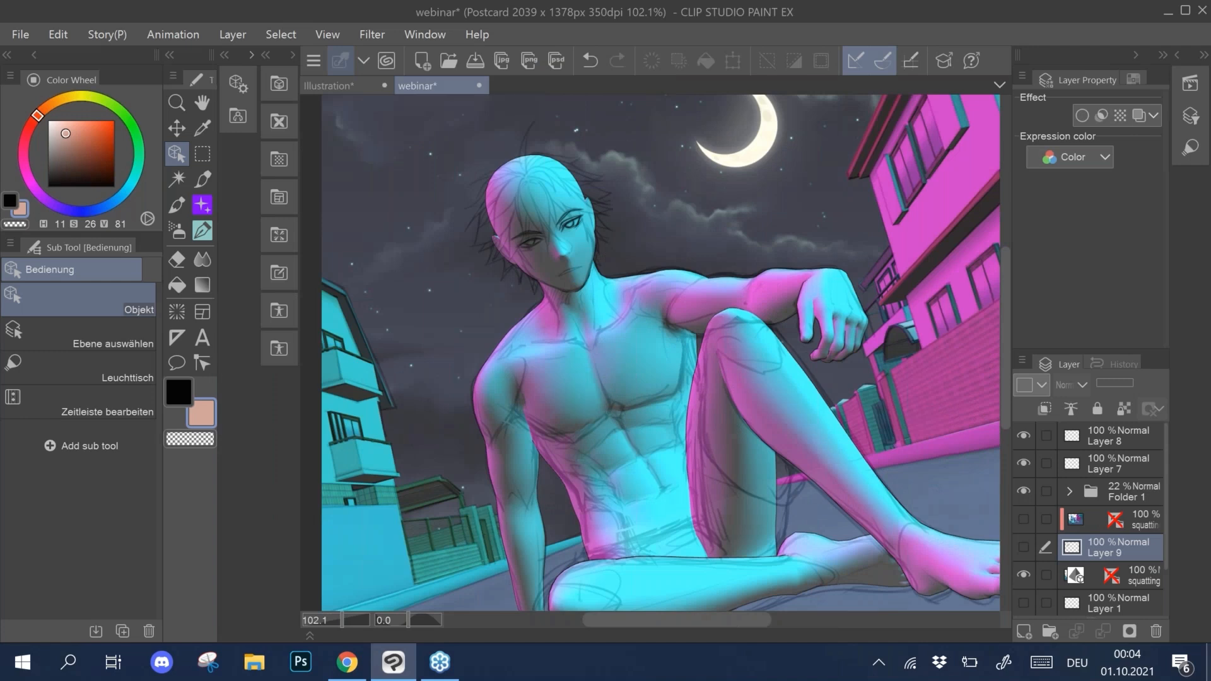
Step: Check the painted face on Layer 9 by showing the layer and hiding it again
scroll(655, 353, "down", 3)
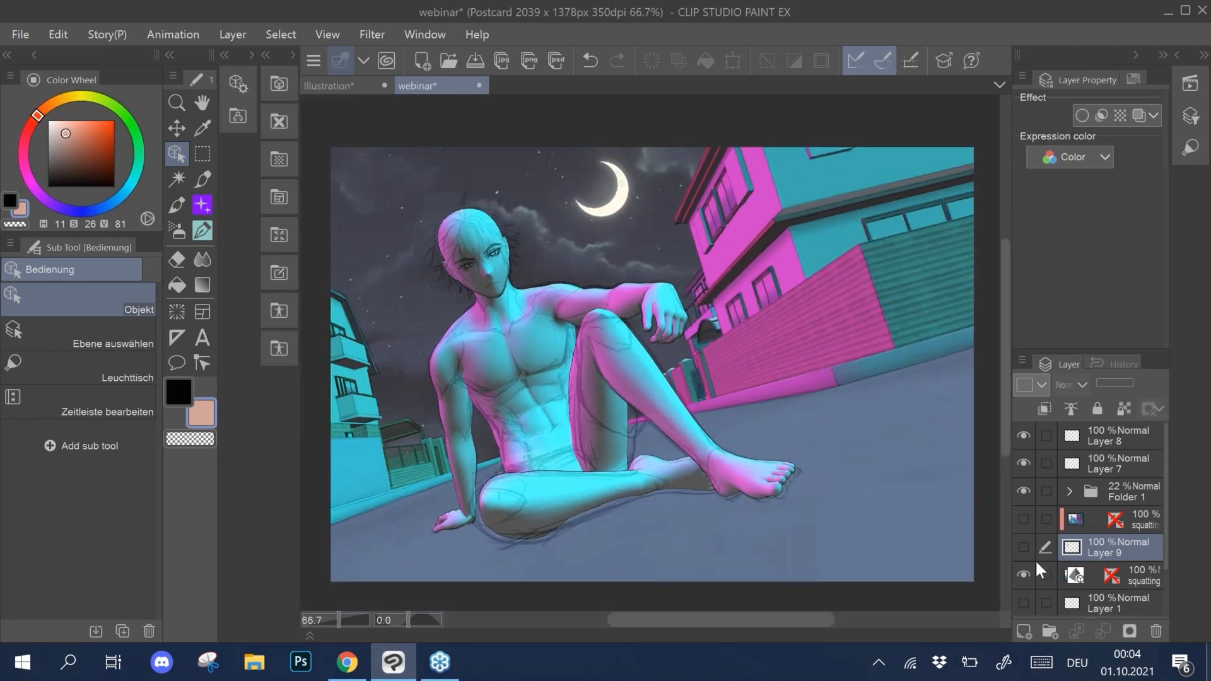
left_click(1023, 548)
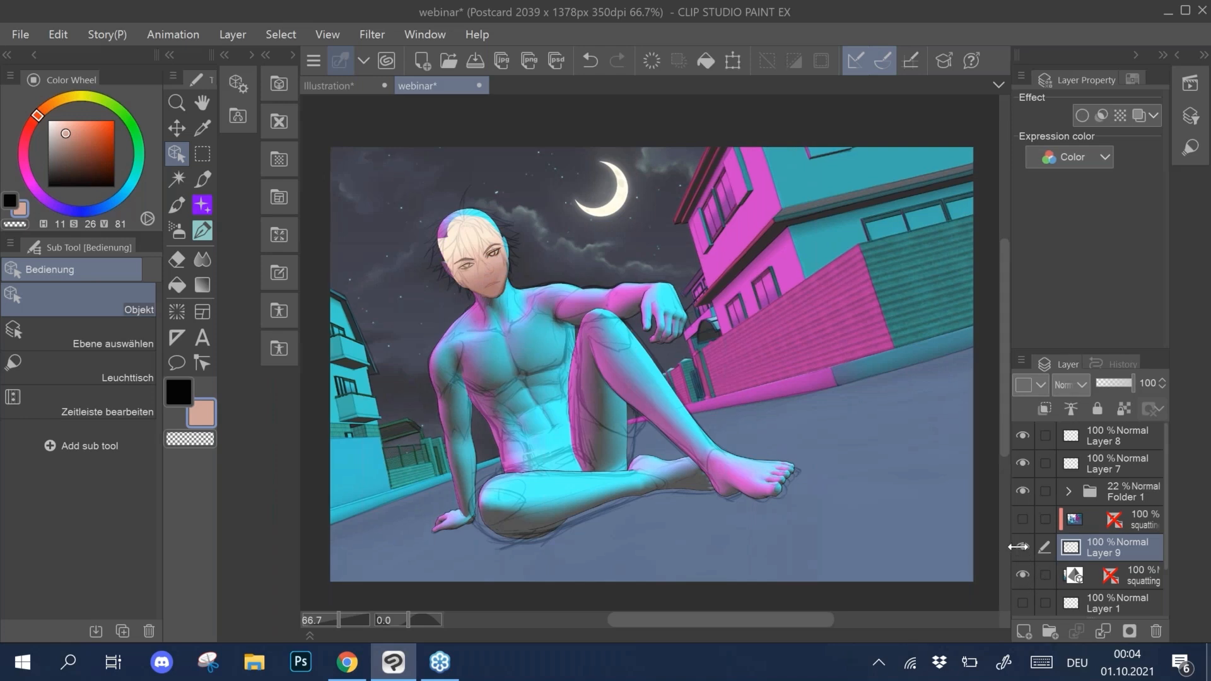
left_click(1023, 547)
left_click(1023, 603)
Step: Expand Folder 1 and hide the squatting 3D figure and Night sky 05 layers so the sketch stands alone on the paper
left_click(1069, 492)
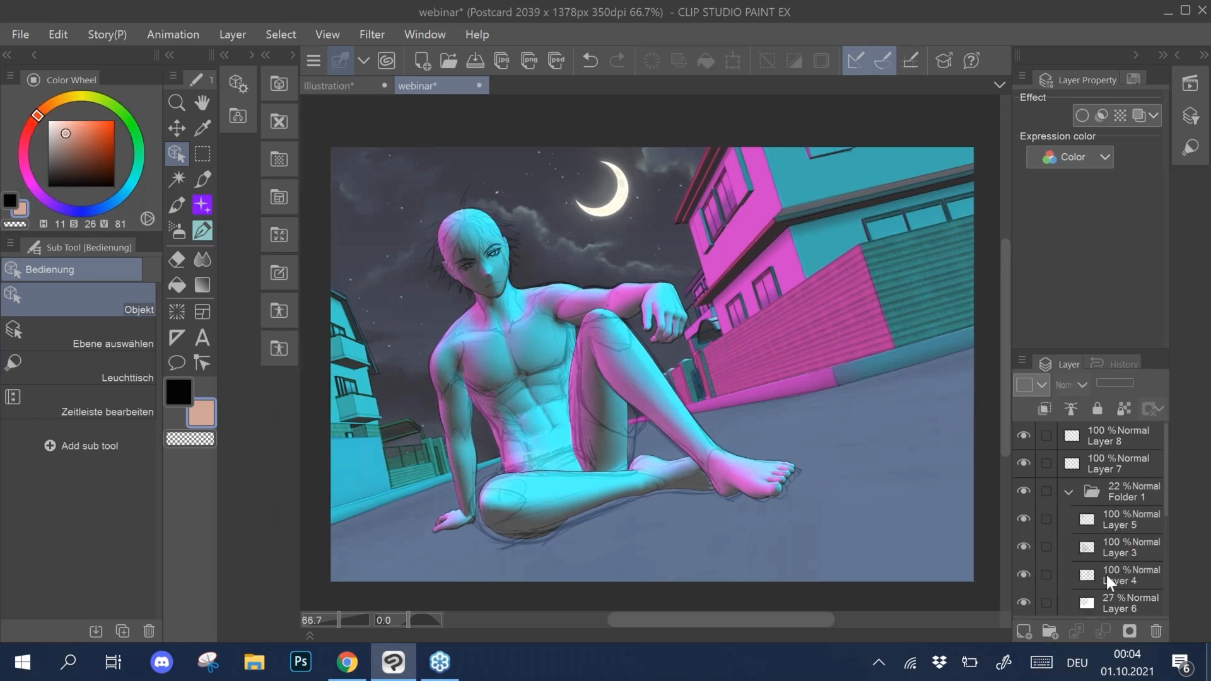
left_click(1159, 518)
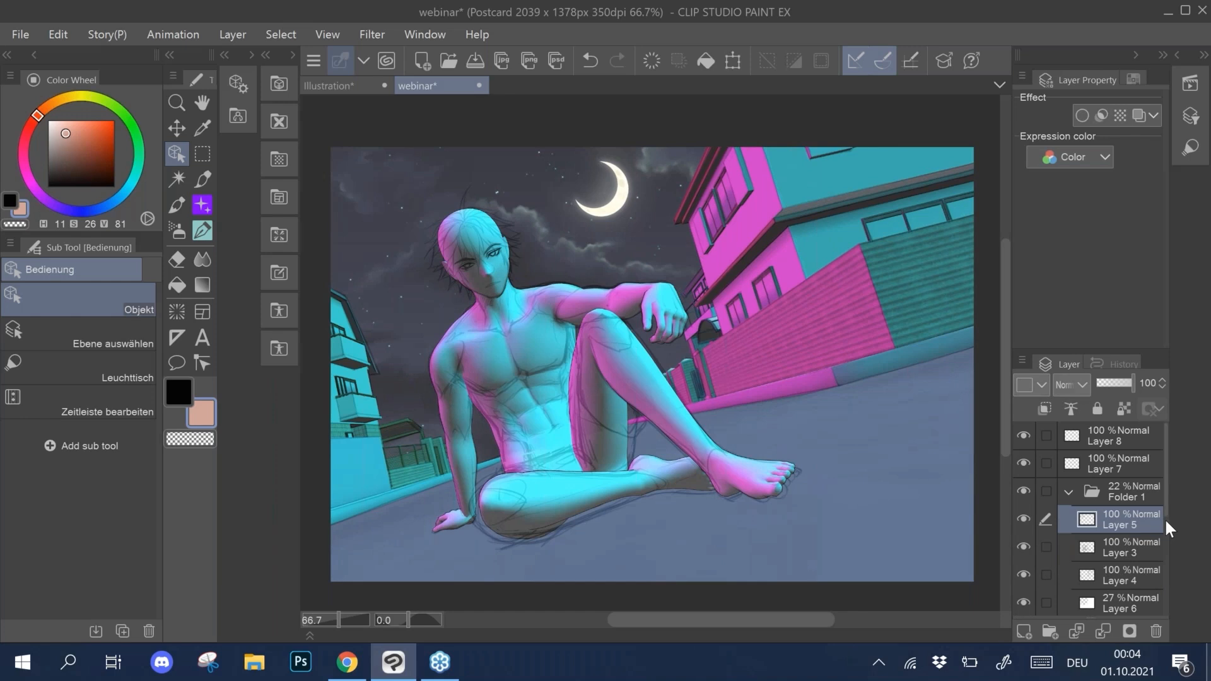
scroll(1161, 524, "down", 5)
left_click(1023, 492)
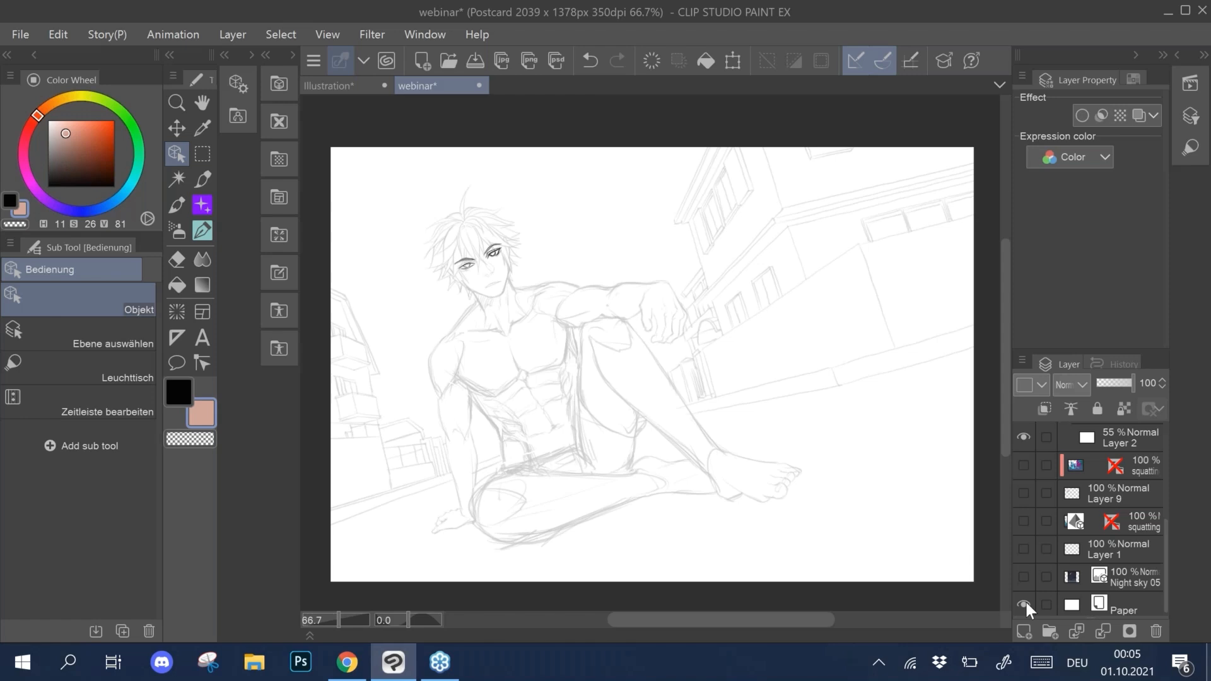
scroll(435, 312, "up", 5)
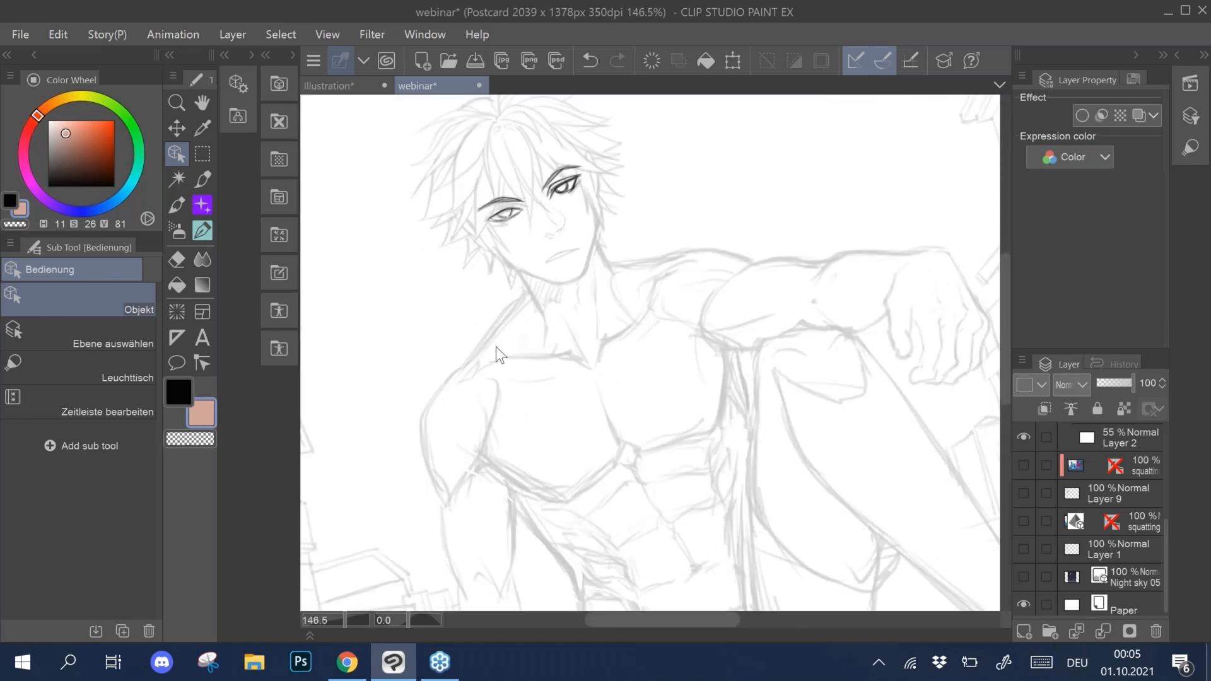
left_click_drag(496, 346, 552, 446)
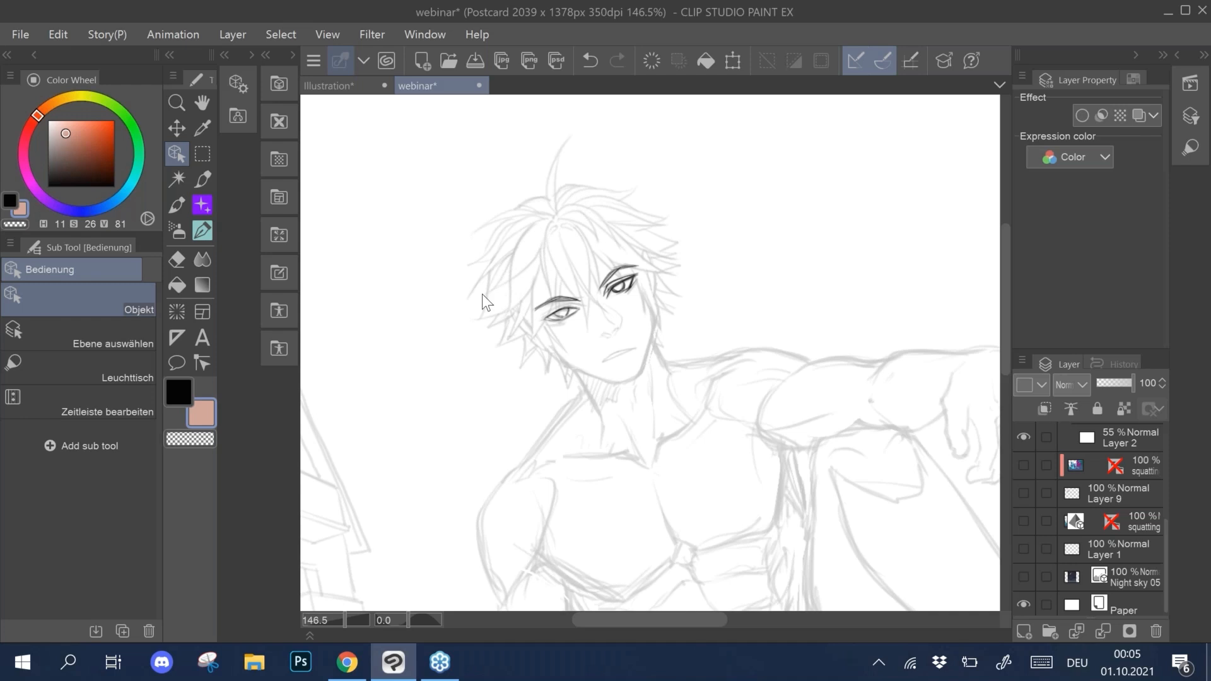
scroll(482, 294, "down", 3)
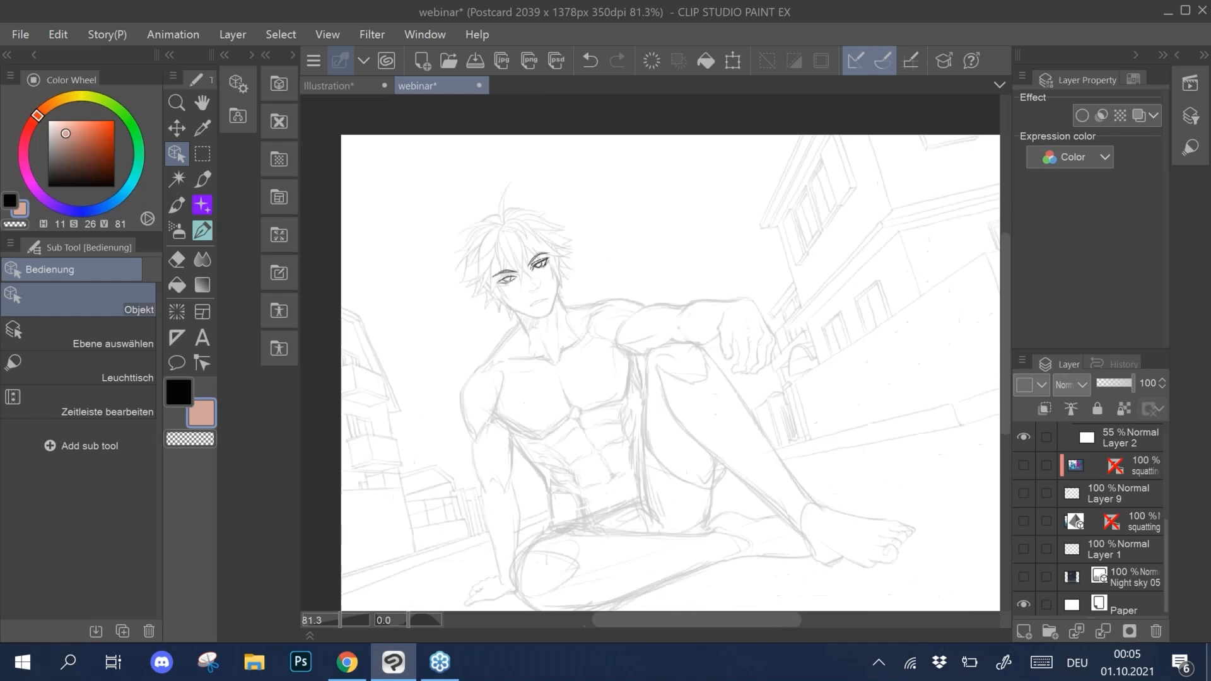